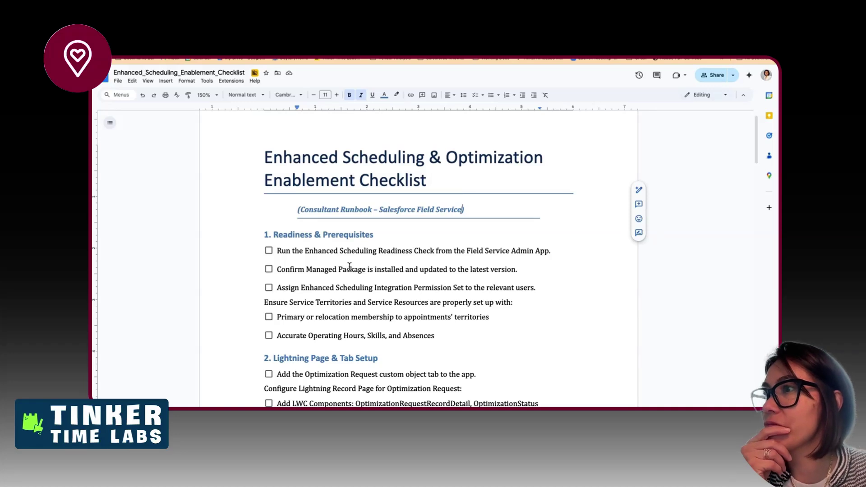
# - Cut the readiness-check item from the top of the checklist
pyautogui.moveTo(320, 267); pyautogui.dragTo(350, 269)
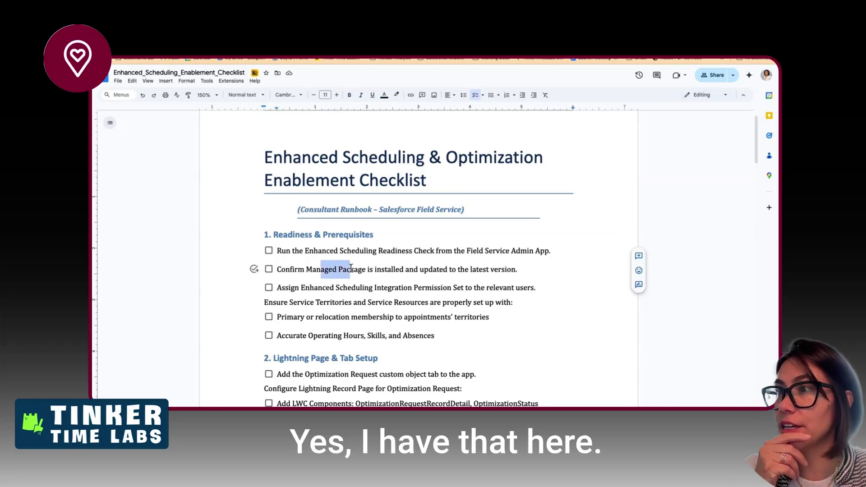
pyautogui.moveTo(290, 250); pyautogui.dragTo(375, 251)
pyautogui.click(358, 248)
pyautogui.tripleClick(359, 249)
pyautogui.press('super+c')
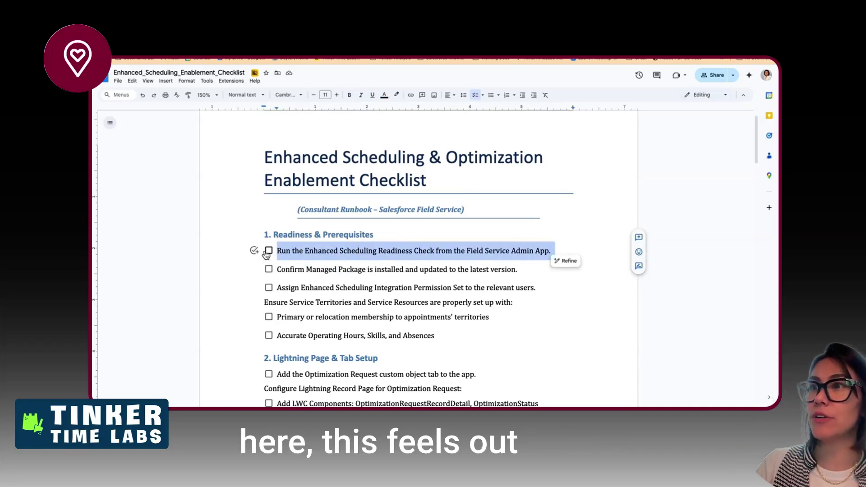
pyautogui.press('BackSpace')
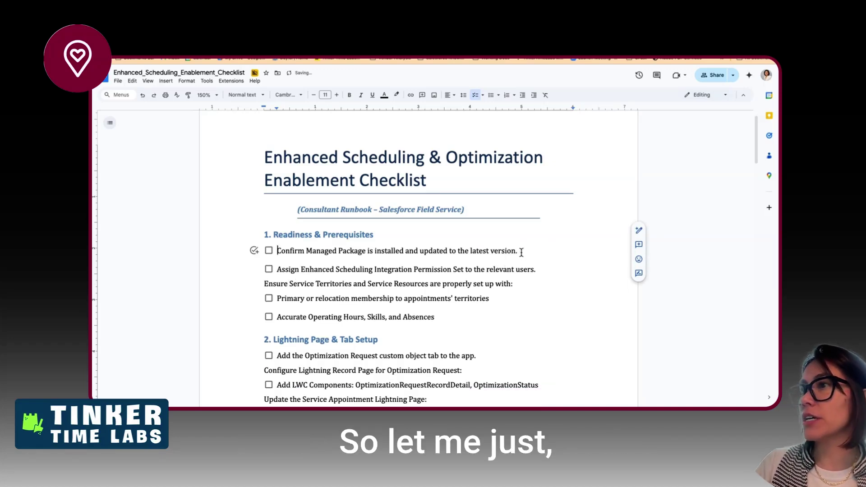
# - Paste the readiness-check item just above the Primary or relocation membership line and remove the blank line
pyautogui.click(521, 252)
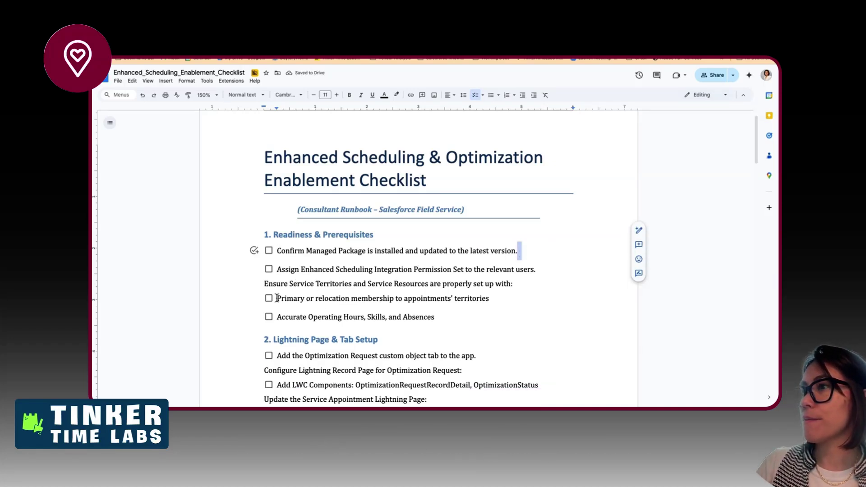
pyautogui.click(276, 299)
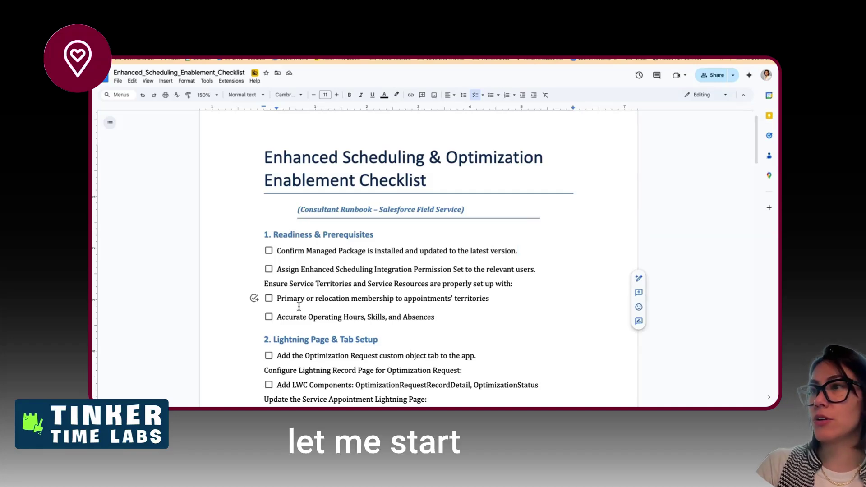
pyautogui.press('Return')
pyautogui.press('Up')
pyautogui.press('super+v')
pyautogui.press('BackSpace')
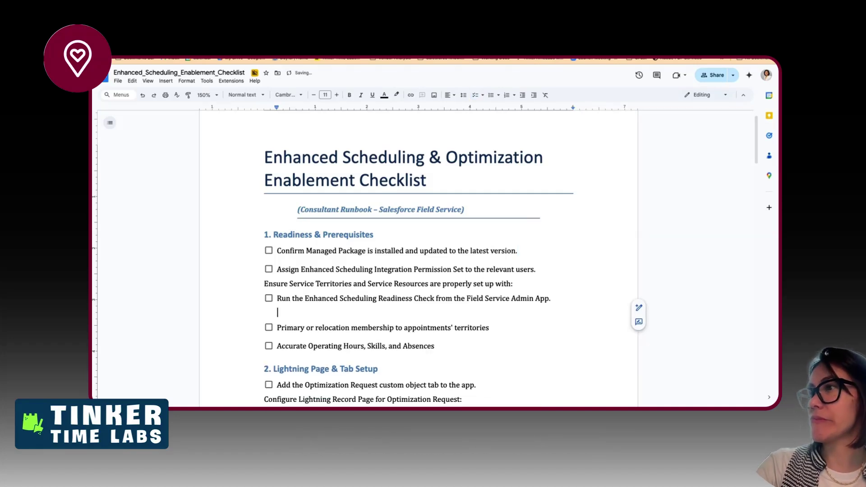
pyautogui.press('BackSpace')
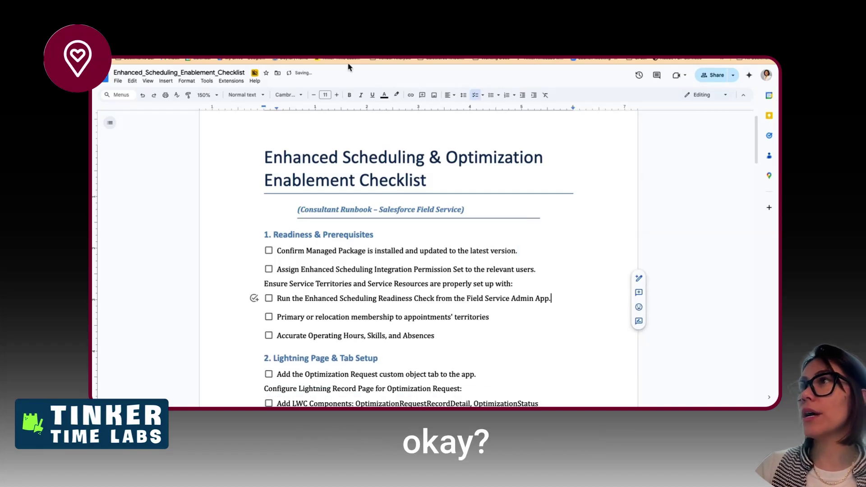
pyautogui.click(225, 28)
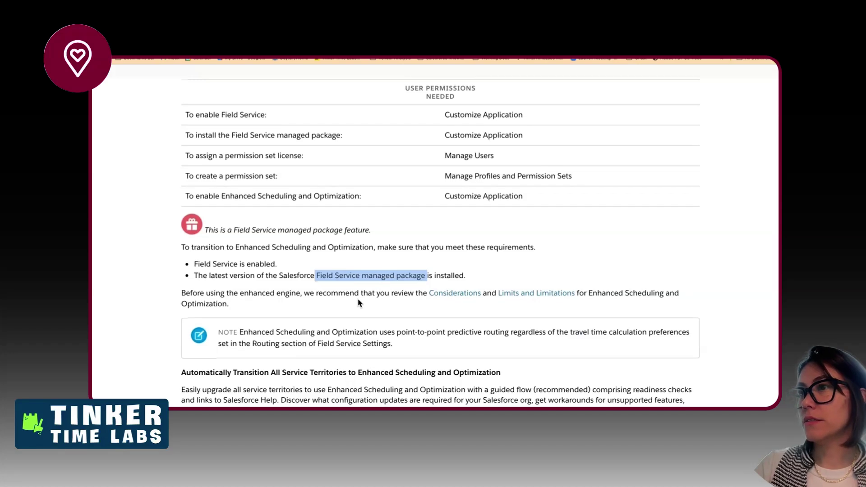
# - Open the Considerations and Limits and Limitations links in new tabs, then highlight the point-to-point predictive routing note
pyautogui.scroll(-2, 281, 290)
pyautogui.moveTo(233, 262); pyautogui.dragTo(399, 264)
pyautogui.rightClick(453, 258)
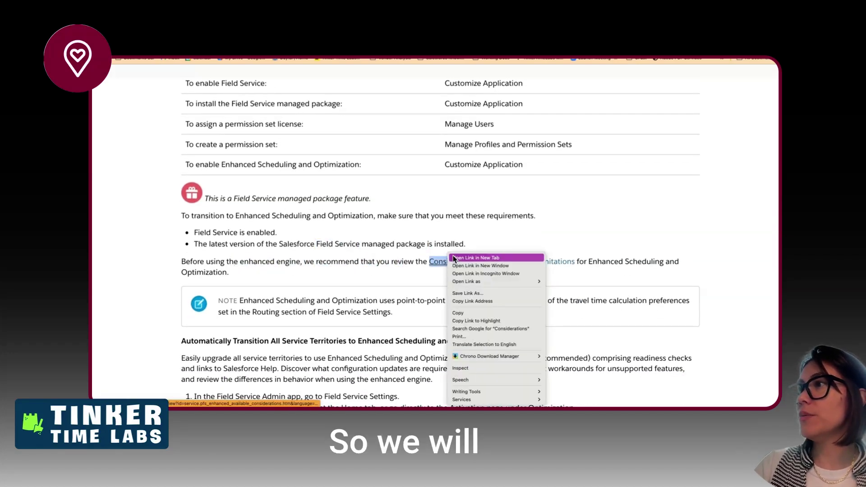
pyautogui.rightClick(507, 262)
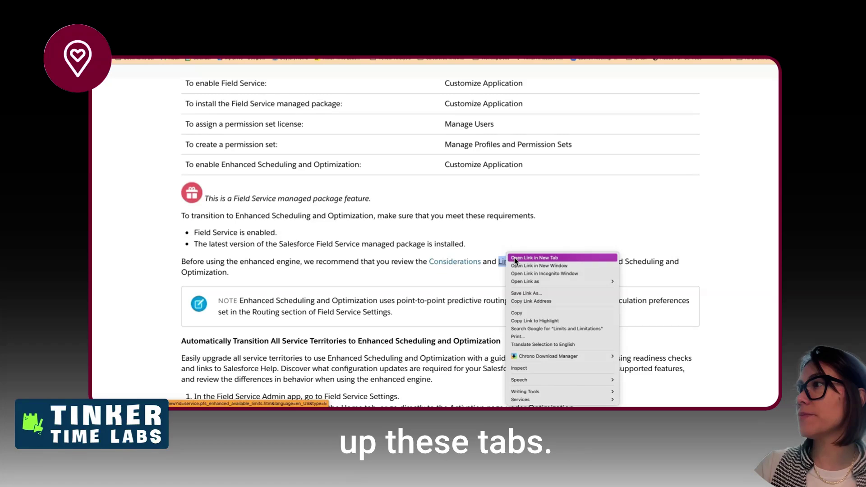
pyautogui.click(516, 258)
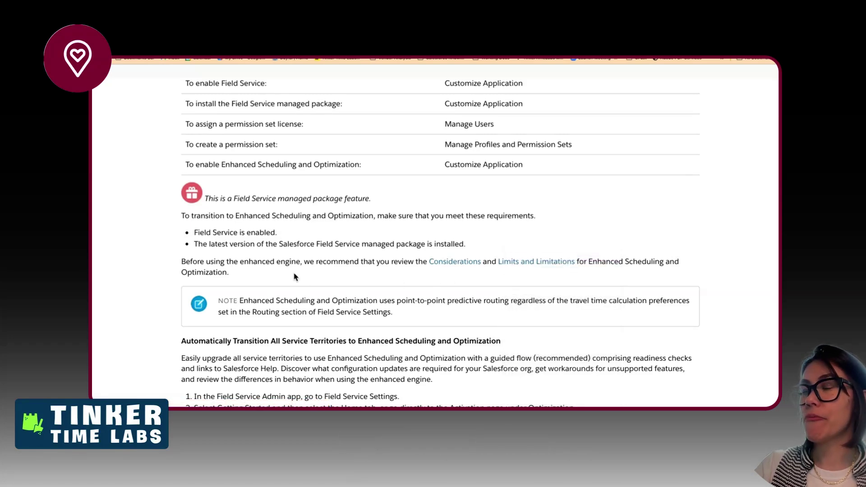
pyautogui.scroll(-3, 368, 303)
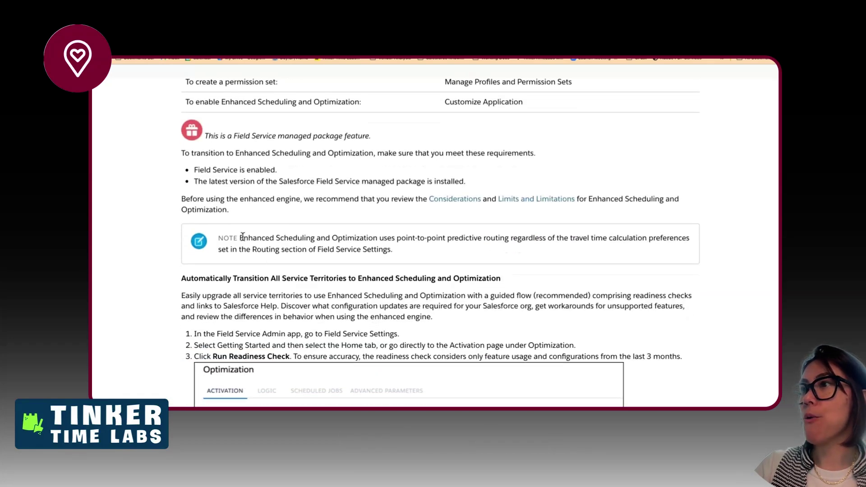
pyautogui.moveTo(242, 237); pyautogui.dragTo(442, 295)
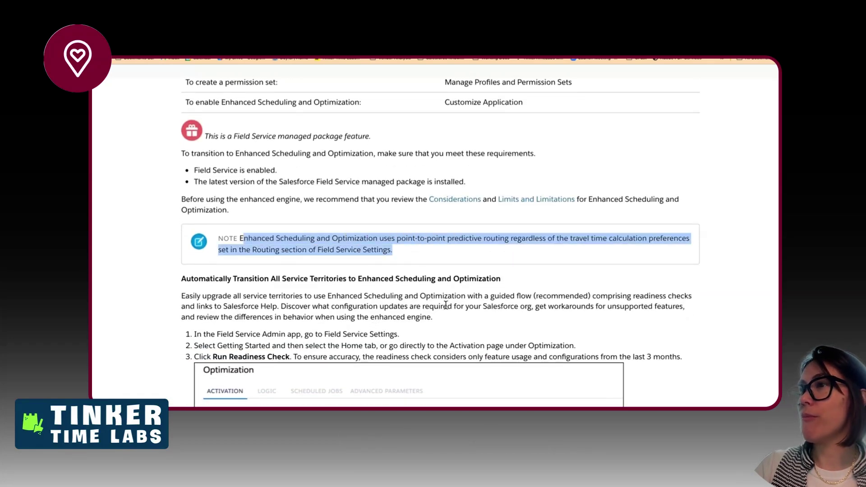
pyautogui.scroll(-5, 445, 305)
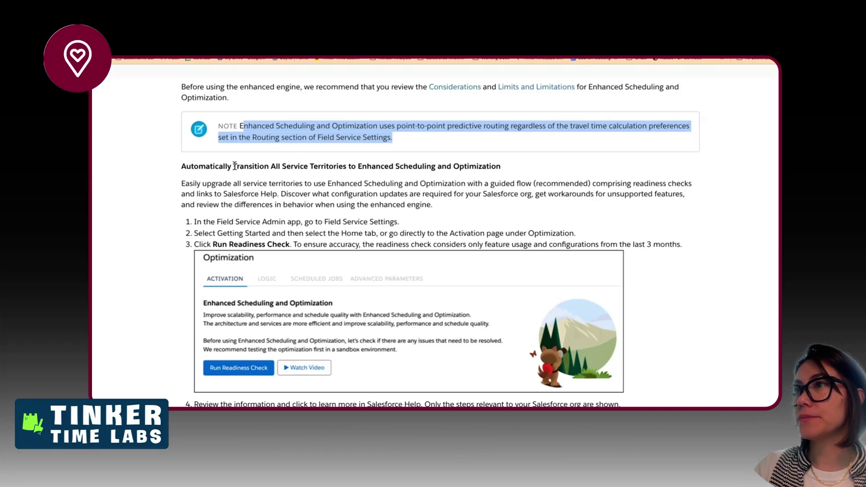
pyautogui.moveTo(234, 166); pyautogui.dragTo(486, 166)
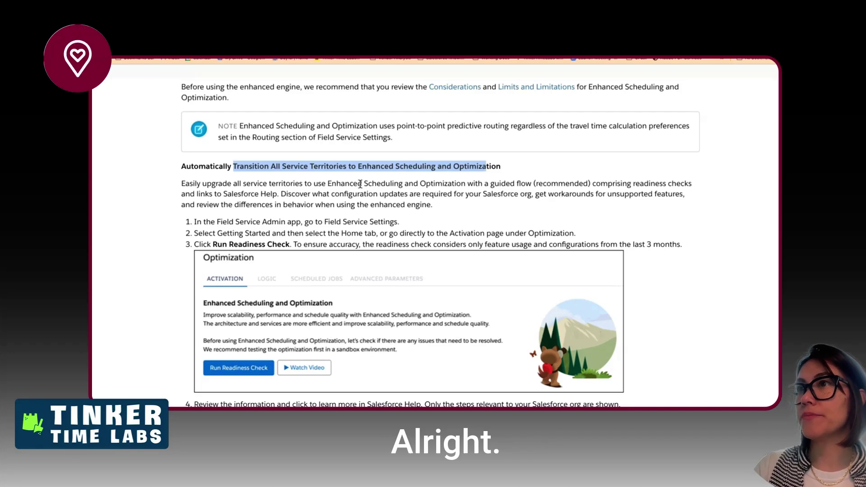
pyautogui.scroll(-2, 271, 185)
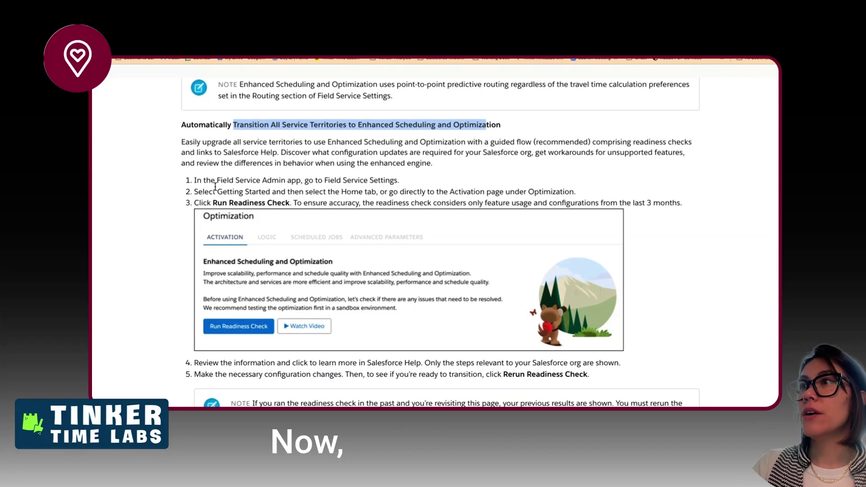
pyautogui.moveTo(216, 181); pyautogui.dragTo(389, 183)
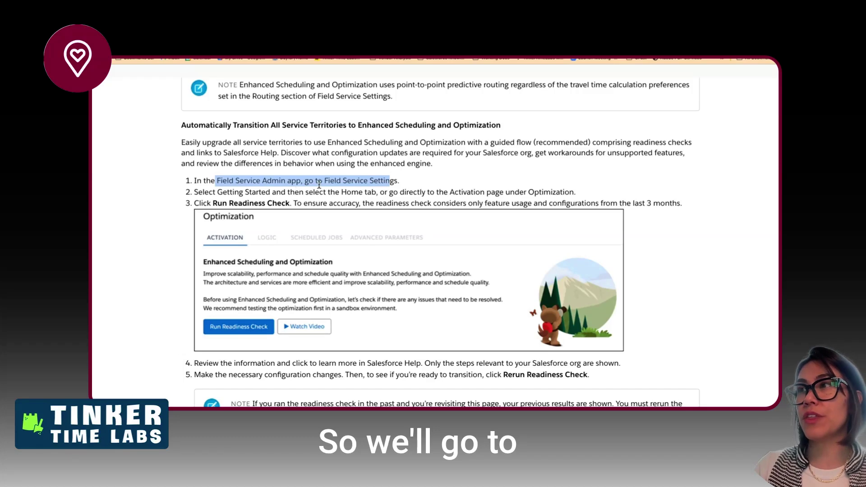
pyautogui.click(329, 181)
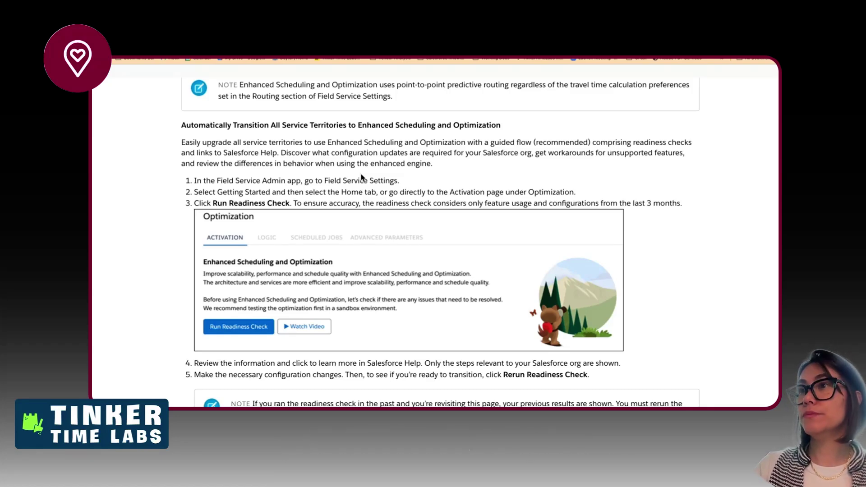
pyautogui.moveTo(218, 192); pyautogui.dragTo(579, 194)
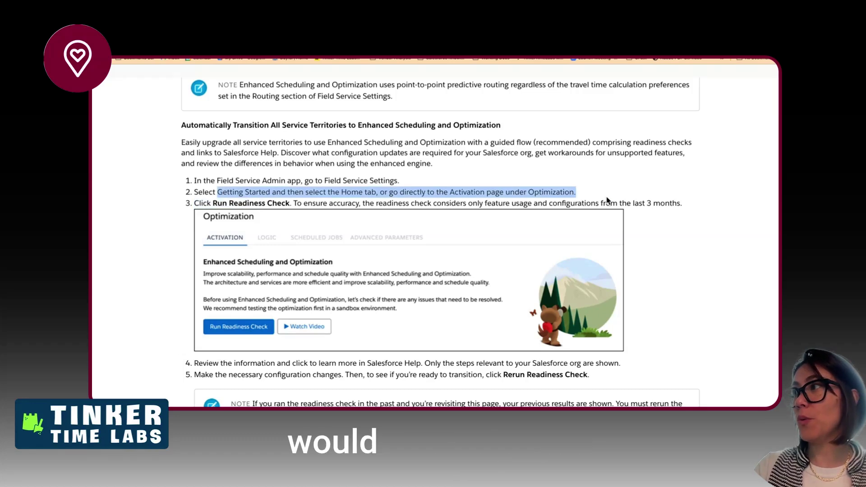
pyautogui.moveTo(207, 203); pyautogui.dragTo(617, 206)
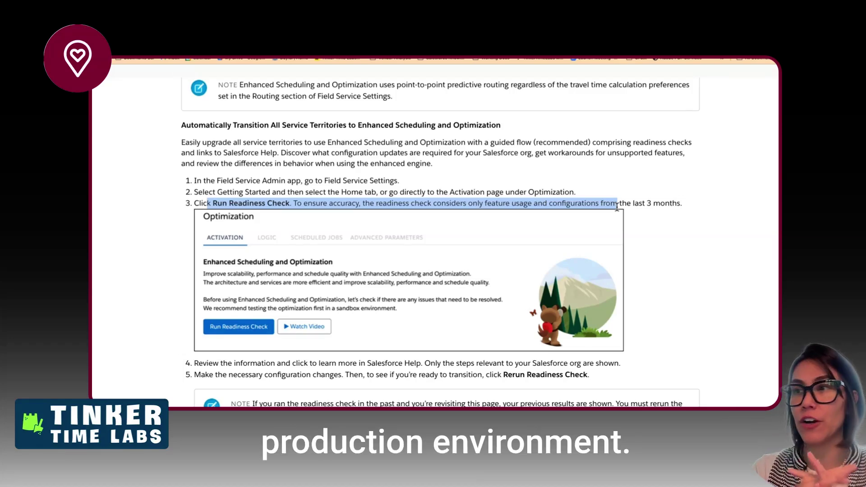
# - Scroll past steps 4–6 and the Readiness Check screenshot toward the Manually Transition heading
pyautogui.scroll(-3, 337, 285)
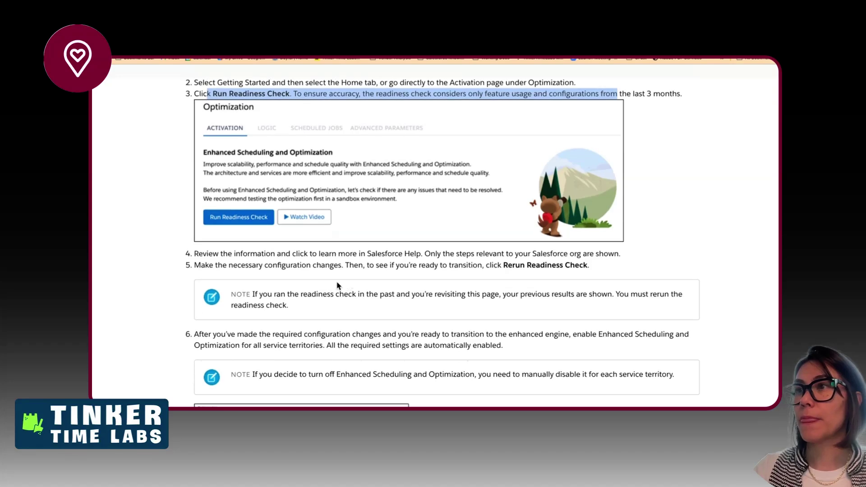
pyautogui.moveTo(211, 256); pyautogui.dragTo(306, 243)
pyautogui.scroll(-2, 395, 272)
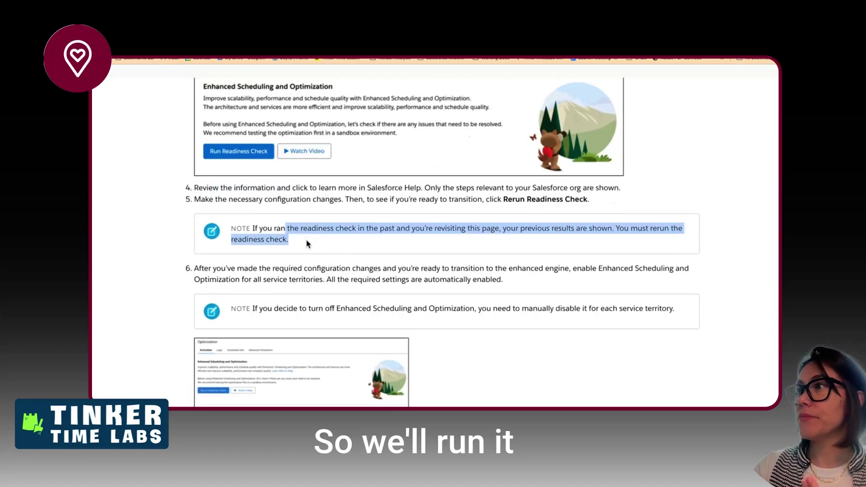
pyautogui.click(311, 270)
pyautogui.moveTo(311, 270); pyautogui.dragTo(512, 284)
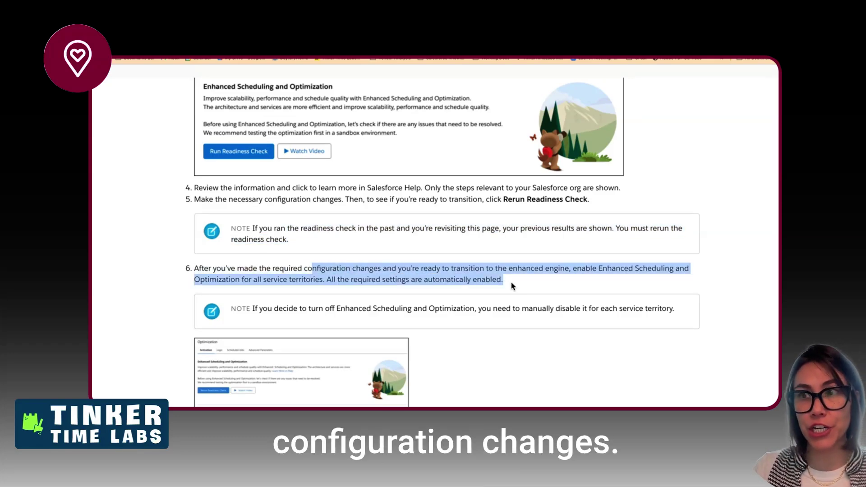
pyautogui.scroll(-5, 511, 285)
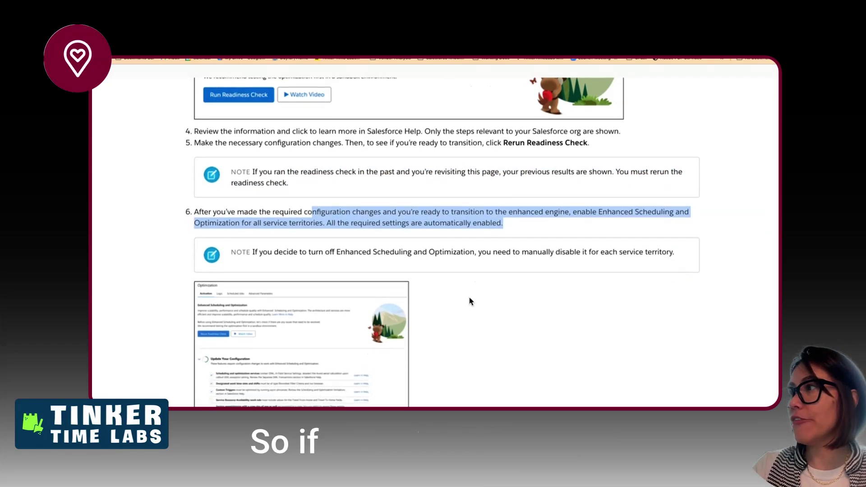
pyautogui.scroll(-4, 469, 301)
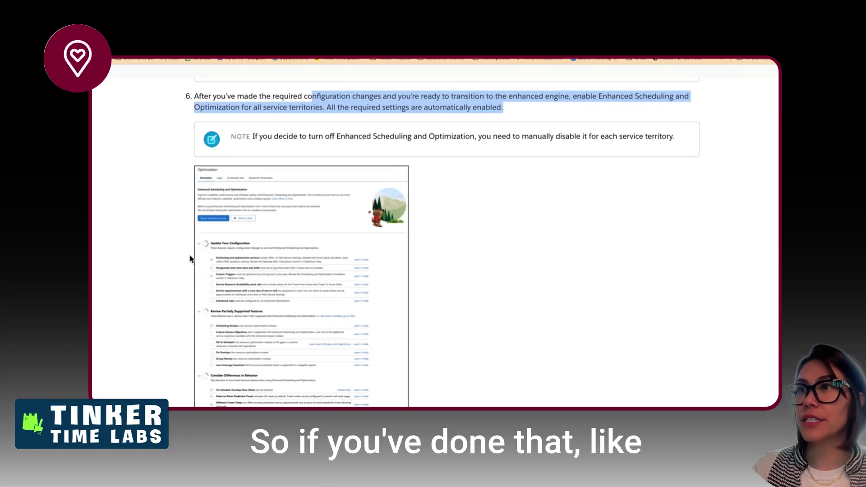
pyautogui.scroll(-3, 198, 219)
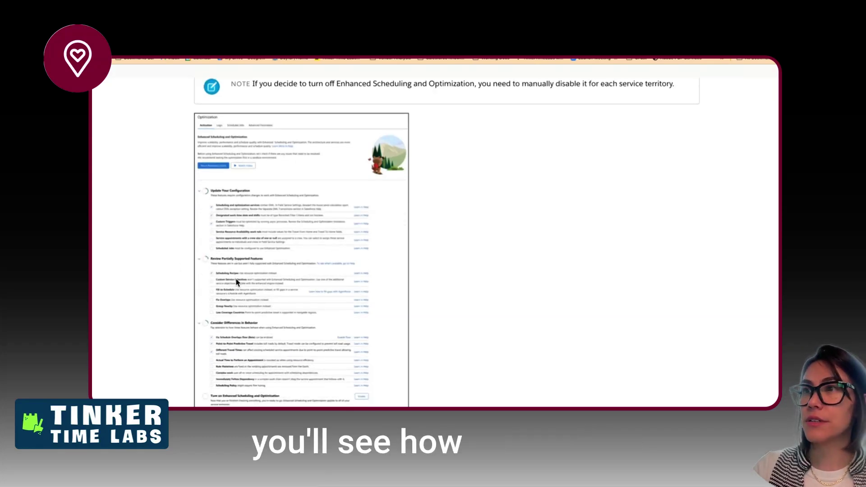
pyautogui.scroll(-3, 236, 282)
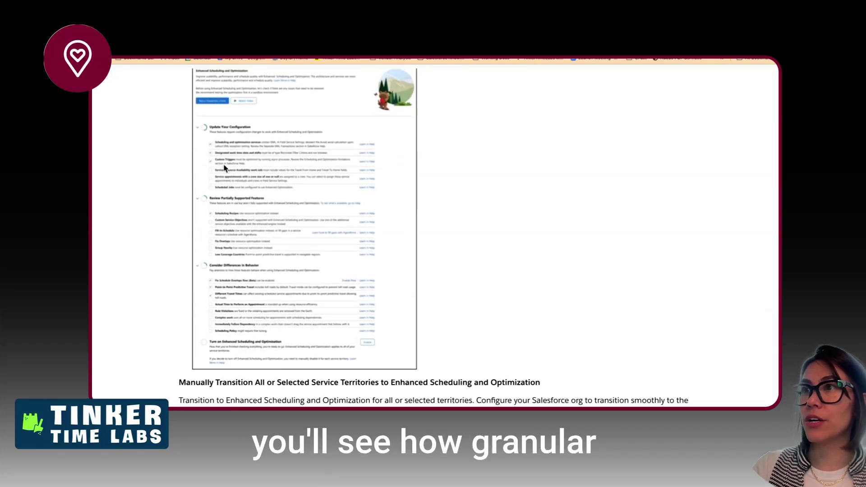
pyautogui.scroll(-5, 233, 332)
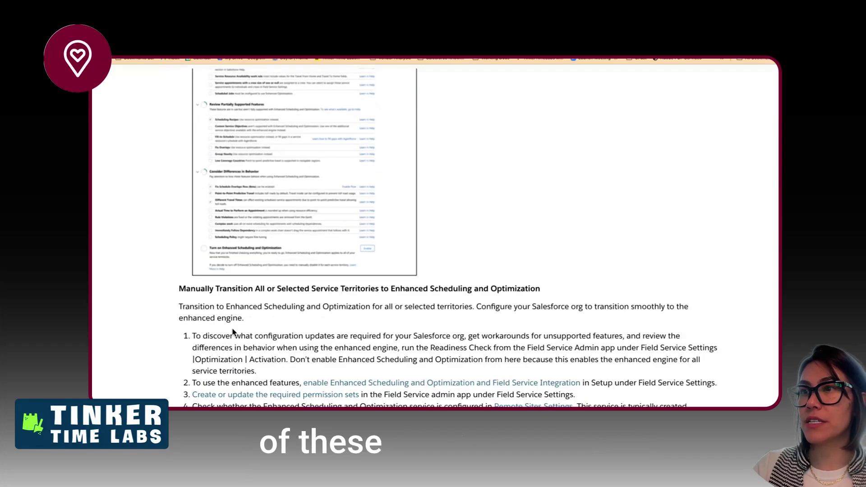
# - Scroll to the 'Manually Transition All or Selected Service Territories' steps
pyautogui.moveTo(225, 293); pyautogui.dragTo(276, 299)
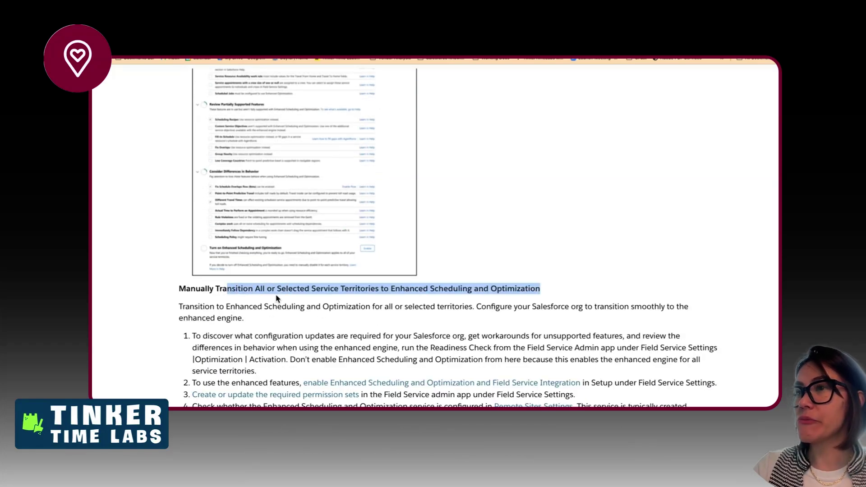
pyautogui.scroll(-1, 272, 324)
pyautogui.scroll(-7, 273, 323)
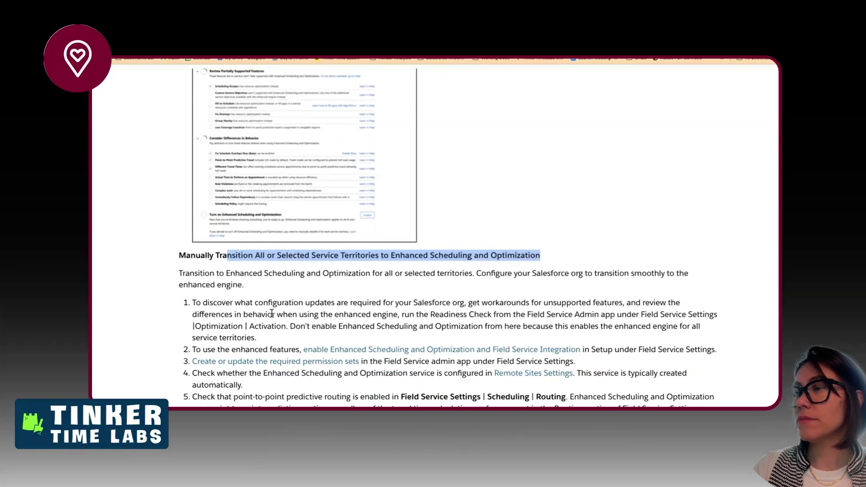
pyautogui.scroll(-2, 272, 307)
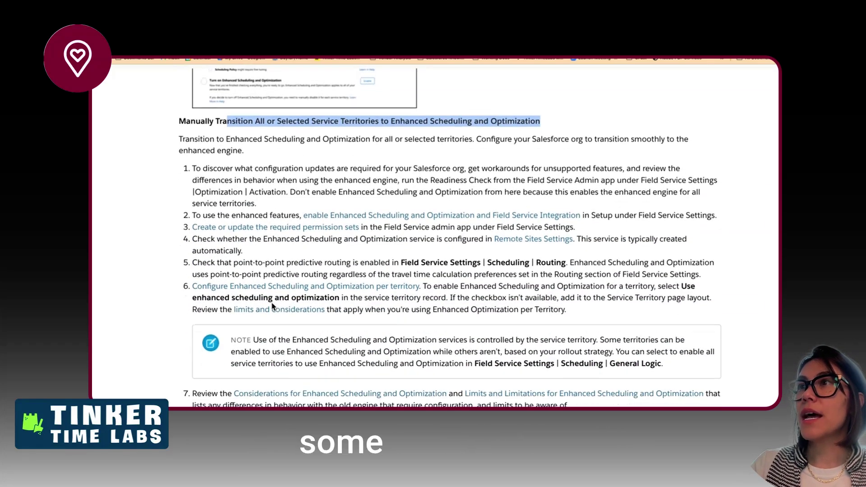
pyautogui.click(282, 113)
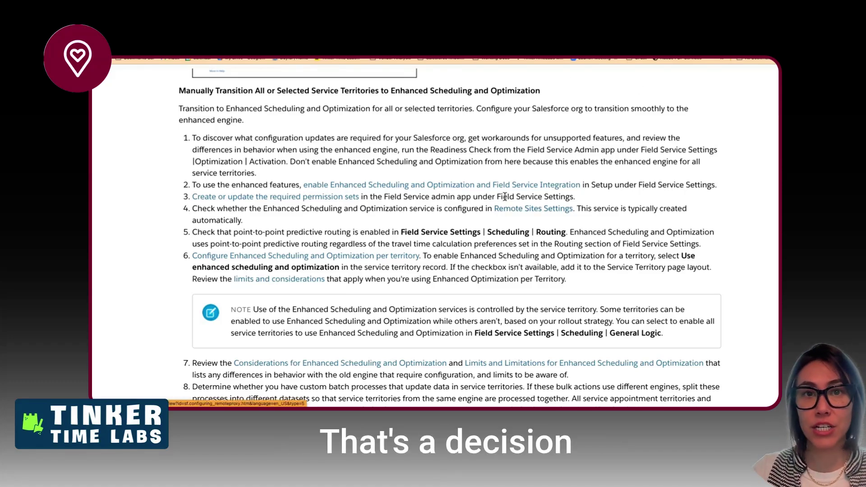
# - Scroll through the manual transition steps and highlight the NOTE on per-territory engine control
pyautogui.scroll(-2, 483, 193)
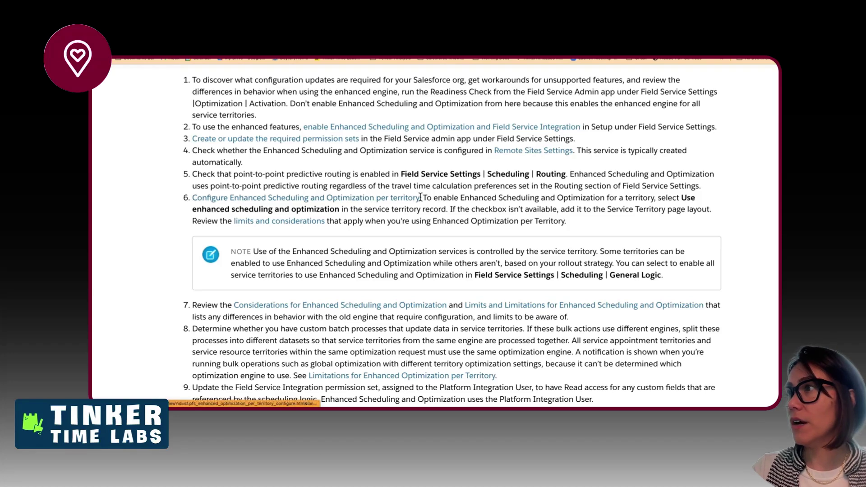
pyautogui.scroll(-1, 423, 220)
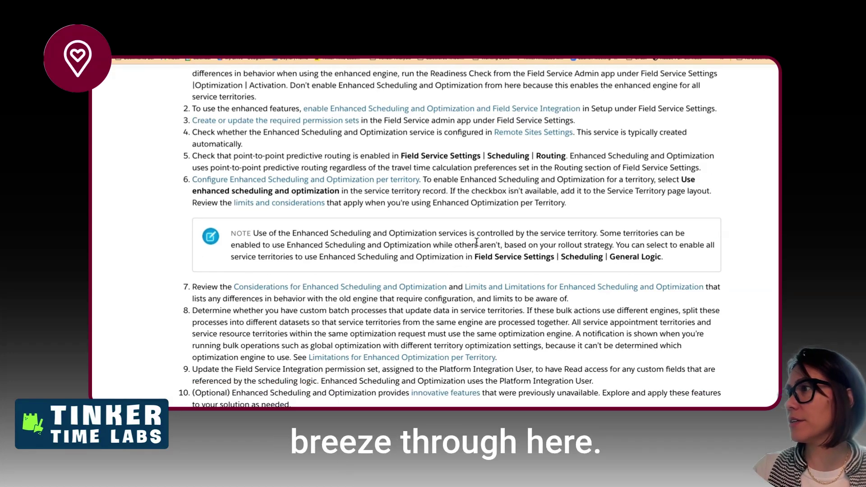
pyautogui.moveTo(477, 242); pyautogui.dragTo(473, 258)
pyautogui.scroll(-1, 505, 221)
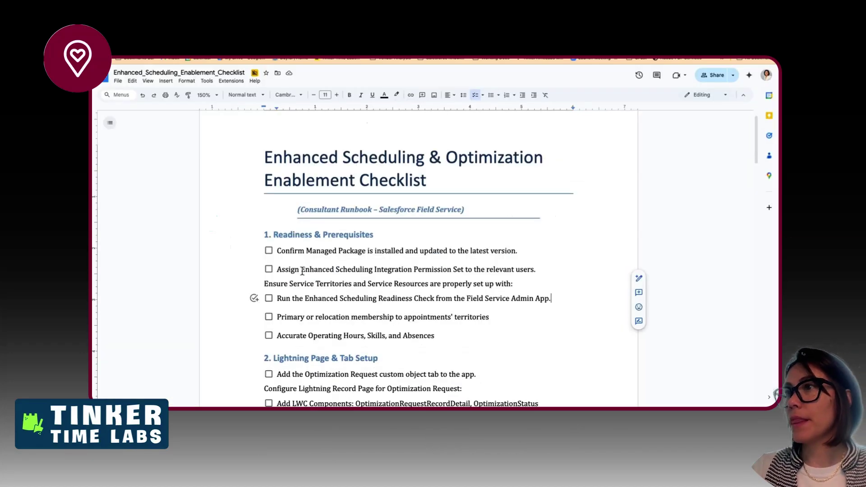
# - Below the 'Assign Enhanced Scheduling…' item, add 'Decide roll out approach. By Territory or whole Org.'
pyautogui.scroll(-1, 332, 295)
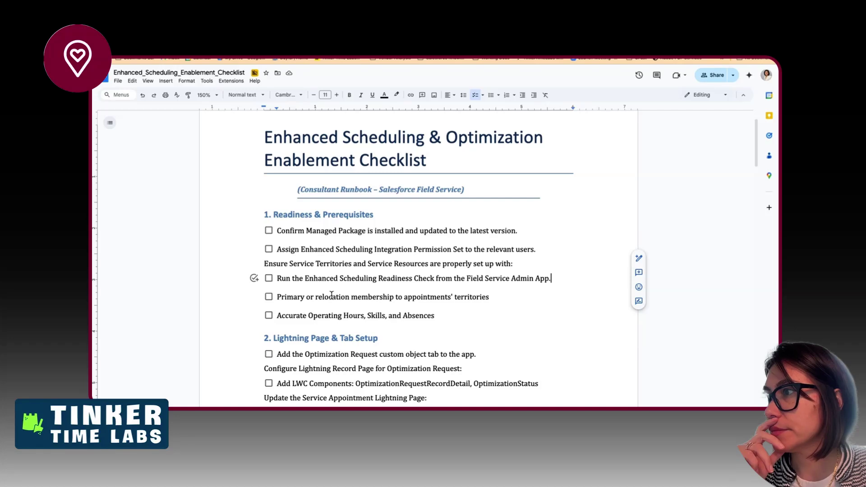
pyautogui.scroll(-2, 331, 295)
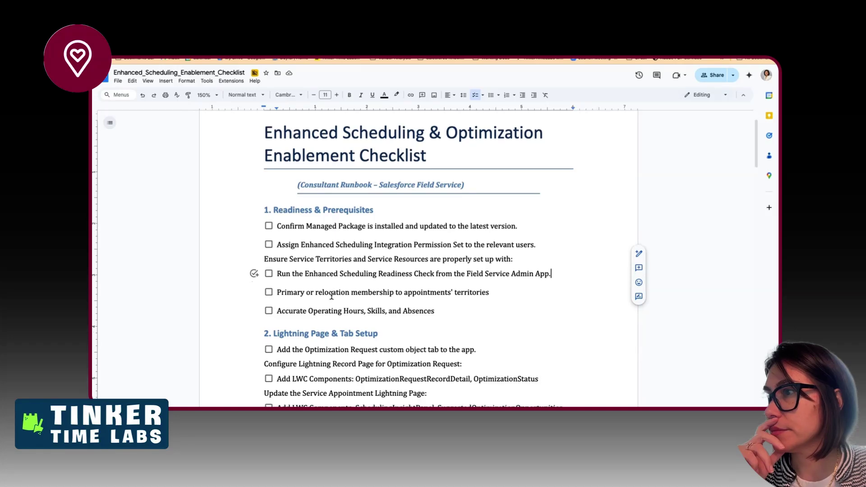
pyautogui.scroll(-1, 331, 295)
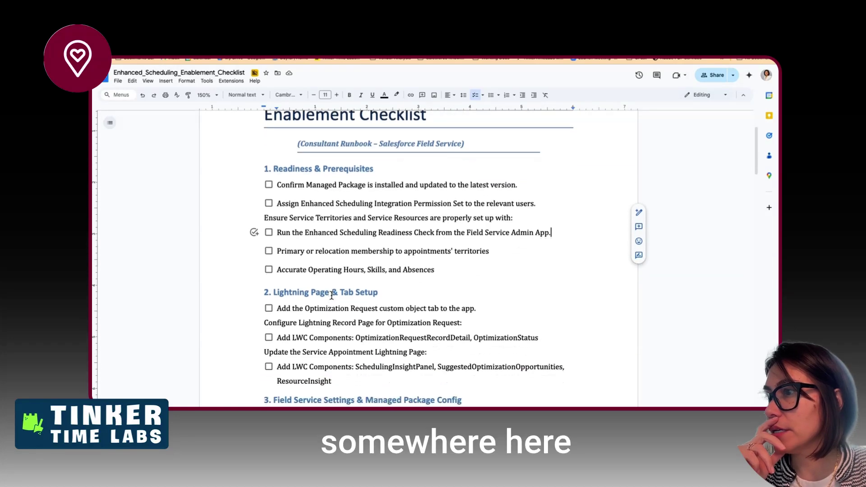
pyautogui.click(551, 205)
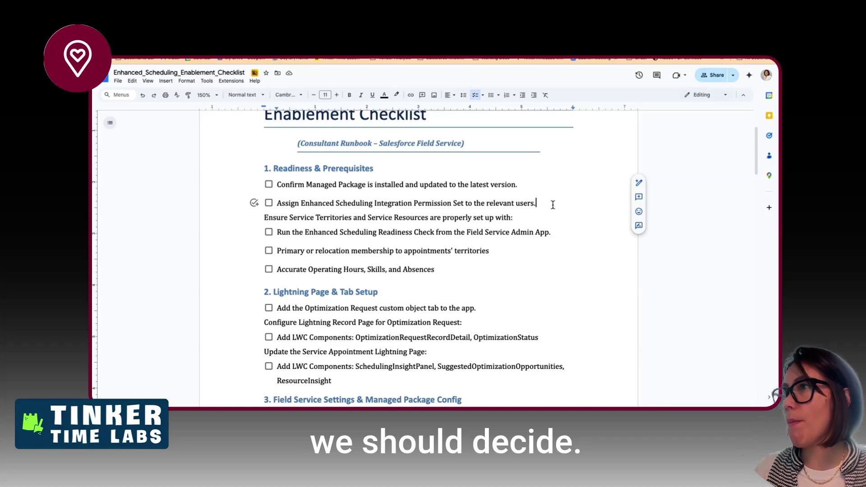
pyautogui.press('Return')
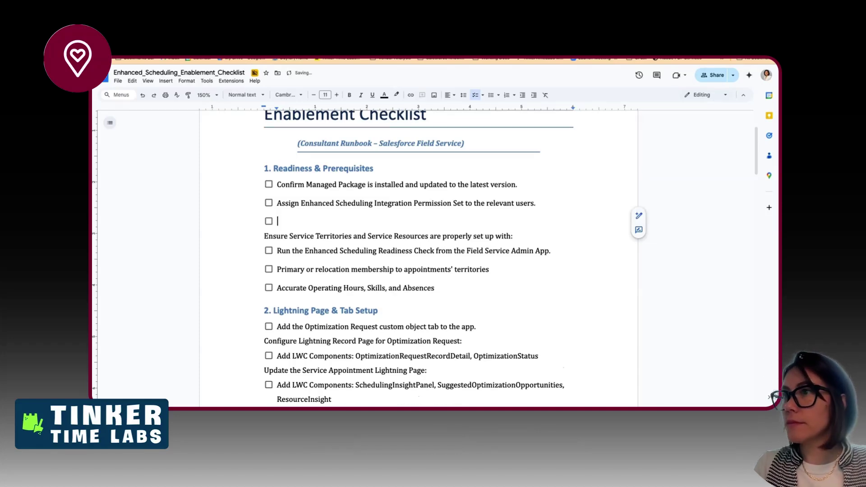
pyautogui.write('Decide')
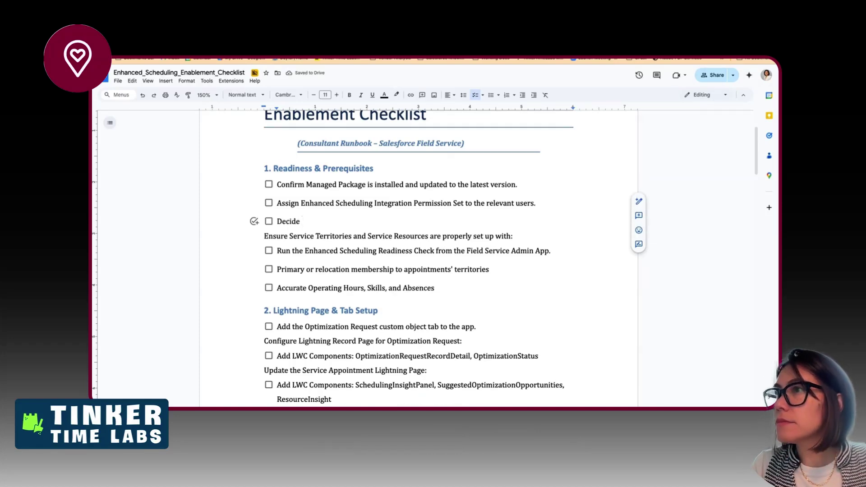
pyautogui.write(' re')
pyautogui.write('ll ')
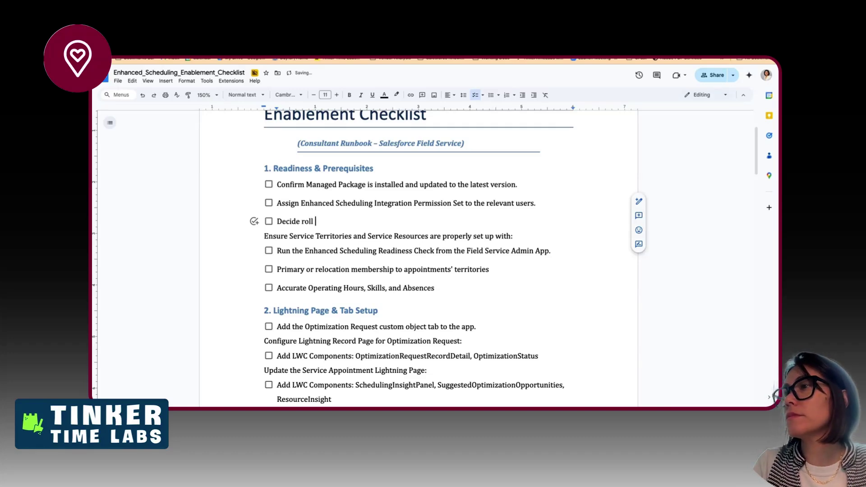
pyautogui.write('out approach')
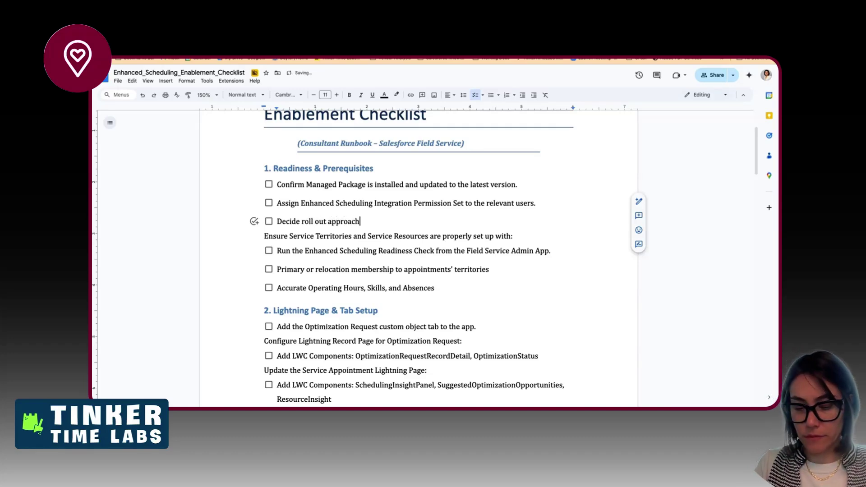
pyautogui.write('. By ')
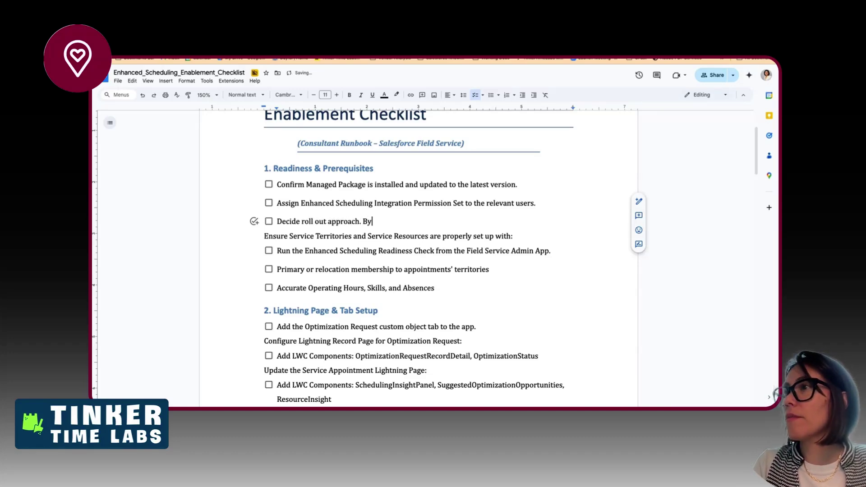
pyautogui.write('Territo')
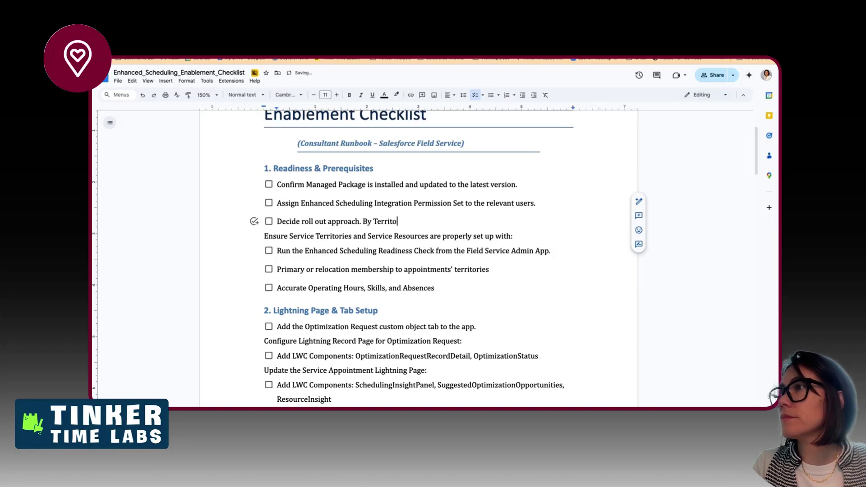
pyautogui.write('ry')
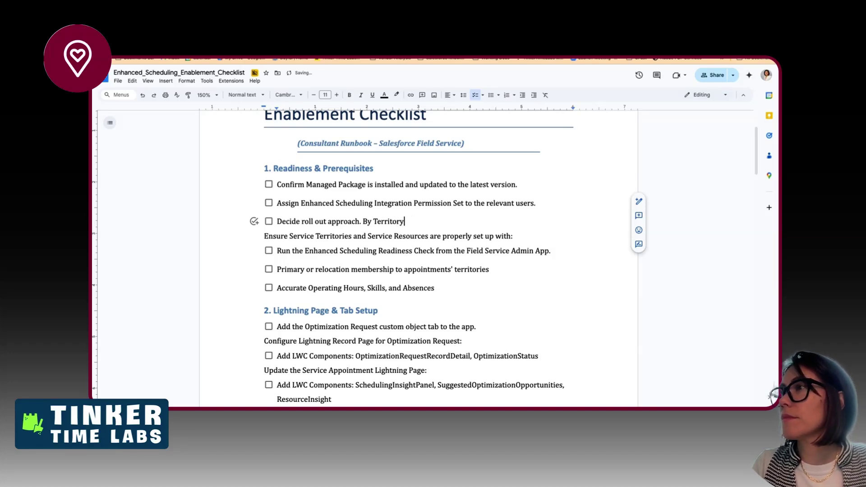
pyautogui.write(', or  or whole or')
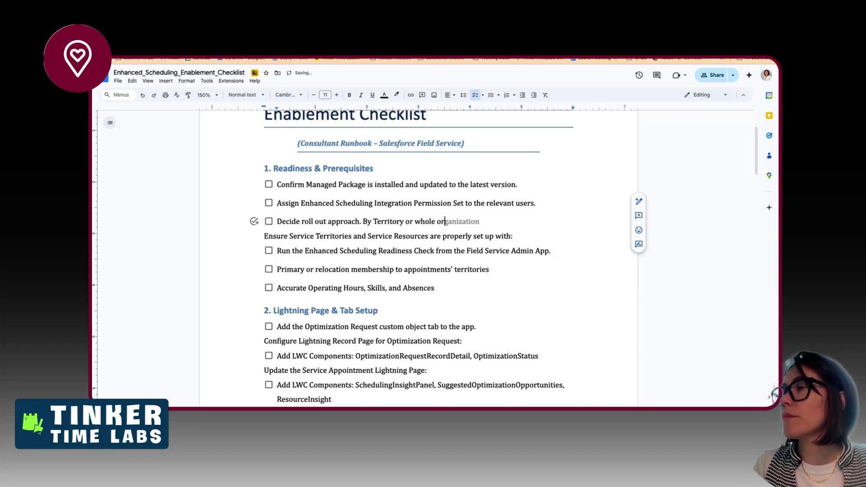
pyautogui.press('BackSpace')
pyautogui.press('BackSpace')
pyautogui.write('Org.')
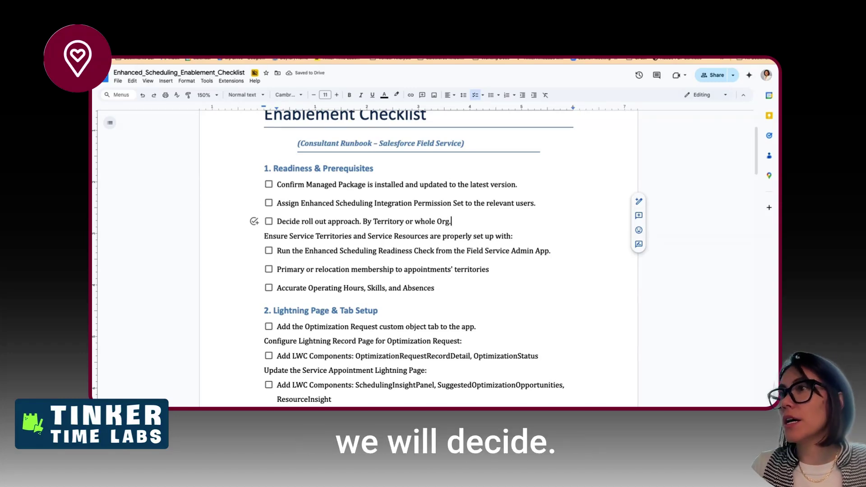
pyautogui.scroll(-2, 478, 267)
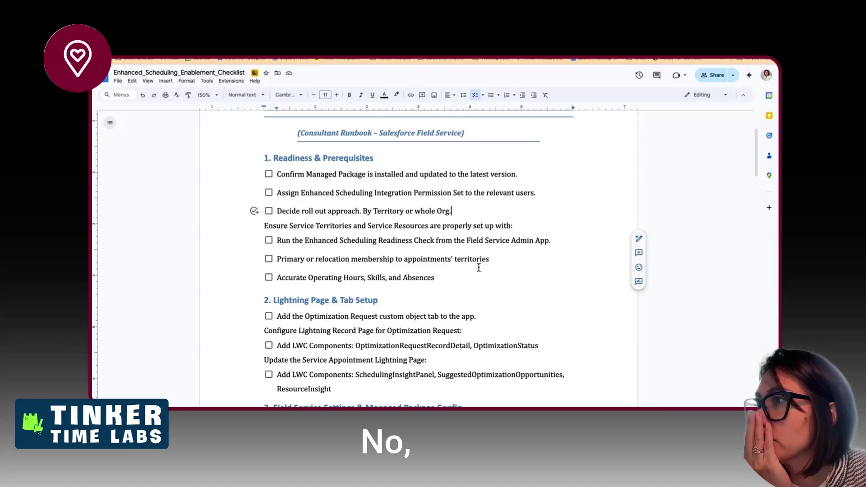
pyautogui.scroll(-4, 479, 267)
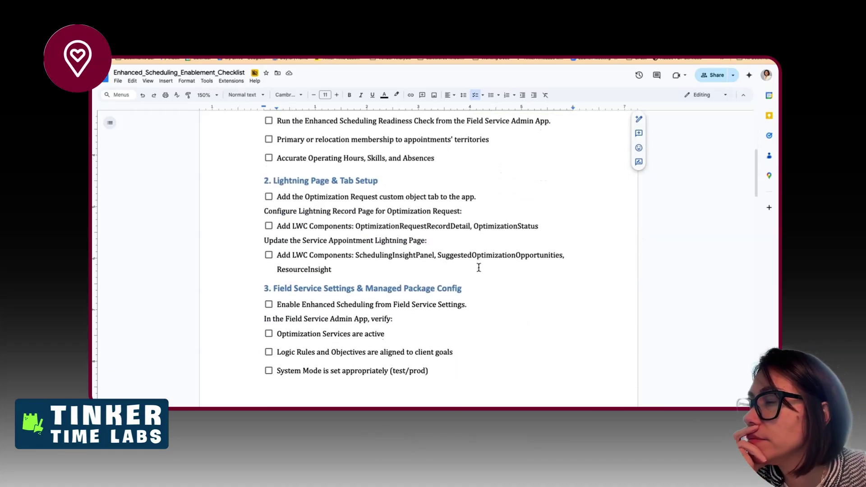
pyautogui.scroll(-1, 479, 268)
pyautogui.scroll(-1, 479, 268)
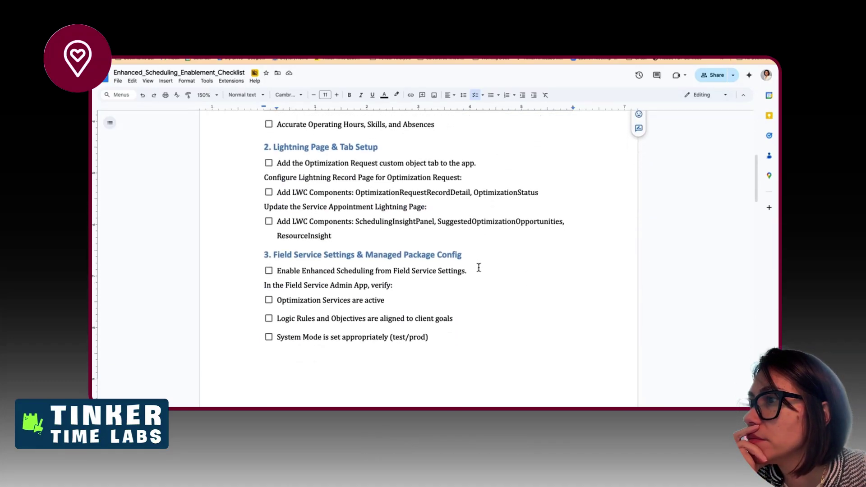
pyautogui.scroll(-4, 478, 267)
pyautogui.scroll(-10, 479, 267)
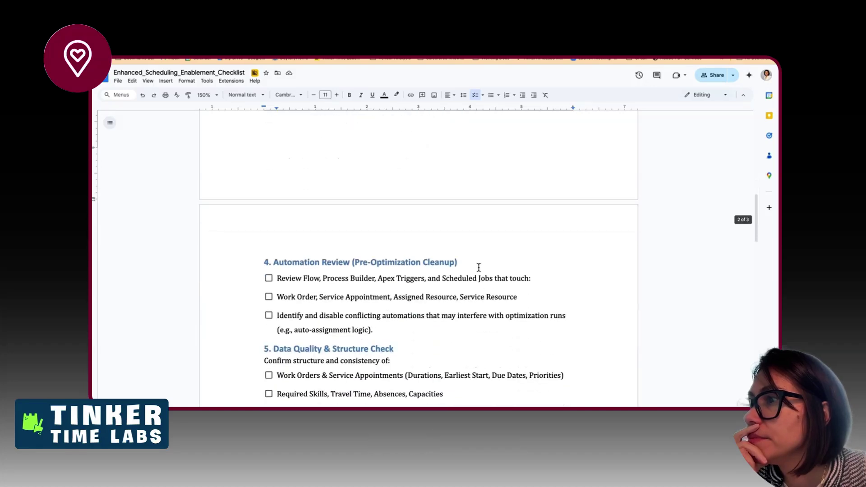
pyautogui.scroll(-1, 479, 268)
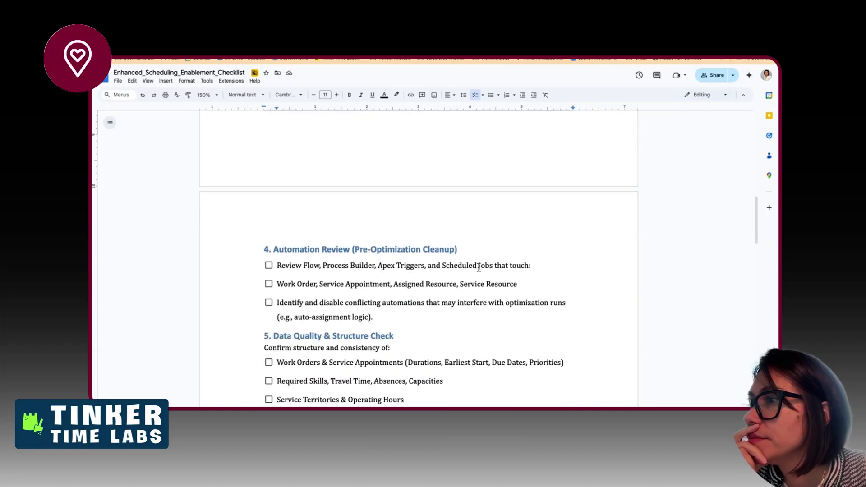
pyautogui.scroll(-2, 479, 268)
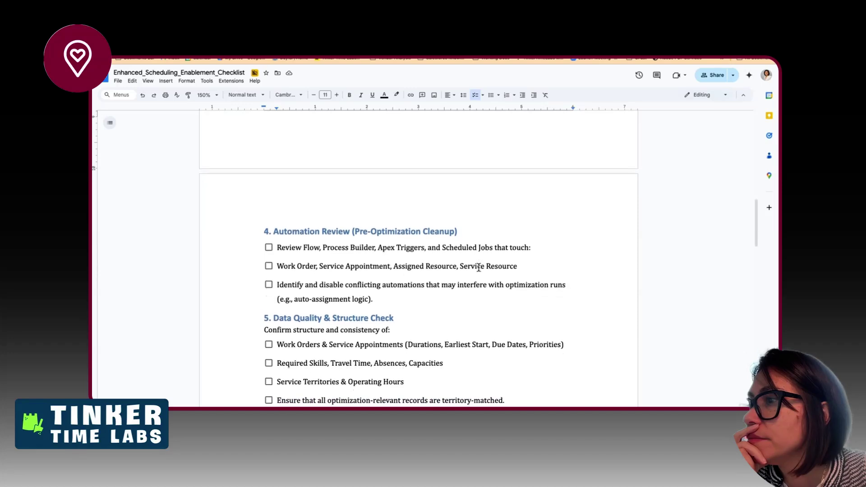
pyautogui.scroll(-5, 479, 267)
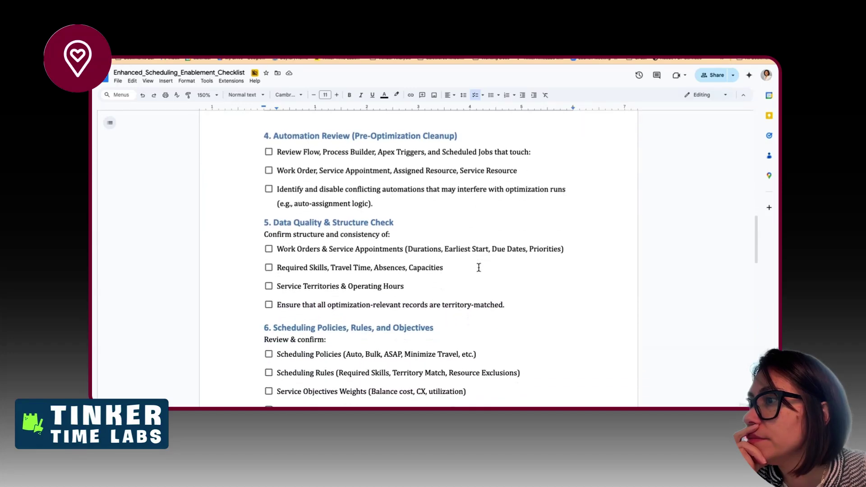
pyautogui.scroll(-6, 479, 268)
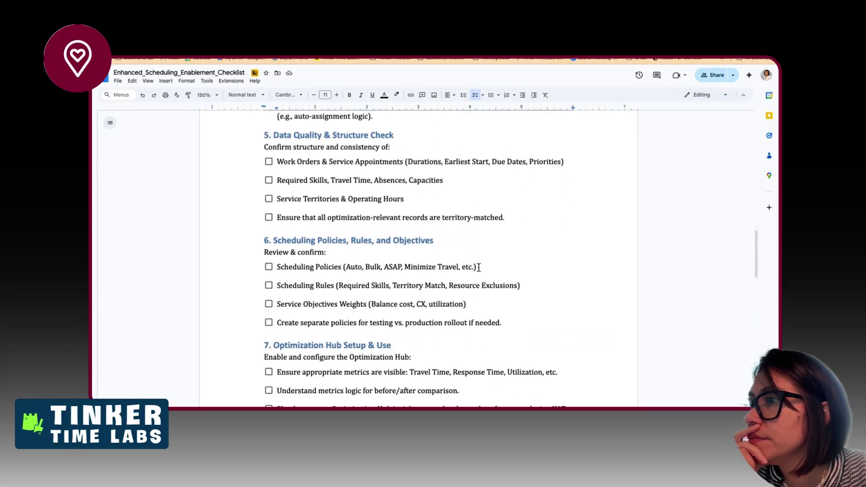
pyautogui.scroll(-2, 479, 268)
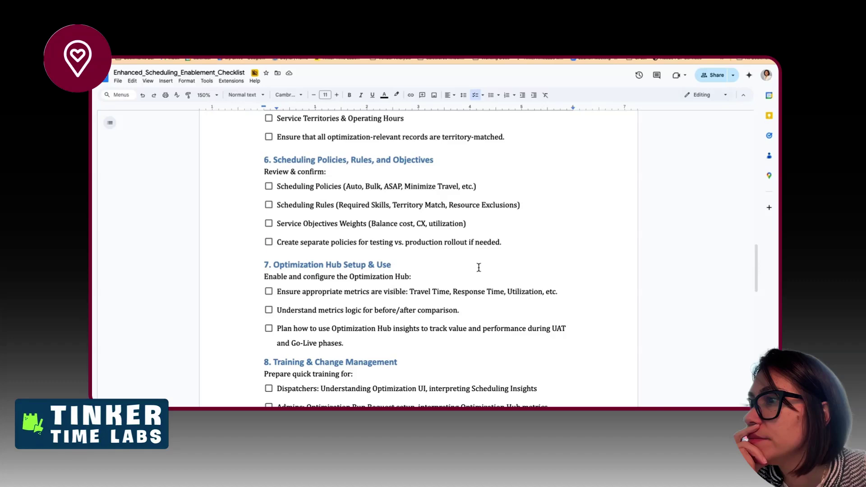
pyautogui.scroll(15, 478, 267)
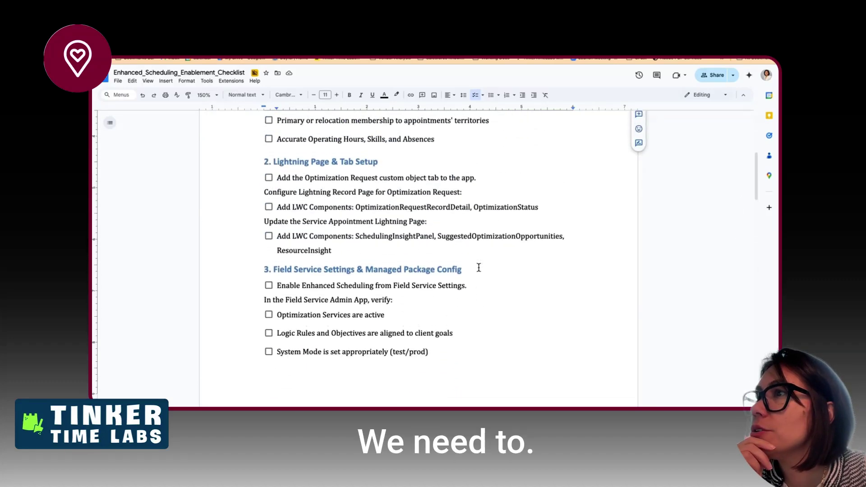
pyautogui.scroll(10, 478, 267)
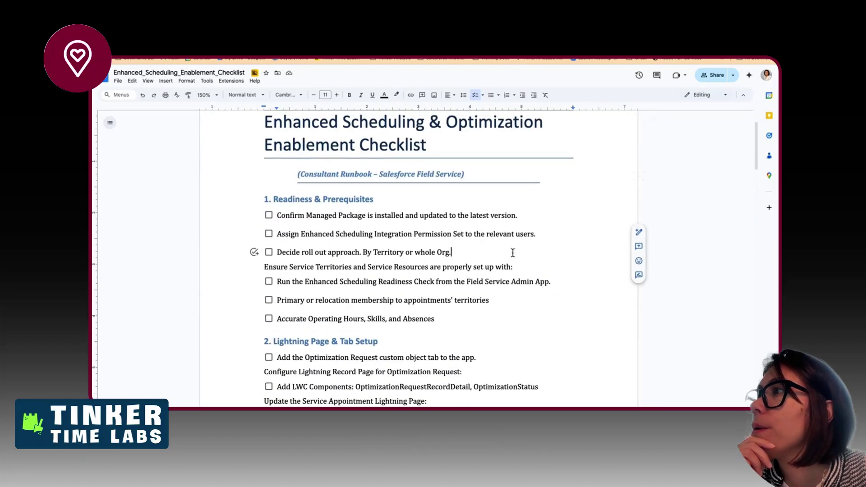
# - Add the checklist item 'By Territory: Add the Checkbox to the Page Layout' below the roll-out item
pyautogui.click(542, 234)
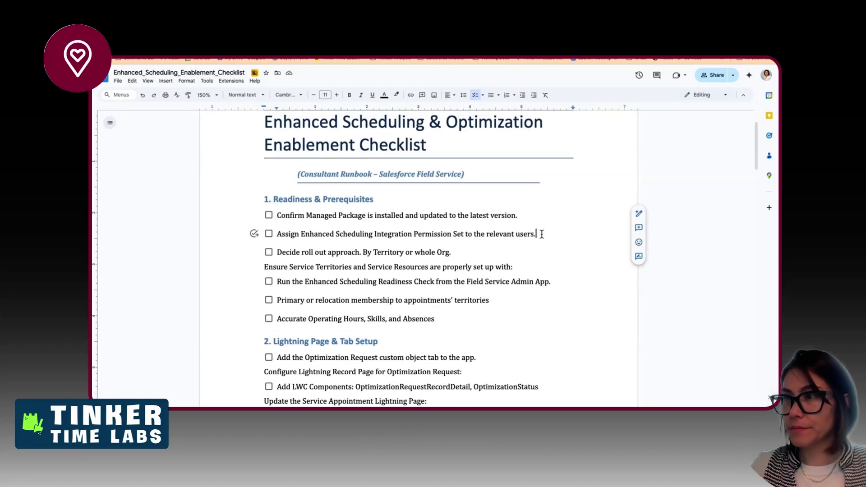
pyautogui.click(452, 252)
pyautogui.press('Return')
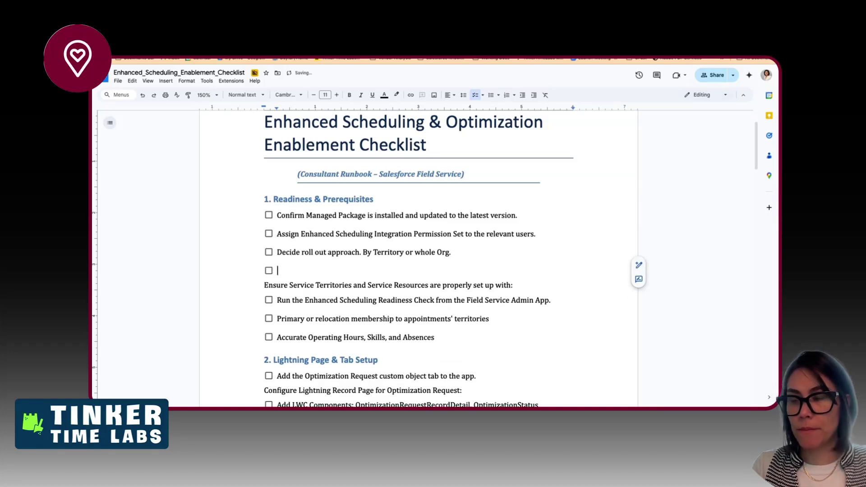
pyautogui.write('By Terrotory')
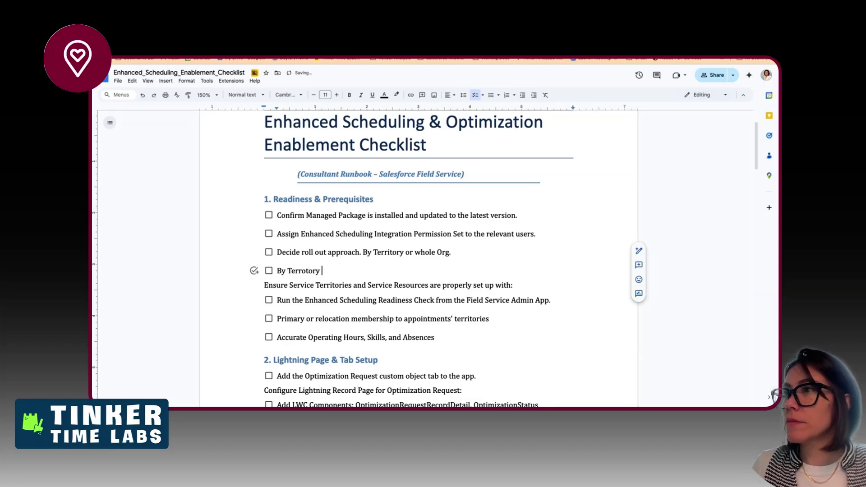
pyautogui.click(288, 270)
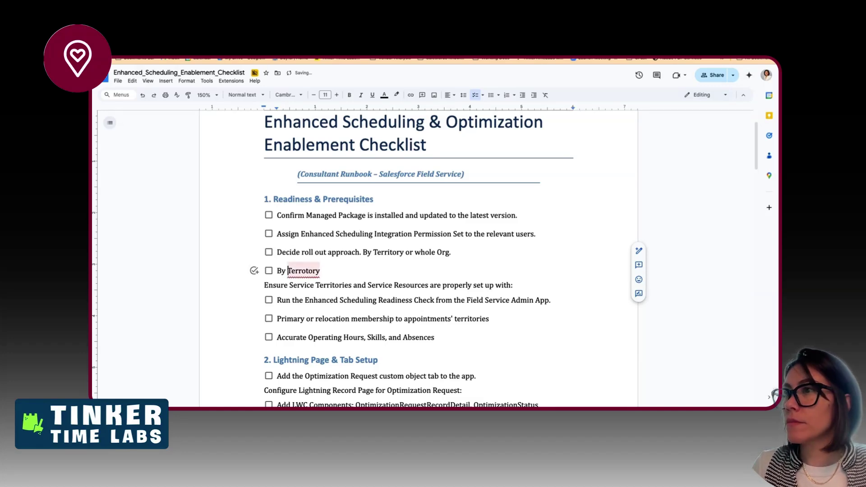
pyautogui.hotkey('alt', 'shift', 'Right')
pyautogui.write('Territo')
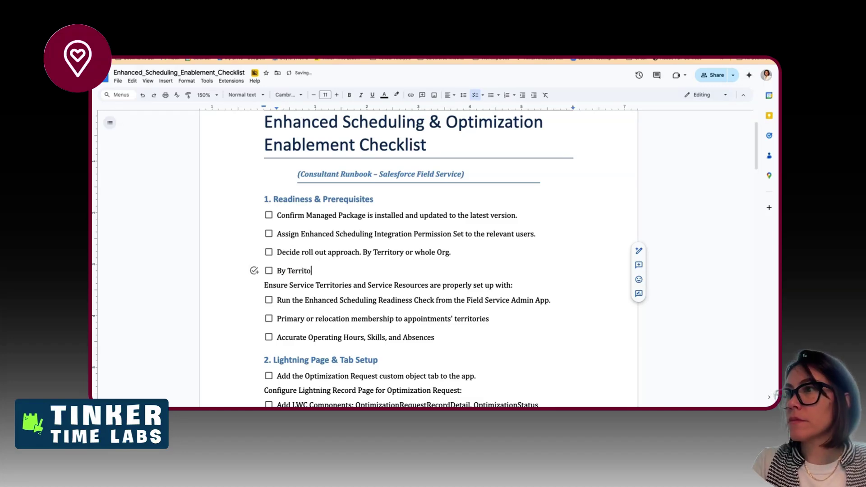
pyautogui.write('ry: Add t')
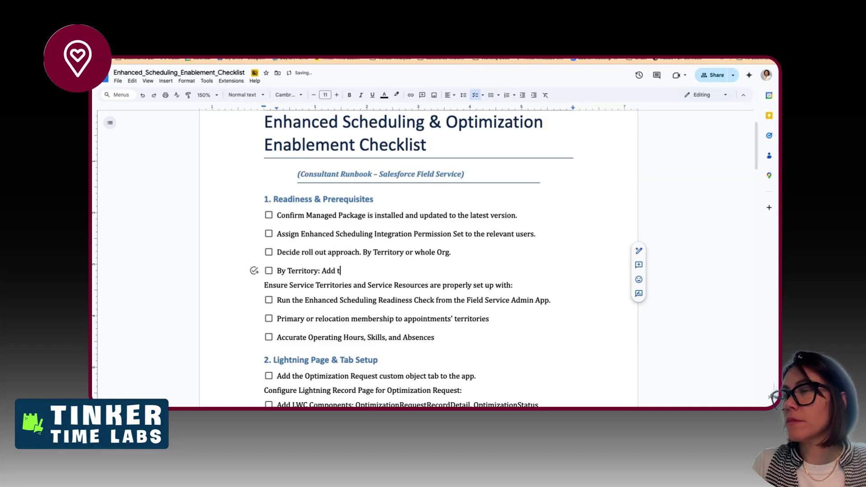
pyautogui.write('eh Che')
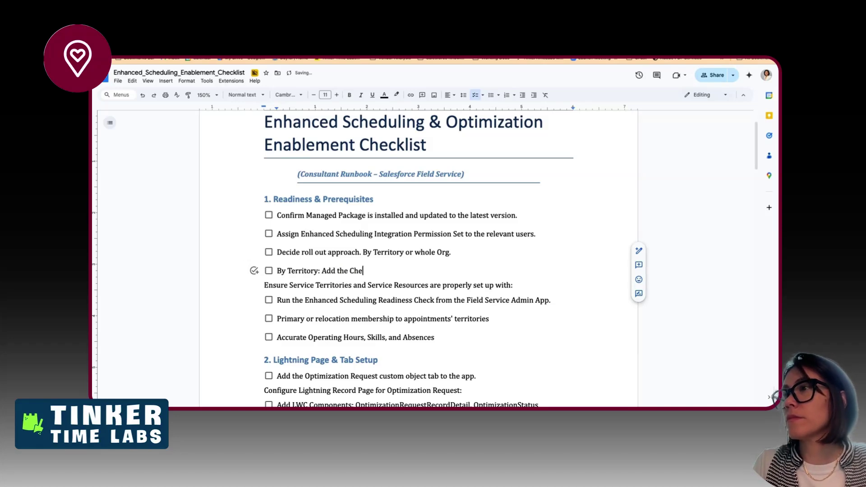
pyautogui.write('ckbox to the P')
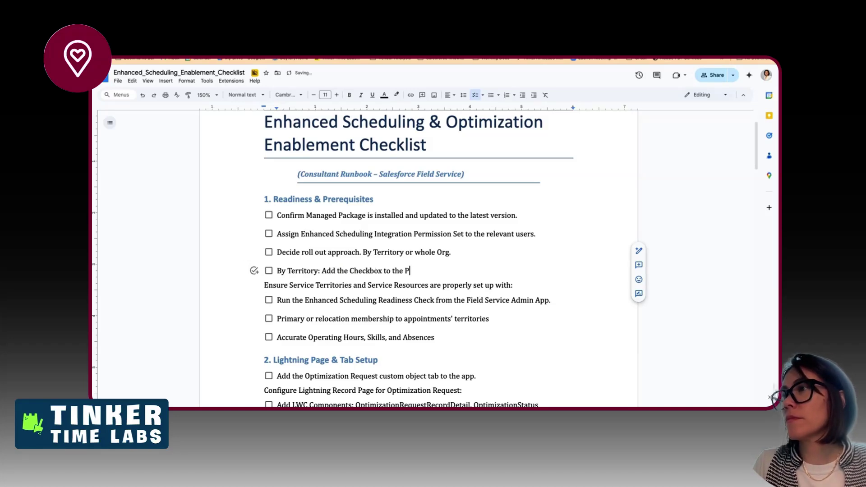
pyautogui.write('age Layout')
# - Add the checklist item 'Whole Org: Turn on the Setup>Field Service Settings'
pyautogui.press('Return')
pyautogui.write('By')
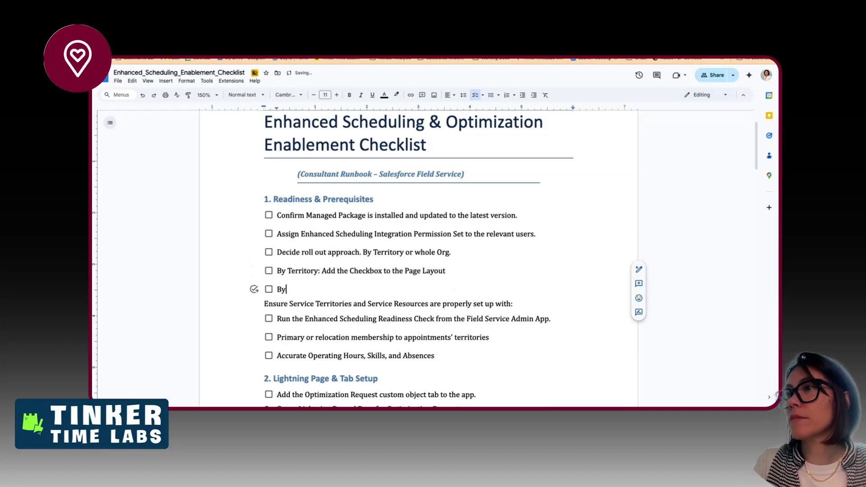
pyautogui.write(' O')
pyautogui.hotkey('shift', 'Left')
pyautogui.hotkey('shift', 'Left')
pyautogui.hotkey('shift', 'Left')
pyautogui.hotkey('shift', 'Left')
pyautogui.write('Who')
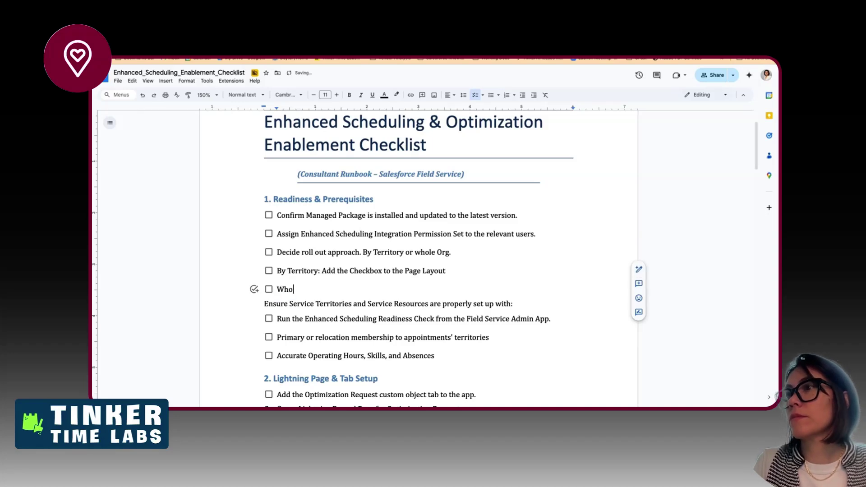
pyautogui.write('le Org:')
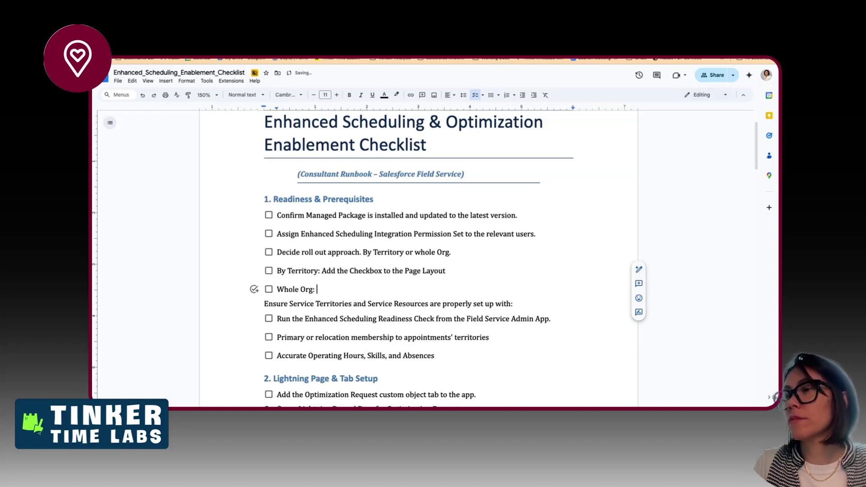
pyautogui.write(' Turn on the Set')
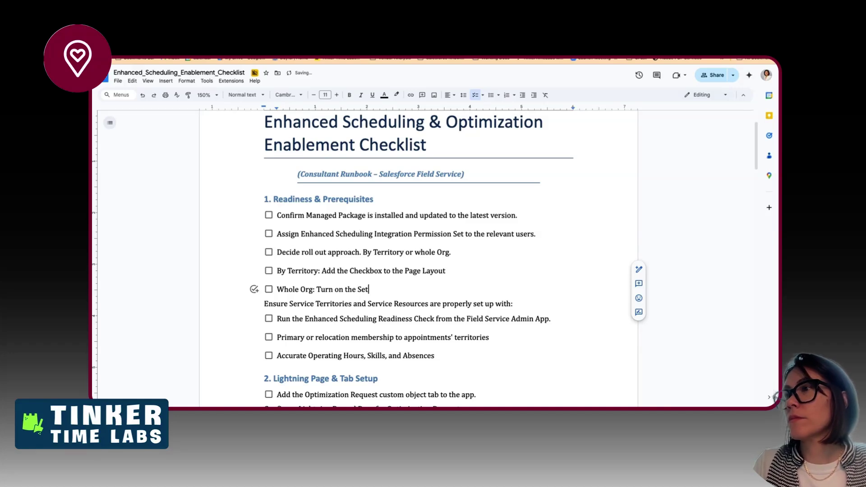
pyautogui.write('i')
pyautogui.press('BackSpace')
pyautogui.write('up')
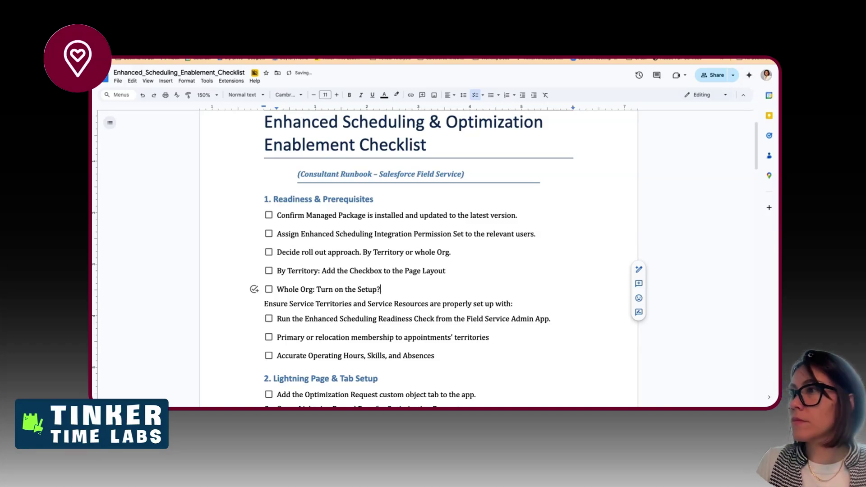
pyautogui.write('>Field Service')
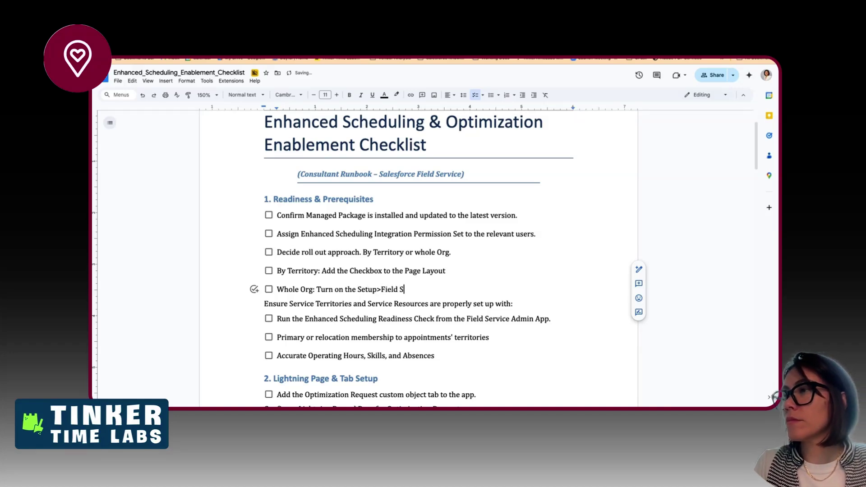
pyautogui.write(' Settin')
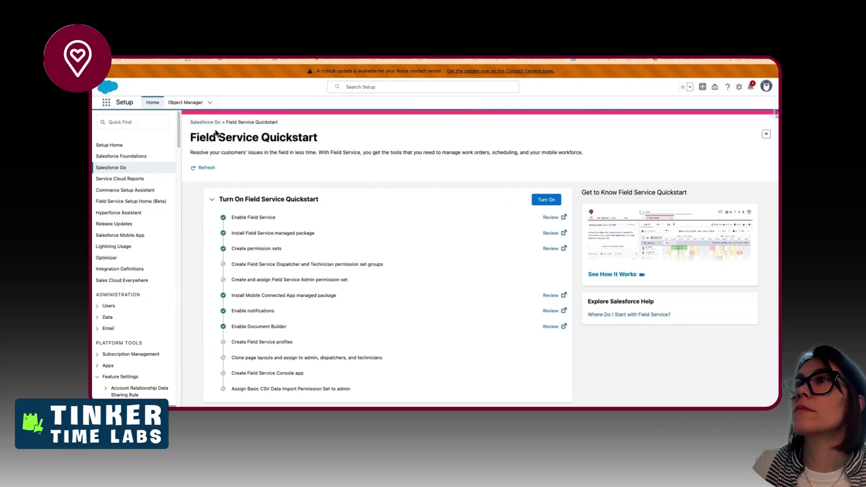
# - Open Field Service Settings in Setup via Quick Find 'field ser'
pyautogui.click(133, 121)
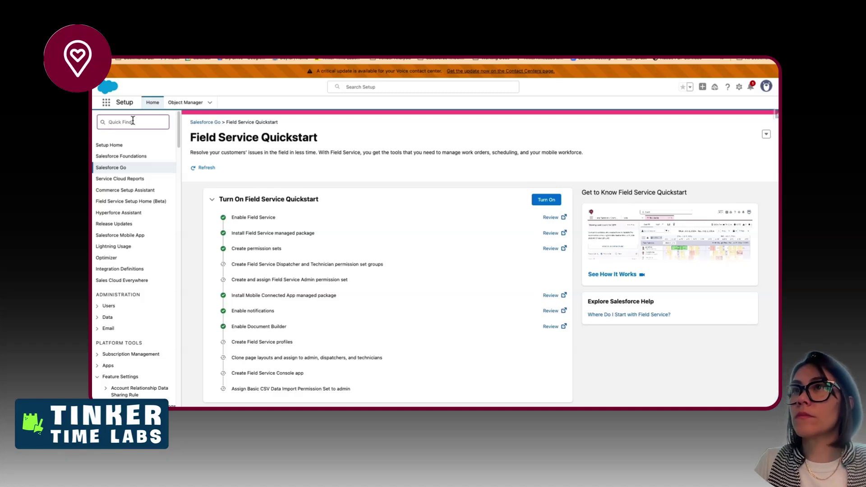
pyautogui.write('salesforce fie')
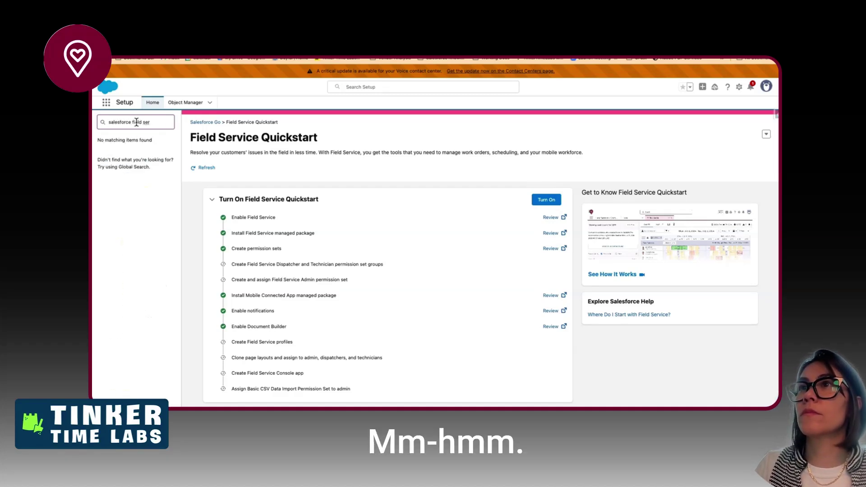
pyautogui.write('ld ser')
pyautogui.moveTo(132, 122); pyautogui.dragTo(108, 122)
pyautogui.press('BackSpace')
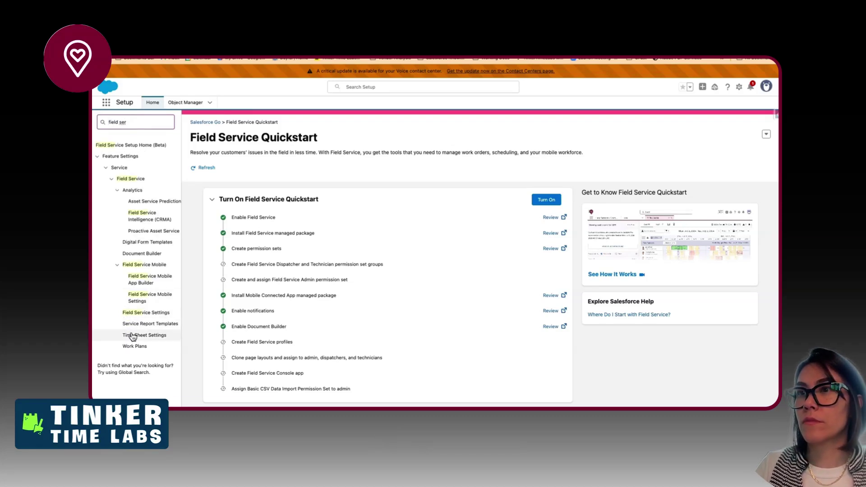
pyautogui.click(141, 313)
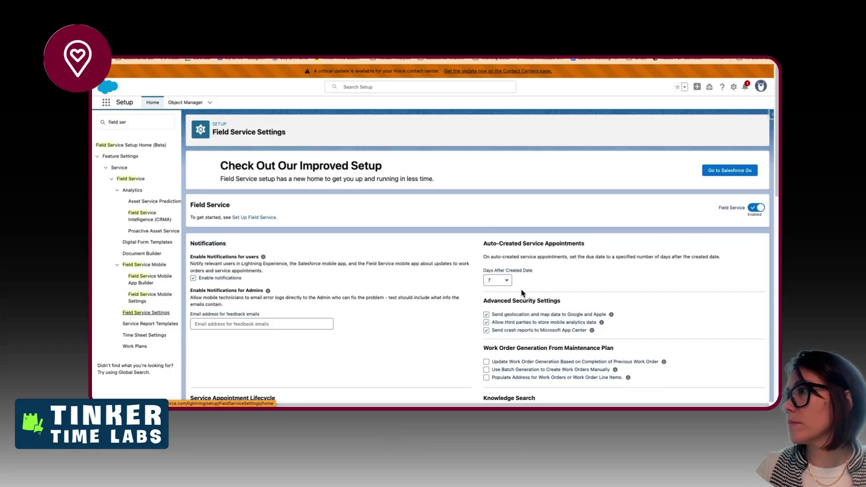
pyautogui.scroll(-5, 522, 293)
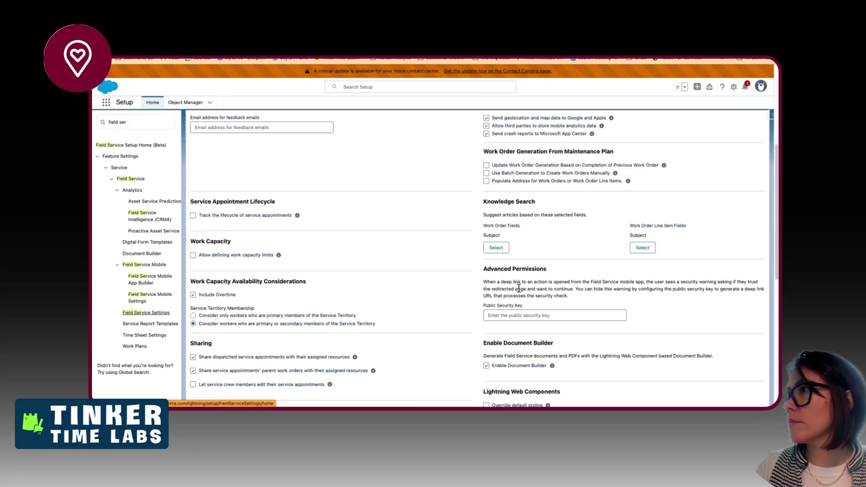
pyautogui.scroll(-3, 519, 288)
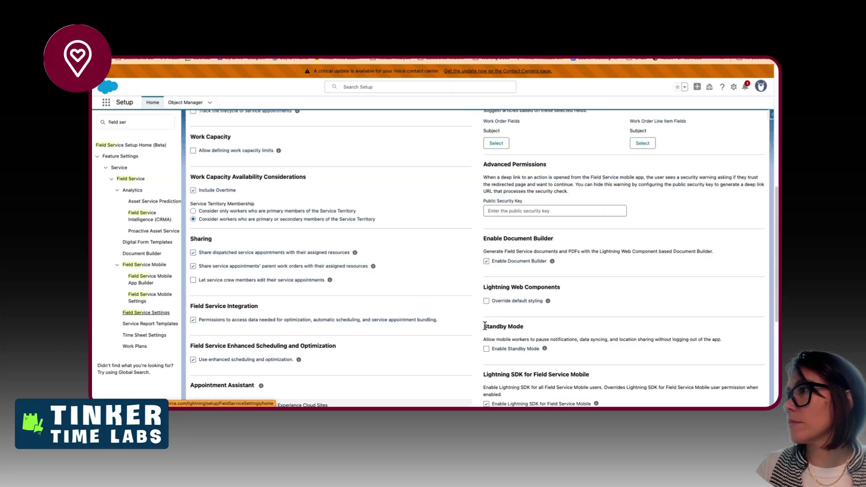
pyautogui.scroll(-2, 485, 328)
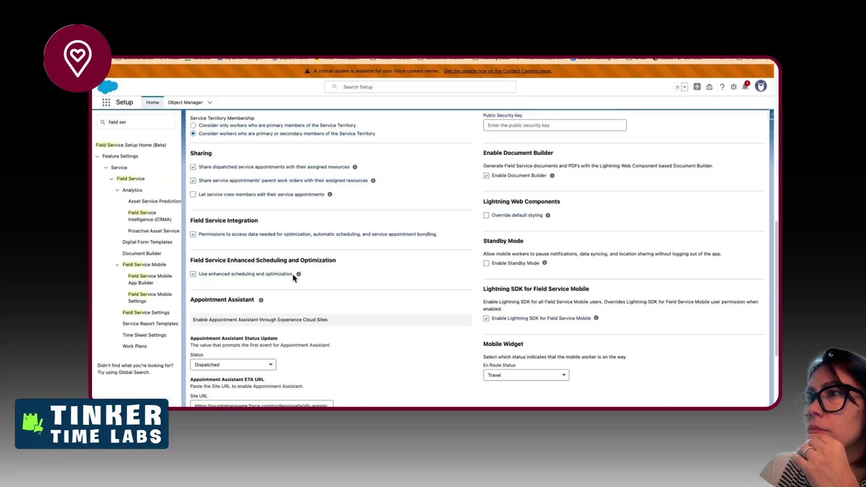
# - Paste the 'Use enhanced scheduling and optimization' label after 'Settings >' in the Whole Org item
pyautogui.moveTo(293, 276); pyautogui.dragTo(201, 280)
pyautogui.press('super+c')
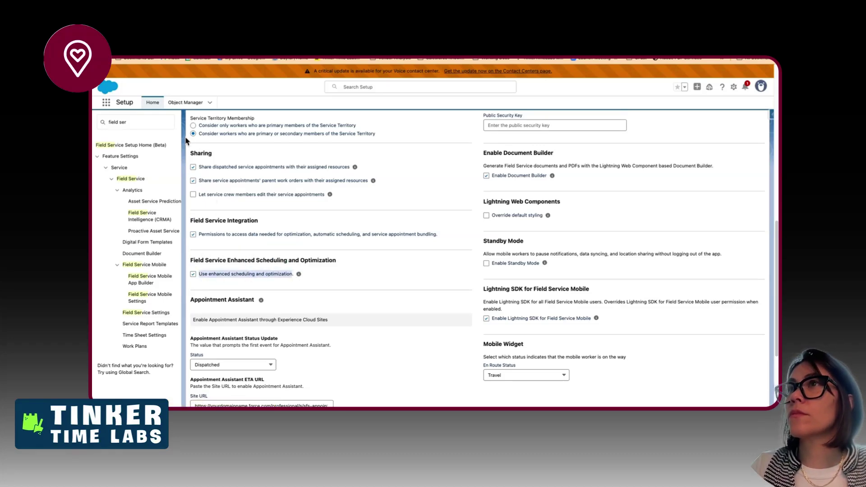
pyautogui.hotkey('ctrl', 'Left')
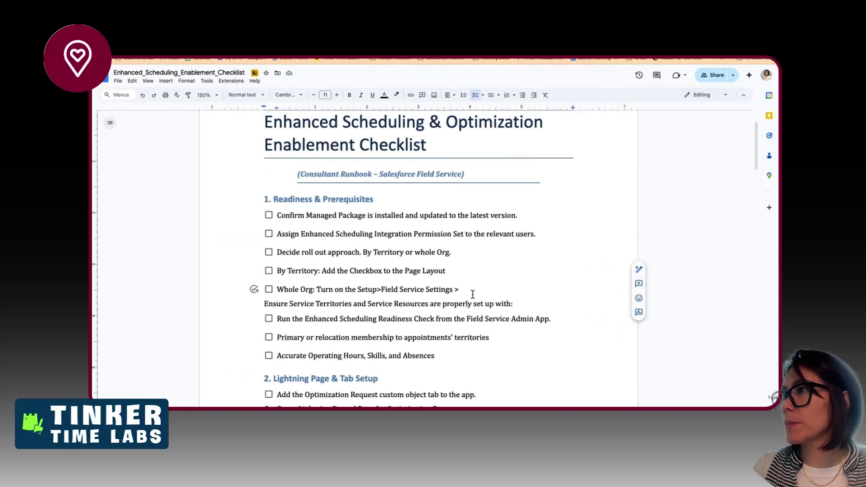
pyautogui.rightClick(464, 290)
pyautogui.click(482, 167)
pyautogui.click(456, 278)
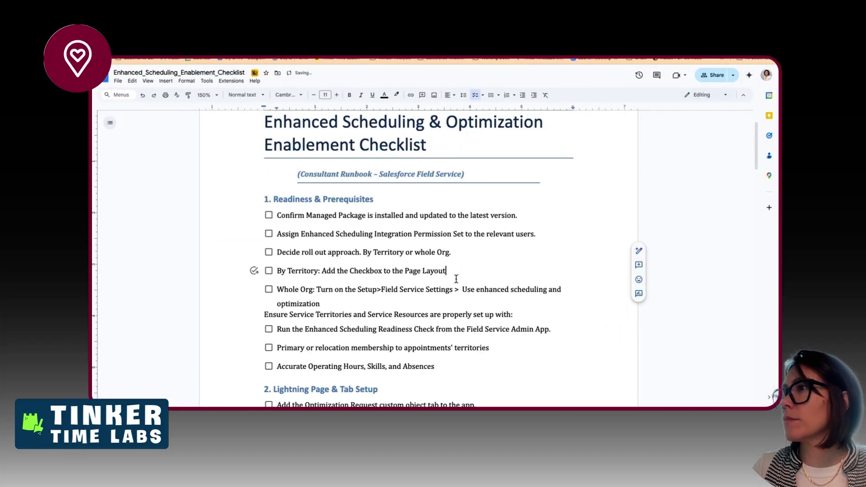
pyautogui.hotkey('ctrl', 'Right')
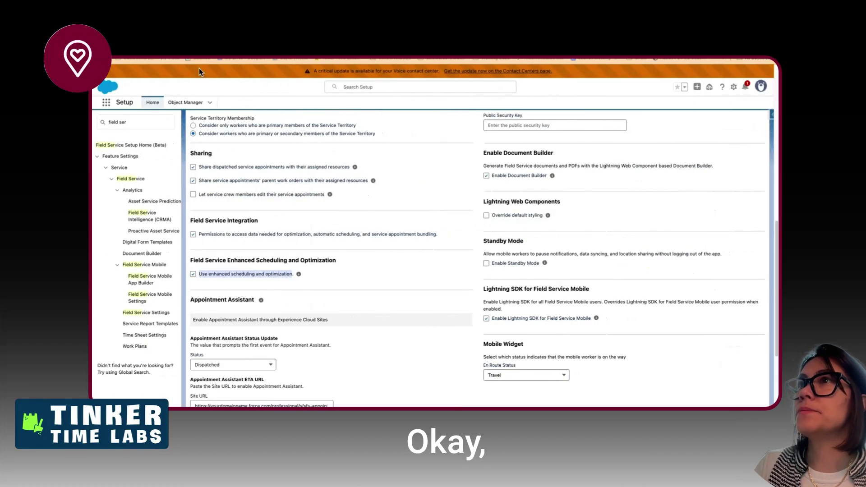
# - Find the enhanced scheduling field on the SDO - SFS Service Territory Layout
pyautogui.click(187, 102)
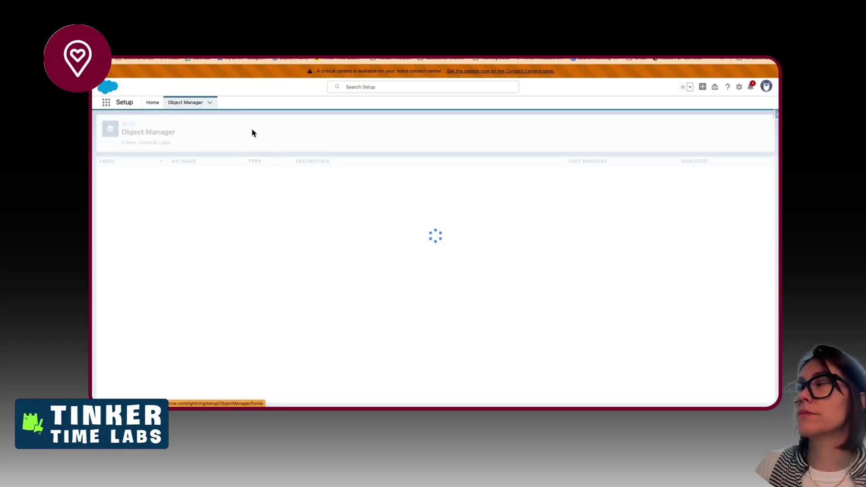
pyautogui.click(673, 126)
pyautogui.write('service ter')
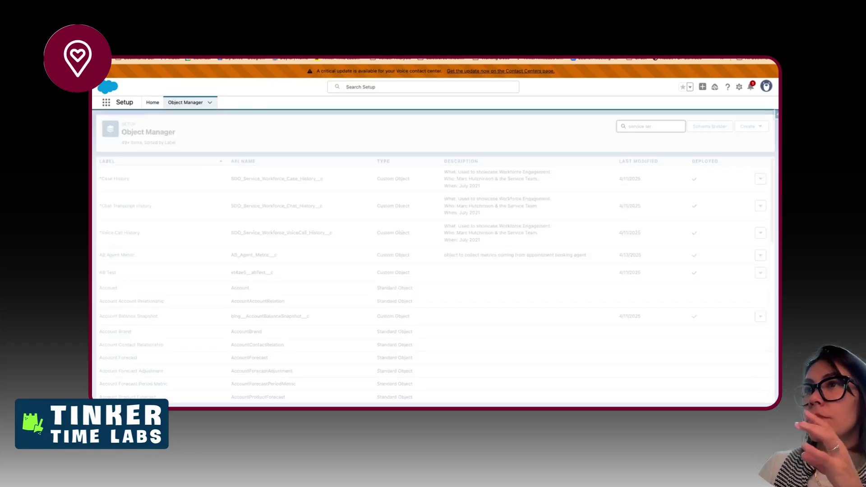
pyautogui.click(119, 185)
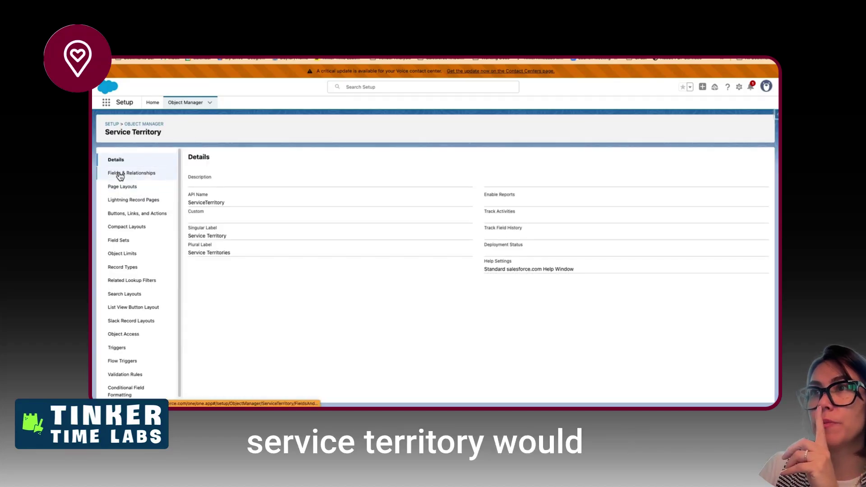
pyautogui.click(116, 189)
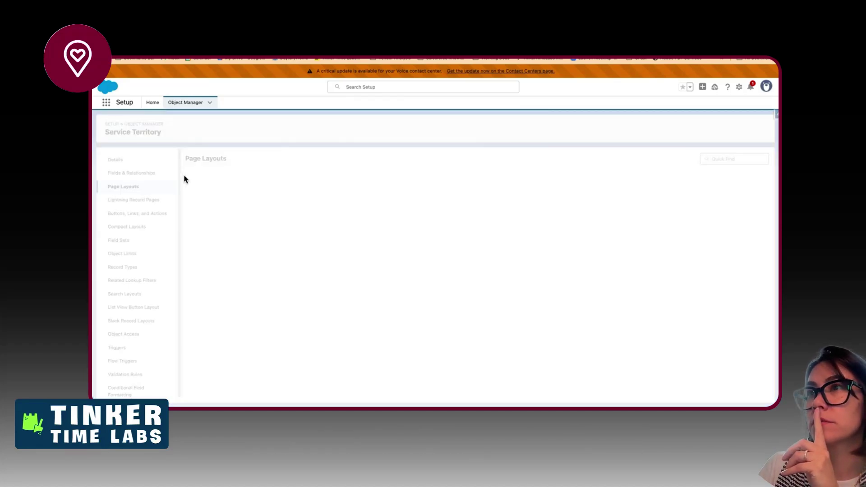
pyautogui.click(232, 190)
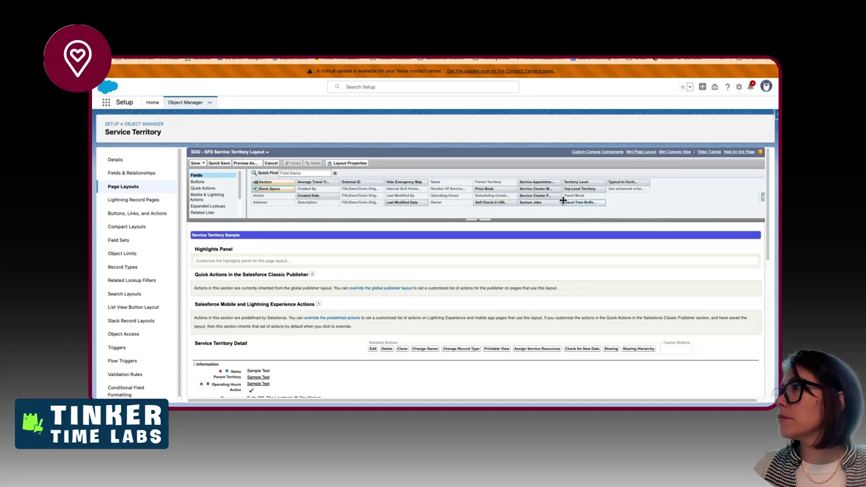
pyautogui.click(624, 192)
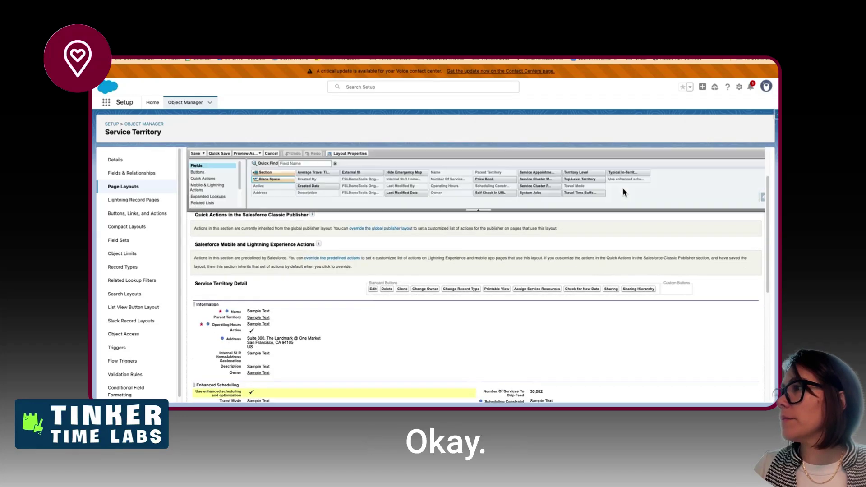
pyautogui.scroll(-3, 345, 352)
pyautogui.moveTo(195, 296); pyautogui.dragTo(210, 296)
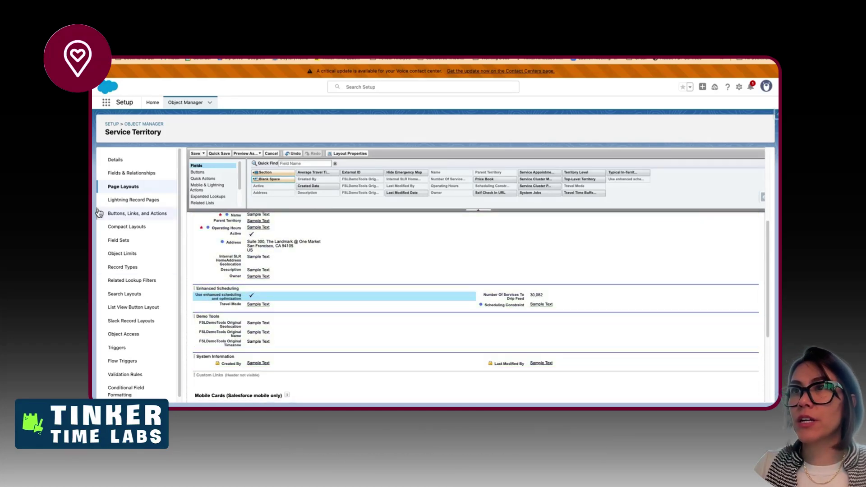
# - Find 'use e' in Service Territory Fields & Relationships and copy the field label
pyautogui.click(133, 172)
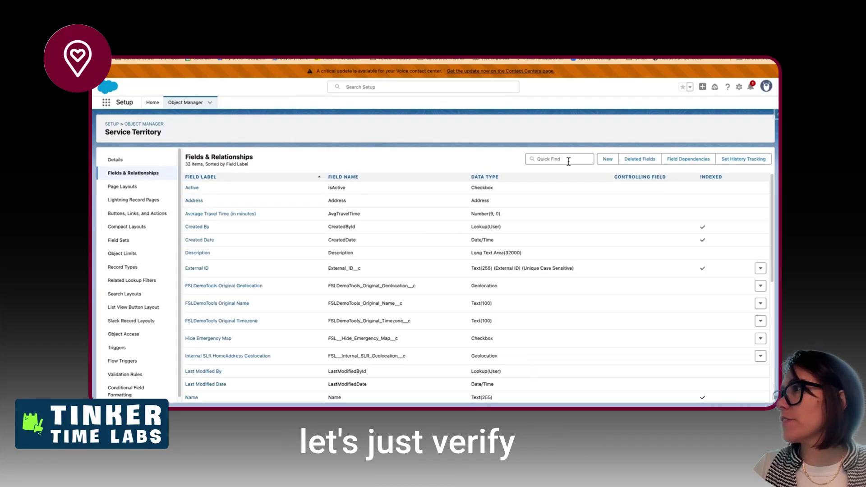
pyautogui.click(568, 159)
pyautogui.write('use e')
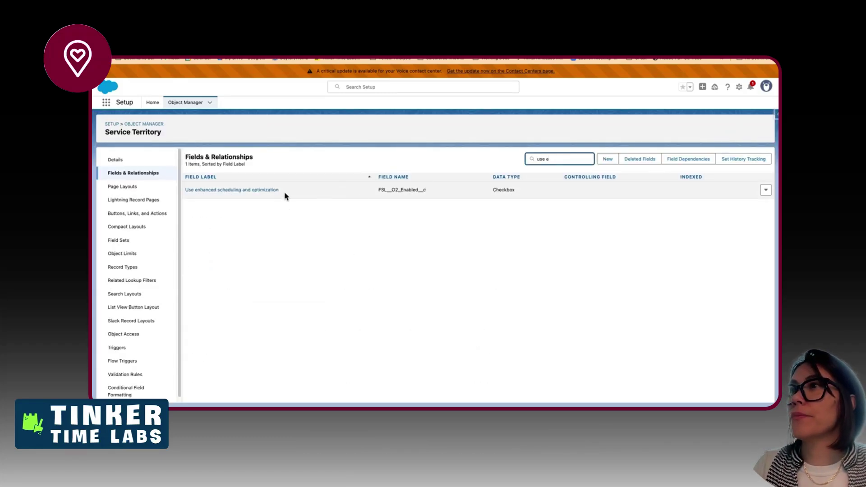
pyautogui.moveTo(284, 196); pyautogui.dragTo(182, 193)
pyautogui.press('super+c')
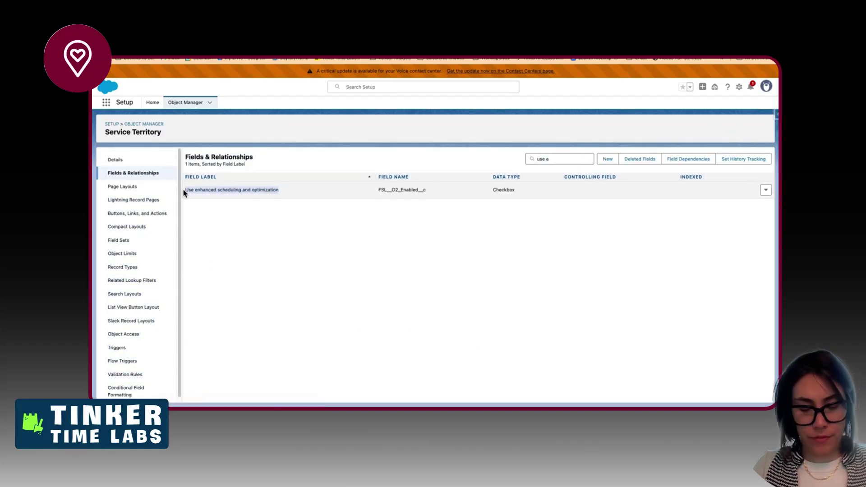
pyautogui.hotkey('ctrl', 'Left')
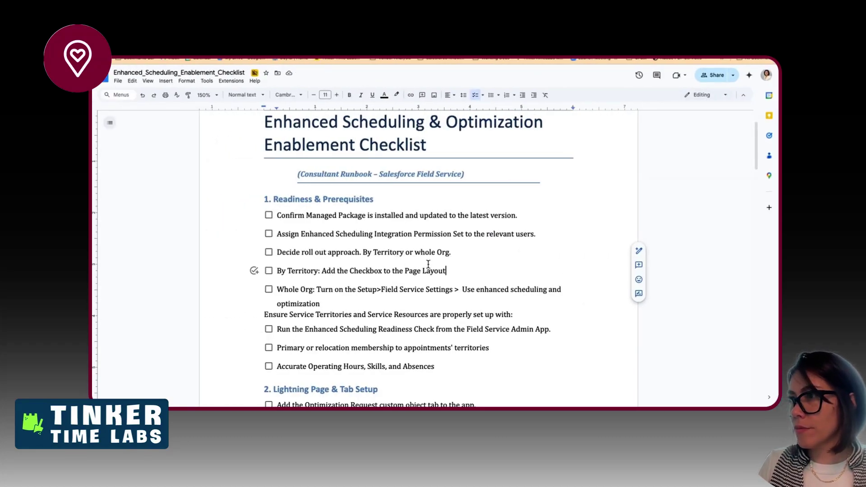
# - Insert '[Use enhanced scheduling and optimization]' as plain text before 'Checkbox' in the By Territory item
pyautogui.rightClick(350, 271)
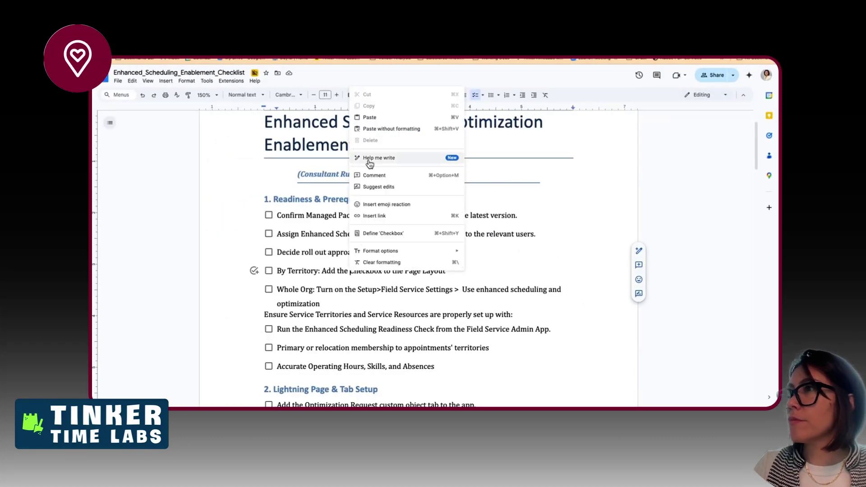
pyautogui.click(368, 128)
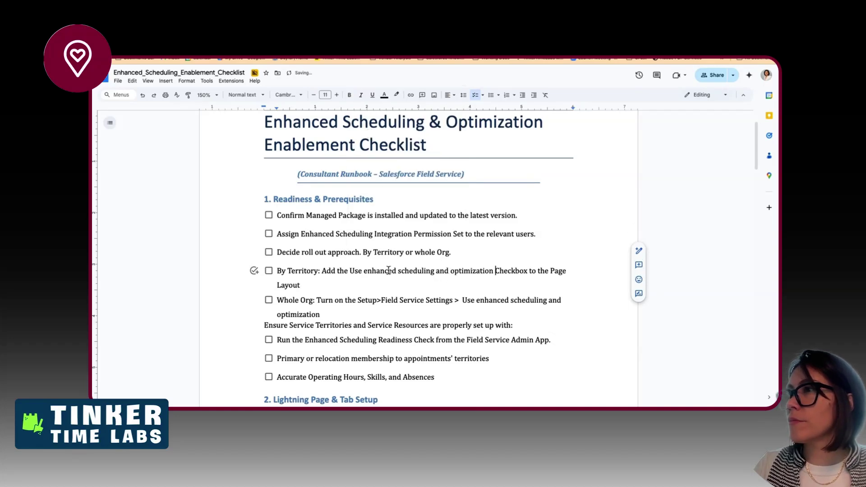
pyautogui.click(349, 271)
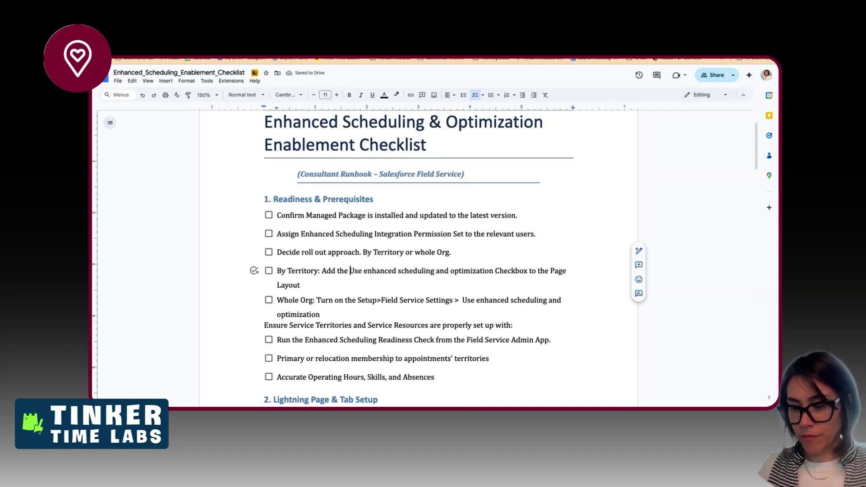
pyautogui.write('[')
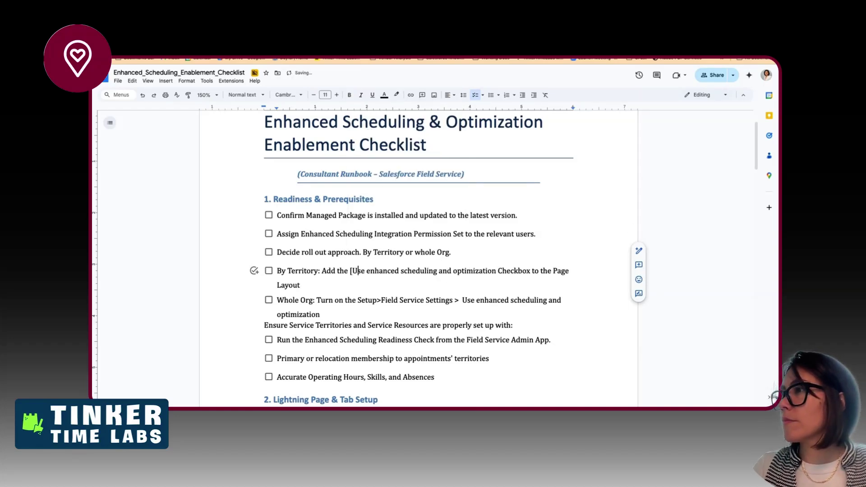
pyautogui.click(499, 320)
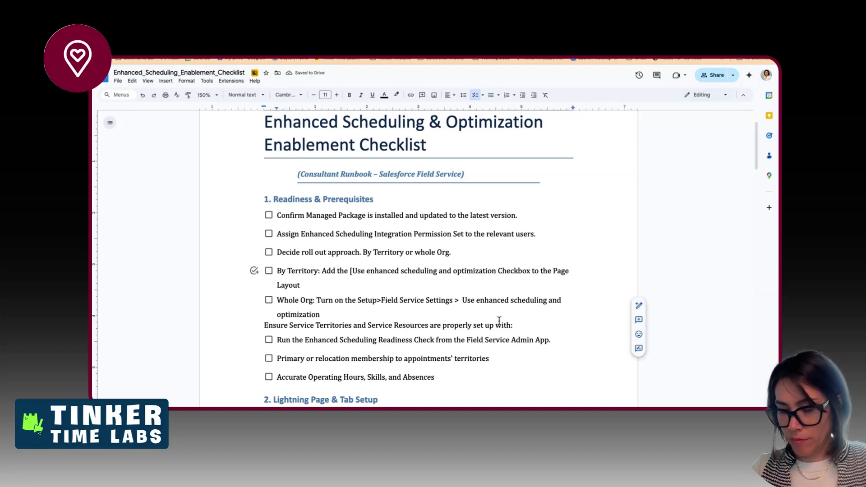
pyautogui.write(']')
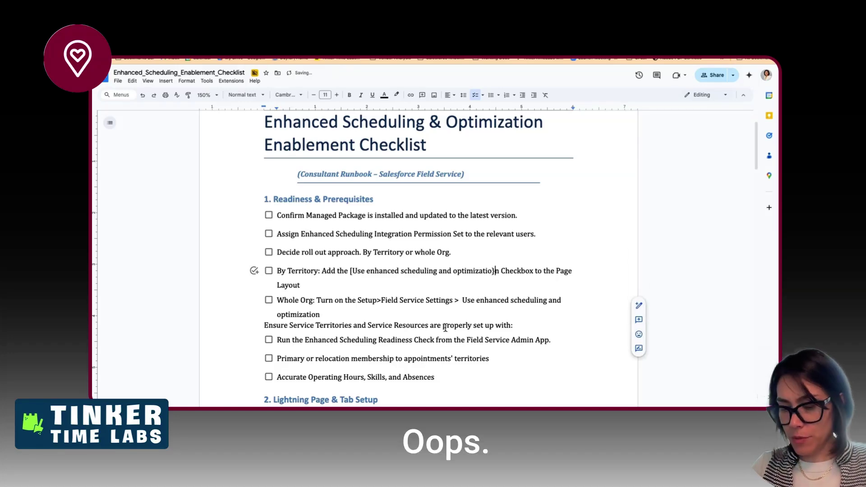
pyautogui.press('BackSpace')
pyautogui.write(']')
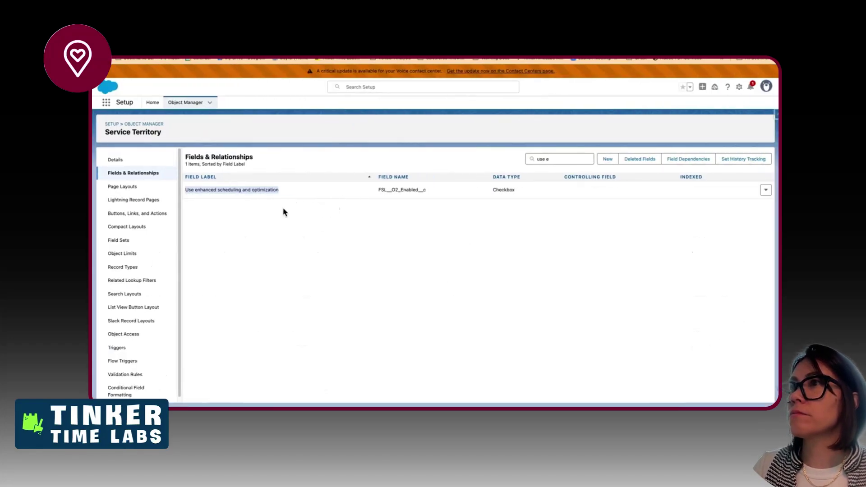
# - Append 'and validate the field level security for the field' after 'Layout' in the By Territory item
pyautogui.click(253, 191)
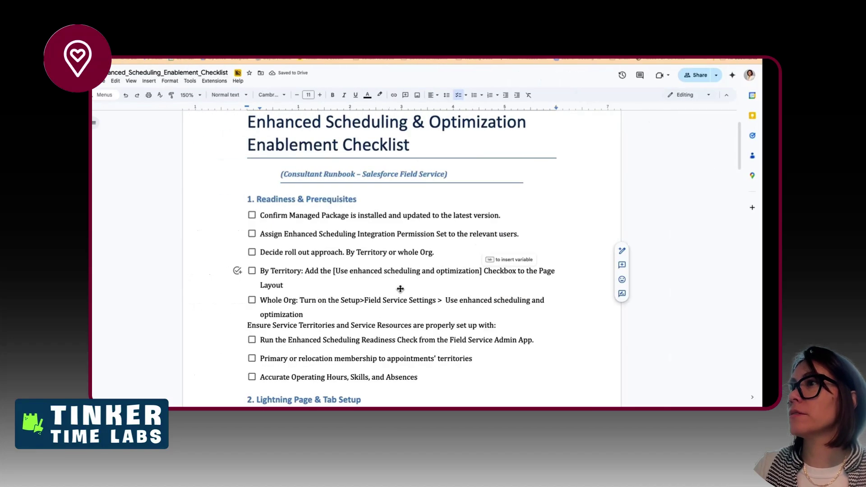
pyautogui.click(390, 284)
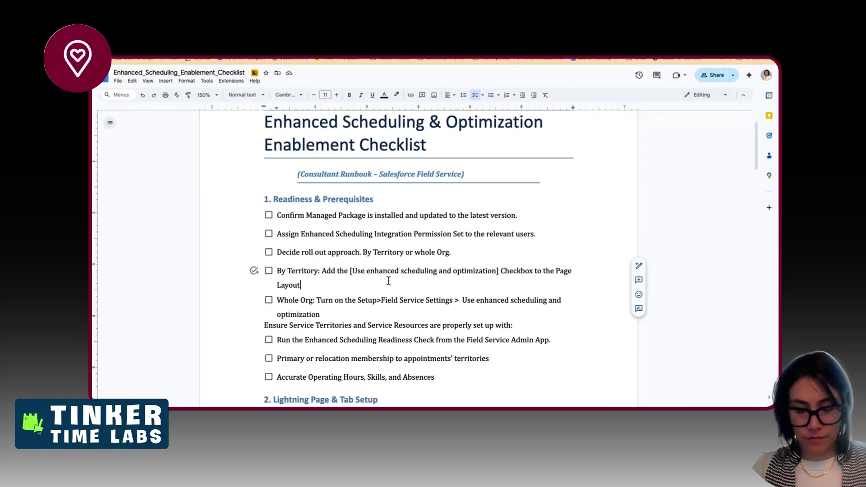
pyautogui.write('and')
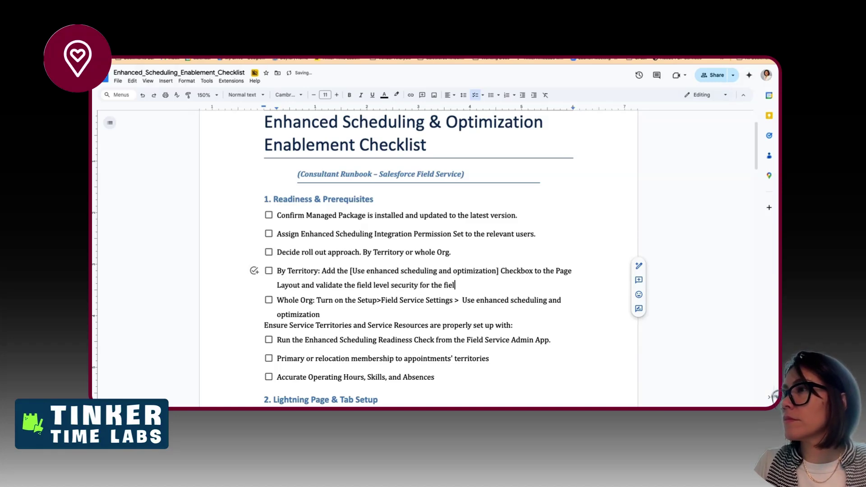
pyautogui.hotkey('ctrl', 'Right')
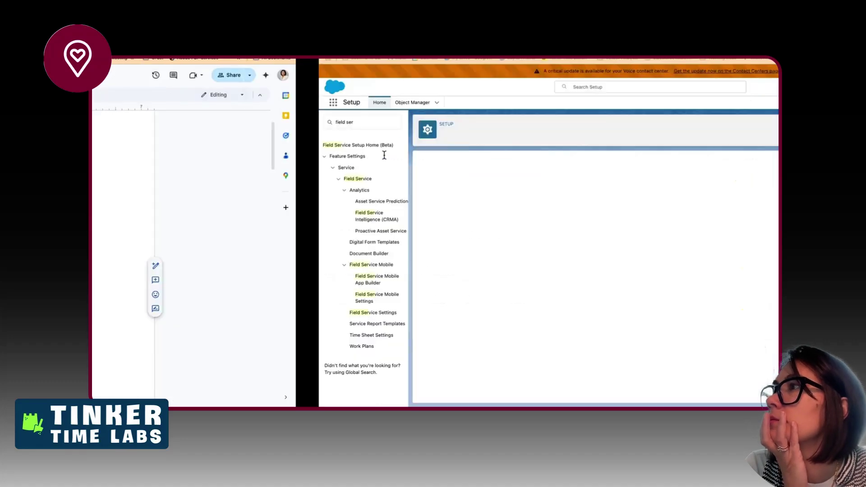
pyautogui.scroll(-1, 443, 345)
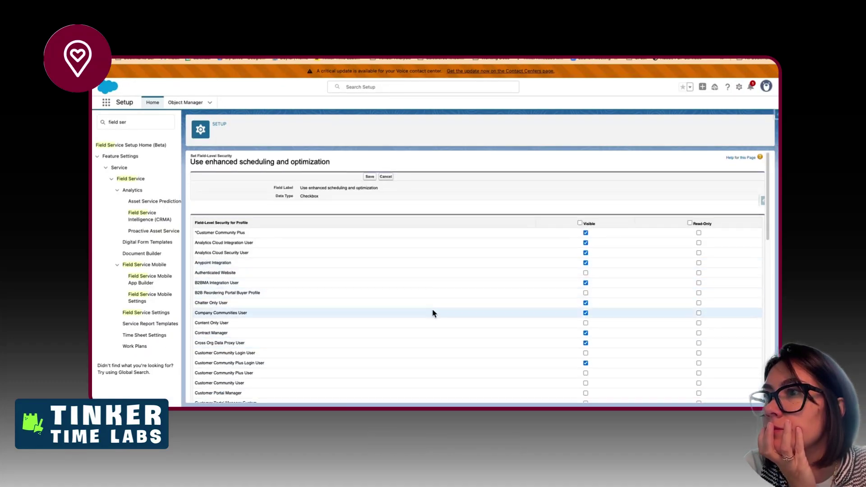
pyautogui.scroll(-3, 433, 332)
pyautogui.scroll(-4, 433, 331)
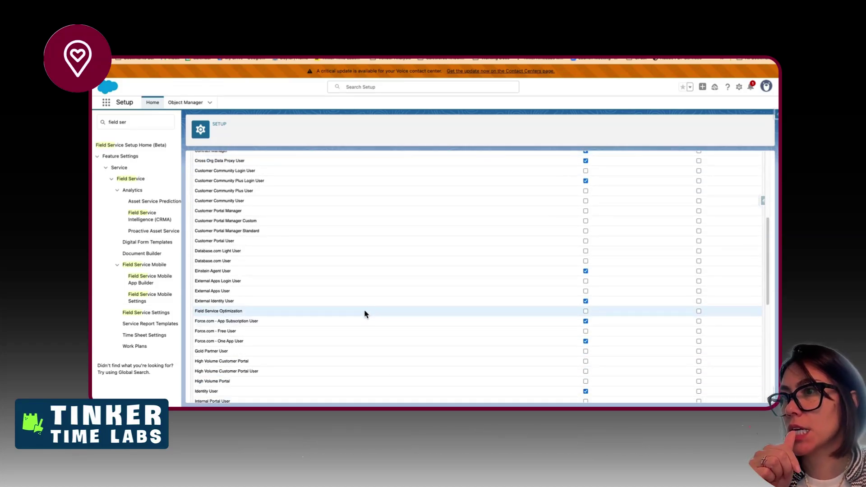
pyautogui.scroll(-5, 365, 313)
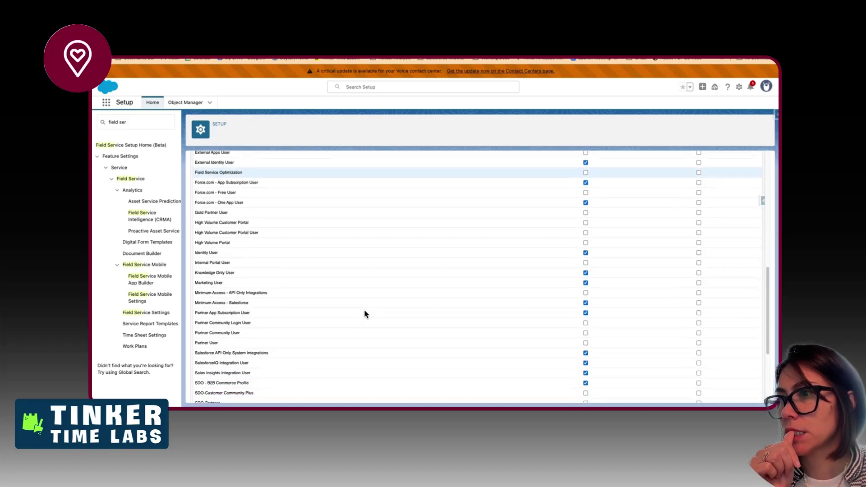
pyautogui.scroll(-3, 365, 314)
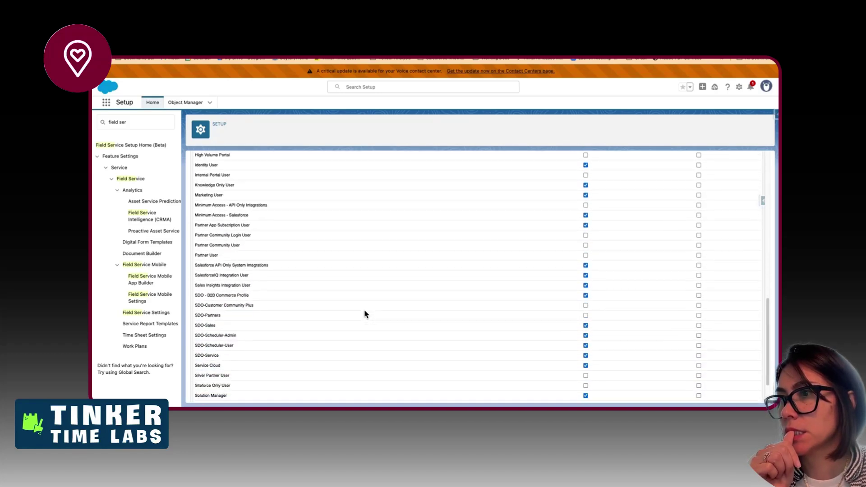
pyautogui.scroll(-2, 365, 315)
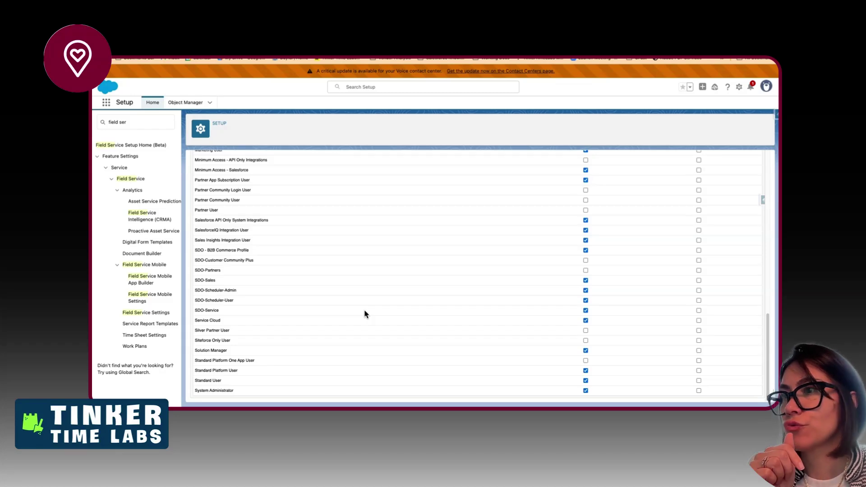
pyautogui.scroll(2, 365, 313)
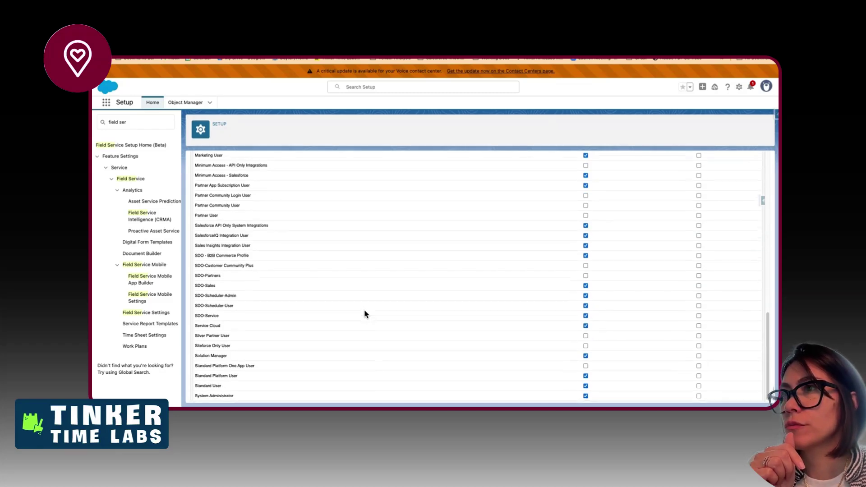
pyautogui.scroll(3, 365, 313)
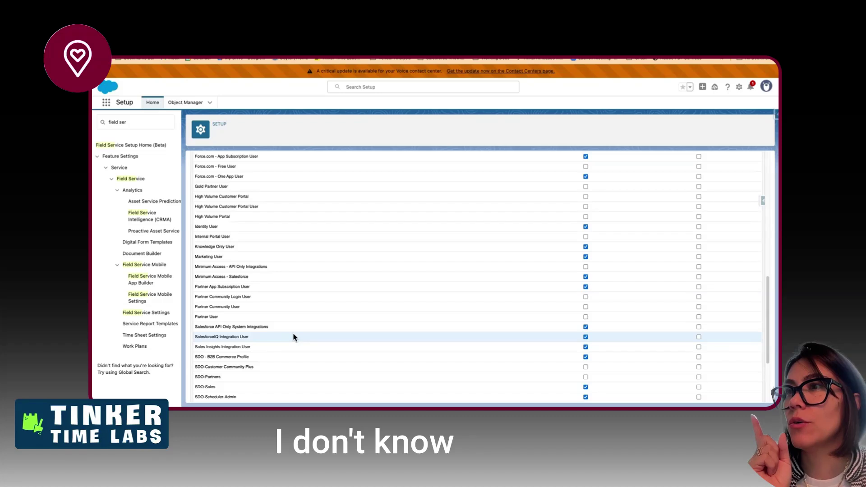
pyautogui.scroll(-1, 294, 338)
pyautogui.scroll(5, 293, 337)
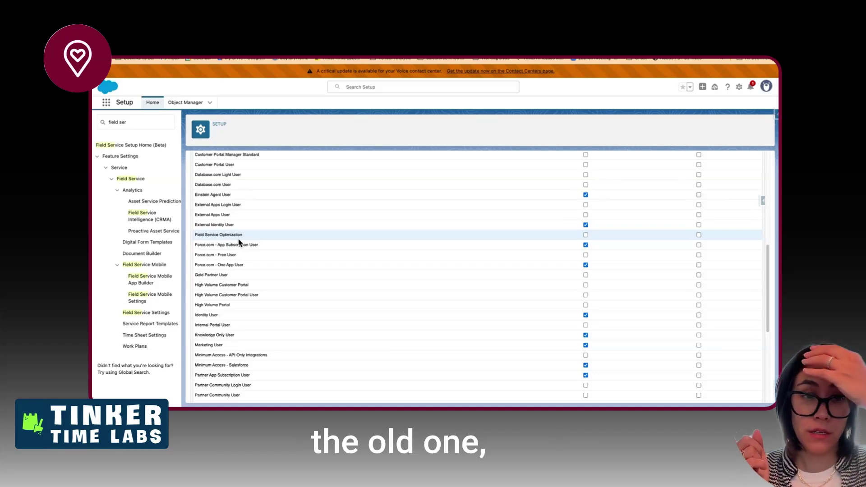
pyautogui.scroll(1, 277, 241)
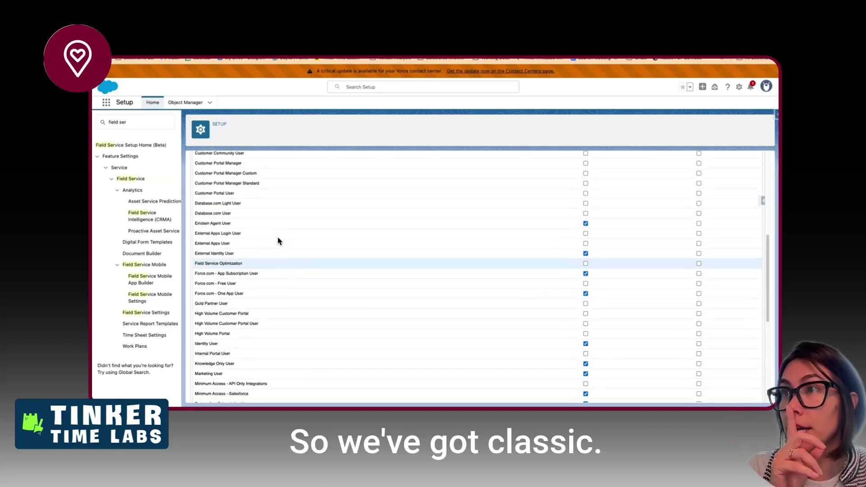
pyautogui.scroll(4, 278, 241)
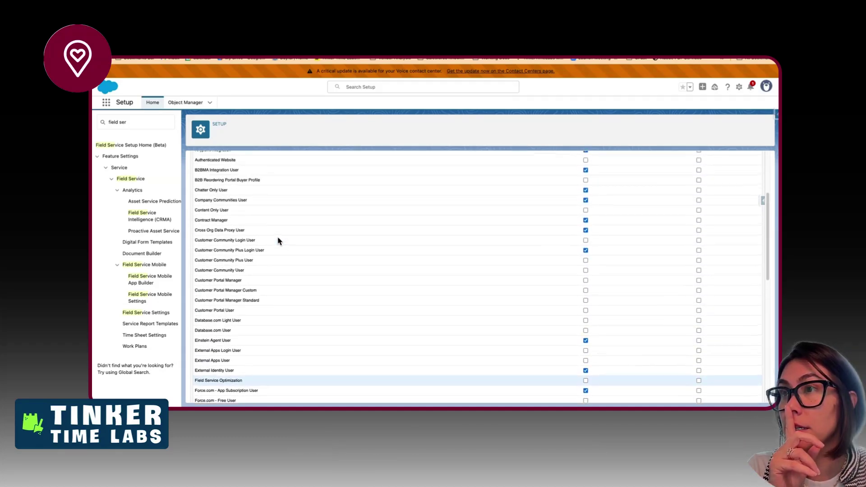
pyautogui.scroll(3, 278, 241)
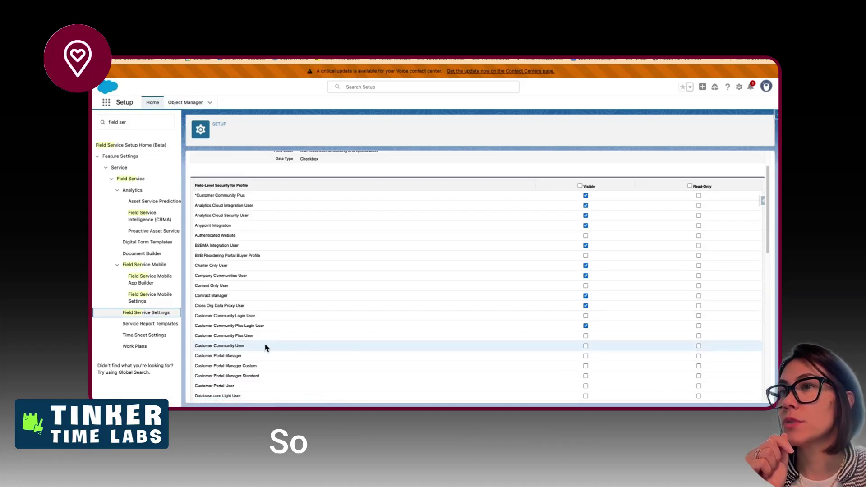
# - Uncheck 'Use enhanced scheduling and optimization' in Field Service Settings, save, and return to the checklist
pyautogui.click(165, 314)
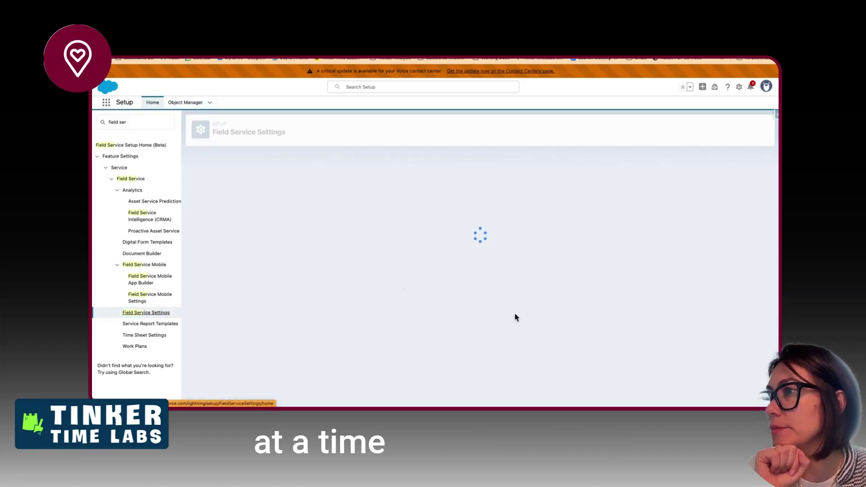
pyautogui.scroll(-10, 281, 293)
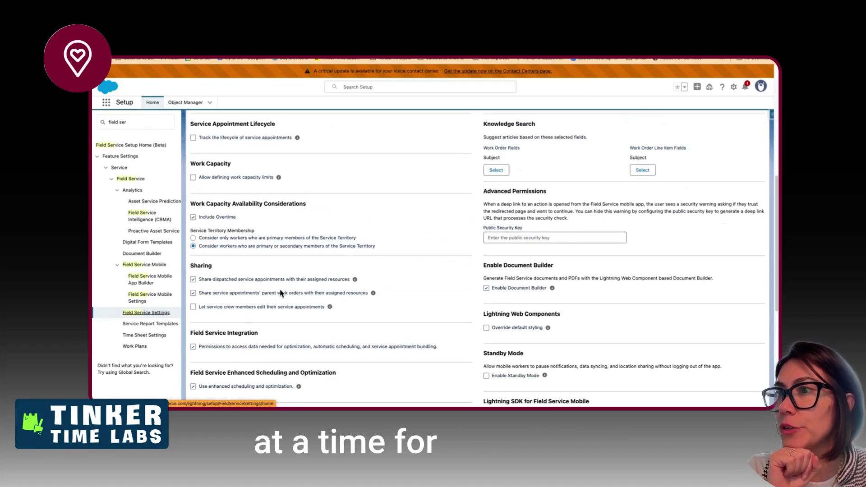
pyautogui.click(193, 284)
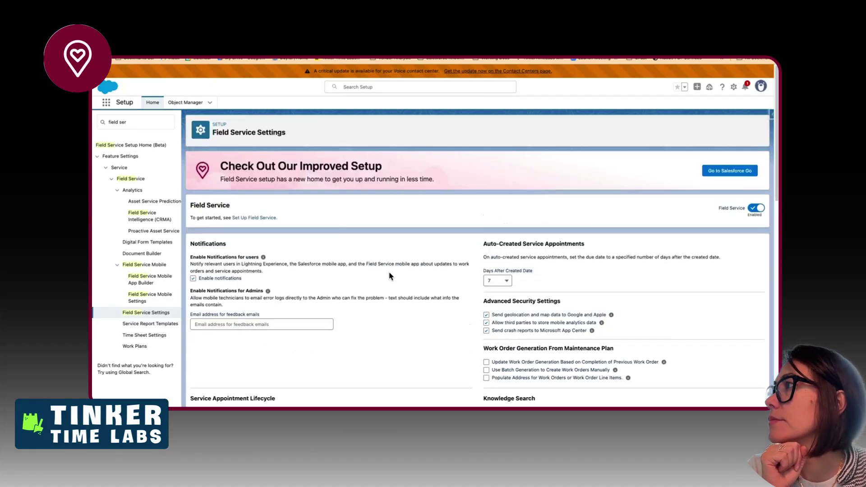
pyautogui.scroll(-15, 661, 228)
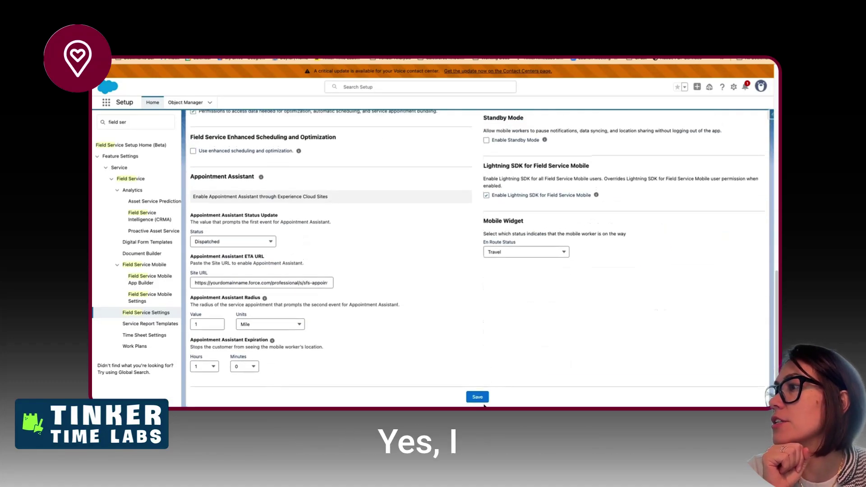
pyautogui.click(477, 397)
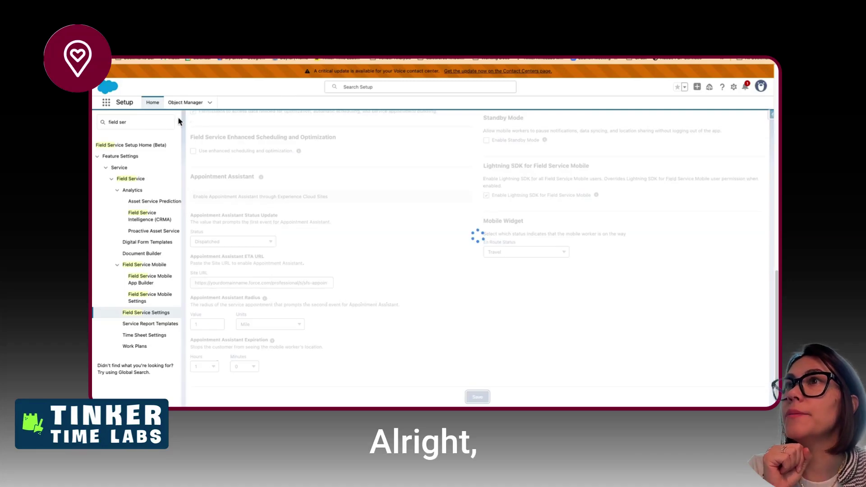
pyautogui.hotkey('ctrl', 'Left')
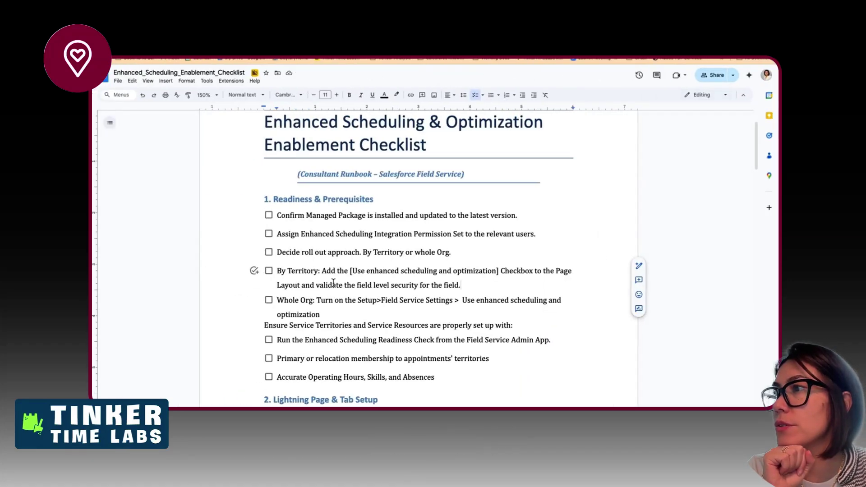
pyautogui.click(459, 284)
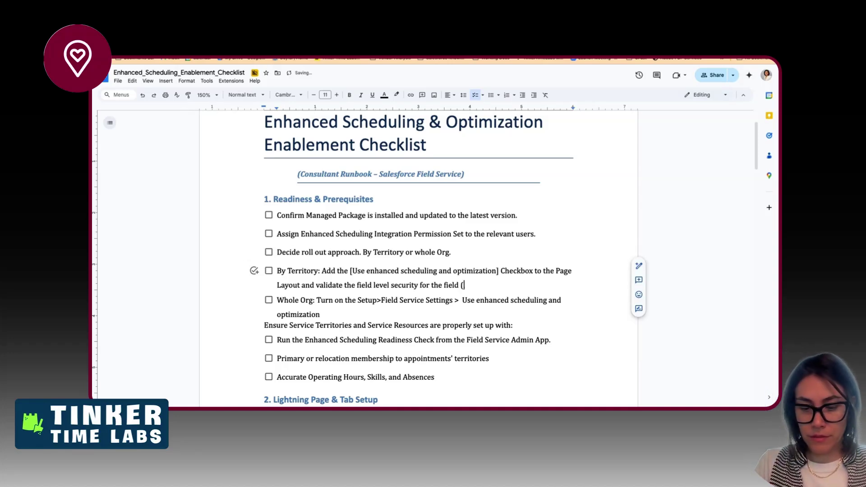
pyautogui.write('(TBD')
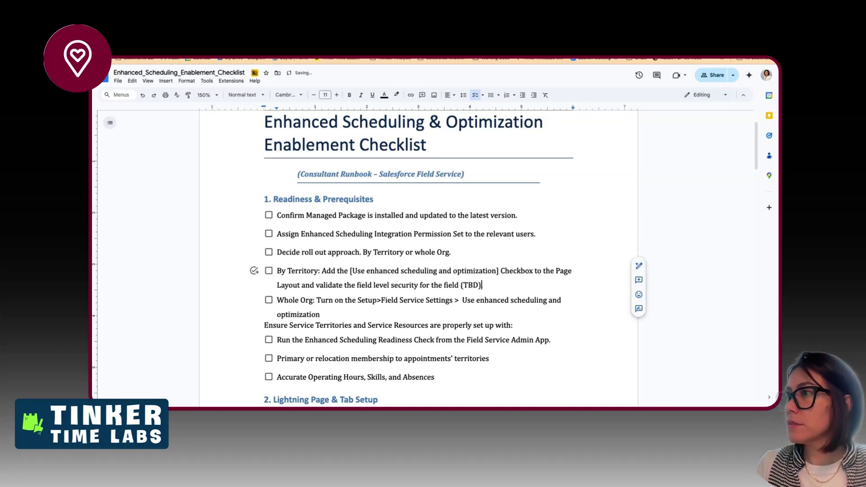
pyautogui.write(').')
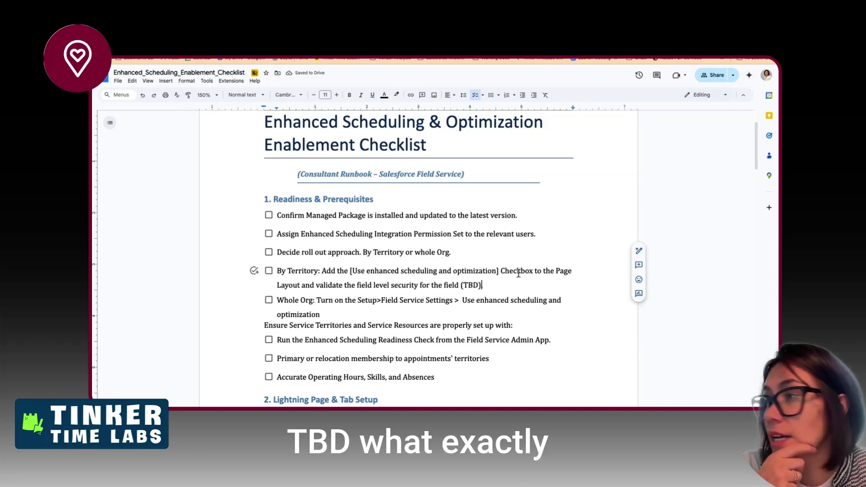
pyautogui.scroll(-1, 393, 330)
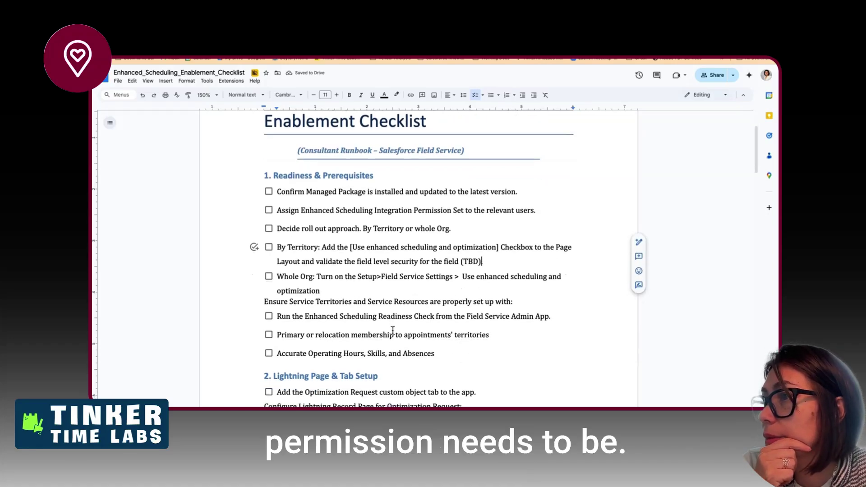
pyautogui.scroll(-1, 392, 331)
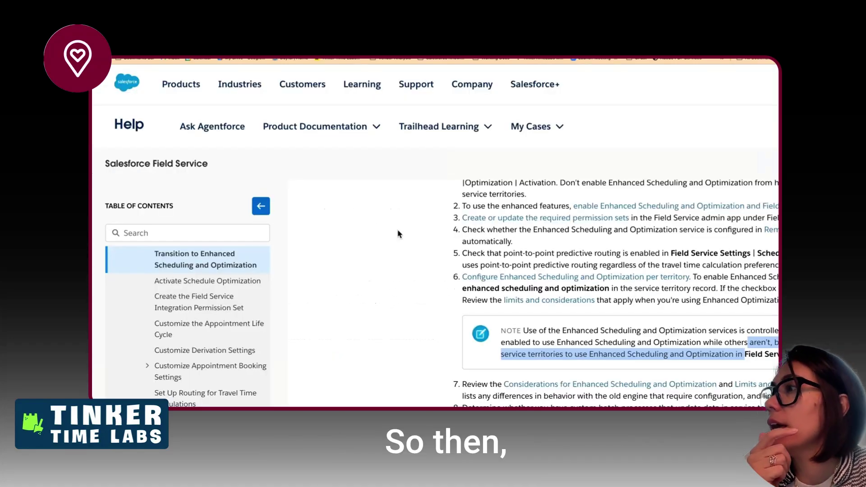
# - Scroll to step 6's NOTE and highlight the Field Service Settings | Scheduling | General Logic path
pyautogui.scroll(5, 494, 274)
pyautogui.hscroll(3, 494, 273)
pyautogui.scroll(-4, 495, 274)
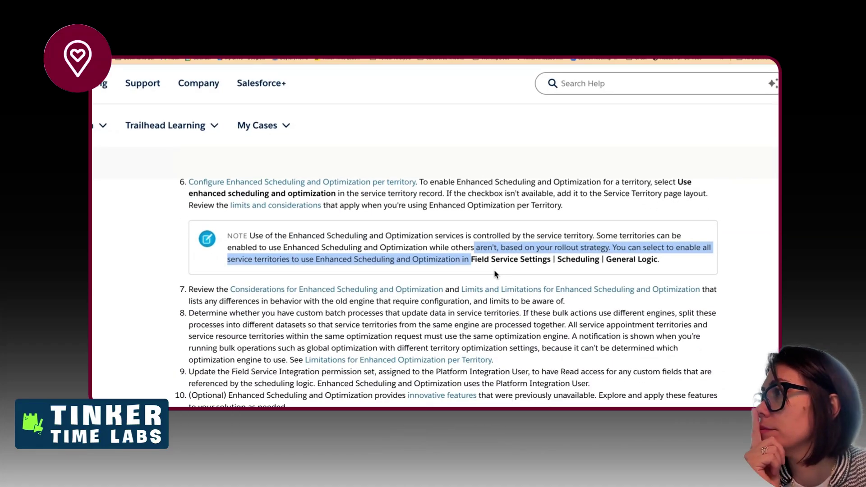
pyautogui.scroll(-1, 495, 273)
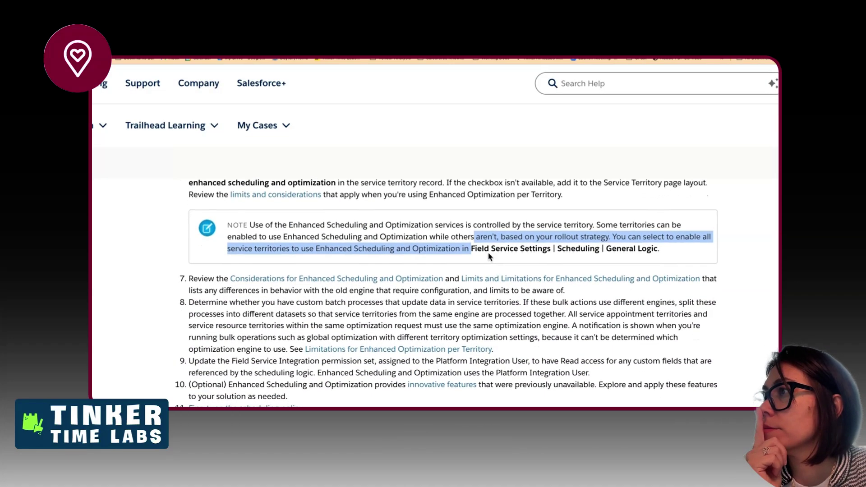
pyautogui.moveTo(477, 248); pyautogui.dragTo(607, 248)
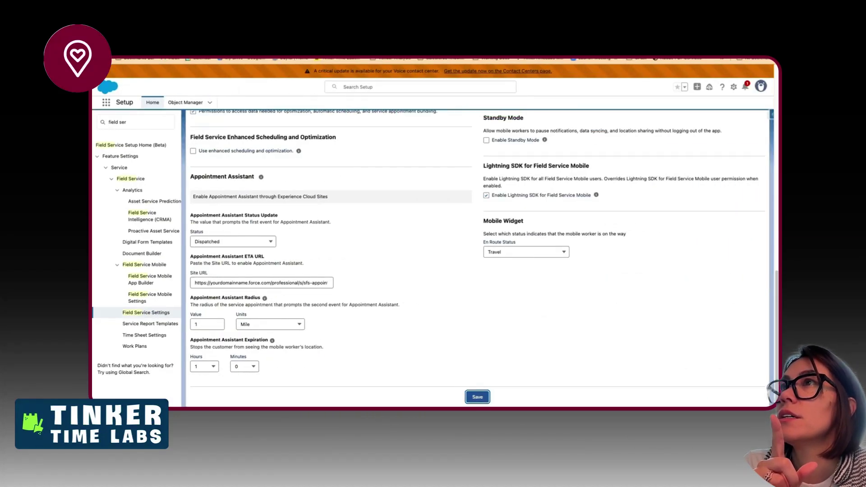
# - Duplicate the Salesforce tab and open Field Service Settings via an App Launcher search for 'settings'
pyautogui.rightClick(168, 59)
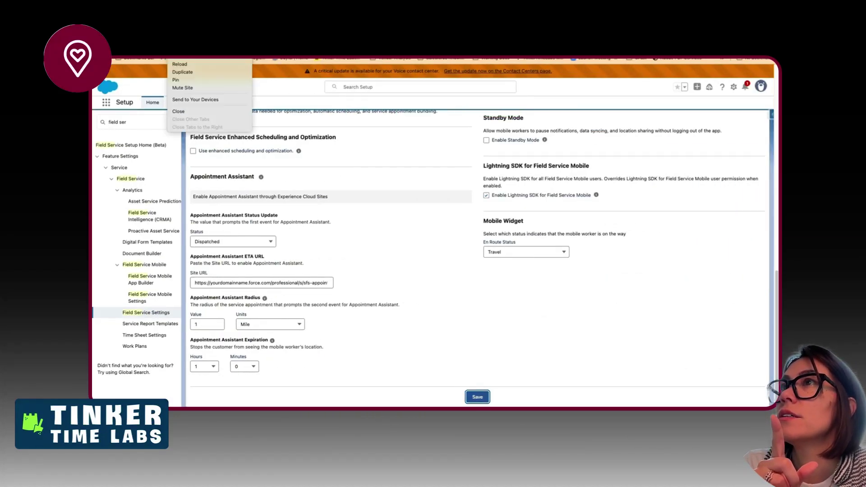
pyautogui.click(187, 73)
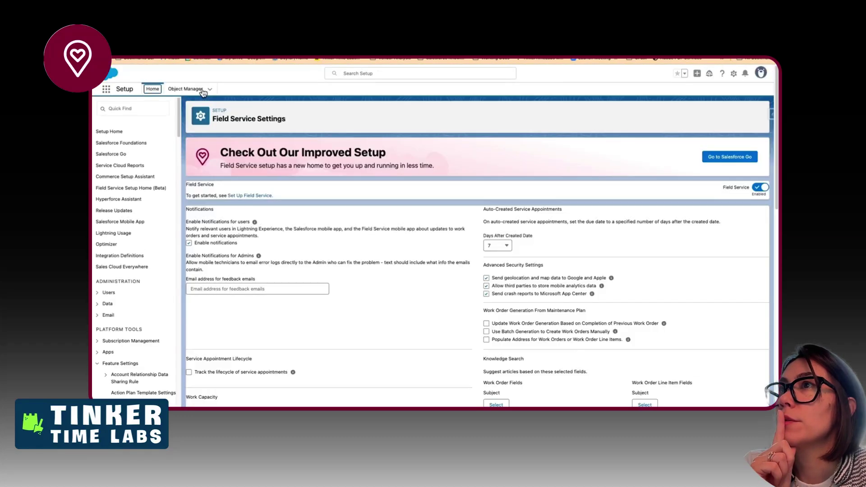
pyautogui.click(106, 89)
pyautogui.write('se')
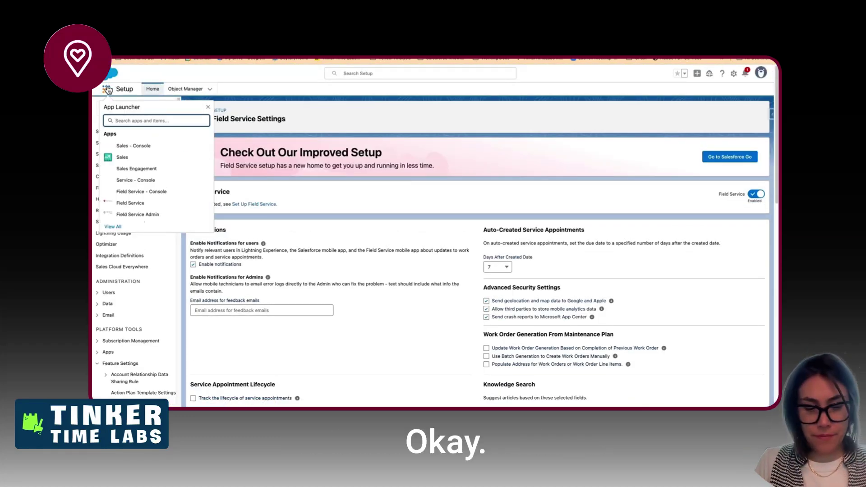
pyautogui.write('ttings')
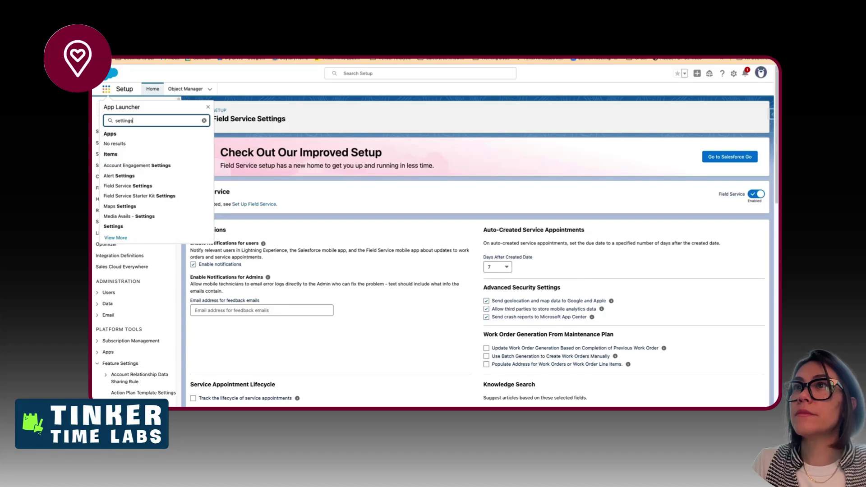
pyautogui.click(135, 196)
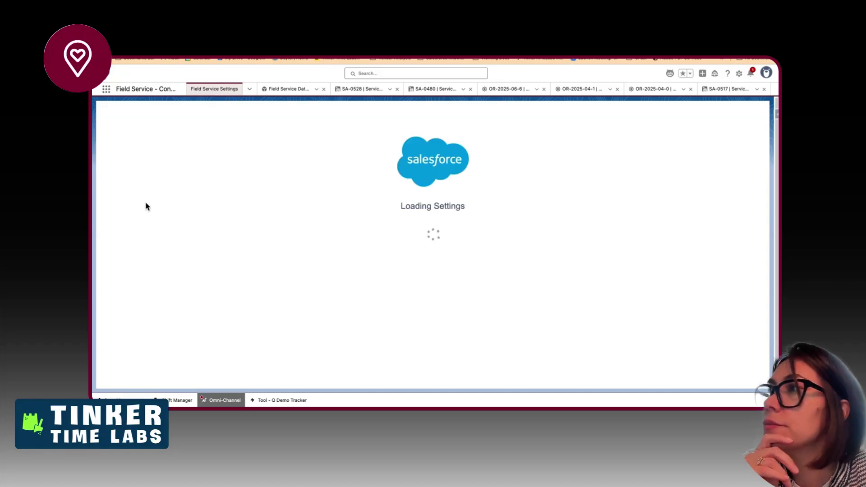
# - In the Help article, highlight the custom batch-process step and the Field Service Integration permission set step
pyautogui.hotkey('ctrl', 'Left')
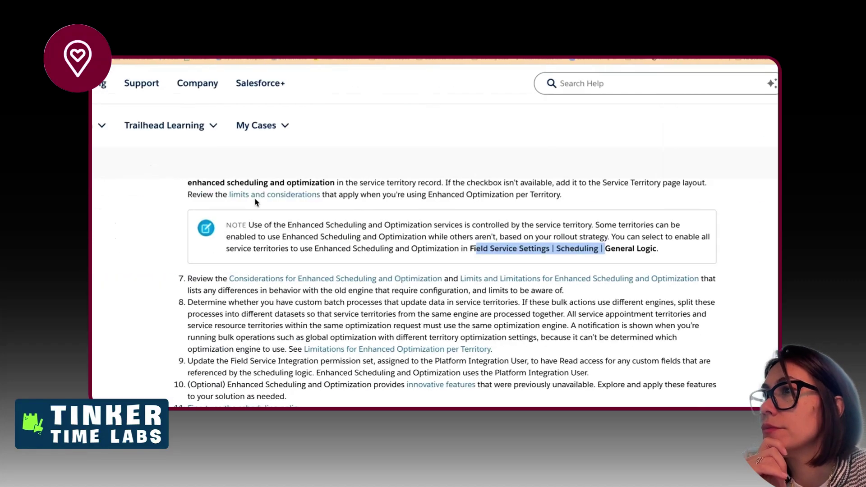
pyautogui.scroll(-1, 308, 342)
pyautogui.scroll(-1, 308, 342)
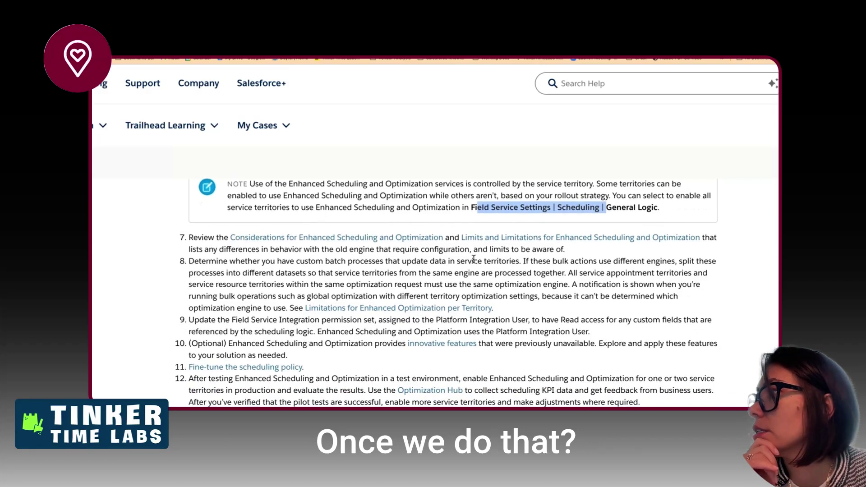
pyautogui.moveTo(240, 262); pyautogui.dragTo(244, 268)
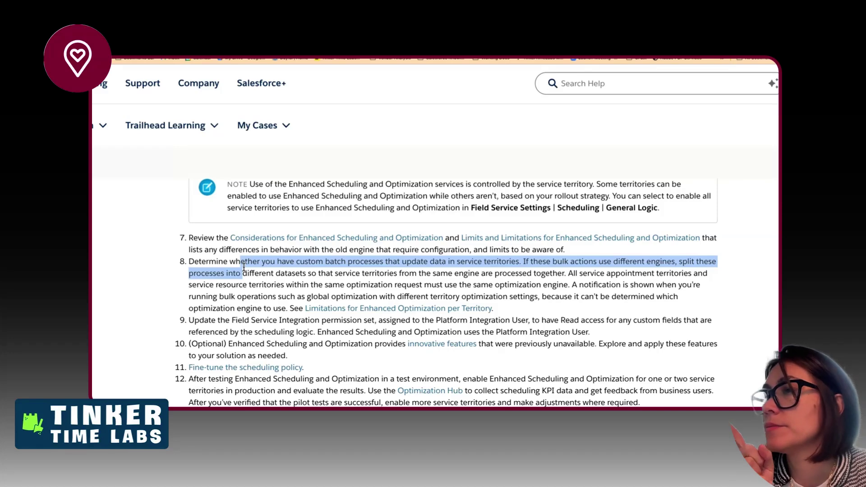
pyautogui.moveTo(244, 277); pyautogui.dragTo(246, 294)
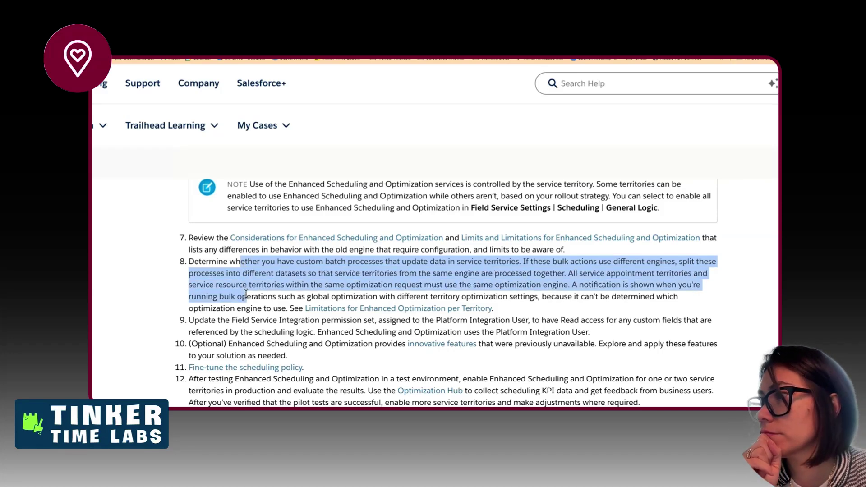
pyautogui.scroll(-1, 246, 298)
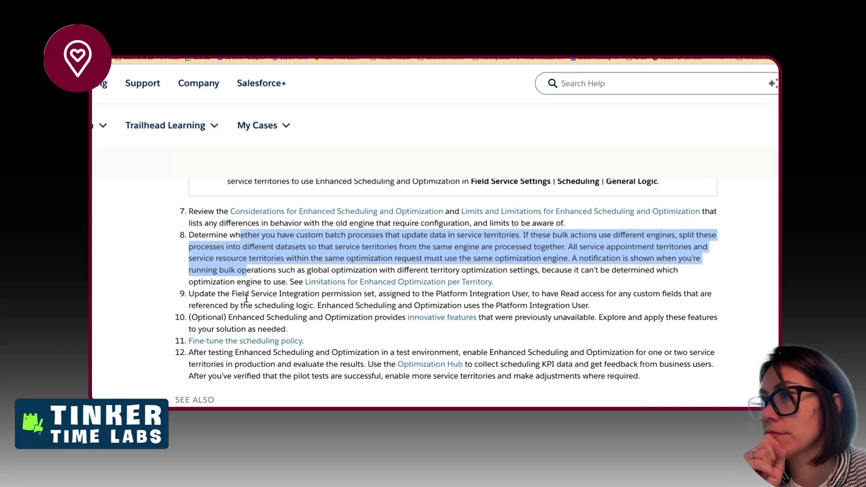
pyautogui.click(247, 298)
pyautogui.moveTo(257, 312); pyautogui.dragTo(251, 294)
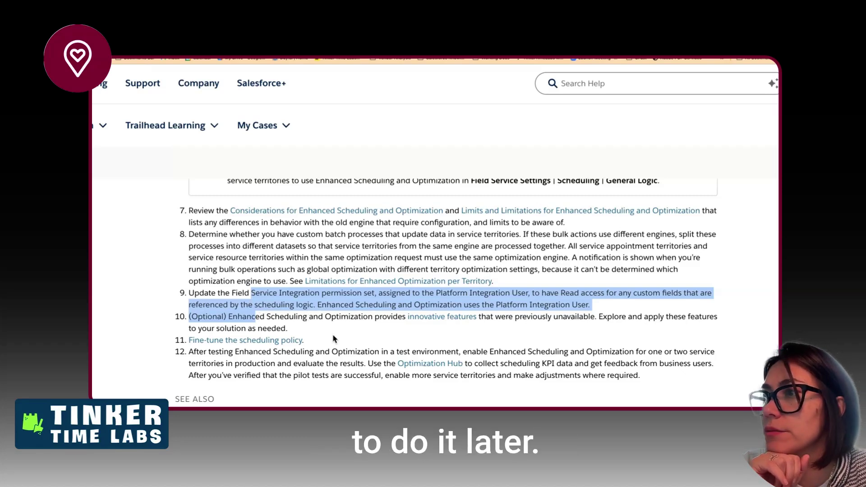
pyautogui.scroll(-1, 334, 339)
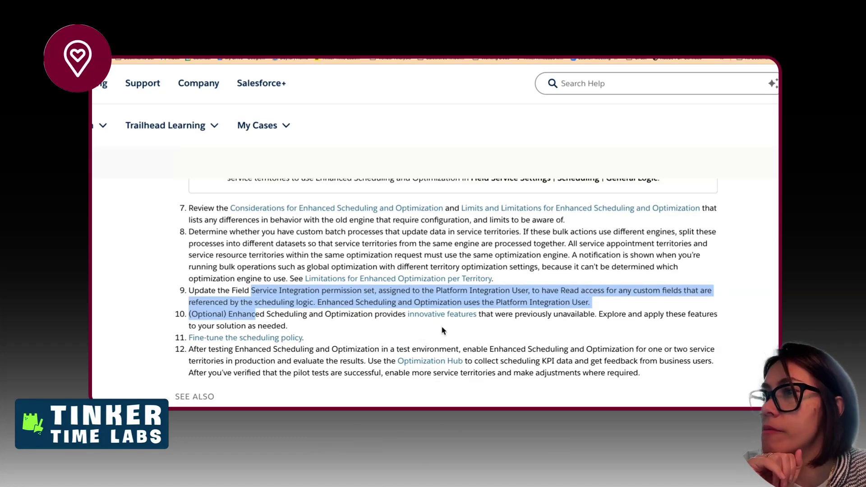
pyautogui.scroll(-1, 348, 327)
# - Open the Fine-tune scheduling policy and Optimization Hub links separately, then go back to Field Service Settings
pyautogui.rightClick(284, 303)
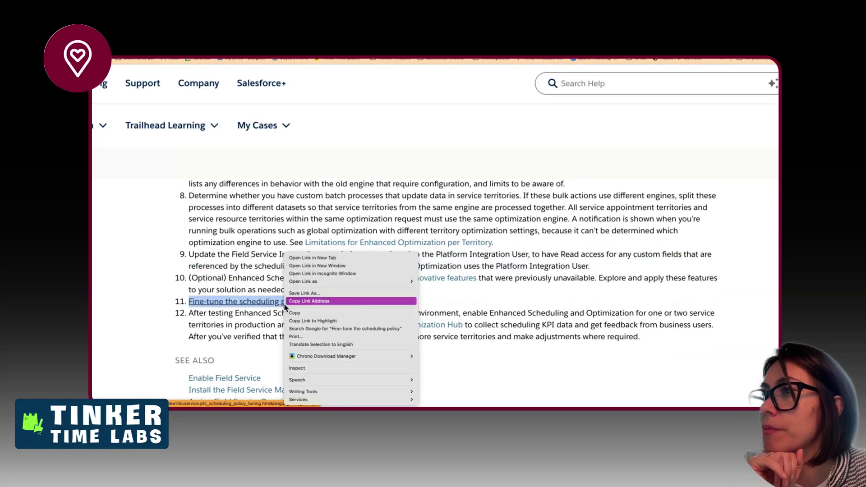
pyautogui.click(310, 257)
pyautogui.scroll(-1, 312, 332)
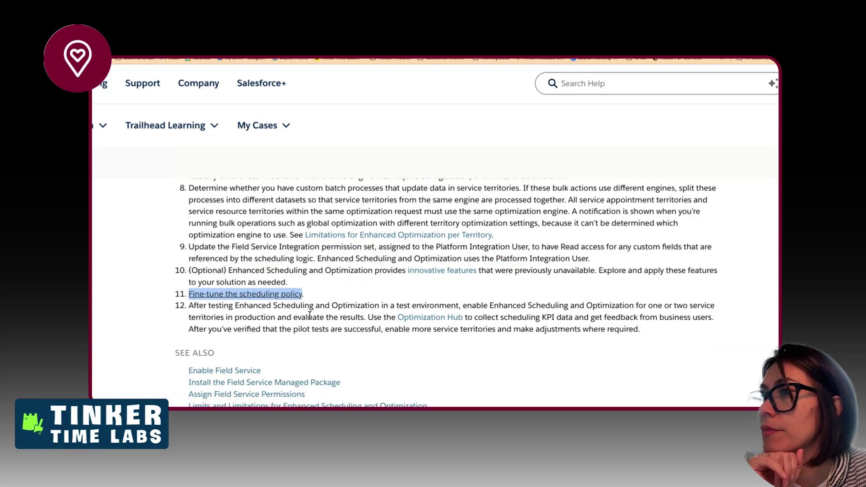
pyautogui.moveTo(328, 305); pyautogui.dragTo(335, 330)
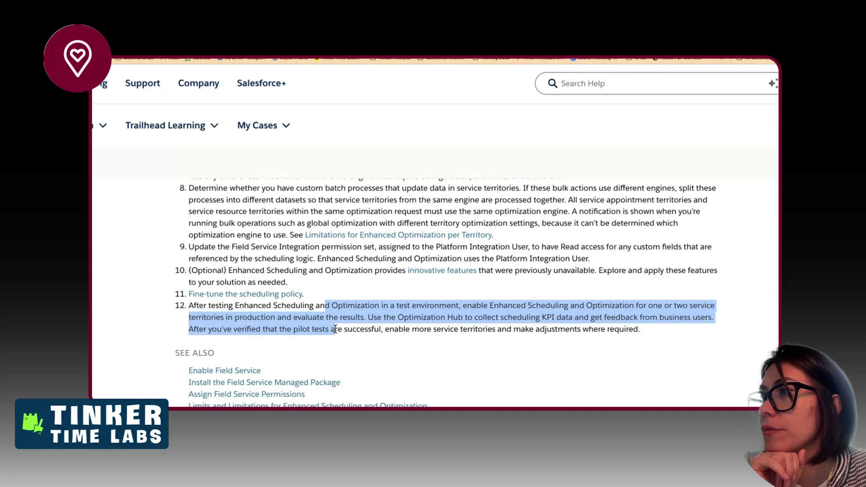
pyautogui.click(370, 318)
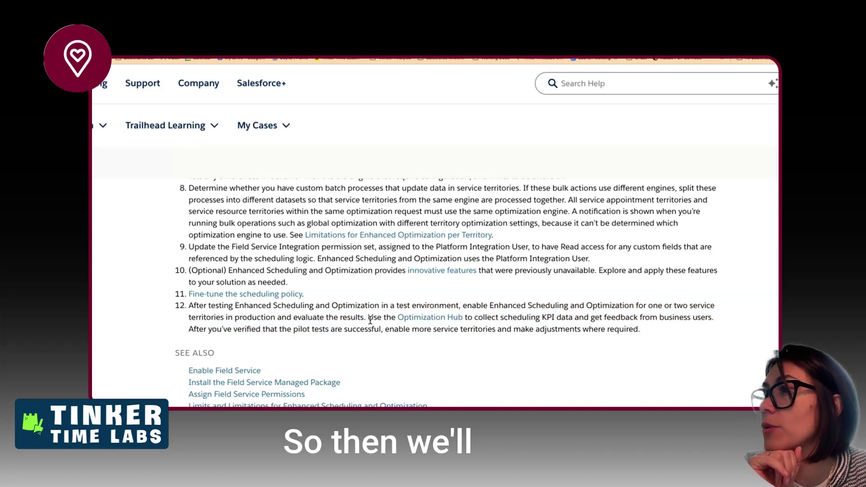
pyautogui.rightClick(409, 320)
pyautogui.click(424, 265)
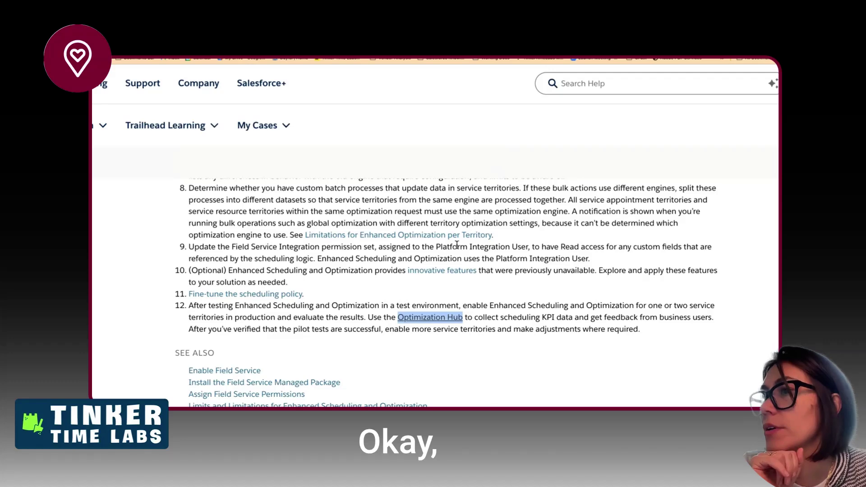
pyautogui.scroll(-5, 456, 245)
pyautogui.scroll(5, 457, 249)
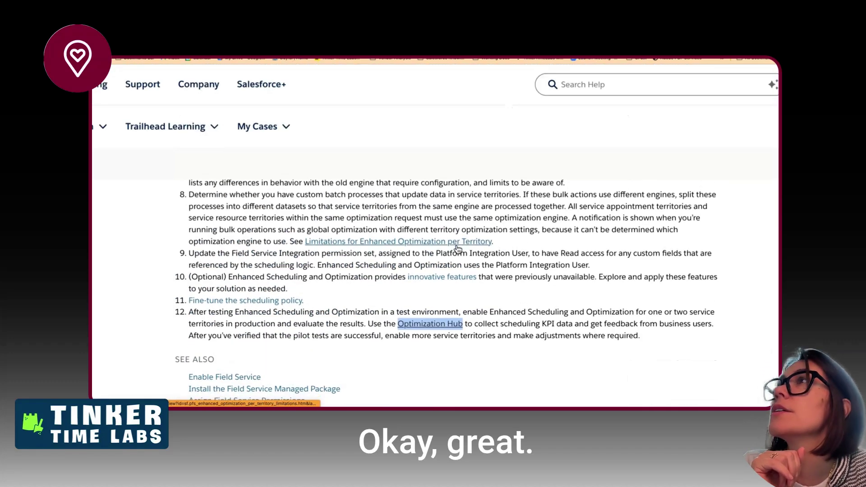
pyautogui.click(346, 30)
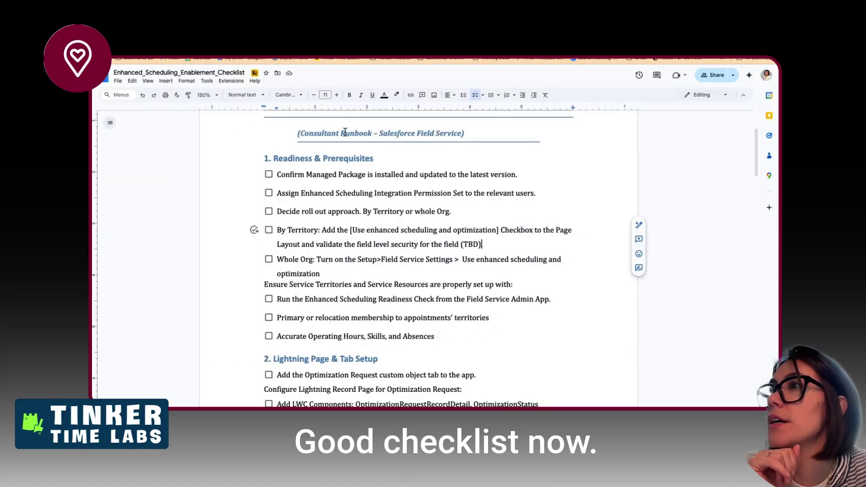
pyautogui.click(216, 29)
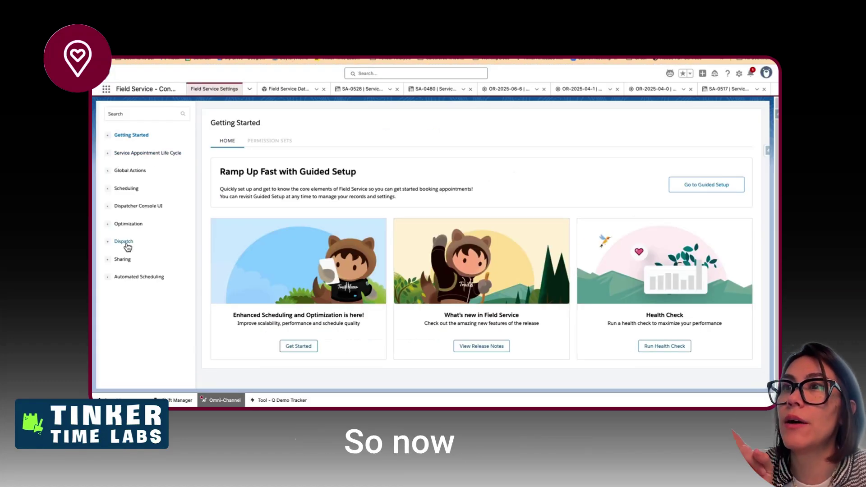
# - Open Optimization settings and scroll the Activation tab to the Turn on Enhanced Scheduling and Optimization row
pyautogui.click(127, 224)
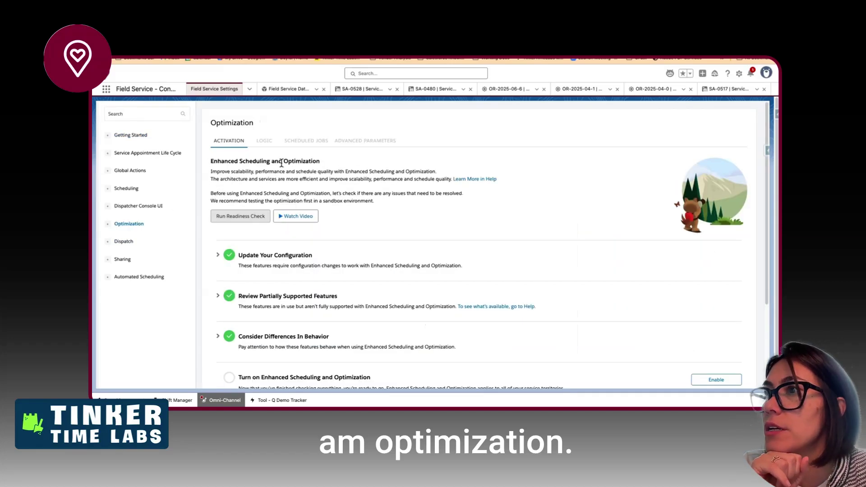
pyautogui.scroll(-1, 281, 163)
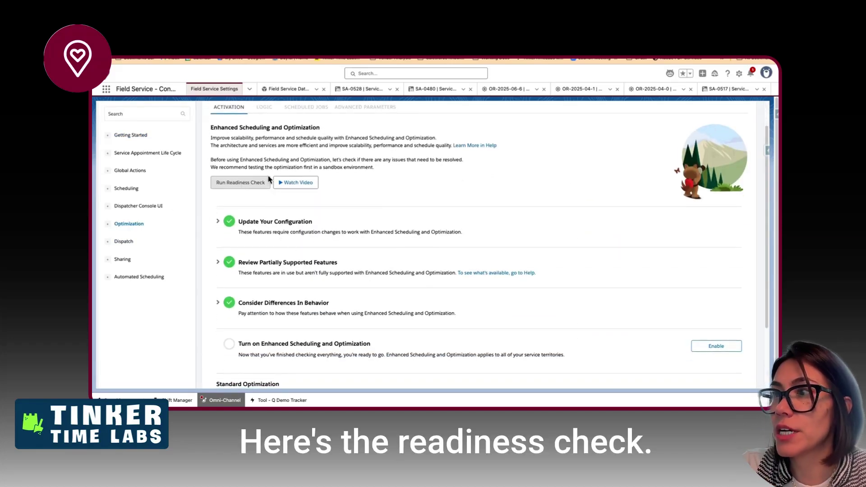
pyautogui.moveTo(239, 344); pyautogui.dragTo(370, 354)
pyautogui.scroll(-1, 366, 352)
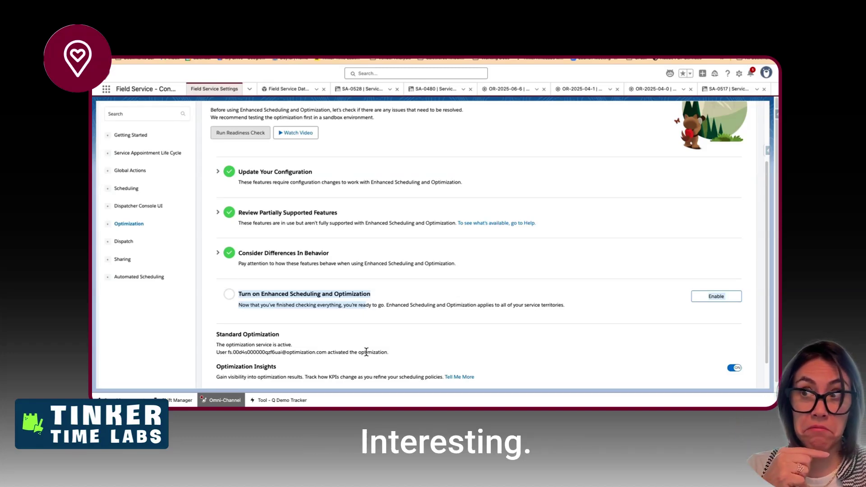
pyautogui.scroll(2, 366, 352)
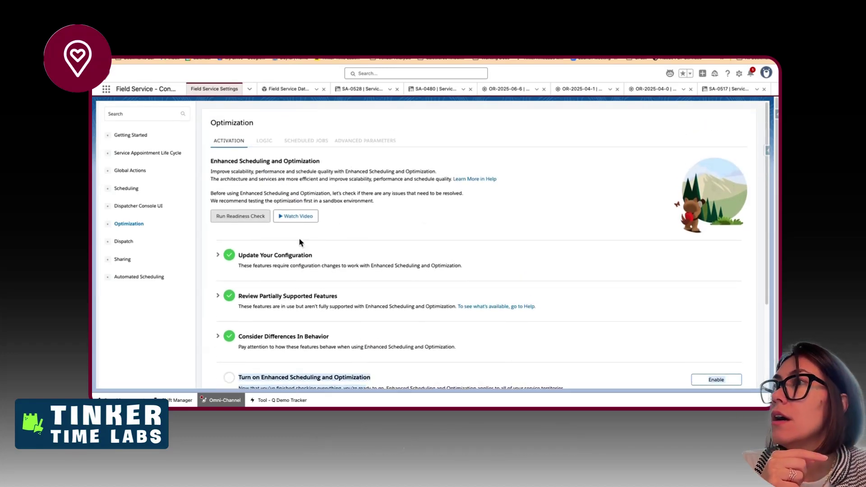
pyautogui.click(264, 141)
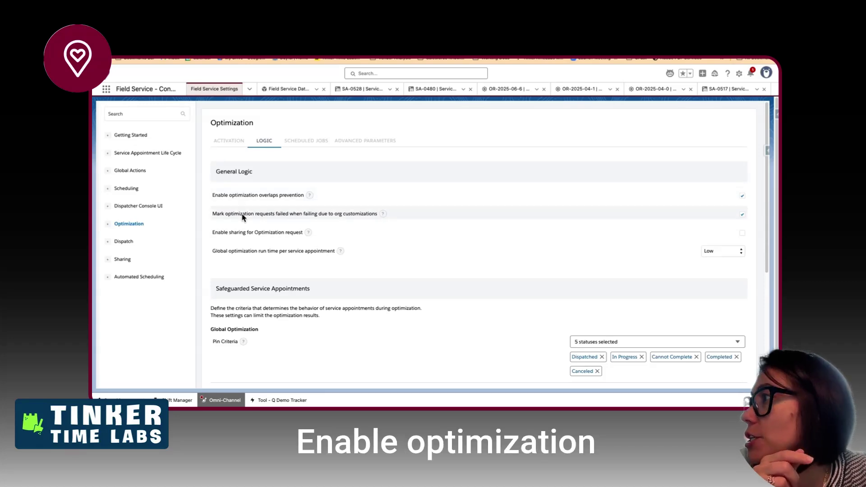
pyautogui.moveTo(310, 195)
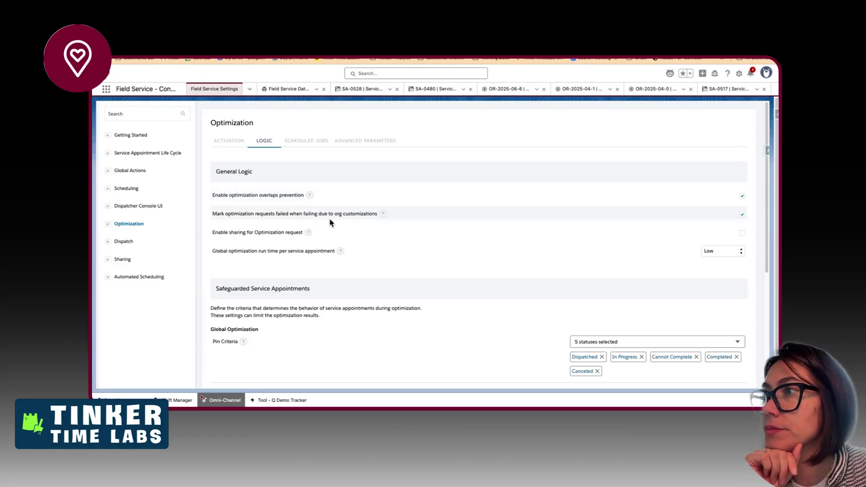
pyautogui.moveTo(382, 215)
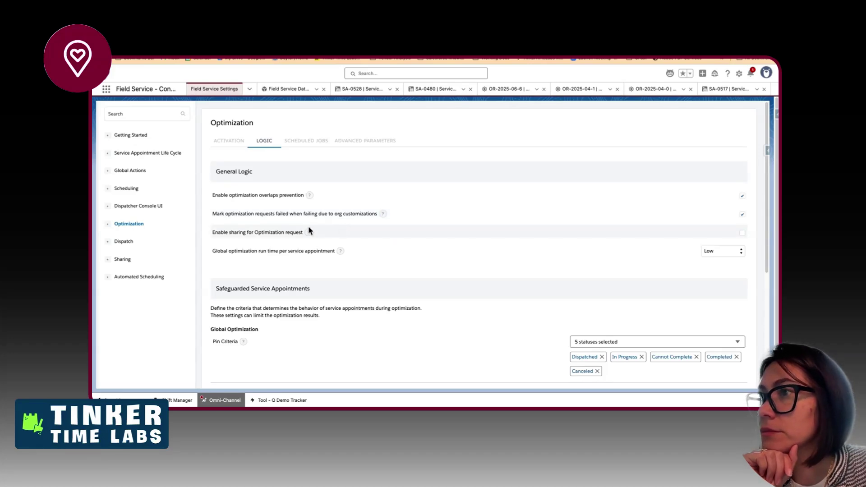
pyautogui.moveTo(308, 232)
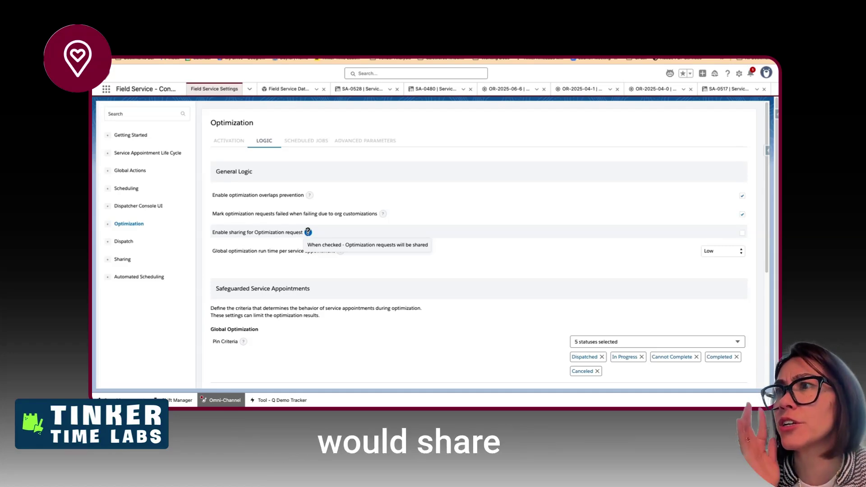
pyautogui.scroll(-1, 383, 284)
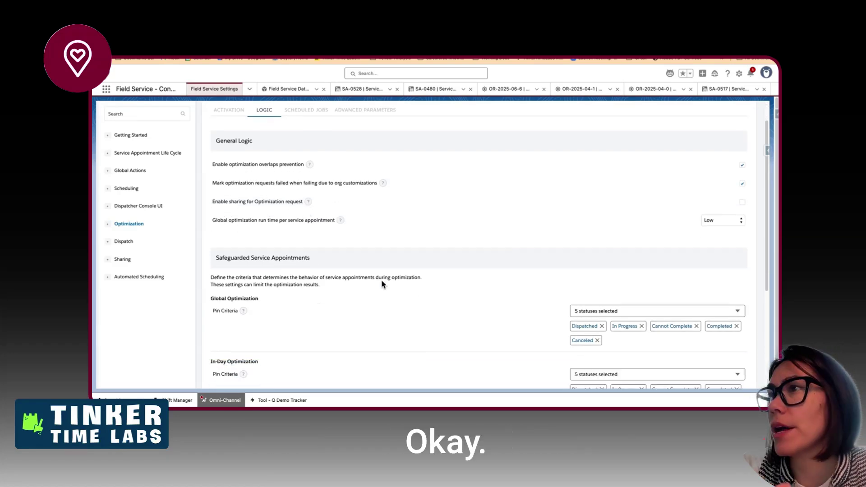
pyautogui.moveTo(340, 220)
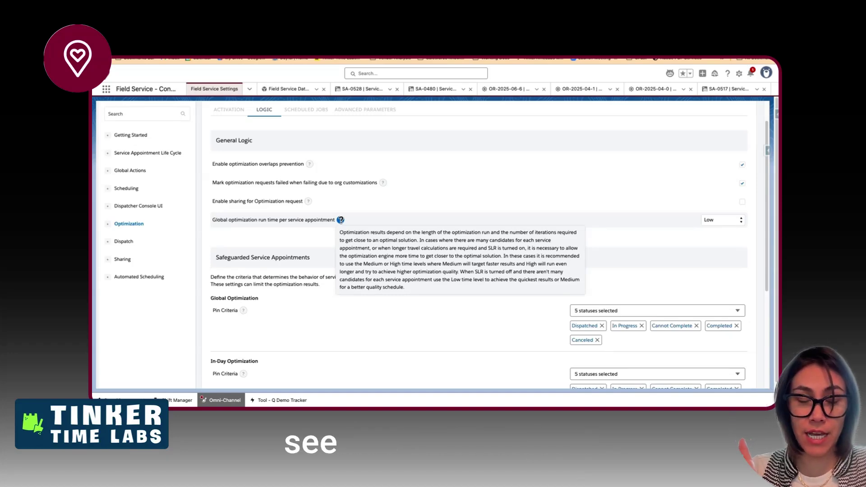
# - Save the LOGIC tab settings and check the Scheduled Jobs page listing one active Optimization job
pyautogui.scroll(-1, 341, 218)
pyautogui.scroll(-3, 341, 218)
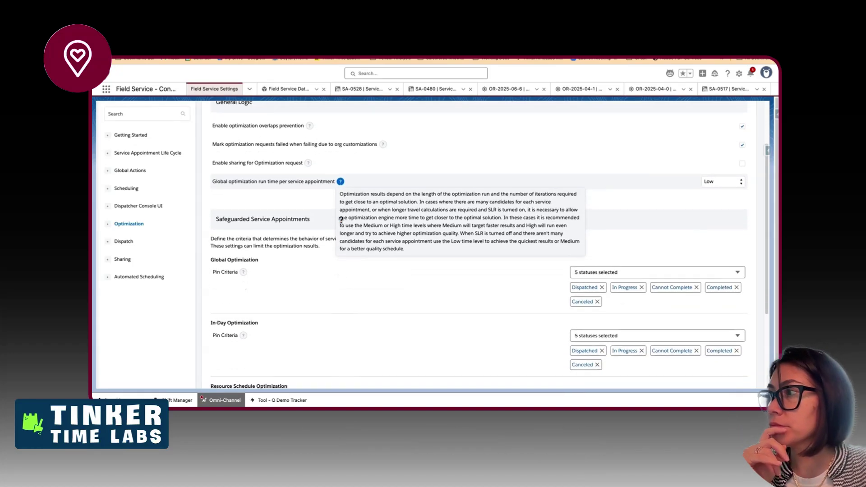
pyautogui.scroll(-4, 337, 254)
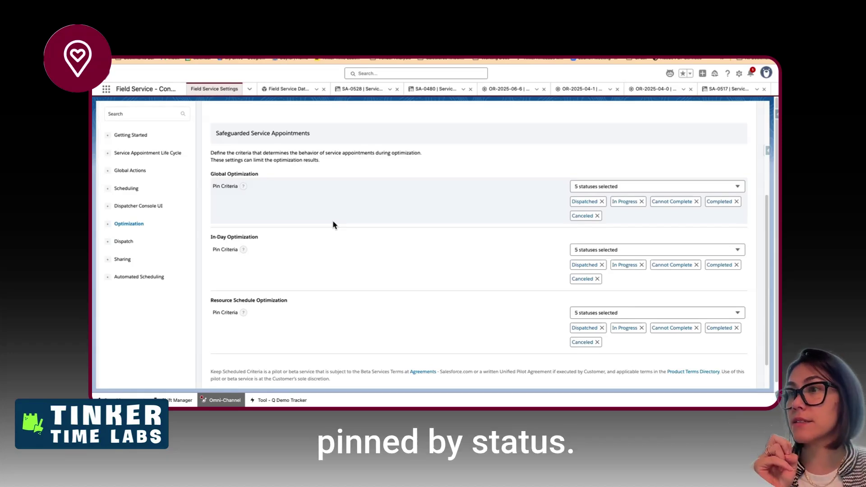
pyautogui.scroll(-2, 375, 276)
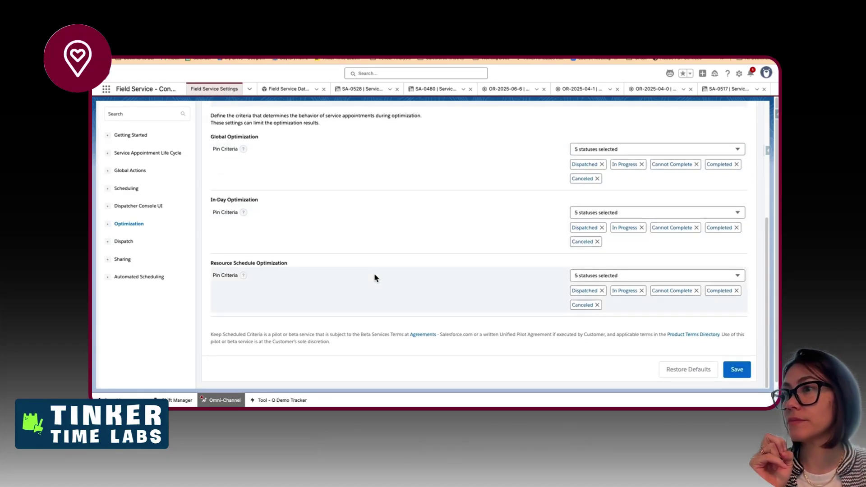
pyautogui.scroll(5, 375, 274)
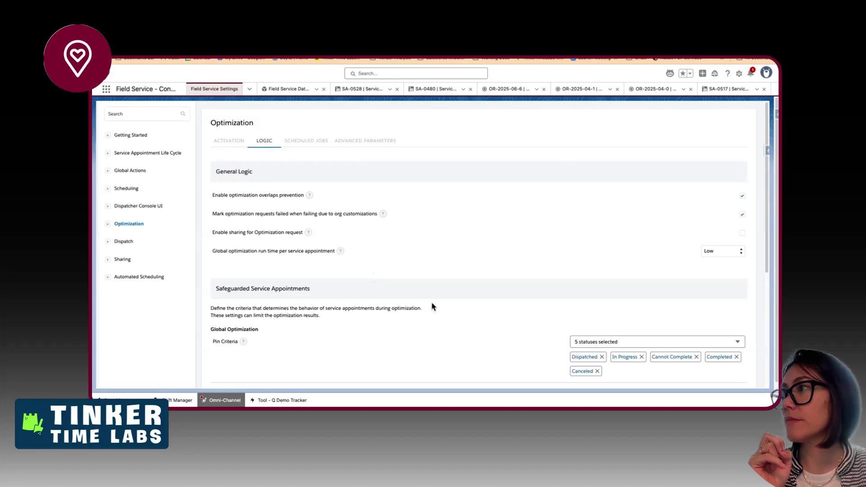
pyautogui.scroll(-5, 432, 305)
pyautogui.click(736, 369)
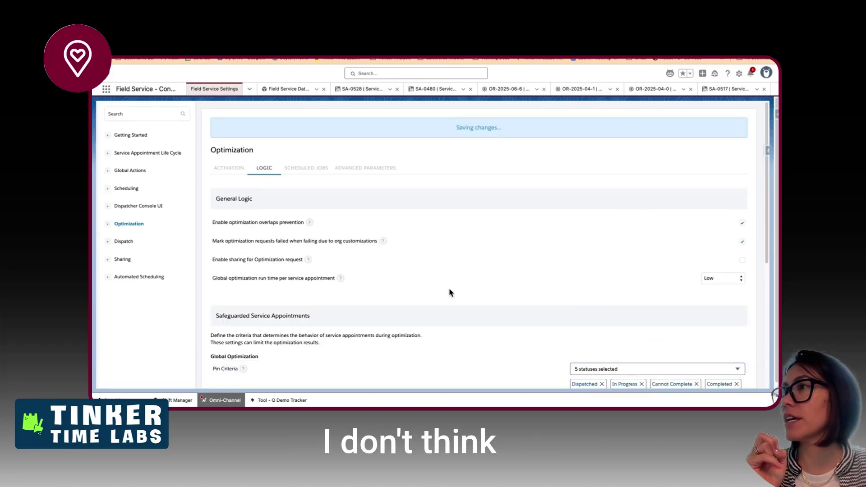
pyautogui.click(293, 175)
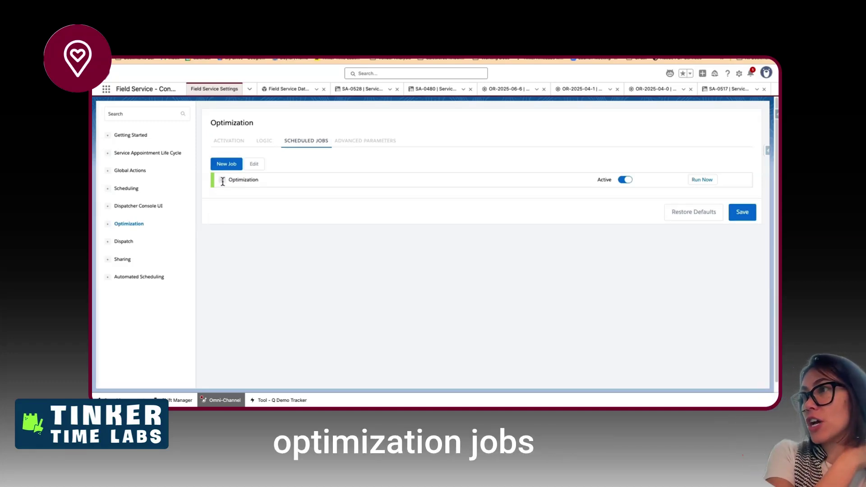
# - Start a New Job, look at the Automator type options, cancel, and return to the ACTIVATION tab
pyautogui.click(225, 165)
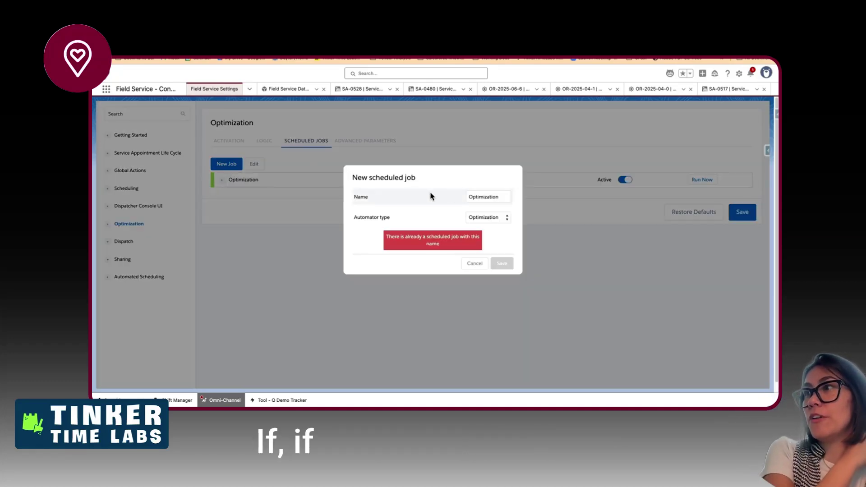
pyautogui.click(497, 218)
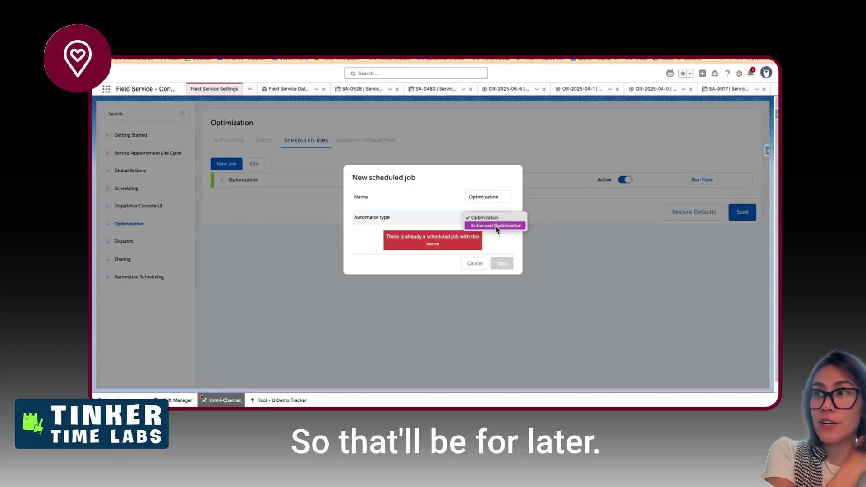
pyautogui.click(487, 268)
pyautogui.click(476, 265)
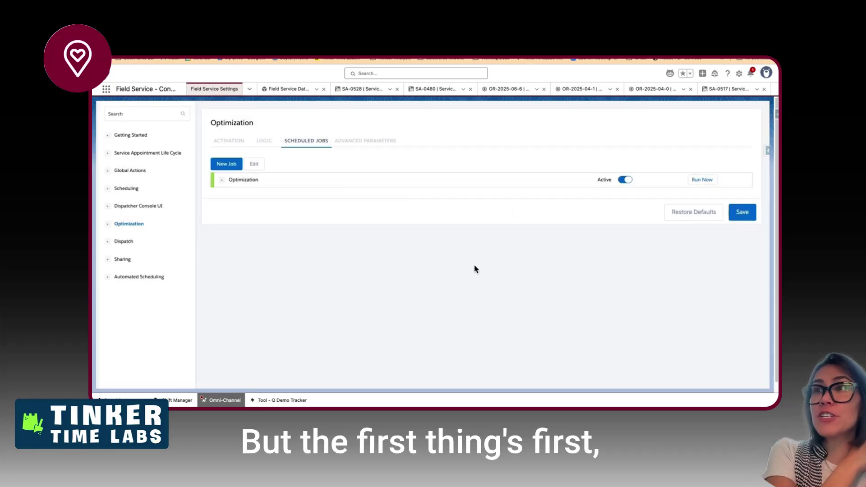
pyautogui.click(227, 141)
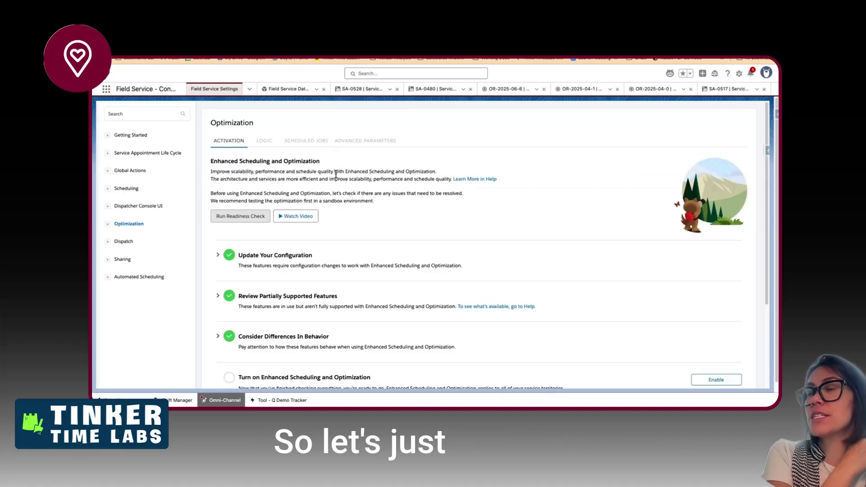
pyautogui.scroll(-3, 345, 234)
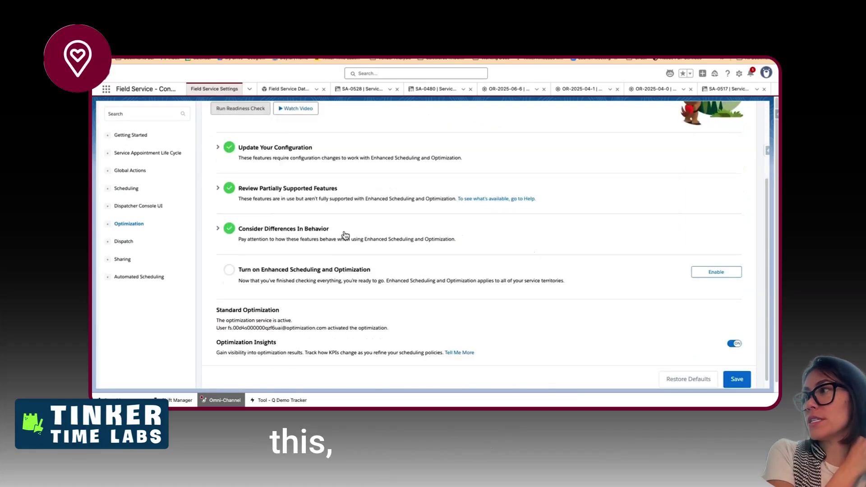
pyautogui.scroll(3, 345, 232)
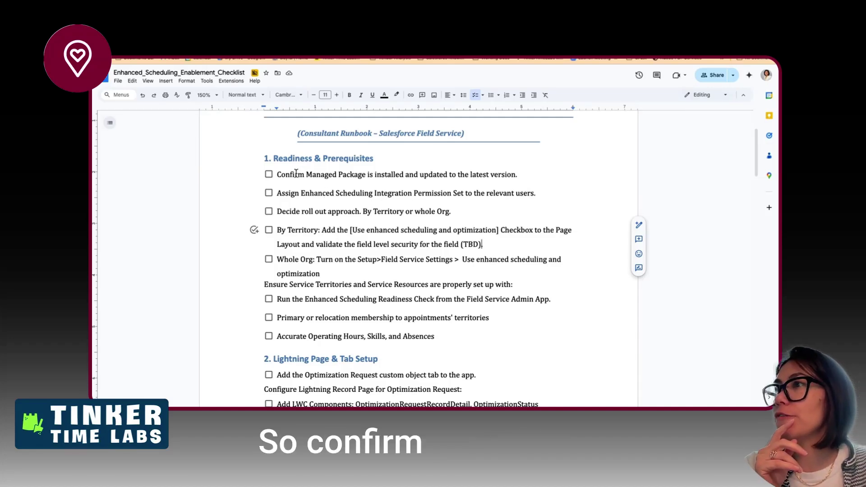
# - Find Installed Packages through Quick Find 'installed' and confirm the FSL package is the Spring 2025 version
pyautogui.moveTo(294, 175); pyautogui.dragTo(371, 174)
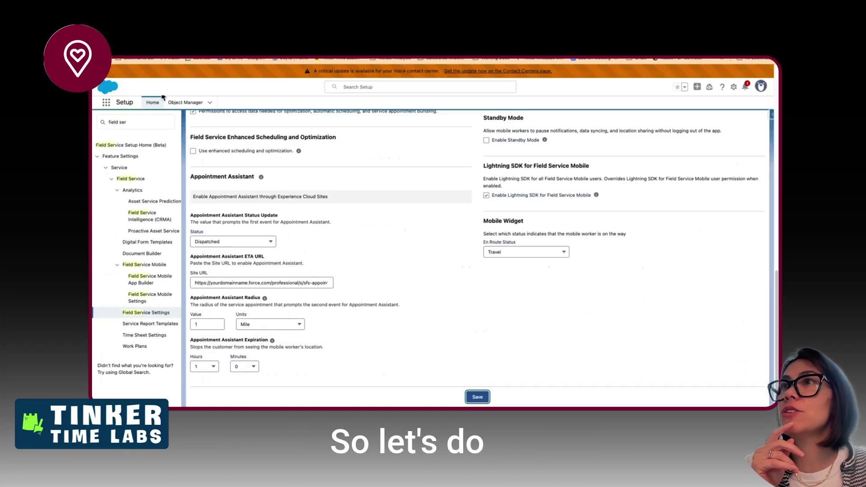
pyautogui.click(142, 118)
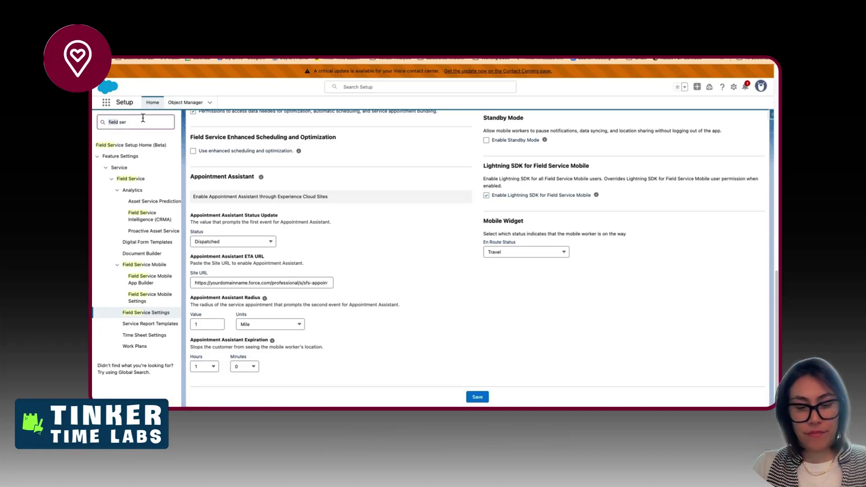
pyautogui.write('installed')
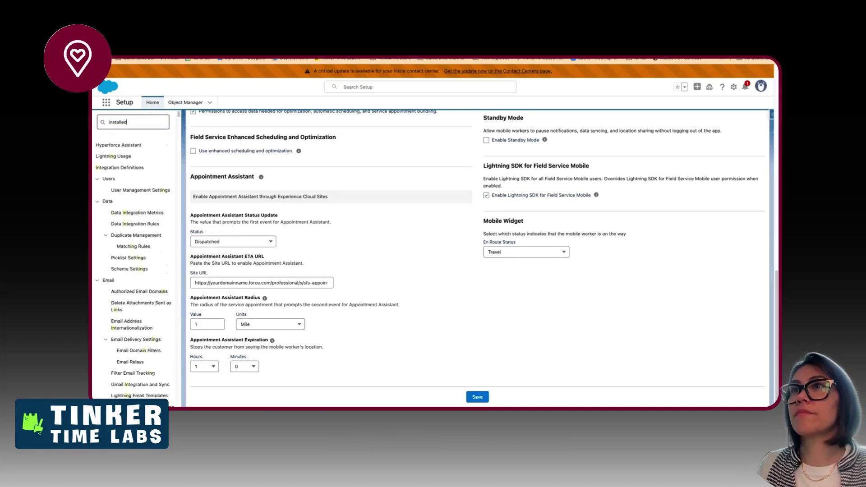
pyautogui.click(137, 168)
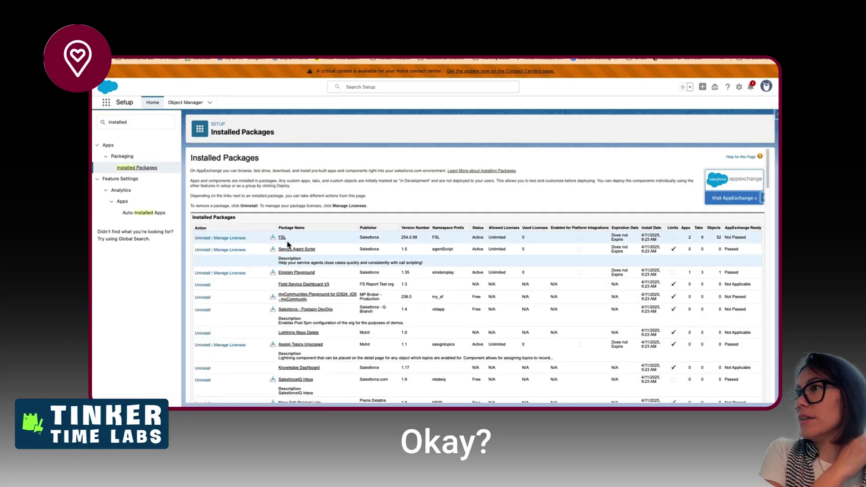
pyautogui.click(231, 237)
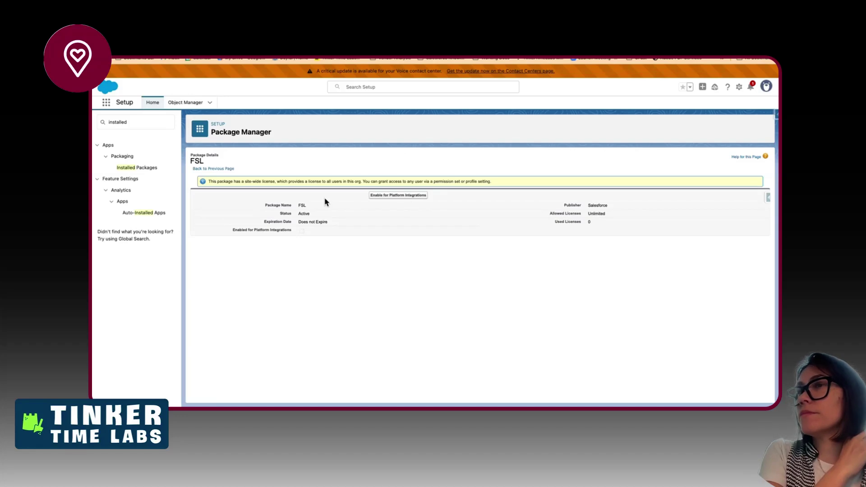
pyautogui.press('super+Left')
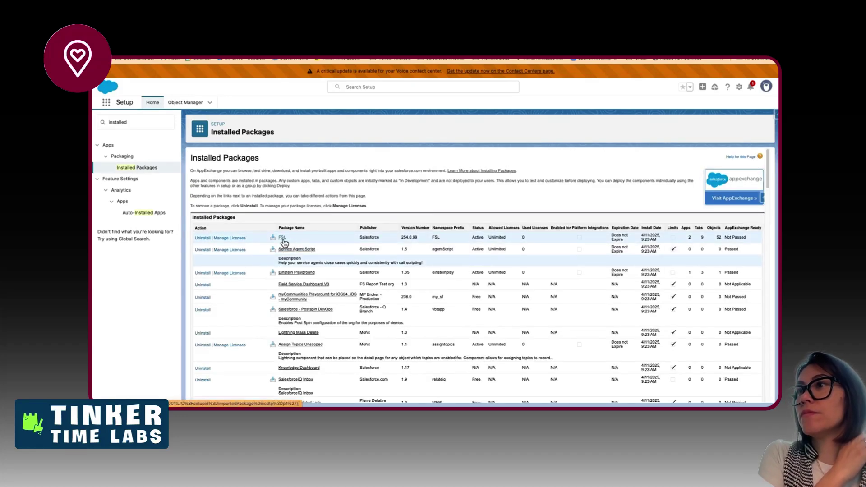
pyautogui.click(283, 239)
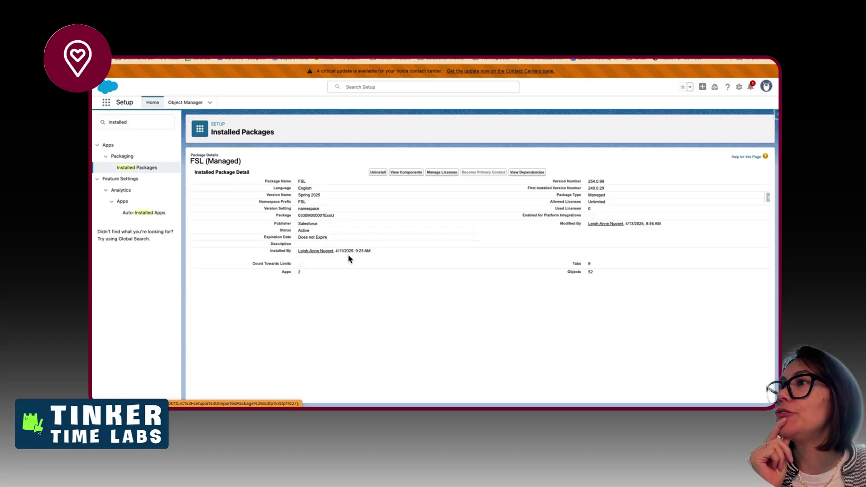
pyautogui.moveTo(298, 194); pyautogui.dragTo(319, 196)
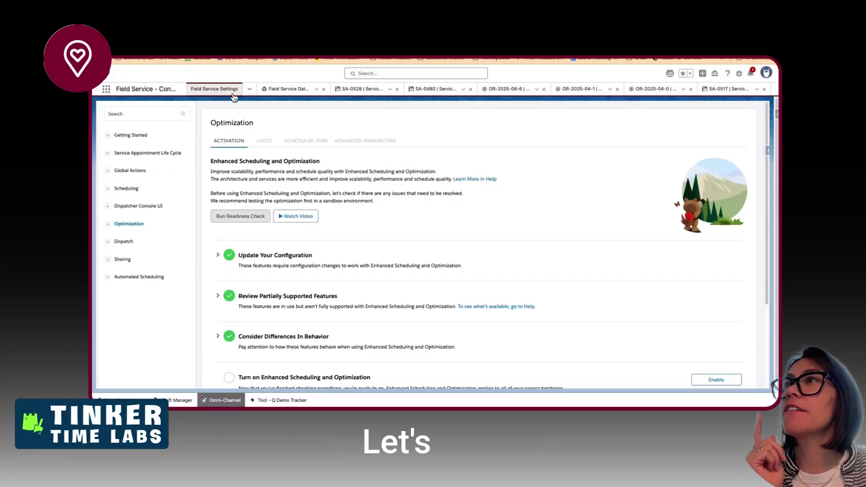
# - Launch the Field Service - Console app from the App Launcher
pyautogui.click(106, 89)
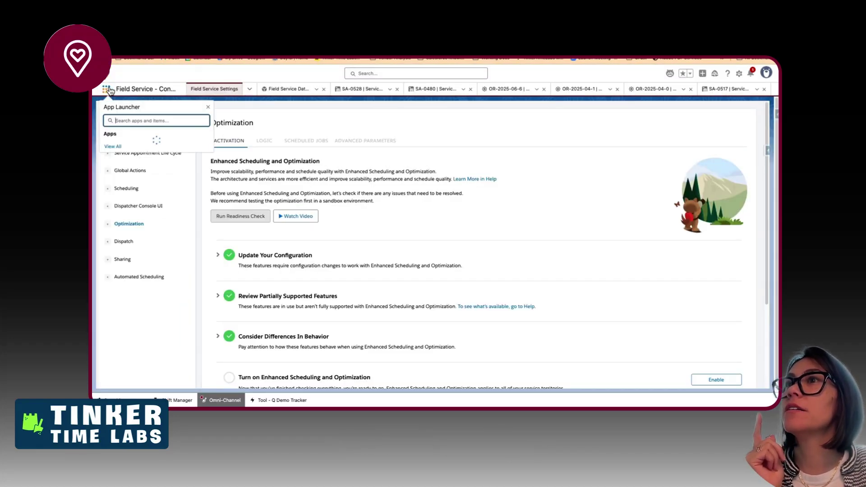
pyautogui.click(120, 193)
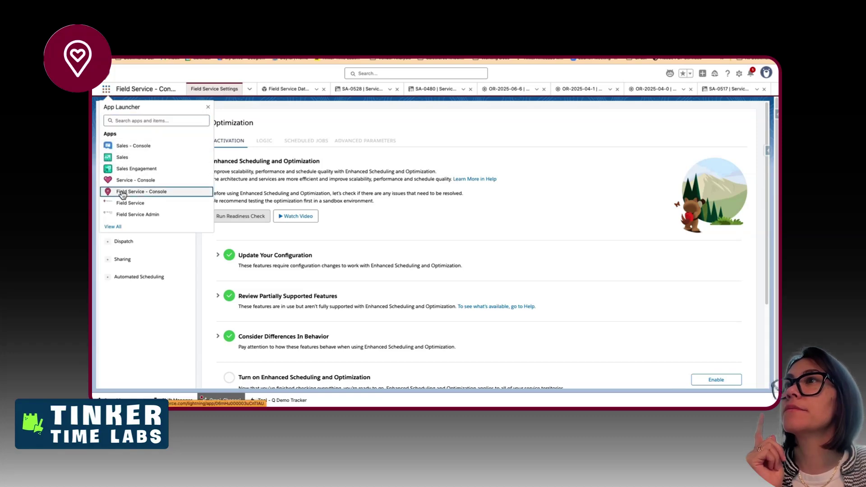
pyautogui.click(139, 182)
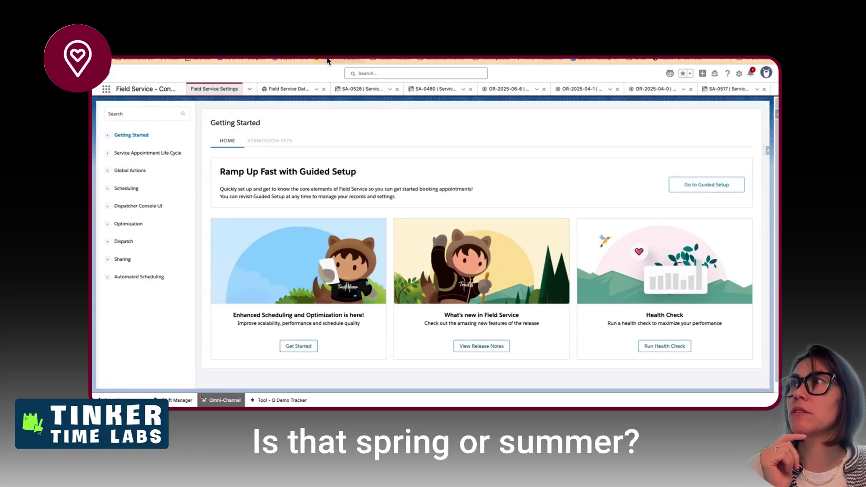
# - Search Google for 'summer 25 release notes' and open the Salesforce Summer '25 Release Notes result
pyautogui.hotkey('ctrl', 't')
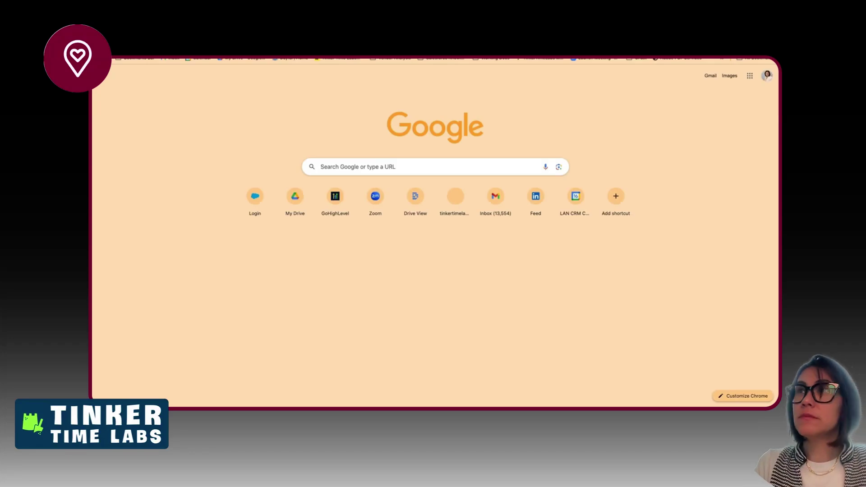
pyautogui.write('salesforce field service')
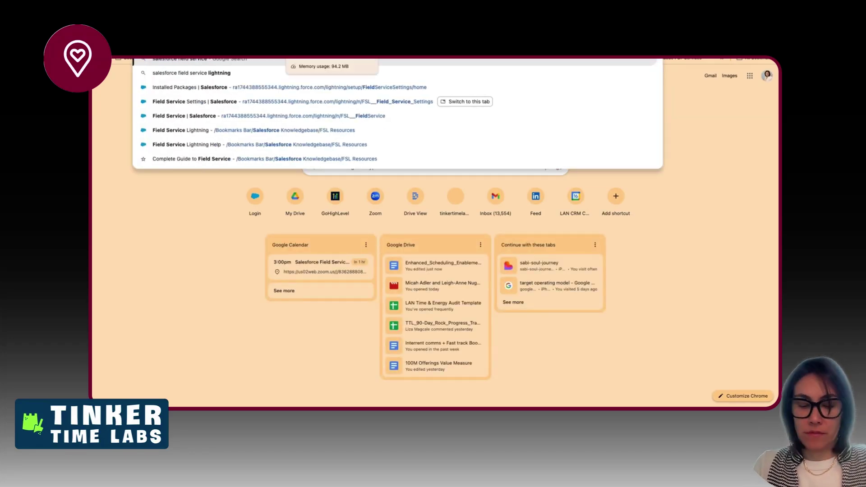
pyautogui.hotkey('alt', 'BackSpace')
pyautogui.hotkey('alt', 'BackSpace')
pyautogui.write('sum')
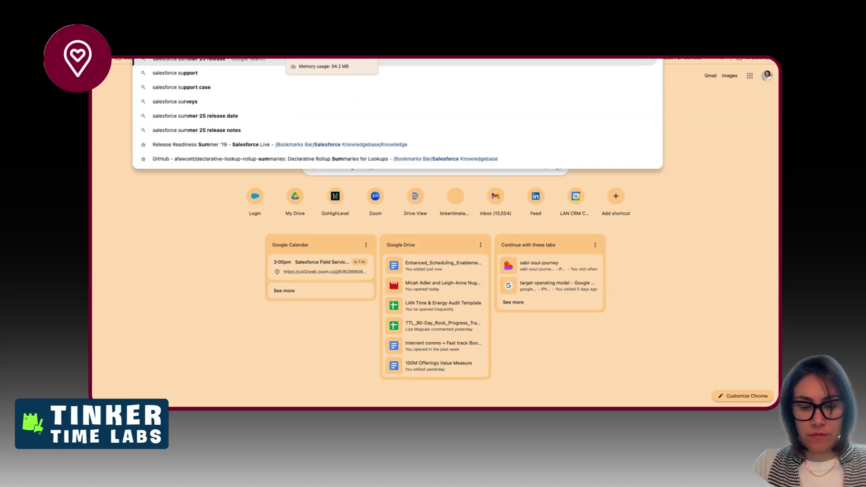
pyautogui.press('Right')
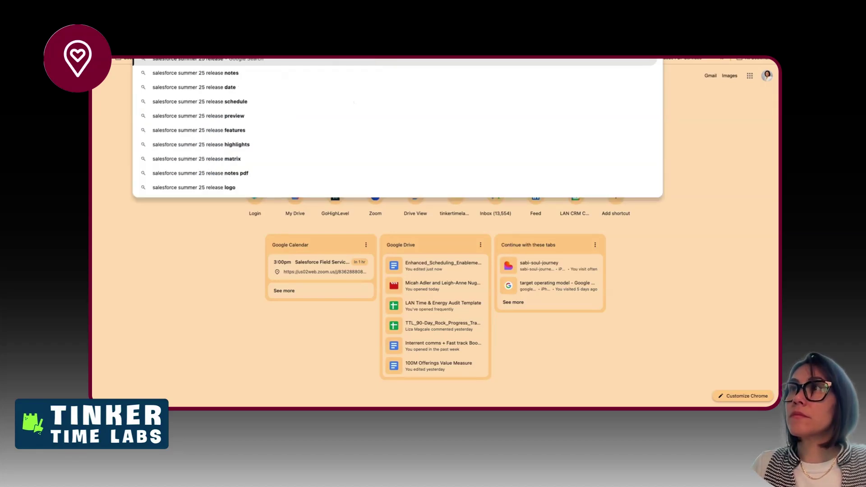
pyautogui.press('Down')
pyautogui.press('Return')
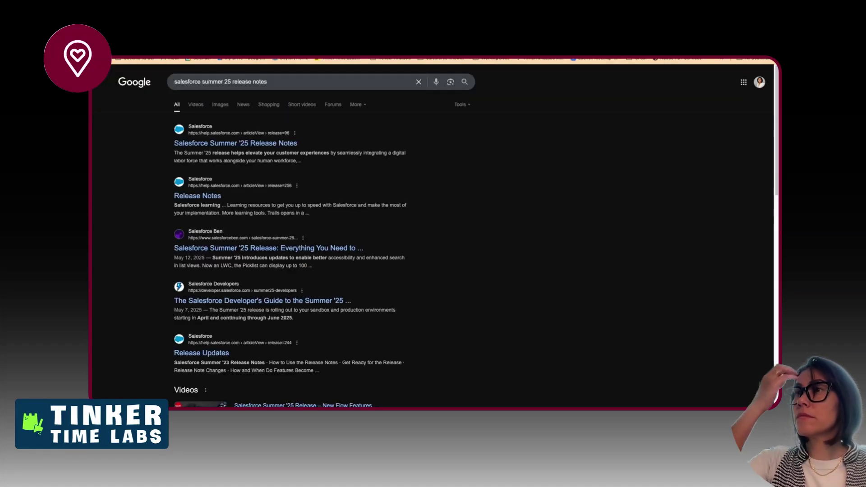
pyautogui.click(241, 144)
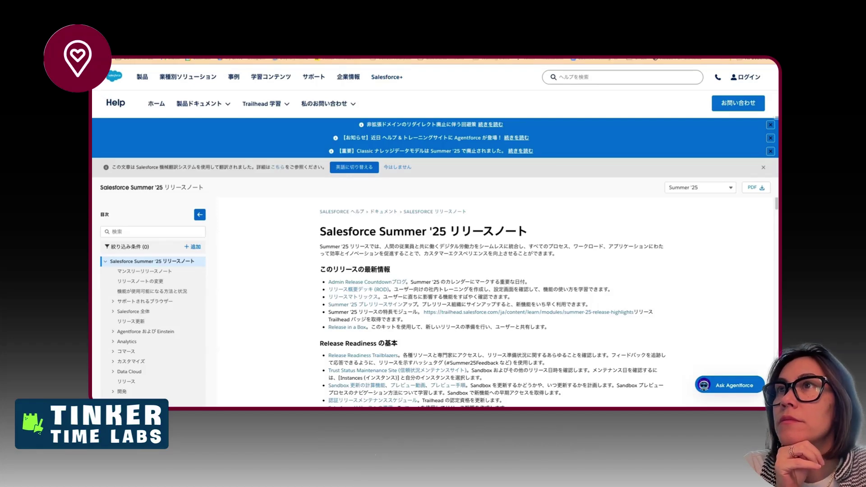
# - Open the Release Notes result, dismiss the survey popup, and open the Summer '25 announcement from the AI Overview
pyautogui.click(103, 44)
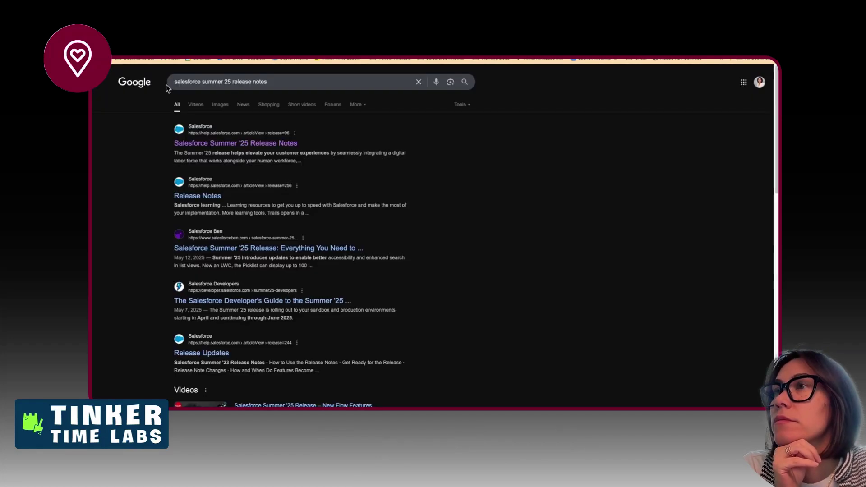
pyautogui.click(206, 197)
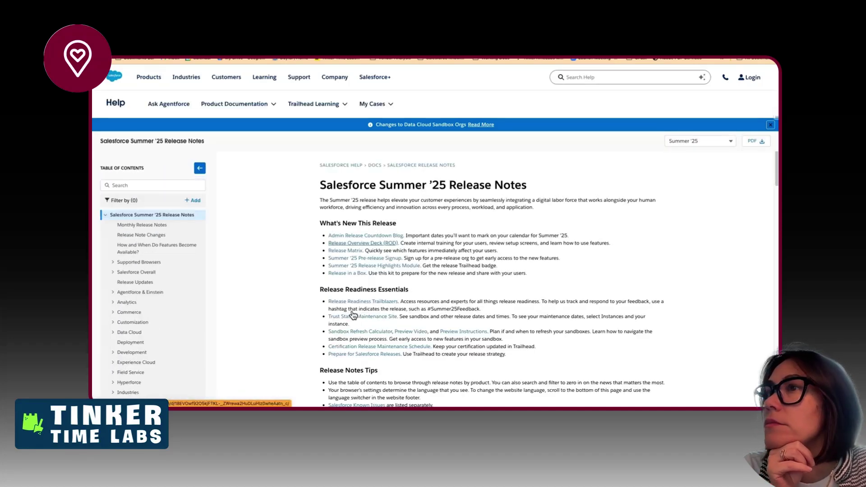
pyautogui.scroll(-3, 353, 314)
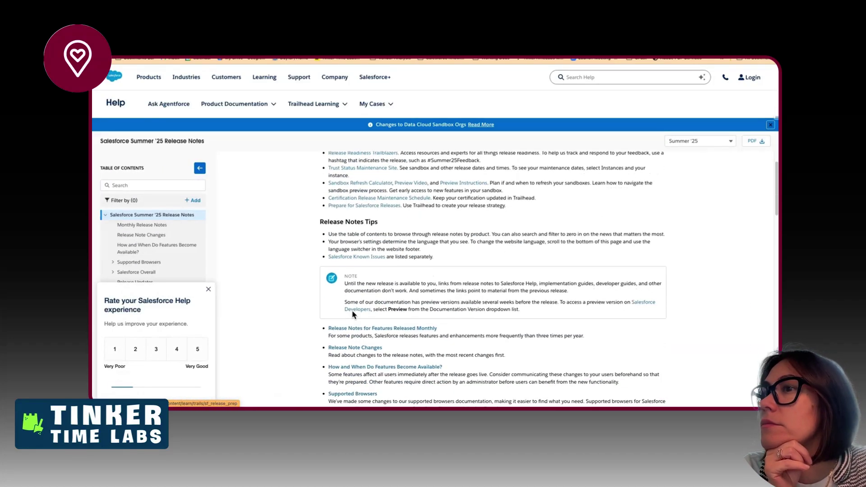
pyautogui.click(207, 292)
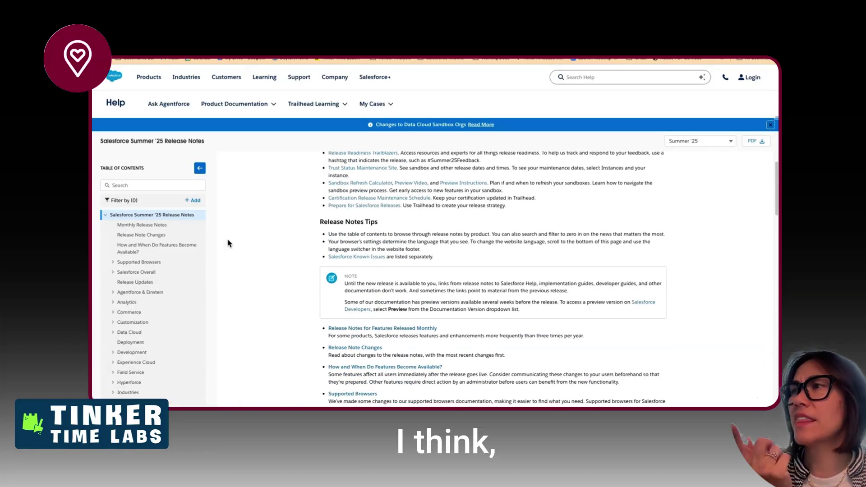
pyautogui.click(143, 225)
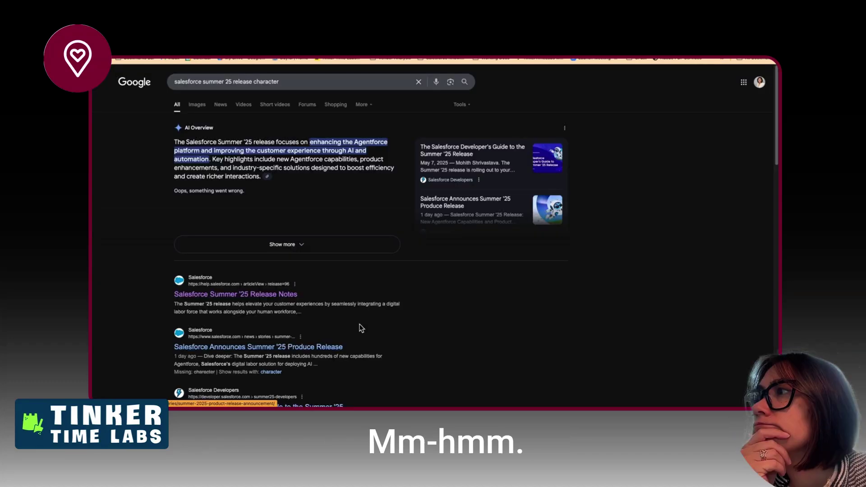
pyautogui.click(506, 218)
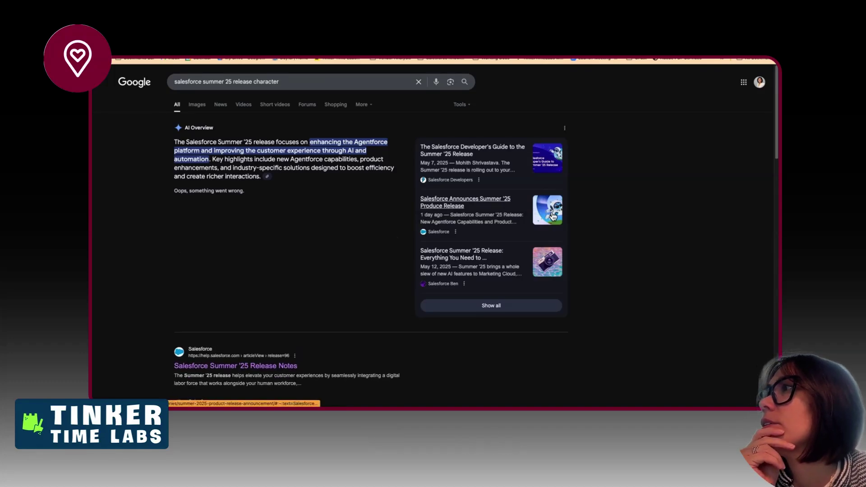
pyautogui.click(553, 217)
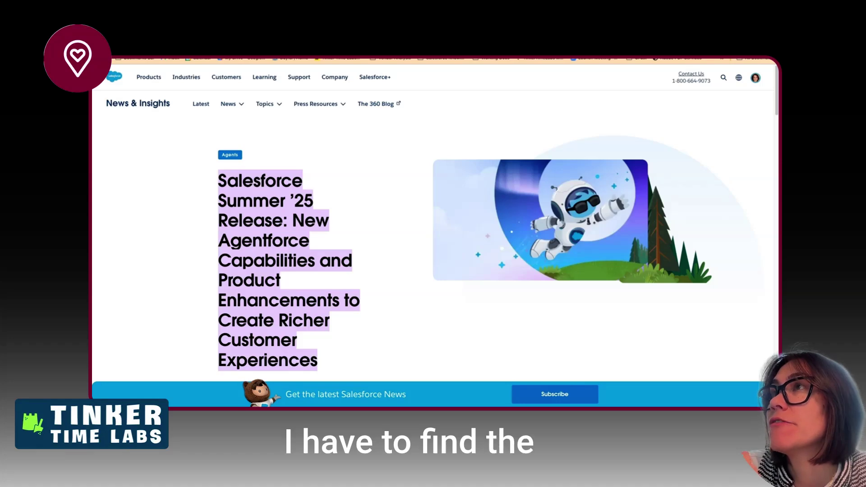
pyautogui.click(263, 30)
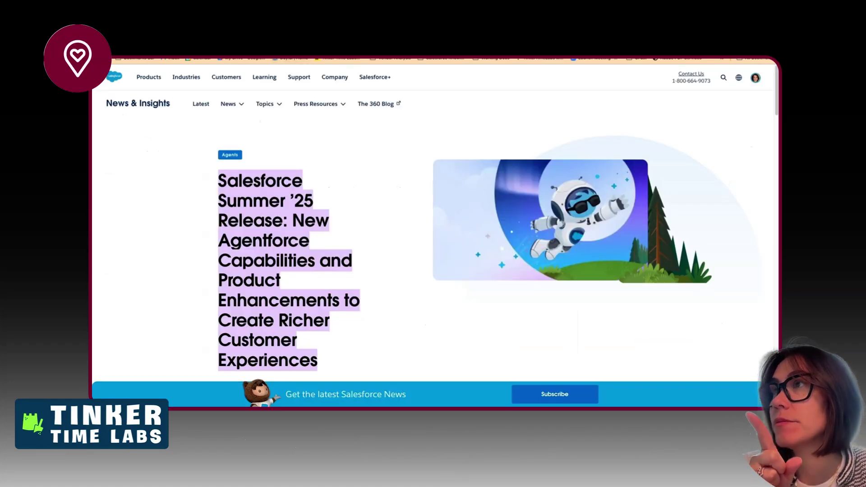
# - Search for 'salesforce field service lightning package' and open the Salesforce Field Service help article
pyautogui.hotkey('ctrl', 'l')
pyautogui.write('salesforce field ser')
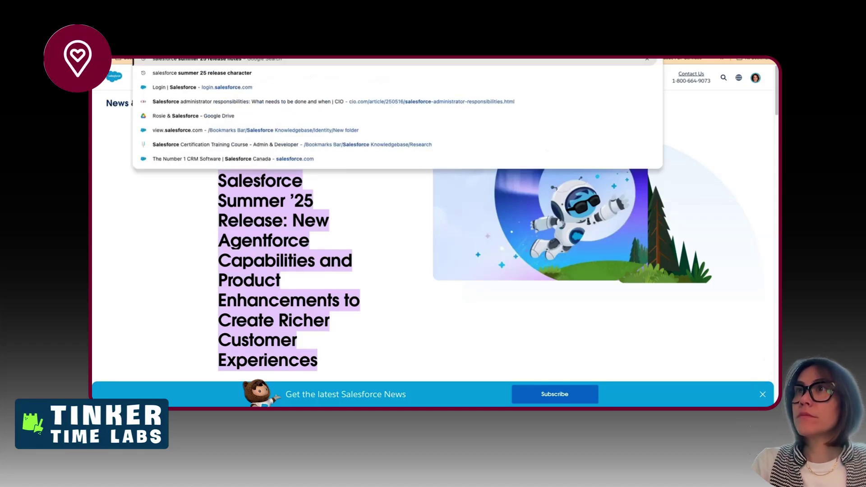
pyautogui.write('v')
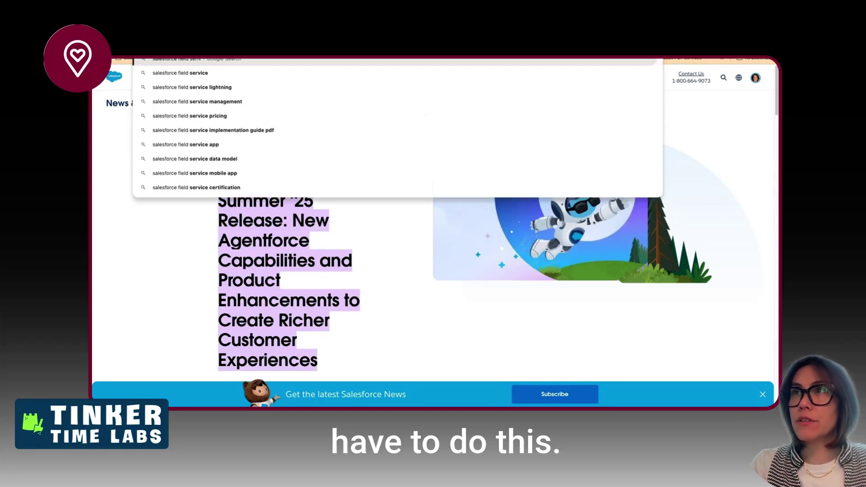
pyautogui.press('Down')
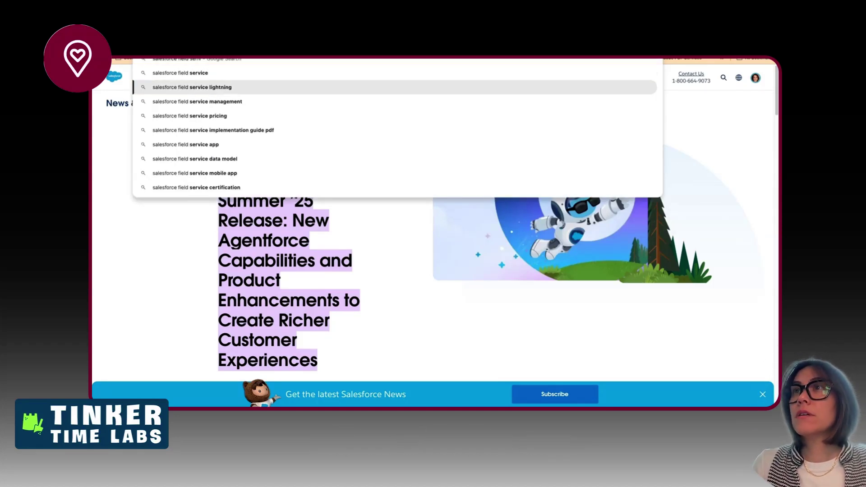
pyautogui.write('package')
pyautogui.press('Return')
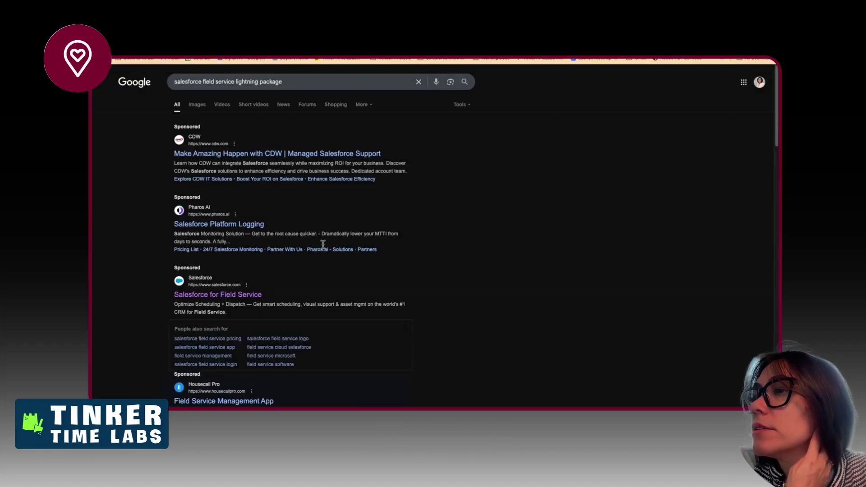
pyautogui.scroll(-5, 348, 337)
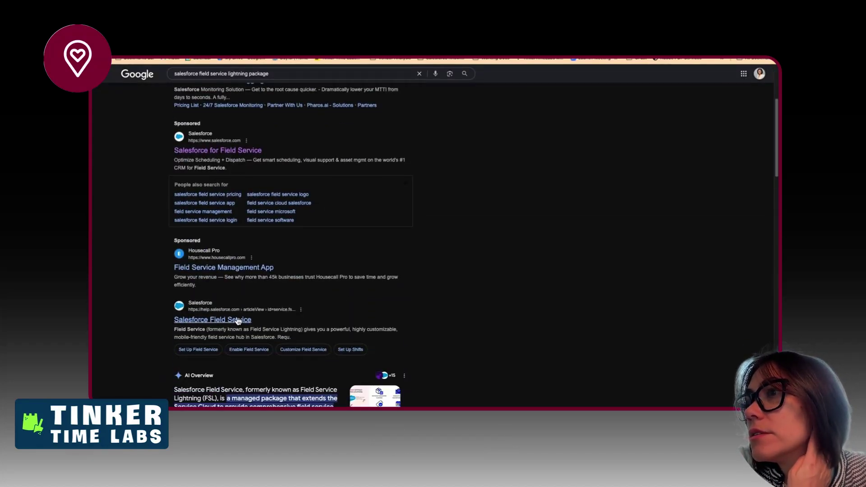
pyautogui.click(238, 321)
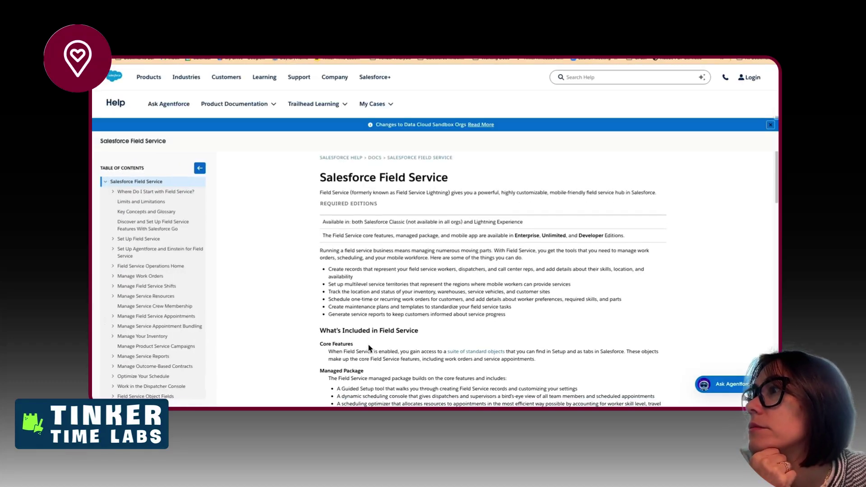
# - Go through Set Up Field Service and Install the Managed Package to the Package Installation Hub
pyautogui.scroll(-5, 368, 345)
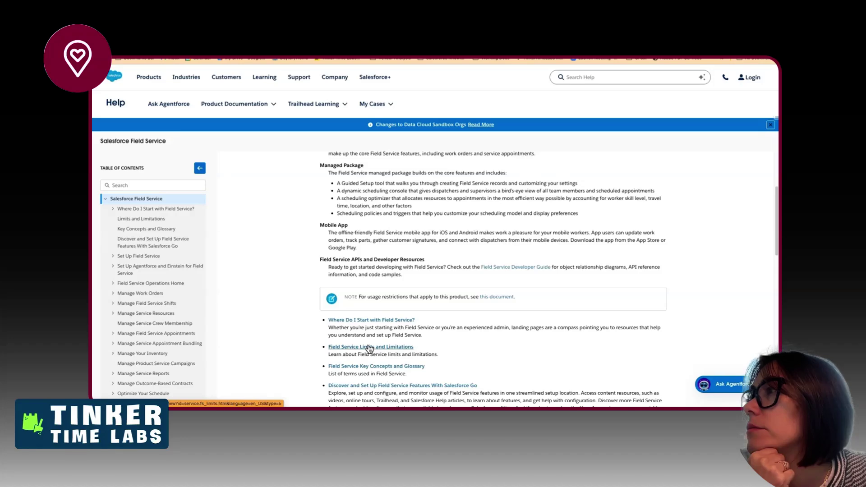
pyautogui.scroll(3, 415, 276)
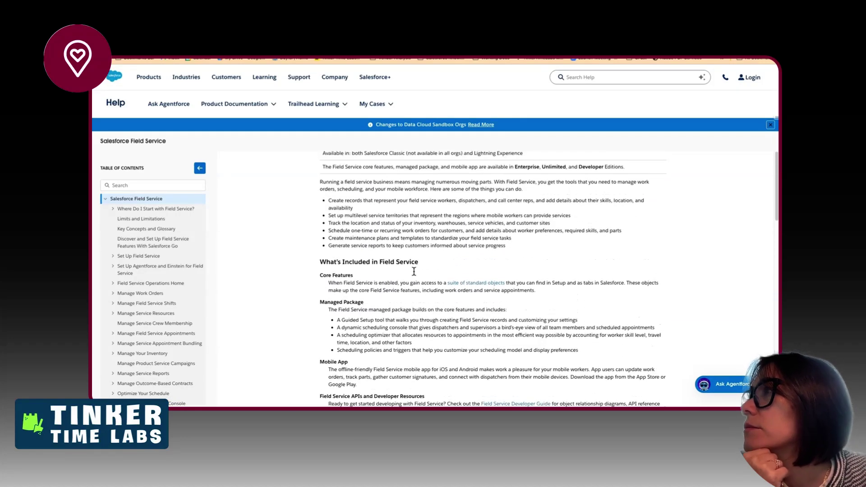
pyautogui.scroll(-6, 414, 271)
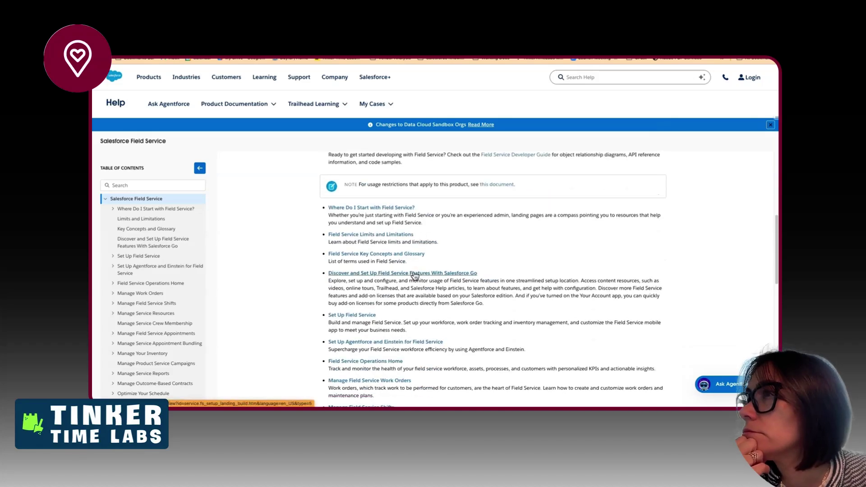
pyautogui.scroll(-1, 414, 275)
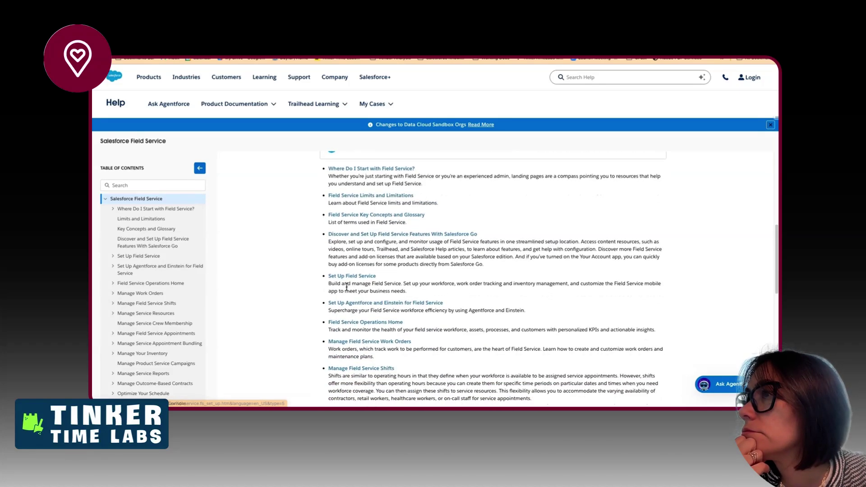
pyautogui.click(352, 276)
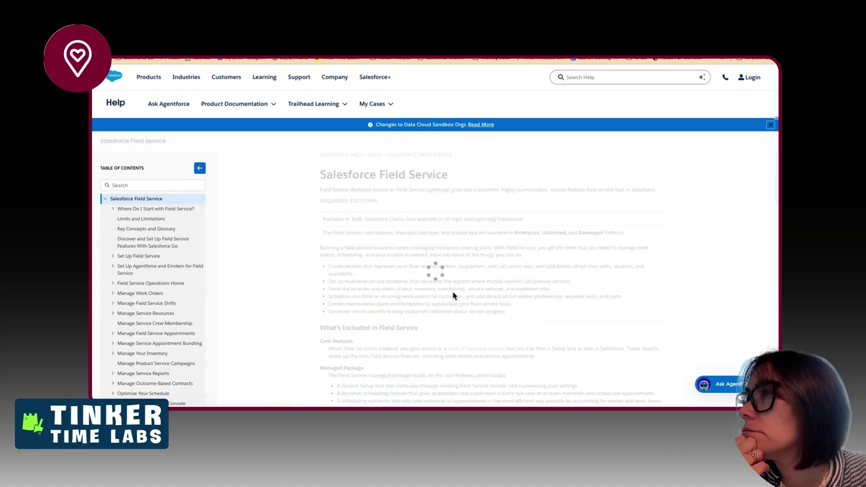
pyautogui.scroll(-1, 452, 292)
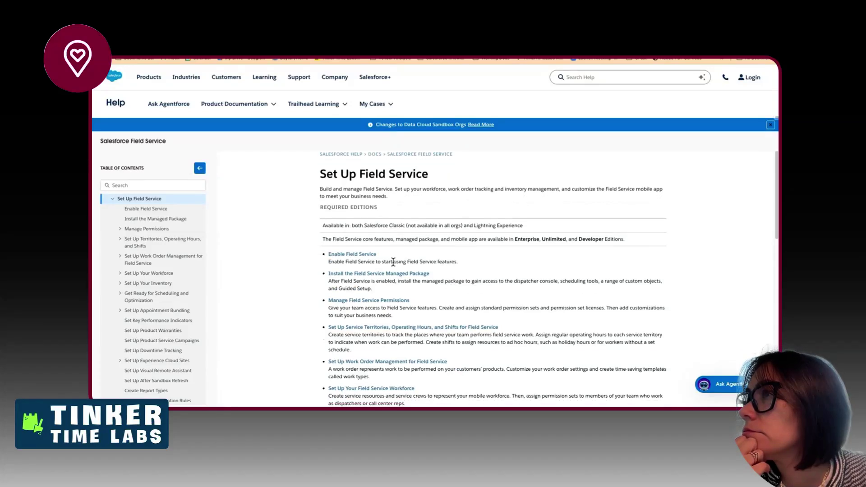
pyautogui.click(393, 275)
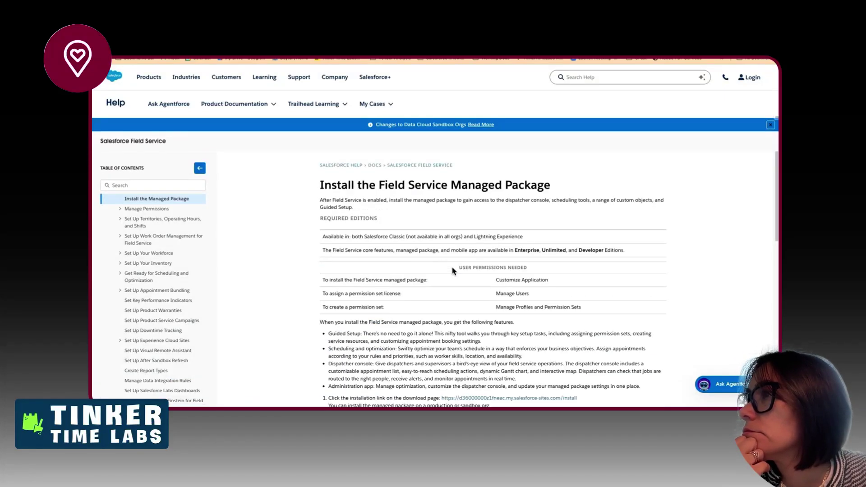
pyautogui.scroll(-1, 477, 321)
pyautogui.click(483, 366)
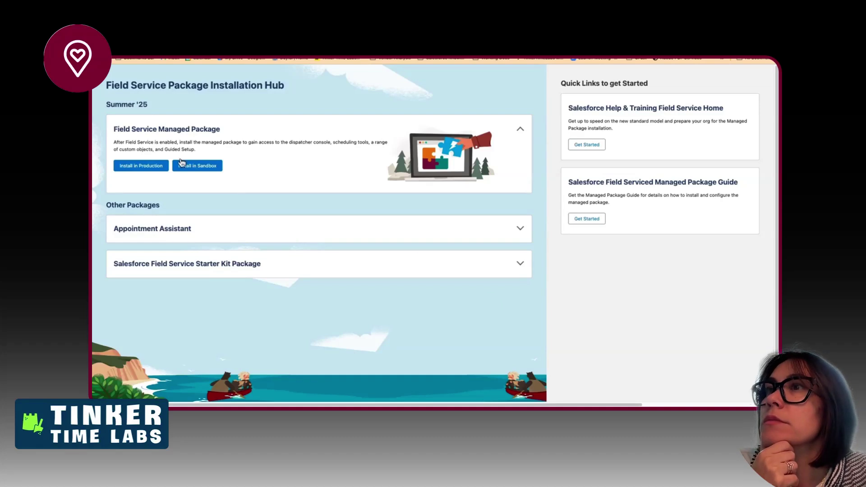
# - Start Install in Production and log in to Salesforce with the username and password
pyautogui.click(140, 167)
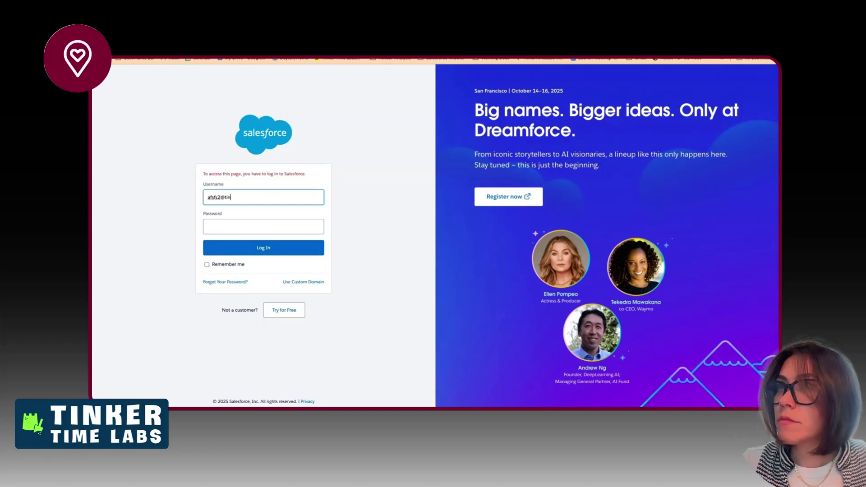
pyautogui.press('Tab')
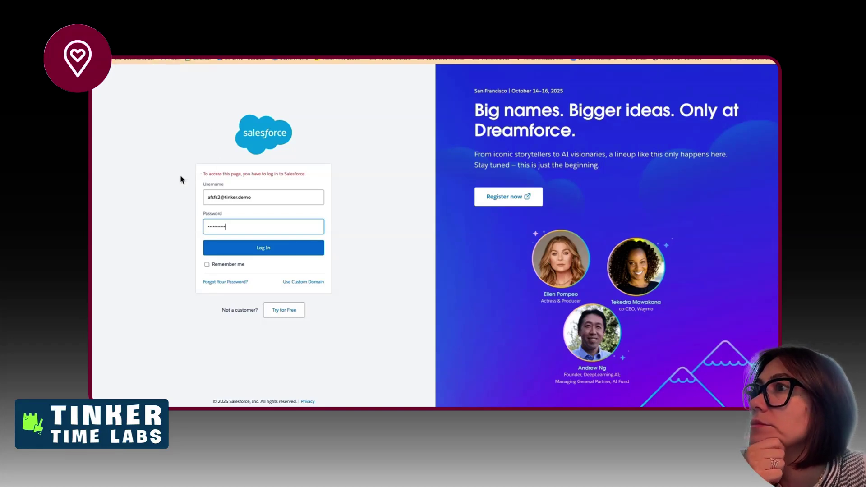
pyautogui.press('Return')
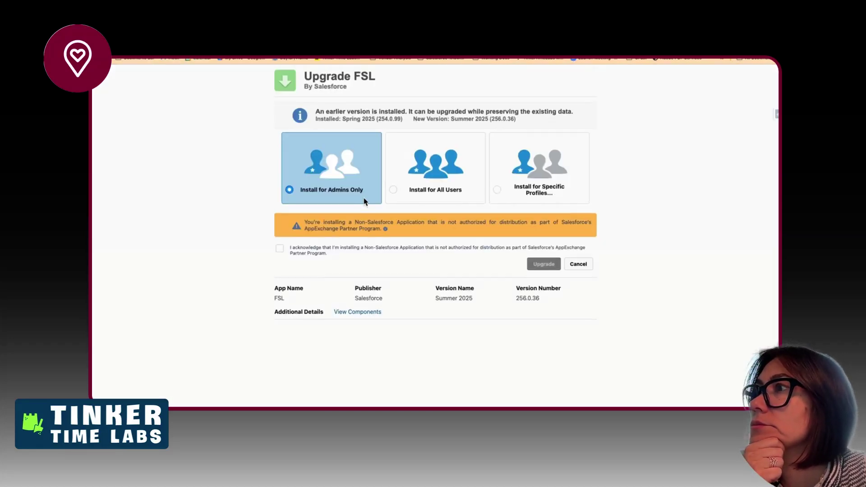
# - Acknowledge the third-party warning and upgrade FSL to Summer 2025 (256.0.36) for admins only
pyautogui.click(485, 251)
pyautogui.click(543, 267)
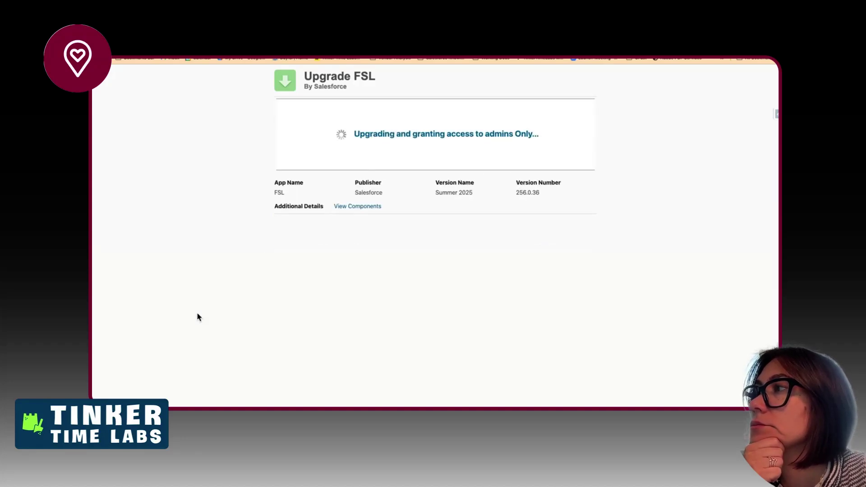
pyautogui.moveTo(514, 197); pyautogui.dragTo(529, 193)
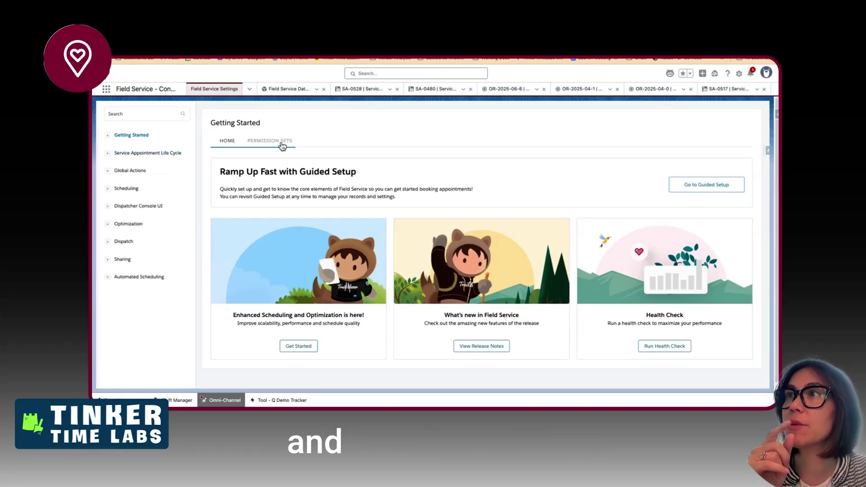
# - Show the Permission Sets cards under Field Service Settings Getting Started and scroll through them
pyautogui.click(284, 142)
pyautogui.scroll(-4, 421, 241)
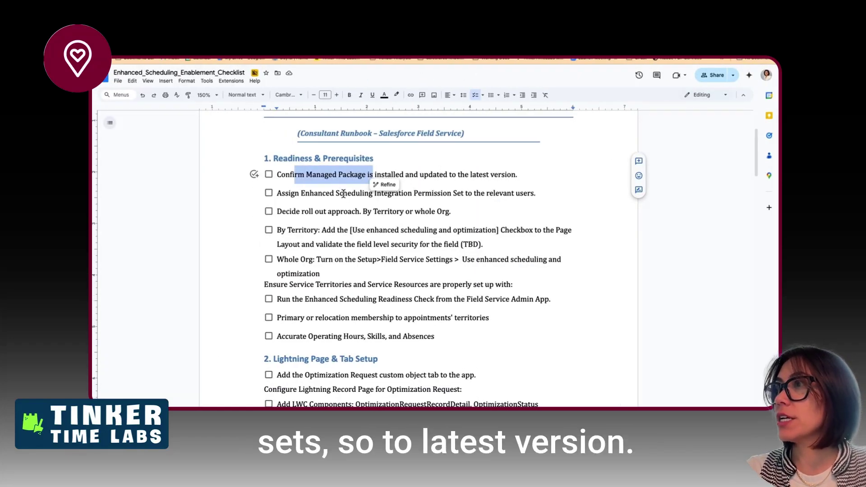
pyautogui.moveTo(343, 193); pyautogui.dragTo(449, 193)
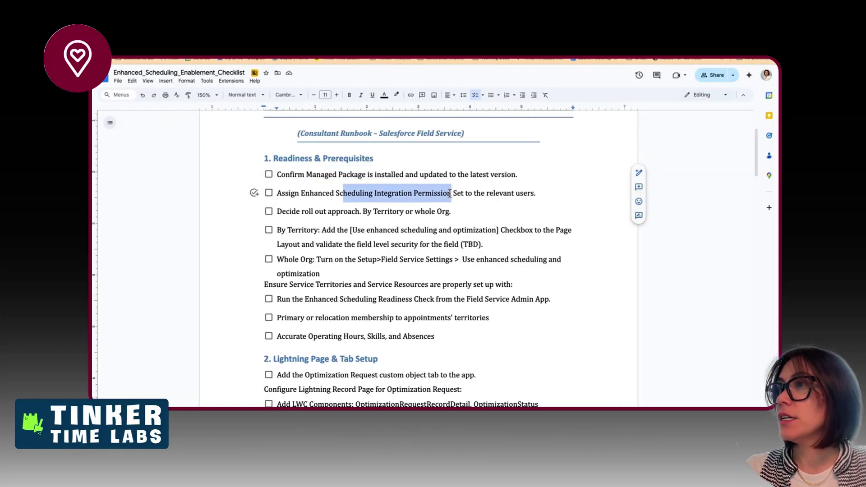
pyautogui.click(279, 194)
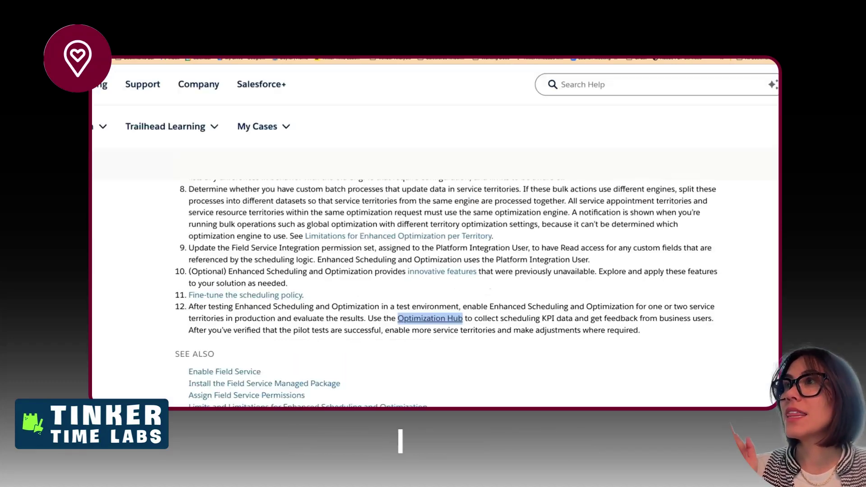
# - Open the permission sets article from the Transition page in a new tab
pyautogui.scroll(3, 329, 285)
pyautogui.scroll(4, 329, 286)
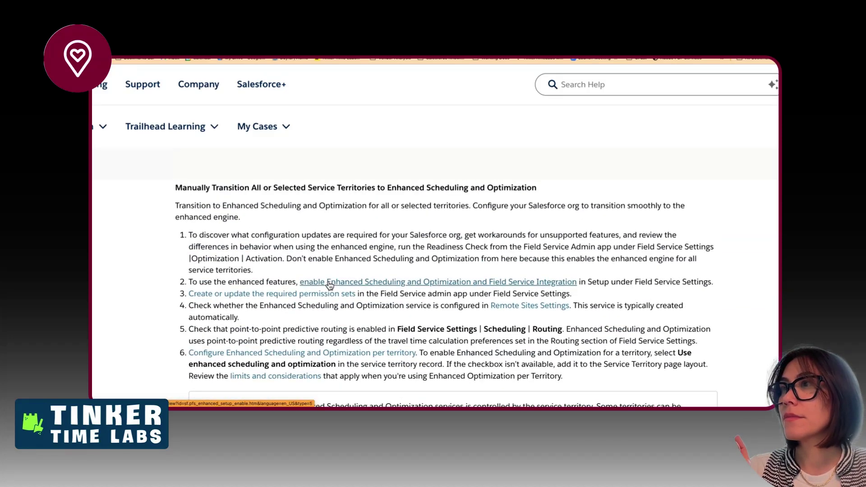
pyautogui.scroll(-1, 328, 285)
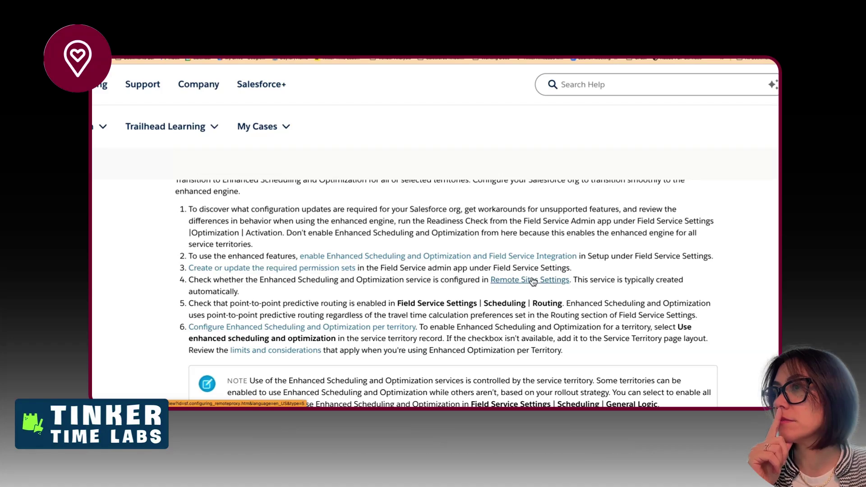
pyautogui.rightClick(339, 272)
pyautogui.click(357, 257)
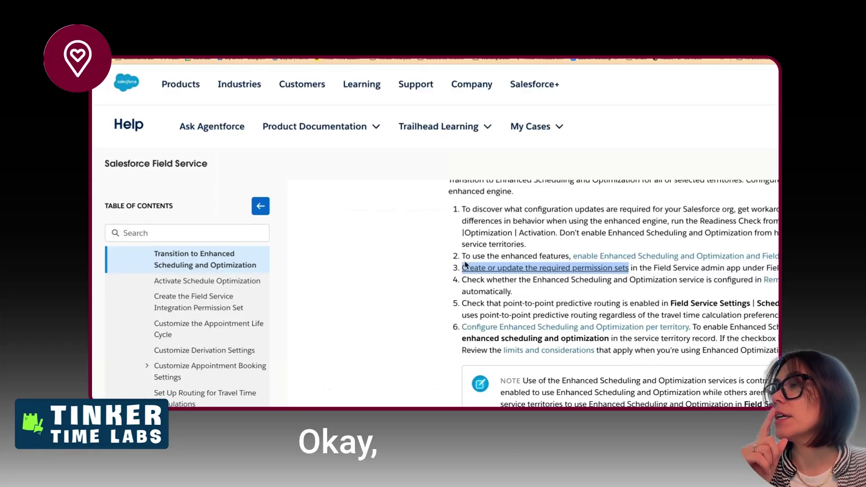
# - Open the 'Enable Enhanced Scheduling and Optimization' article in a new window
pyautogui.hscroll(6, 489, 272)
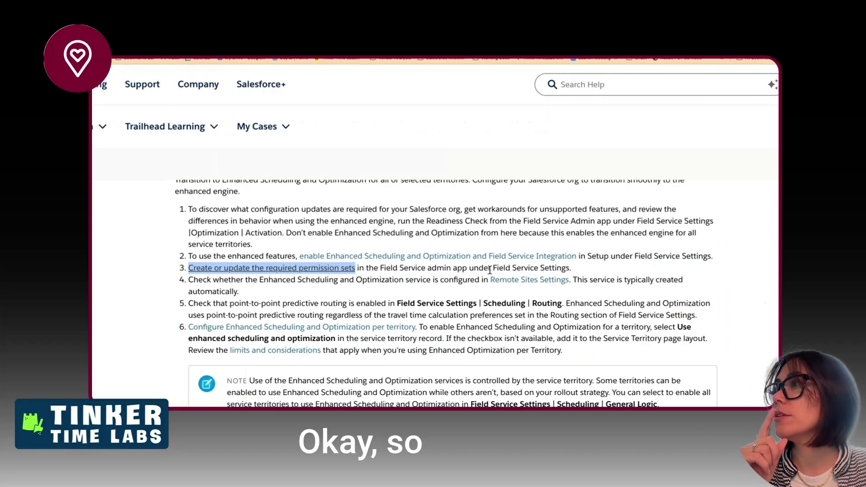
pyautogui.rightClick(417, 260)
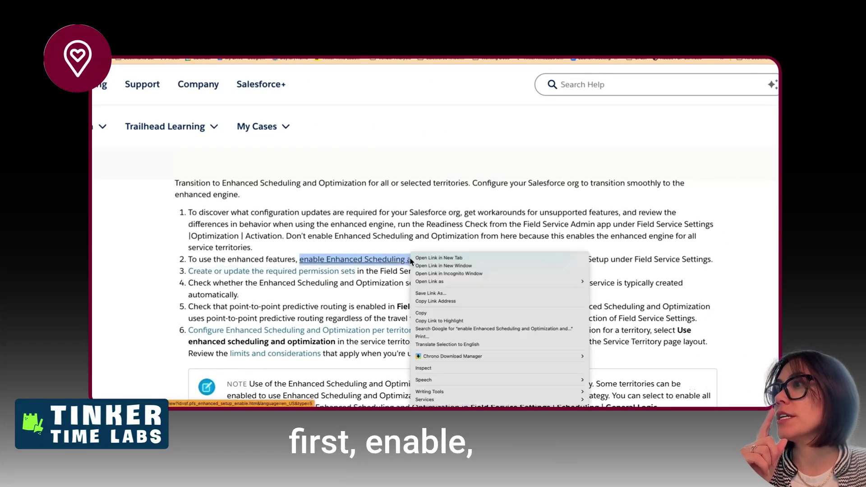
pyautogui.click(420, 265)
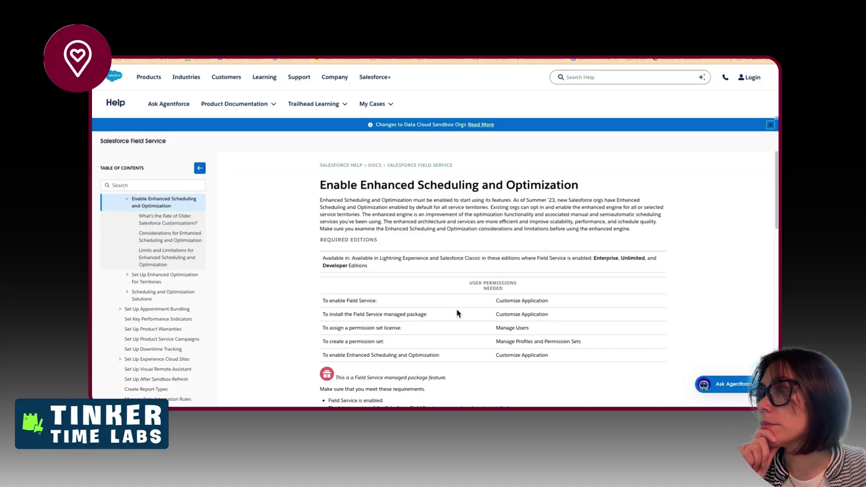
# - Read the Enable article's steps and settings screenshot, then return to the enablement checklist document
pyautogui.scroll(5, 457, 314)
pyautogui.scroll(-7, 456, 313)
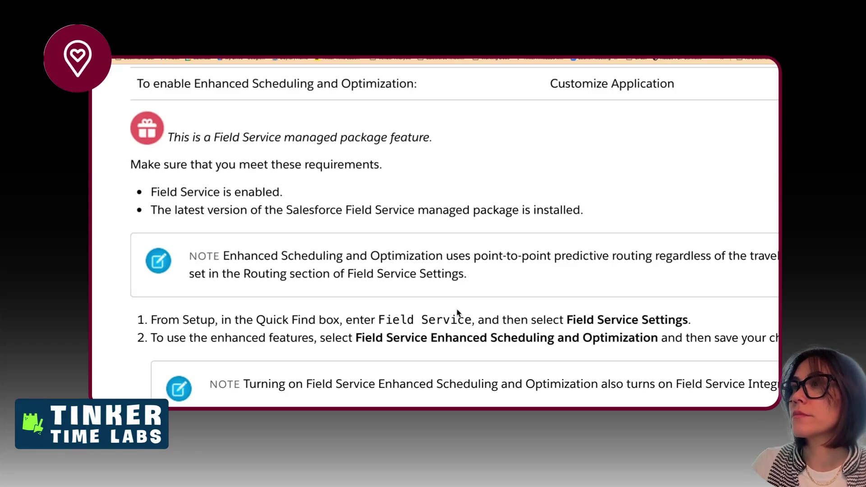
pyautogui.scroll(-2, 457, 312)
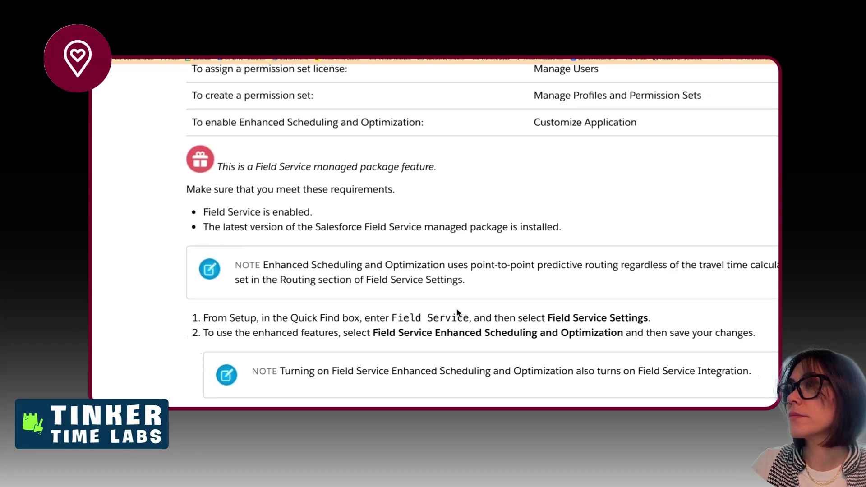
pyautogui.scroll(-4, 456, 312)
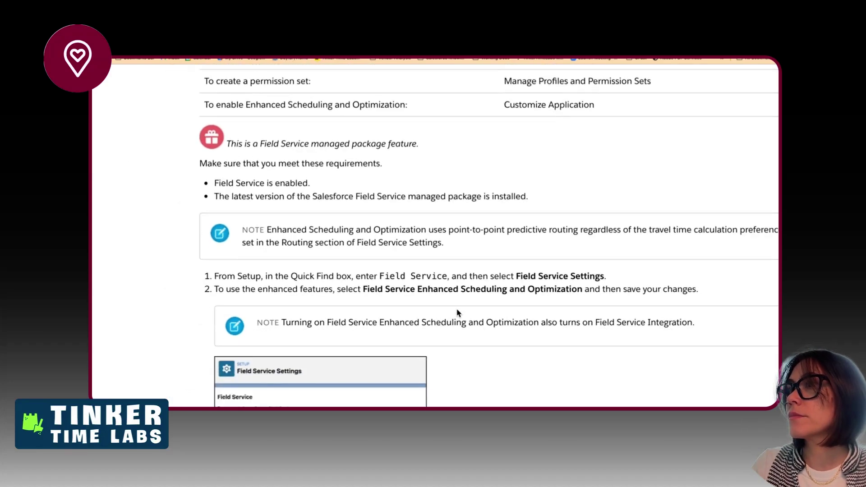
pyautogui.scroll(-2, 456, 312)
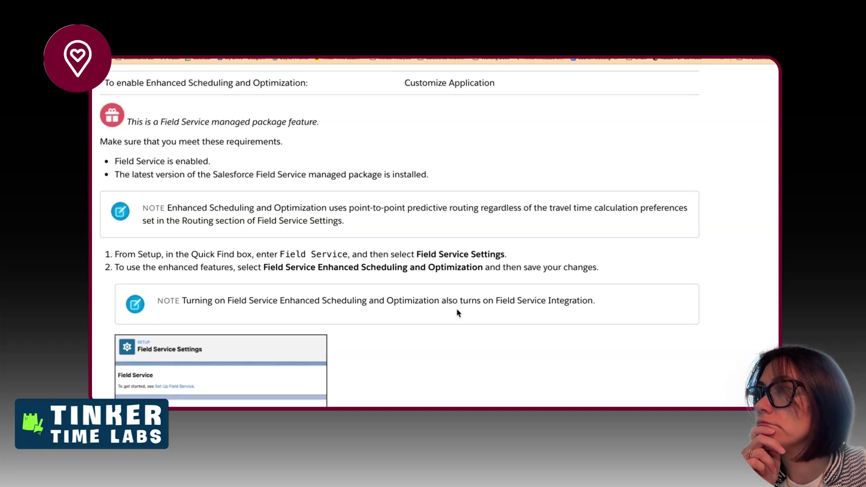
pyautogui.scroll(-5, 457, 312)
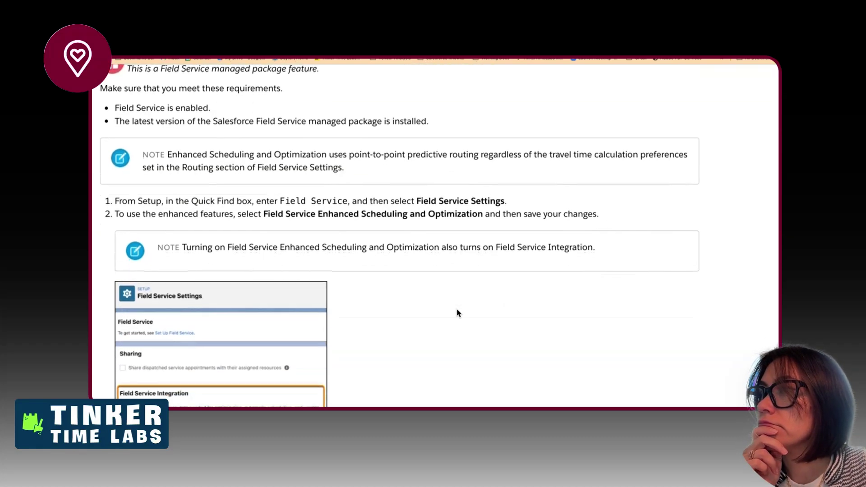
pyautogui.scroll(-2, 457, 312)
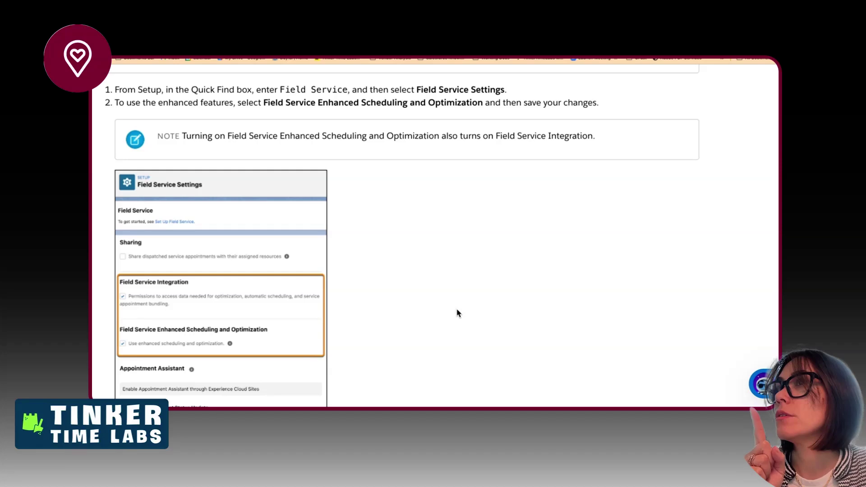
pyautogui.scroll(-5, 457, 313)
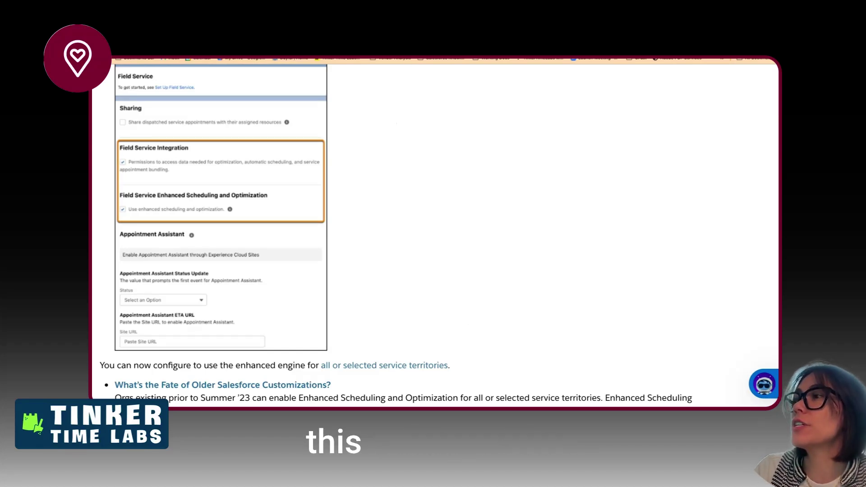
pyautogui.click(250, 59)
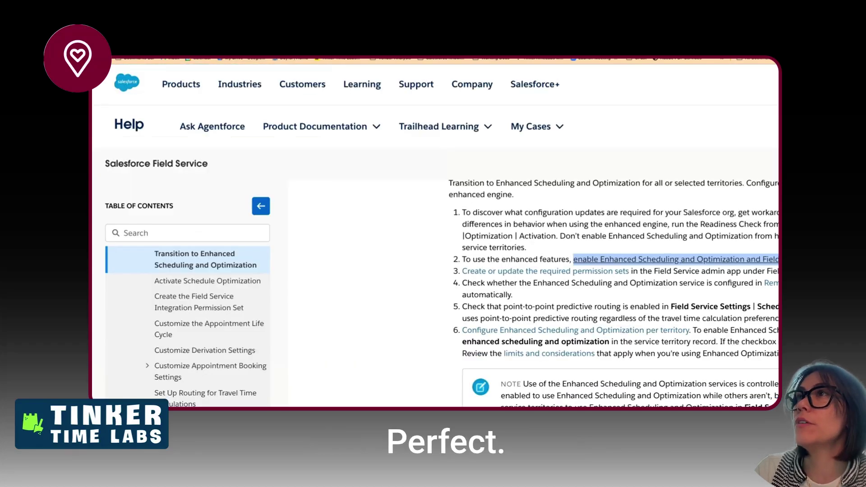
pyautogui.click(270, 59)
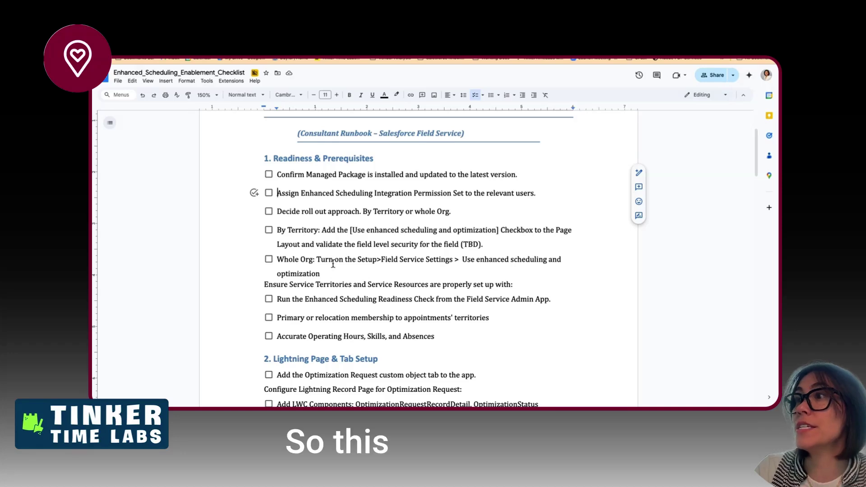
# - Move the Field Service Settings step out of Whole Org to become checklist item two
pyautogui.moveTo(322, 274); pyautogui.dragTo(318, 264)
pyautogui.hotkey('ctrl', 'c')
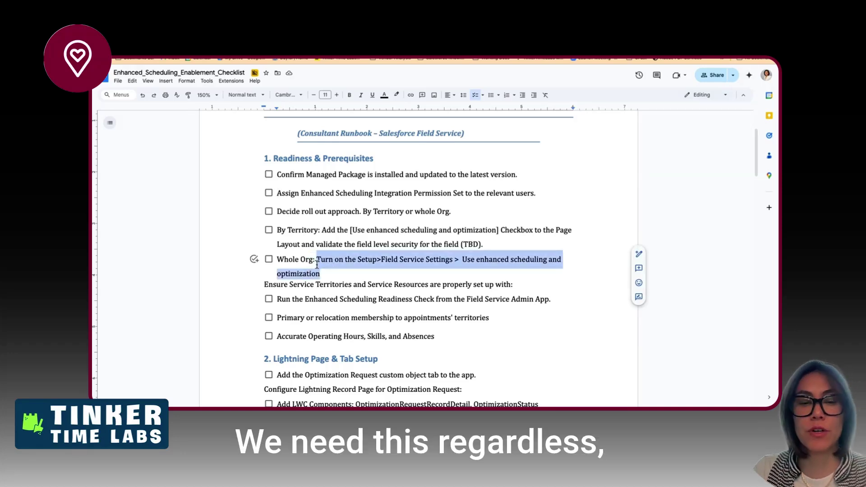
pyautogui.press('BackSpace')
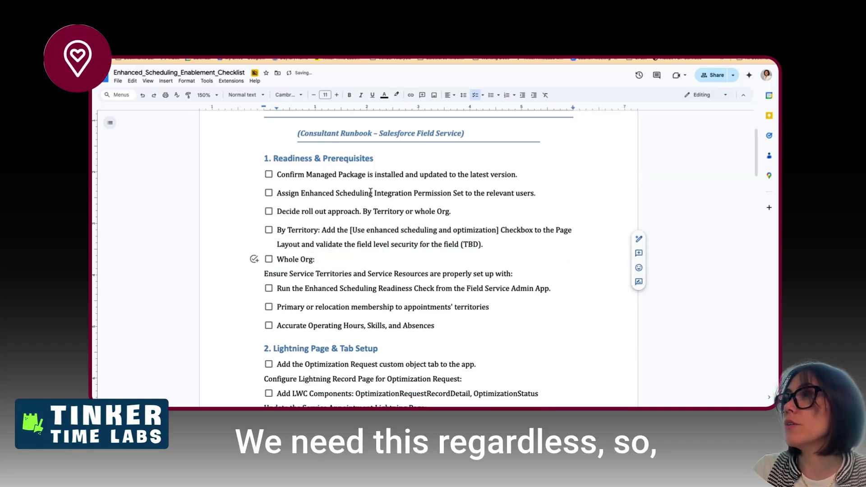
pyautogui.click(520, 174)
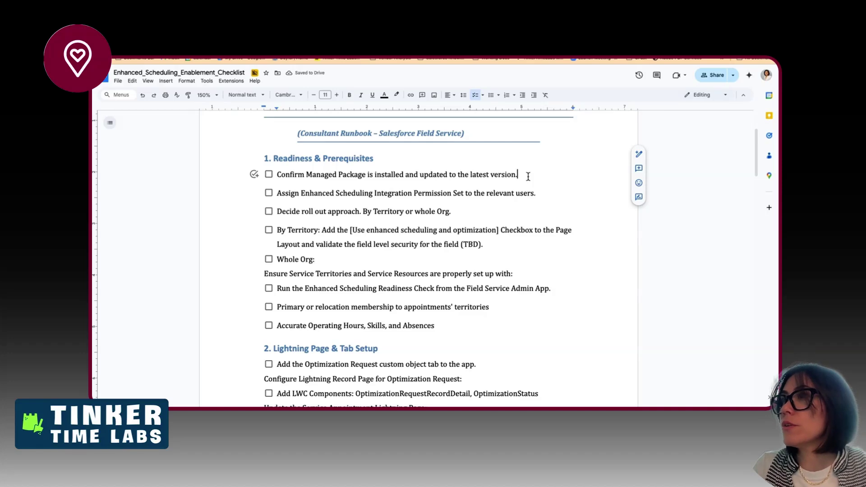
pyautogui.press('Return')
pyautogui.hotkey('ctrl', 'v')
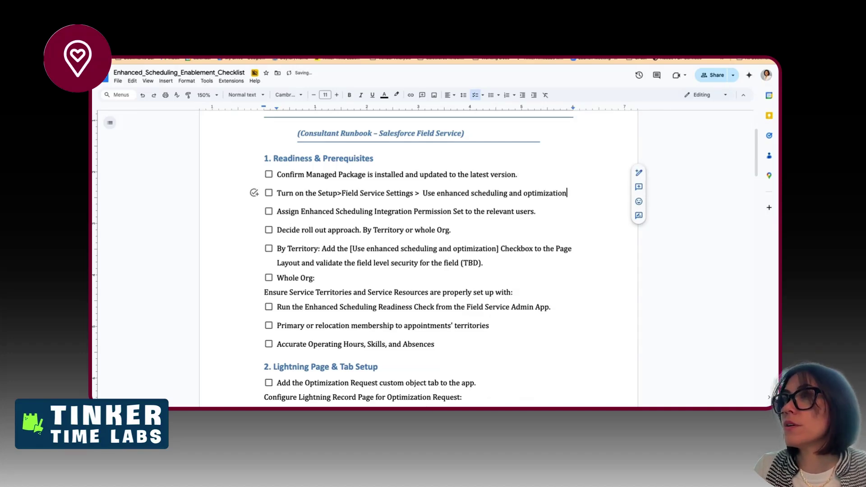
# - Reword item two so 'Turn on the' becomes 'Enable in'
pyautogui.press('Up')
pyautogui.press('Right')
pyautogui.press('Right')
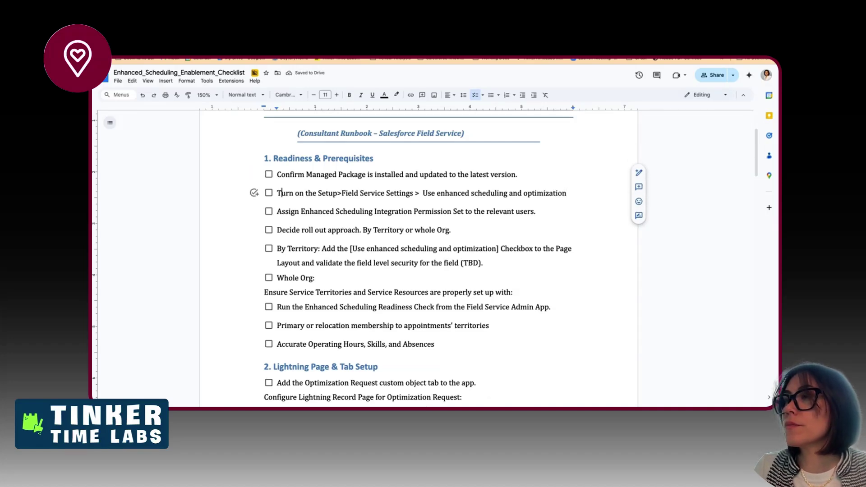
pyautogui.hotkey('shift', 'alt', 'Right')
pyautogui.hotkey('shift', 'alt', 'Right')
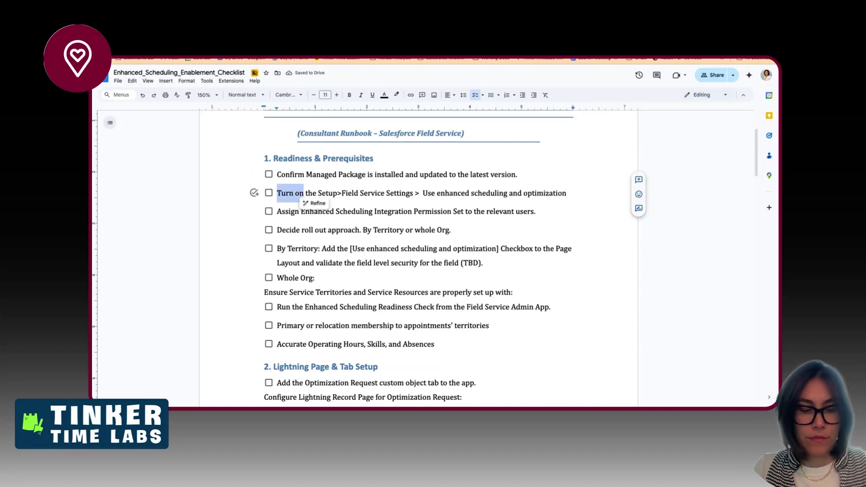
pyautogui.write('Enable')
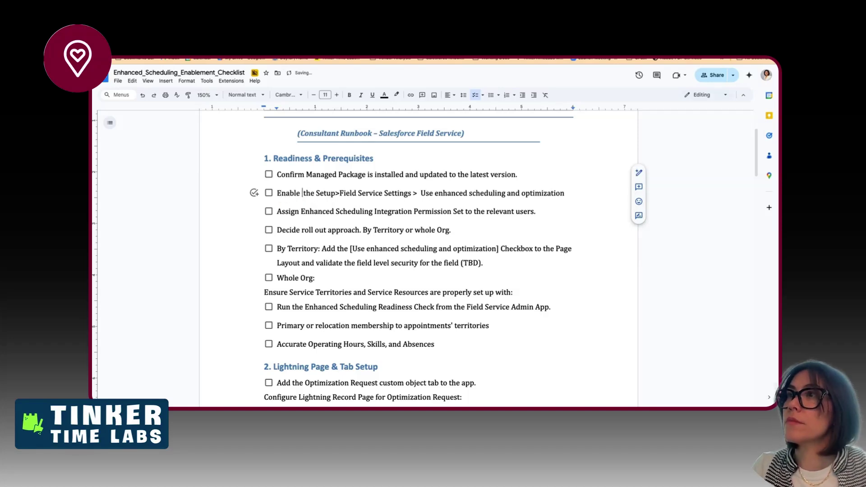
pyautogui.hotkey('shift', 'alt', 'Right')
pyautogui.press('BackSpace')
pyautogui.write('in')
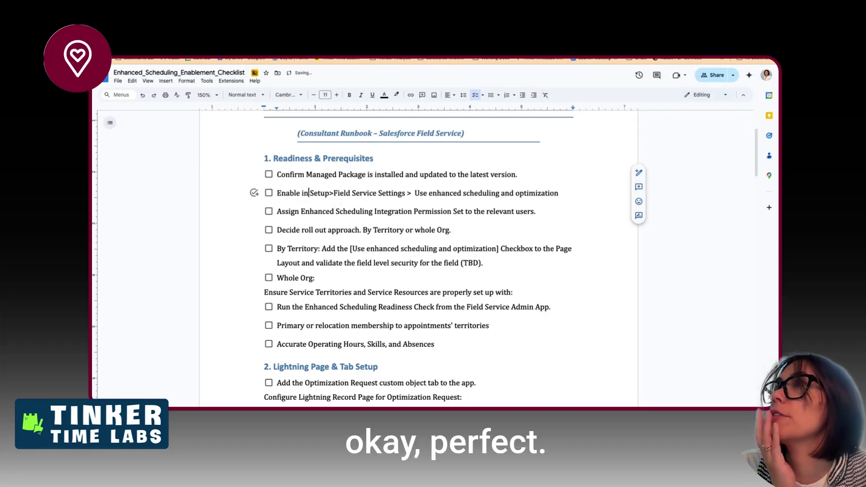
pyautogui.click(401, 28)
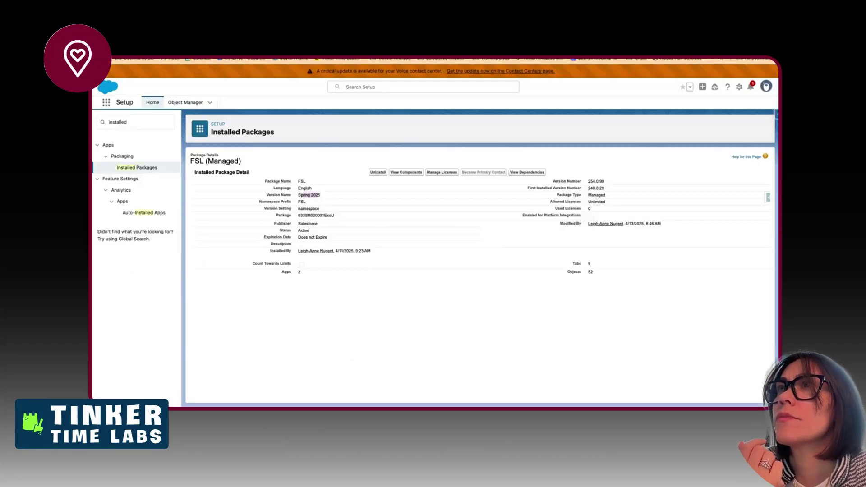
# - Search Setup's Quick Find for 'fie' and open Field Service Settings
pyautogui.click(140, 119)
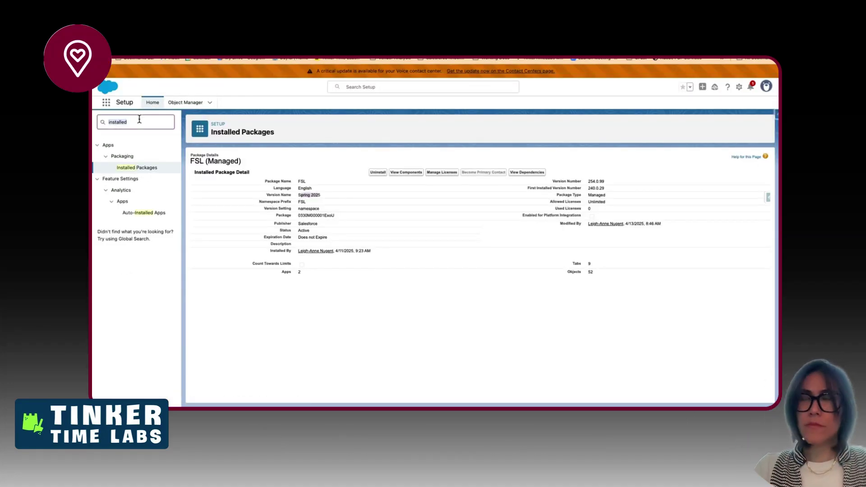
pyautogui.write('field service set')
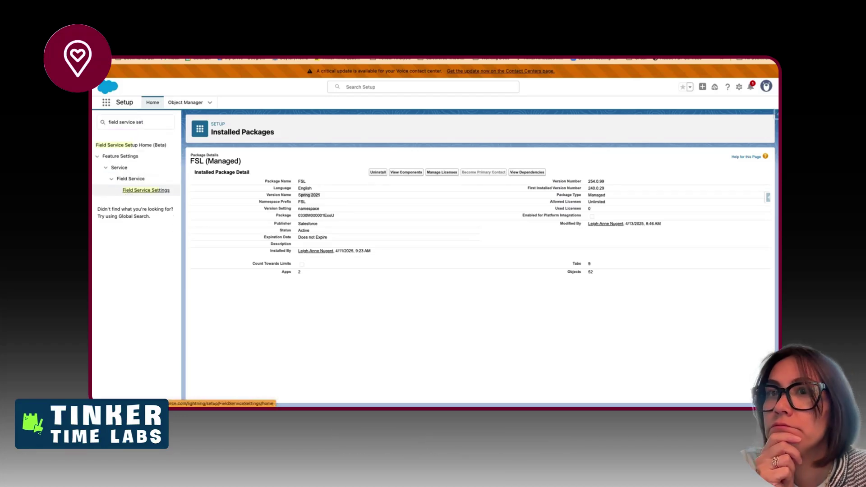
pyautogui.click(131, 191)
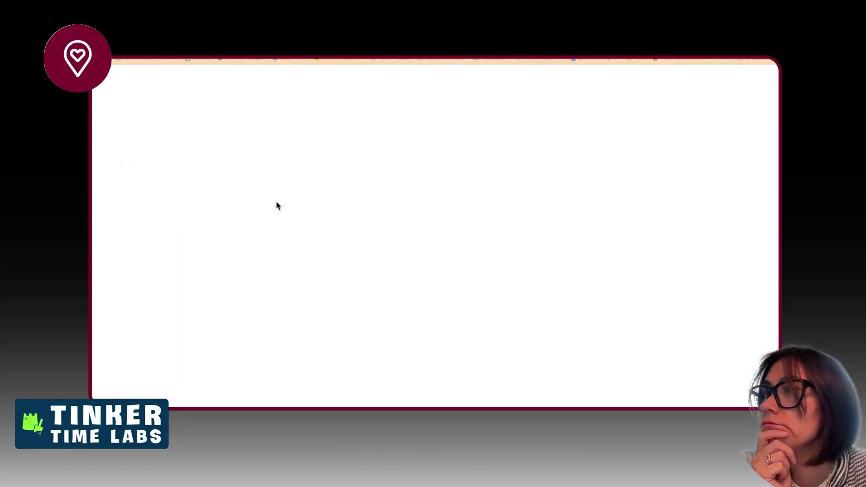
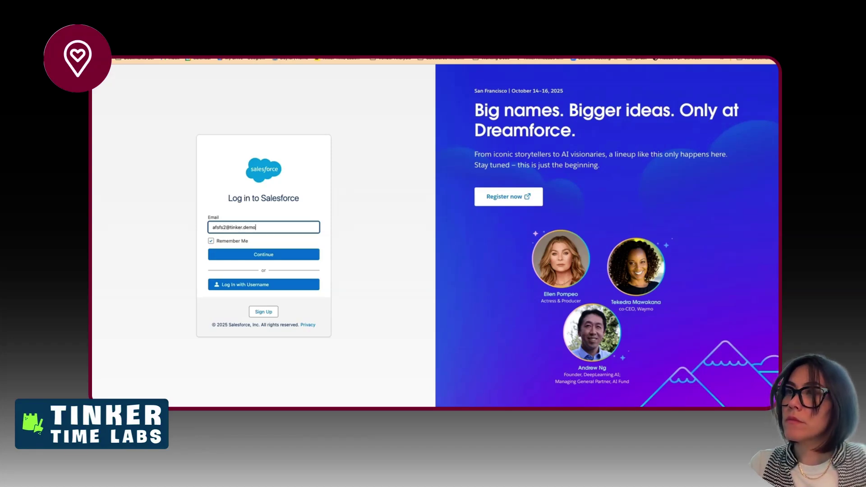
# - Sign in to the Salesforce demo org using its username and password
pyautogui.press('Return')
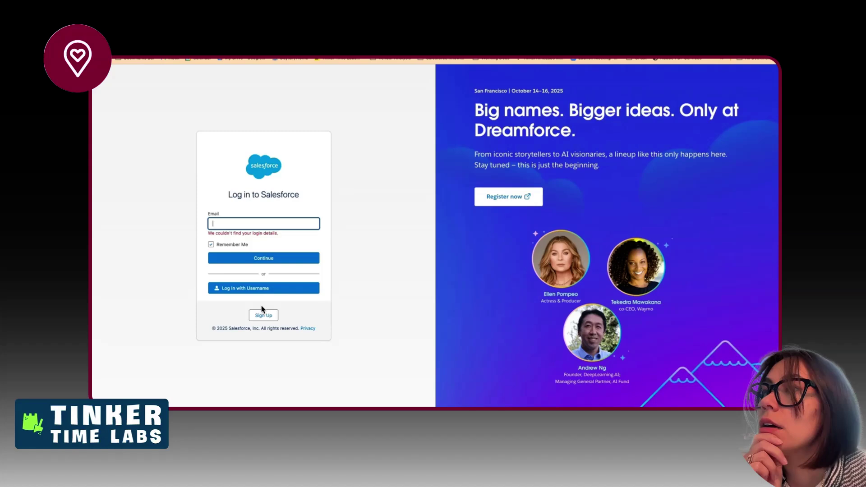
pyautogui.click(263, 288)
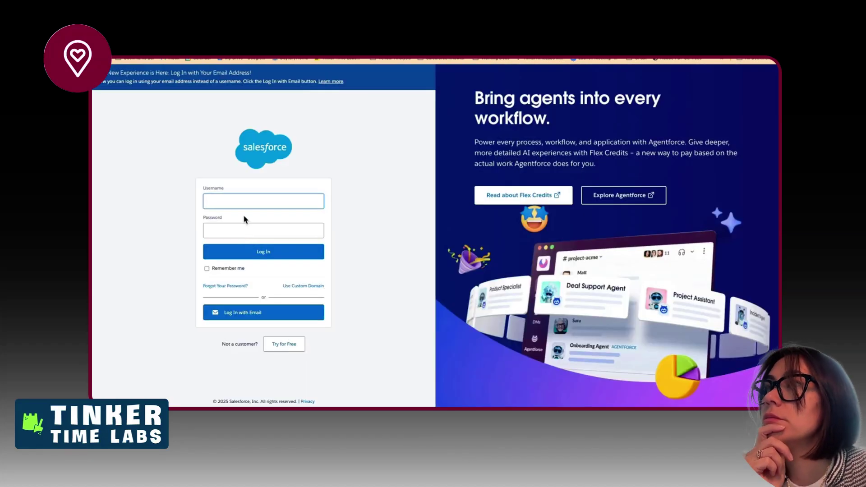
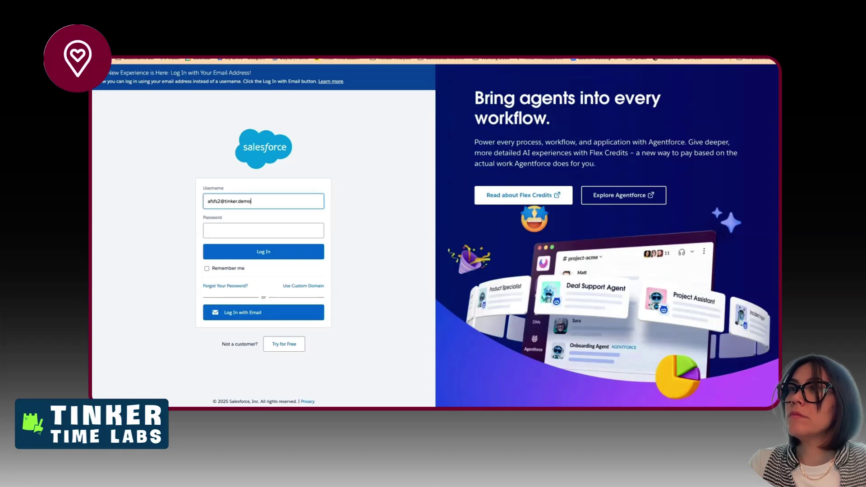
pyautogui.press('Tab')
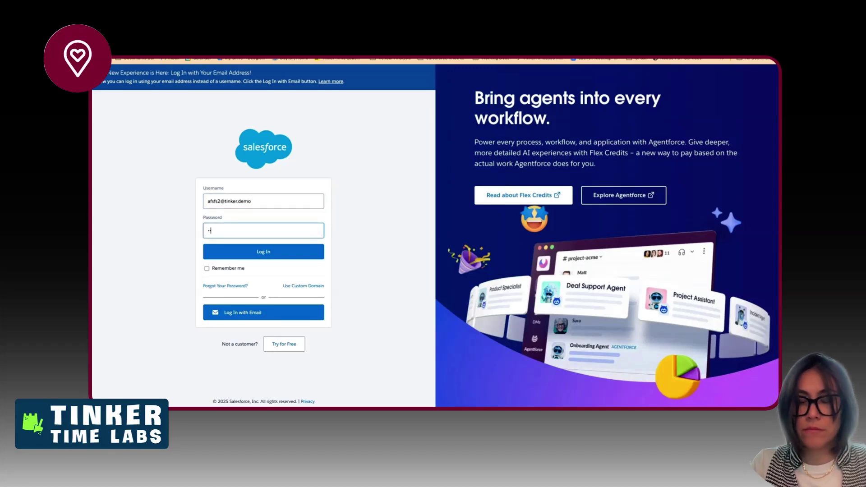
pyautogui.write('••••••••••')
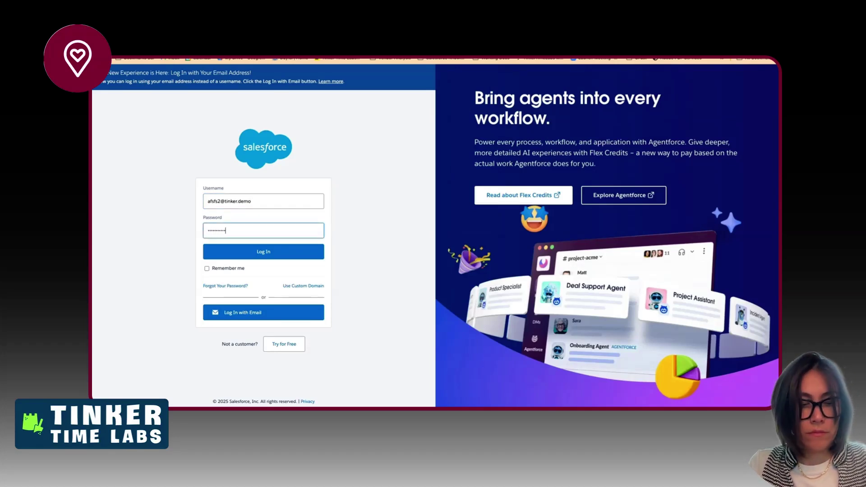
pyautogui.press('Return')
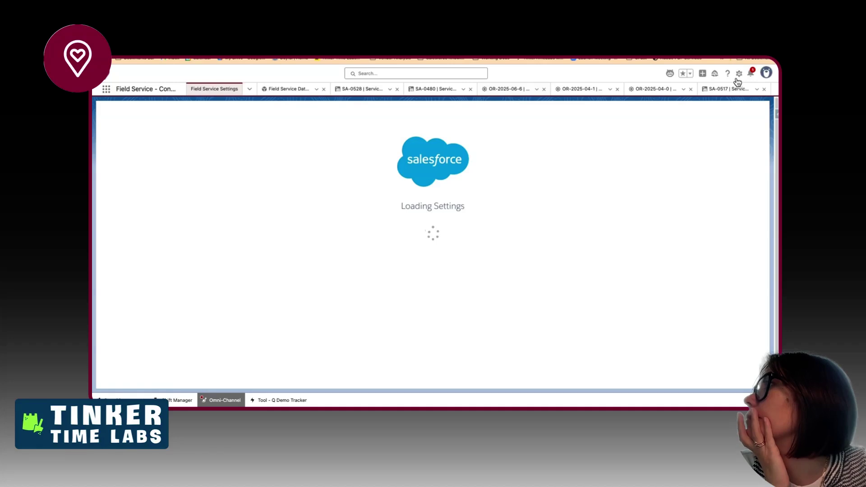
# - In Setup's Field Service Settings, tick 'Use enhanced scheduling and optimization' and save
pyautogui.click(739, 75)
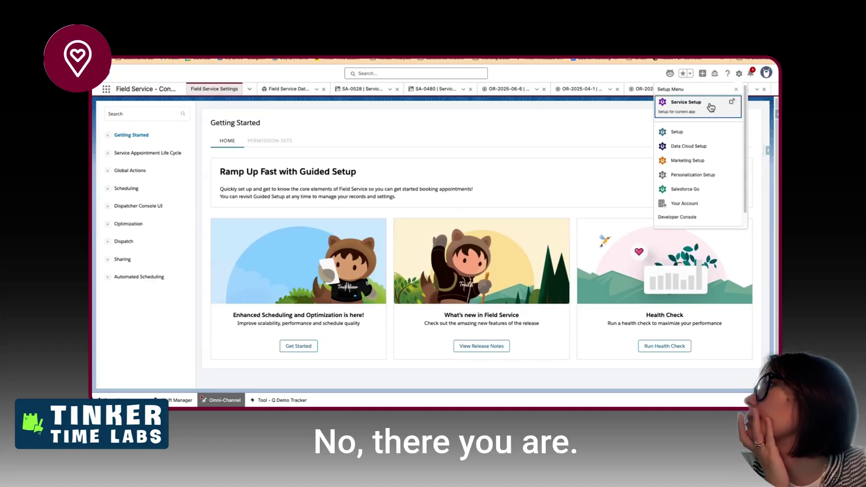
pyautogui.click(726, 132)
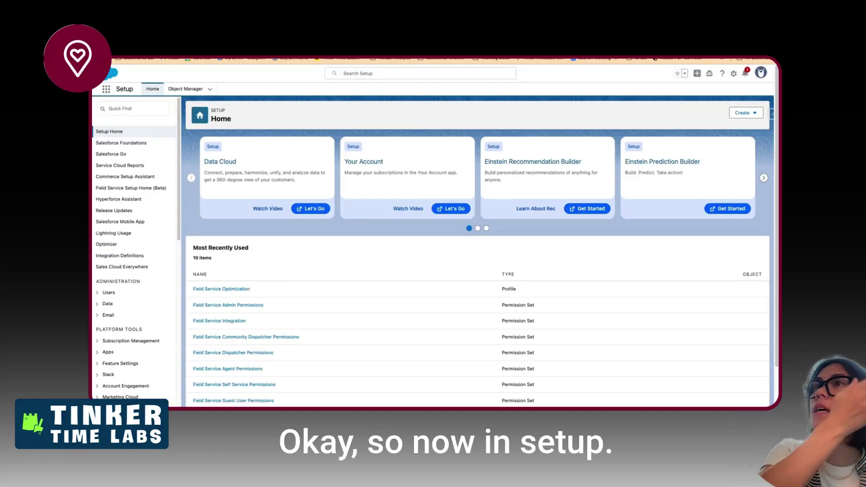
pyautogui.click(116, 109)
pyautogui.write('field se')
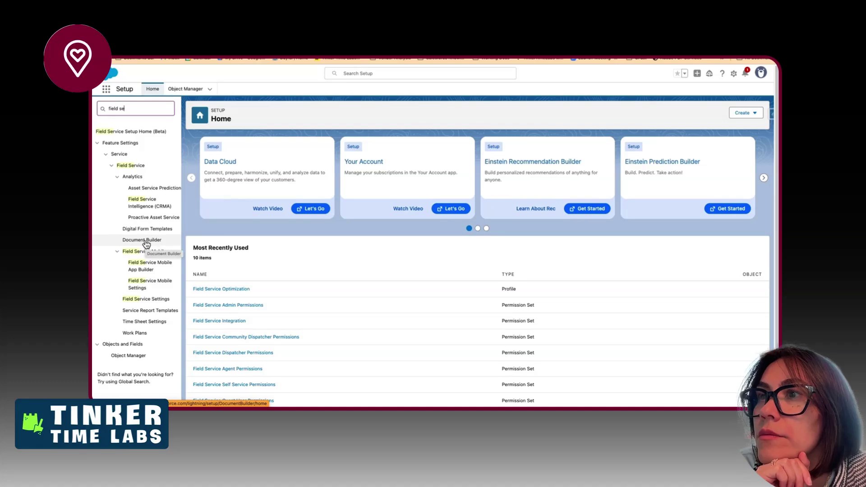
pyautogui.click(146, 299)
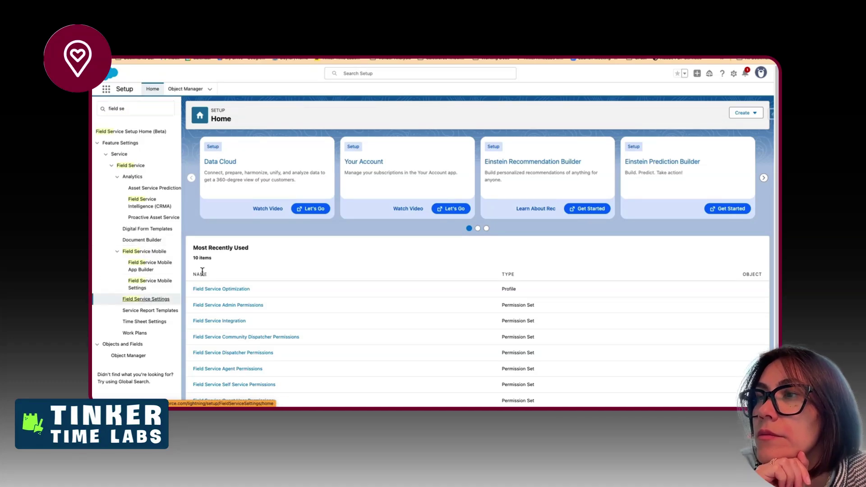
pyautogui.scroll(-8, 266, 270)
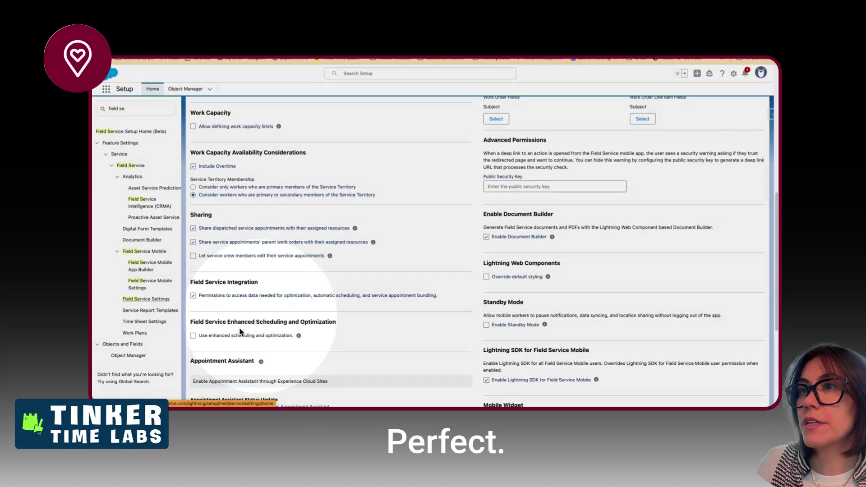
pyautogui.click(193, 336)
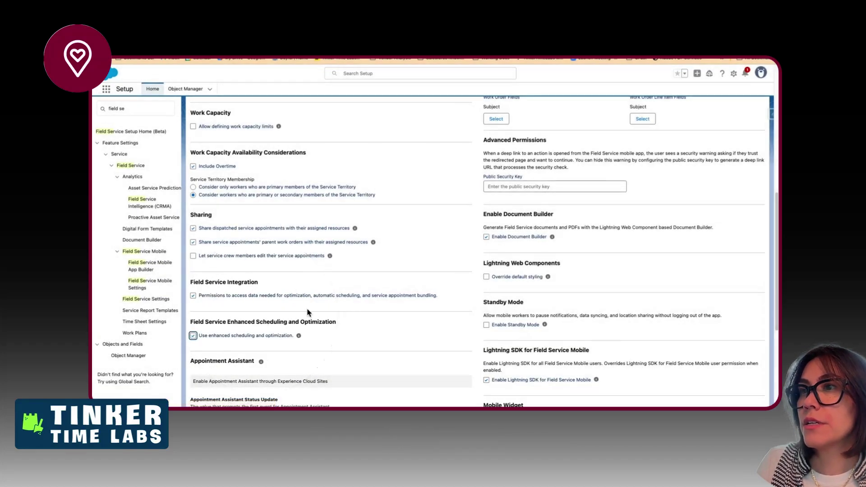
pyautogui.scroll(-5, 361, 304)
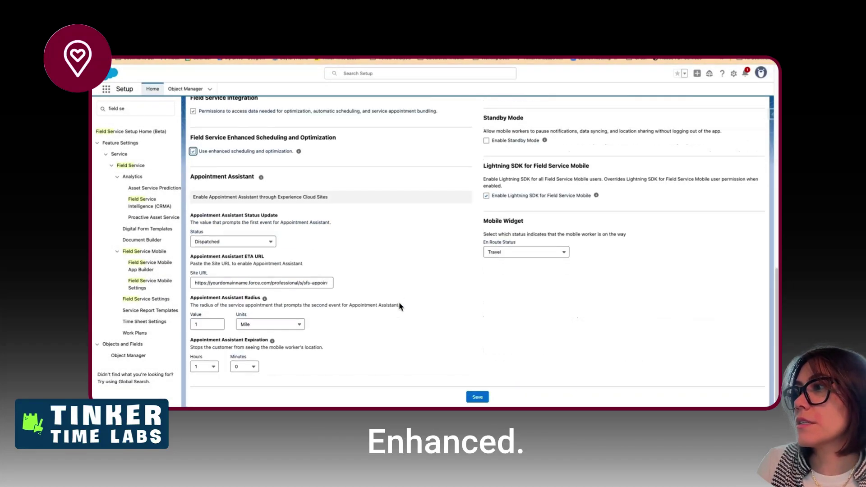
pyautogui.click(473, 399)
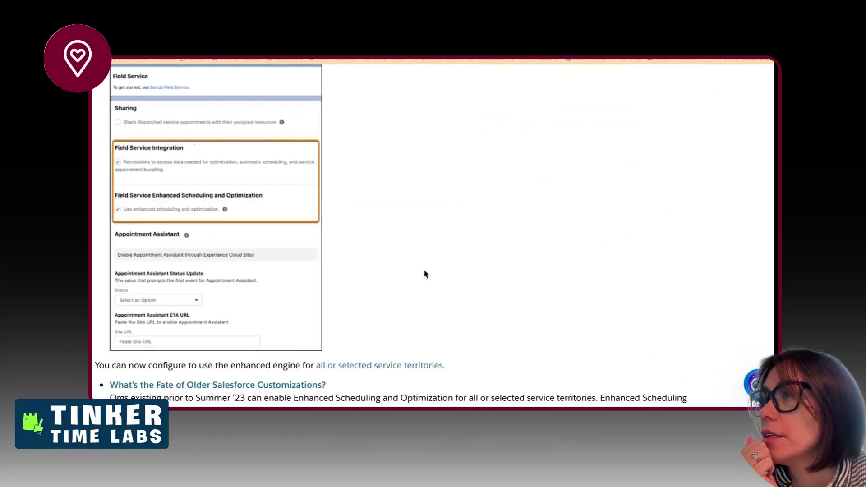
# - Read through the enhanced scheduling setup help article
pyautogui.scroll(-4, 424, 275)
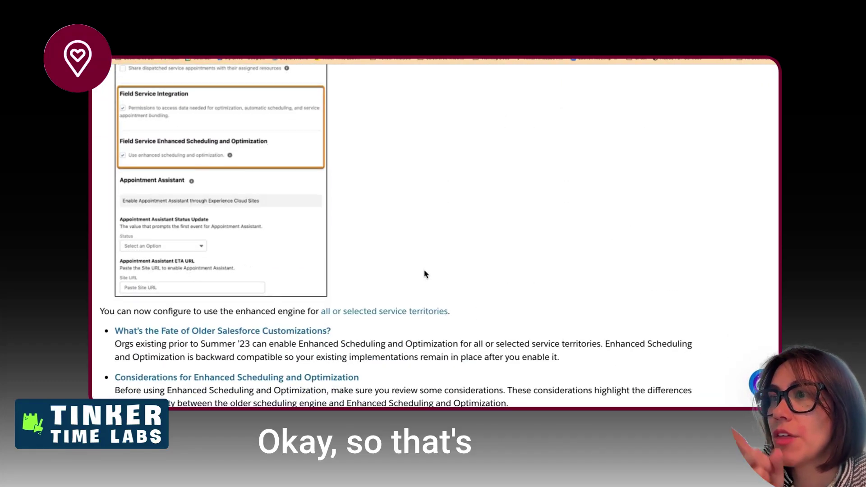
pyautogui.scroll(-4, 424, 274)
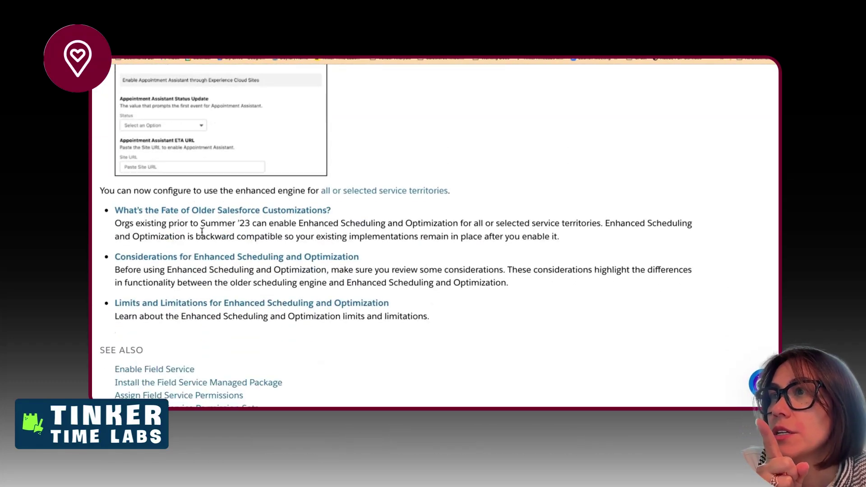
pyautogui.moveTo(210, 224); pyautogui.dragTo(215, 231)
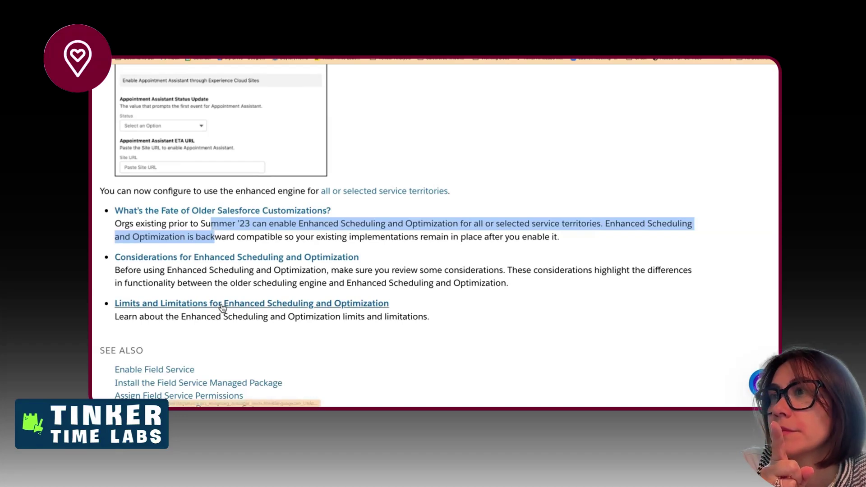
pyautogui.scroll(-2, 222, 306)
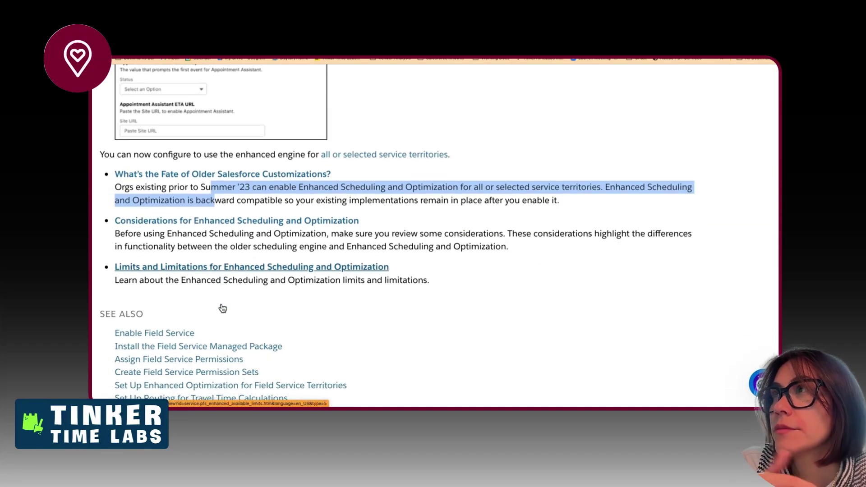
pyautogui.scroll(1, 223, 308)
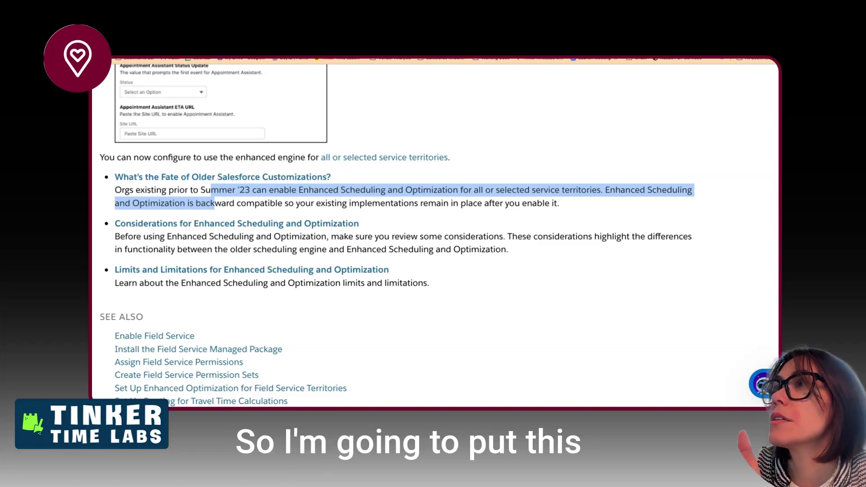
# - Paste the article link on a new line beneath the Confirm Managed Package item
pyautogui.click(329, 30)
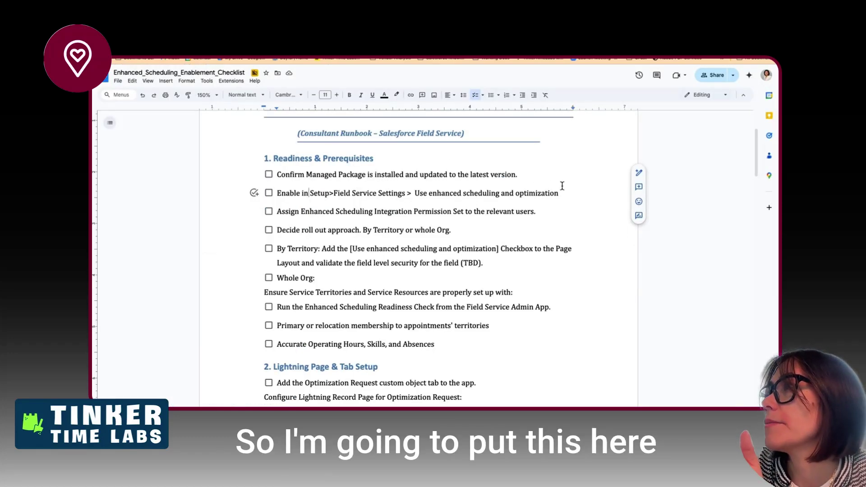
pyautogui.click(553, 174)
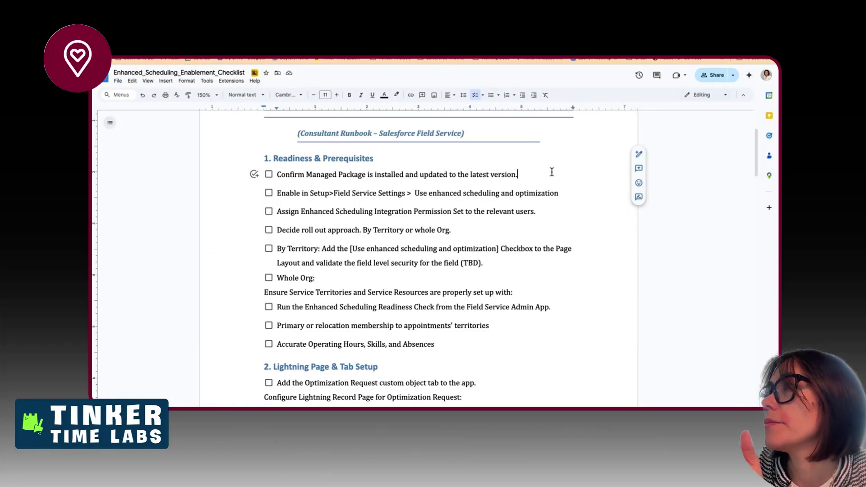
pyautogui.hotkey('shift', 'Return')
pyautogui.write('https://help.salesforce.com/s/articleView?id=service.pfs_enhanced_setup_enable.htm&type=5')
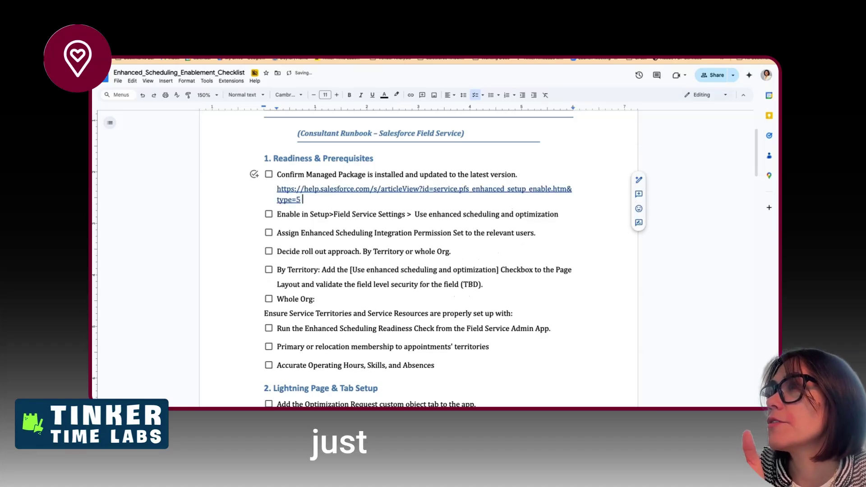
pyautogui.doubleClick(538, 234)
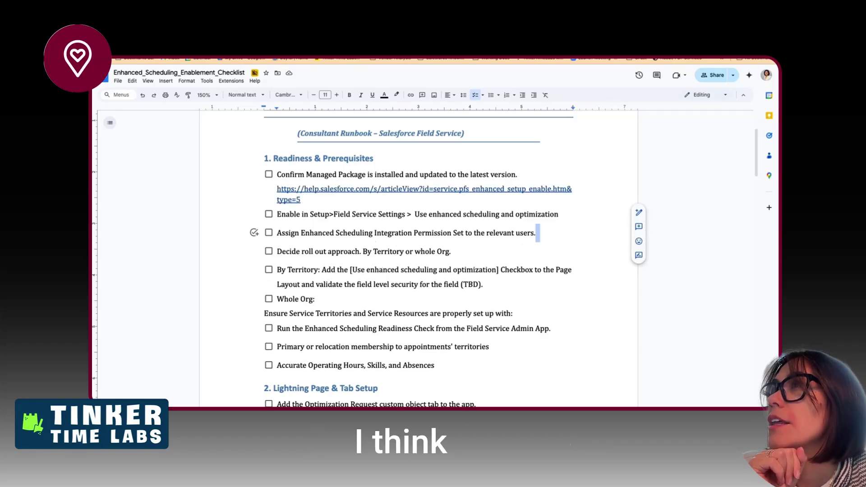
pyautogui.click(343, 33)
# - Open the Field Service Integration permission set help article
pyautogui.hscroll(8, 458, 266)
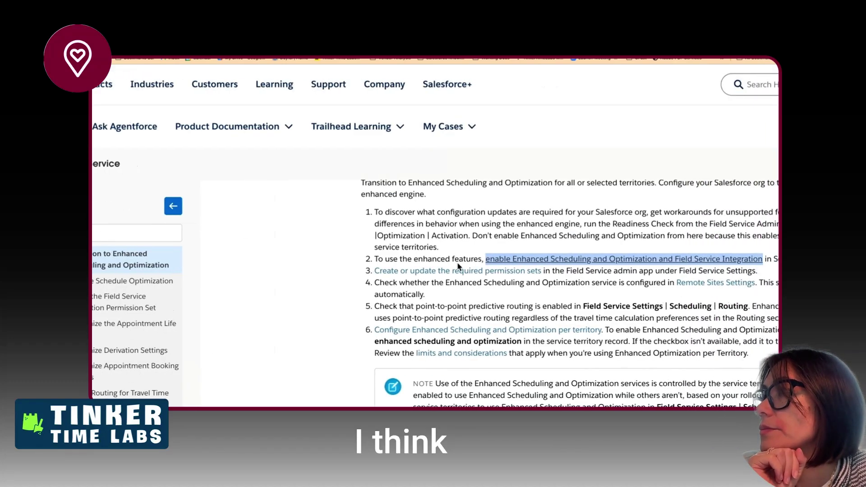
pyautogui.hscroll(-1, 459, 266)
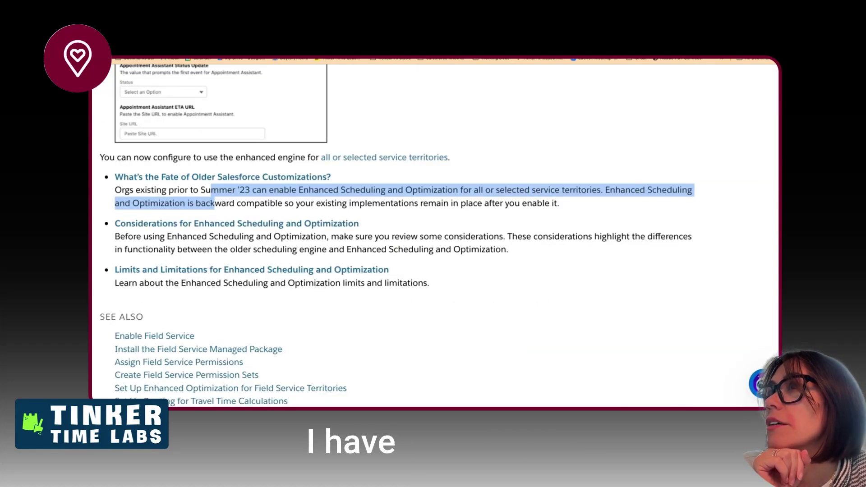
pyautogui.click(336, 29)
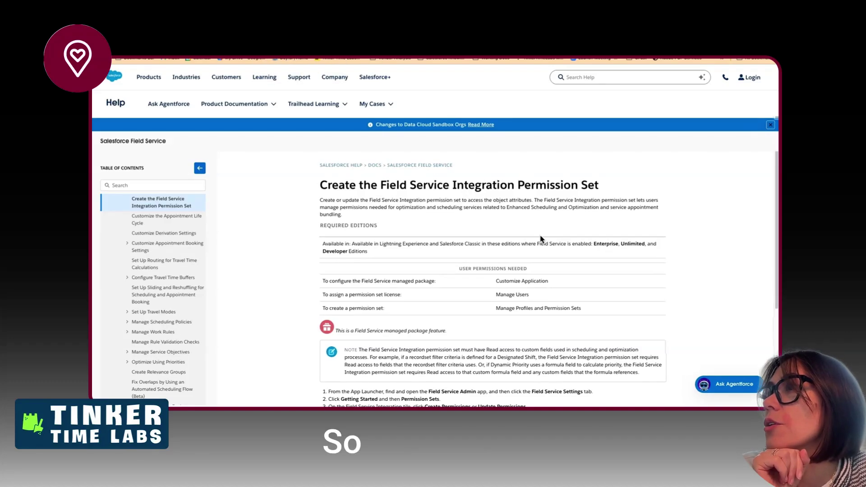
pyautogui.scroll(3, 541, 239)
pyautogui.hscroll(2, 540, 240)
pyautogui.scroll(-2, 540, 240)
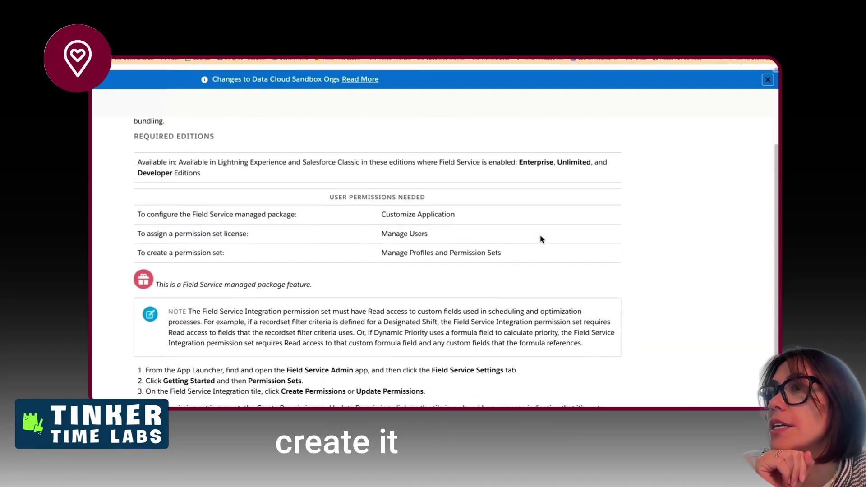
pyautogui.scroll(-1, 541, 240)
# - Read the article's note on required read access, then return to the checklist
pyautogui.moveTo(385, 263); pyautogui.dragTo(407, 292)
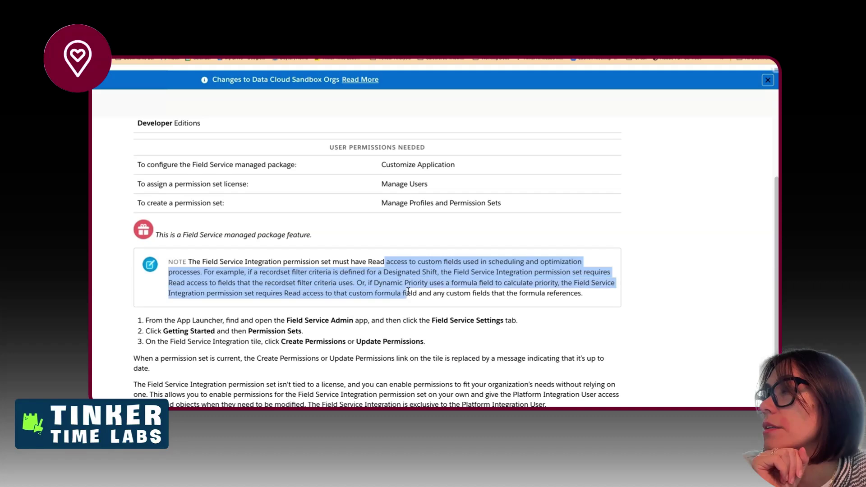
pyautogui.scroll(-1, 368, 317)
pyautogui.moveTo(332, 277); pyautogui.dragTo(339, 290)
pyautogui.scroll(-1, 339, 291)
pyautogui.moveTo(241, 274); pyautogui.dragTo(426, 276)
pyautogui.scroll(-1, 326, 323)
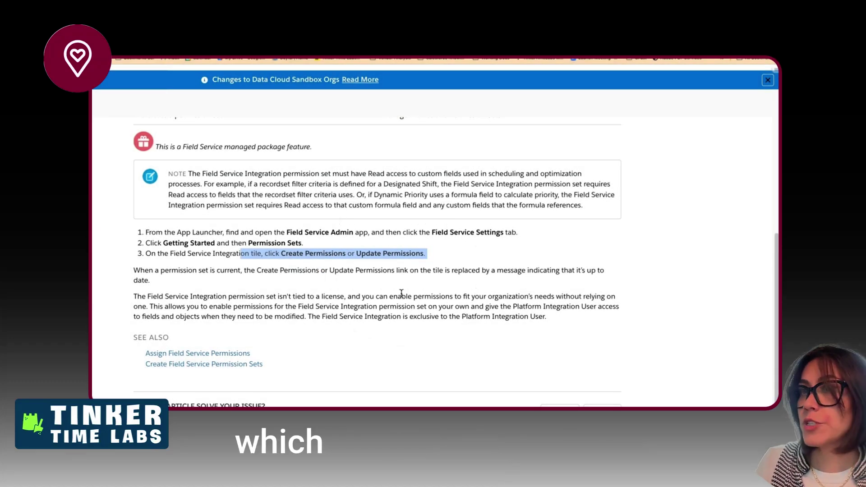
pyautogui.click(401, 294)
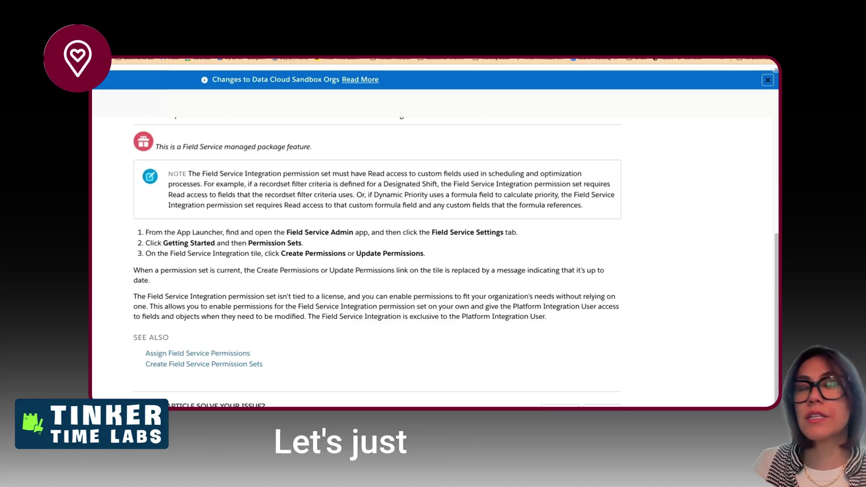
pyautogui.click(298, 58)
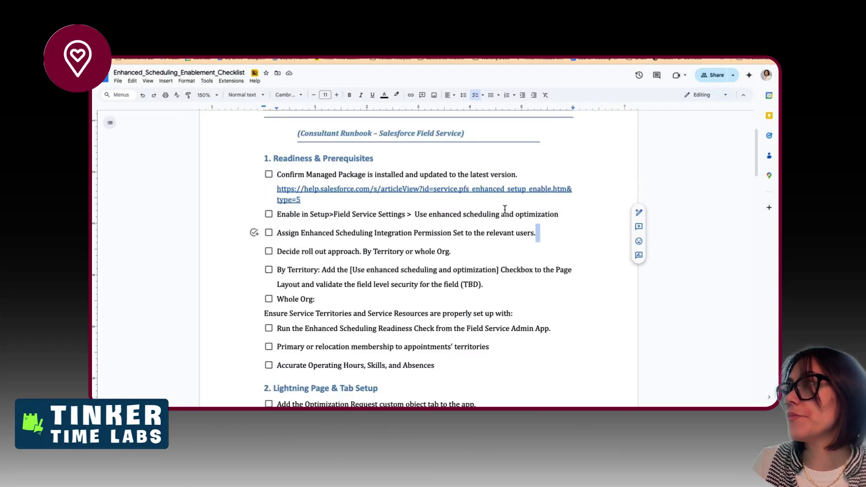
# - Change 'Assign' to 'Create/Update' in the permission set item and drop ' to the relevant users'
pyautogui.doubleClick(287, 234)
pyautogui.write('Create')
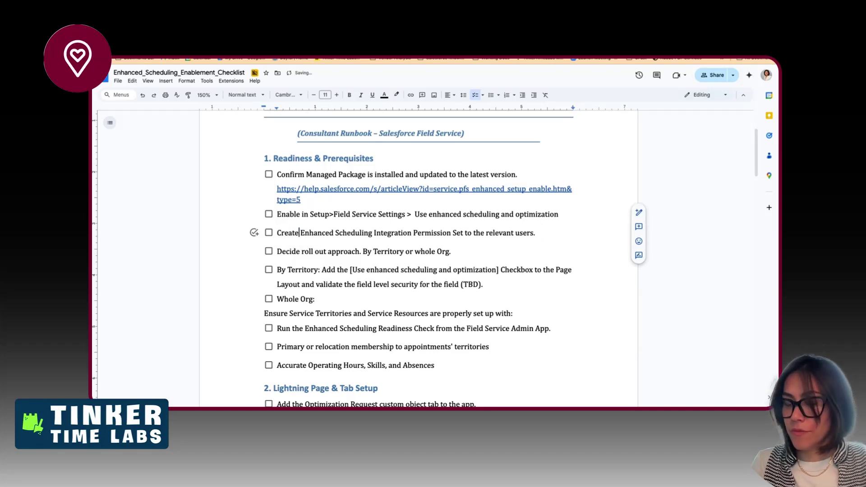
pyautogui.write('/Update')
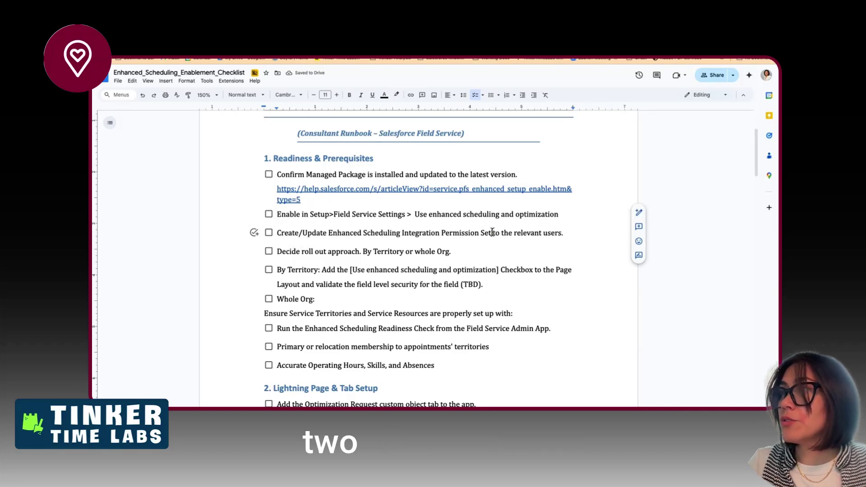
pyautogui.moveTo(491, 232); pyautogui.dragTo(561, 234)
pyautogui.press('BackSpace')
# - Add a period after 'optimization' and paste the permission set article link under the item
pyautogui.click(573, 214)
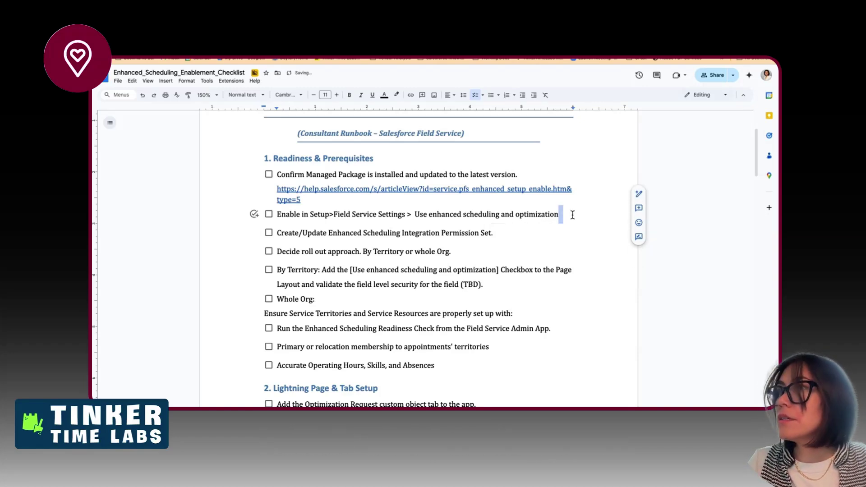
pyautogui.press('Left')
pyautogui.write('.')
pyautogui.press('Down')
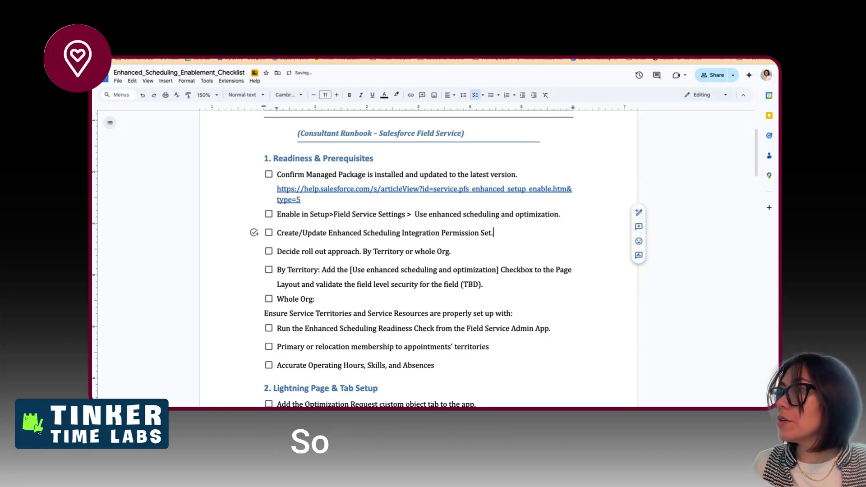
pyautogui.hotkey('shift', 'Return')
pyautogui.write('https://help.salesforce.com/s/articleView?id=service.pfs_enhanced_setup_fs_integration_perm_set.htm&type=5')
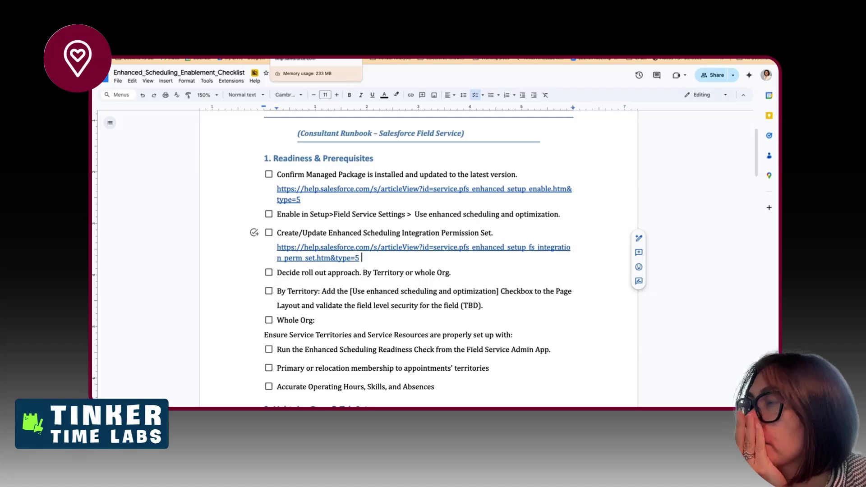
# - Open the Remote Sites Settings link from the enhanced scheduling article in a new tab
pyautogui.click(294, 59)
pyautogui.scroll(-1, 328, 207)
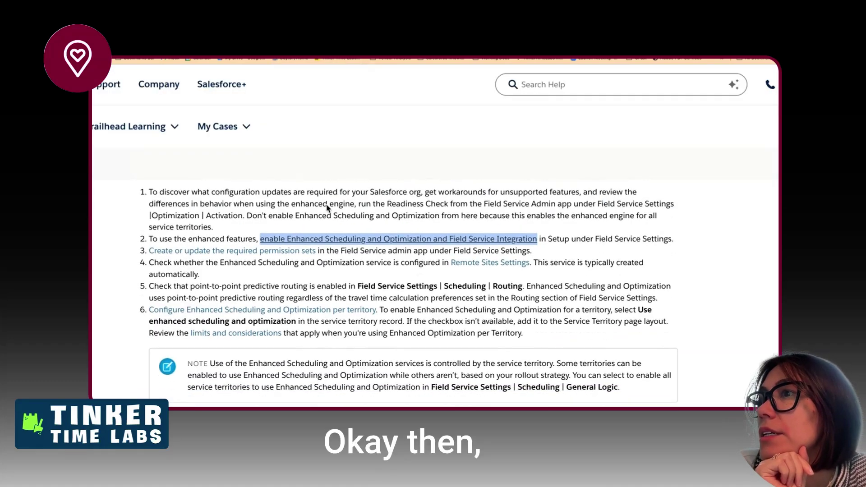
pyautogui.moveTo(359, 252); pyautogui.dragTo(359, 263)
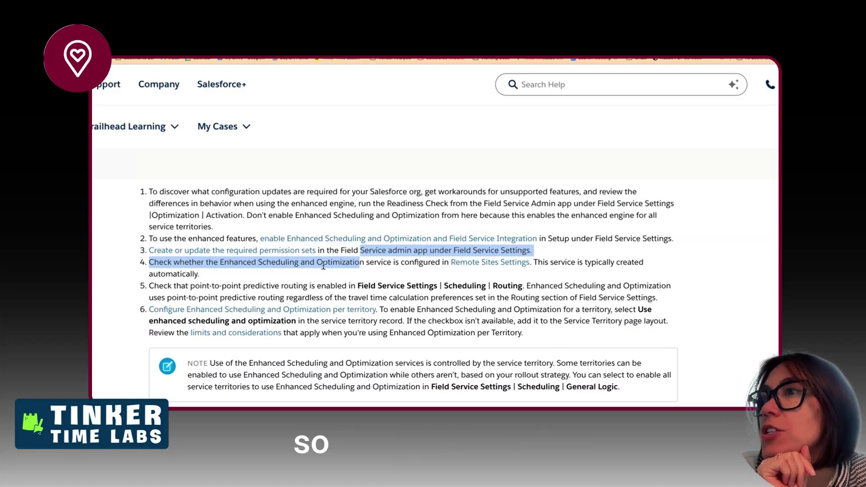
pyautogui.rightClick(469, 260)
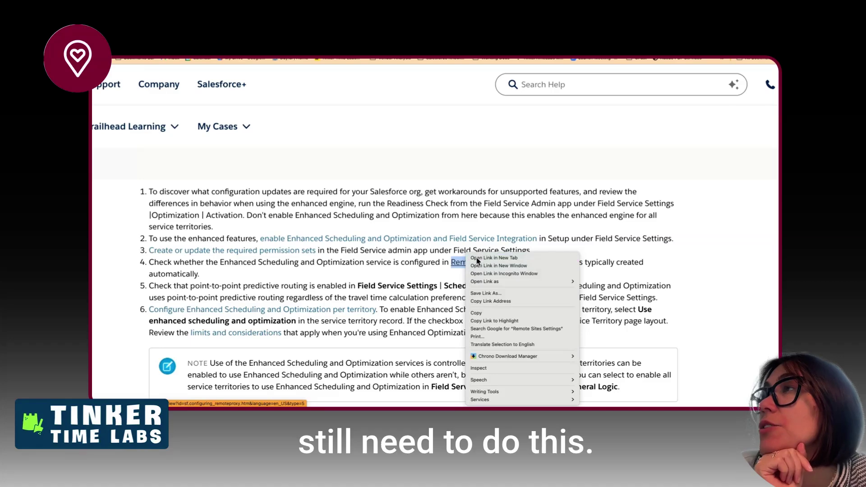
pyautogui.click(477, 260)
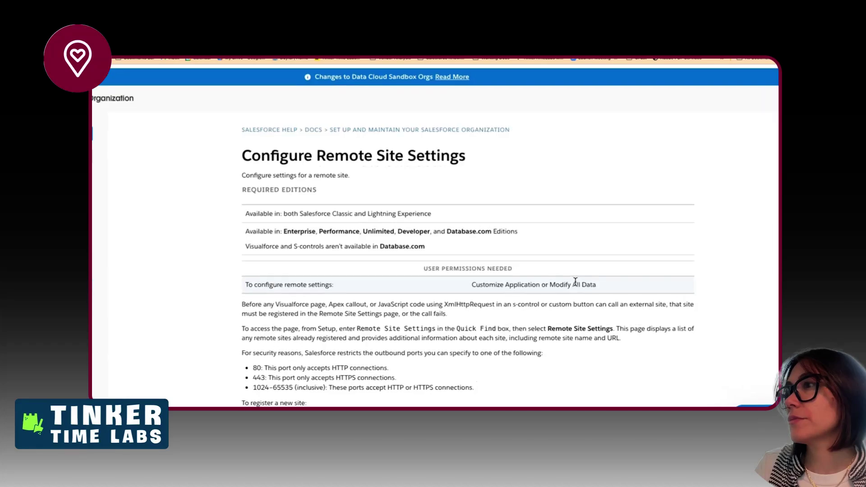
# - Read through the Configure Remote Site Settings article
pyautogui.scroll(2, 576, 282)
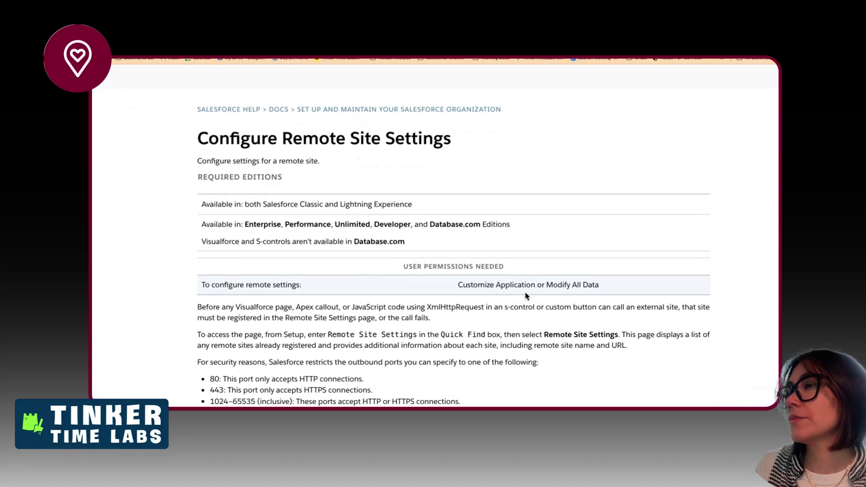
pyautogui.scroll(-3, 528, 296)
pyautogui.moveTo(486, 275); pyautogui.dragTo(490, 285)
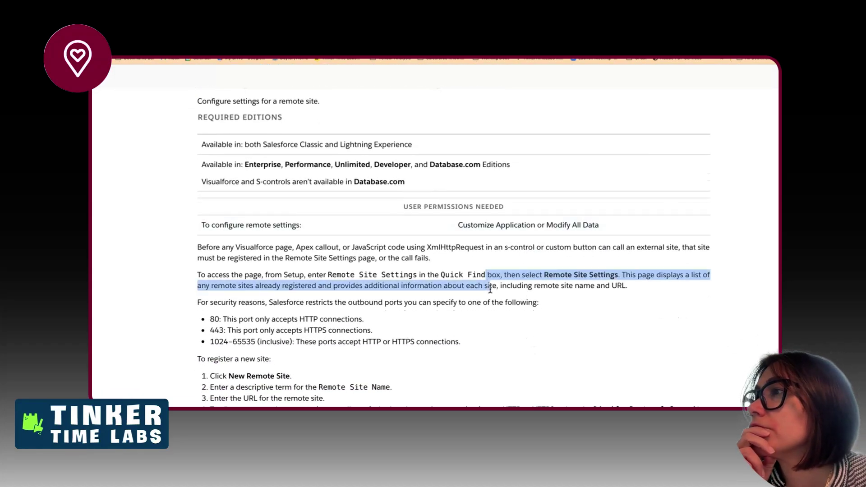
pyautogui.scroll(-3, 438, 341)
pyautogui.scroll(-3, 438, 348)
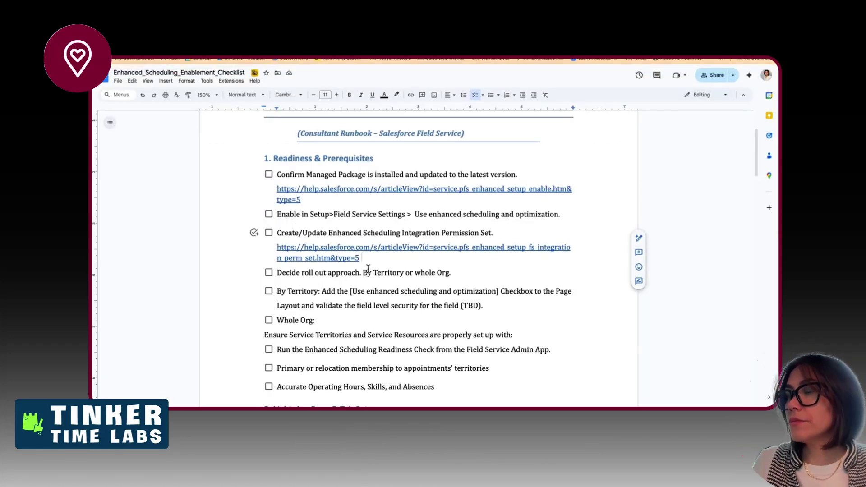
# - Add a 'Verify Remote Site Settings' checklist item with the remote site article link beneath it
pyautogui.press('Return')
pyautogui.write('Verif')
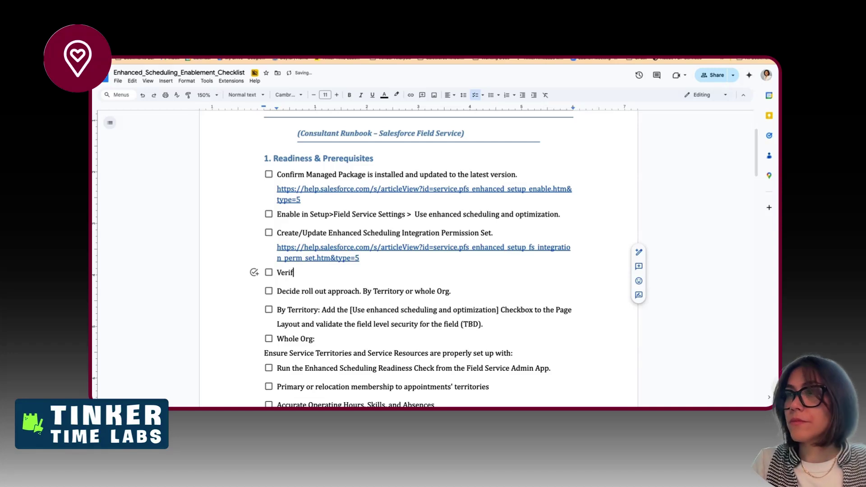
pyautogui.write('y')
pyautogui.hotkey('shift', 'Return')
pyautogui.write('https://help.salesforce.com/s/articleView?id=xcloud.configuring_remoteproxy.htm&type=5')
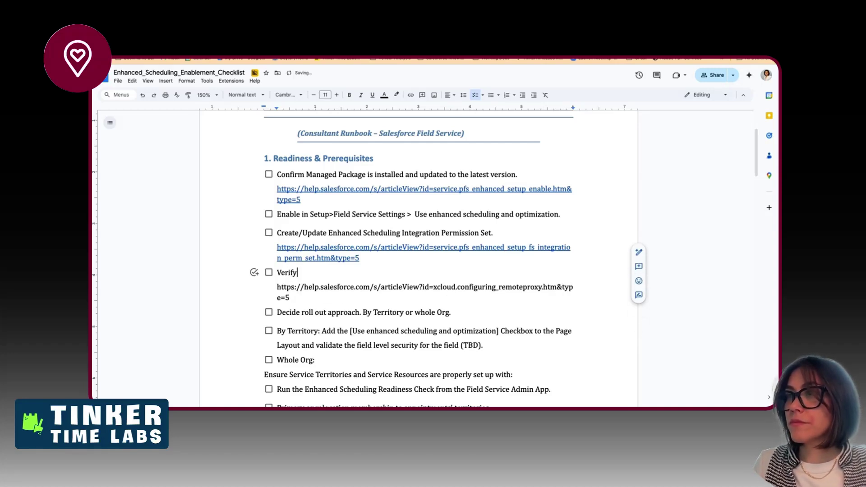
pyautogui.write('Remot')
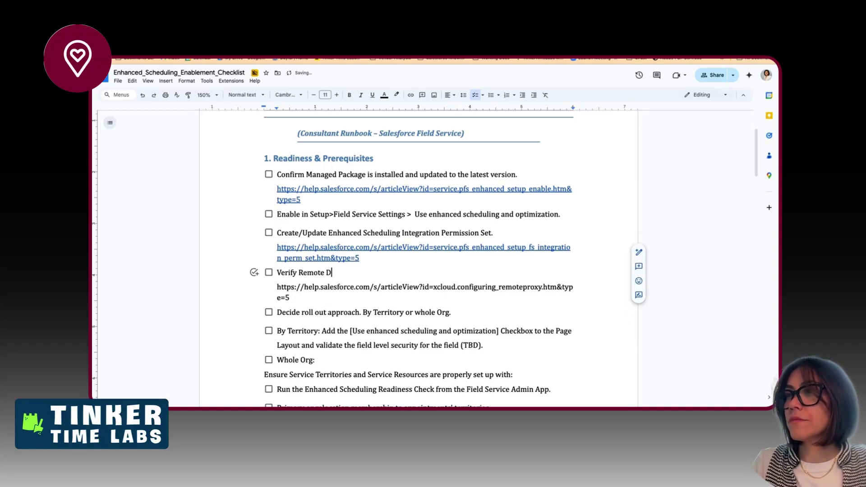
pyautogui.write('e Site Settings')
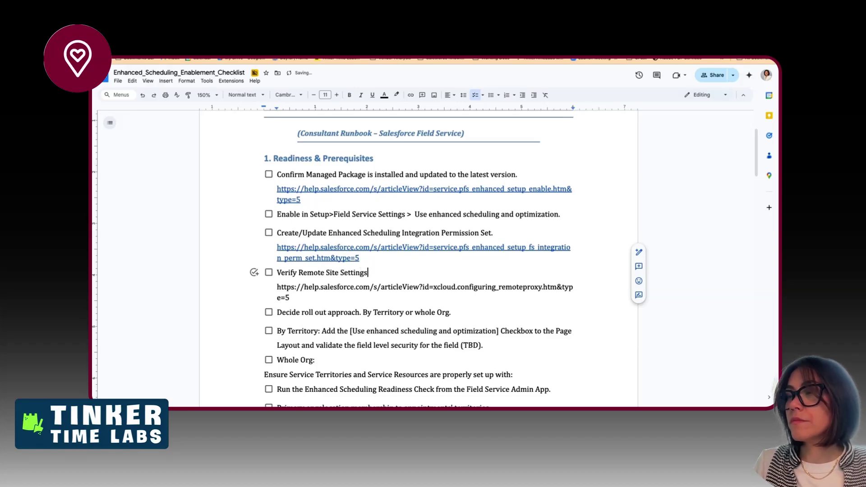
pyautogui.click(338, 37)
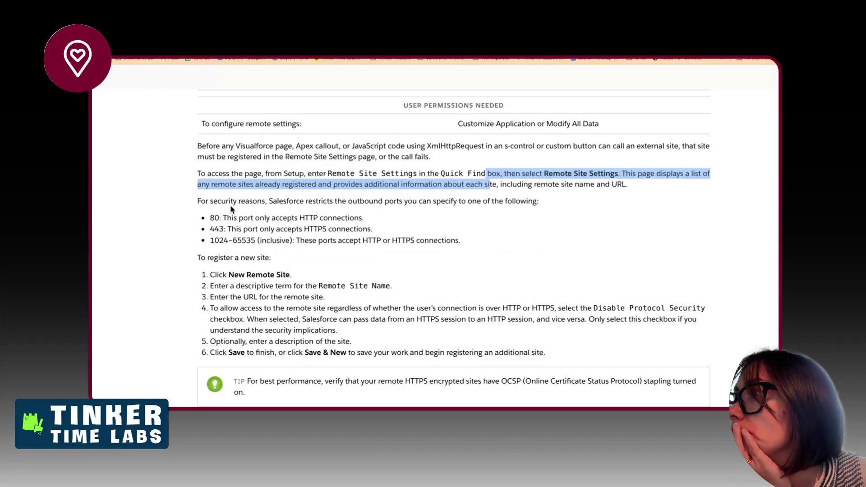
pyautogui.scroll(-1, 339, 319)
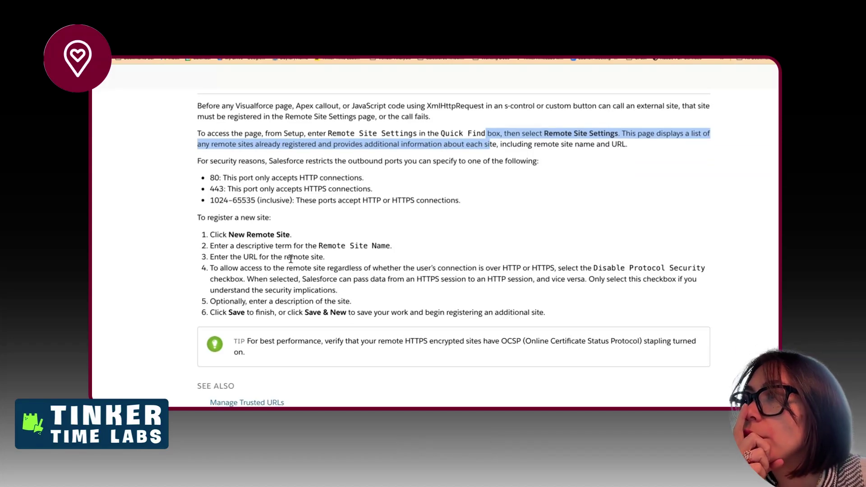
pyautogui.moveTo(290, 257); pyautogui.dragTo(311, 290)
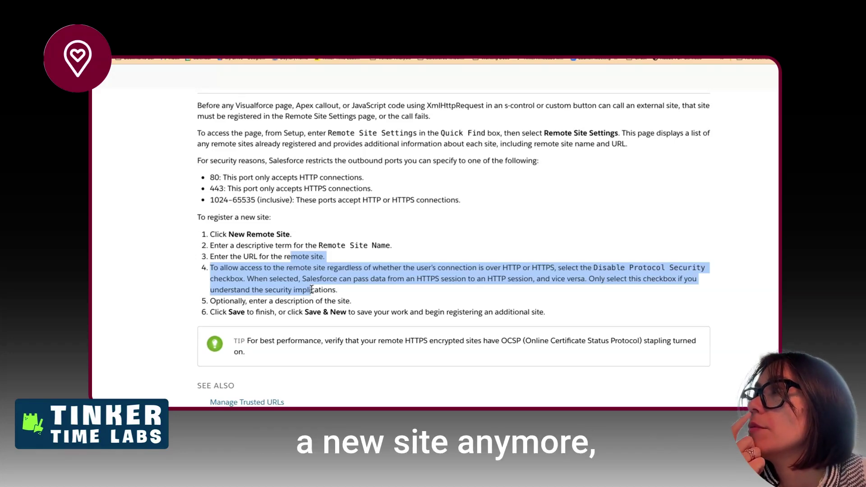
pyautogui.scroll(-1, 311, 289)
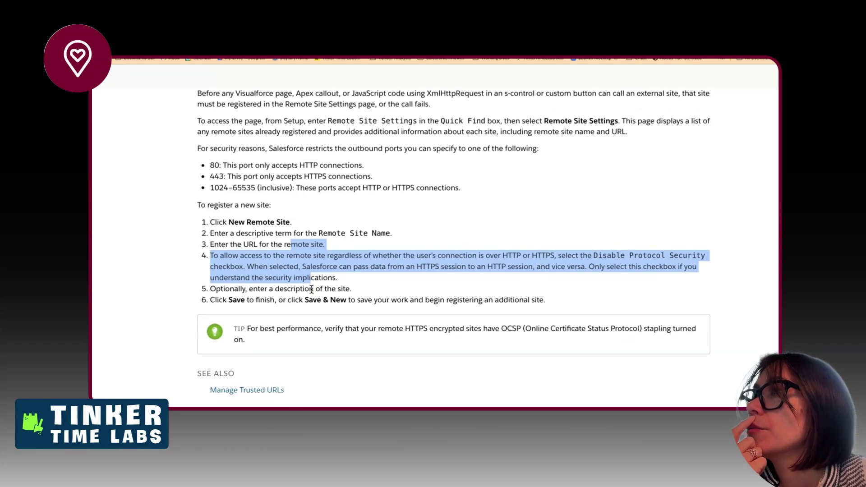
pyautogui.scroll(-1, 311, 289)
pyautogui.moveTo(313, 310); pyautogui.dragTo(314, 323)
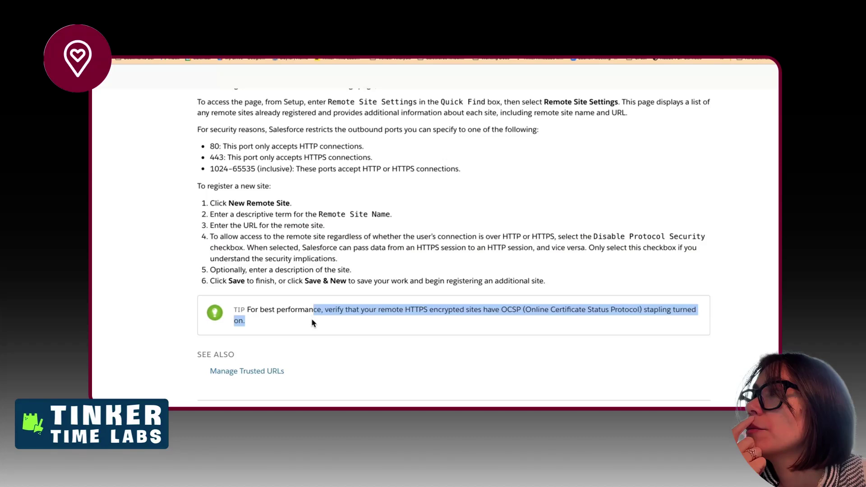
pyautogui.scroll(4, 313, 323)
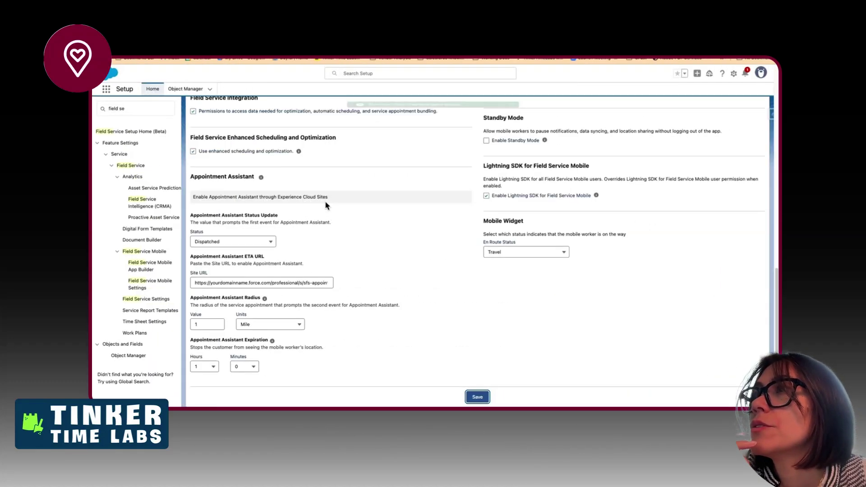
# - Search Quick Find for 'remote sit', open Remote Site Settings and scroll to the FSL_O2_Optimize entries
pyautogui.click(150, 105)
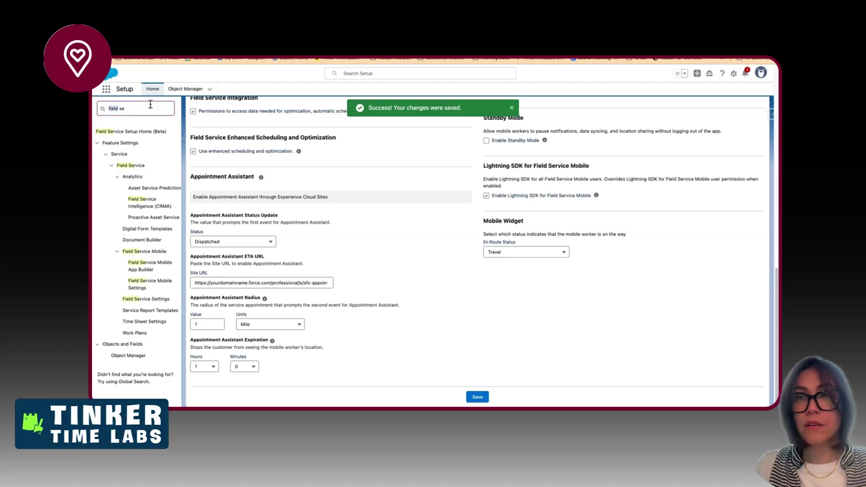
pyautogui.write('remote sit')
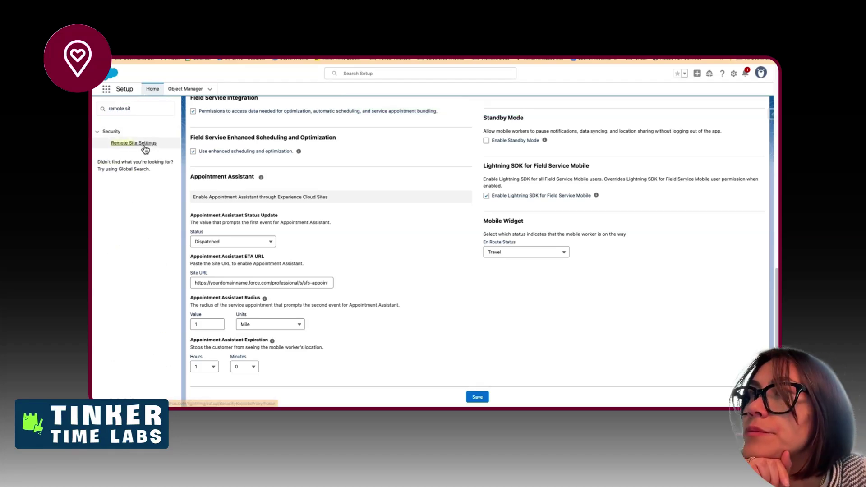
pyautogui.click(134, 143)
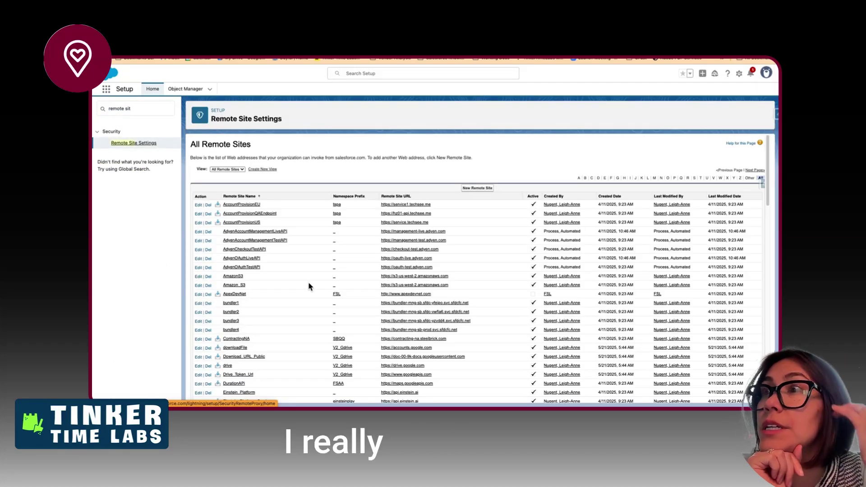
pyautogui.scroll(-3, 338, 277)
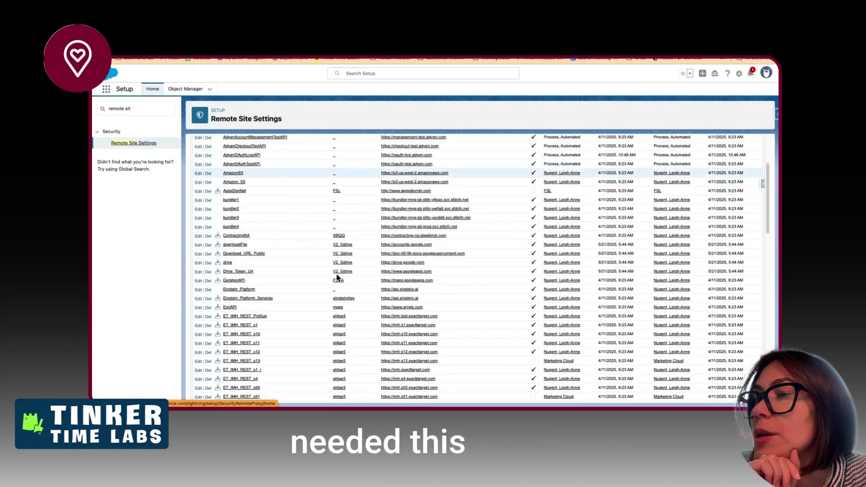
pyautogui.scroll(-10, 337, 278)
pyautogui.scroll(-1, 338, 278)
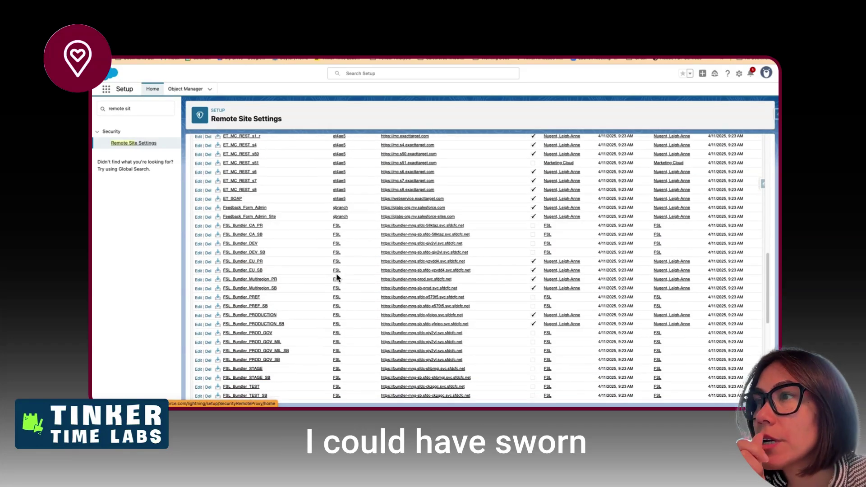
pyautogui.scroll(-1, 338, 277)
pyautogui.scroll(-4, 338, 278)
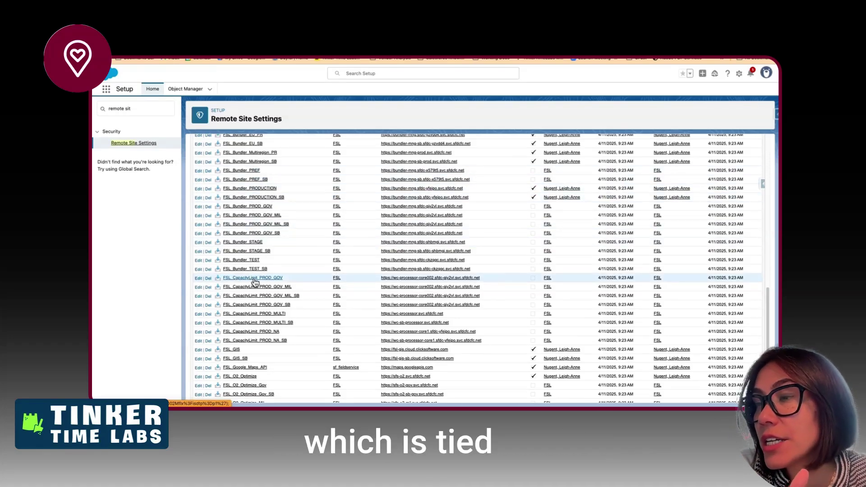
pyautogui.scroll(-3, 253, 289)
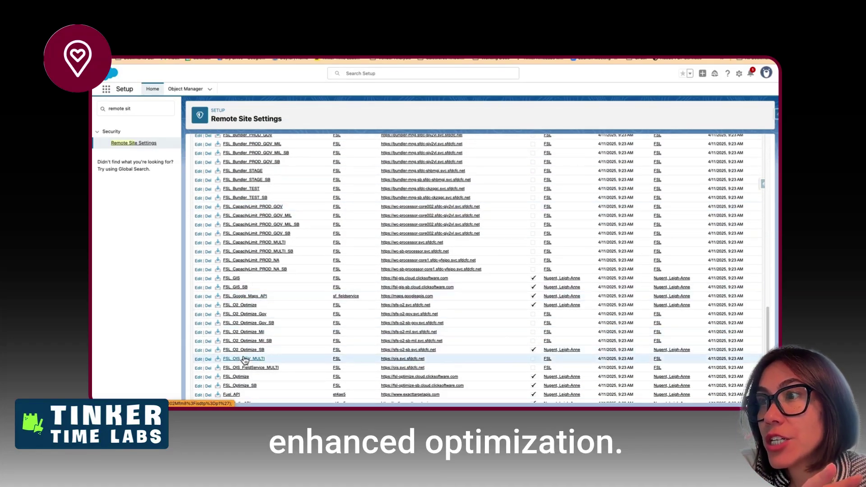
pyautogui.scroll(-1, 245, 310)
pyautogui.scroll(-1, 246, 309)
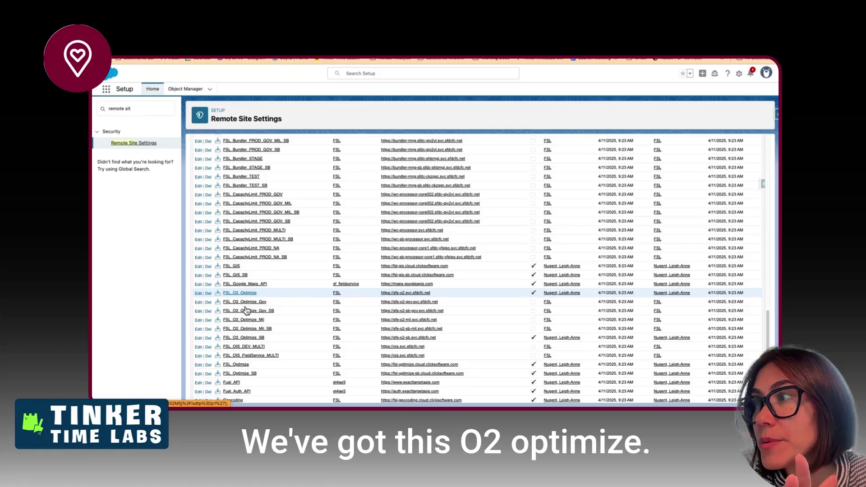
pyautogui.scroll(-2, 245, 309)
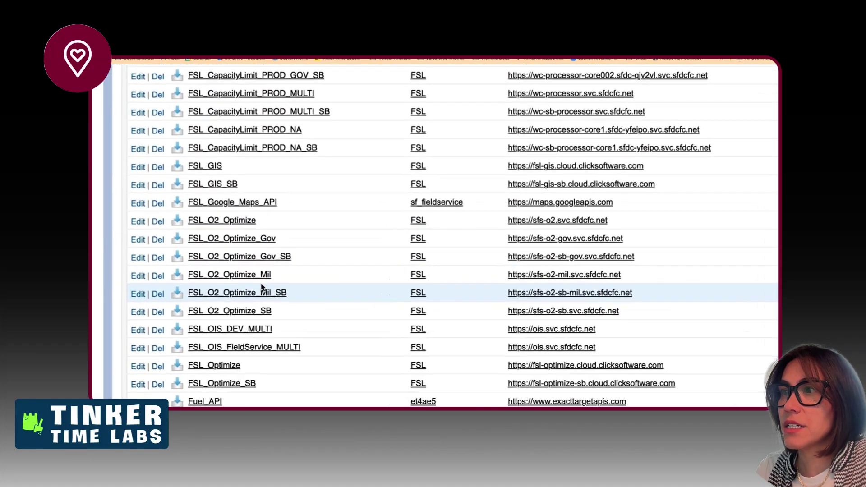
pyautogui.scroll(1, 261, 288)
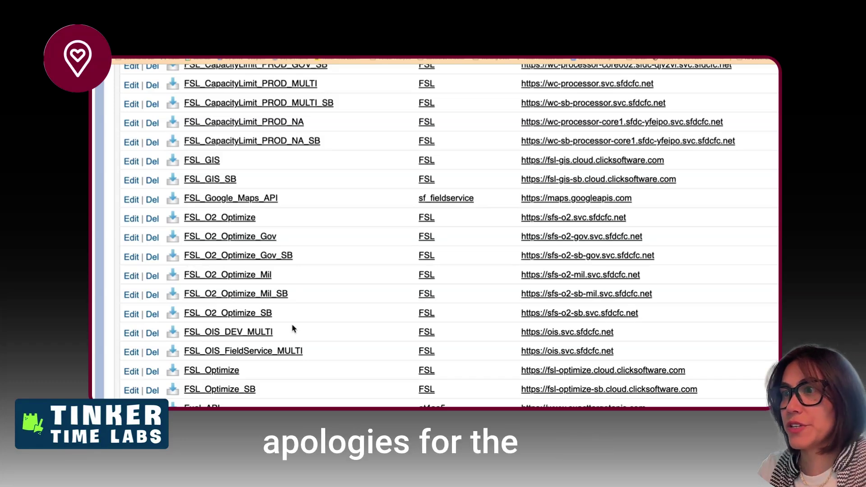
pyautogui.scroll(-3, 292, 328)
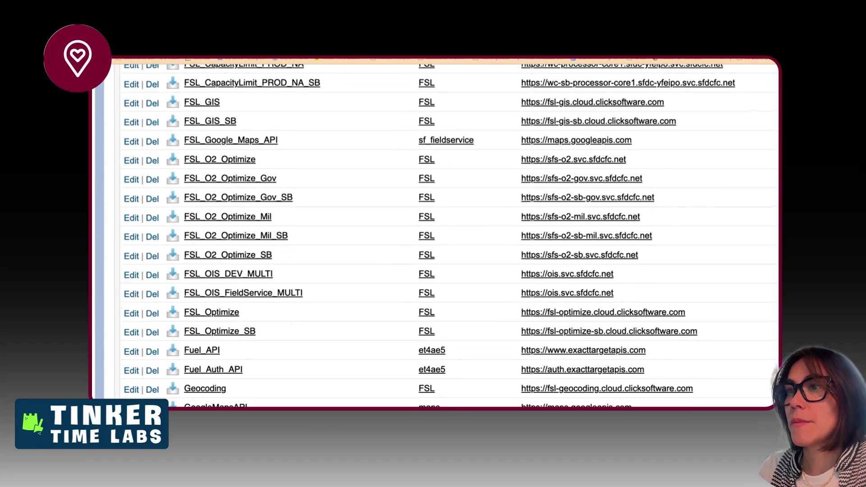
pyautogui.scroll(3, 262, 315)
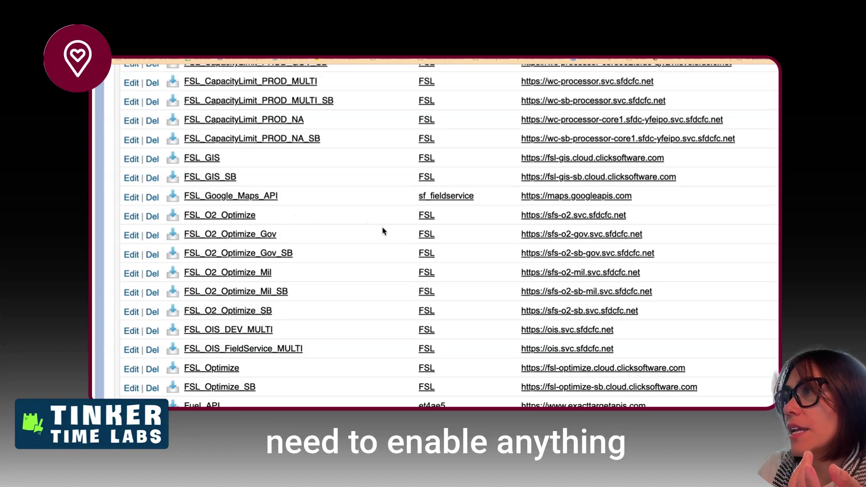
pyautogui.hscroll(2, 539, 272)
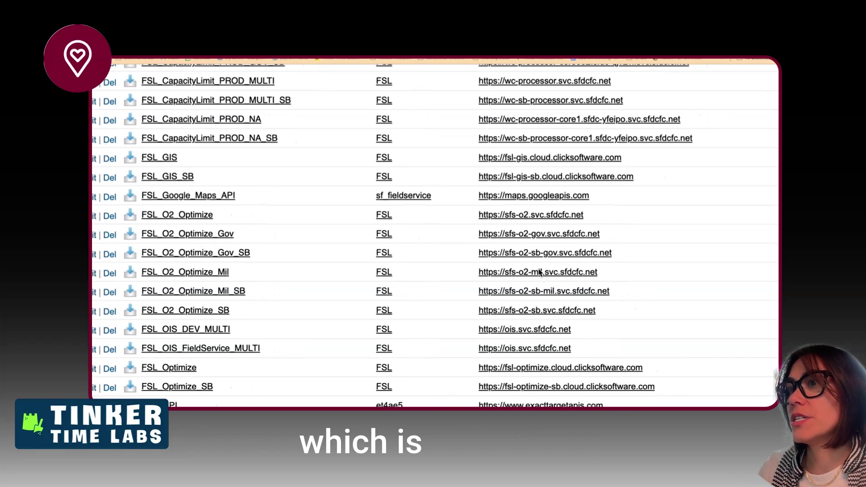
pyautogui.hscroll(1, 539, 272)
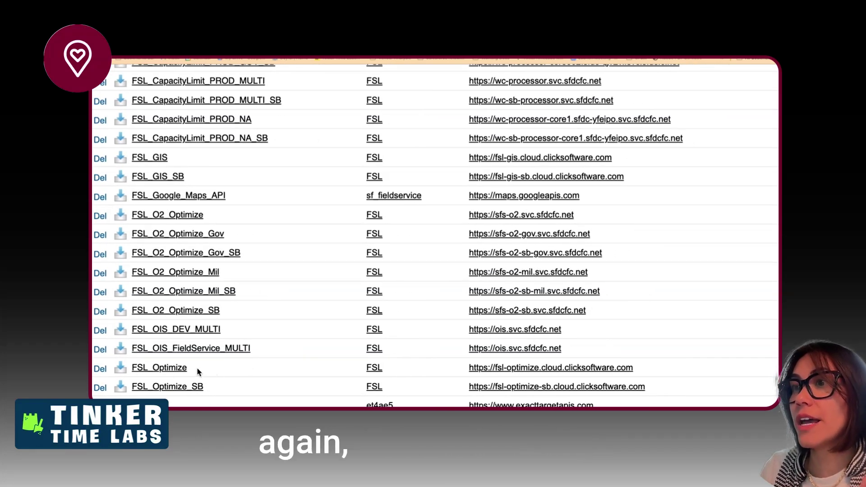
pyautogui.scroll(-3, 470, 373)
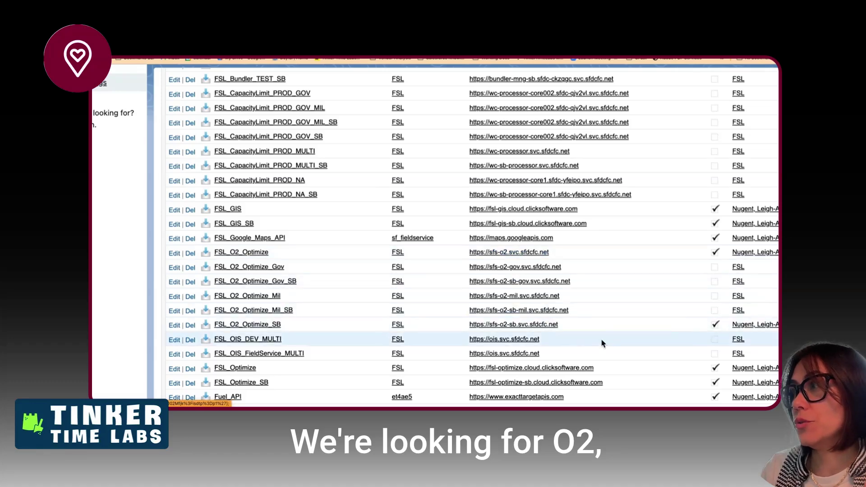
pyautogui.scroll(-3, 605, 362)
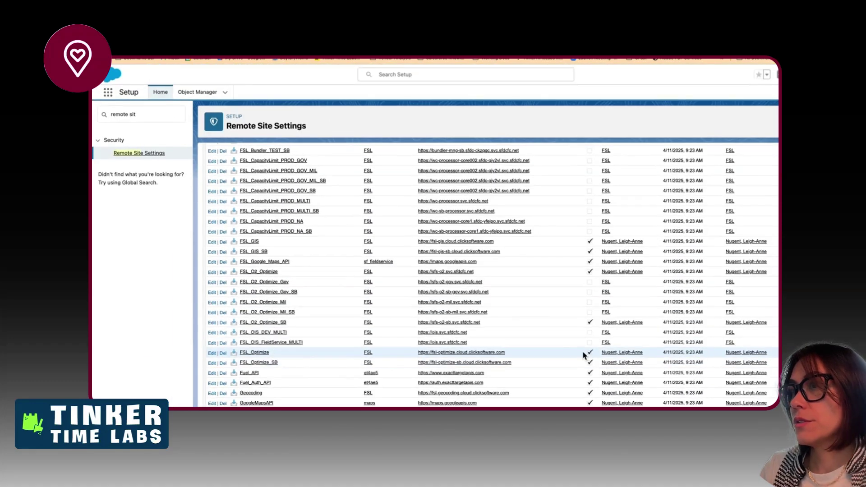
pyautogui.scroll(-1, 442, 346)
pyautogui.scroll(-2, 360, 345)
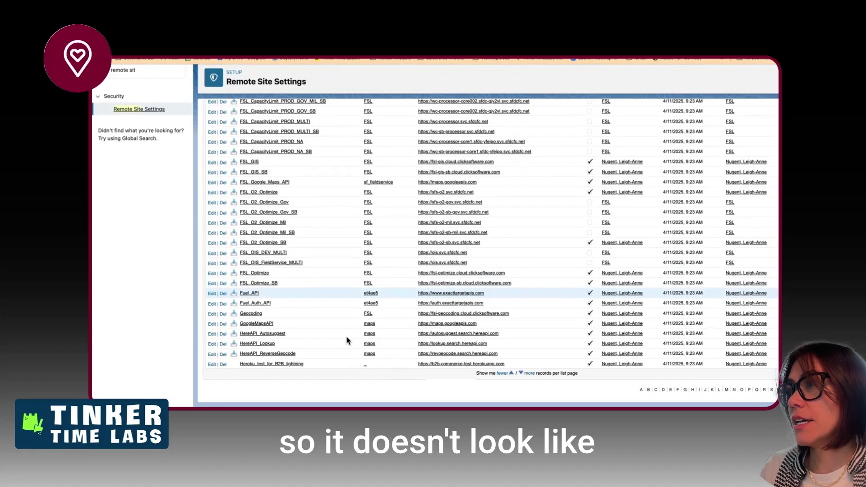
pyautogui.scroll(2, 348, 341)
pyautogui.scroll(3, 262, 165)
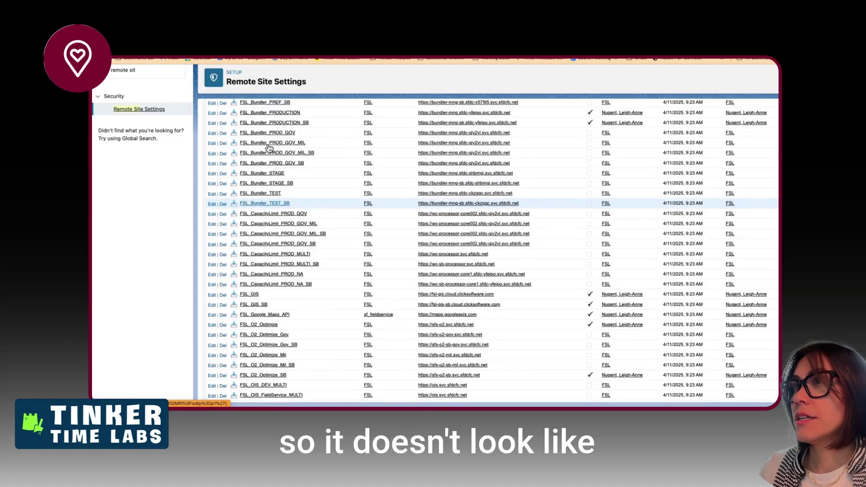
pyautogui.scroll(2, 269, 149)
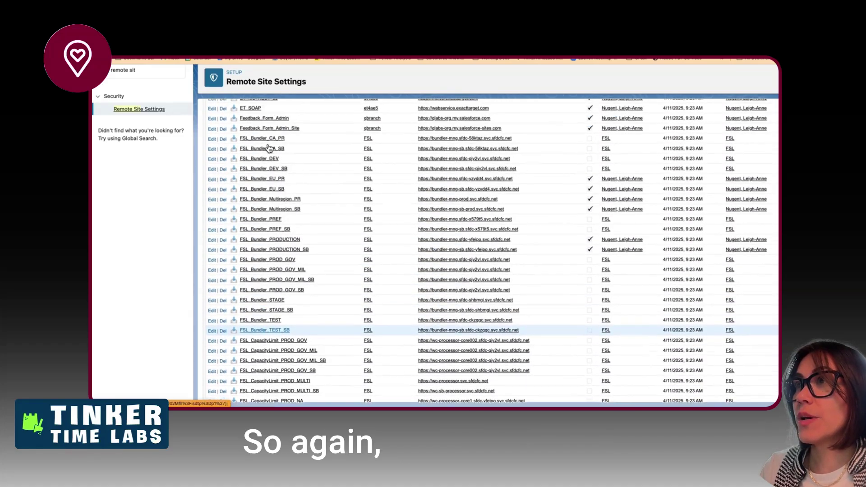
pyautogui.scroll(-3, 304, 329)
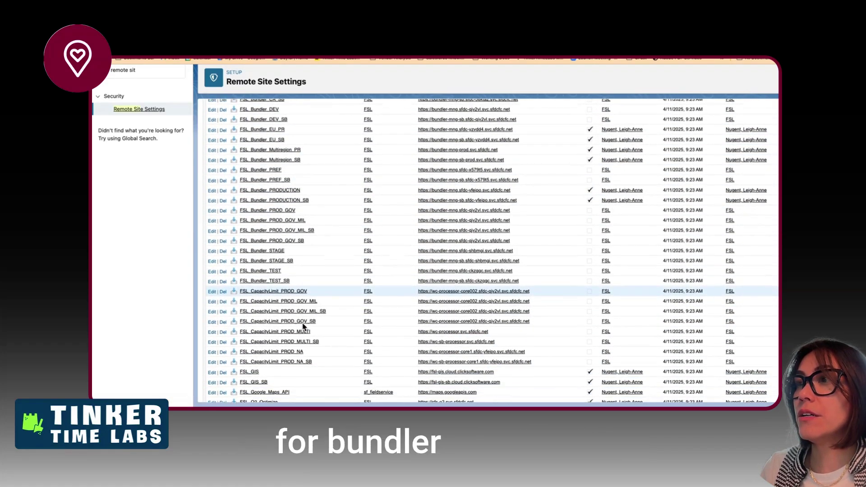
pyautogui.scroll(1, 563, 336)
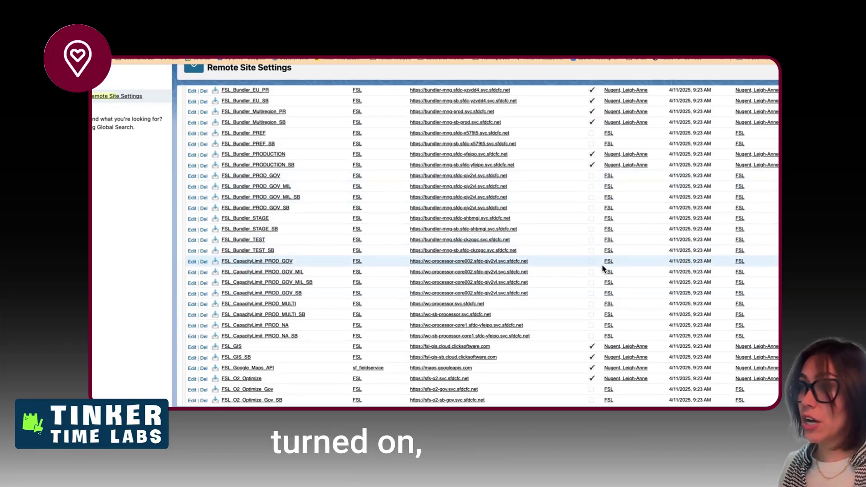
pyautogui.scroll(-4, 603, 269)
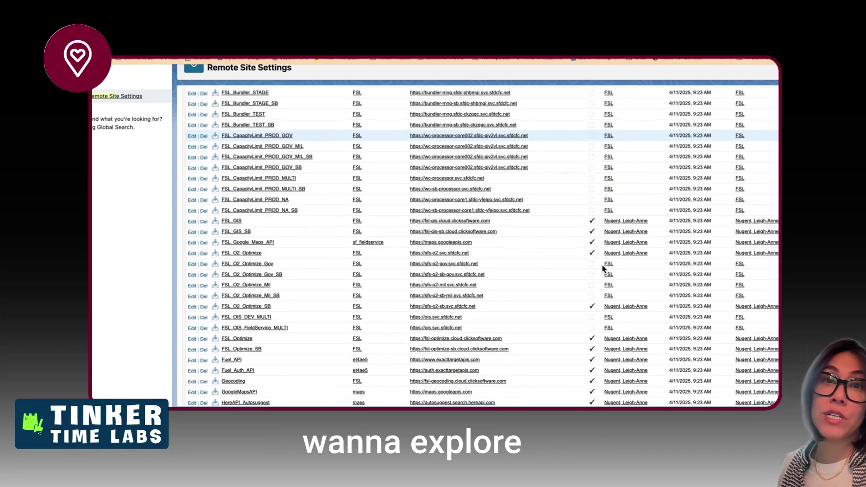
pyautogui.scroll(-3, 603, 269)
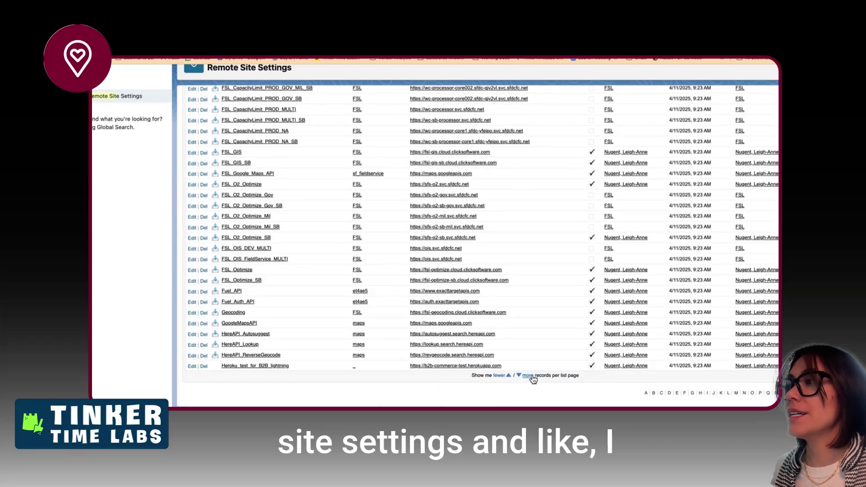
# - Load more rows in the Remote Site Settings list to see every registered remote site
pyautogui.click(531, 375)
pyautogui.scroll(-15, 494, 298)
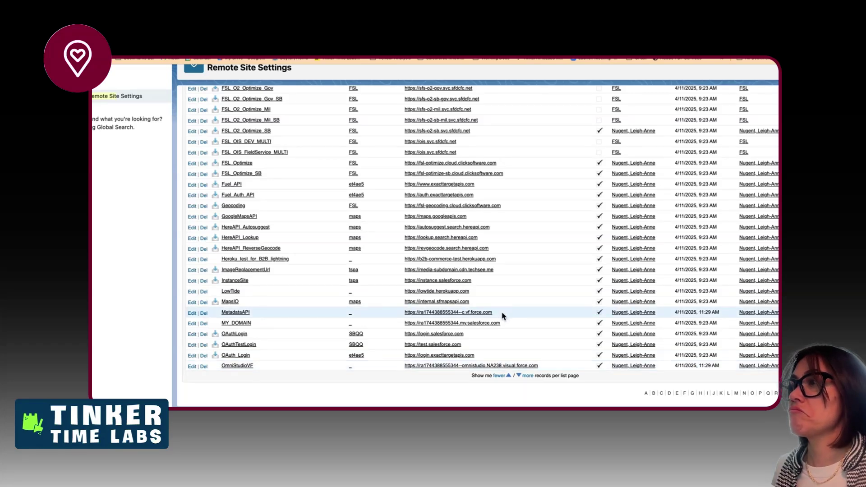
pyautogui.click(526, 375)
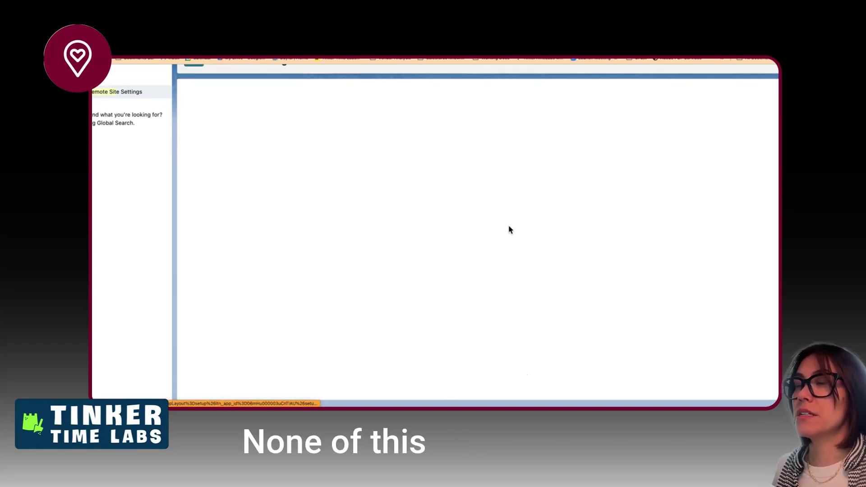
pyautogui.scroll(-15, 509, 230)
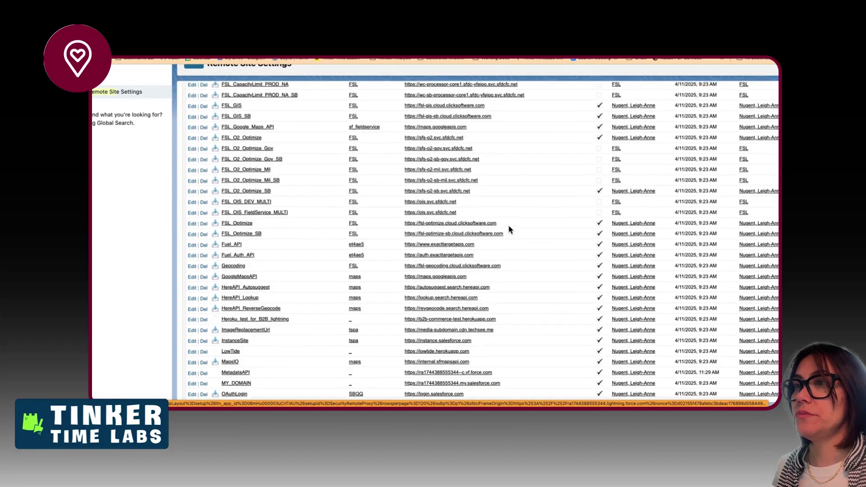
pyautogui.scroll(-4, 510, 231)
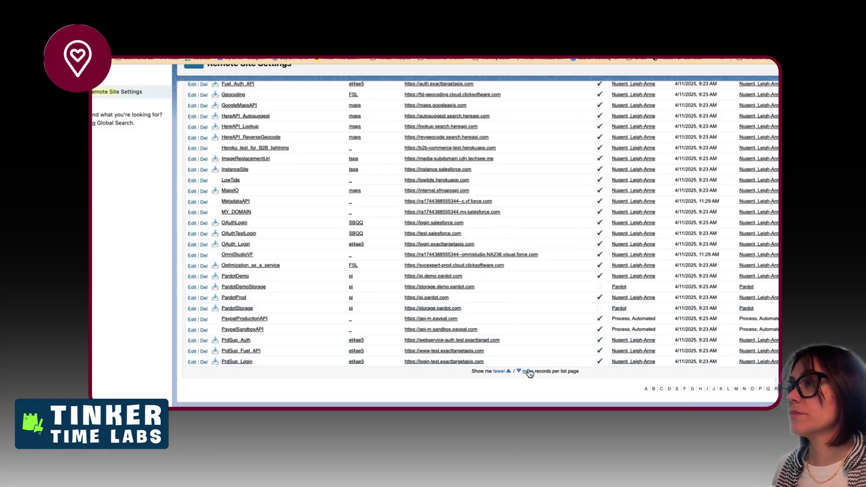
pyautogui.click(528, 372)
pyautogui.scroll(-8, 507, 222)
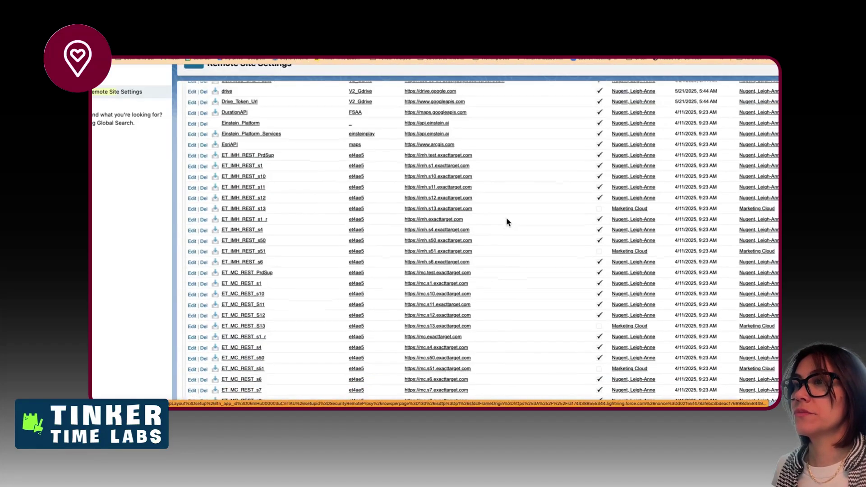
pyautogui.scroll(-15, 507, 222)
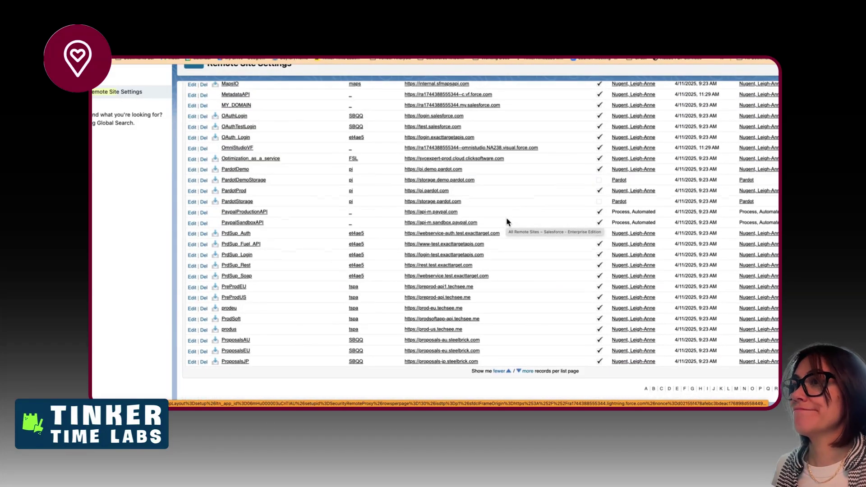
pyautogui.click(527, 371)
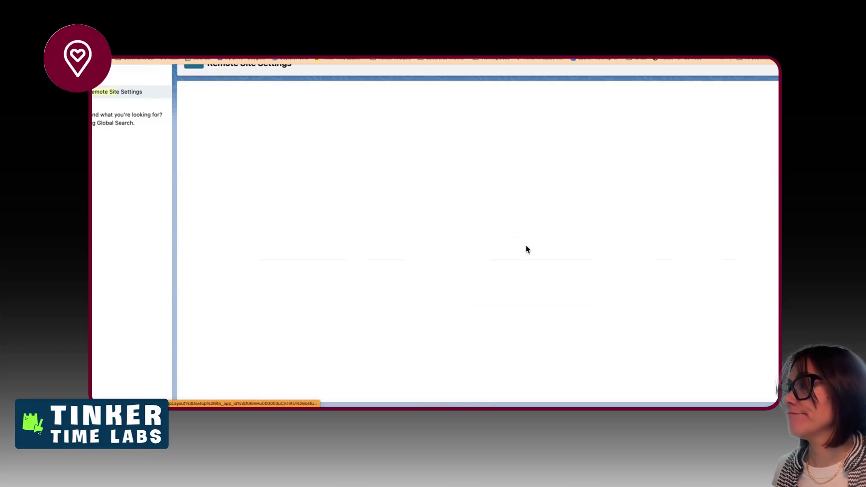
pyautogui.scroll(-20, 526, 250)
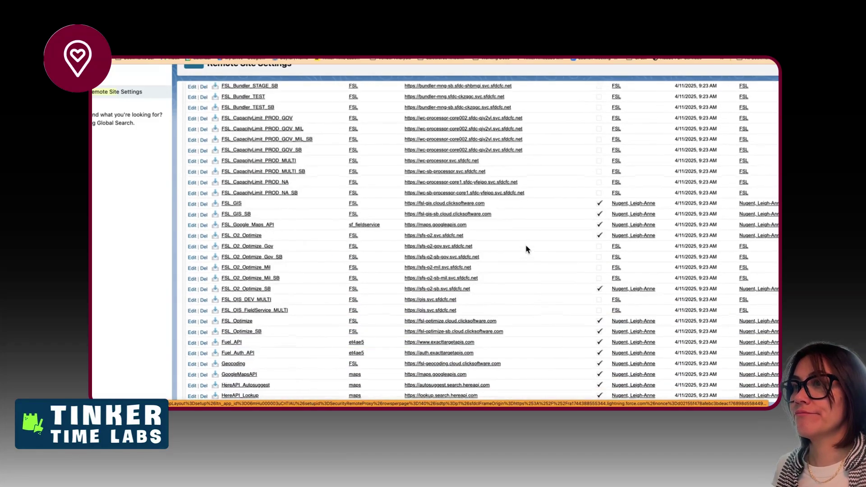
pyautogui.scroll(-1, 526, 249)
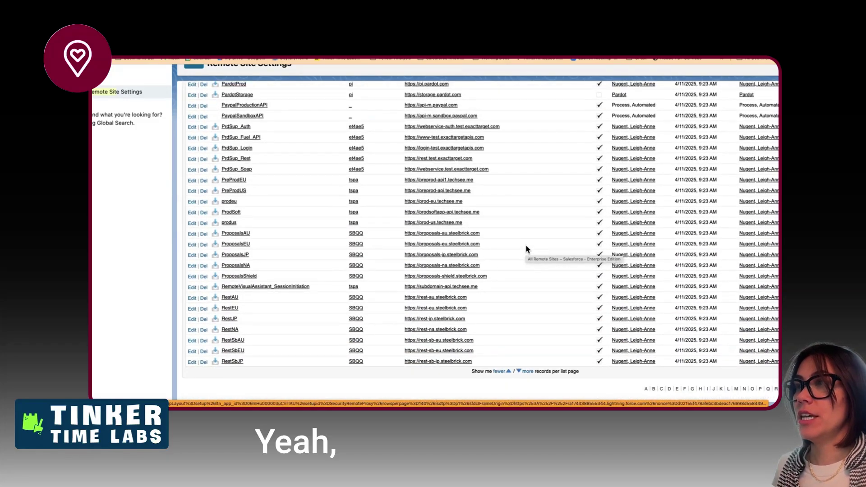
# - Scroll back up the remote site list and bring up the browser's History menu
pyautogui.scroll(10, 526, 250)
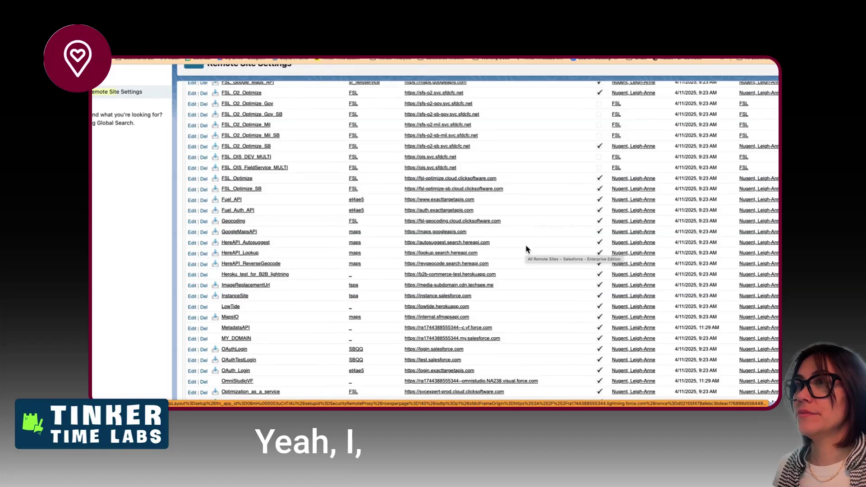
pyautogui.scroll(2, 526, 249)
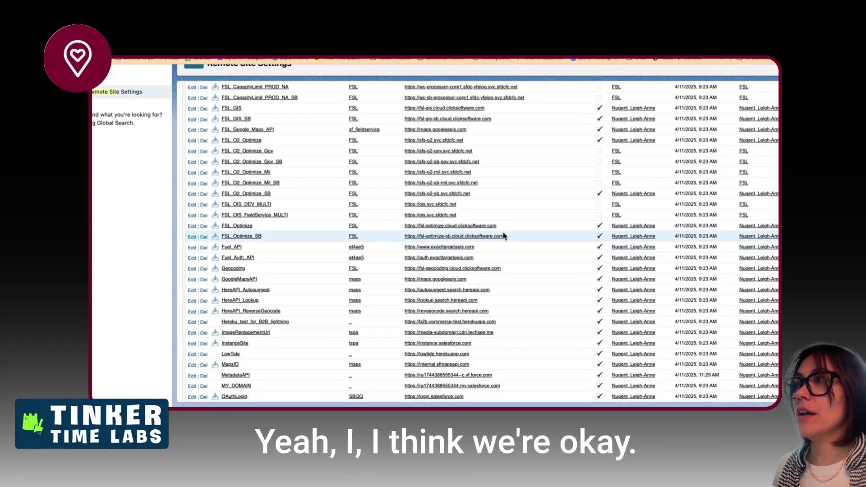
pyautogui.scroll(1, 518, 227)
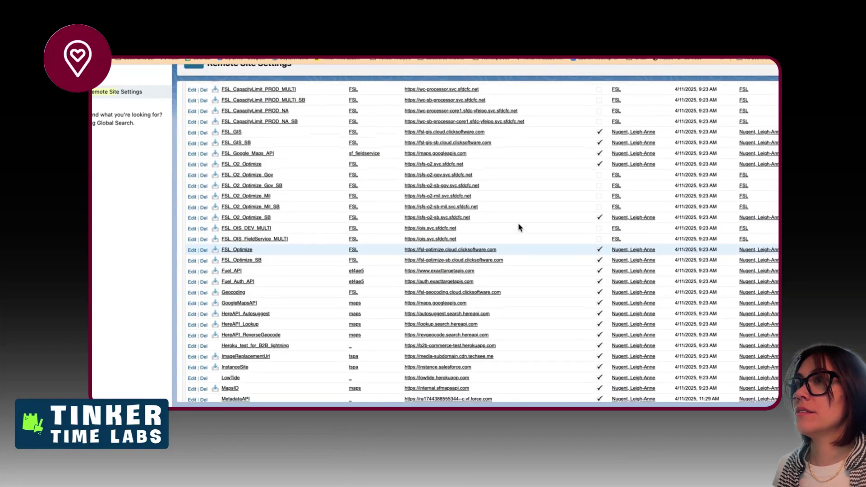
pyautogui.scroll(1, 519, 226)
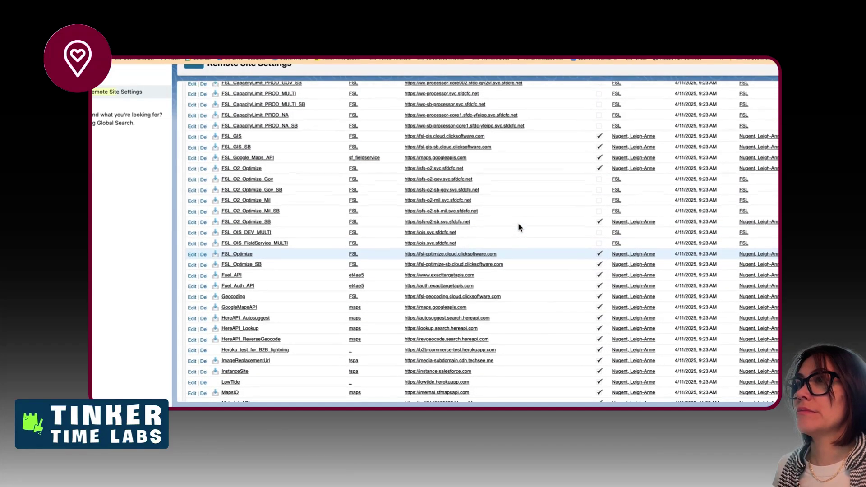
pyautogui.scroll(1, 518, 227)
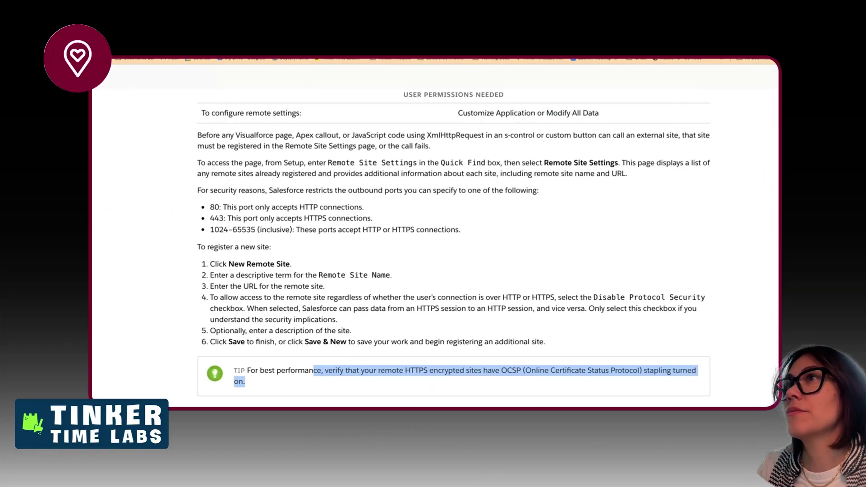
pyautogui.click(193, 28)
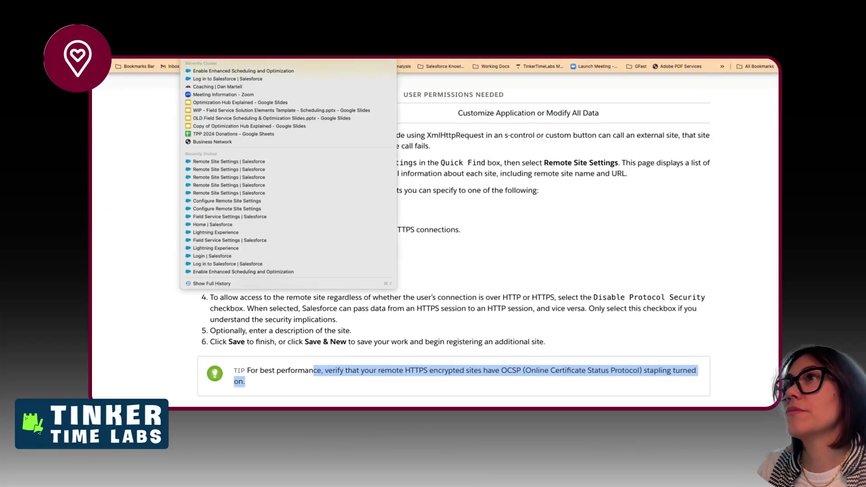
# - Review the 'Verify Remote Site Settings (Old step to enable O2)' item, then return to the remote site article
pyautogui.click(144, 243)
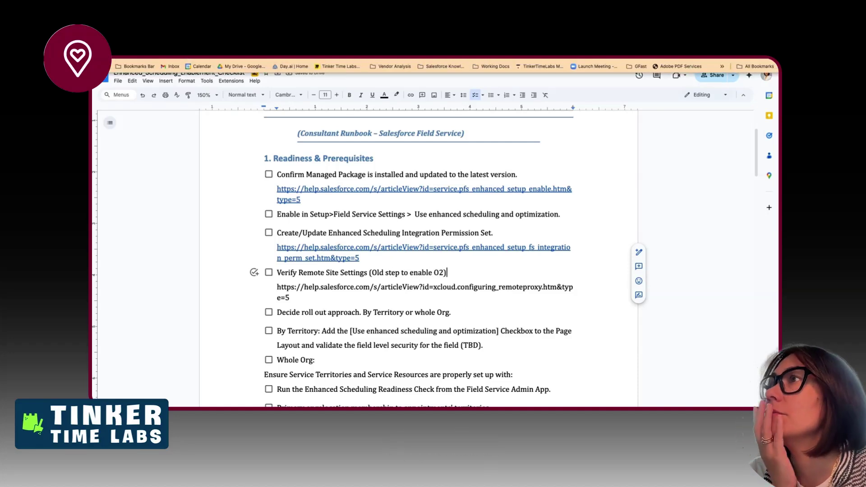
pyautogui.hotkey('ctrl', 'Tab')
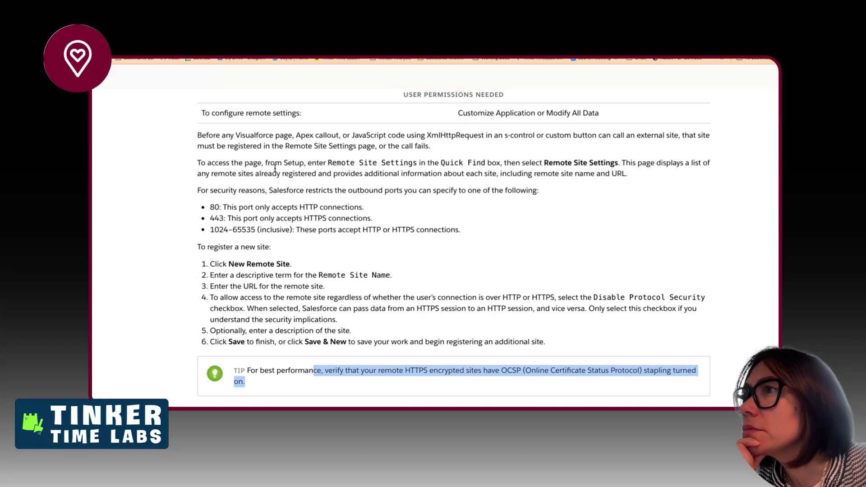
# - In Salesforce Help, highlight the allowed outbound ports and the steps for adding a remote site
pyautogui.moveTo(378, 189); pyautogui.dragTo(383, 221)
pyautogui.scroll(-1, 361, 271)
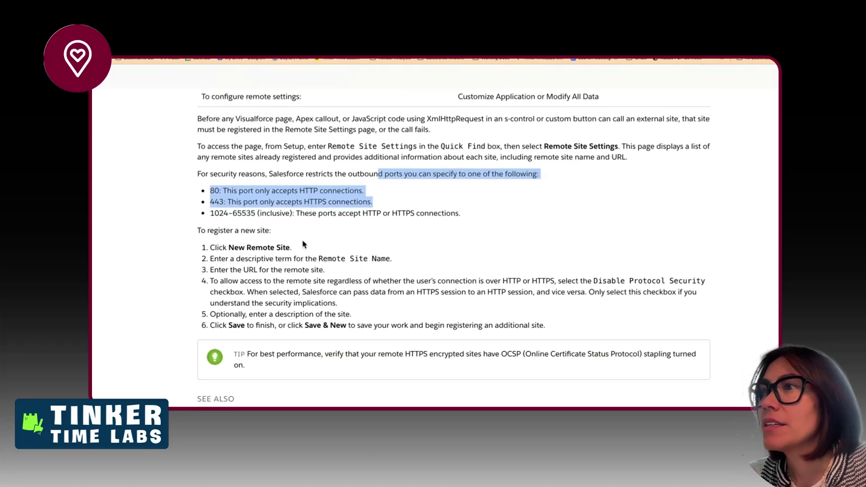
pyautogui.click(290, 258)
pyautogui.moveTo(290, 257); pyautogui.dragTo(341, 274)
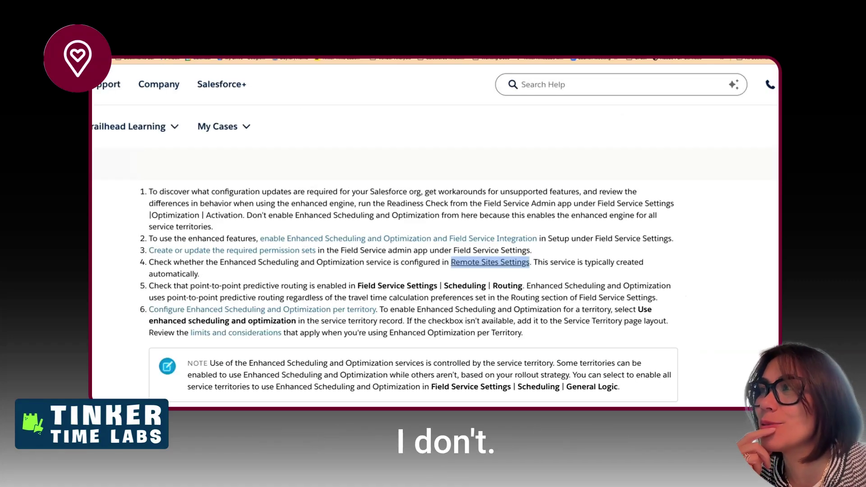
pyautogui.scroll(-2, 339, 284)
# - Highlight the point-to-point predictive routing requirement, then return to the checklist document
pyautogui.scroll(-1, 339, 284)
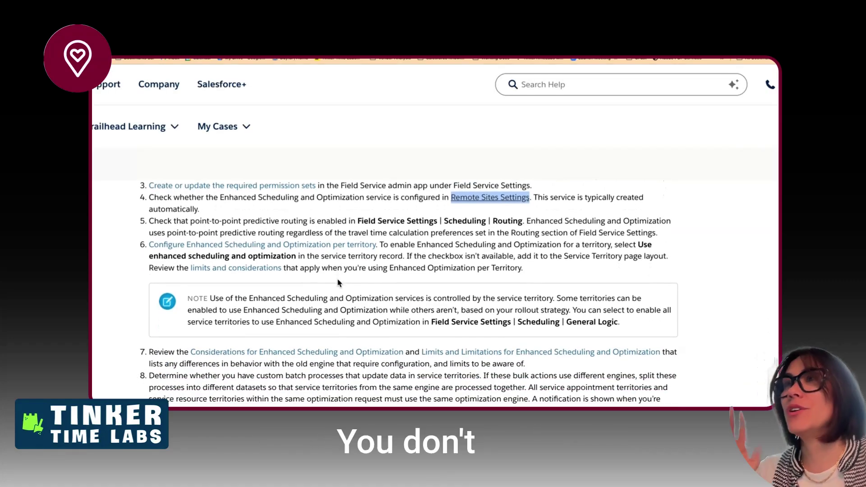
pyautogui.moveTo(298, 219); pyautogui.dragTo(525, 233)
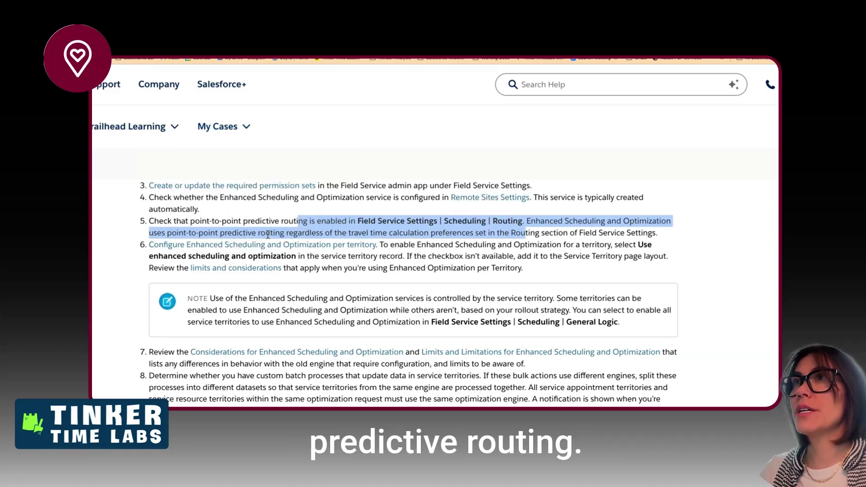
pyautogui.hscroll(-1, 252, 174)
pyautogui.click(262, 34)
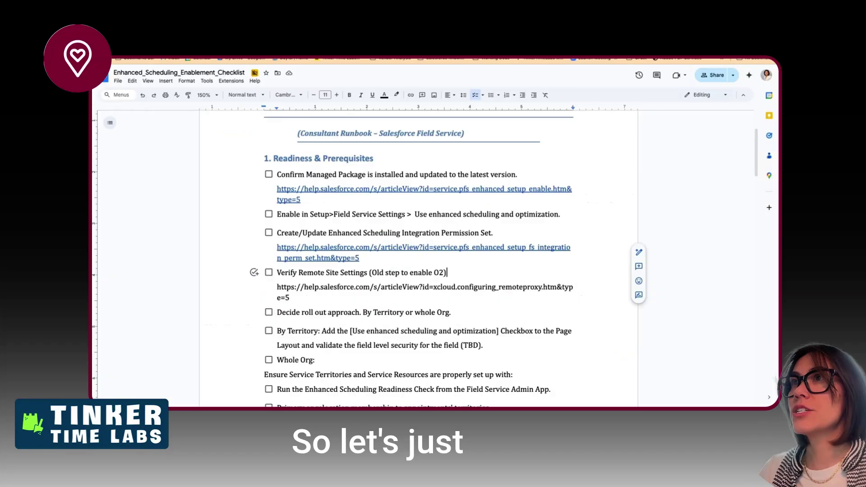
# - Insert an 'Enable Predictive Routing' item above 'Decide roll out approach', then switch to Remote Site Settings
pyautogui.click(278, 313)
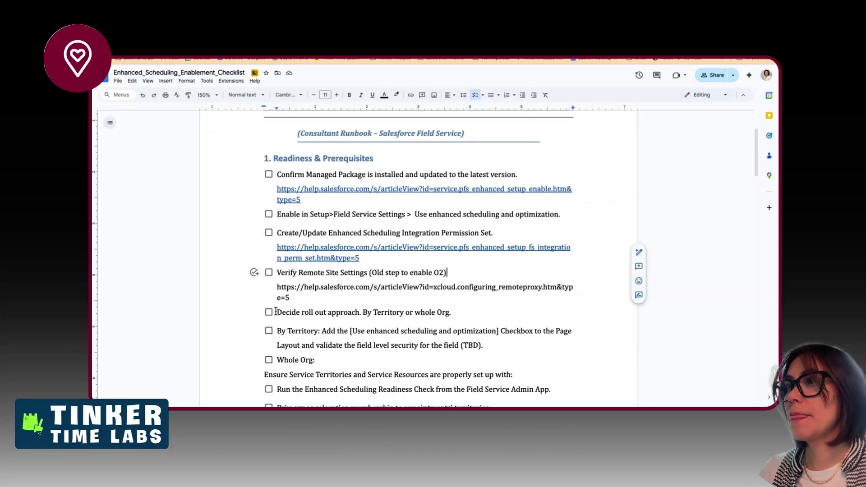
pyautogui.press('Return')
pyautogui.press('Up')
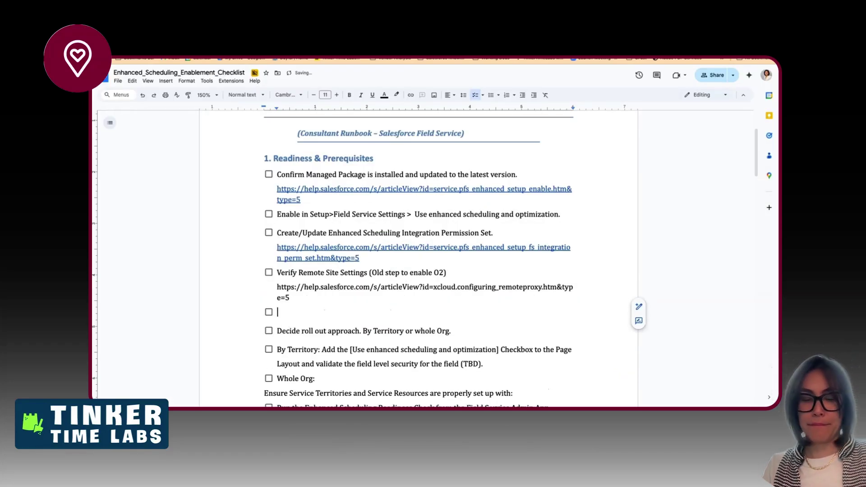
pyautogui.write('Predictive Routing')
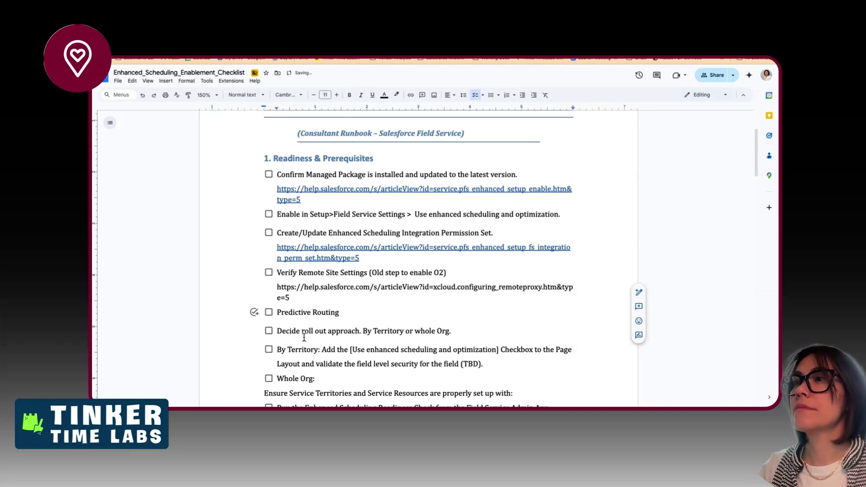
pyautogui.write('Enable')
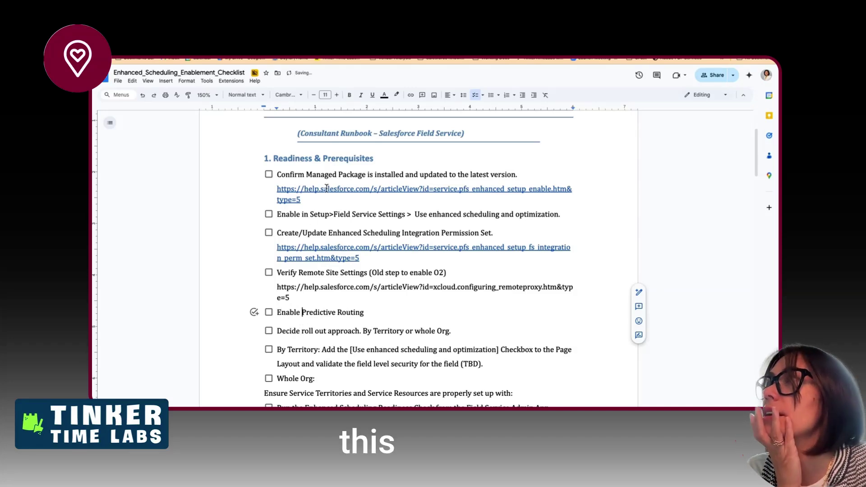
pyautogui.hotkey('ctrl', 'Right')
pyautogui.scroll(-3, 283, 157)
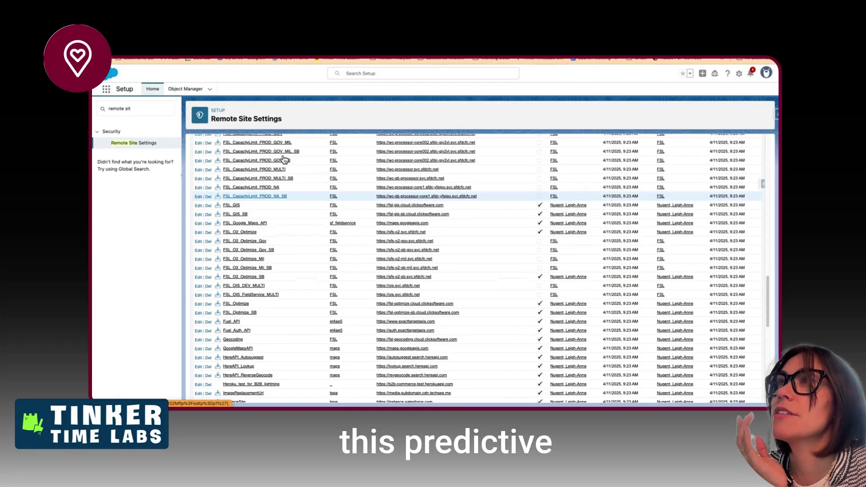
# - Browse the Field Service Settings pages: Optimization, Scheduling, Dispatcher Console UI, Global Actions and Life Cycle
pyautogui.click(236, 45)
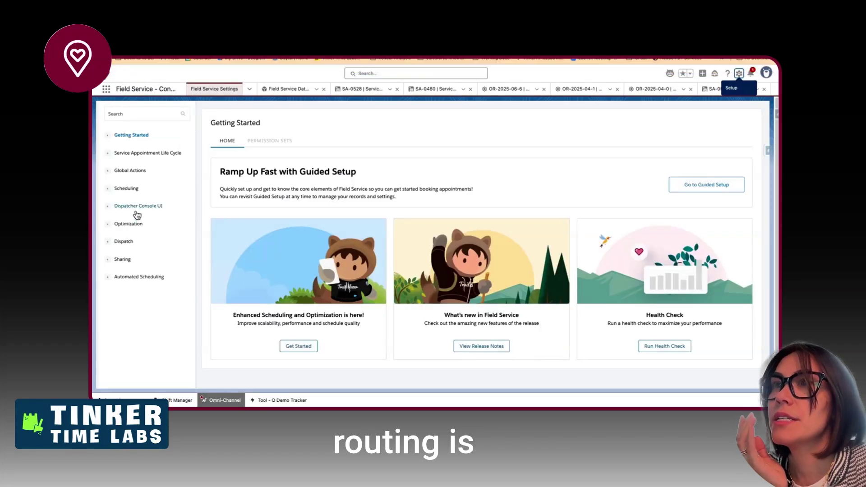
pyautogui.click(129, 224)
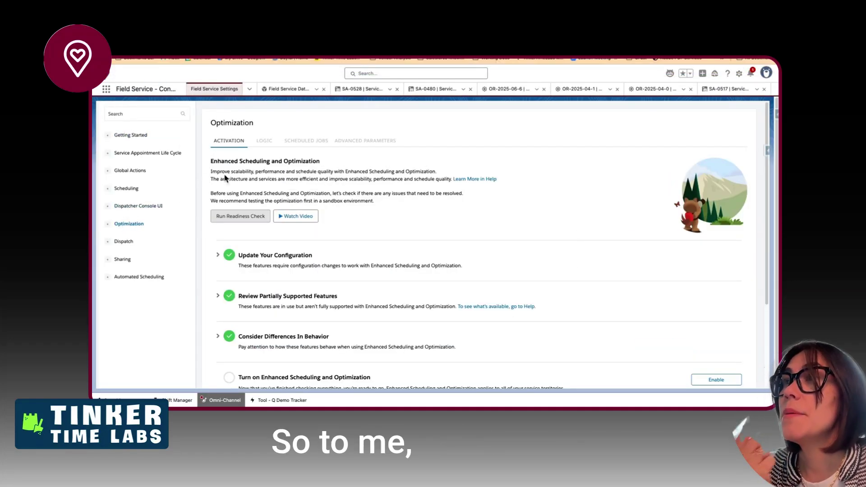
pyautogui.click(132, 189)
pyautogui.click(139, 207)
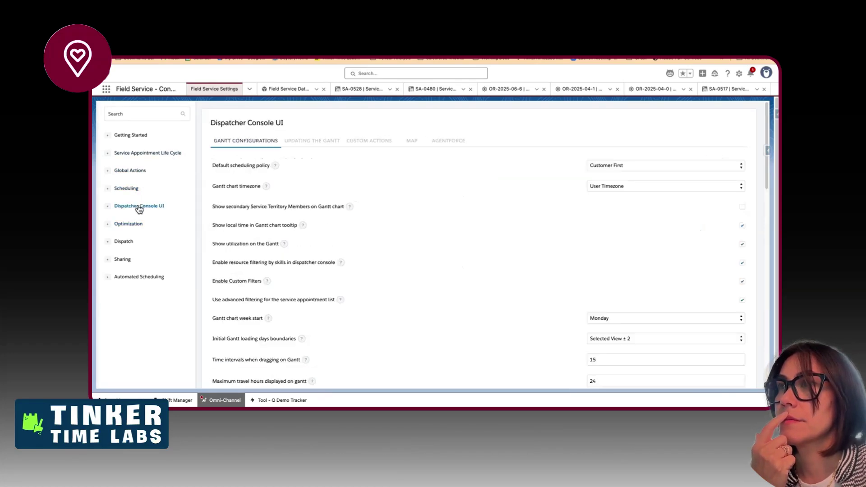
pyautogui.click(132, 171)
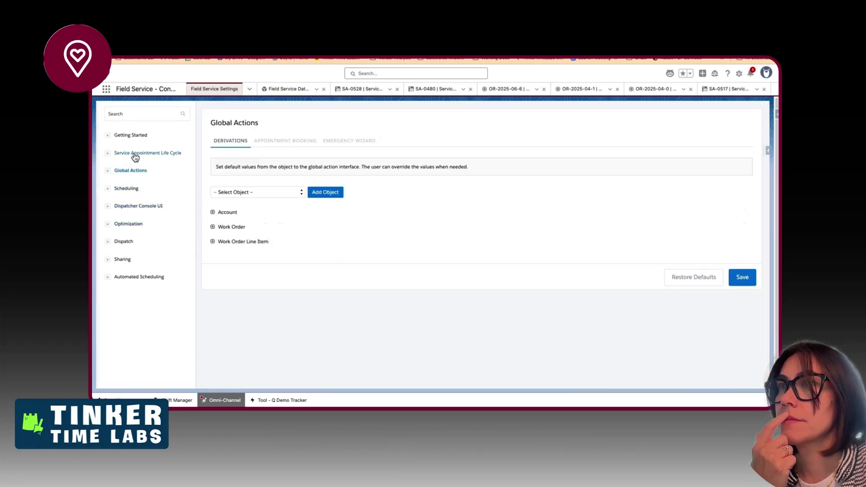
pyautogui.click(135, 152)
pyautogui.click(137, 135)
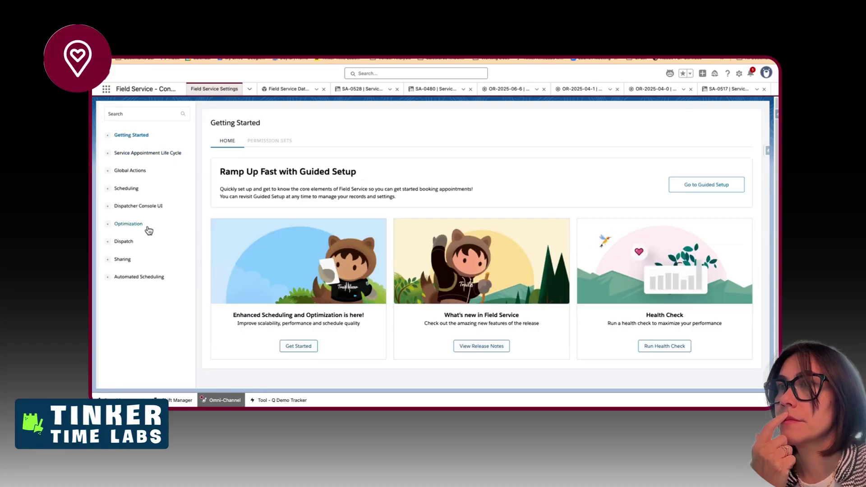
pyautogui.click(146, 225)
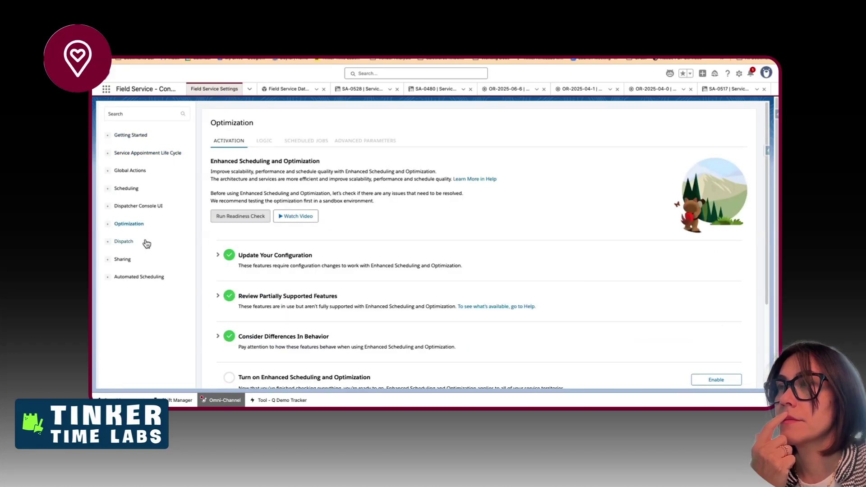
pyautogui.click(261, 142)
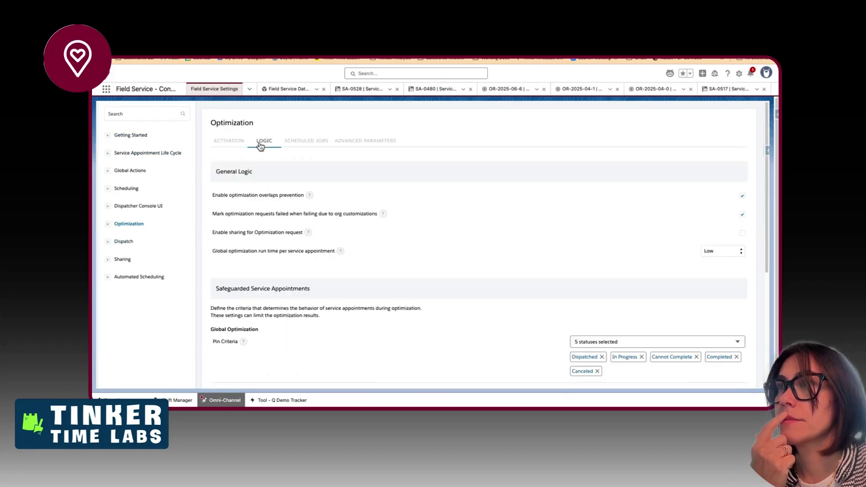
# - Confirm Scheduling > Routing shows Point-to-Point Predictive Routing enabled, then return to the checklist
pyautogui.click(123, 242)
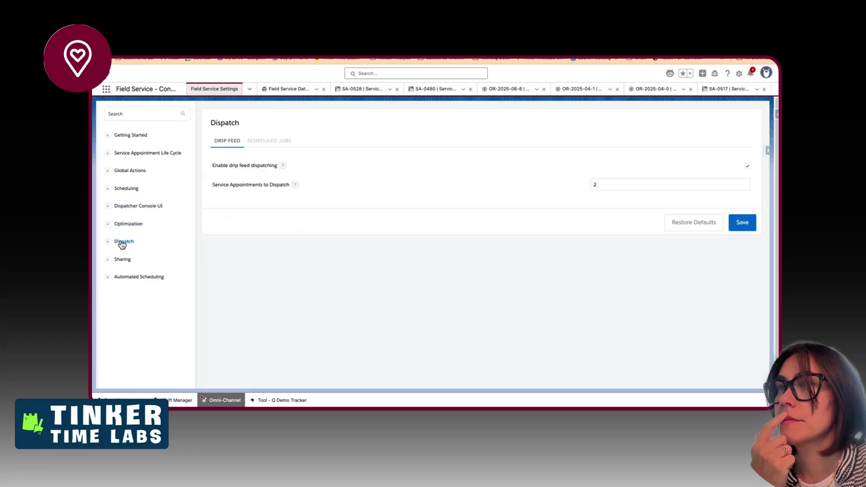
pyautogui.click(129, 189)
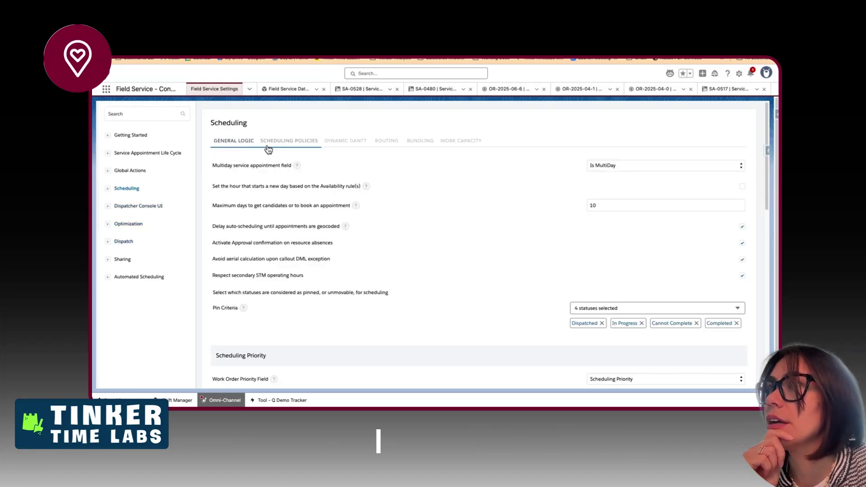
pyautogui.scroll(-3, 277, 257)
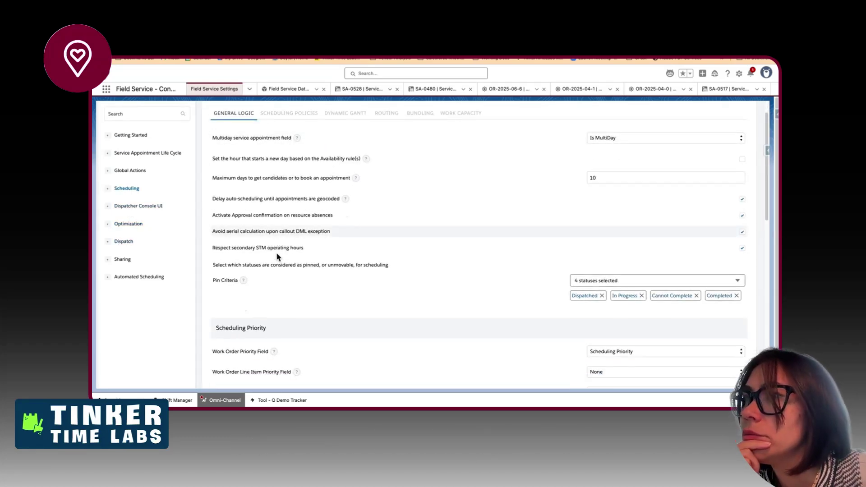
pyautogui.scroll(-4, 277, 255)
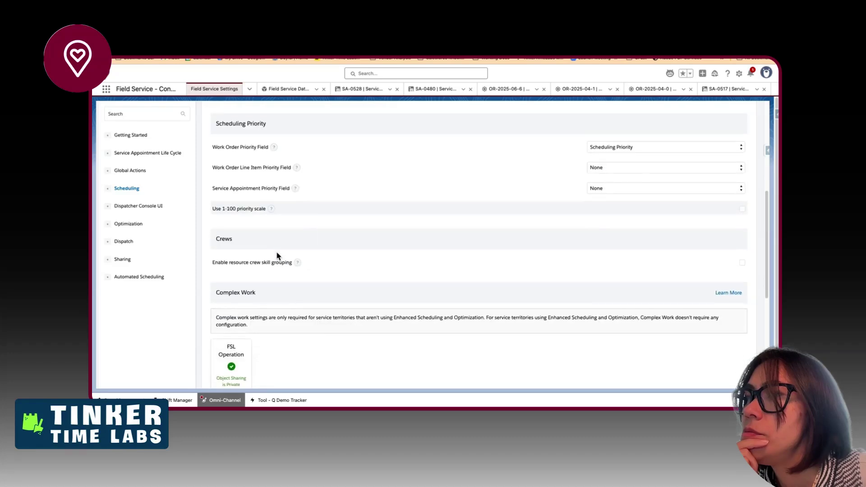
pyautogui.scroll(6, 277, 254)
pyautogui.click(287, 145)
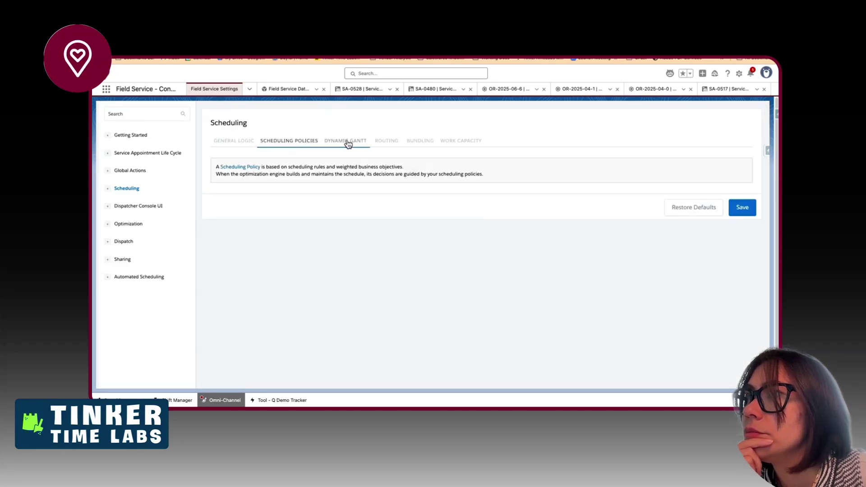
pyautogui.click(372, 145)
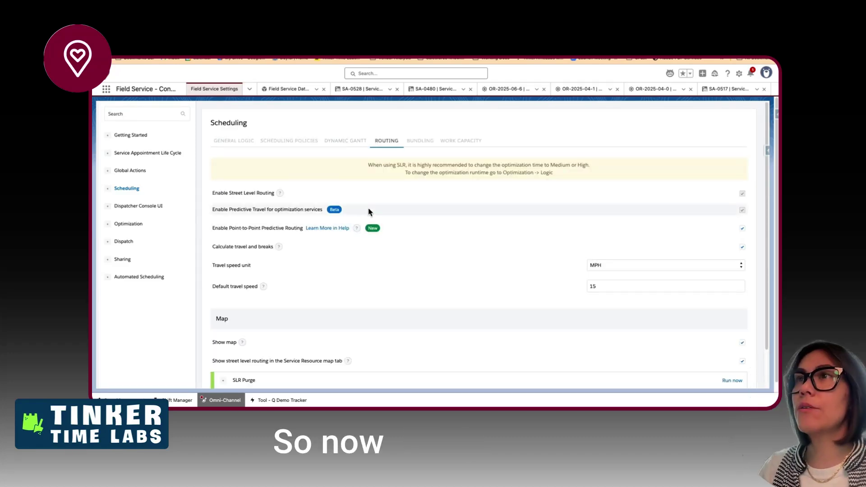
pyautogui.hotkey('ctrl', 'Left')
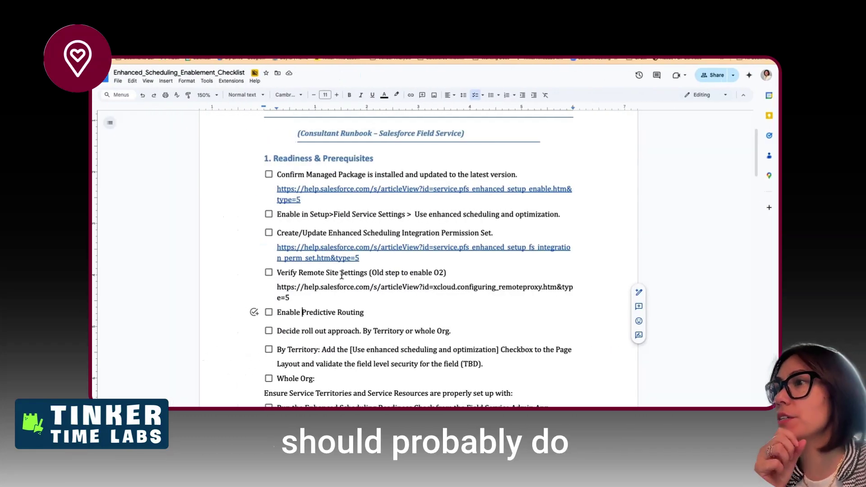
# - Select section 3, 'Field Service Settings & Managed Package Config', from heading through the System Mode line
pyautogui.scroll(-5, 321, 311)
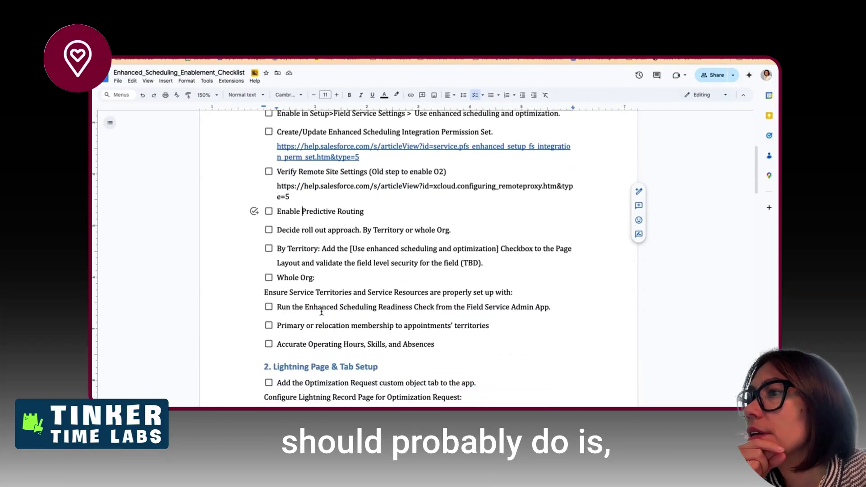
pyautogui.scroll(-1, 321, 311)
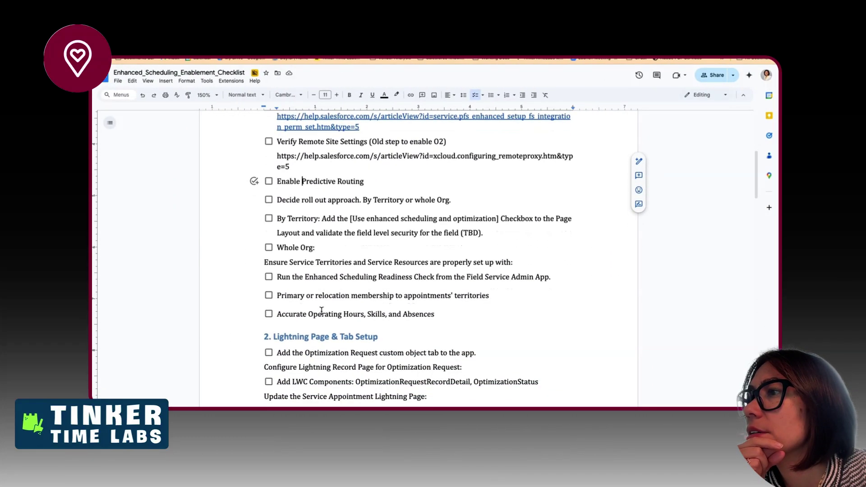
pyautogui.scroll(-1, 321, 311)
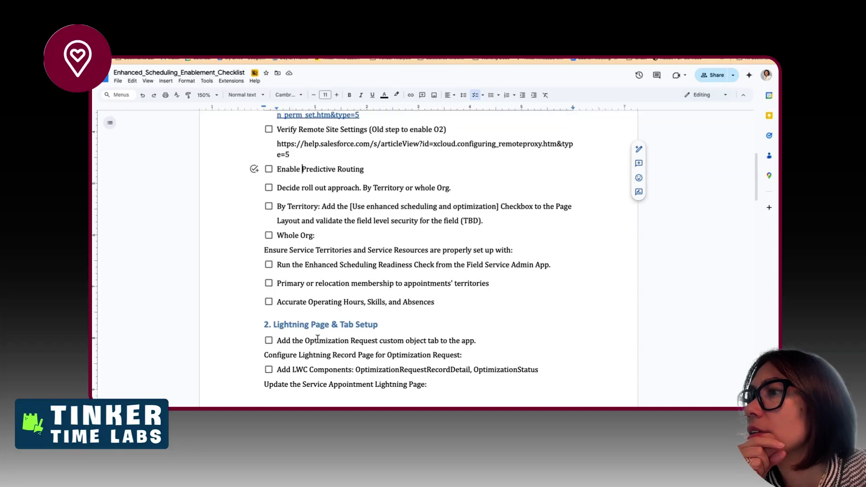
pyautogui.scroll(-12, 311, 342)
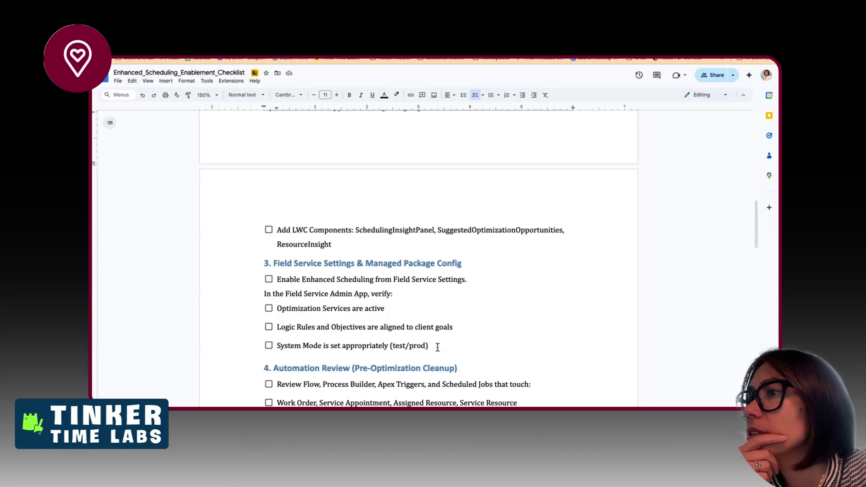
pyautogui.moveTo(438, 346)
pyautogui.mouseDown()
pyautogui.moveTo(268, 282)
pyautogui.moveTo(361, 308)
pyautogui.moveTo(432, 346)
pyautogui.mouseUp()
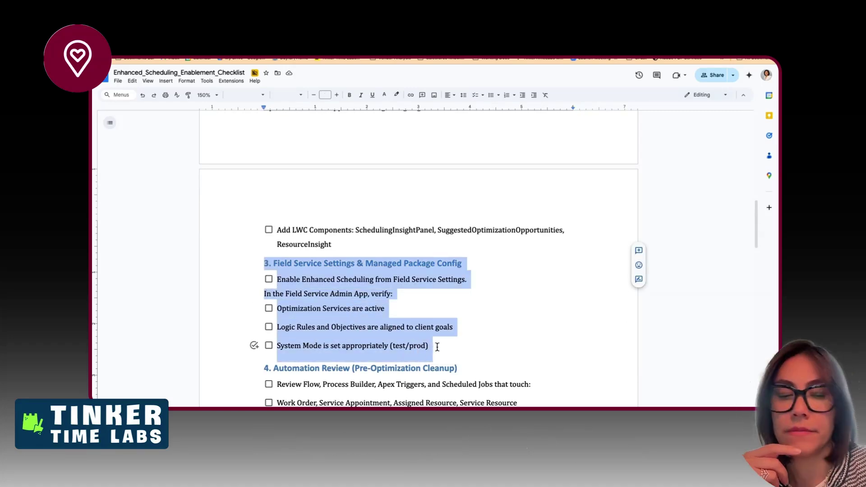
# - Cut the Field Service Settings section and paste it on a new line after the remote-site URL
pyautogui.hotkey('ctrl', 'x')
pyautogui.scroll(5, 450, 293)
pyautogui.scroll(5, 450, 279)
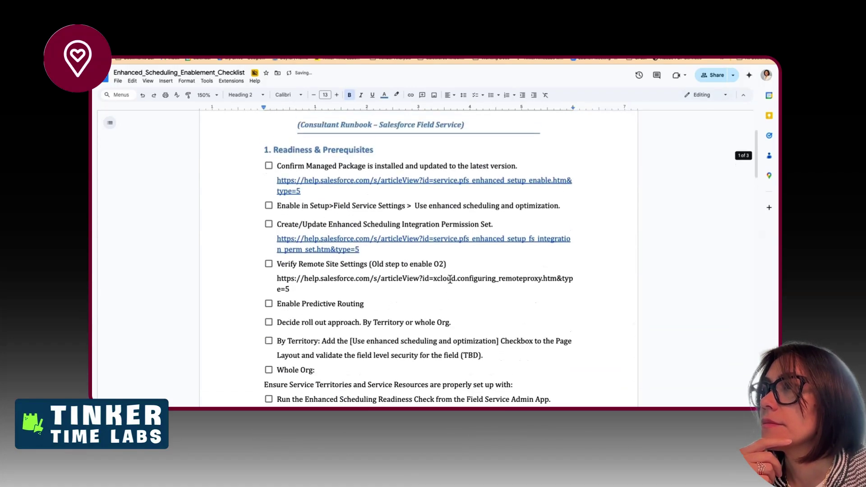
pyautogui.scroll(1, 451, 279)
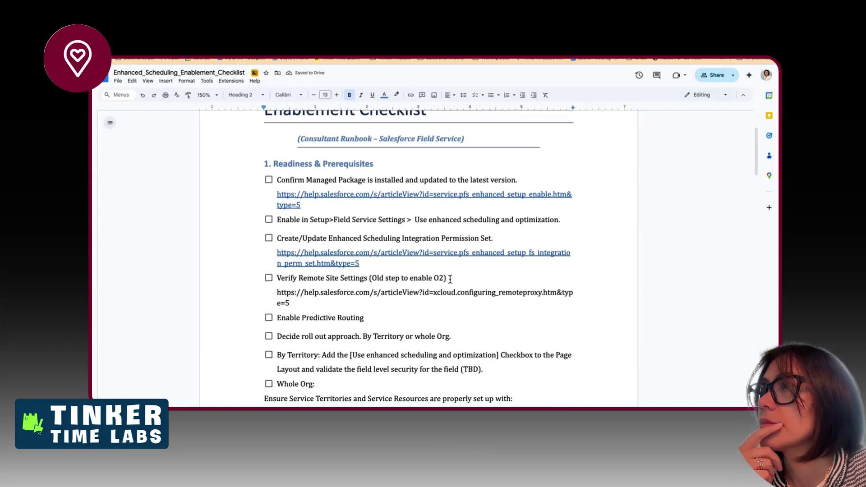
pyautogui.scroll(-3, 450, 279)
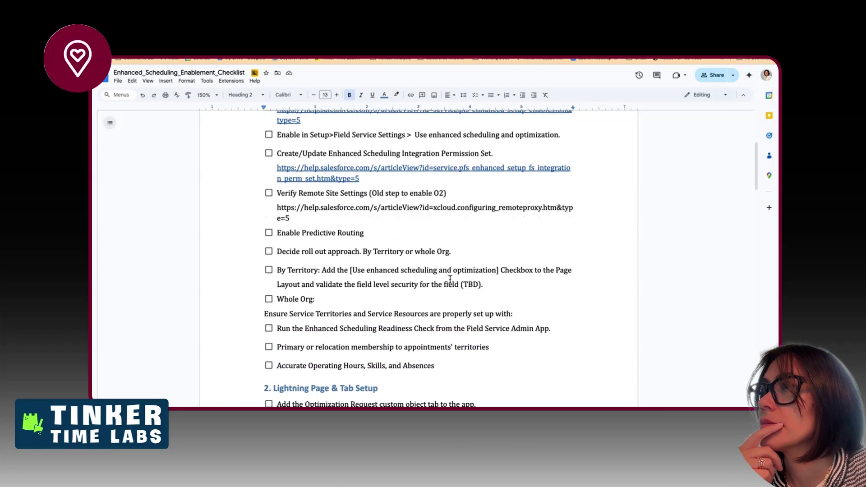
pyautogui.click(314, 221)
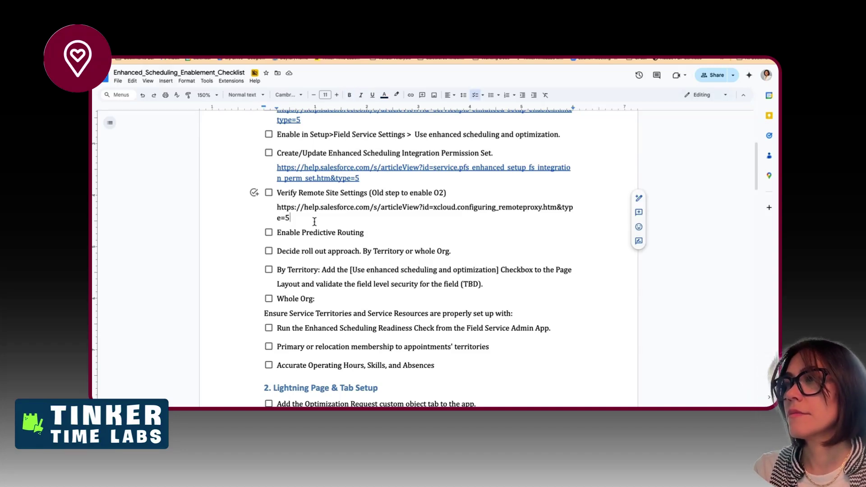
pyautogui.press('Return')
pyautogui.press('Return')
pyautogui.hotkey('ctrl', 'v')
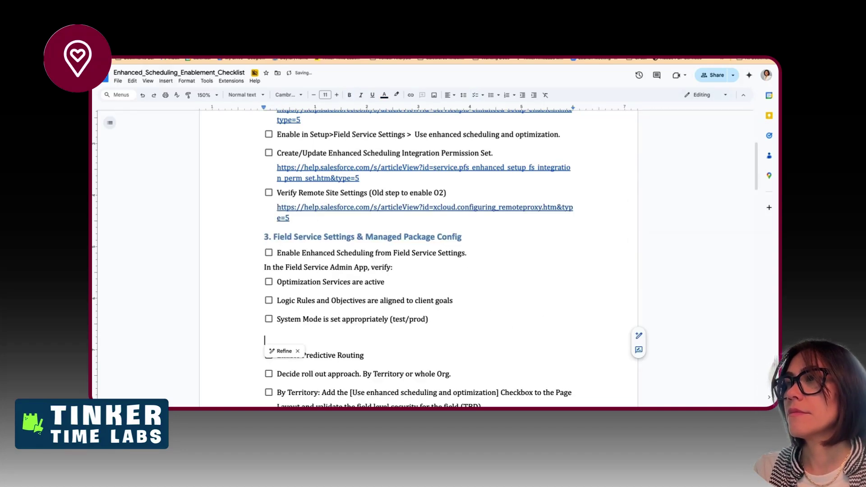
# - Renumber the Field Service Settings & Managed Package Config heading from 3 to 2
pyautogui.click(268, 236)
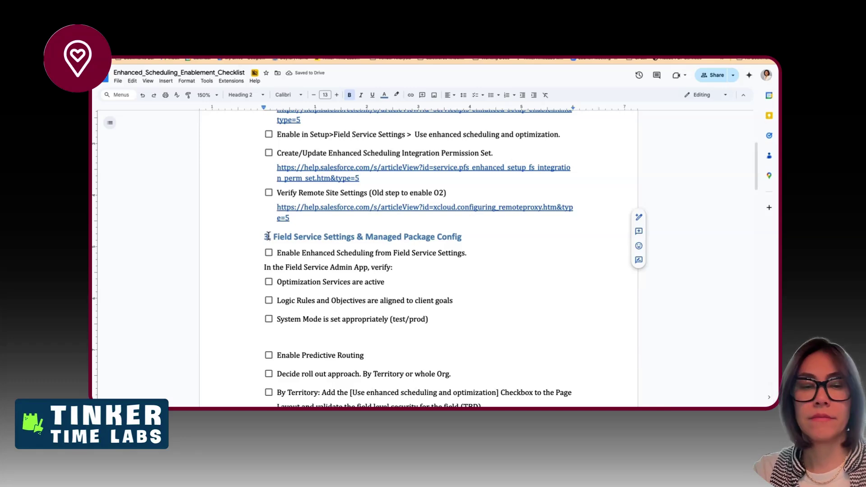
pyautogui.press('BackSpace')
pyautogui.write('2')
pyautogui.scroll(-3, 316, 266)
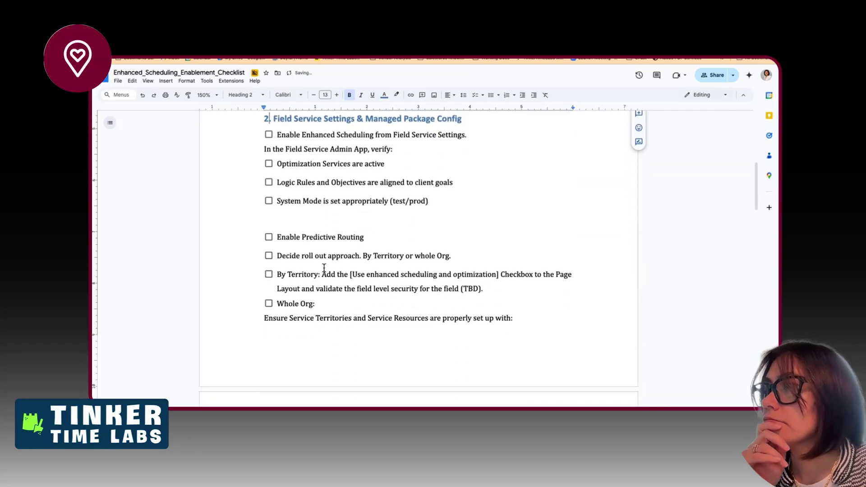
pyautogui.scroll(-4, 324, 268)
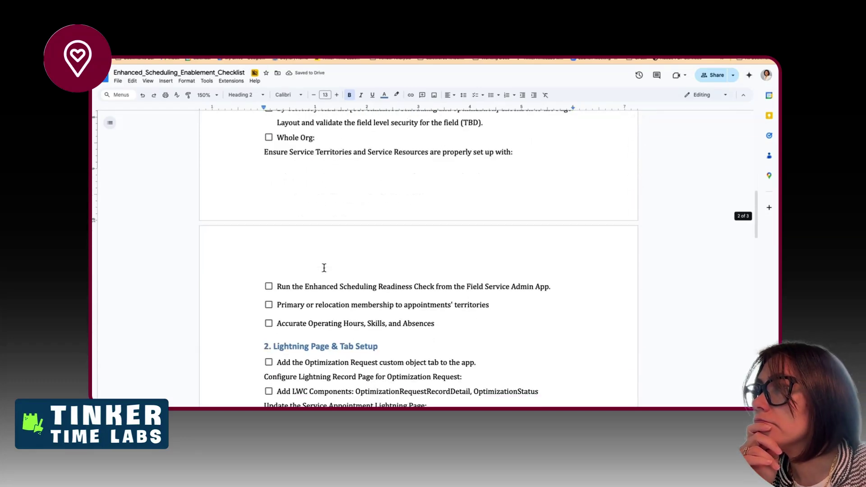
pyautogui.scroll(-6, 324, 267)
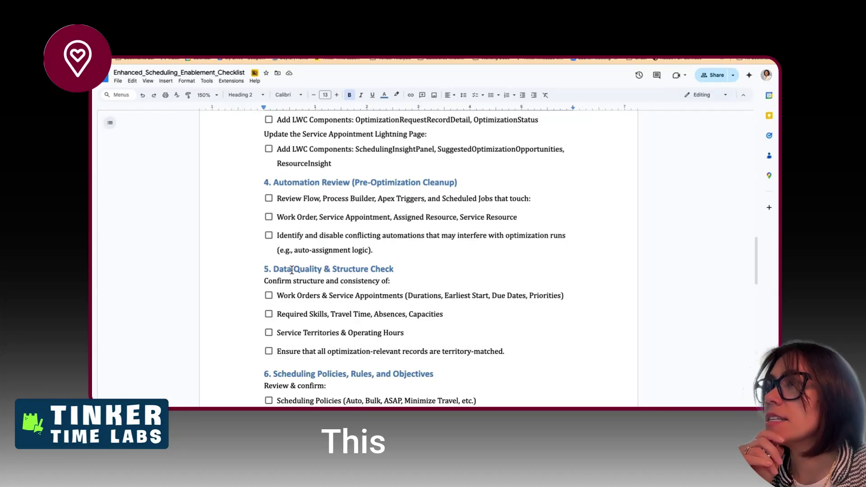
pyautogui.scroll(9, 350, 225)
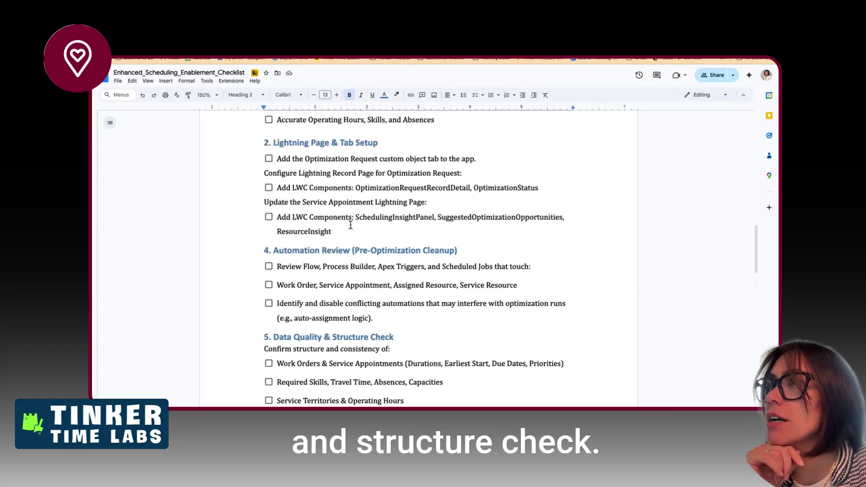
pyautogui.scroll(4, 350, 225)
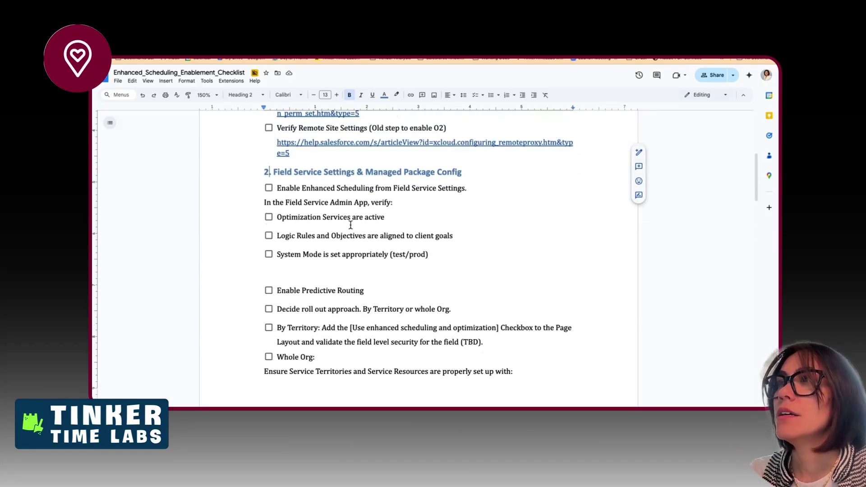
pyautogui.scroll(-2, 350, 225)
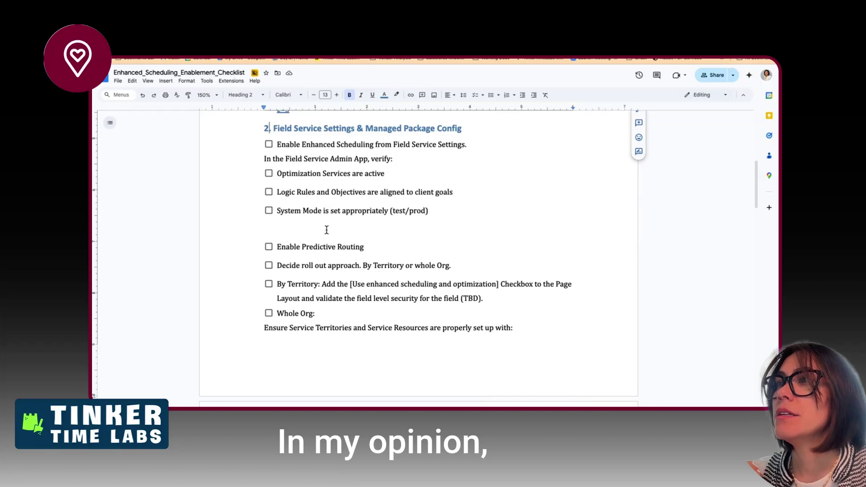
pyautogui.scroll(-4, 281, 293)
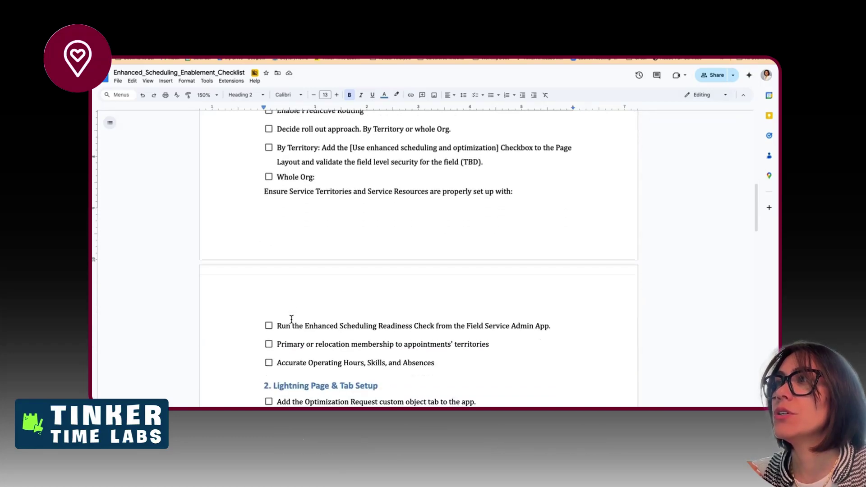
# - Move the 'Ensure Service Territories…' block to after the territory-matched item in section 5
pyautogui.moveTo(264, 162); pyautogui.dragTo(451, 331)
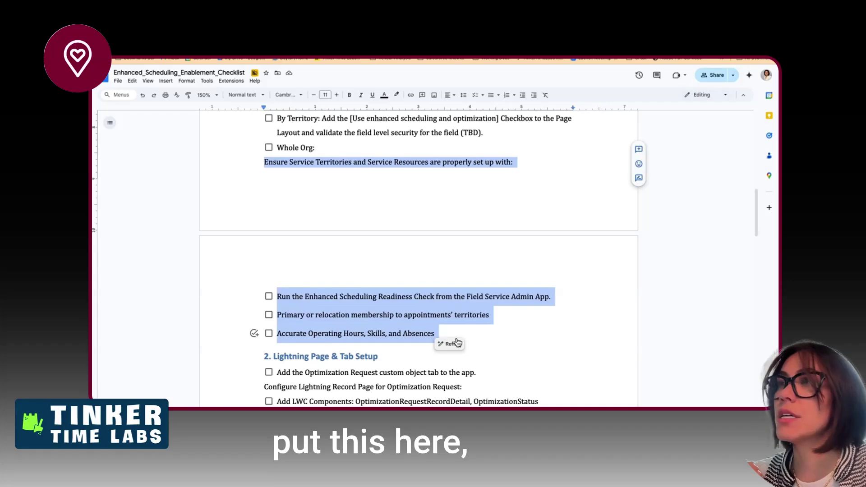
pyautogui.hotkey('ctrl', 'x')
pyautogui.scroll(-4, 456, 334)
pyautogui.scroll(-5, 456, 334)
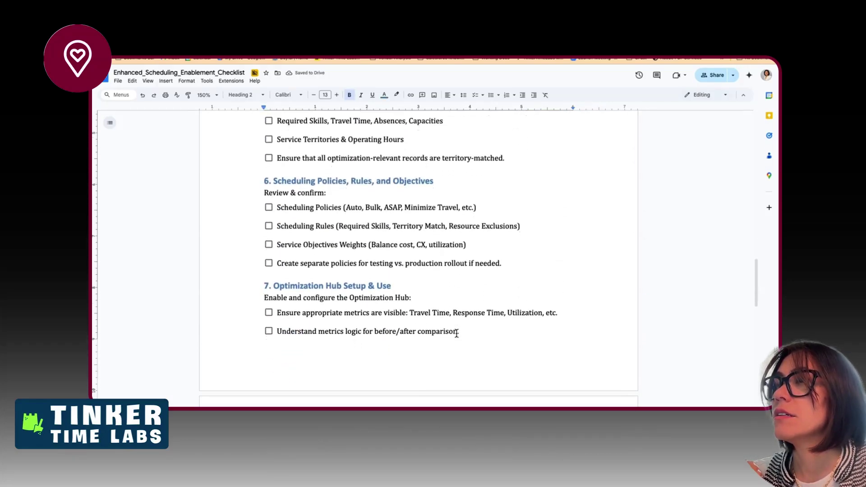
pyautogui.scroll(2, 456, 334)
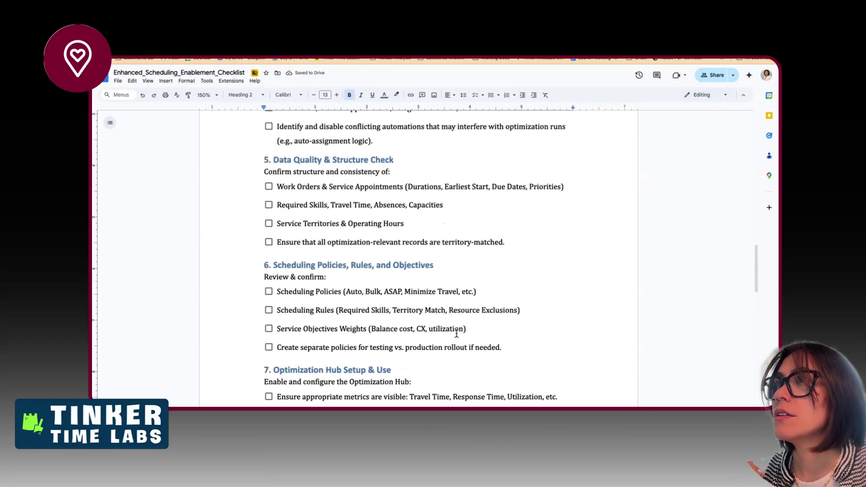
pyautogui.click(526, 242)
pyautogui.hotkey('ctrl', 'v')
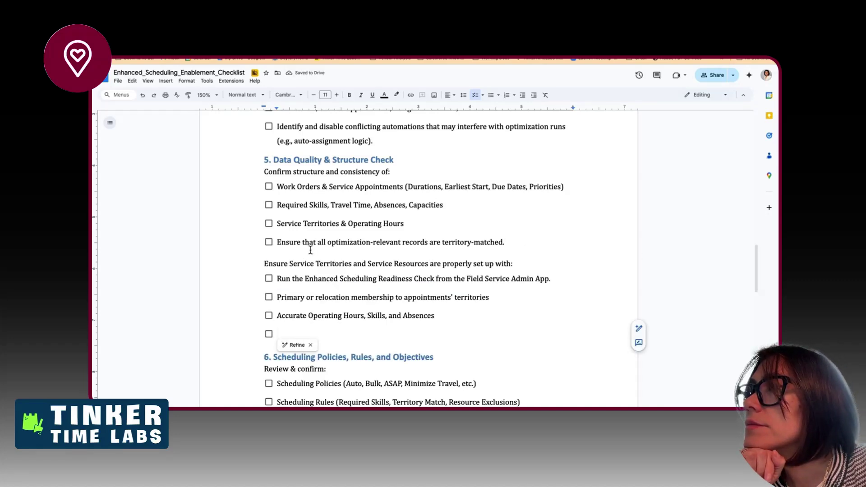
# - Delete the redundant 'Service Territories & Operating Hours' item after comparing it with the territory checks
pyautogui.moveTo(305, 242); pyautogui.dragTo(471, 244)
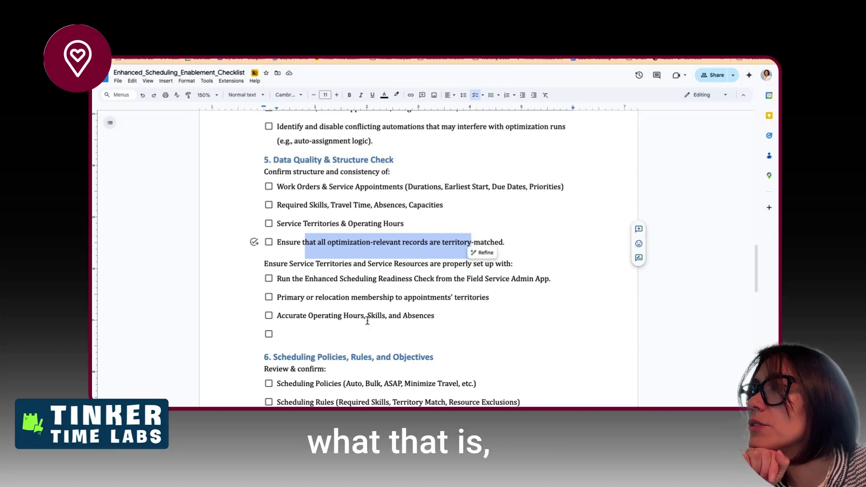
pyautogui.moveTo(314, 264); pyautogui.dragTo(319, 280)
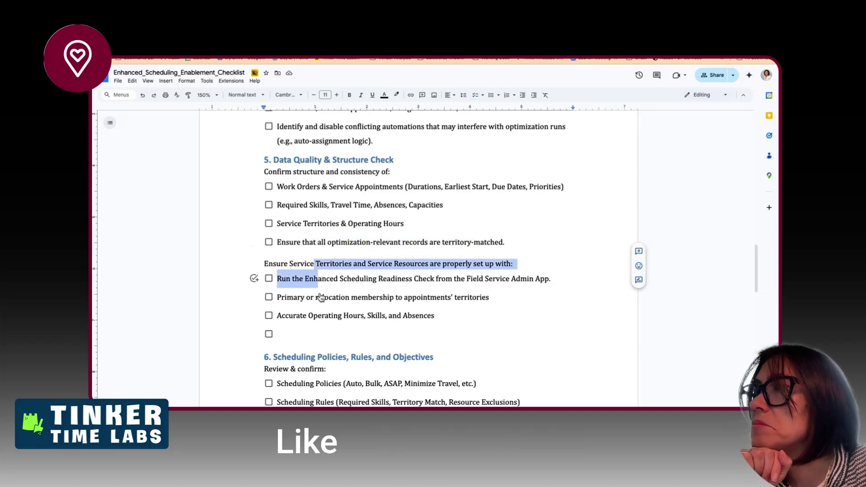
pyautogui.click(284, 287)
pyautogui.moveTo(404, 224); pyautogui.dragTo(459, 207)
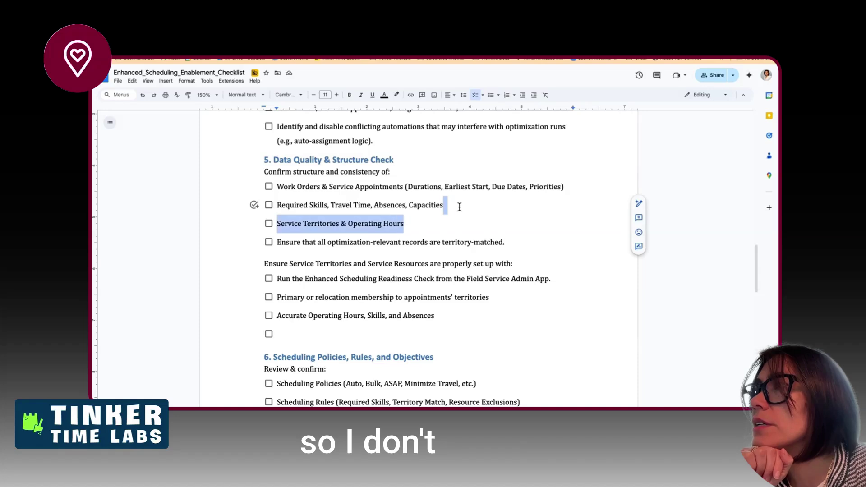
pyautogui.press('BackSpace')
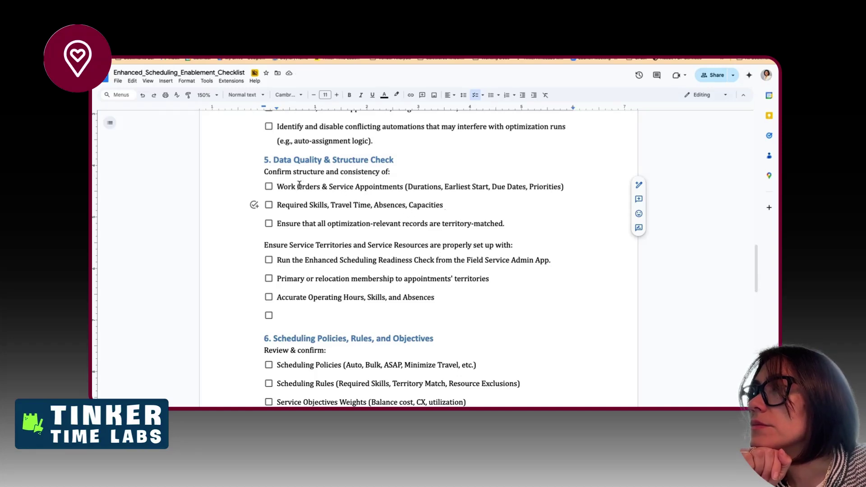
pyautogui.moveTo(277, 186); pyautogui.dragTo(403, 184)
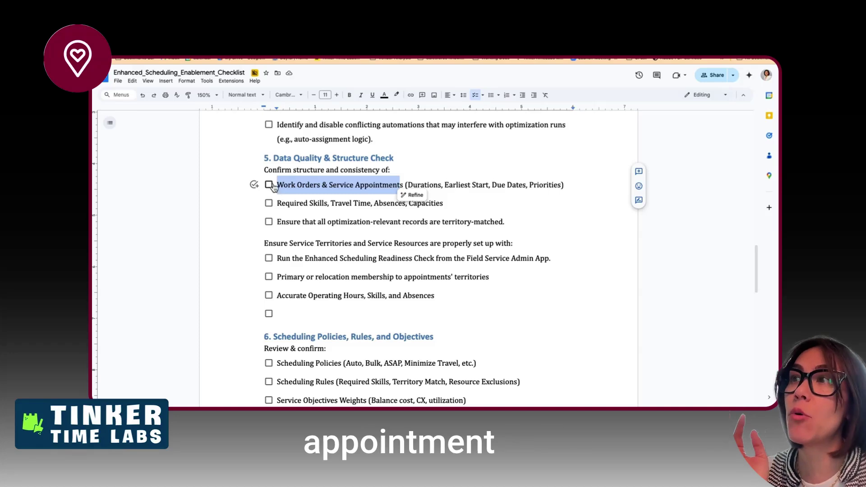
pyautogui.click(277, 184)
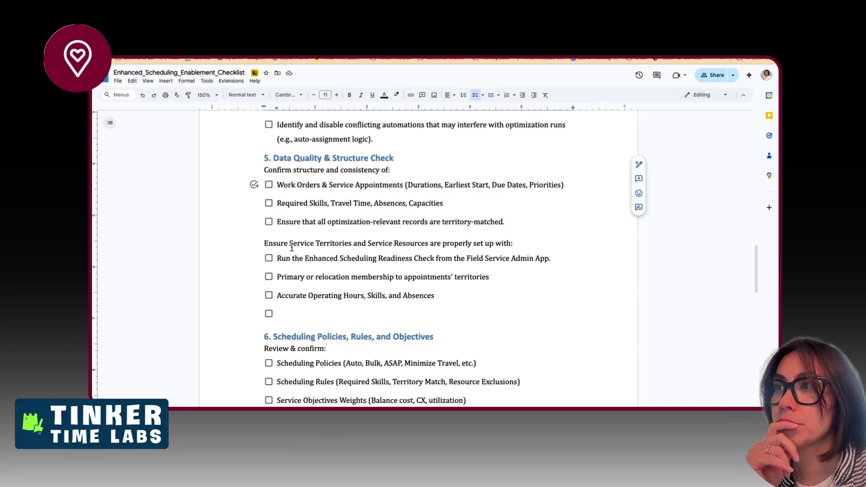
pyautogui.tripleClick(319, 221)
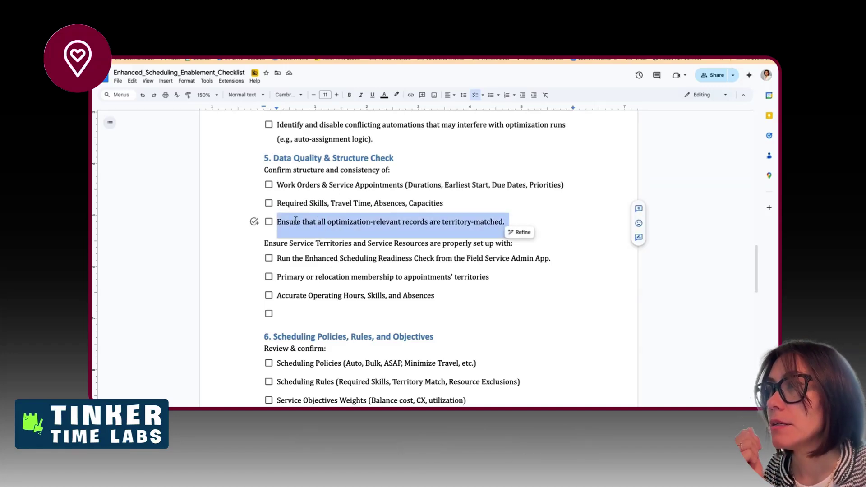
pyautogui.click(277, 201)
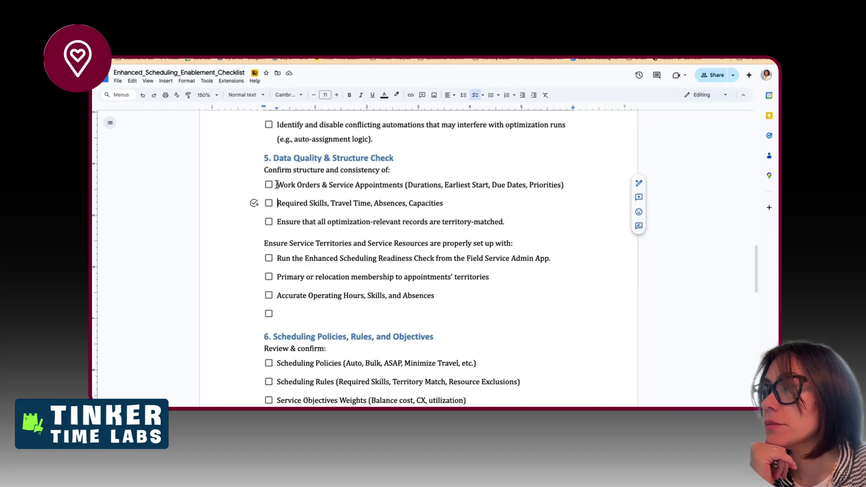
pyautogui.click(274, 184)
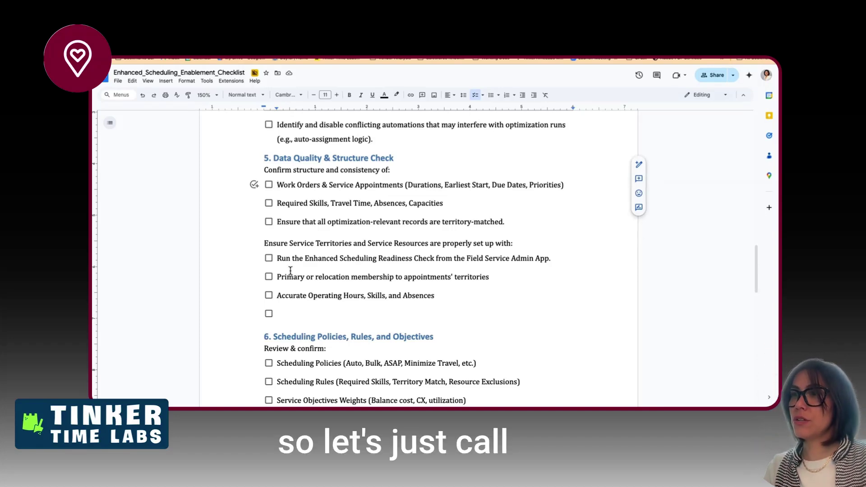
# - Add a plain 'Scheduling Reference Data' label line above the Work Orders item
pyautogui.press('Return')
pyautogui.press('BackSpace')
pyautogui.press('BackSpace')
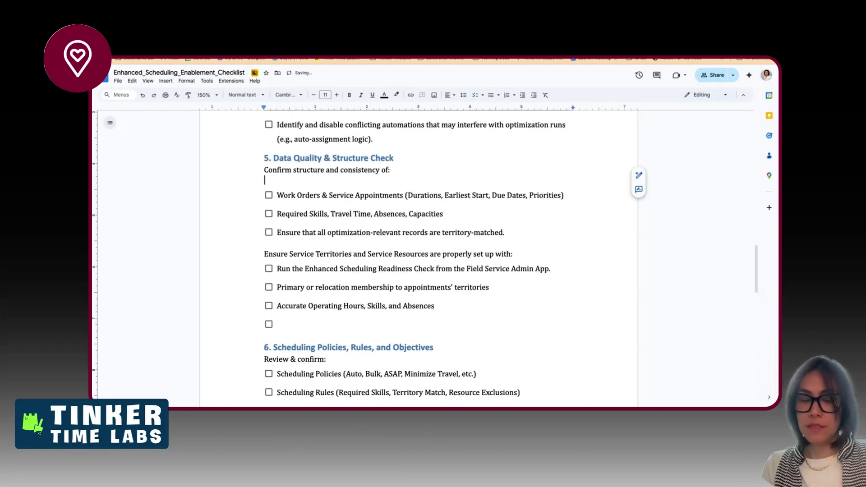
pyautogui.write('Scheduling')
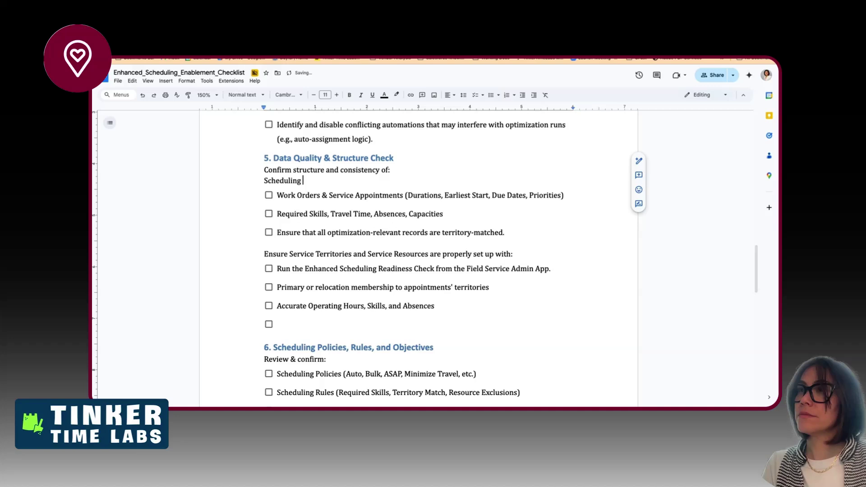
pyautogui.write(' Reference Data')
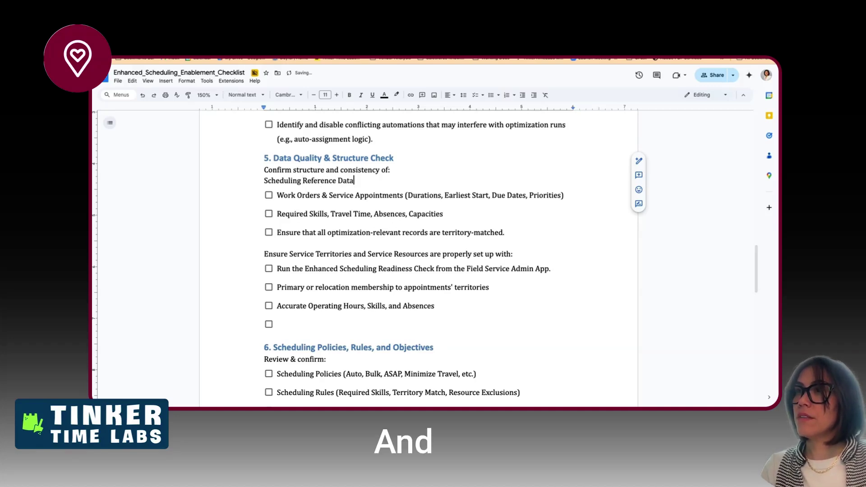
# - Move 'Work Orders & Service Appointments' below 'Accurate Operating Hours, Skills, and Absences' with a blank line
pyautogui.tripleClick(305, 195)
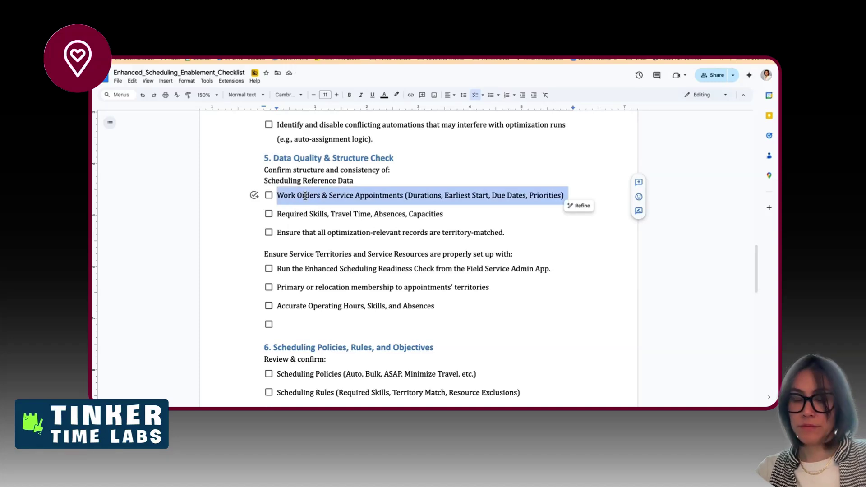
pyautogui.press('BackSpace')
pyautogui.click(287, 307)
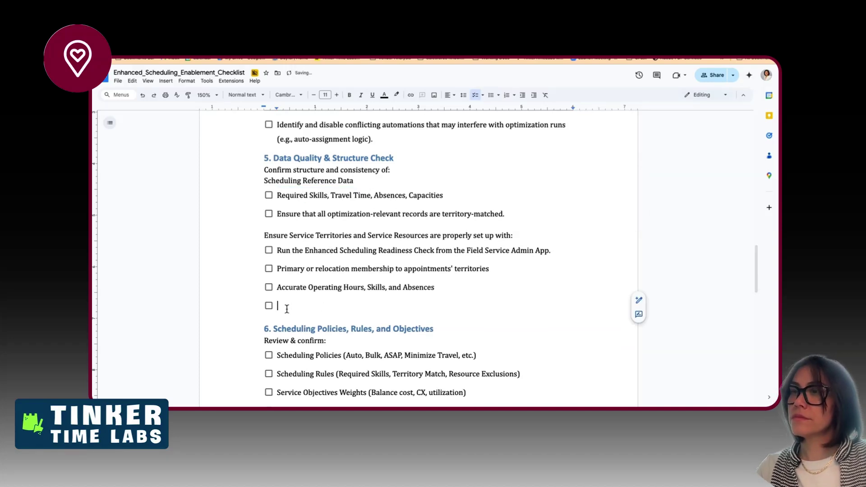
pyautogui.press('BackSpace')
pyautogui.hotkey('ctrl', 'v')
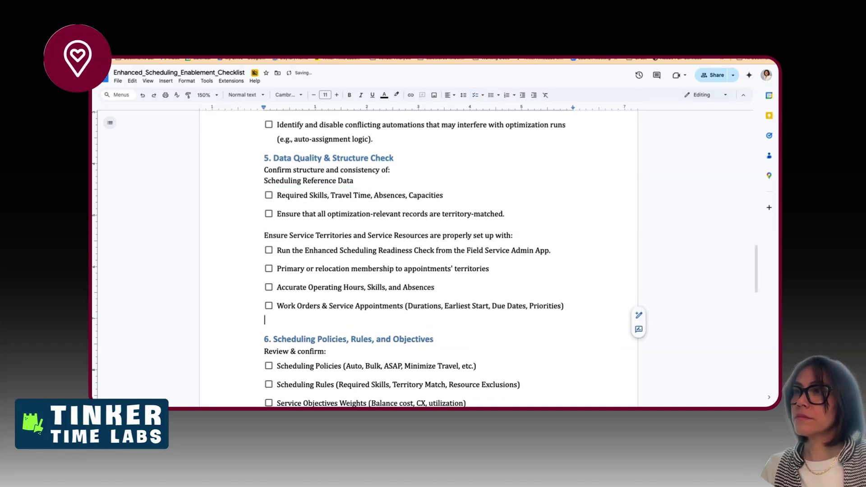
pyautogui.press('BackSpace')
pyautogui.click(435, 287)
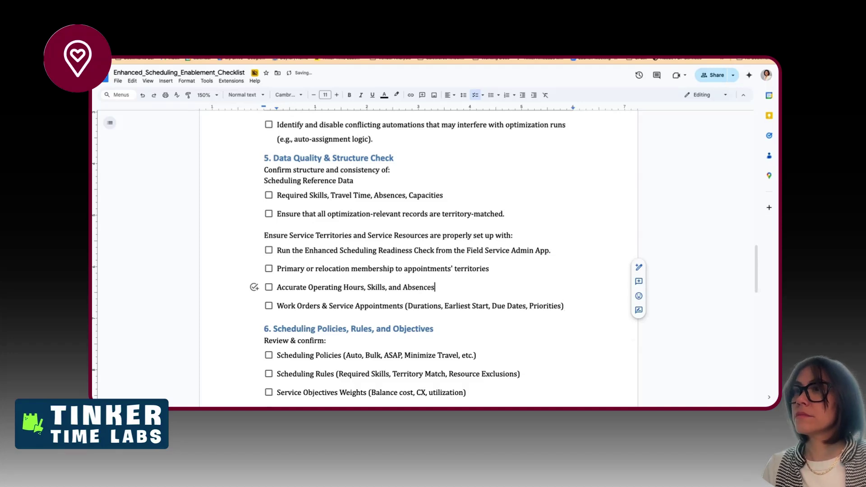
pyautogui.press('Return')
pyautogui.press('BackSpace')
pyautogui.press('BackSpace')
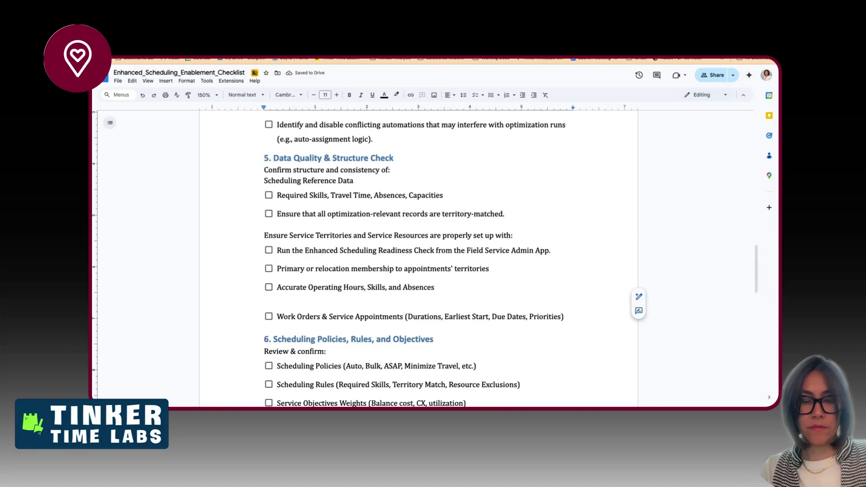
# - Type the label 'Confirm Structure and Completeness of the Work' above the Work Orders item
pyautogui.write('Conf')
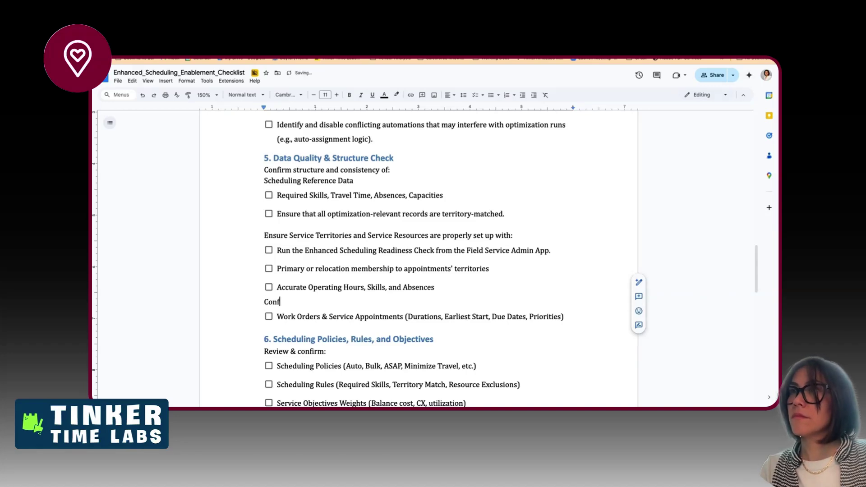
pyautogui.write('rim')
pyautogui.hotkey('alt', 'shift', 'Left')
pyautogui.write('Confirm ')
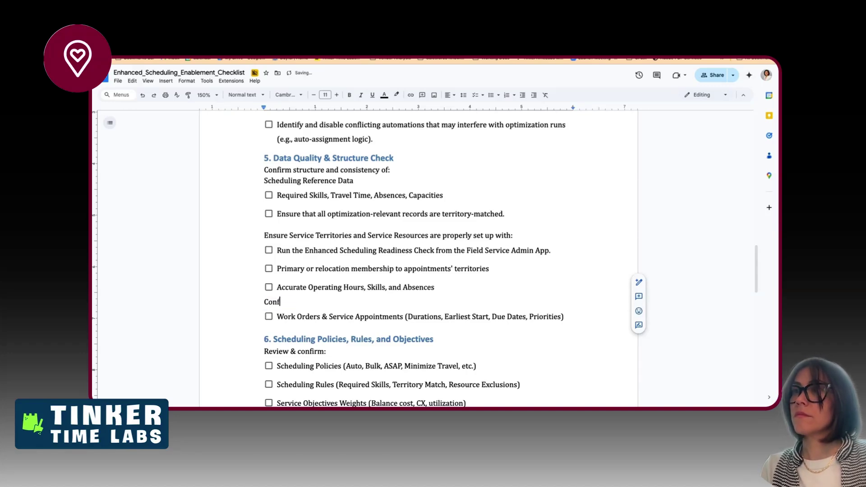
pyautogui.write('Service')
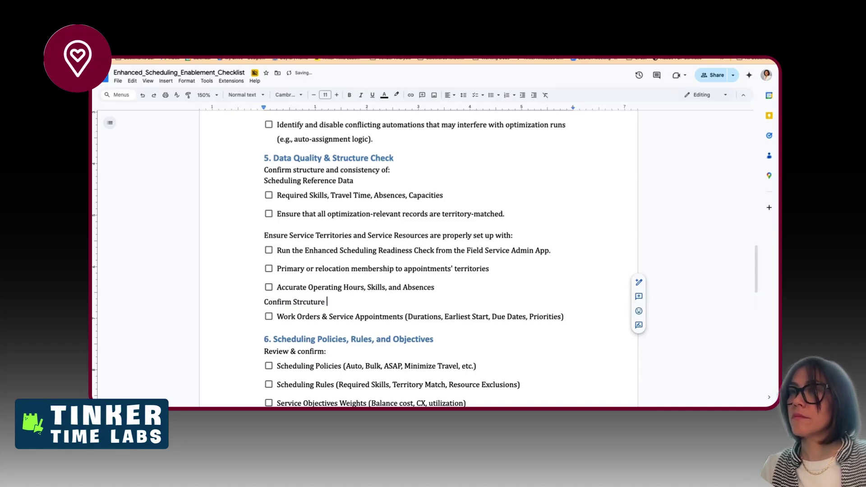
pyautogui.hotkey('alt', 'shift', 'Left')
pyautogui.write('Structure')
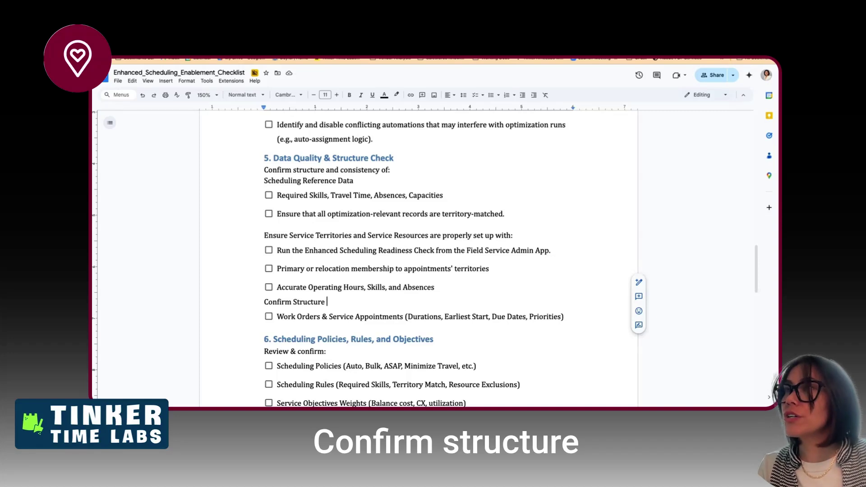
pyautogui.write('of the Work')
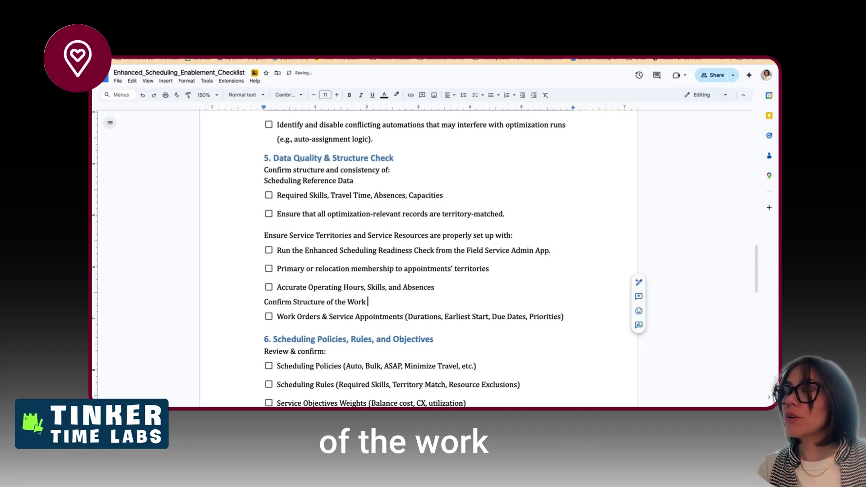
pyautogui.press('BackSpace')
pyautogui.press('BackSpace')
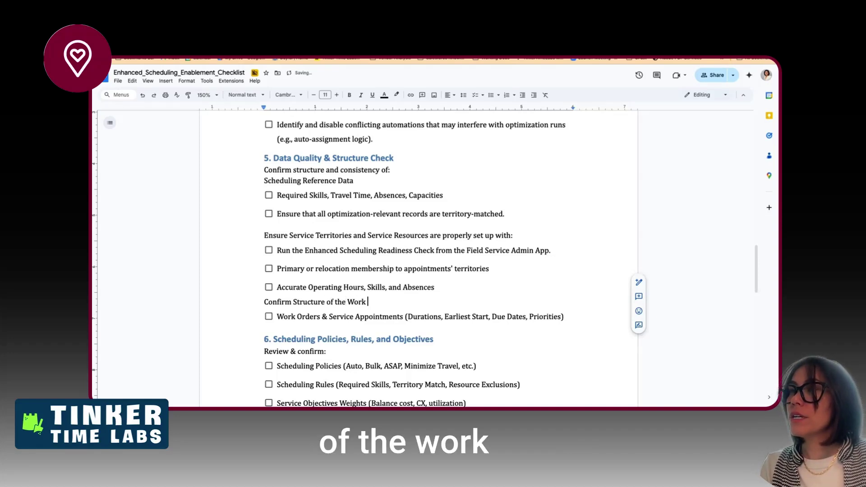
pyautogui.write('its')
pyautogui.press('BackSpace')
pyautogui.press('BackSpace')
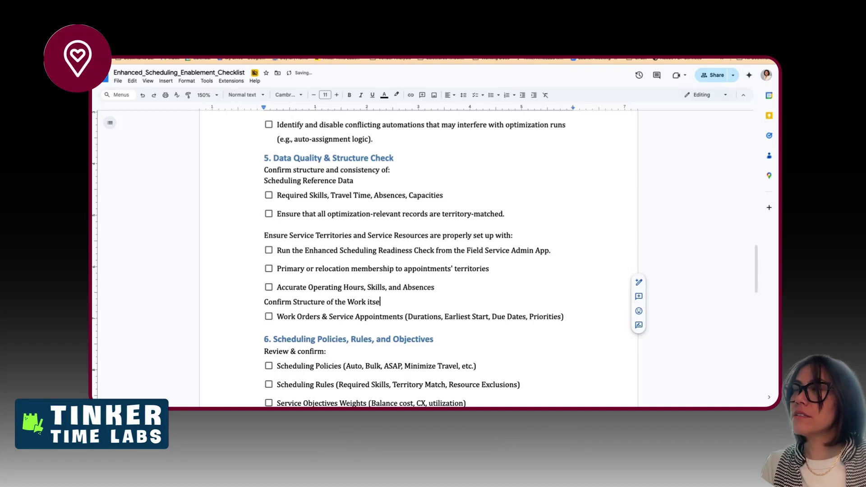
pyautogui.press('Down')
pyautogui.press('Down')
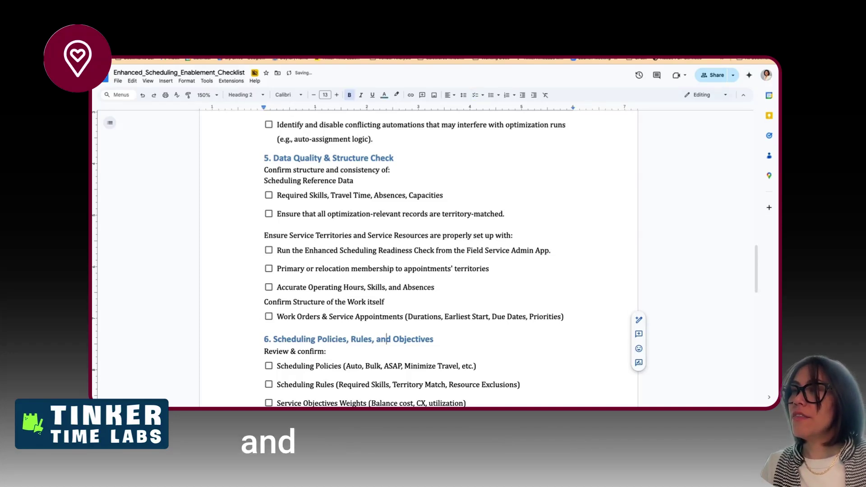
pyautogui.press('Up')
pyautogui.press('Right')
pyautogui.press('Right')
pyautogui.press('Right')
pyautogui.press('Right')
pyautogui.press('Right')
pyautogui.press('Right')
pyautogui.press('Right')
pyautogui.press('Right')
pyautogui.press('Right')
pyautogui.press('Right')
pyautogui.press('Right')
pyautogui.press('Right')
pyautogui.press('Right')
pyautogui.press('Right')
pyautogui.press('Right')
pyautogui.press('Right')
pyautogui.press('Right')
pyautogui.press('Right')
pyautogui.press('Right')
pyautogui.press('Right')
pyautogui.press('Right')
pyautogui.press('Right')
pyautogui.press('Right')
pyautogui.press('Right')
pyautogui.press('Right')
pyautogui.press('Right')
pyautogui.press('Right')
pyautogui.press('Right')
pyautogui.press('Right')
pyautogui.press('Right')
pyautogui.press('Right')
pyautogui.press('Right')
pyautogui.press('Right')
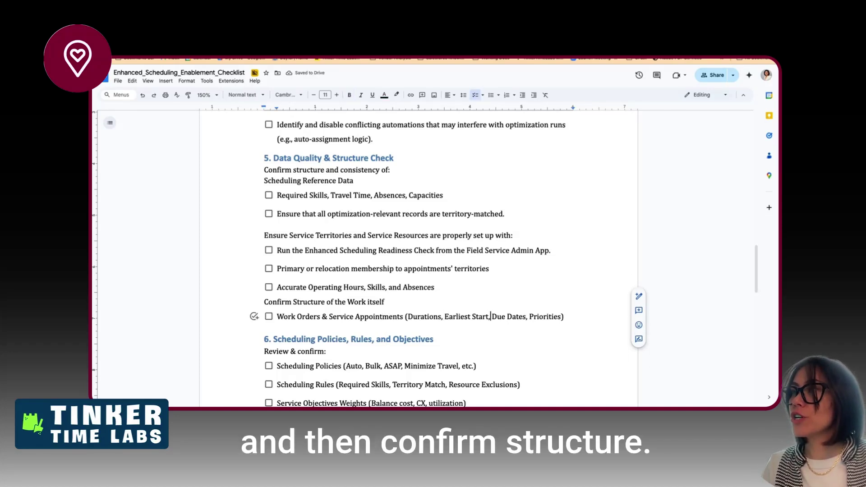
pyautogui.press('Return')
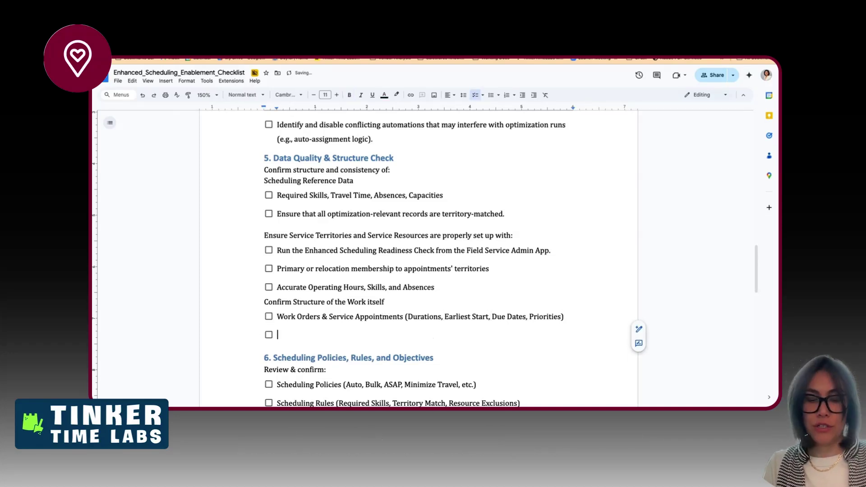
pyautogui.press('Up')
pyautogui.press('Up')
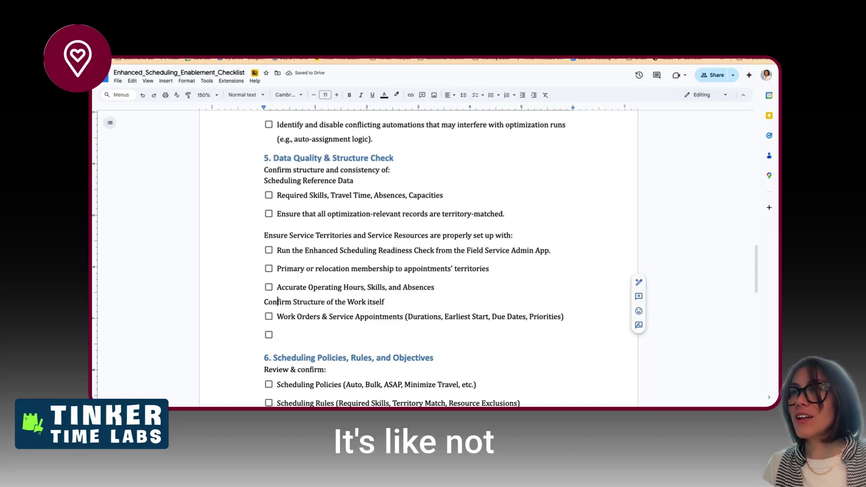
pyautogui.press('Right')
pyautogui.press('Right')
pyautogui.press('Right')
pyautogui.press('Right')
pyautogui.press('Right')
pyautogui.press('Right')
pyautogui.press('Right')
pyautogui.press('Right')
pyautogui.press('Right')
pyautogui.press('Right')
pyautogui.press('Right')
pyautogui.press('Right')
pyautogui.press('Right')
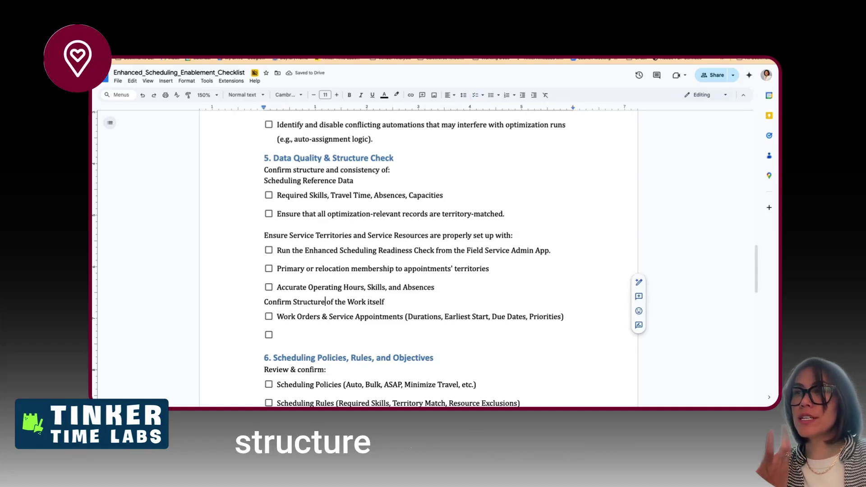
pyautogui.write('and Complete')
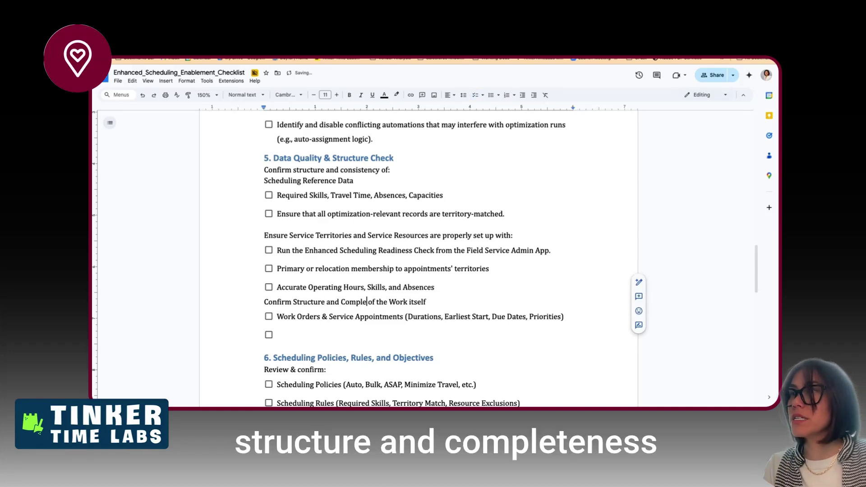
pyautogui.write('ness')
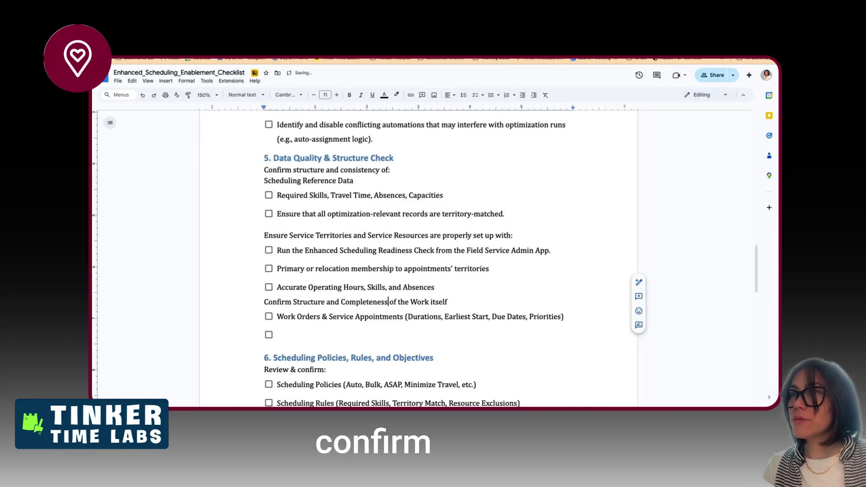
# - Copy the 'Confirm Structure and Completeness' line and paste it on a new line below Work Orders
pyautogui.click(430, 302)
pyautogui.hotkey('alt', 'shift', 'Right')
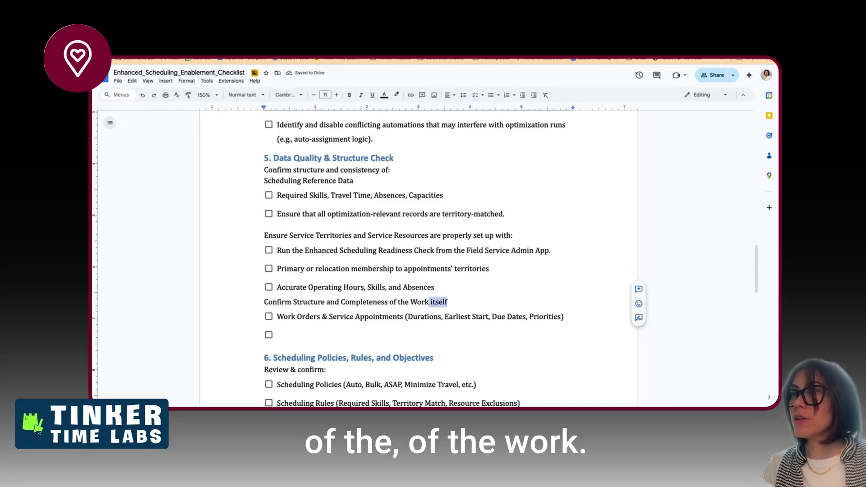
pyautogui.press('BackSpace')
pyautogui.hotkey('shift', 'Home')
pyautogui.hotkey('ctrl', 'c')
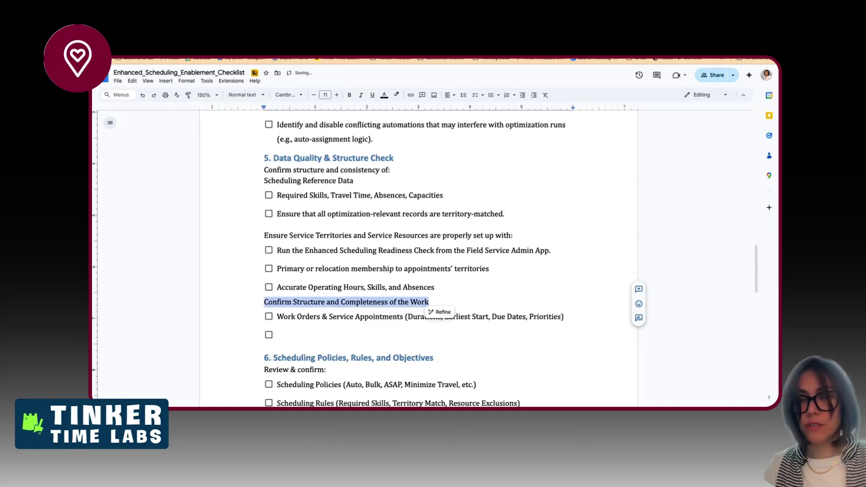
pyautogui.click(430, 317)
pyautogui.press('Down')
pyautogui.press('BackSpace')
pyautogui.press('BackSpace')
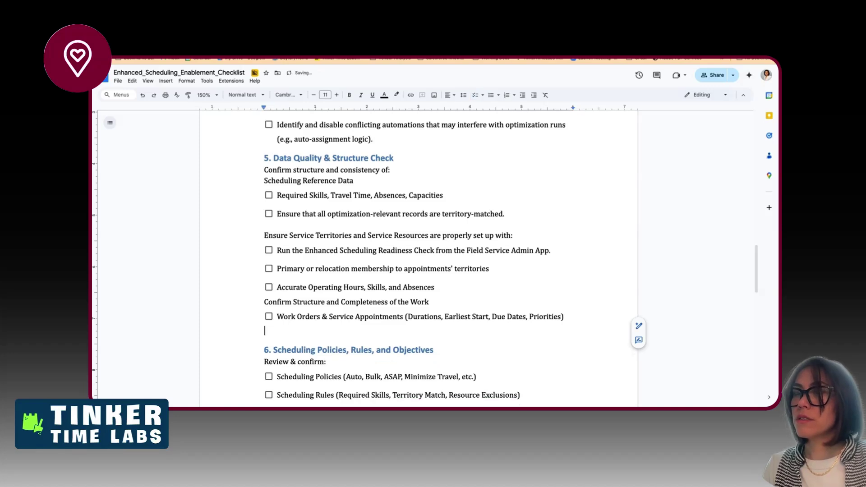
pyautogui.hotkey('ctrl', 'v')
pyautogui.press('Return')
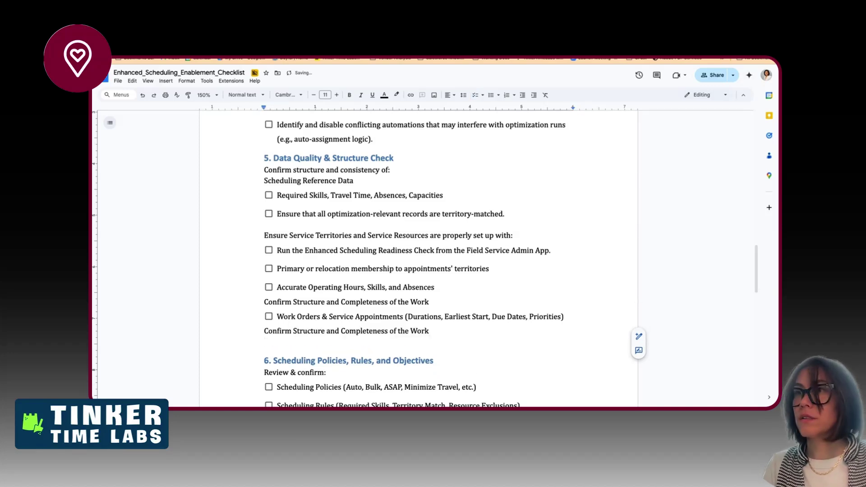
pyautogui.doubleClick(286, 316)
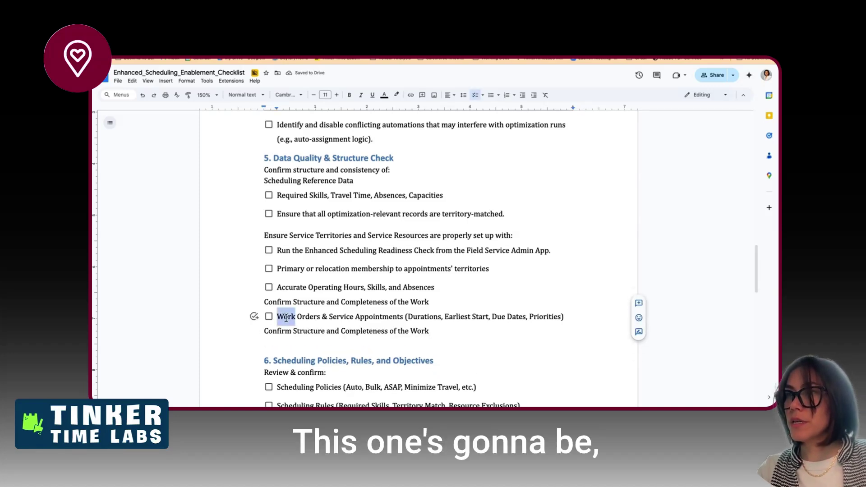
pyautogui.click(279, 348)
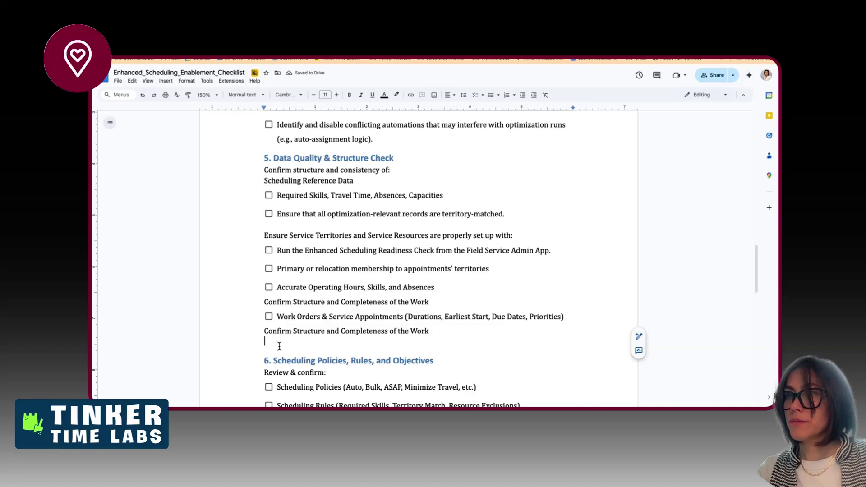
# - Add a 'Service Resource' checklist item and keep 'Scheduling Reference Data' on its own line
pyautogui.hotkey('ctrl', 'shift', '9')
pyautogui.write('Service Resource')
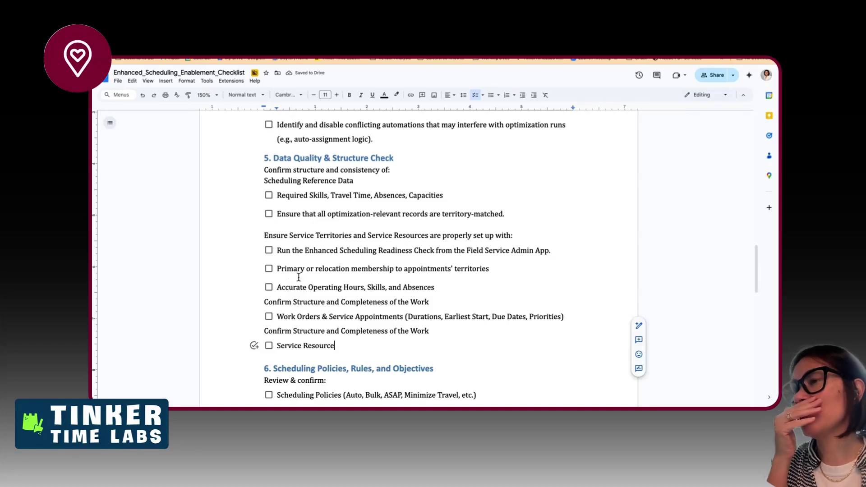
pyautogui.click(265, 181)
pyautogui.press('BackSpace')
pyautogui.press('BackSpace')
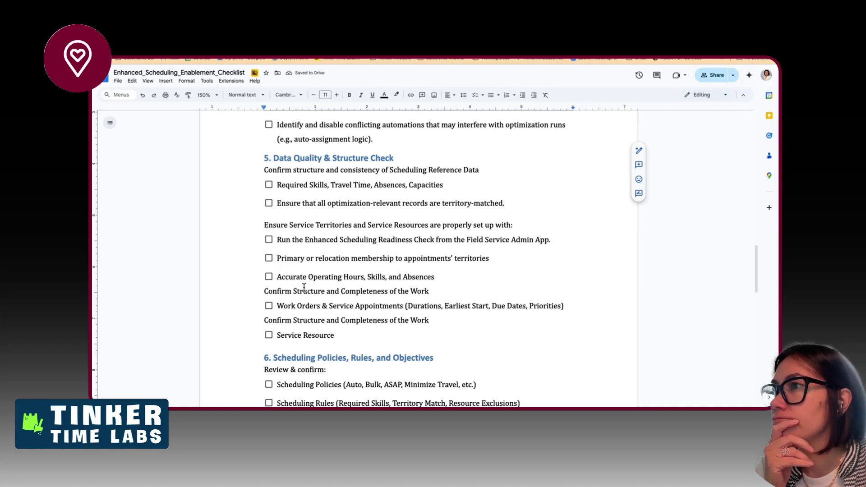
pyautogui.press('Return')
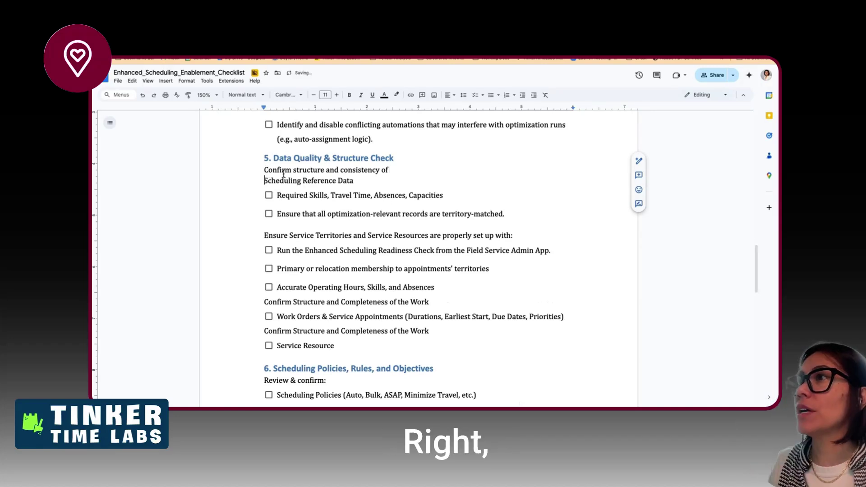
pyautogui.click(390, 170)
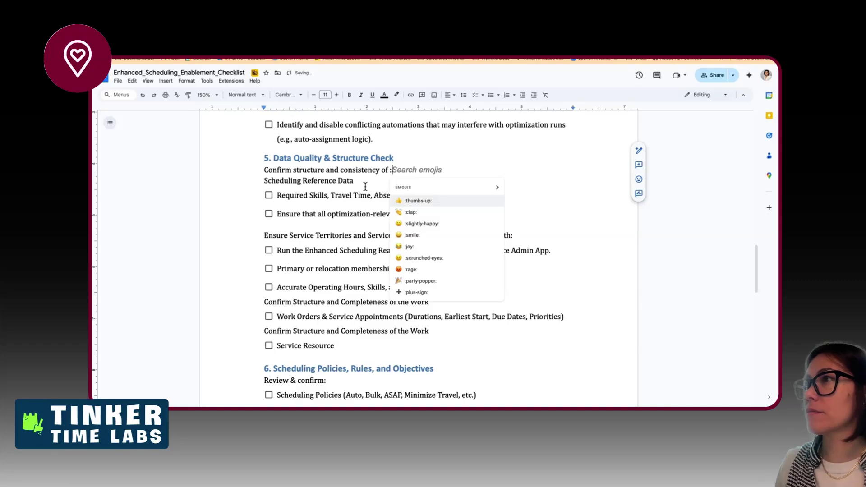
pyautogui.press('BackSpace')
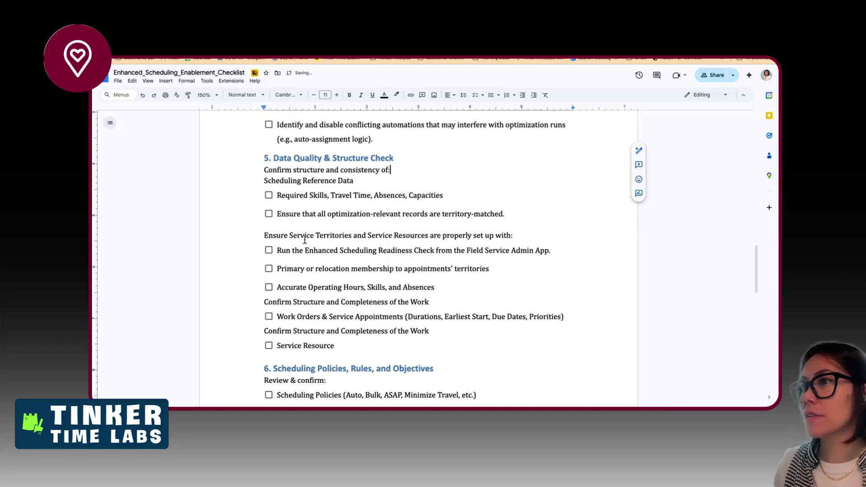
# - Delete 'Confirm Structure and Completeness of the' before Work and retitle the second sub-heading 'Resources'
pyautogui.moveTo(264, 301); pyautogui.dragTo(398, 303)
pyautogui.press('BackSpace')
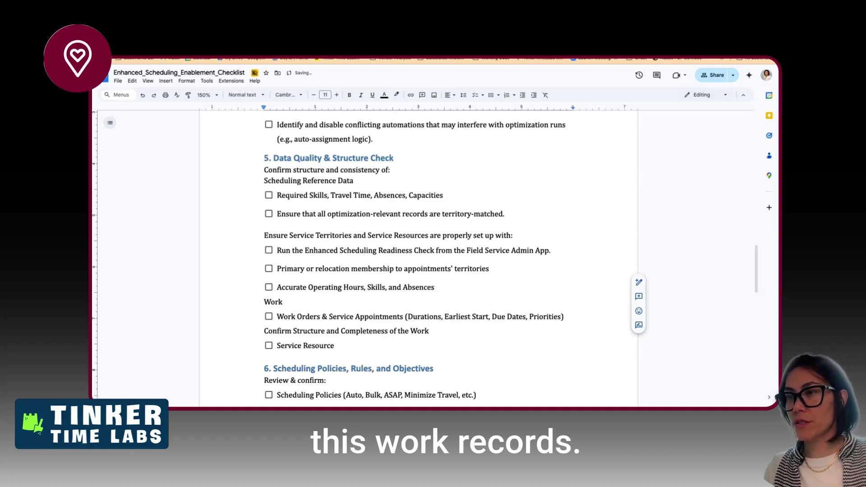
pyautogui.press('Down')
pyautogui.press('Down')
pyautogui.press('Up')
pyautogui.press('super+Right')
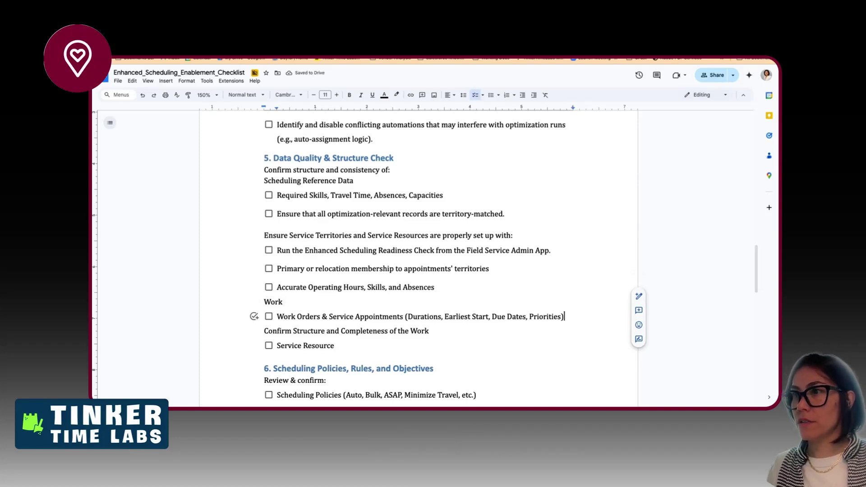
pyautogui.press('Down')
pyautogui.hotkey('alt', 'shift', 'Left')
pyautogui.hotkey('alt', 'shift', 'Left')
pyautogui.hotkey('alt', 'shift', 'Left')
pyautogui.hotkey('alt', 'shift', 'Left')
pyautogui.hotkey('alt', 'shift', 'Left')
pyautogui.hotkey('alt', 'shift', 'Left')
pyautogui.hotkey('alt', 'shift', 'Left')
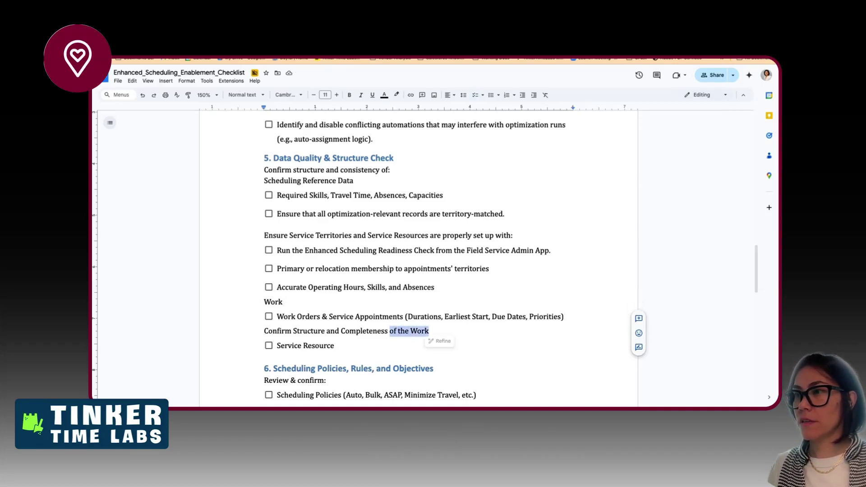
pyautogui.write('Resour')
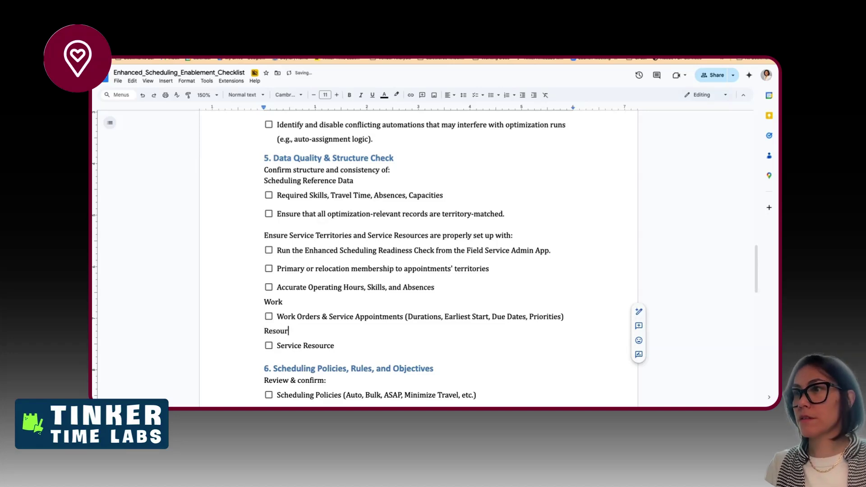
pyautogui.press('Up')
pyautogui.press('Up')
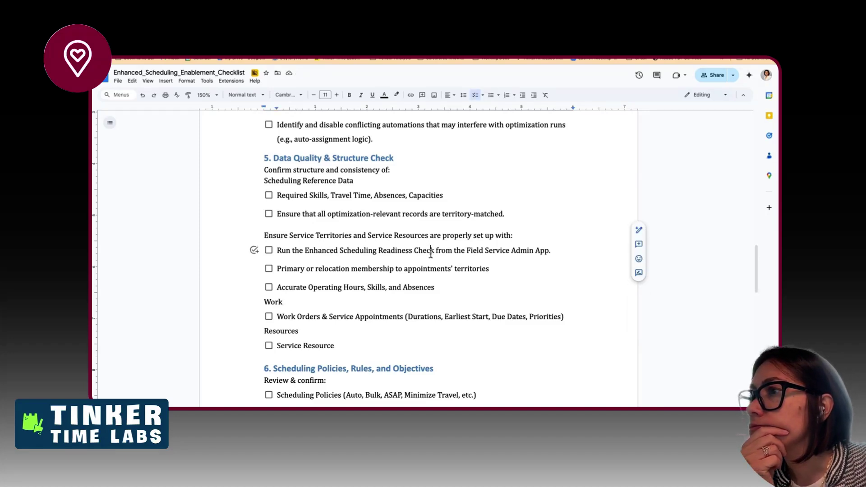
# - Cut the 'Run the Enhanced Scheduling Readiness Check' checklist item out of section 5
pyautogui.doubleClick(424, 250)
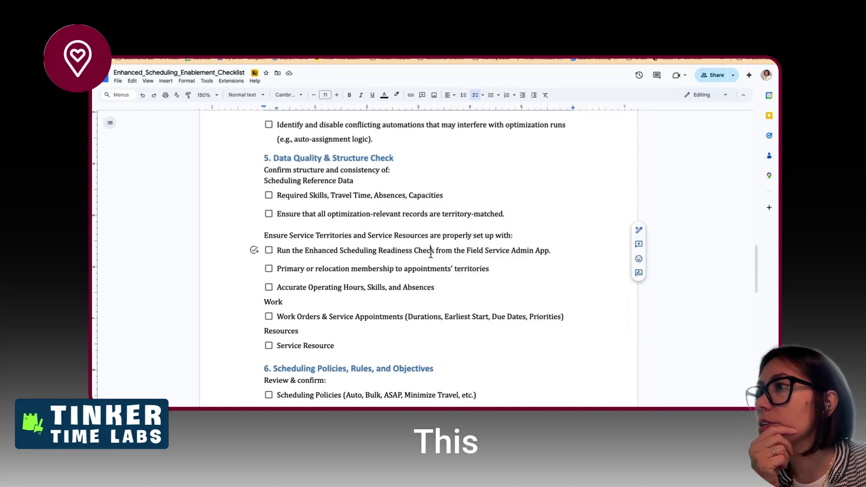
pyautogui.tripleClick(423, 252)
pyautogui.press('super+c')
pyautogui.press('BackSpace')
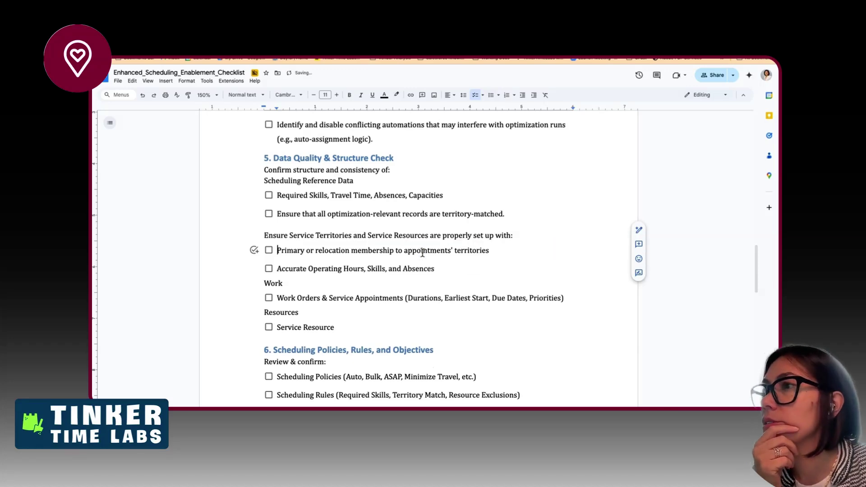
# - Paste the Readiness Check item on its own line right after 'Whole Org:' in section 2
pyautogui.scroll(10, 420, 262)
pyautogui.scroll(2, 420, 262)
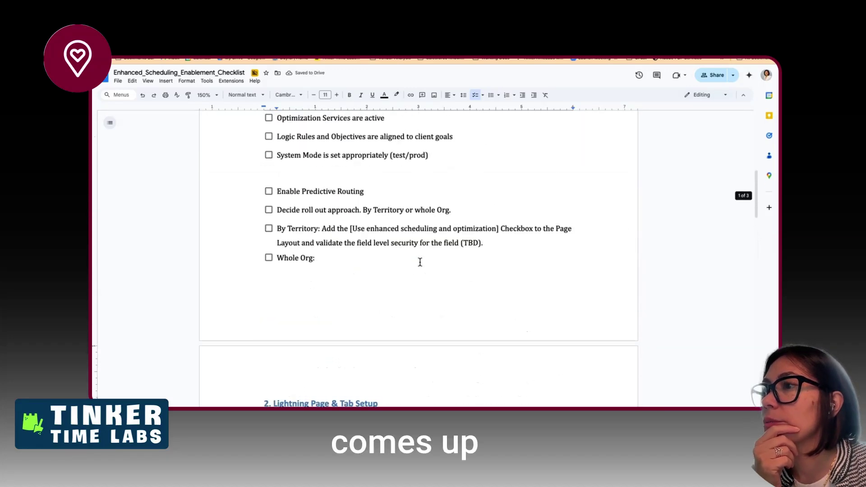
pyautogui.scroll(-5, 420, 262)
pyautogui.scroll(5, 420, 262)
pyautogui.scroll(5, 420, 262)
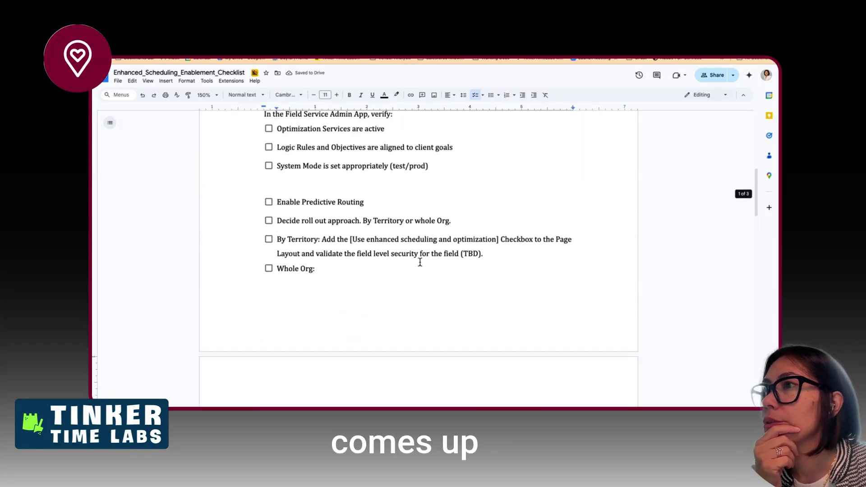
pyautogui.scroll(1, 420, 262)
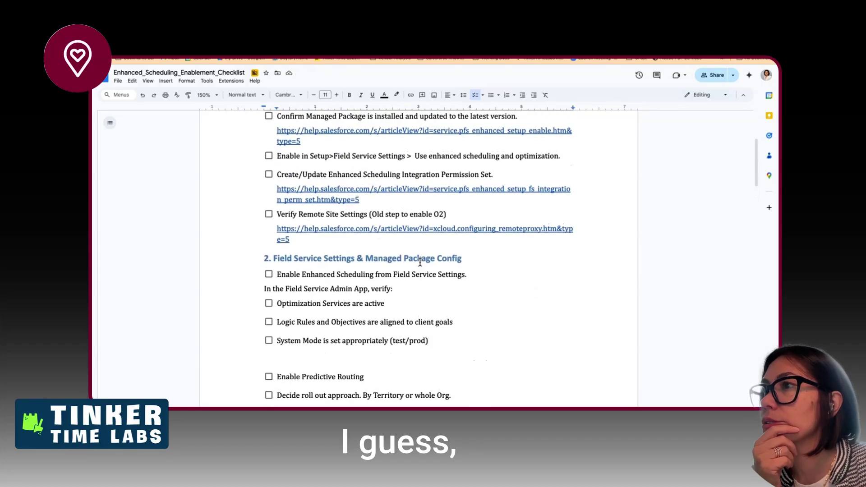
pyautogui.scroll(-1, 420, 262)
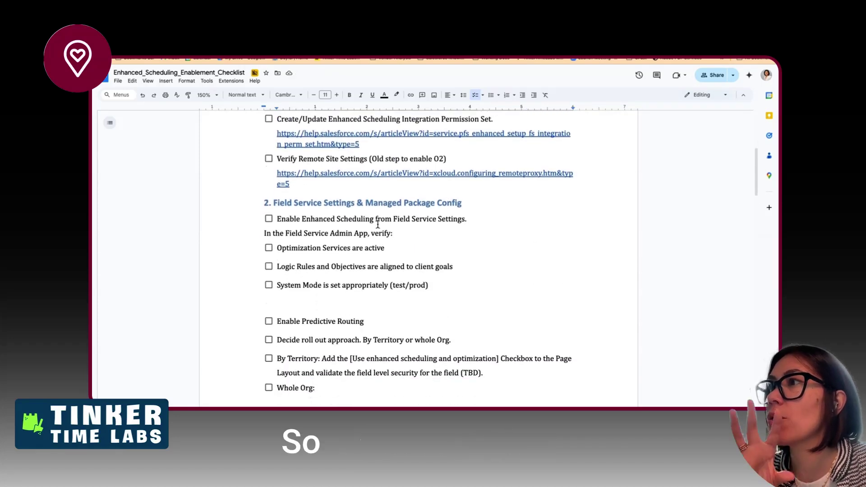
pyautogui.scroll(1, 405, 302)
pyautogui.scroll(-3, 405, 303)
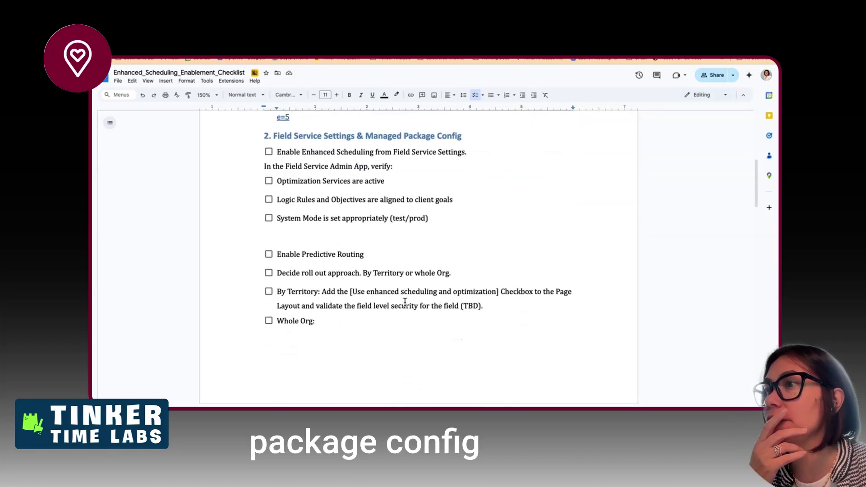
pyautogui.scroll(-4, 355, 311)
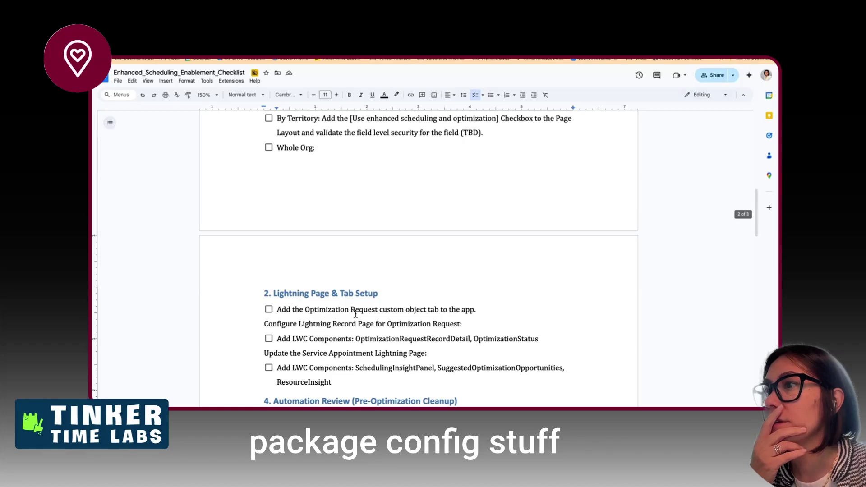
pyautogui.click(339, 158)
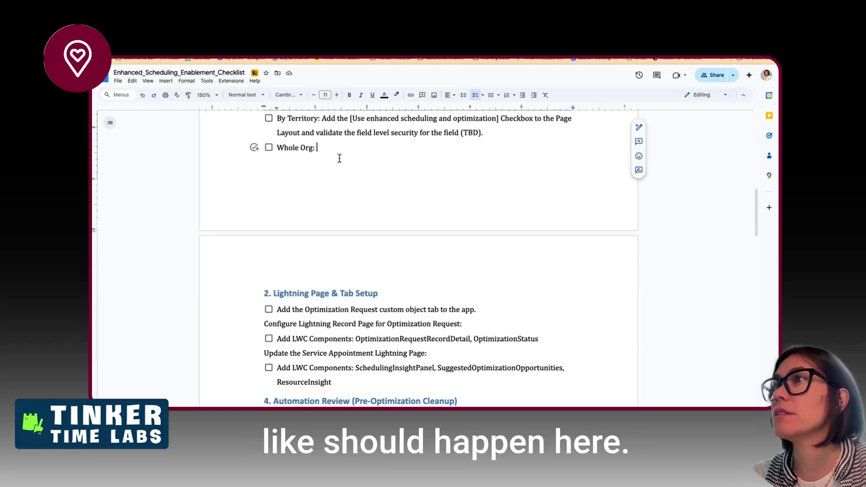
pyautogui.press('super+v')
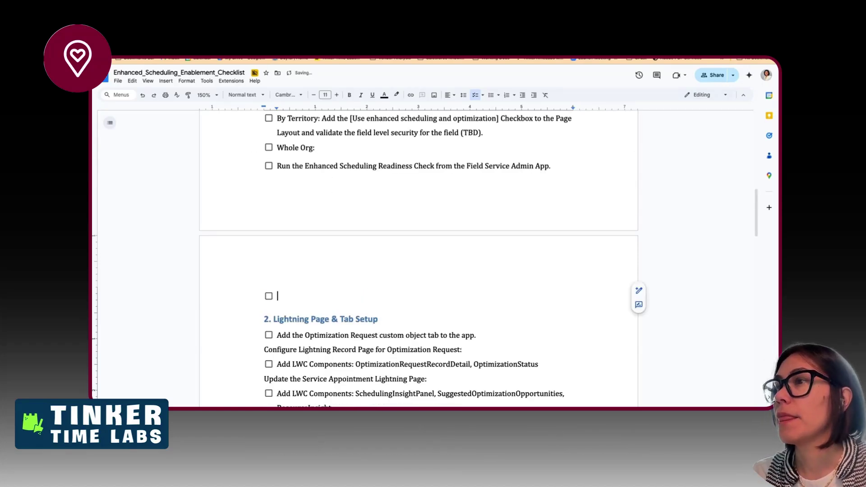
pyautogui.scroll(15, 243, 146)
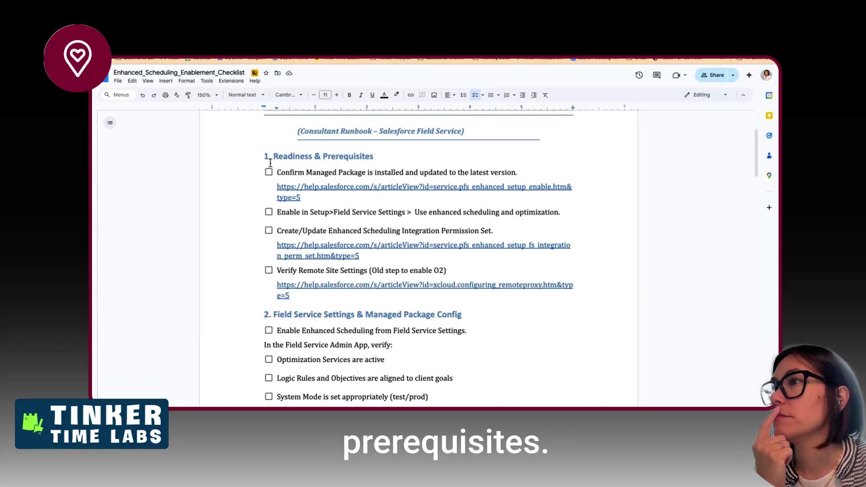
# - Add a plain line without a checkbox below the last Readiness link
pyautogui.click(297, 296)
pyautogui.press('Return')
pyautogui.press('super+space')
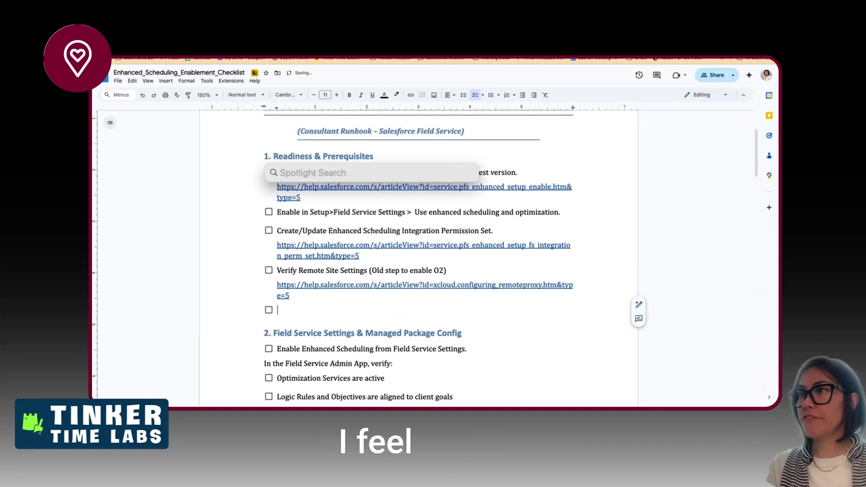
pyautogui.press('Escape')
pyautogui.press('BackSpace')
# - Insert 'Full Copy Sandbox is refreshed' as the first Readiness & Prerequisites checklist item
pyautogui.press('Up')
pyautogui.press('Up')
pyautogui.press('Up')
pyautogui.press('Up')
pyautogui.press('Up')
pyautogui.press('Up')
pyautogui.press('Up')
pyautogui.press('Up')
pyautogui.press('Up')
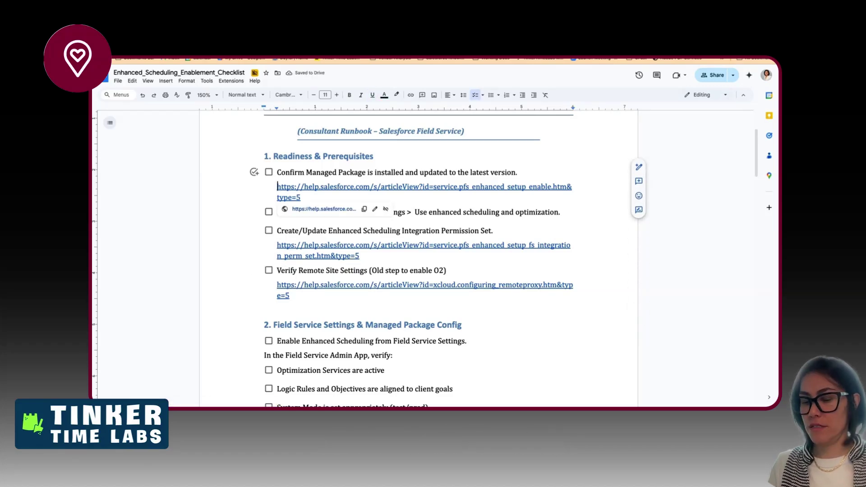
pyautogui.press('Up')
pyautogui.press('Return')
pyautogui.press('Up')
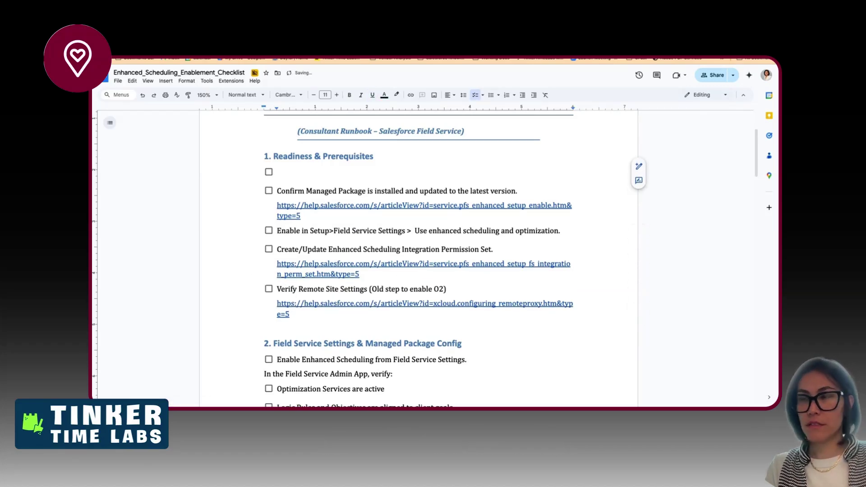
pyautogui.write('Val')
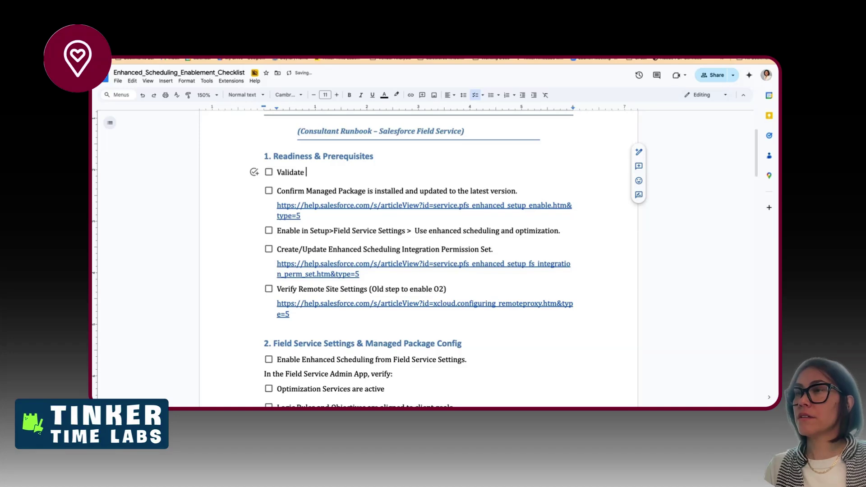
pyautogui.write('idate')
pyautogui.hotkey('shift', 'Home')
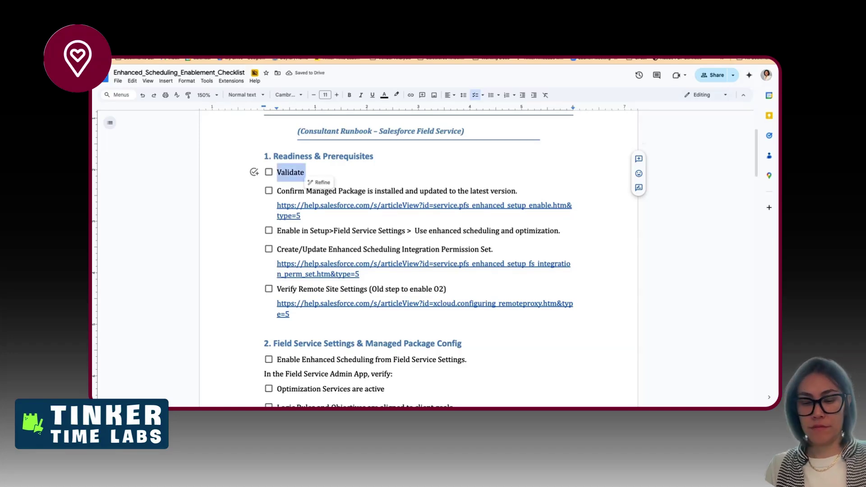
pyautogui.write('Full Copy Sandbox is fresh')
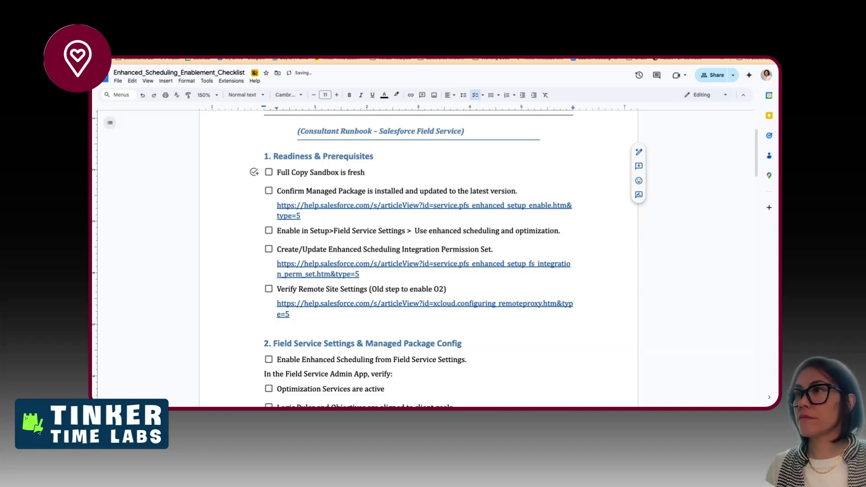
pyautogui.press('BackSpace')
pyautogui.press('BackSpace')
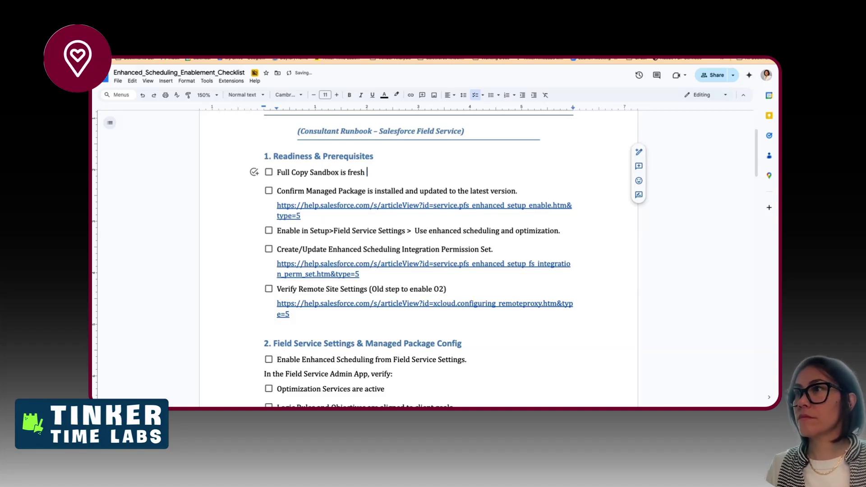
pyautogui.hotkey('ctrl', 'shift', 'Left')
pyautogui.write('ref')
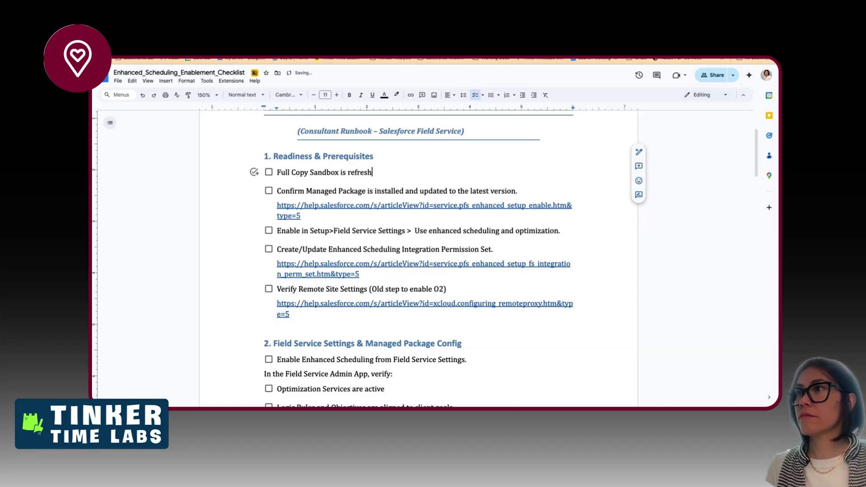
# - Remove the indent from the empty line below the last Readiness link
pyautogui.click(278, 324)
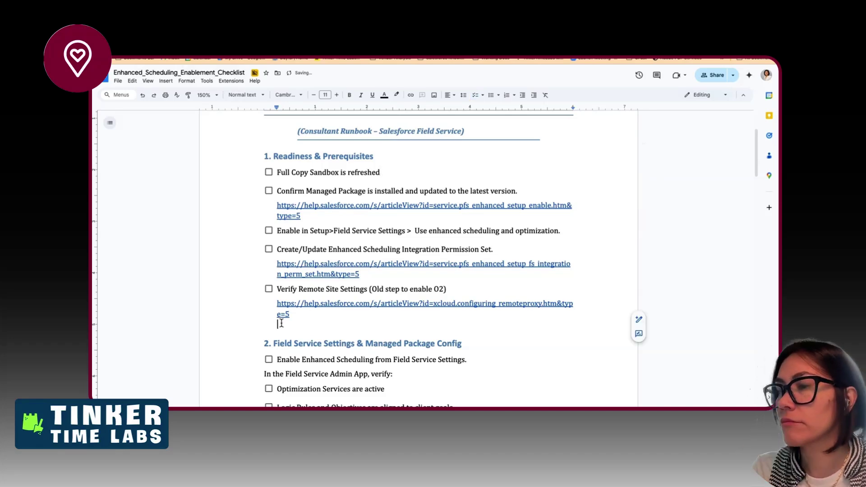
pyautogui.press('BackSpace')
pyautogui.scroll(-1, 292, 345)
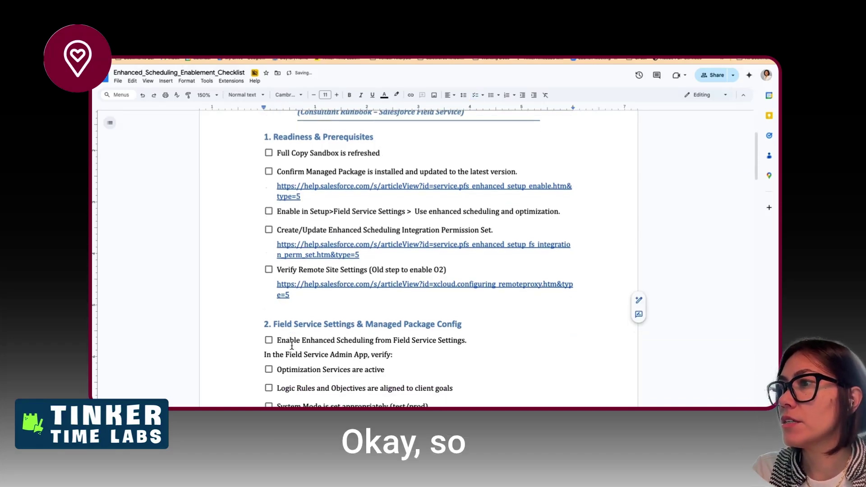
# - Delete 'Settings & ' so the section 2 heading reads 'Field Service Managed Package Config'
pyautogui.press('BackSpace')
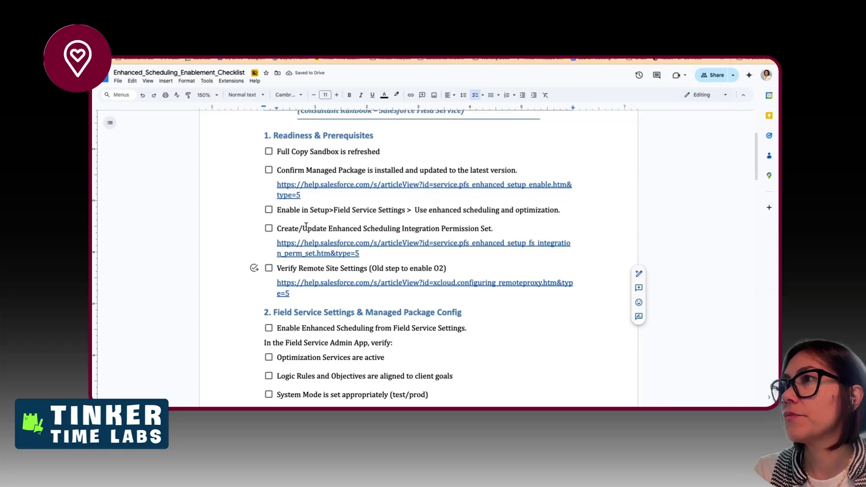
pyautogui.scroll(-3, 306, 226)
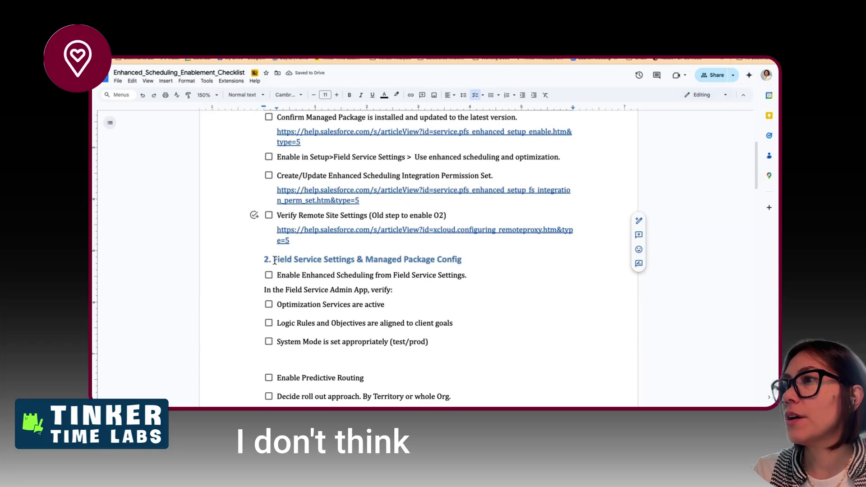
pyautogui.click(272, 260)
pyautogui.moveTo(272, 261); pyautogui.dragTo(367, 259)
pyautogui.click(328, 259)
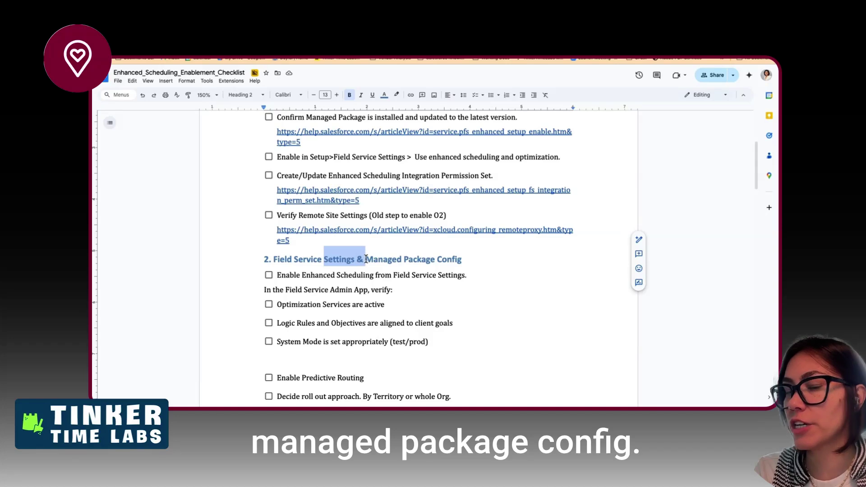
pyautogui.press('BackSpace')
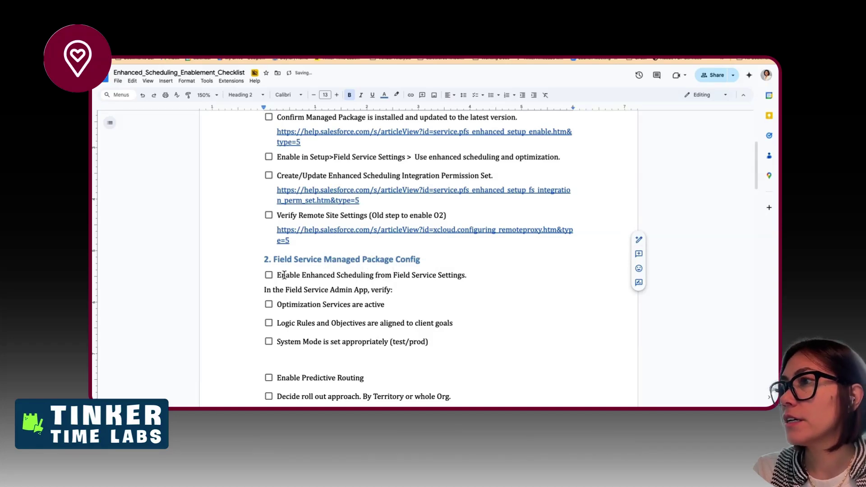
# - Delete the 'Enable Enhanced Scheduling' item and its 'verify:' lead-in line
pyautogui.scroll(2, 289, 273)
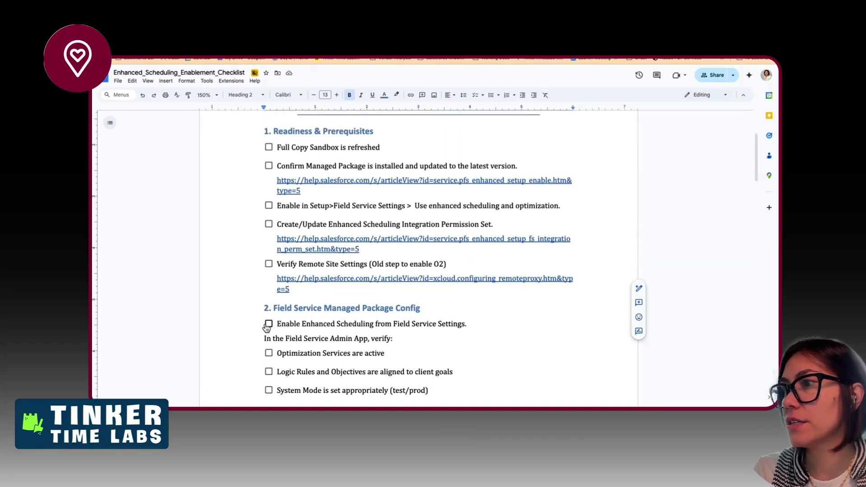
pyautogui.click(393, 342)
pyautogui.moveTo(393, 342); pyautogui.dragTo(265, 323)
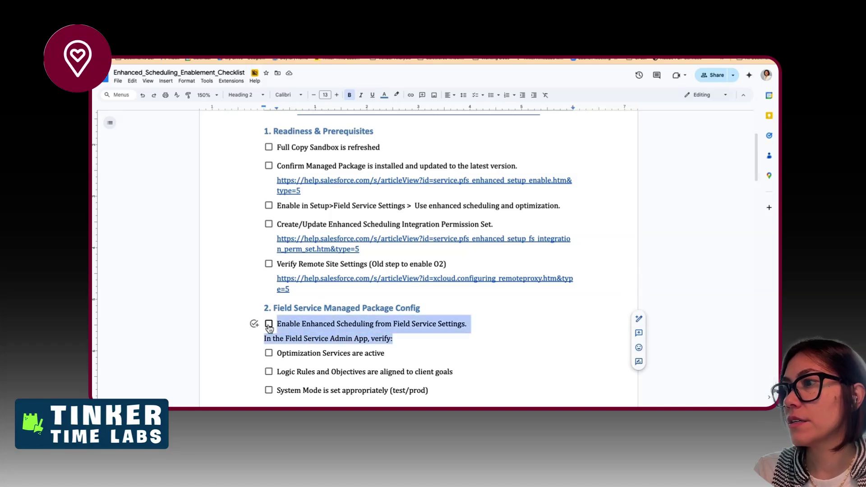
pyautogui.press('BackSpace')
pyautogui.press('BackSpace')
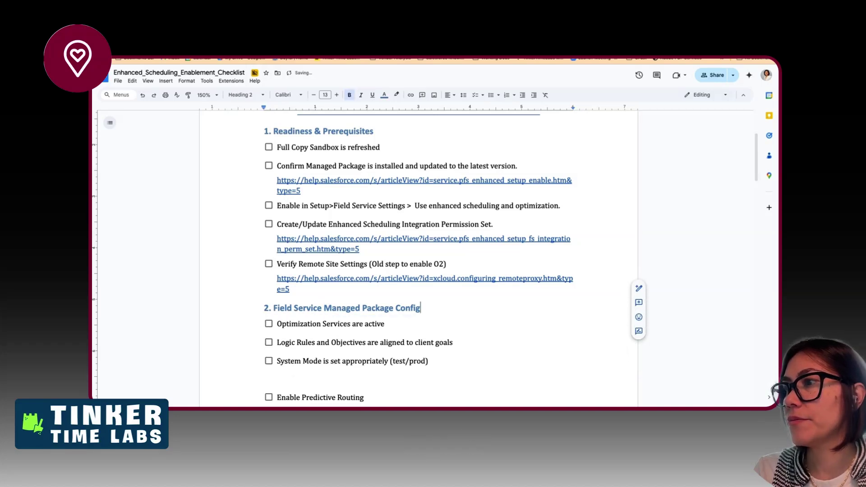
# - Remove the blank gaps around System Mode, keeping Enable Predictive Routing as its own checklist item
pyautogui.scroll(-1, 308, 350)
pyautogui.click(308, 342)
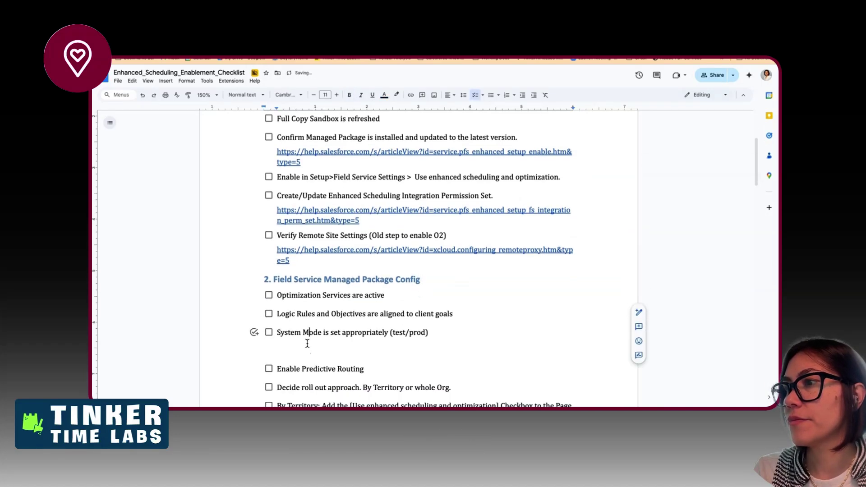
pyautogui.click(308, 355)
pyautogui.press('BackSpace')
pyautogui.scroll(-2, 308, 355)
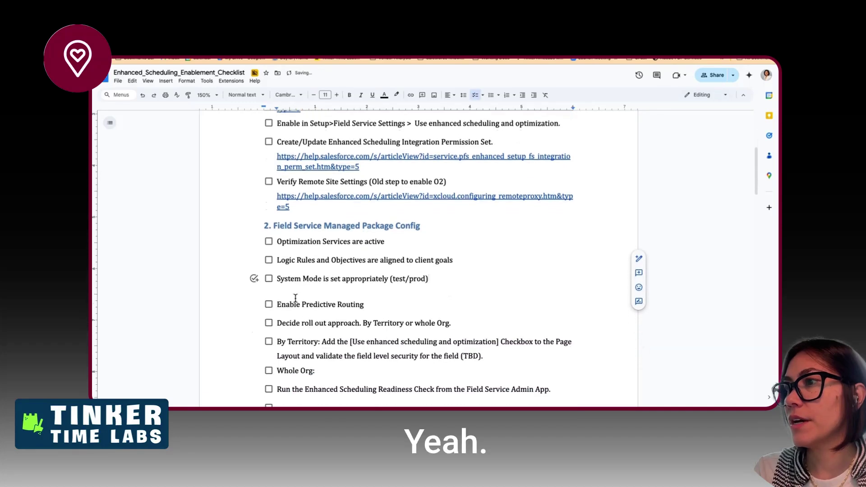
pyautogui.click(280, 292)
pyautogui.click(277, 303)
pyautogui.press('BackSpace')
pyautogui.press('BackSpace')
pyautogui.press('BackSpace')
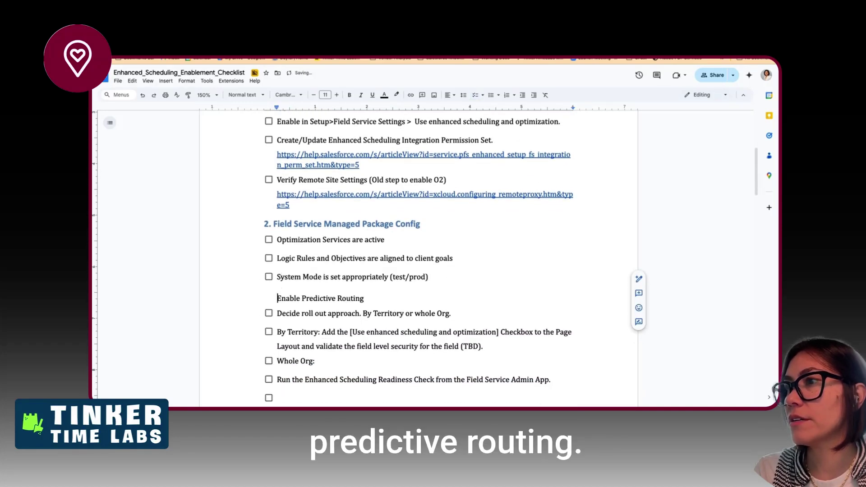
pyautogui.press('Return')
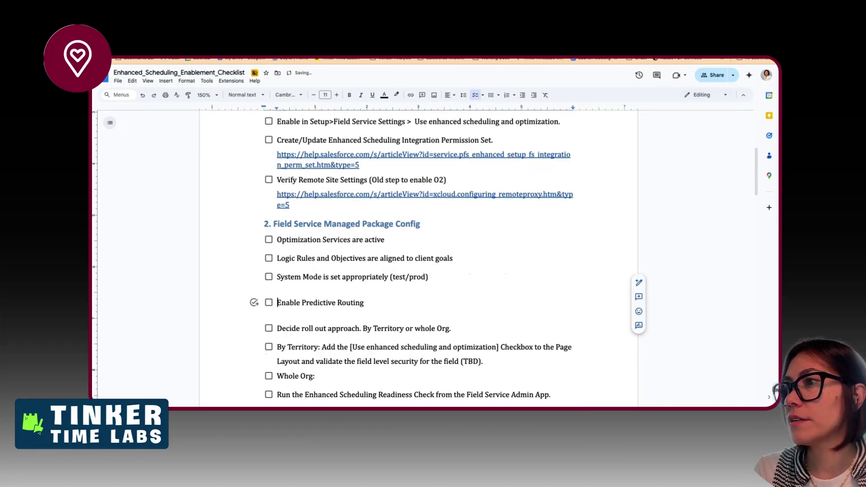
pyautogui.click(302, 280)
pyautogui.click(296, 257)
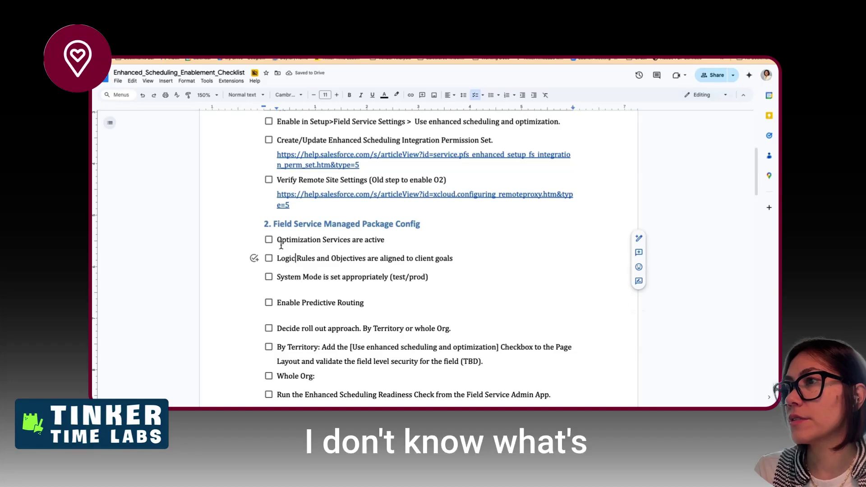
pyautogui.scroll(-1, 325, 340)
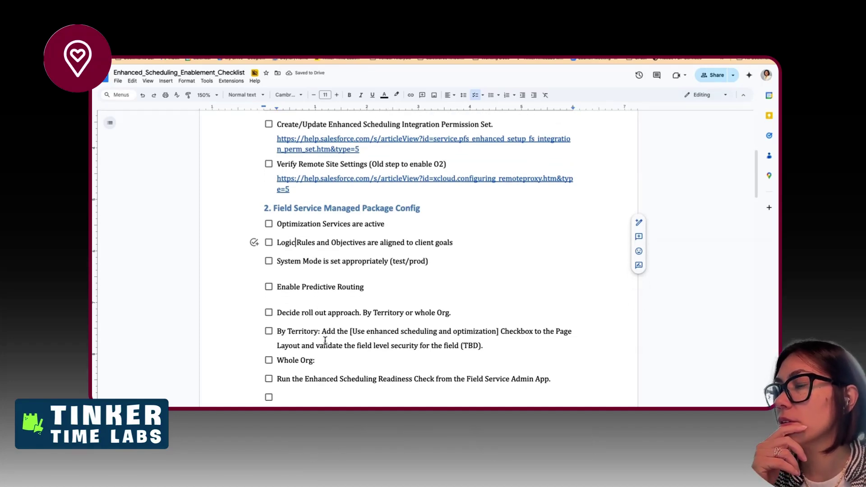
# - Move the roll-out approach items through 'Whole Org:' below the Remote Site Settings link
pyautogui.moveTo(276, 313); pyautogui.dragTo(373, 365)
pyautogui.hotkey('ctrl', 'c')
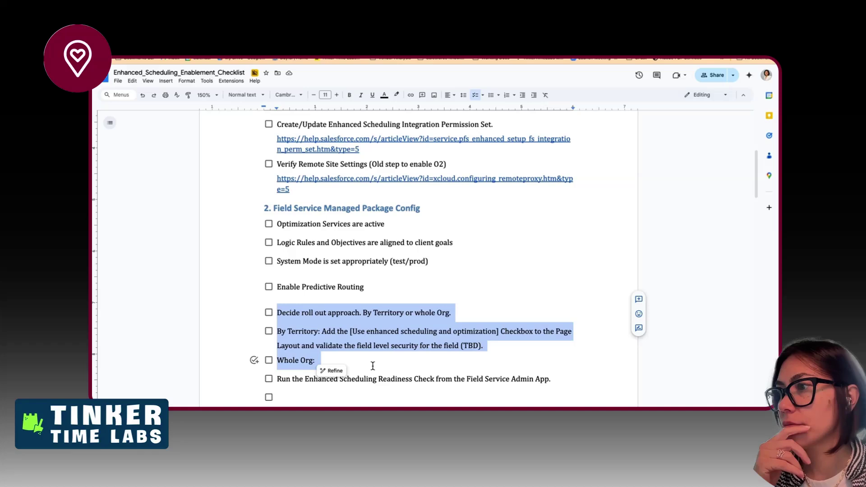
pyautogui.press('BackSpace')
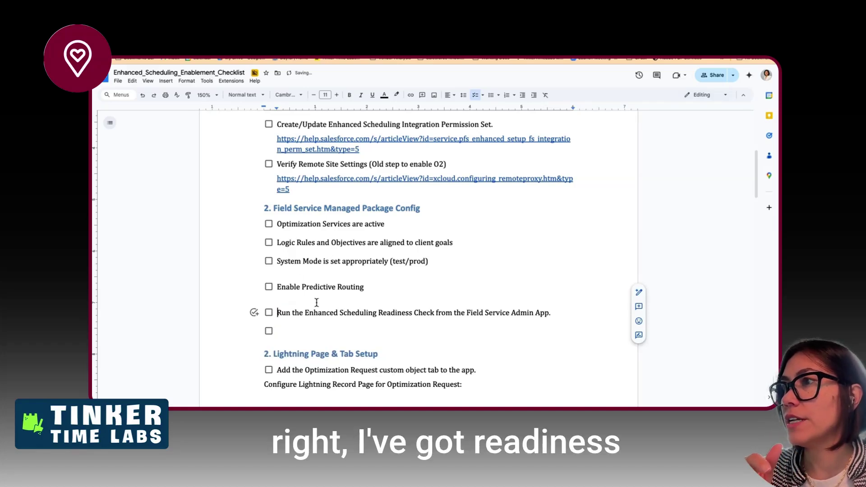
pyautogui.scroll(3, 336, 344)
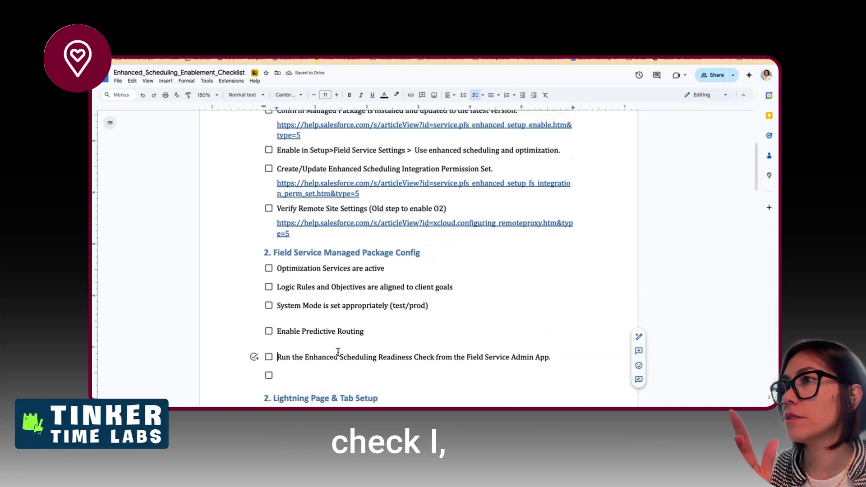
pyautogui.click(306, 273)
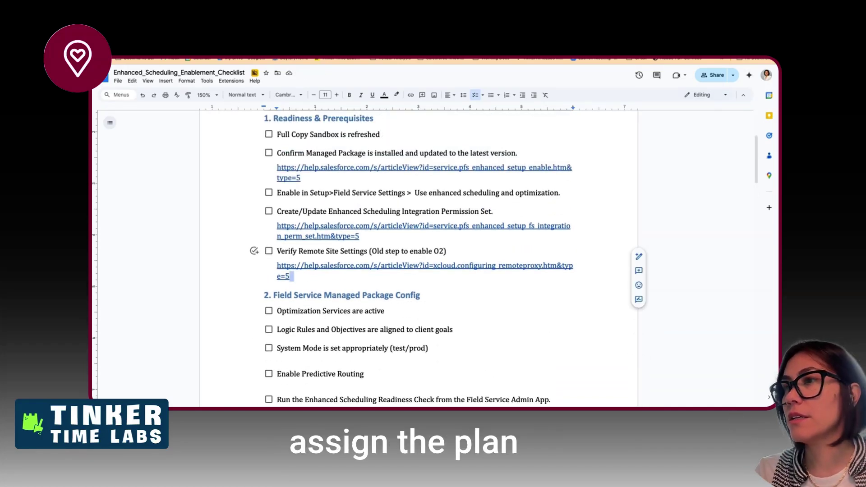
pyautogui.press('Return')
pyautogui.hotkey('ctrl', 'v')
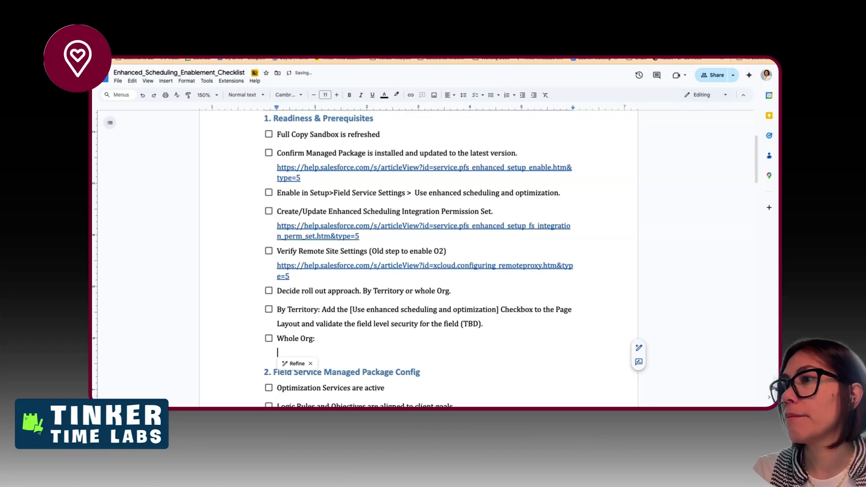
pyautogui.press('BackSpace')
pyautogui.press('BackSpace')
# - Make 'Decide roll out approach' a plain line with a blank line above it
pyautogui.click(278, 290)
pyautogui.press('BackSpace')
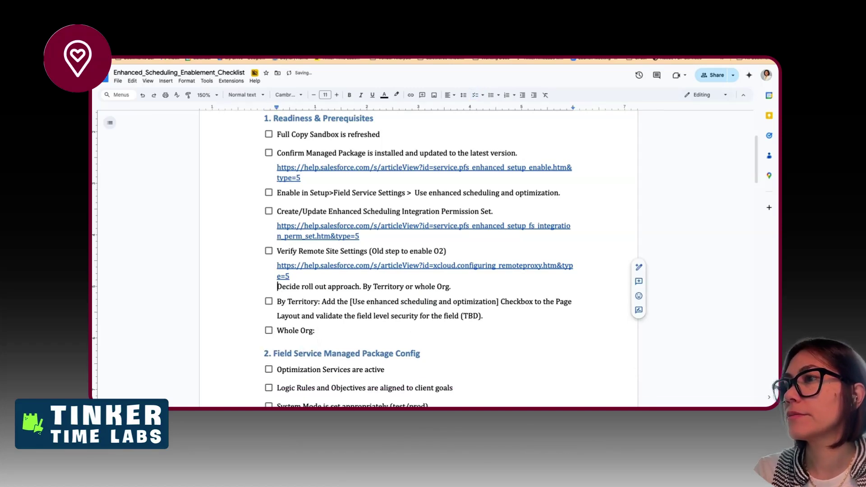
pyautogui.press('Return')
pyautogui.scroll(1, 326, 298)
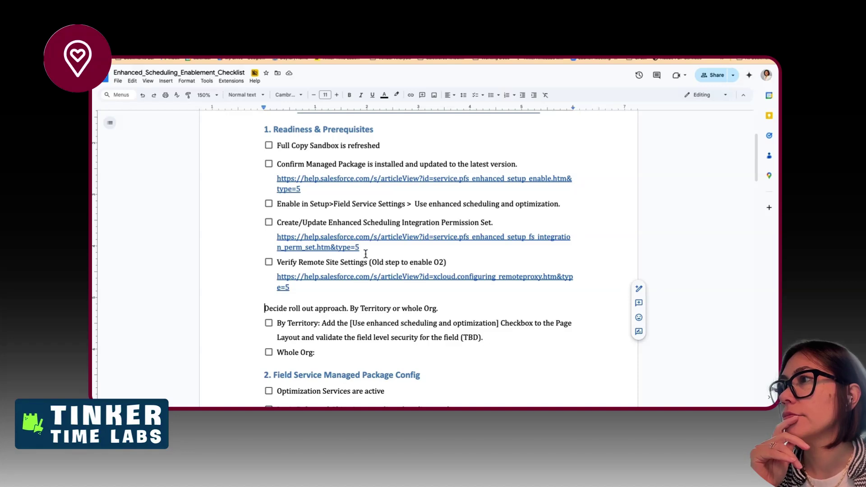
# - Cut the 'Create/Update Enhanced Scheduling Integration Permission Set' item and its link from section 1
pyautogui.moveTo(377, 259); pyautogui.dragTo(316, 222)
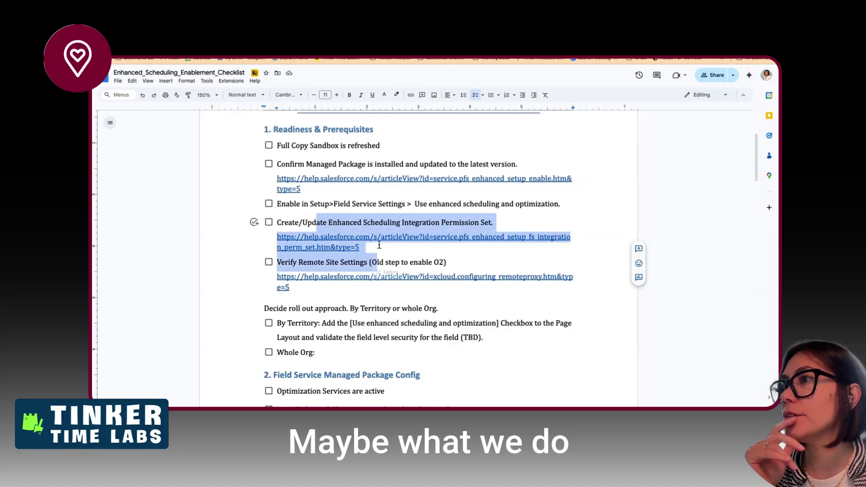
pyautogui.click(379, 247)
pyautogui.moveTo(380, 247); pyautogui.dragTo(279, 222)
pyautogui.hotkey('ctrl', 'c')
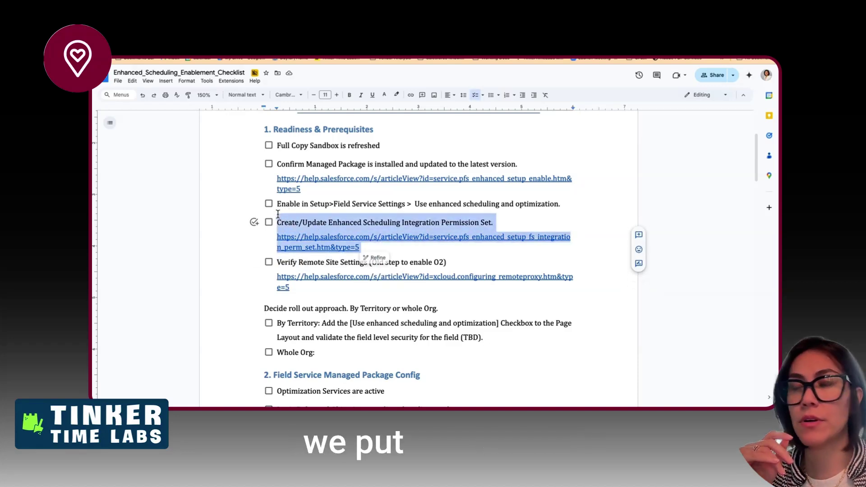
pyautogui.press('BackSpace')
pyautogui.press('BackSpace')
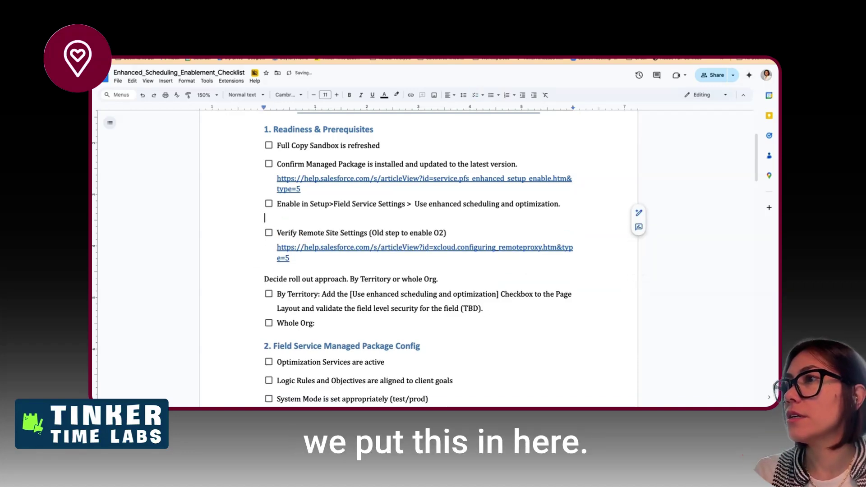
pyautogui.press('BackSpace')
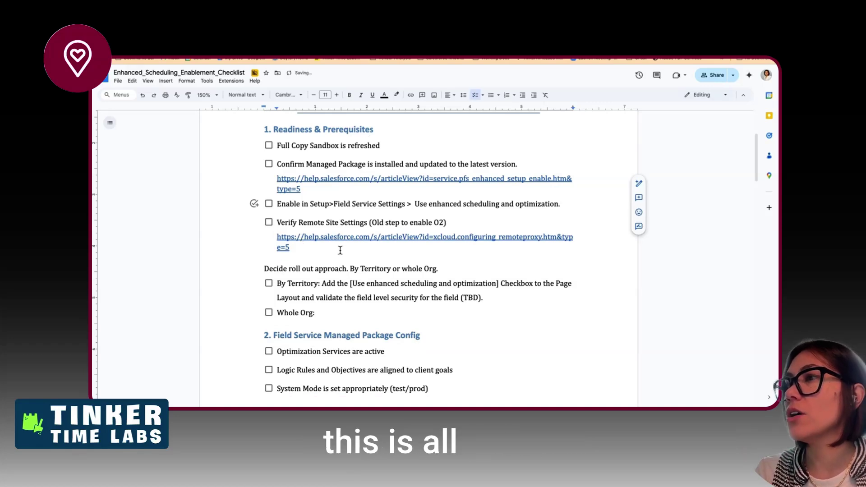
pyautogui.scroll(-3, 340, 250)
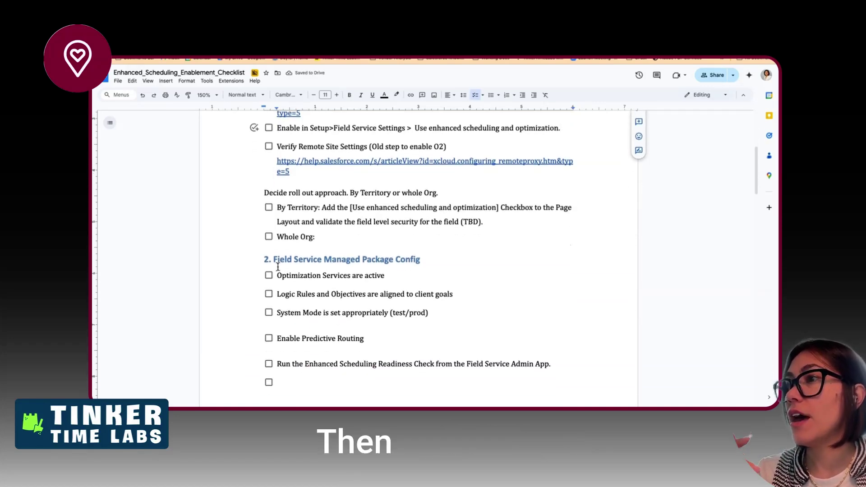
# - Paste the permission set item and link above 'Optimization Services are active' in section 2
pyautogui.click(277, 274)
pyautogui.press('Return')
pyautogui.press('Up')
pyautogui.hotkey('ctrl', 'v')
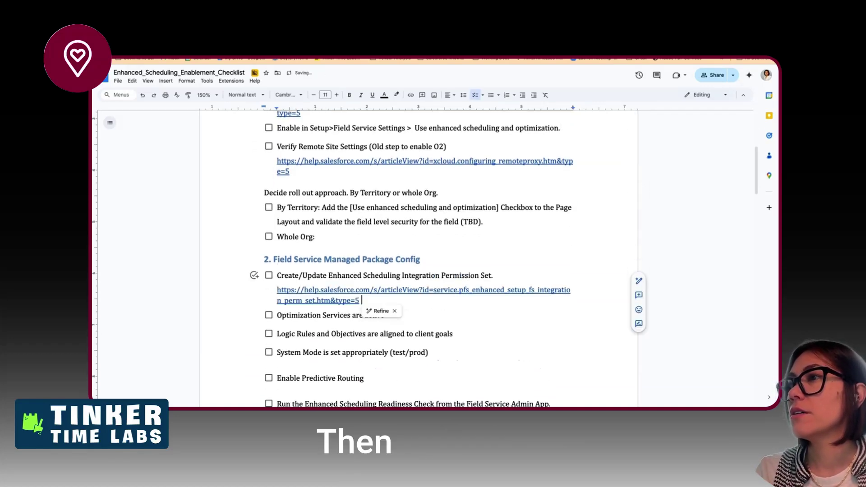
pyautogui.scroll(-1, 355, 310)
pyautogui.click(327, 291)
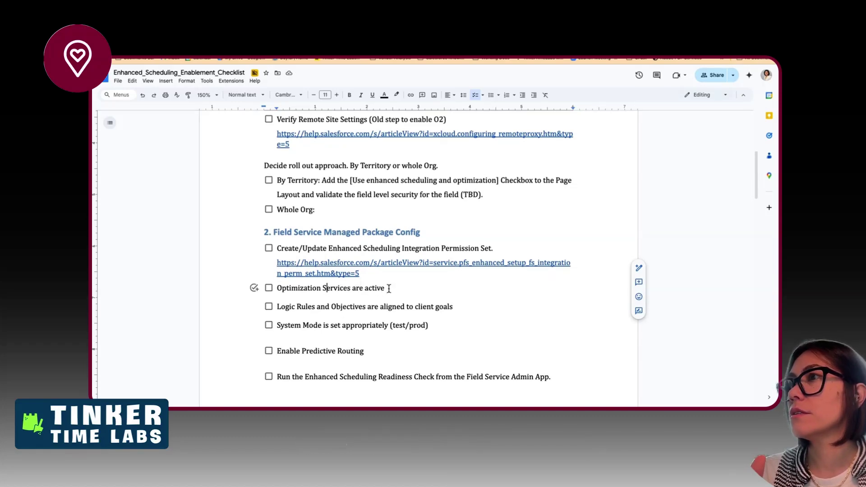
pyautogui.scroll(3, 389, 289)
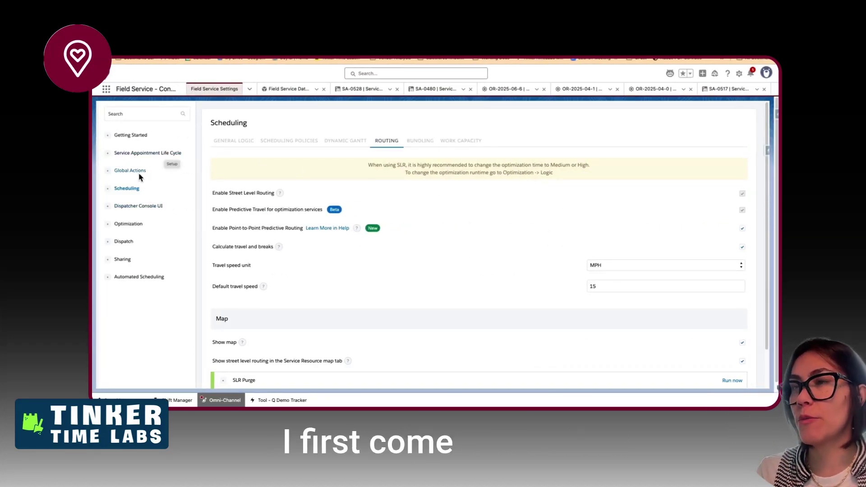
# - Show the Getting Started Permission Sets page in Field Service Settings to confirm each is up to date
pyautogui.click(132, 136)
pyautogui.click(270, 141)
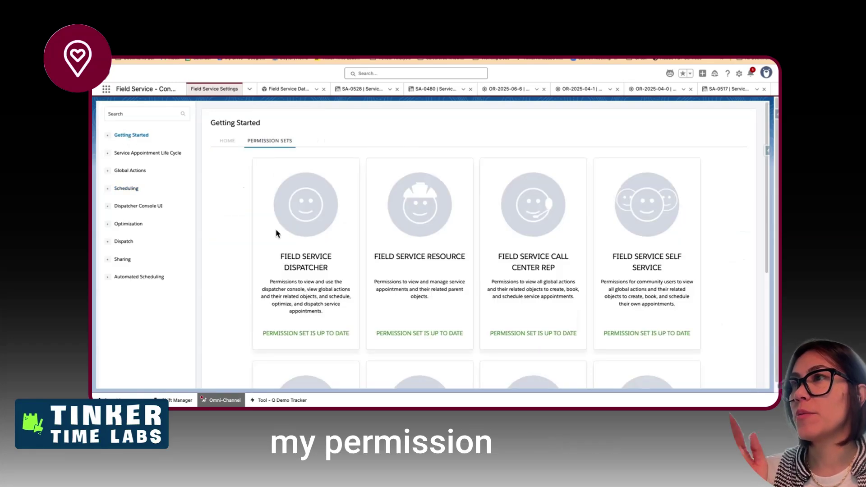
pyautogui.scroll(-5, 276, 232)
pyautogui.scroll(3, 276, 232)
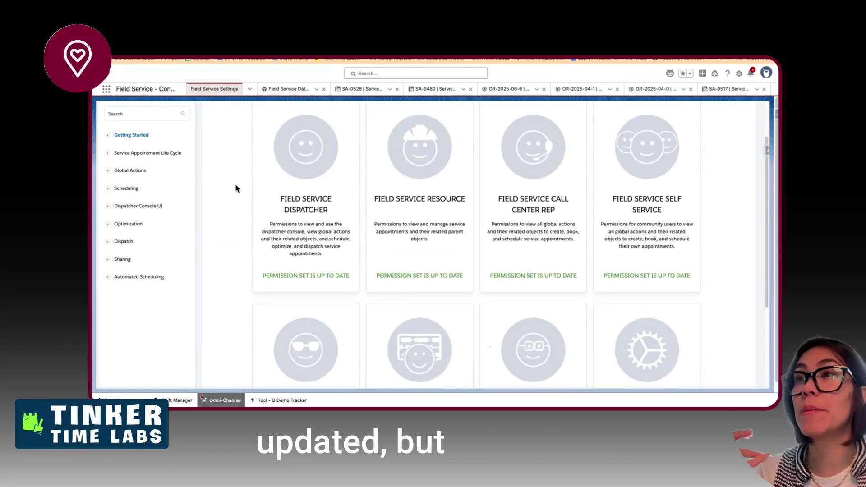
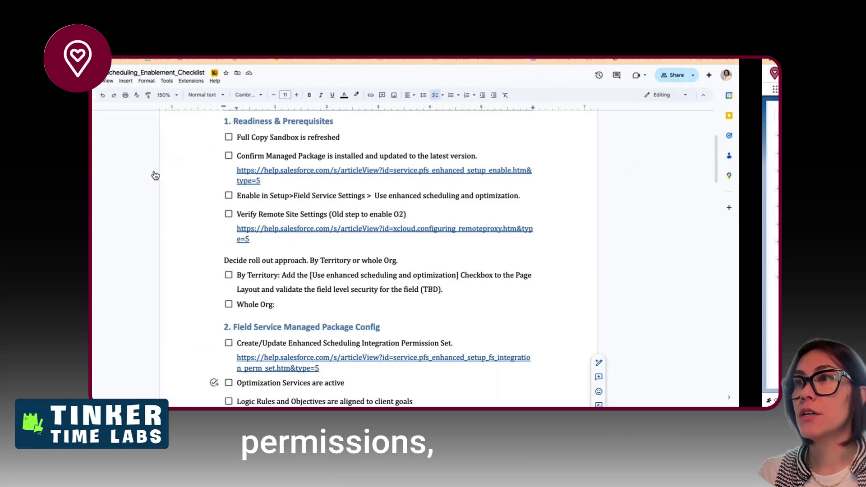
# - Cut the 'Enable Predictive Routing' line and set the caret above 'Optimization Services are active' for reinsertion
pyautogui.scroll(-1, 369, 205)
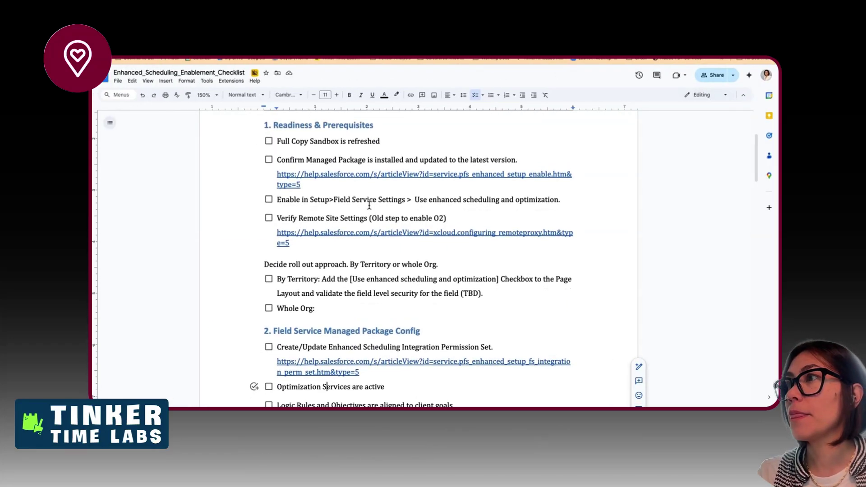
pyautogui.scroll(-1, 369, 206)
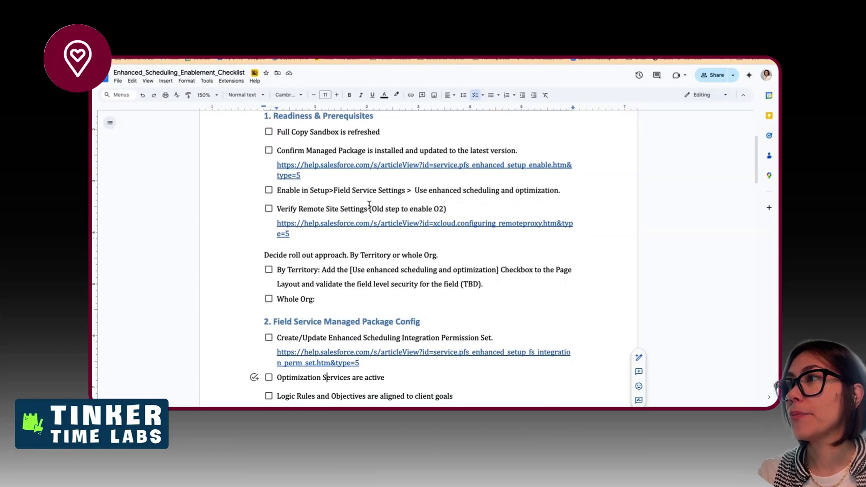
pyautogui.scroll(-3, 369, 206)
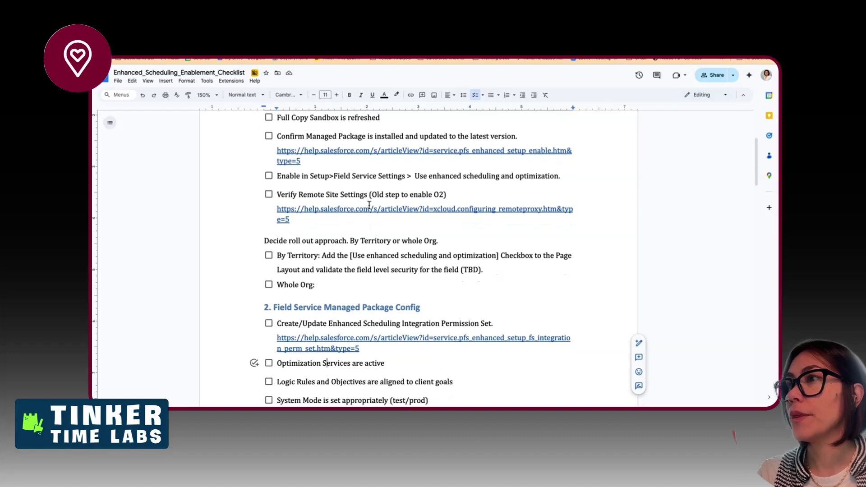
pyautogui.scroll(-3, 369, 206)
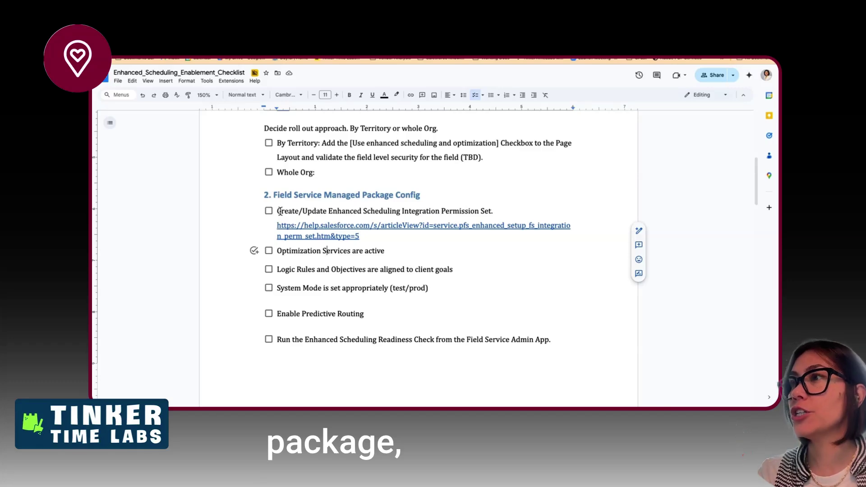
pyautogui.scroll(-1, 402, 256)
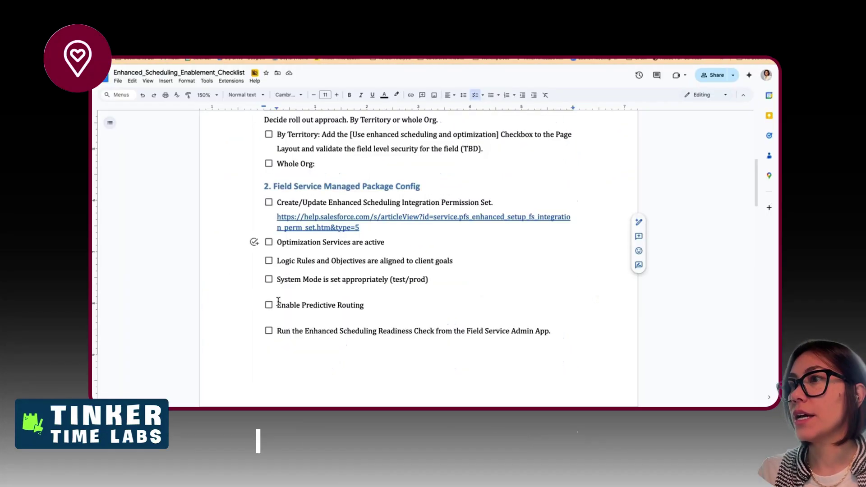
pyautogui.click(283, 306)
pyautogui.moveTo(282, 306); pyautogui.dragTo(374, 310)
pyautogui.press('Delete')
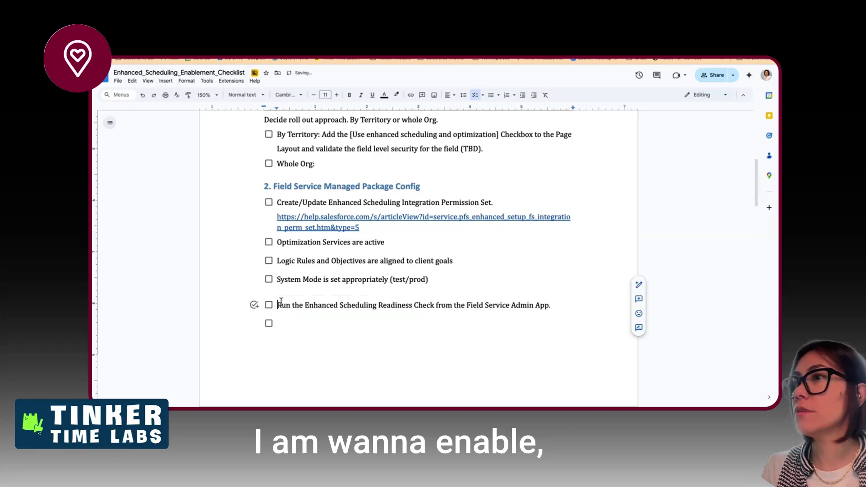
pyautogui.click(276, 242)
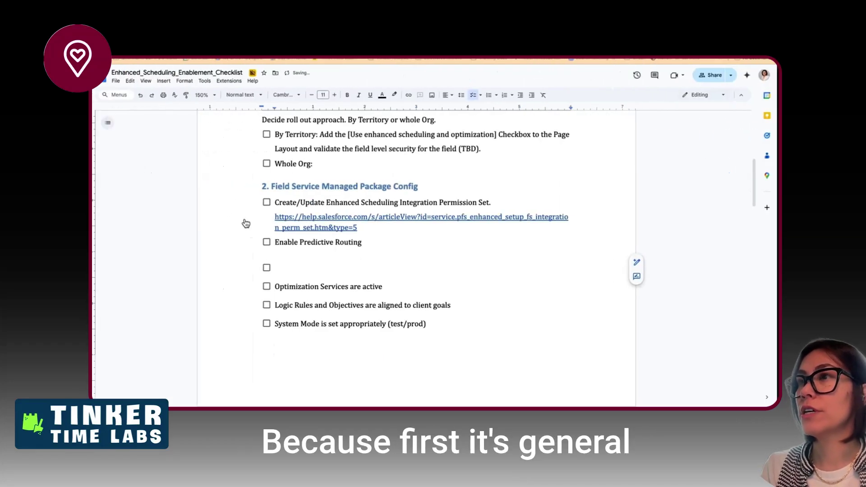
# - Show the Scheduling Routing settings and select the predictive travel setting label
pyautogui.click(279, 203)
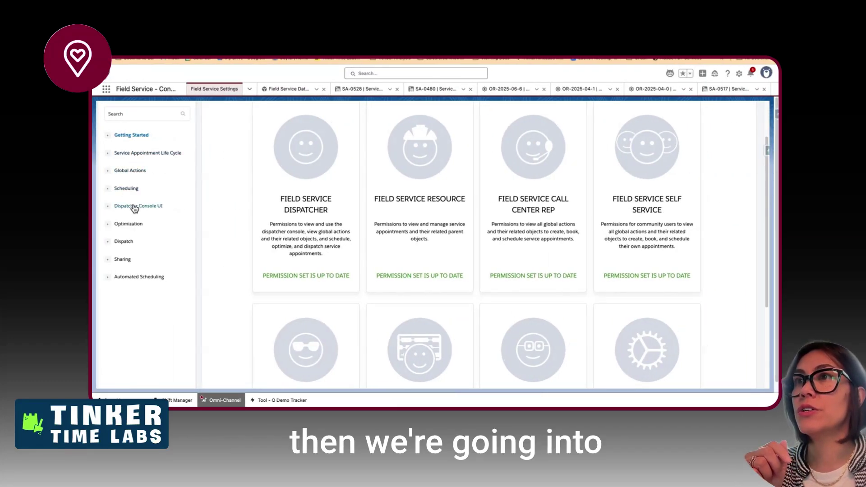
pyautogui.click(134, 188)
pyautogui.scroll(2, 239, 185)
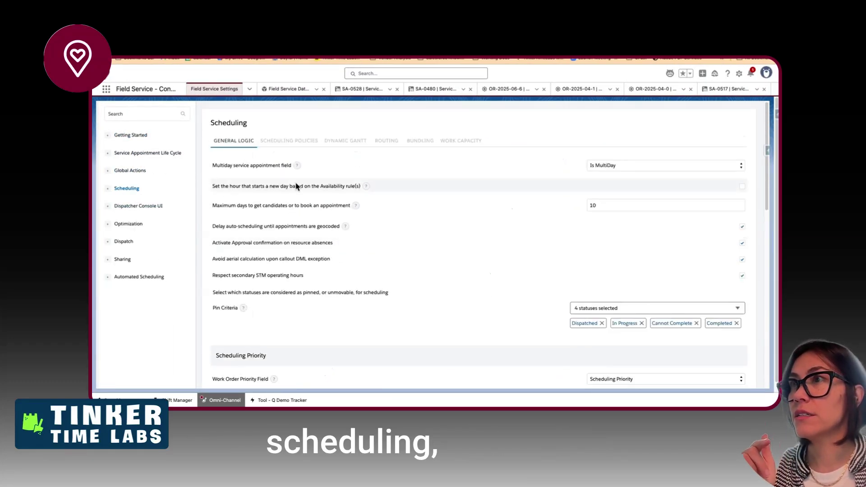
pyautogui.click(387, 150)
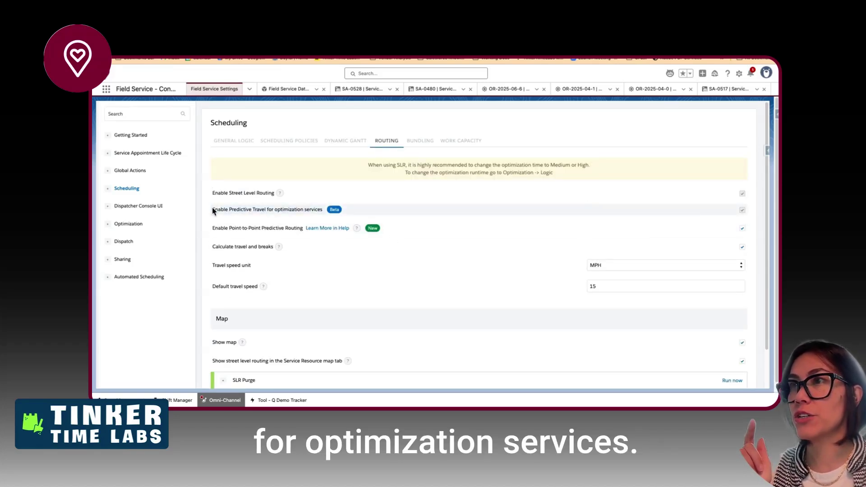
pyautogui.moveTo(213, 211); pyautogui.dragTo(321, 213)
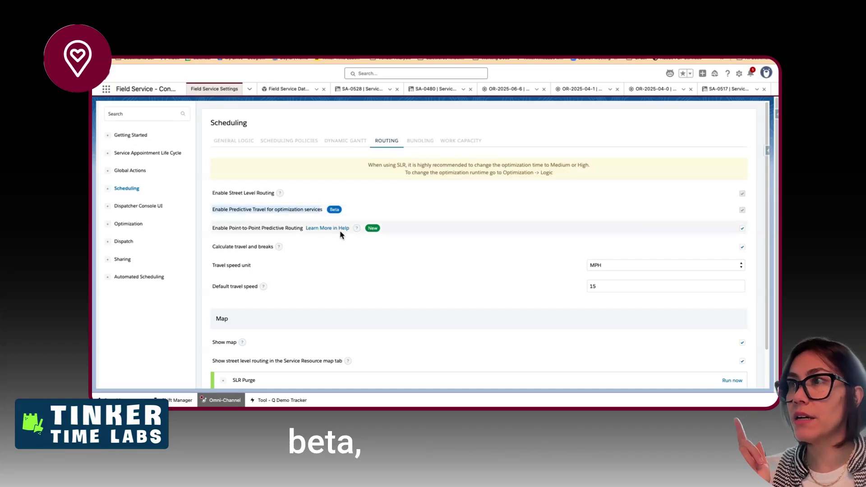
pyautogui.click(277, 230)
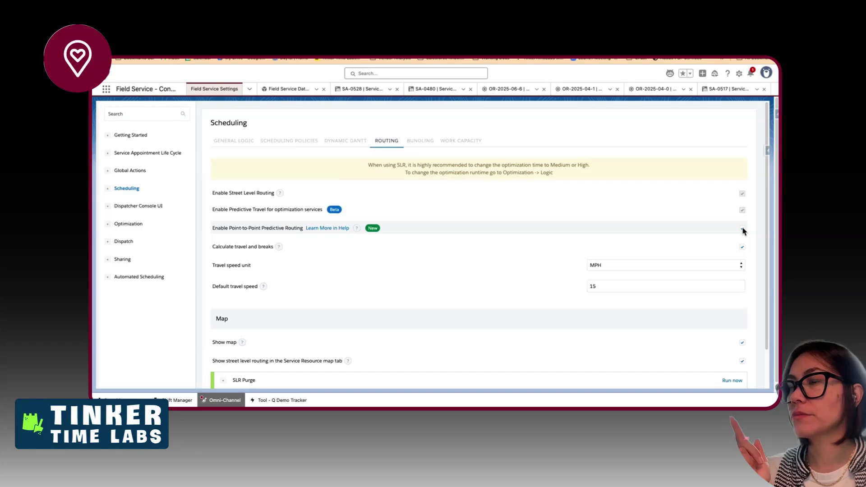
pyautogui.scroll(-1, 632, 276)
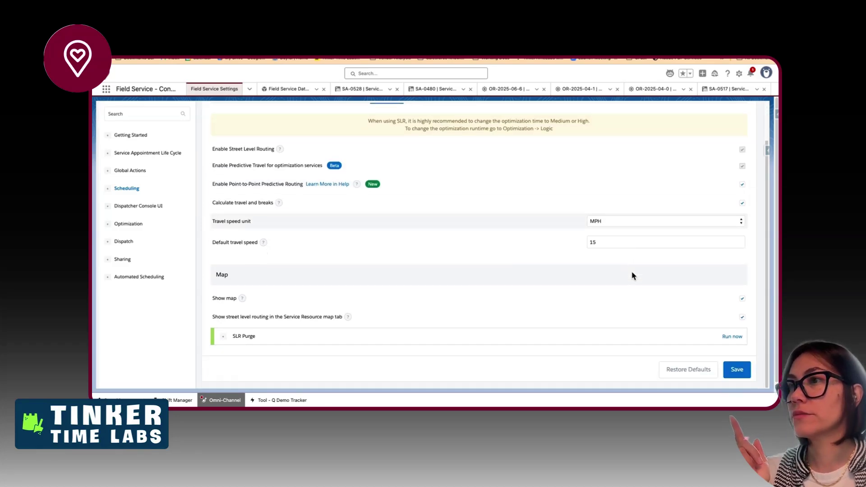
# - Delete the empty checklist line after 'Enable Predictive Routing' in the Doc
pyautogui.hotkey('ctrl', 'Left')
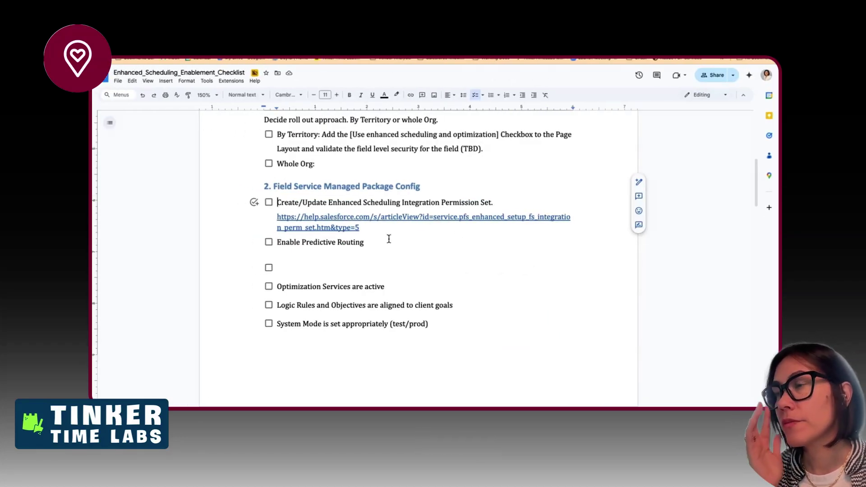
pyautogui.click(337, 262)
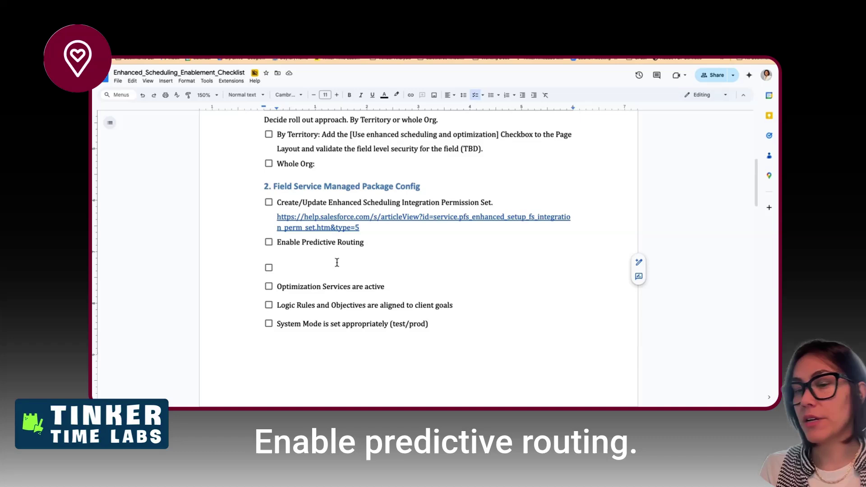
pyautogui.press('BackSpace')
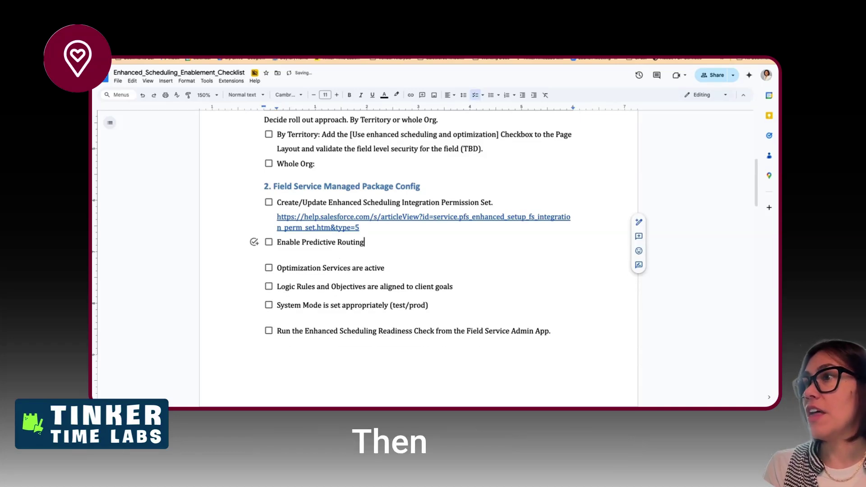
pyautogui.hotkey('ctrl', 'Right')
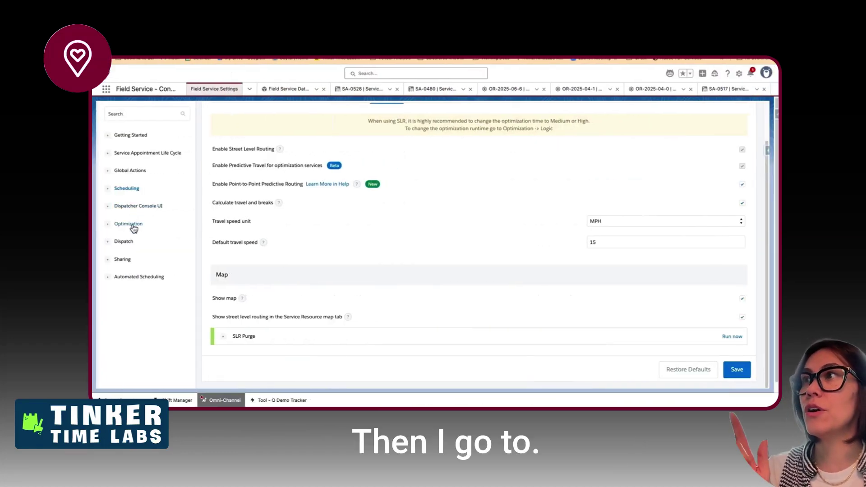
# - Review the Scheduling General Logic settings
pyautogui.scroll(2, 284, 224)
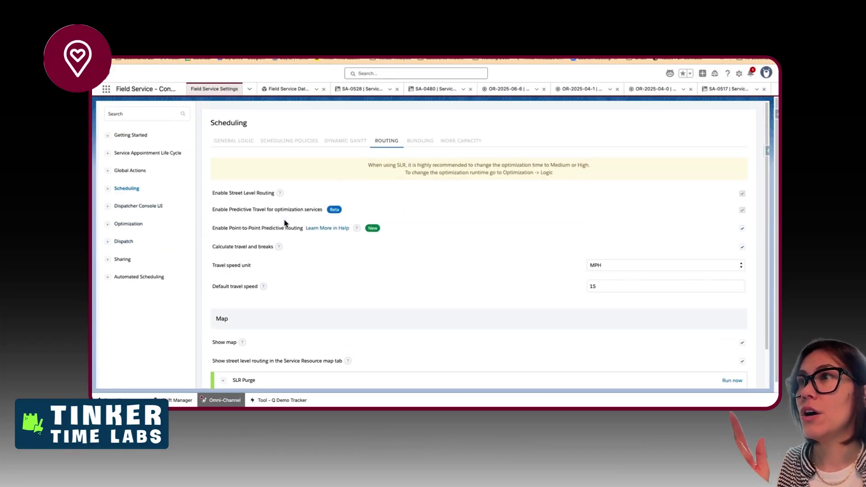
pyautogui.click(240, 142)
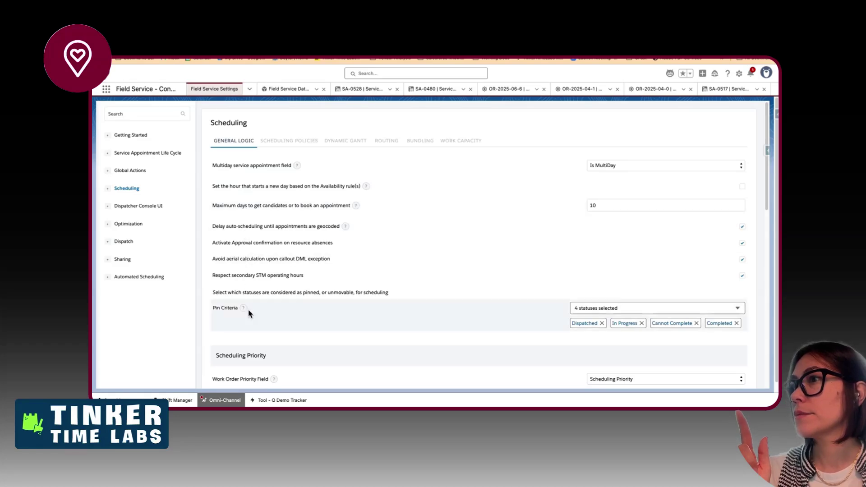
pyautogui.scroll(-1, 249, 313)
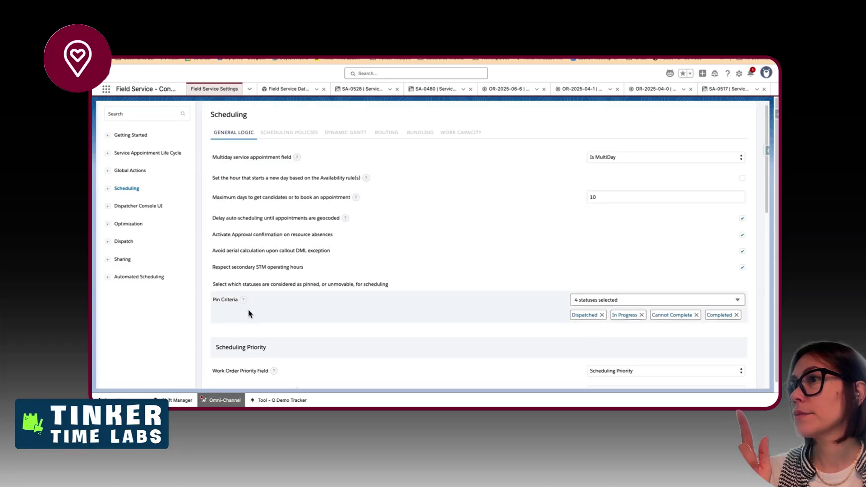
pyautogui.scroll(-1, 249, 310)
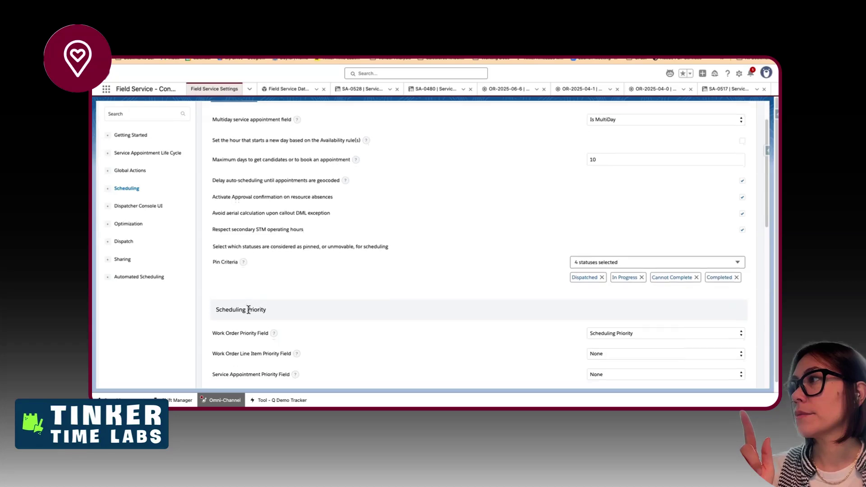
pyautogui.scroll(-1, 249, 310)
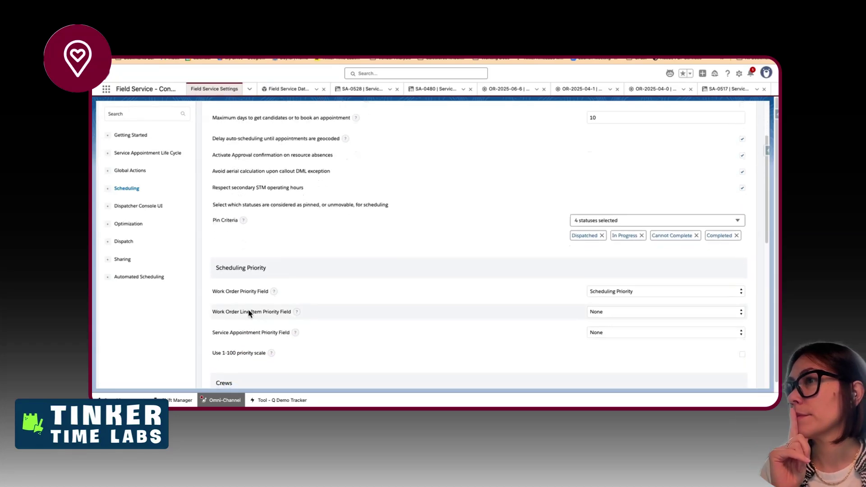
pyautogui.scroll(-3, 248, 311)
pyautogui.scroll(-3, 249, 313)
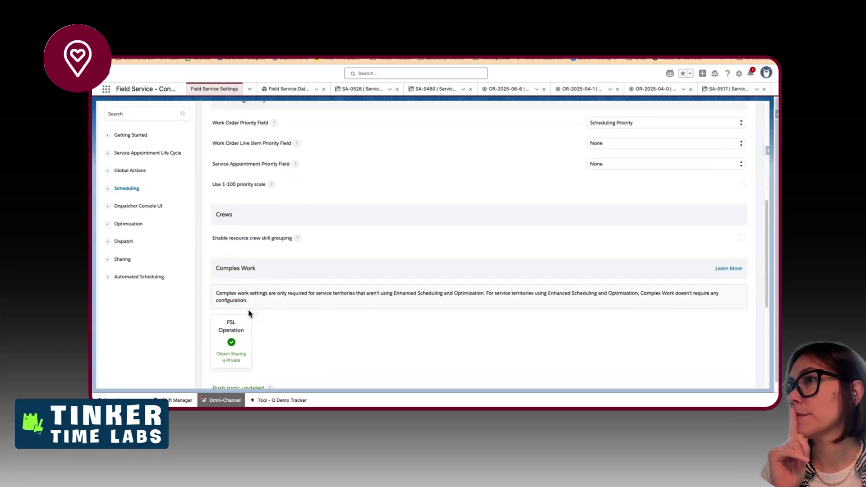
pyautogui.scroll(-3, 248, 313)
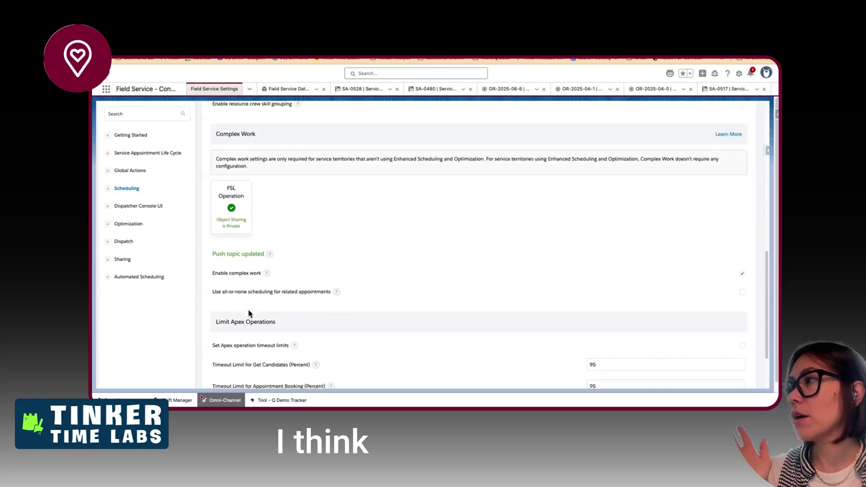
pyautogui.scroll(2, 249, 314)
pyautogui.scroll(5, 248, 314)
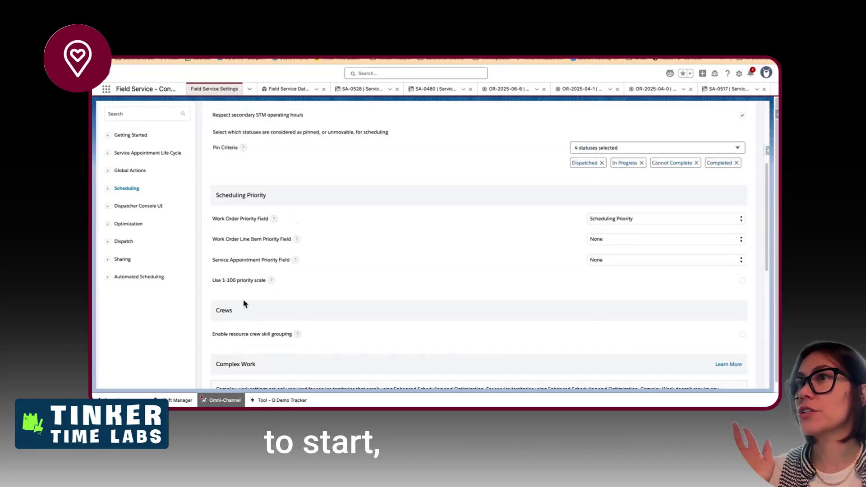
# - Go to Dispatcher Console UI, then Optimization, and select the 'Turn on Enhanced Scheduling and Optimization' heading
pyautogui.click(127, 209)
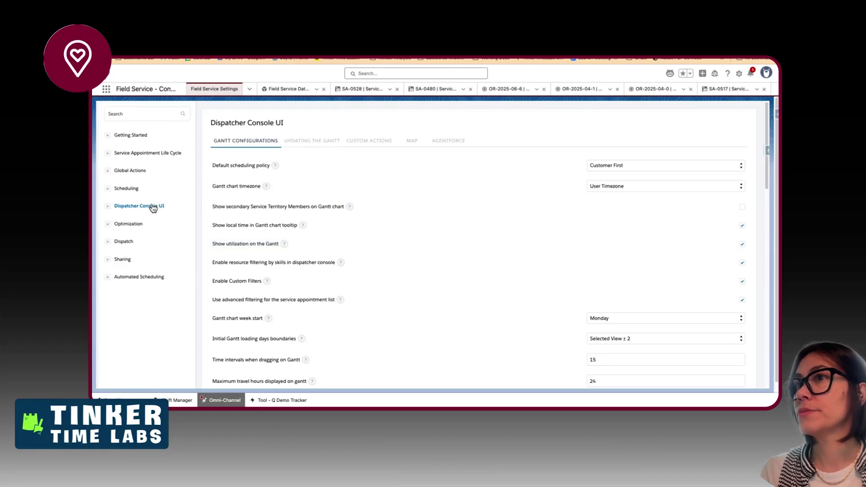
pyautogui.click(146, 226)
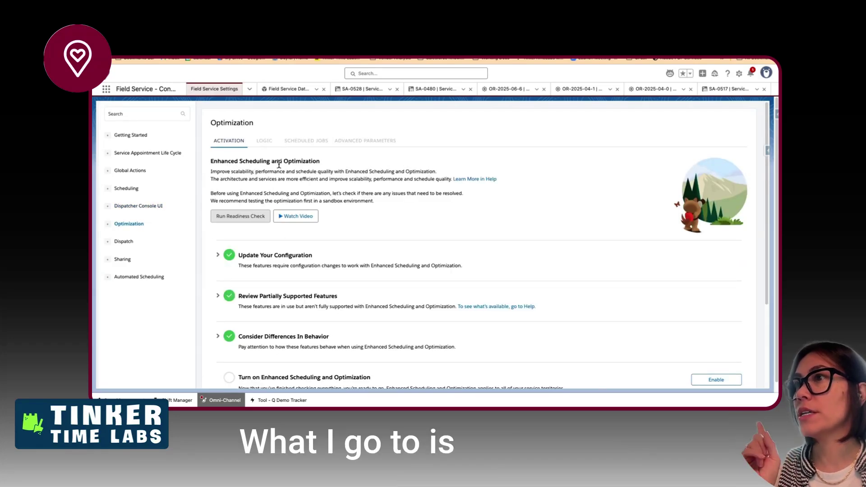
pyautogui.scroll(-3, 282, 174)
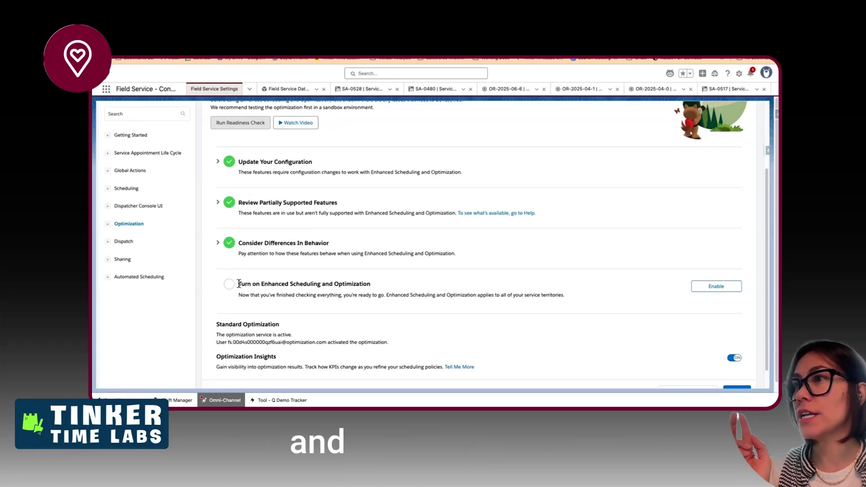
pyautogui.moveTo(238, 285); pyautogui.dragTo(370, 284)
pyautogui.press('super+c')
pyautogui.hotkey('ctrl', 'Left')
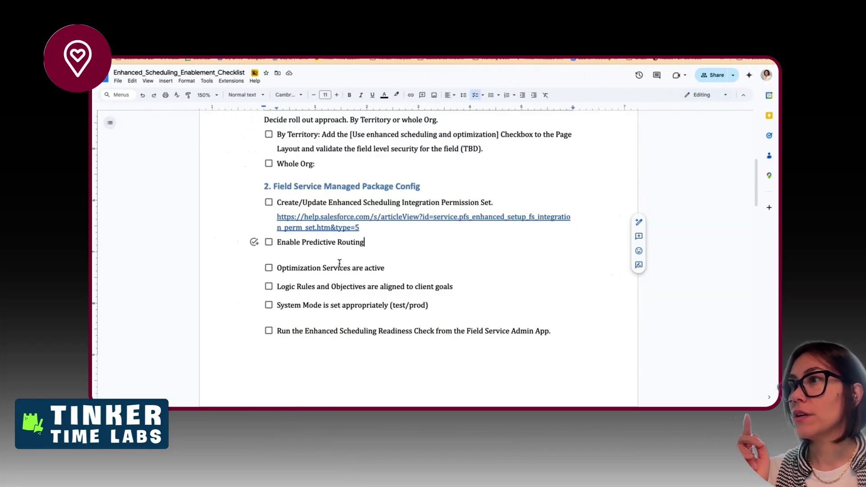
# - Replace 'Optimization Services are active' with 'Enable Turn on Enhanced Scheduling and Optimization' in plain formatting
pyautogui.moveTo(276, 267); pyautogui.dragTo(386, 269)
pyautogui.write('E')
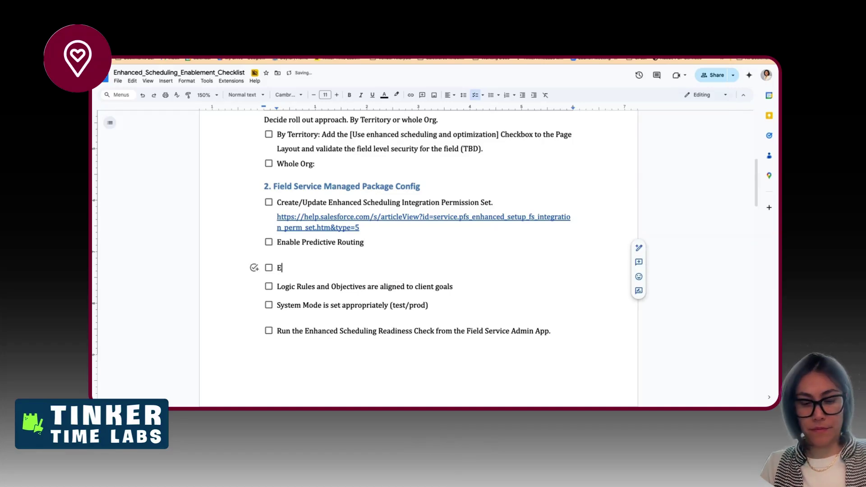
pyautogui.write('nable')
pyautogui.press('super+v')
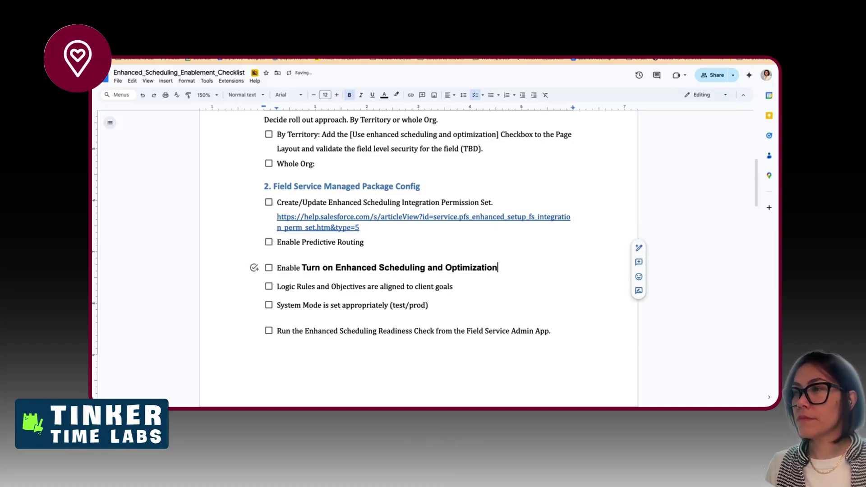
pyautogui.press('super+z')
pyautogui.rightClick(376, 268)
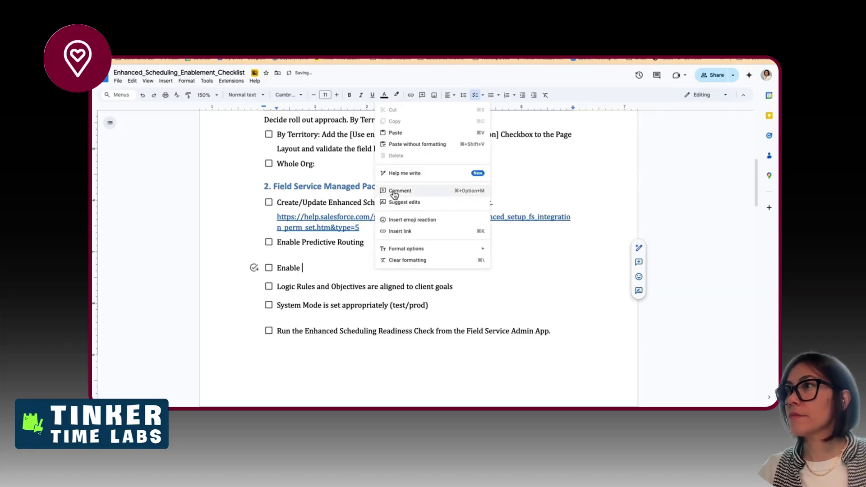
pyautogui.click(388, 145)
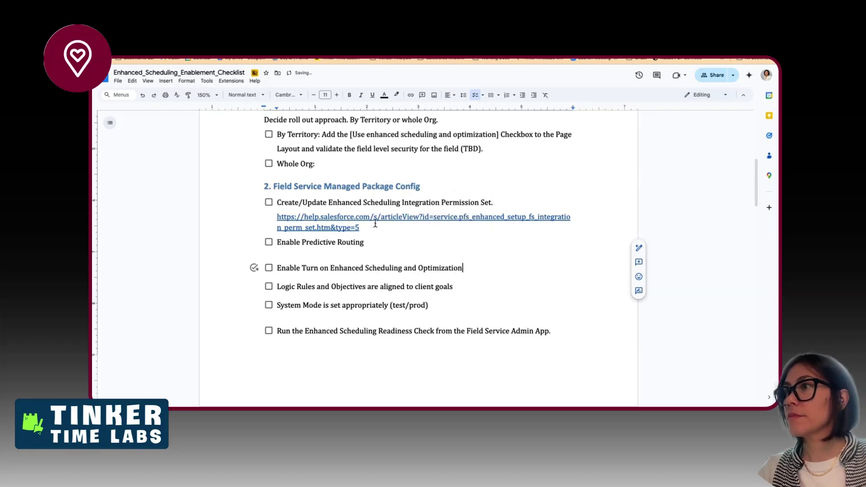
pyautogui.click(332, 255)
pyautogui.moveTo(275, 244); pyautogui.dragTo(456, 269)
pyautogui.click(414, 311)
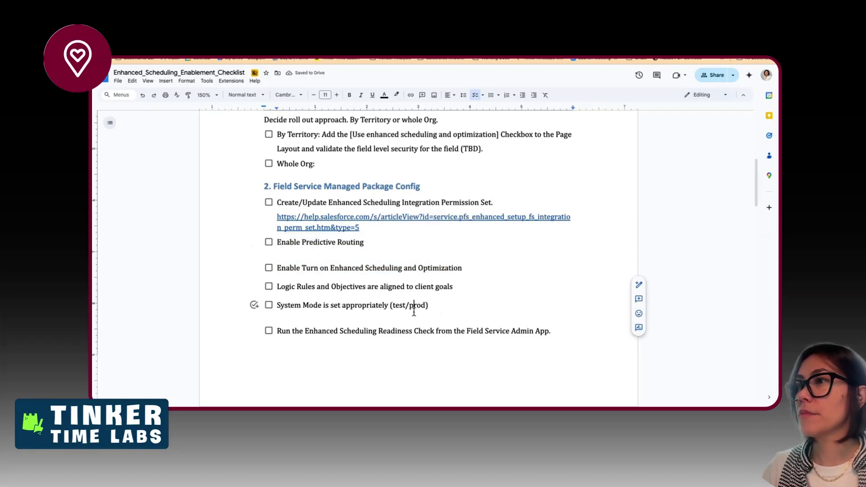
pyautogui.hotkey('ctrl', 'Right')
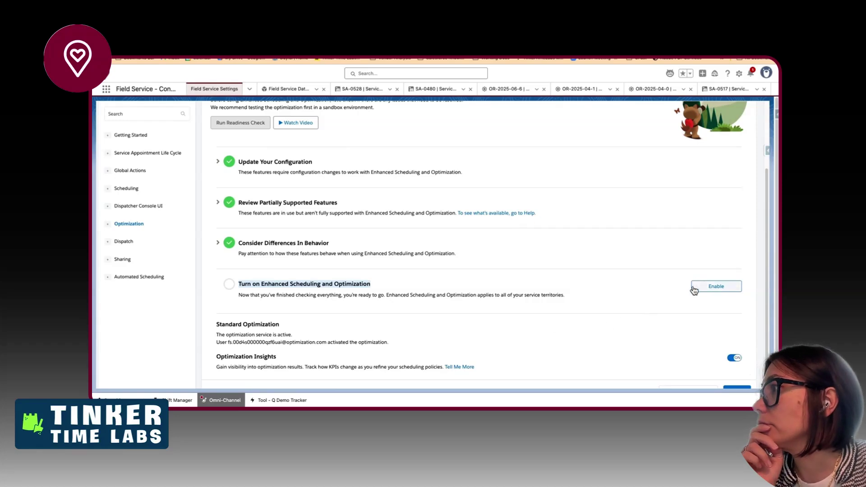
# - Enable Enhanced Scheduling and Optimization and show its Logic settings
pyautogui.click(697, 287)
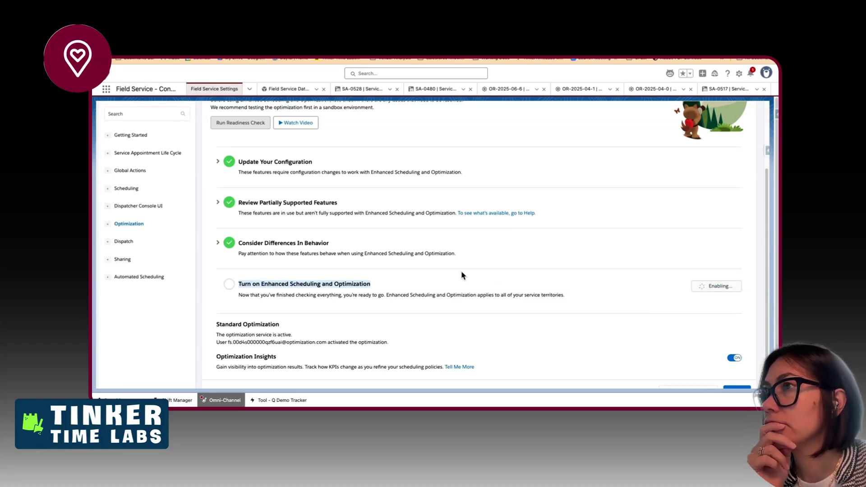
pyautogui.scroll(2, 462, 275)
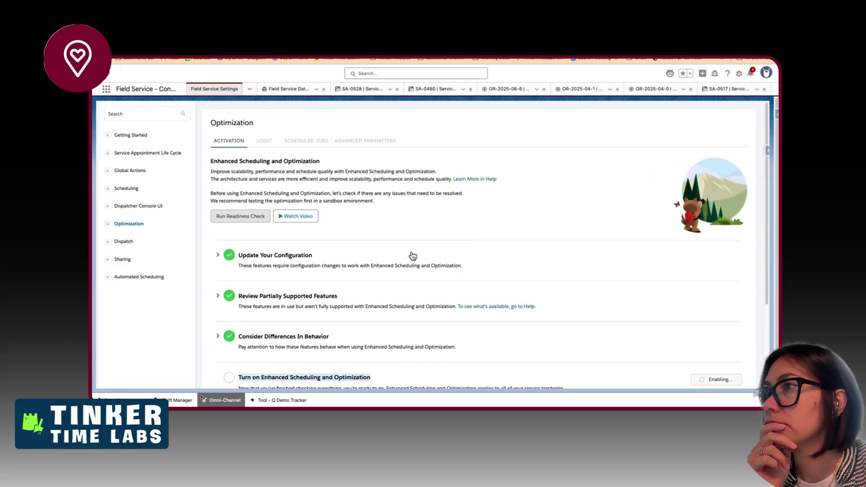
pyautogui.click(279, 148)
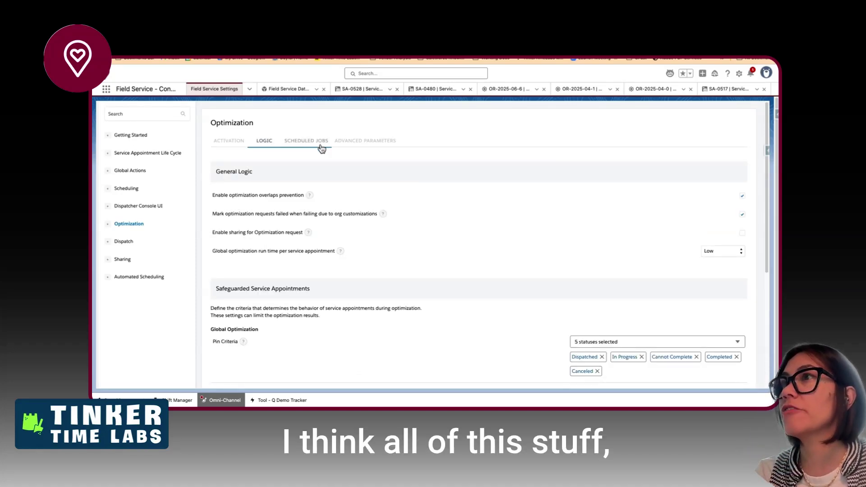
# - Select the Logic Rules checklist item and compare it against the Optimization Logic settings
pyautogui.hotkey('ctrl', 'Left')
pyautogui.scroll(-1, 338, 280)
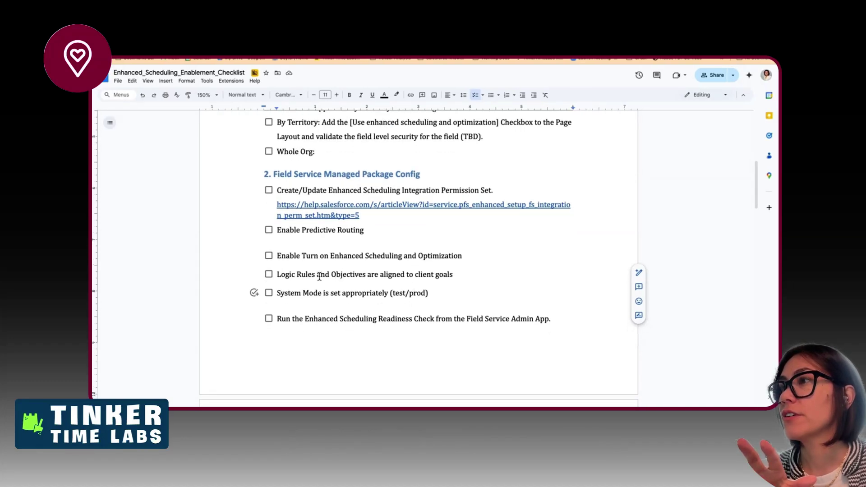
pyautogui.moveTo(285, 275); pyautogui.dragTo(414, 276)
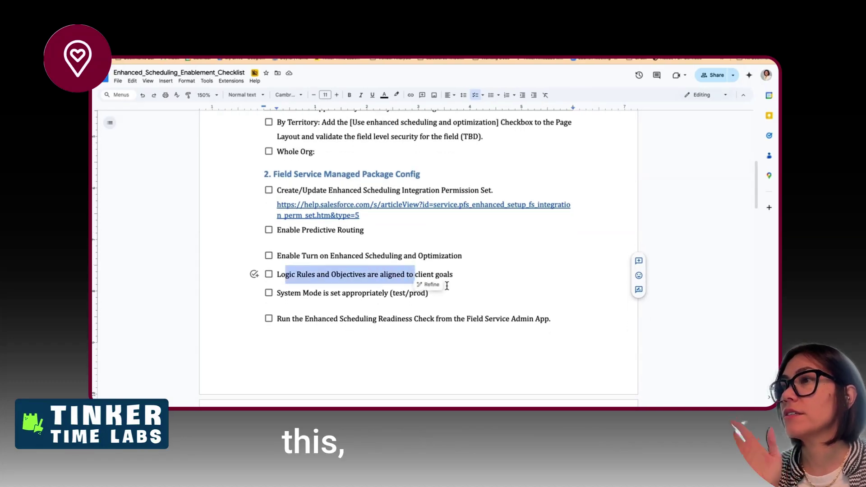
pyautogui.hotkey('ctrl', 'Right')
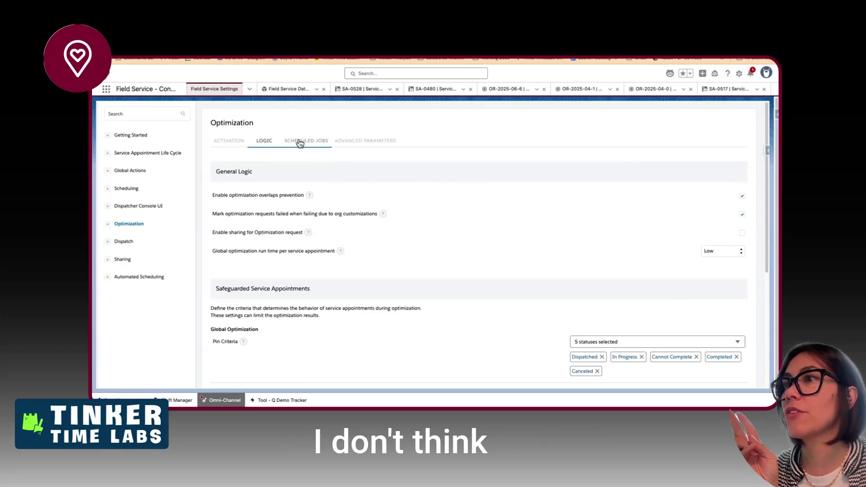
pyautogui.scroll(-5, 332, 288)
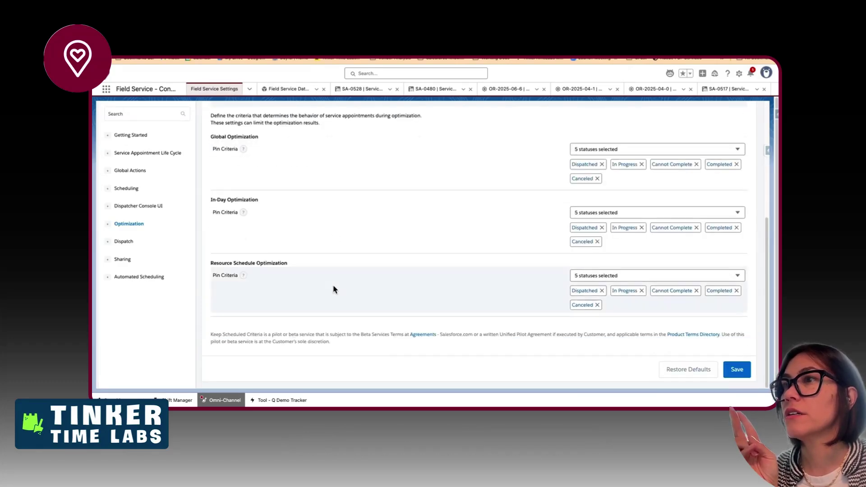
pyautogui.hotkey('ctrl', 'Left')
pyautogui.hotkey('ctrl', 'Right')
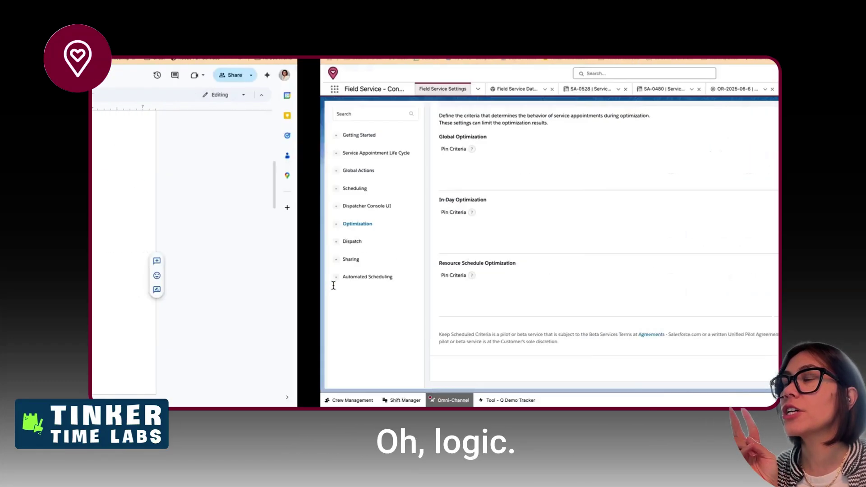
pyautogui.scroll(5, 388, 215)
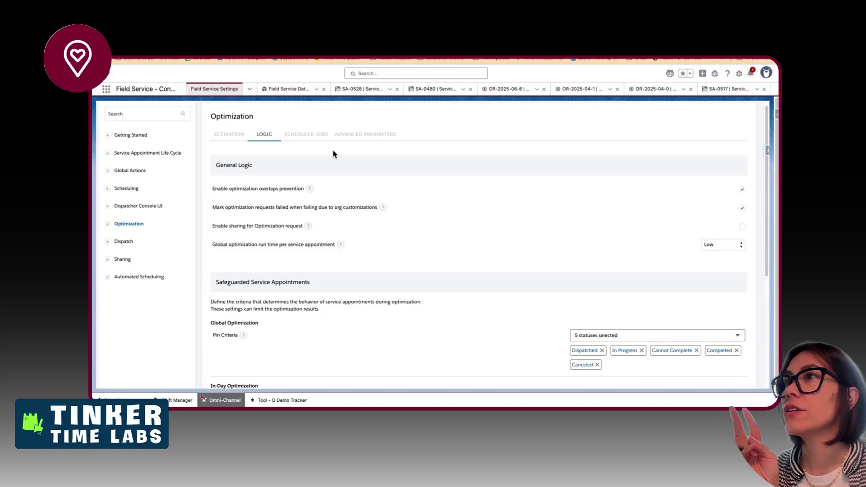
# - Review the Optimization Scheduled Jobs and Advanced Parameters tabs, ending back on Logic
pyautogui.click(317, 144)
pyautogui.click(352, 141)
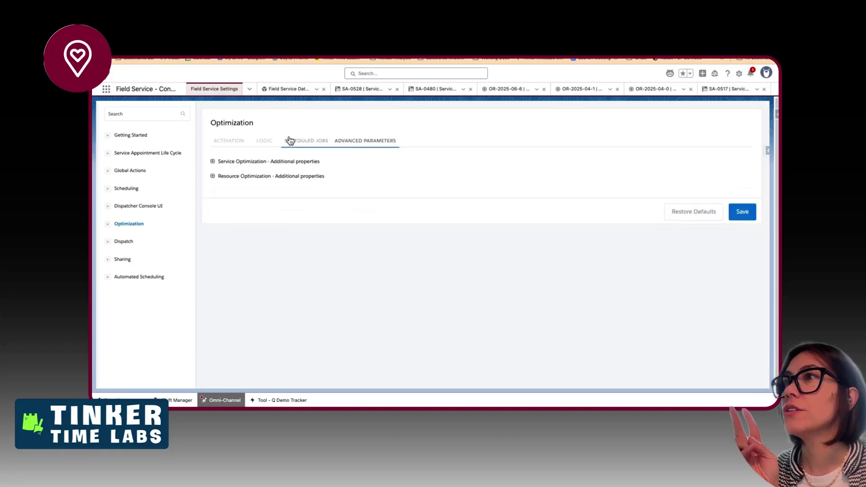
pyautogui.click(274, 141)
pyautogui.hotkey('ctrl', 'Left')
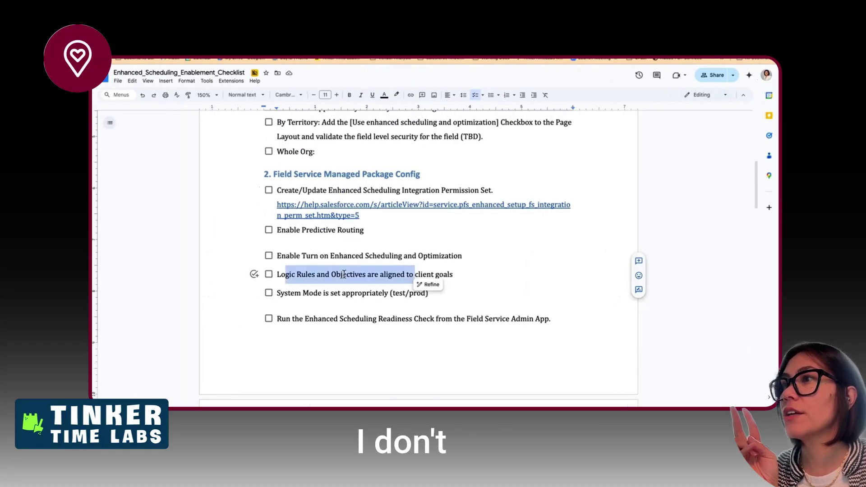
# - Reword the Logic Rules item to 'Logic settings are aligned to client goals' and select the System Mode item
pyautogui.click(347, 274)
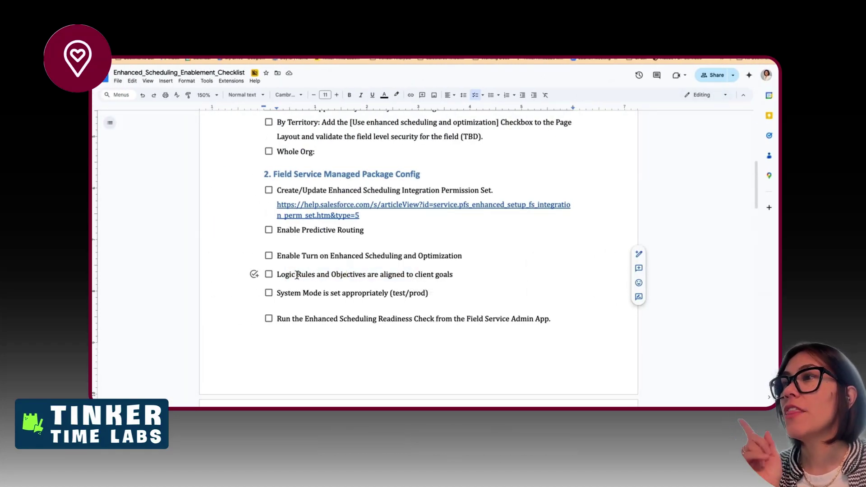
pyautogui.scroll(1, 316, 303)
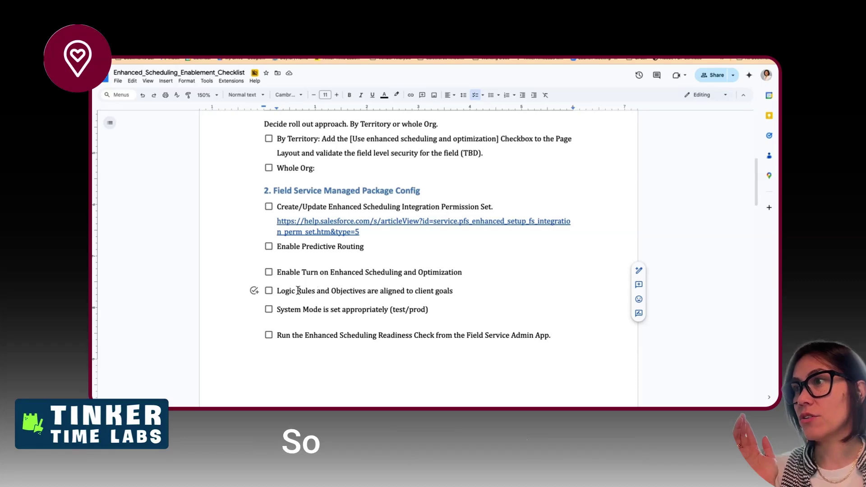
pyautogui.moveTo(317, 290); pyautogui.dragTo(366, 292)
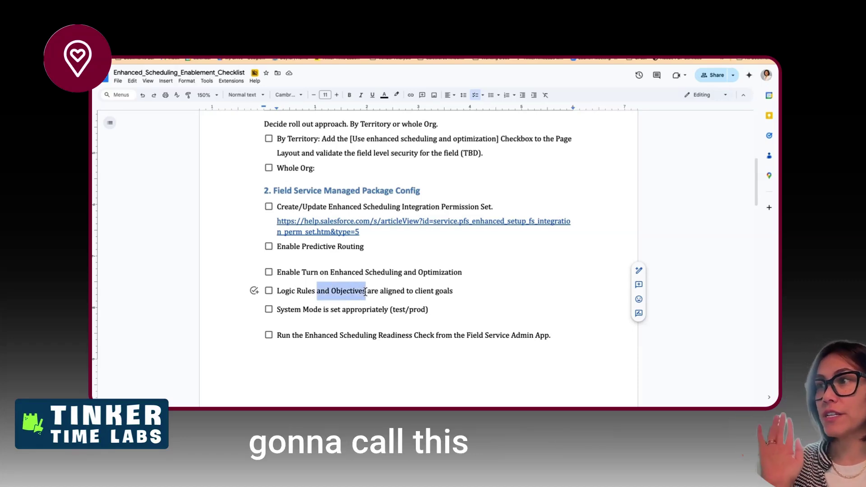
pyautogui.press('BackSpace')
pyautogui.hotkey('ctrl', 'Right')
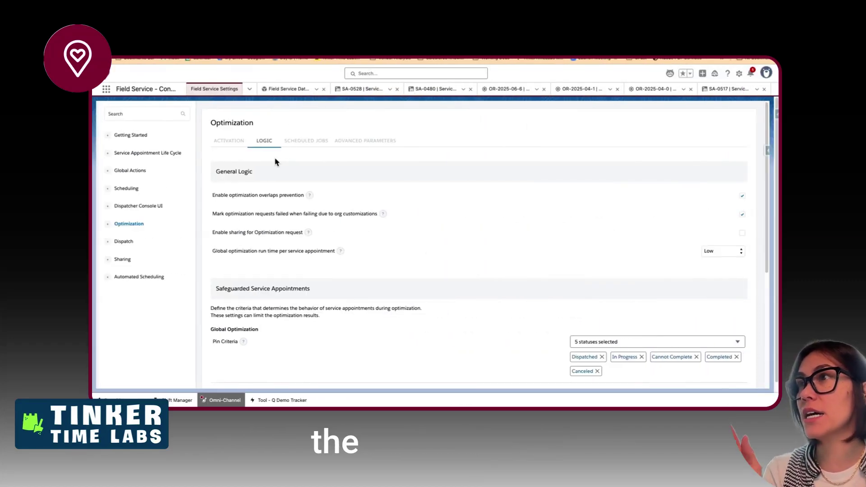
pyautogui.hotkey('ctrl', 'Left')
pyautogui.doubleClick(302, 291)
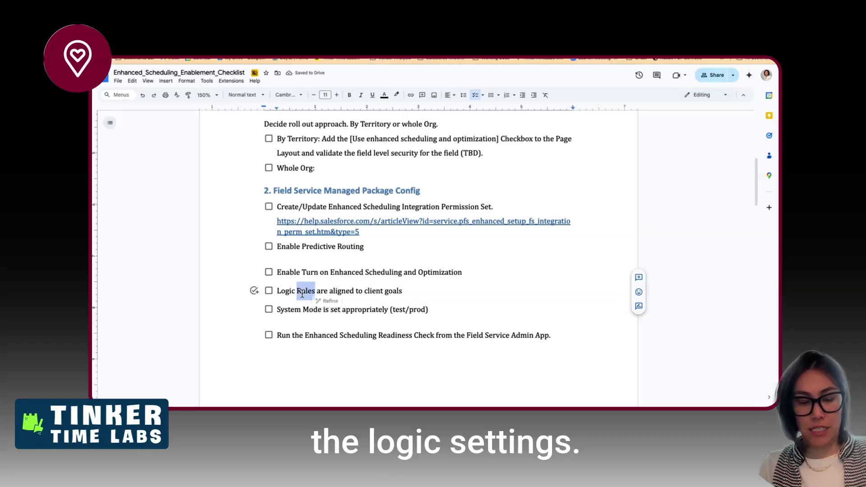
pyautogui.write('settings')
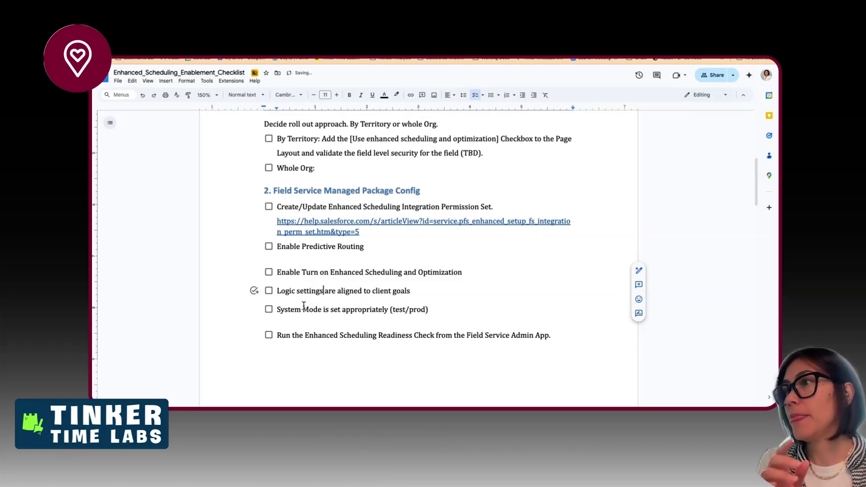
pyautogui.tripleClick(304, 307)
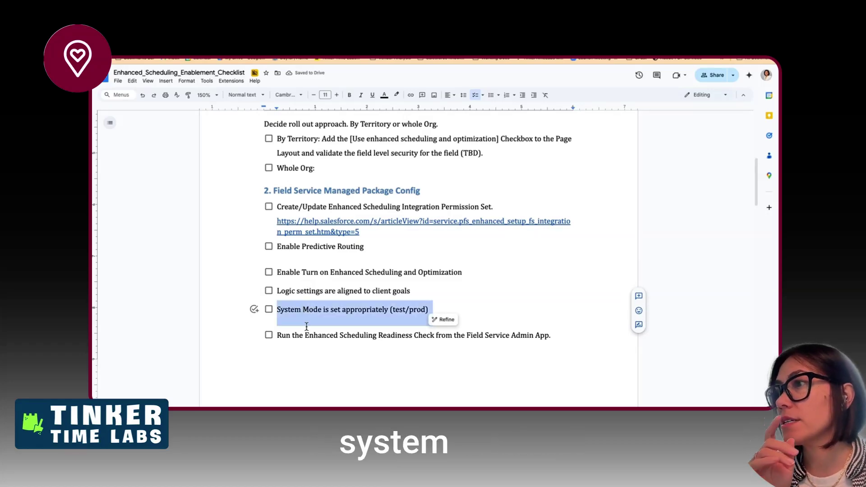
pyautogui.hotkey('ctrl', 'Right')
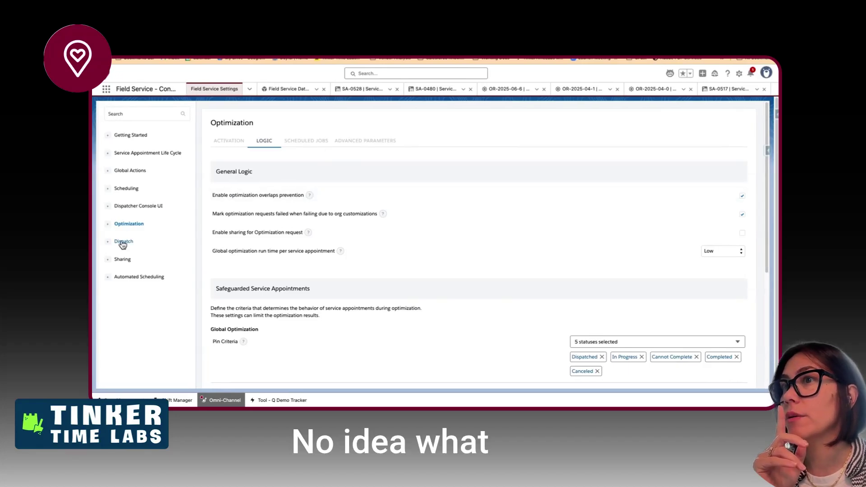
# - Browse the Dispatch, Sharing and Automated Scheduling settings pages
pyautogui.click(123, 244)
pyautogui.click(261, 142)
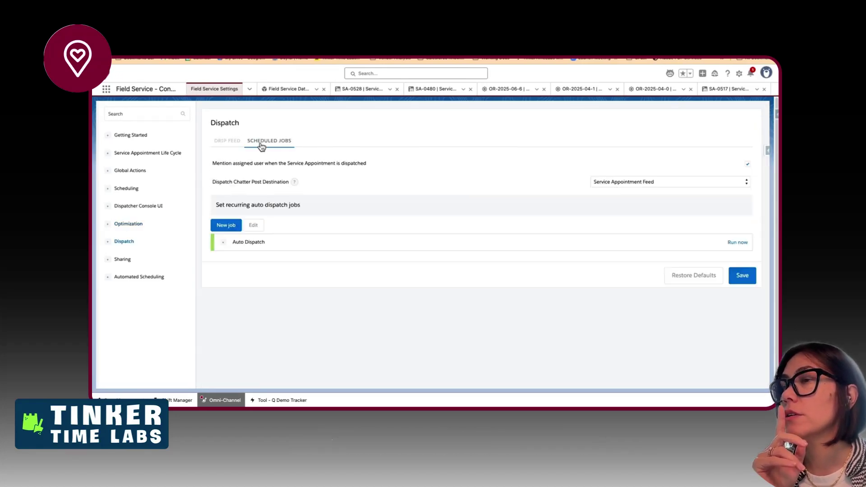
pyautogui.click(227, 142)
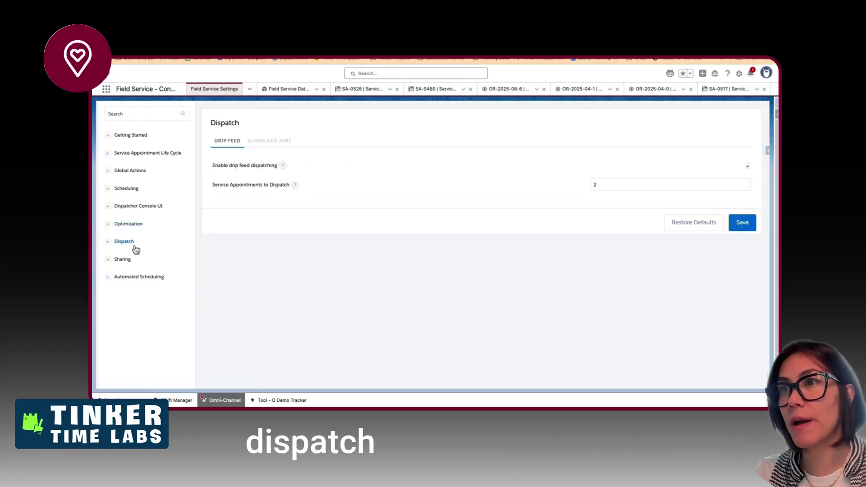
pyautogui.click(125, 259)
pyautogui.click(289, 141)
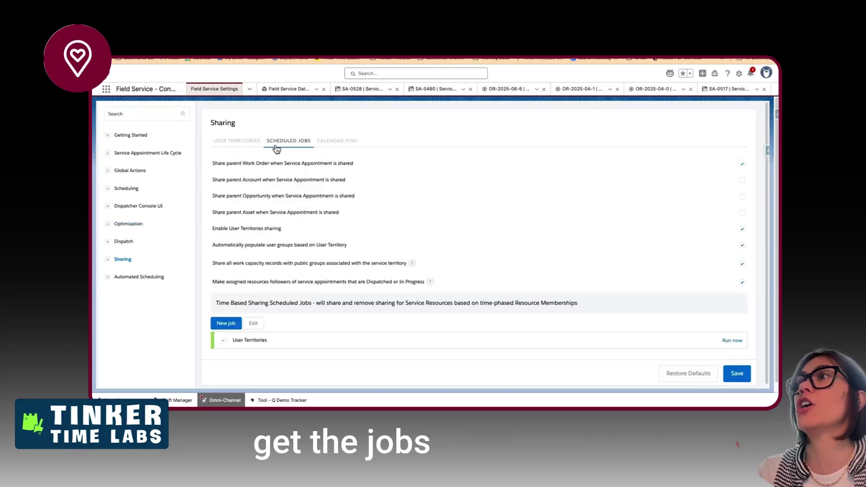
pyautogui.click(338, 141)
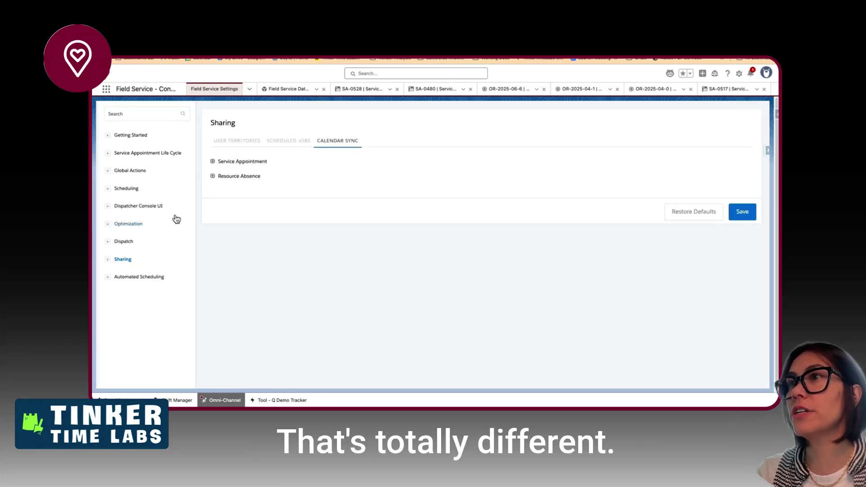
pyautogui.click(151, 276)
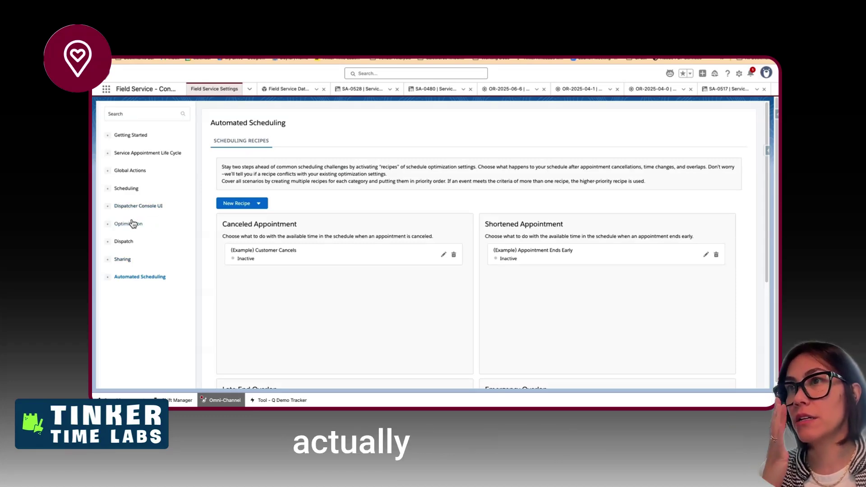
pyautogui.click(126, 242)
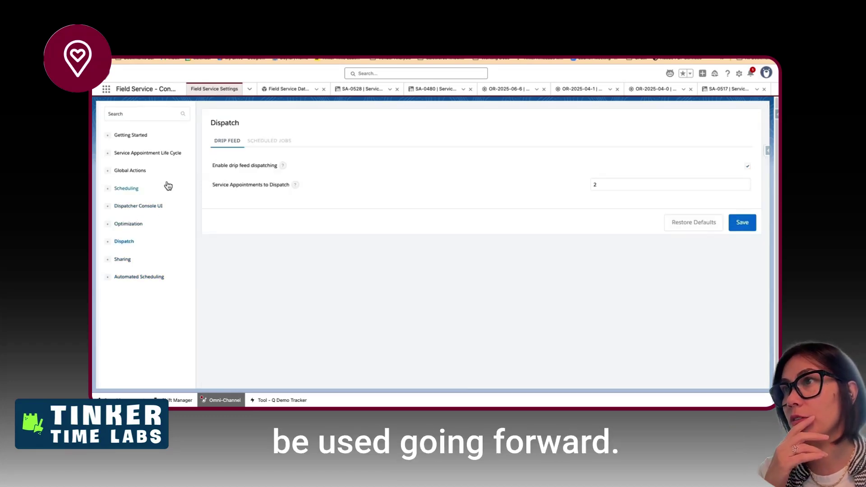
# - Show Getting Started Permission Sets with Dispatcher, Resource, Call Center Rep and Self Service up to date
pyautogui.click(138, 135)
pyautogui.click(269, 141)
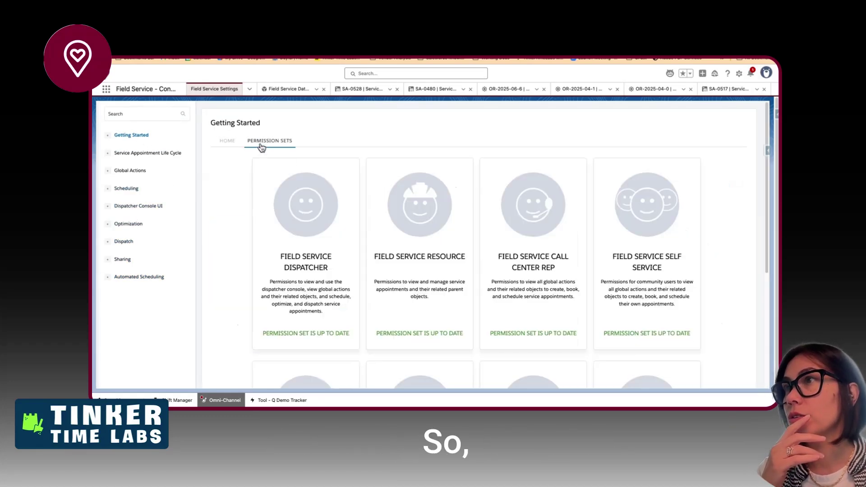
pyautogui.scroll(-2, 401, 243)
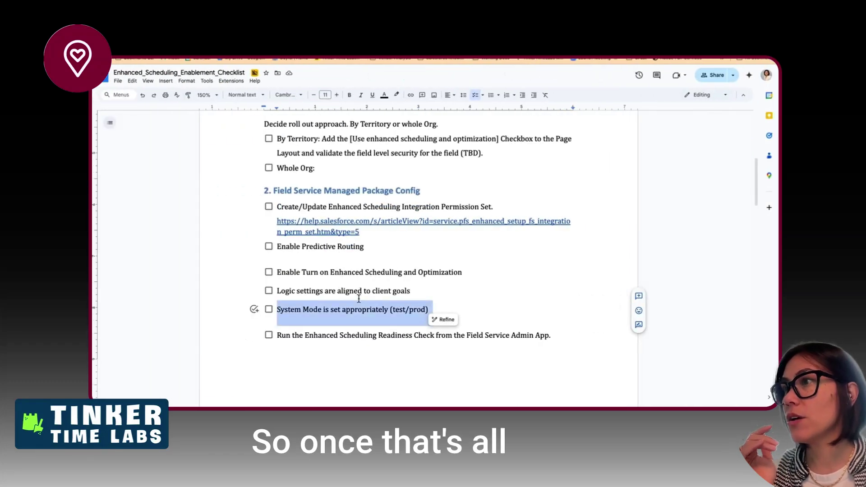
pyautogui.scroll(-2, 359, 298)
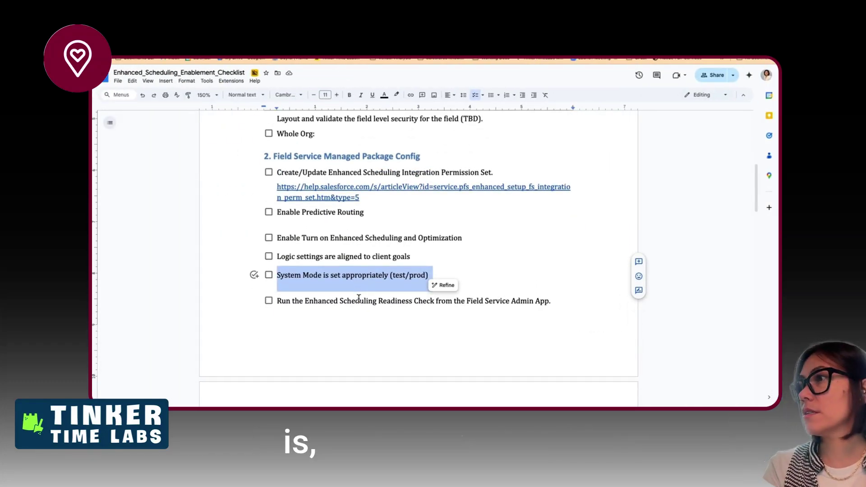
# - Delete the System Mode item from the Doc checklist
pyautogui.press('BackSpace')
pyautogui.click(322, 296)
pyautogui.hotkey('ctrl', 'Right')
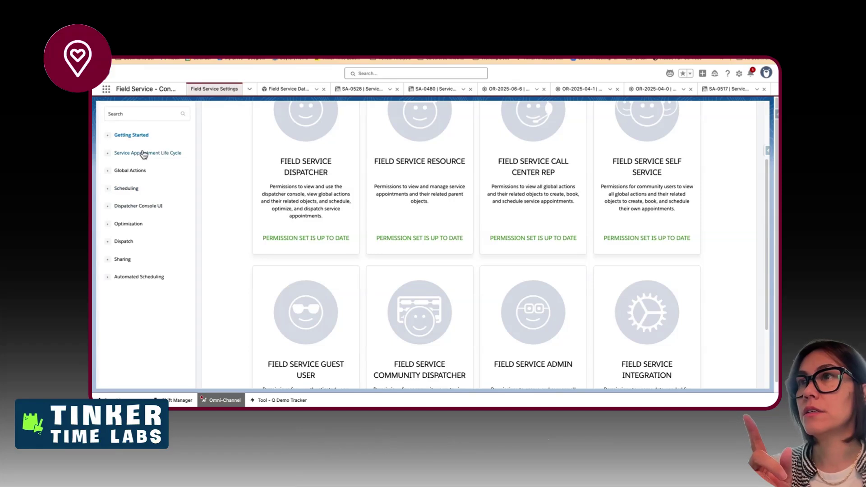
# - On the Optimization page, expand Update Your Configuration, Review Partially Supported Features and Consider Differences In Behavior
pyautogui.click(129, 223)
pyautogui.scroll(-1, 379, 267)
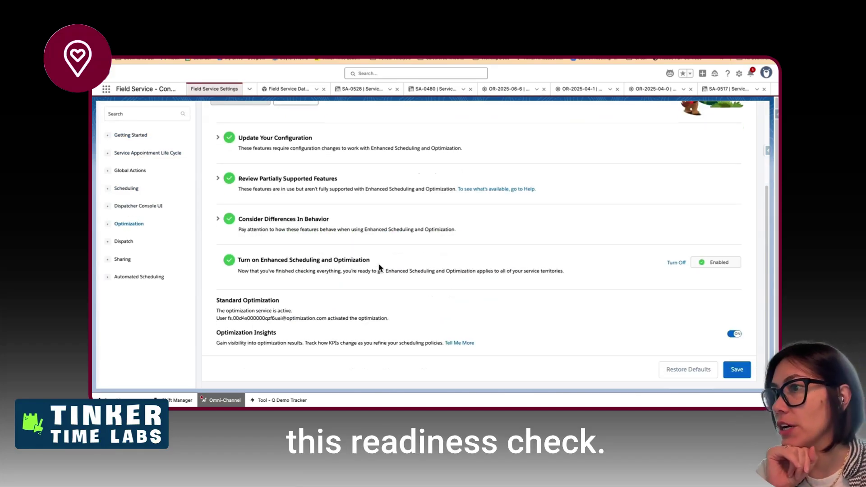
pyautogui.scroll(2, 351, 259)
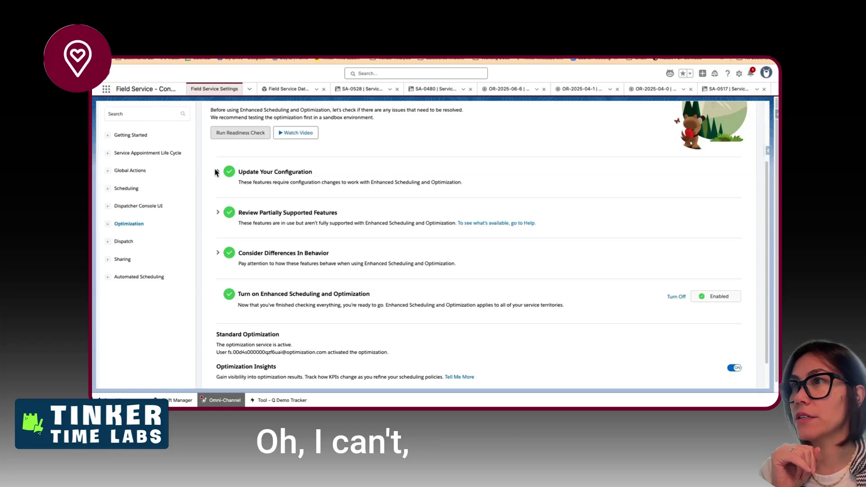
pyautogui.click(218, 173)
pyautogui.click(218, 265)
pyautogui.scroll(-1, 216, 302)
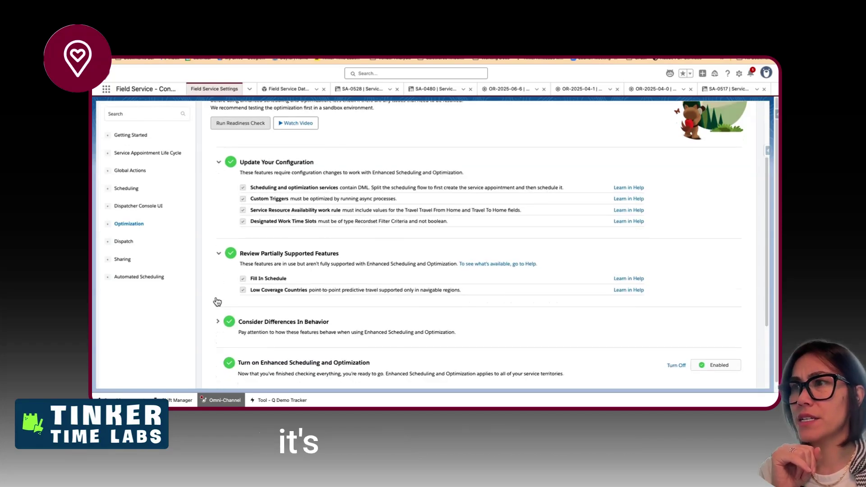
pyautogui.click(218, 300)
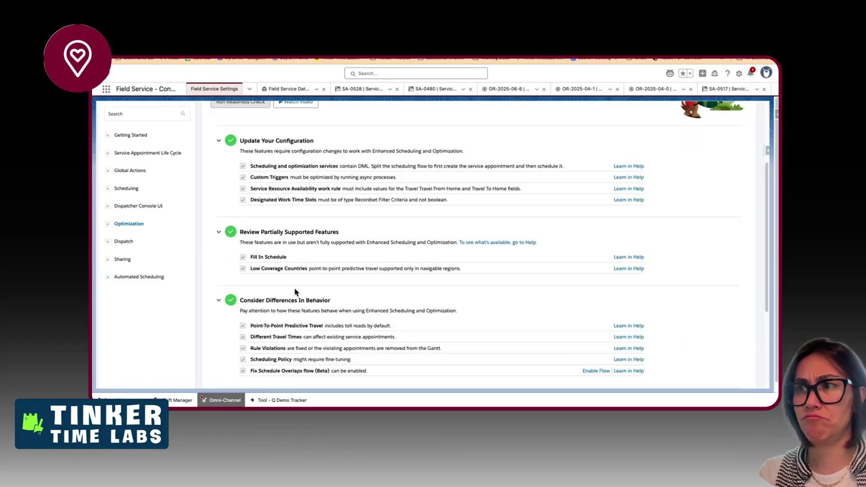
pyautogui.scroll(-1, 294, 288)
pyautogui.scroll(1, 295, 292)
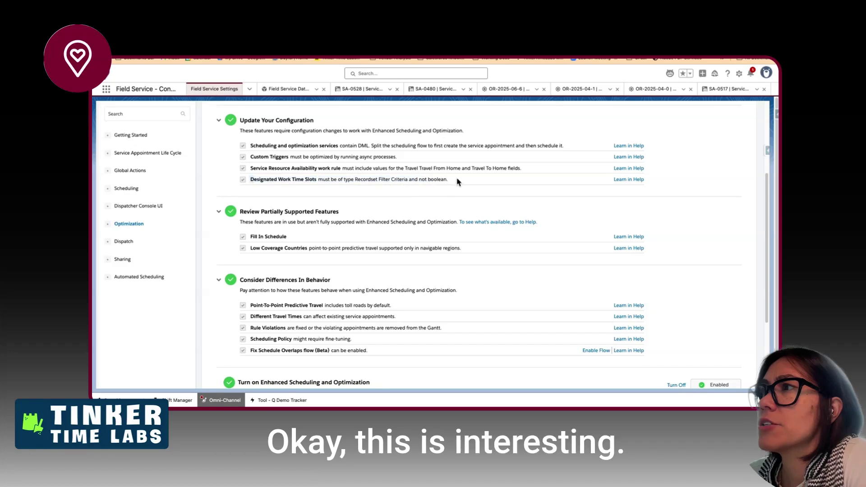
pyautogui.moveTo(460, 179); pyautogui.dragTo(437, 179)
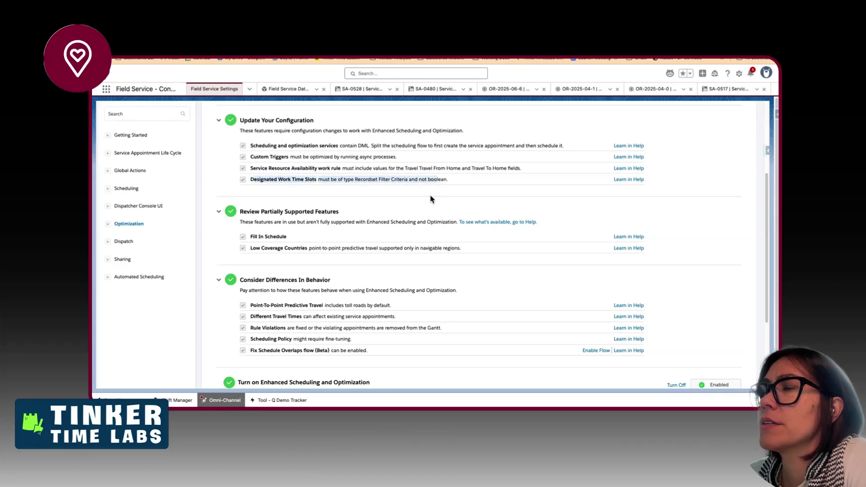
pyautogui.scroll(-1, 389, 317)
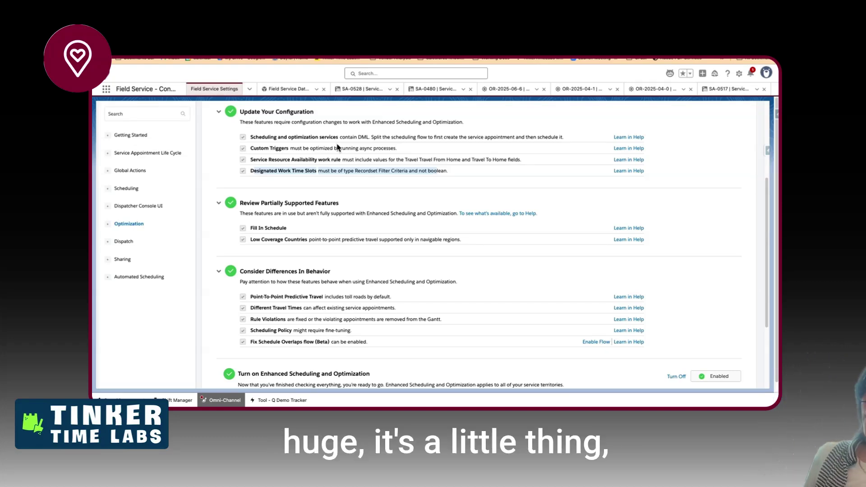
pyautogui.moveTo(272, 159); pyautogui.dragTo(505, 172)
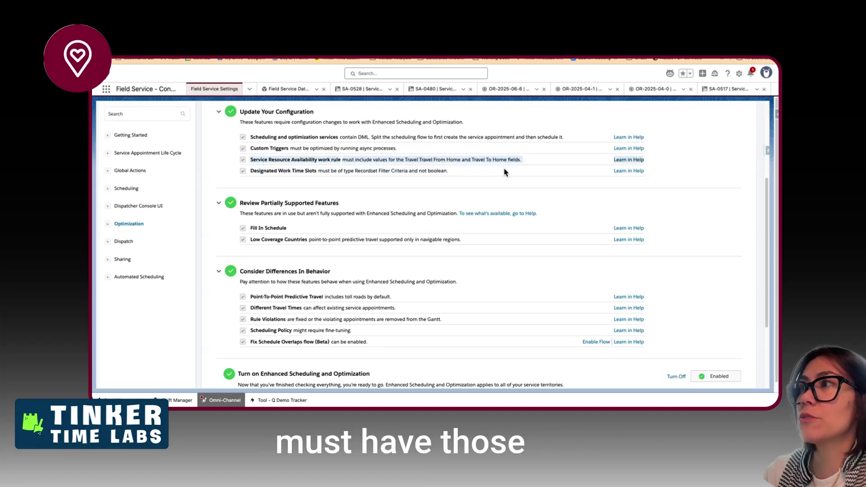
pyautogui.click(505, 172)
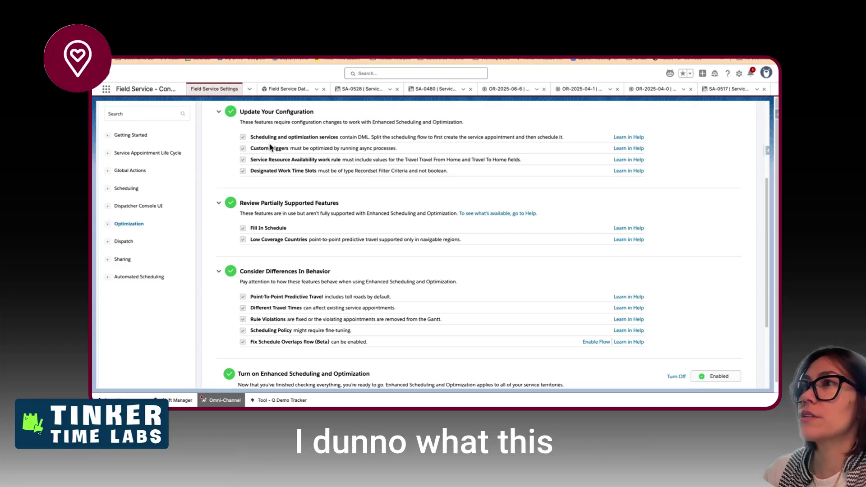
pyautogui.moveTo(271, 139); pyautogui.dragTo(409, 140)
pyautogui.click(404, 142)
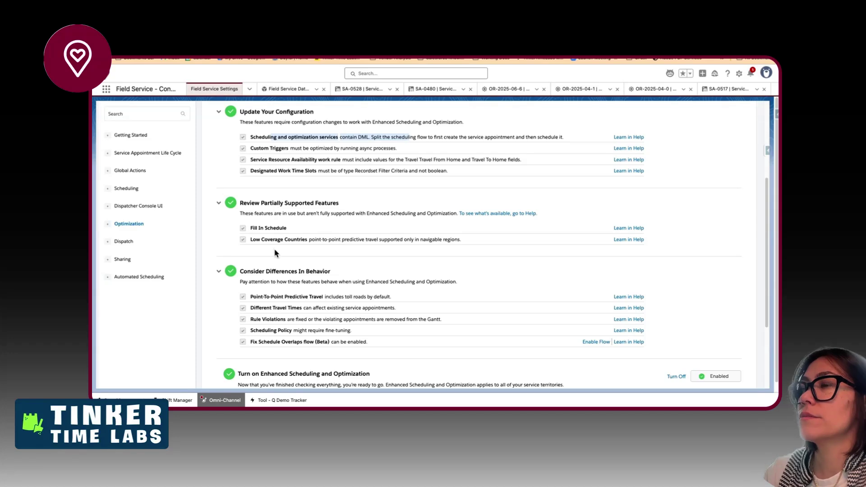
pyautogui.scroll(-1, 276, 254)
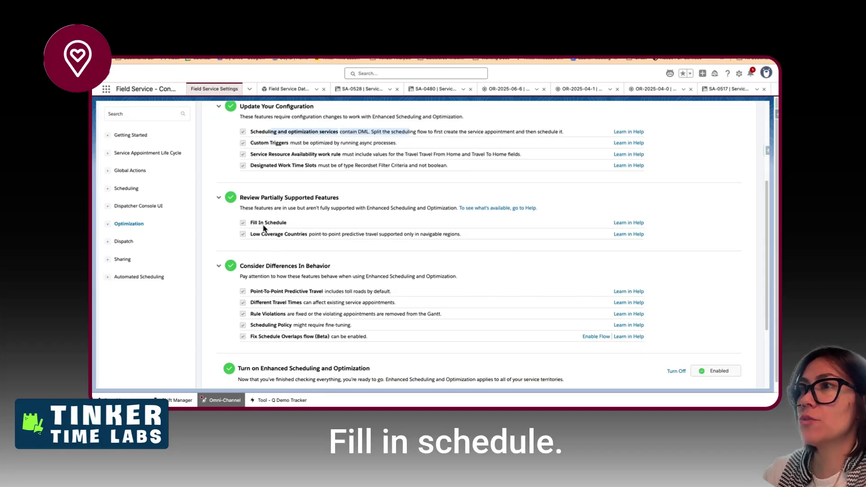
pyautogui.moveTo(355, 208); pyautogui.dragTo(369, 206)
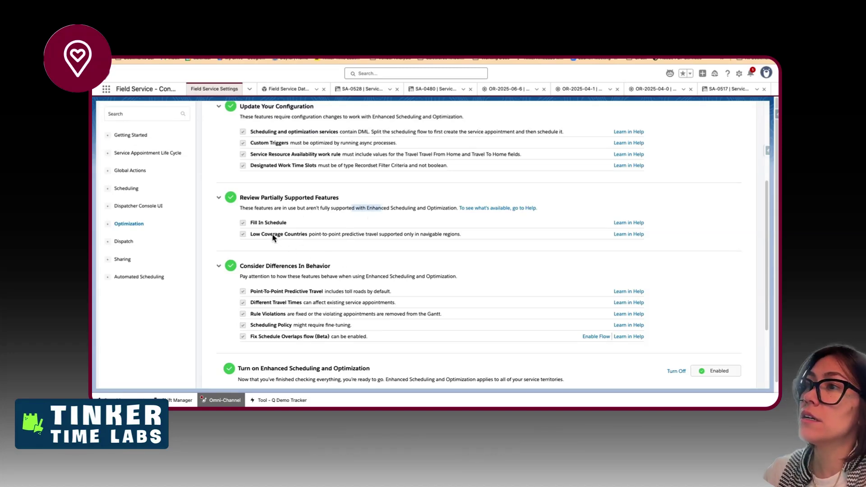
pyautogui.moveTo(273, 238); pyautogui.dragTo(378, 239)
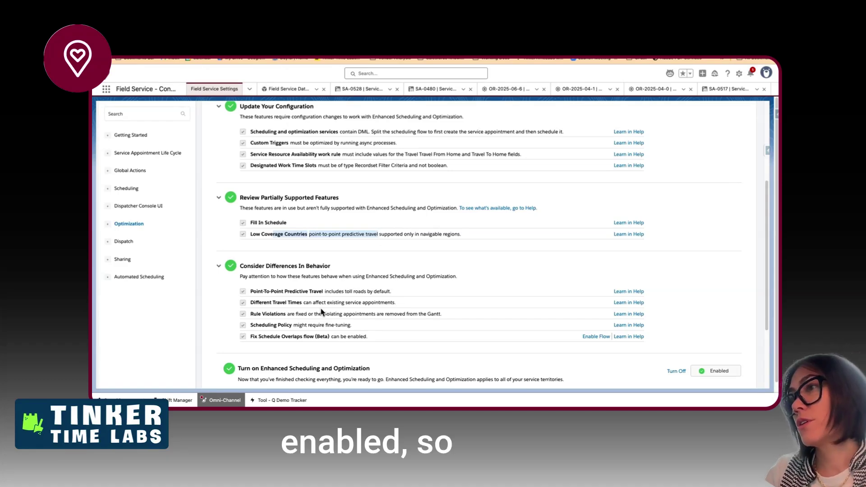
pyautogui.scroll(-2, 333, 263)
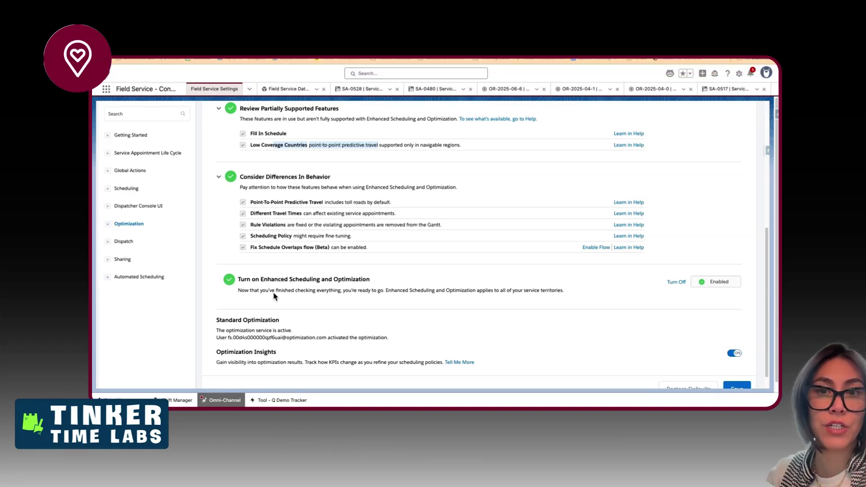
# - Scroll through the passed Optimization readiness sections, then return to the Getting Started page
pyautogui.scroll(5, 274, 296)
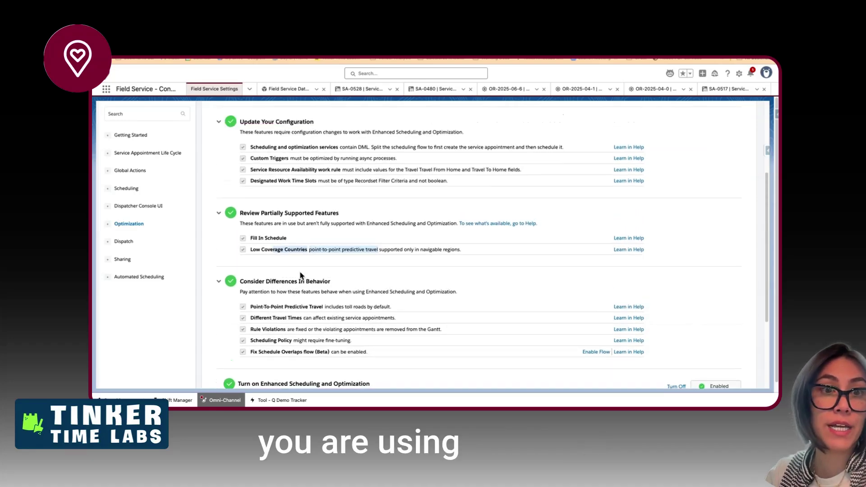
pyautogui.scroll(-1, 300, 275)
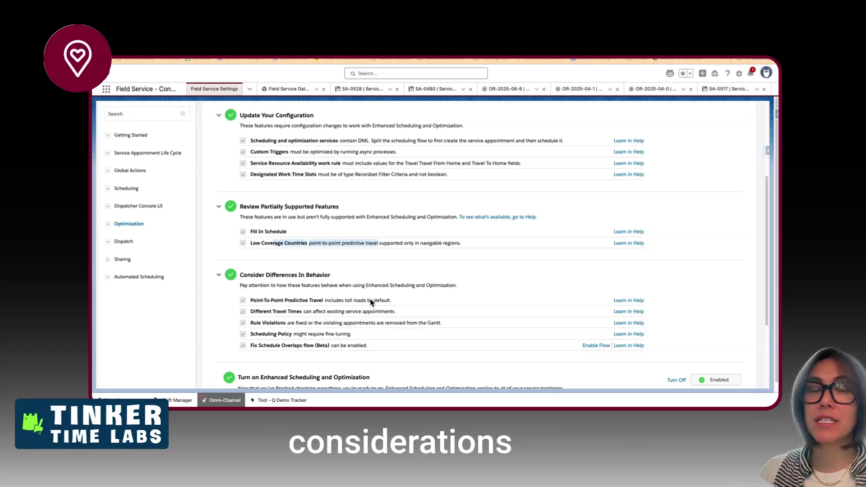
pyautogui.scroll(-1, 371, 306)
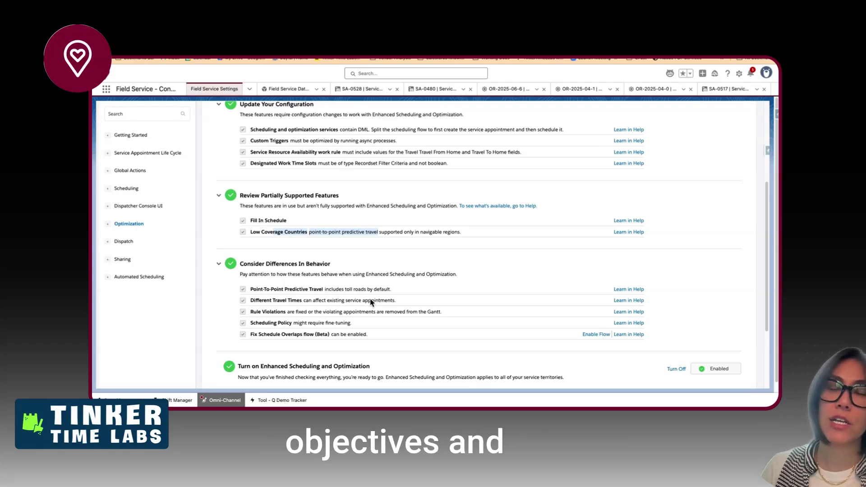
pyautogui.scroll(-1, 371, 303)
pyautogui.scroll(-4, 371, 303)
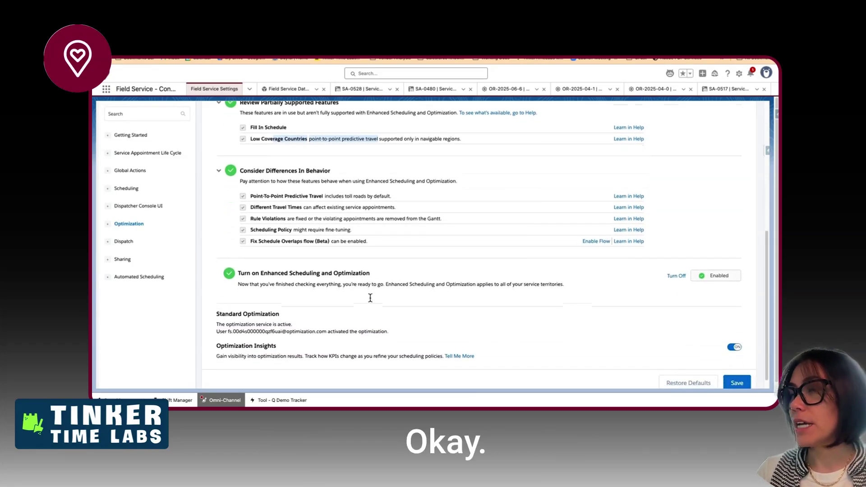
pyautogui.scroll(10, 370, 299)
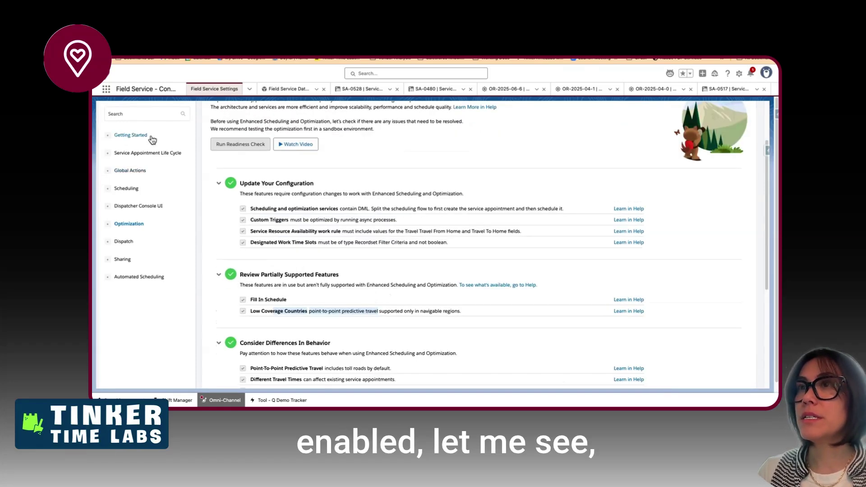
pyautogui.click(149, 135)
# - Show the Getting Started Permission Sets, then scroll the checklist to section 2's Readiness Check item
pyautogui.click(266, 143)
pyautogui.scroll(-1, 380, 239)
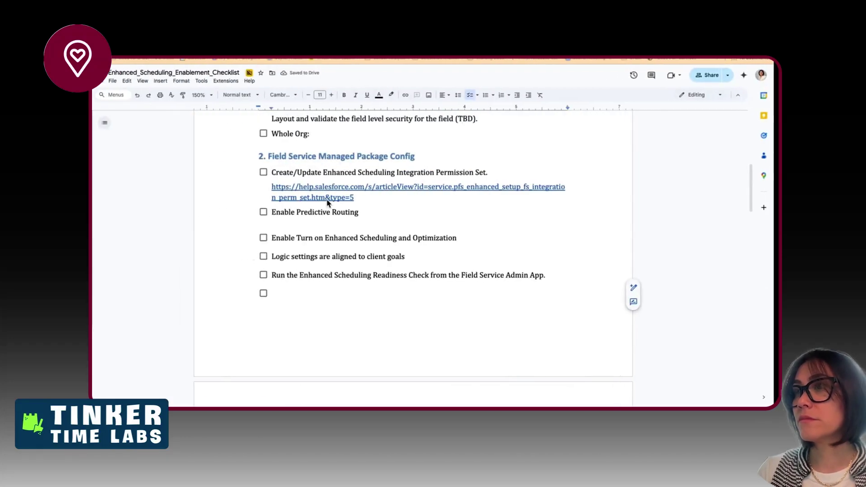
pyautogui.scroll(-1, 332, 293)
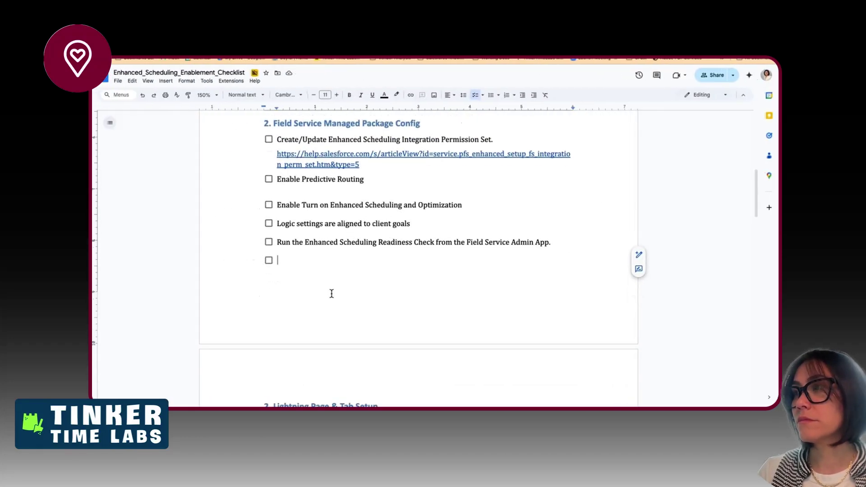
pyautogui.scroll(-3, 332, 294)
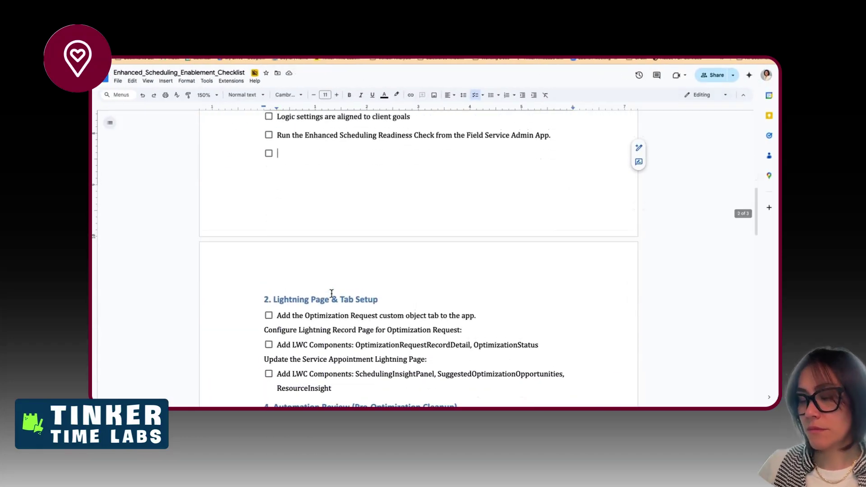
# - Delete the empty checkbox and move the Enable Turn on Enhanced Scheduling item below the Readiness Check
pyautogui.scroll(3, 336, 305)
pyautogui.press('BackSpace')
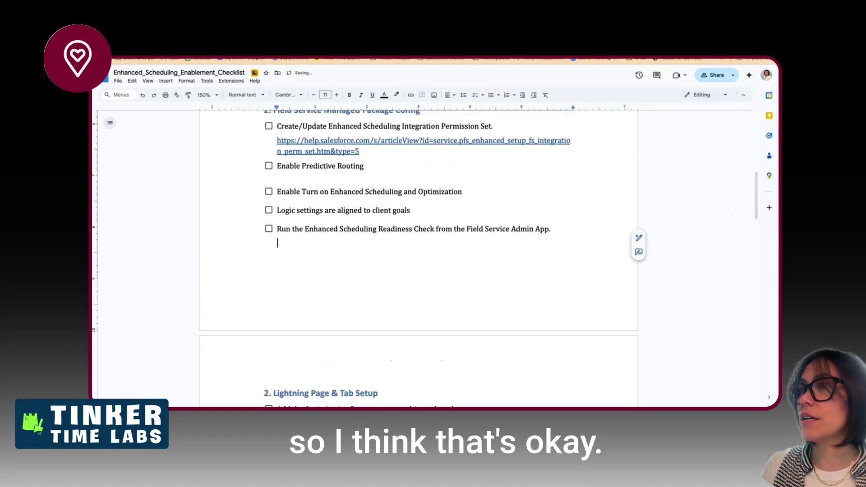
pyautogui.tripleClick(326, 191)
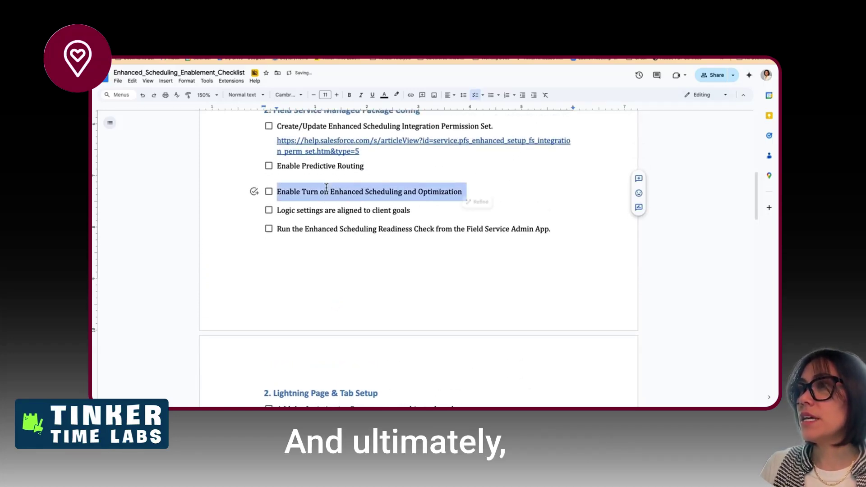
pyautogui.click(326, 189)
pyautogui.tripleClick(325, 190)
pyautogui.hotkey('ctrl', 'c')
pyautogui.press('BackSpace')
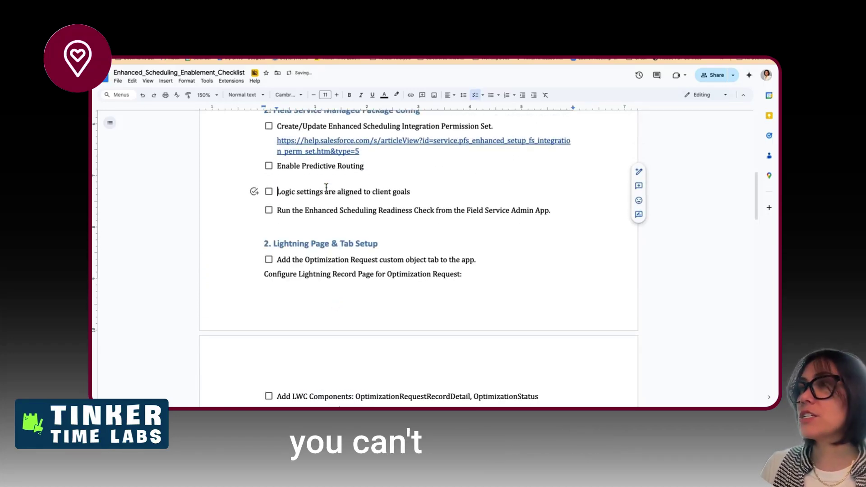
pyautogui.click(552, 210)
pyautogui.press('Return')
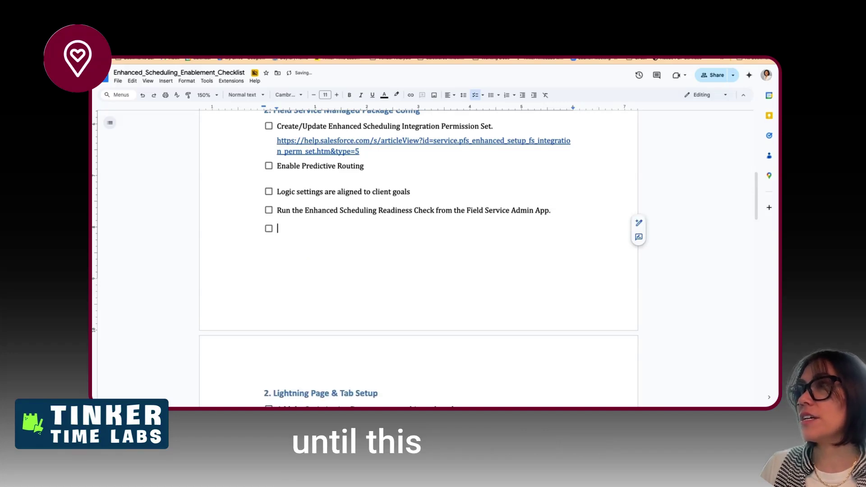
pyautogui.hotkey('ctrl', 'v')
# - End the client goals and Enable Predictive Routing items with periods
pyautogui.click(454, 191)
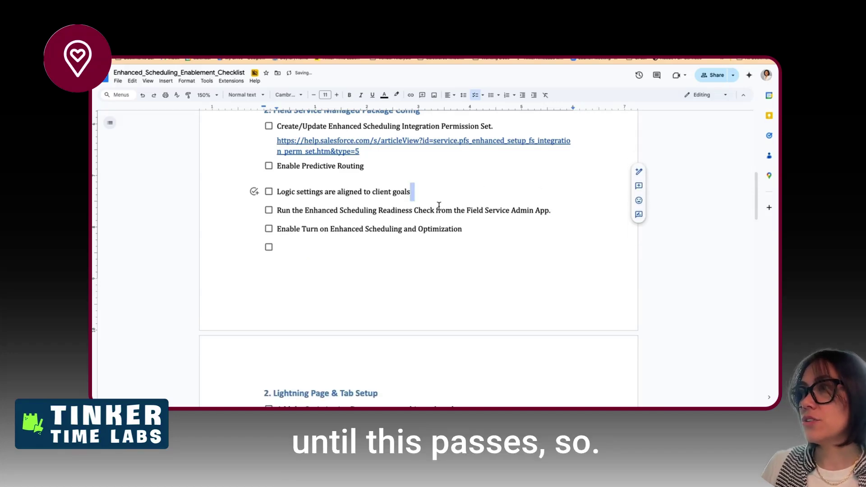
pyautogui.write('.')
pyautogui.click(374, 166)
pyautogui.write('.')
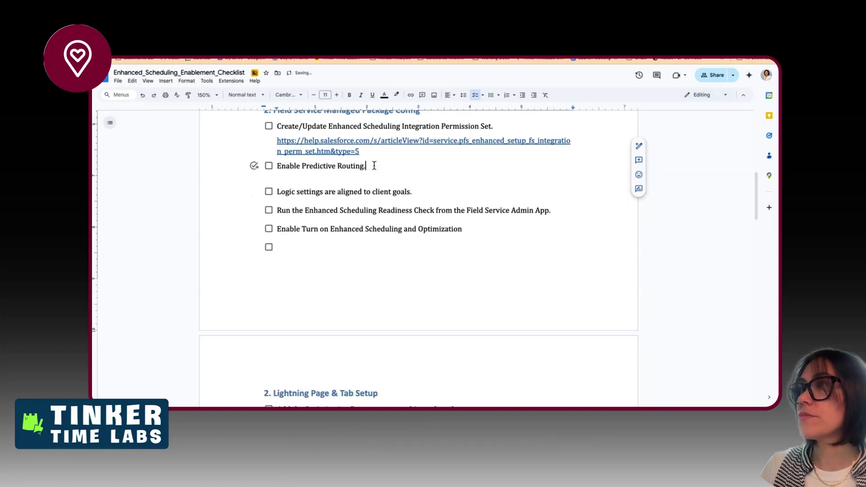
pyautogui.click(269, 166)
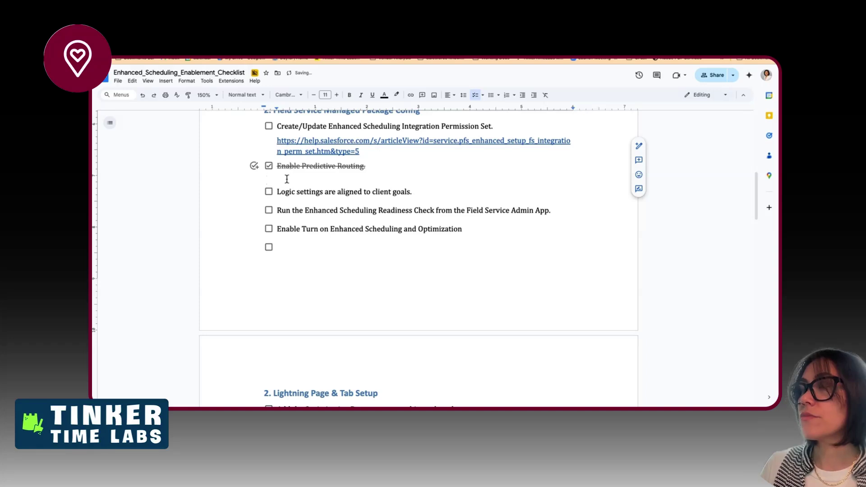
pyautogui.click(269, 167)
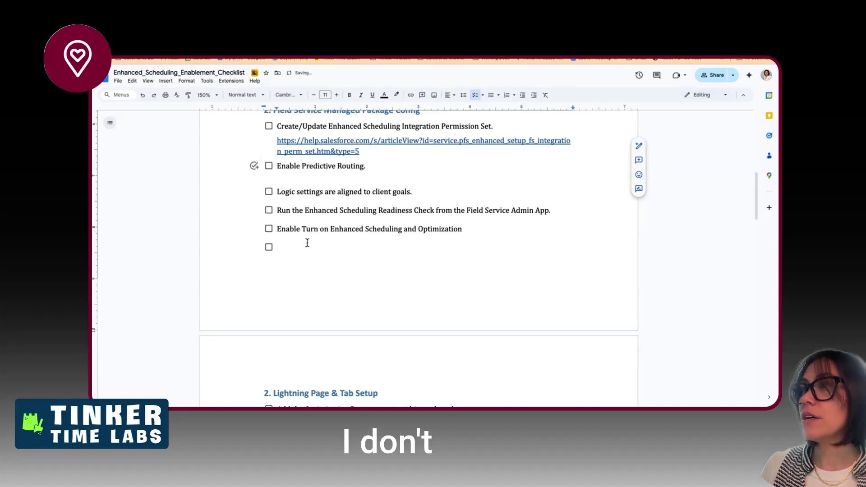
# - From the Logic settings item, look through the checklist, alignment and line-spacing toolbar options
pyautogui.scroll(3, 302, 239)
pyautogui.scroll(3, 281, 230)
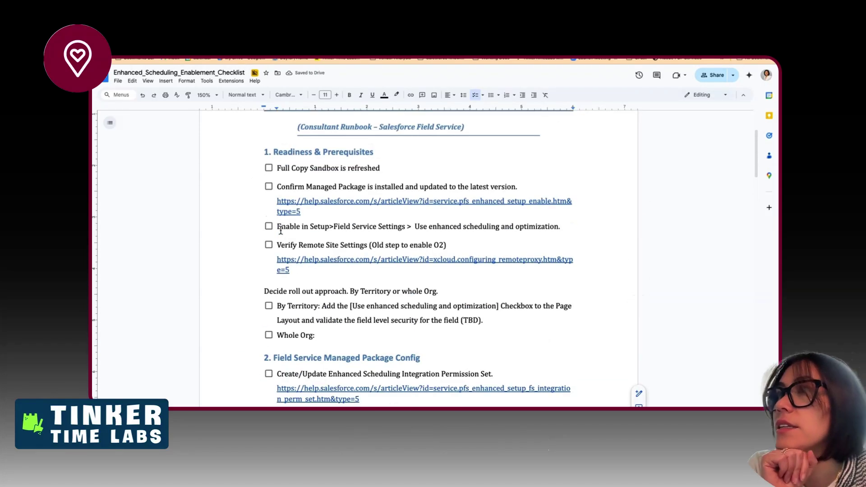
pyautogui.scroll(-3, 281, 230)
pyautogui.click(279, 322)
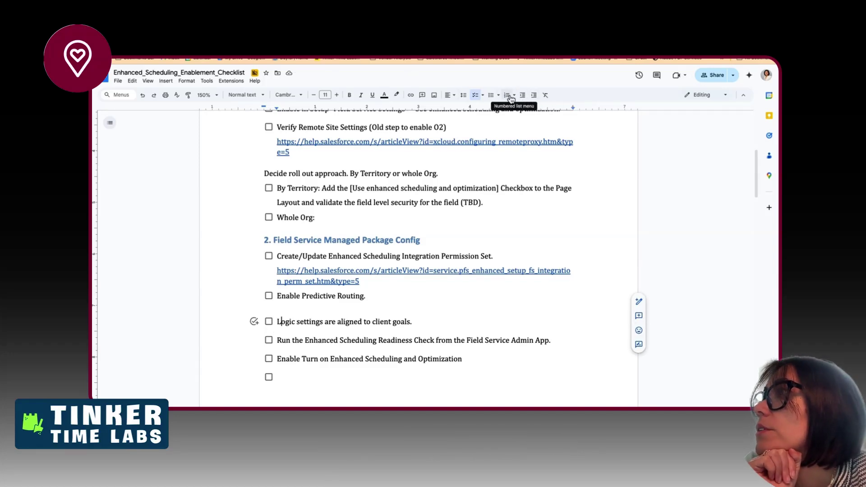
pyautogui.click(483, 95)
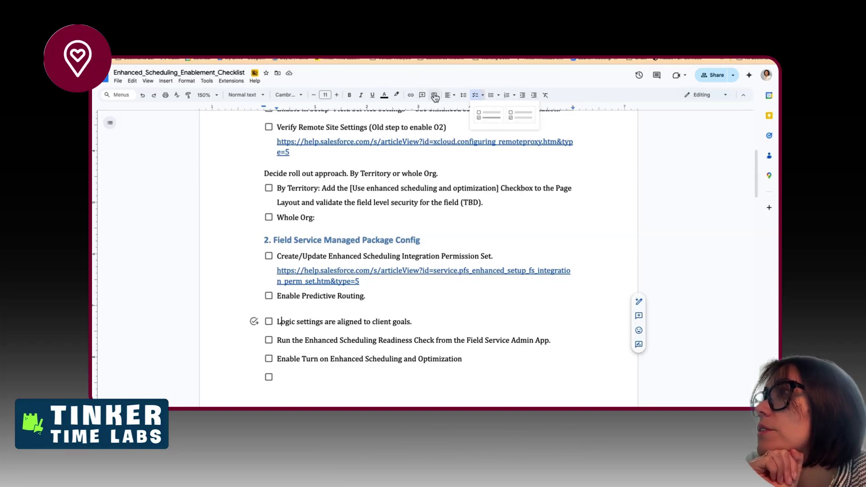
pyautogui.click(455, 96)
pyautogui.click(463, 98)
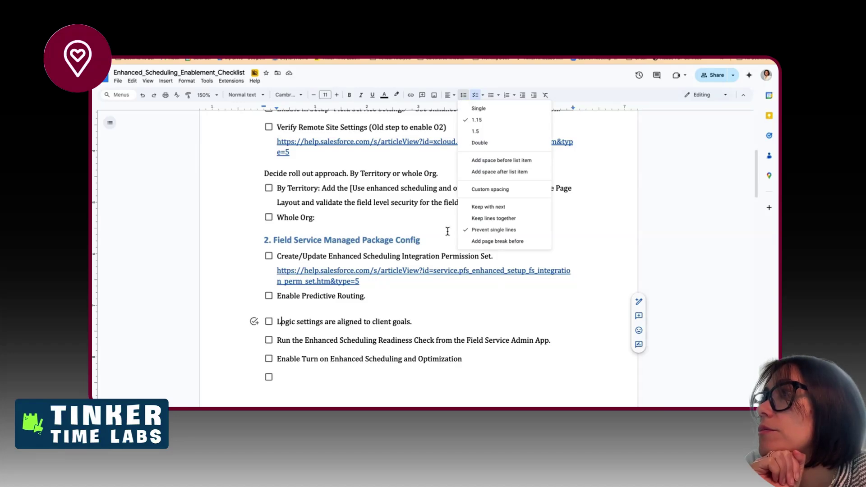
# - Apply 'Remove space after list item' to the Enable Predictive Routing item
pyautogui.click(372, 338)
pyautogui.click(464, 95)
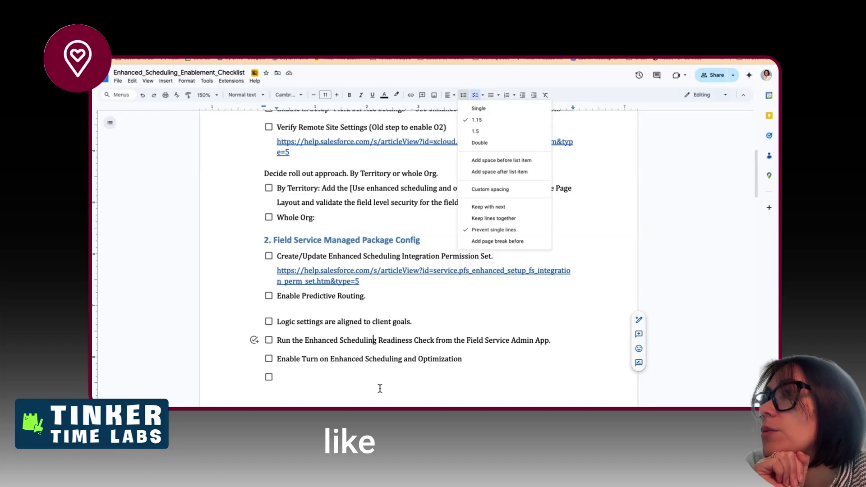
pyautogui.click(341, 296)
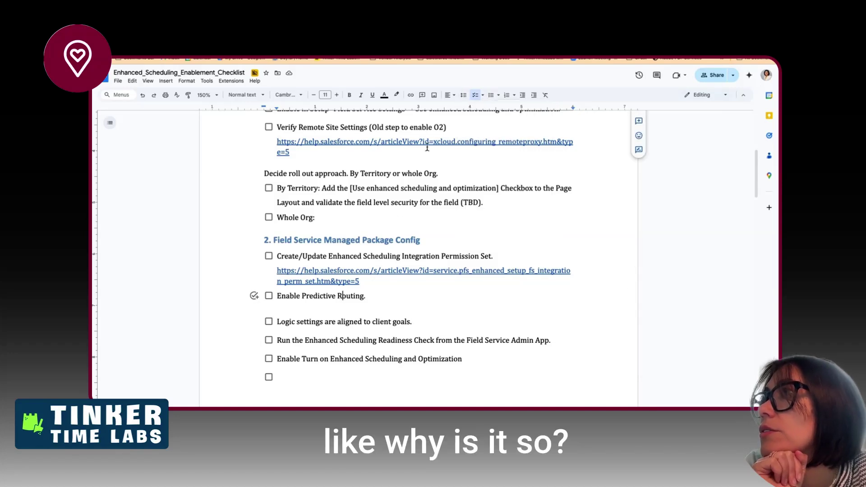
pyautogui.click(462, 95)
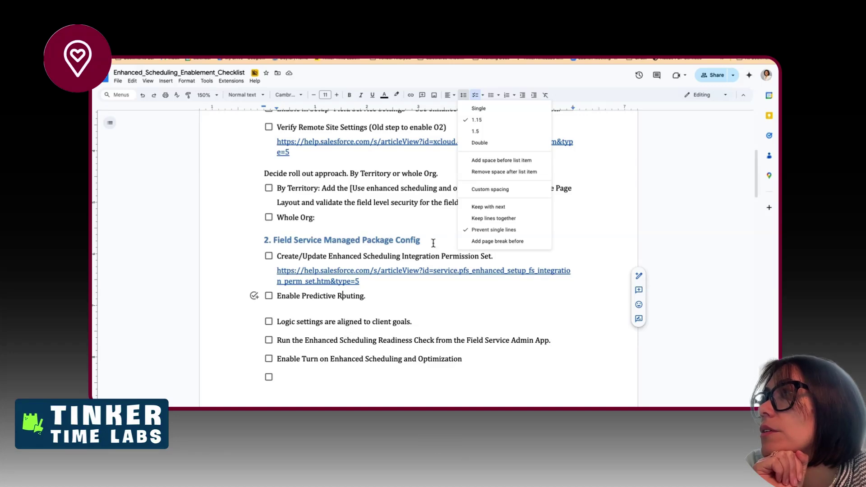
pyautogui.click(489, 173)
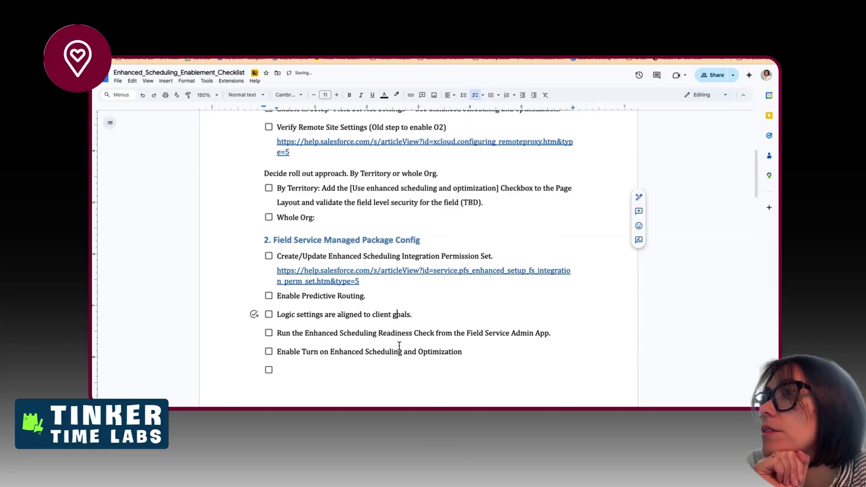
pyautogui.scroll(1, 399, 346)
pyautogui.scroll(-5, 399, 346)
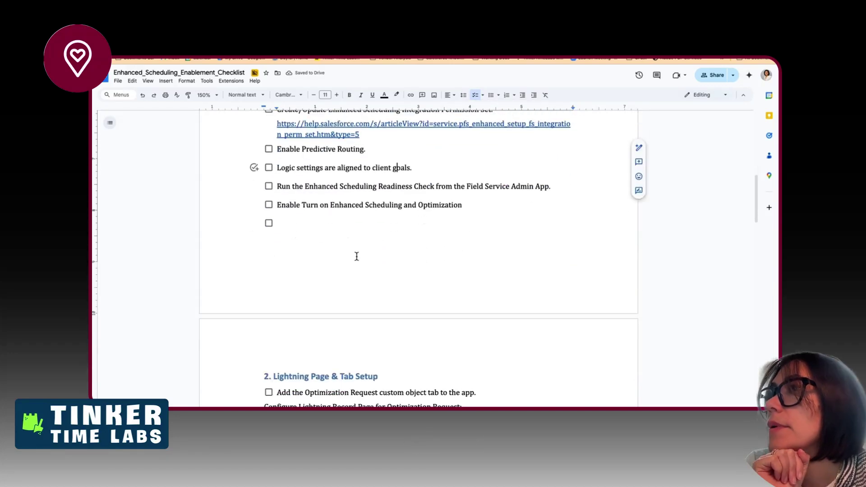
# - Delete the empty checklist item and the leftover blank line below it
pyautogui.press('BackSpace')
pyautogui.press('BackSpace')
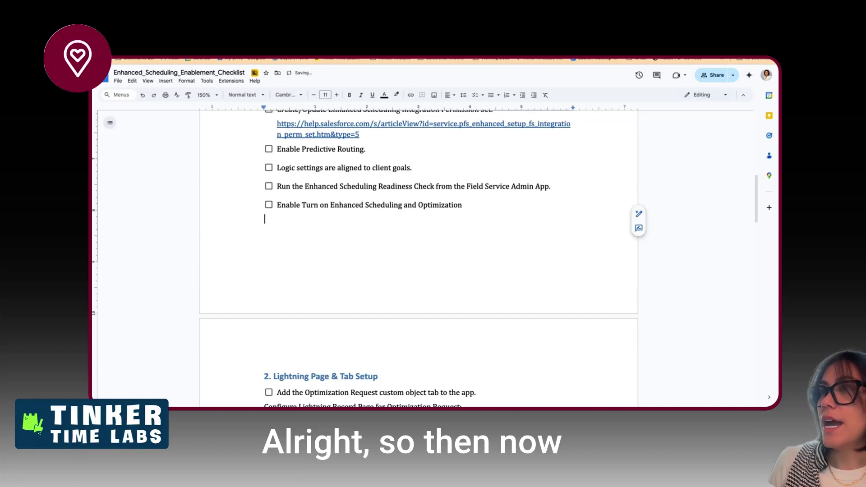
pyautogui.scroll(-1, 311, 201)
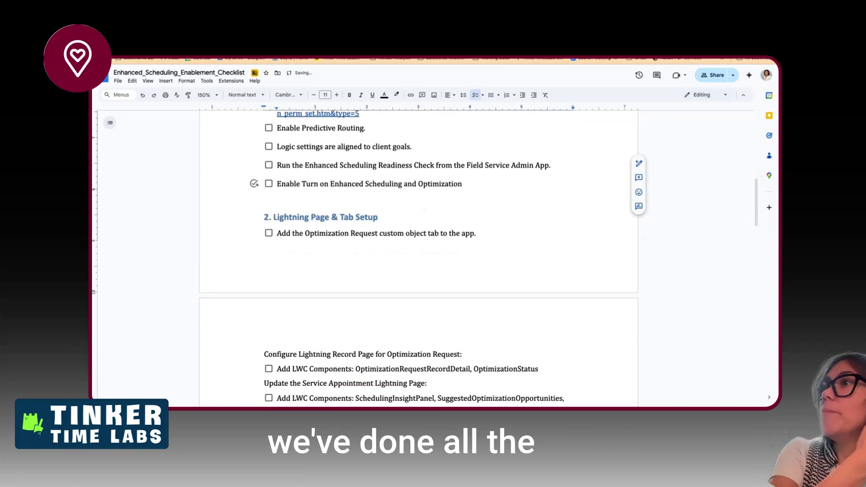
pyautogui.click(311, 202)
pyautogui.press('BackSpace')
# - Scroll through the checklist down to sections 7 and 8, Optimization Hub and Training
pyautogui.scroll(5, 370, 190)
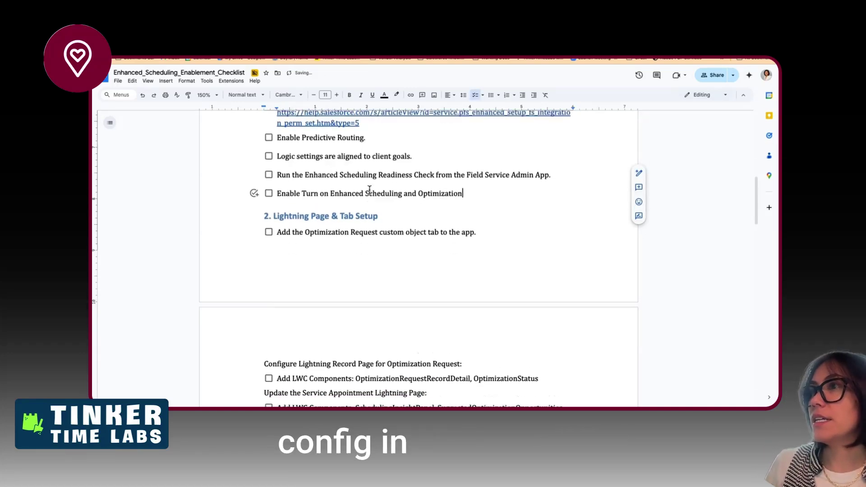
pyautogui.scroll(3, 370, 190)
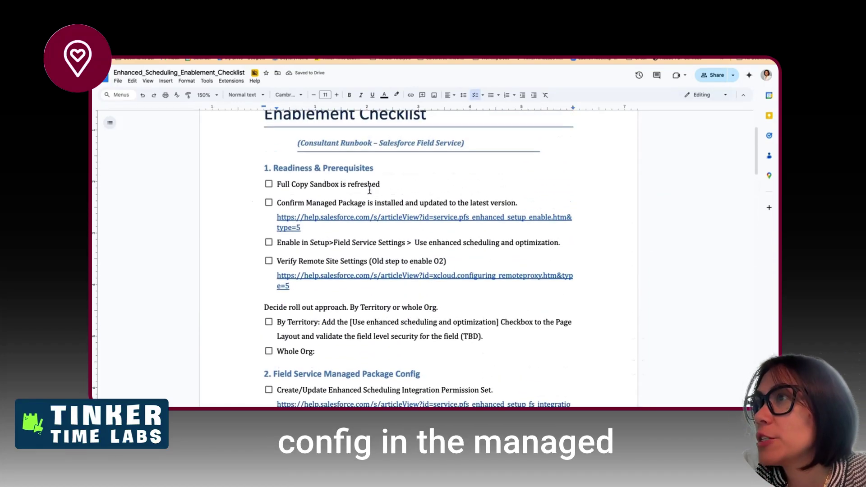
pyautogui.scroll(-2, 369, 190)
pyautogui.scroll(-2, 369, 190)
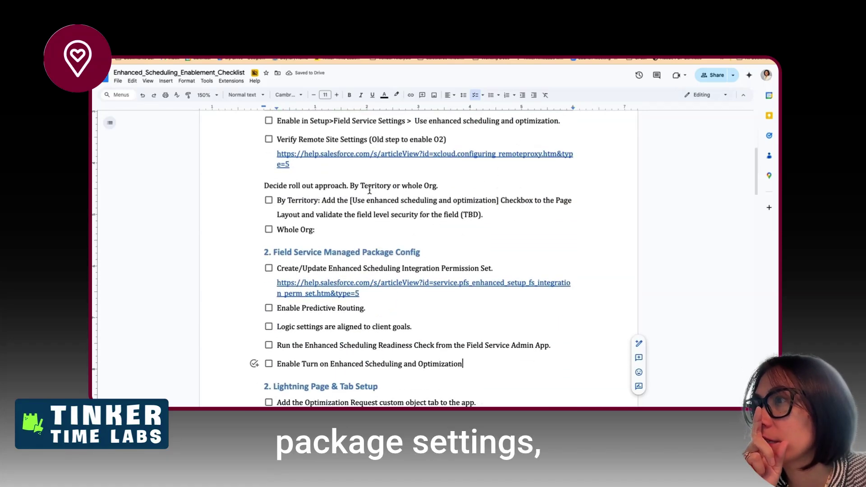
pyautogui.scroll(-4, 370, 190)
pyautogui.click(382, 231)
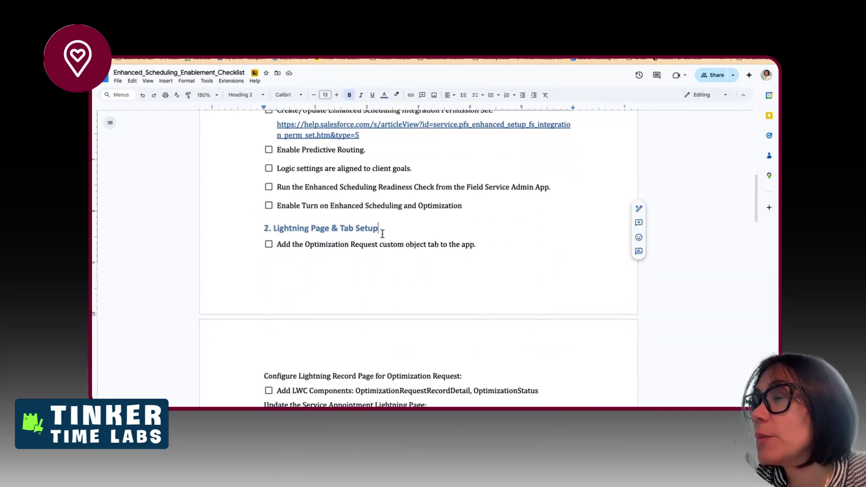
pyautogui.scroll(-2, 382, 233)
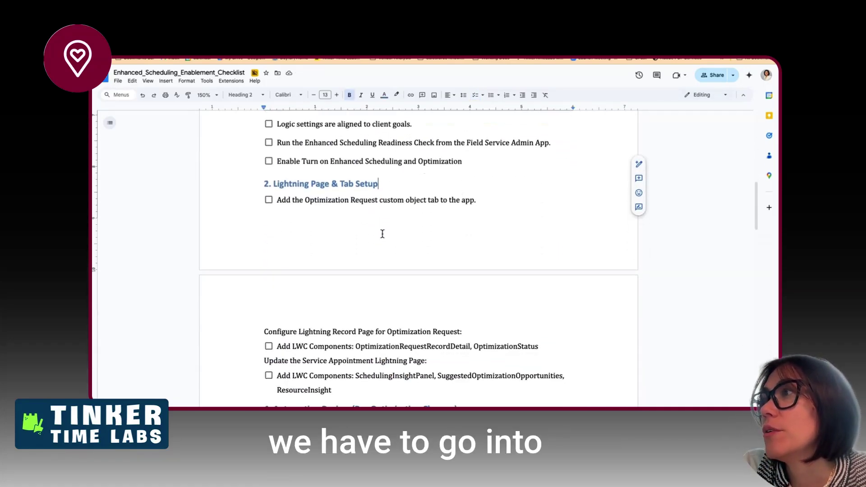
pyautogui.scroll(-3, 382, 234)
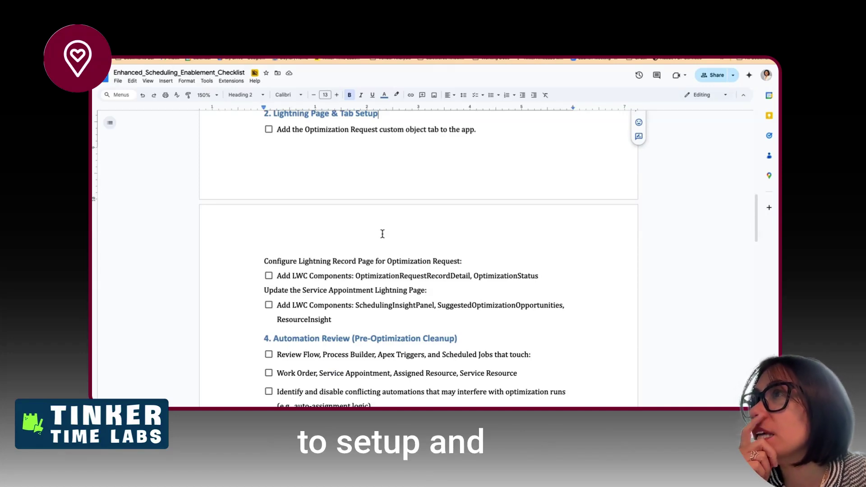
pyautogui.scroll(-1, 382, 234)
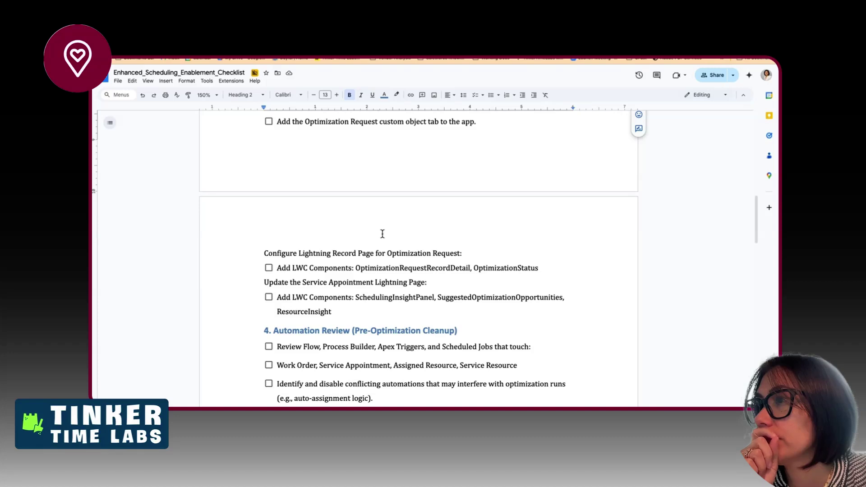
pyautogui.scroll(-3, 382, 233)
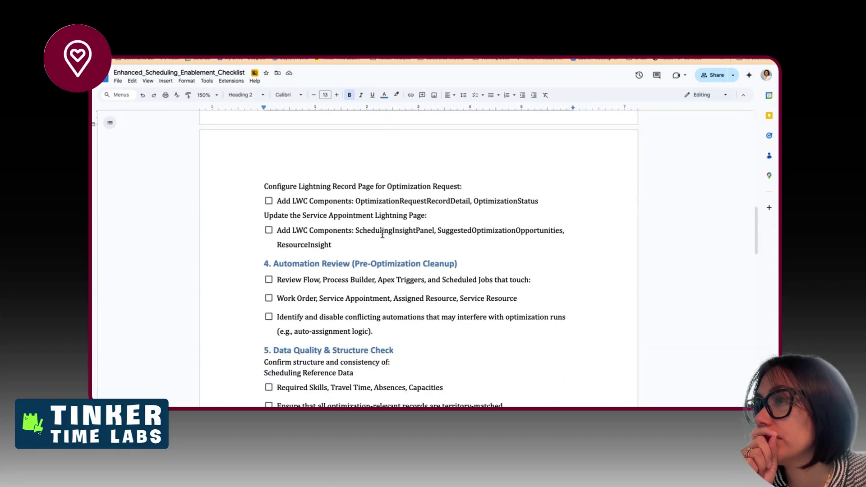
pyautogui.scroll(-9, 382, 234)
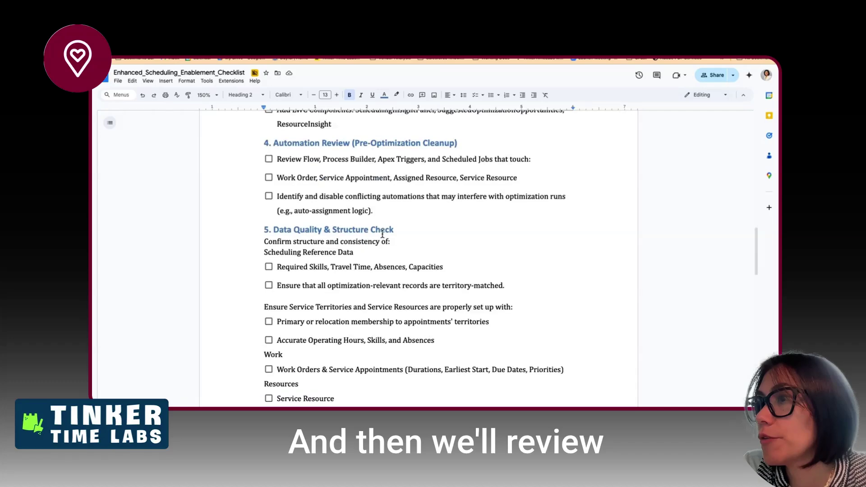
pyautogui.scroll(-10, 382, 234)
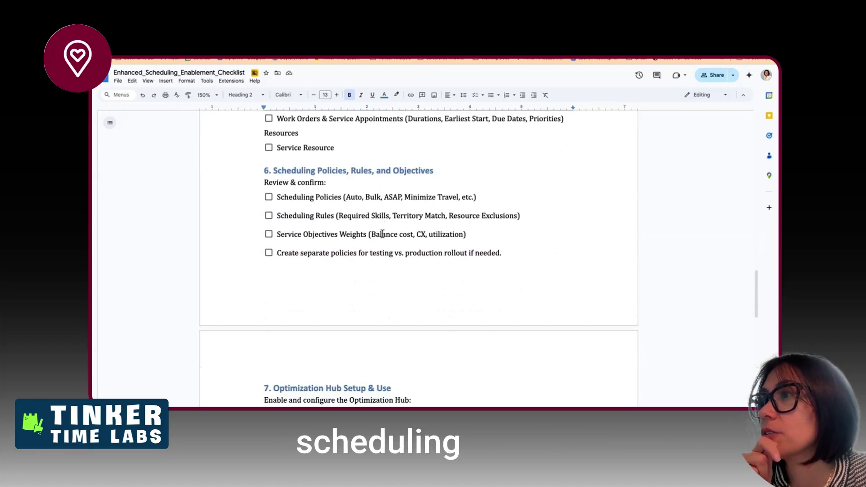
pyautogui.scroll(-3, 382, 234)
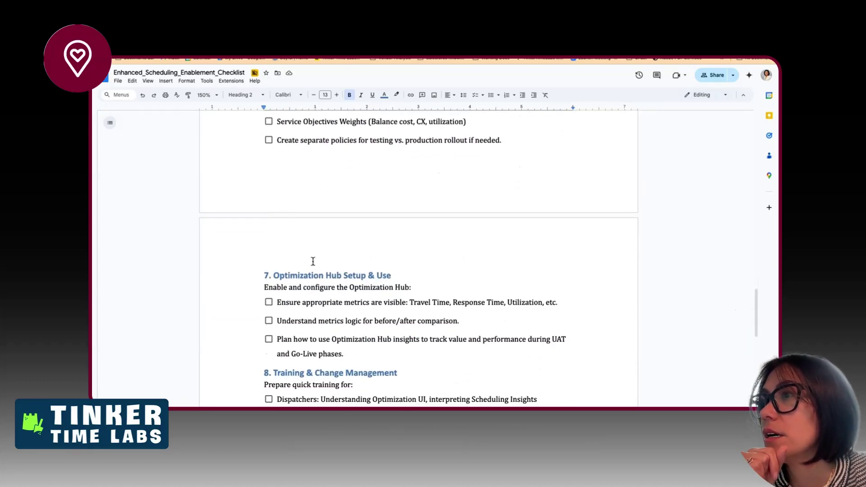
# - Cut the Optimization Hub Setup & Use section and paste it after the ResourceInsight line
pyautogui.moveTo(260, 273); pyautogui.dragTo(360, 350)
pyautogui.hotkey('ctrl', 'c')
pyautogui.press('BackSpace')
pyautogui.scroll(20, 360, 342)
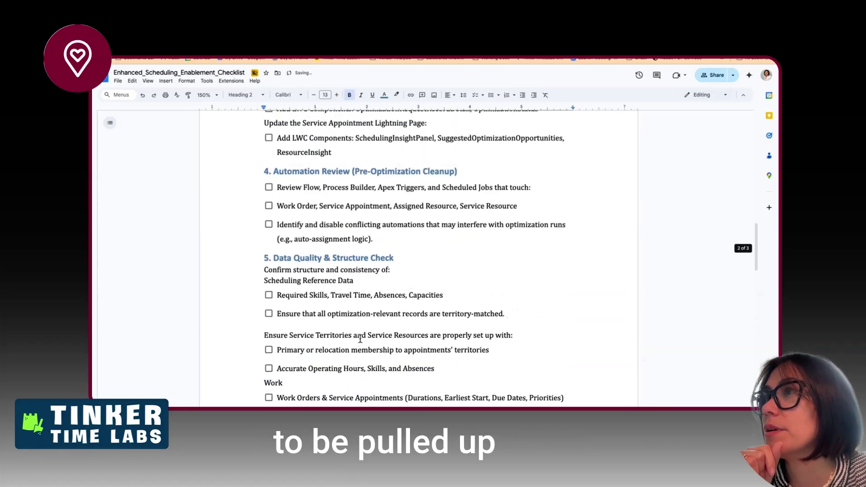
pyautogui.scroll(8, 360, 337)
pyautogui.scroll(-5, 360, 338)
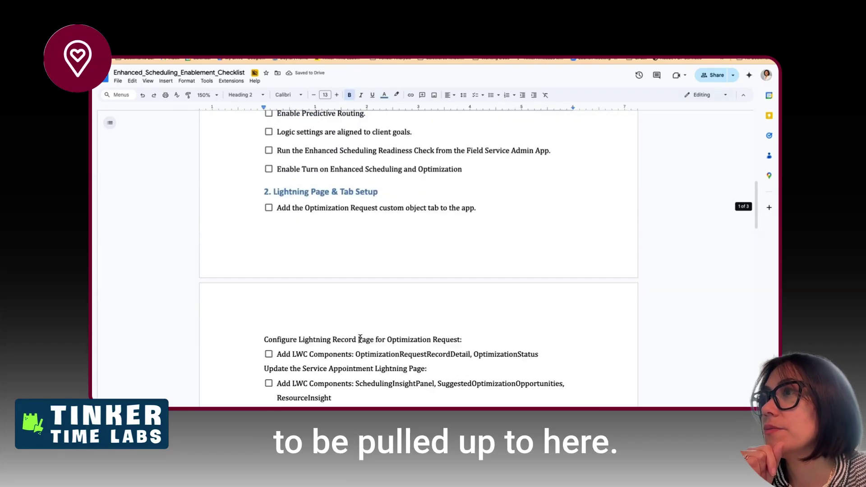
pyautogui.click(356, 325)
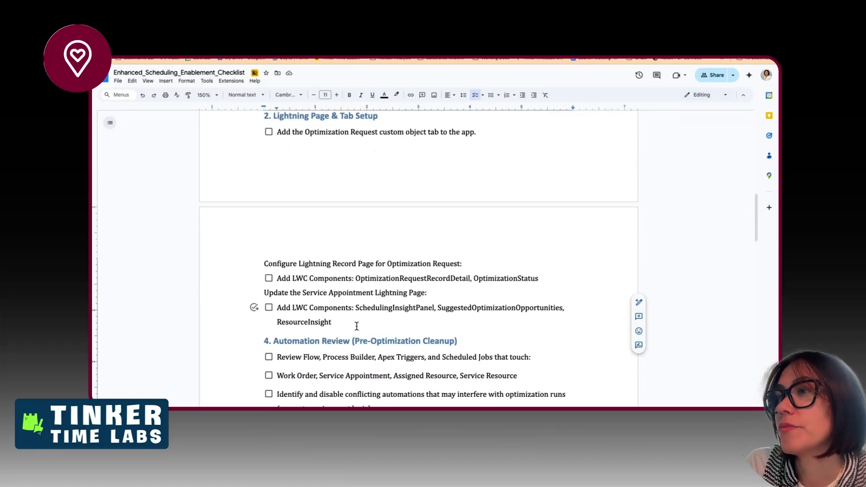
pyautogui.hotkey('ctrl', 'v')
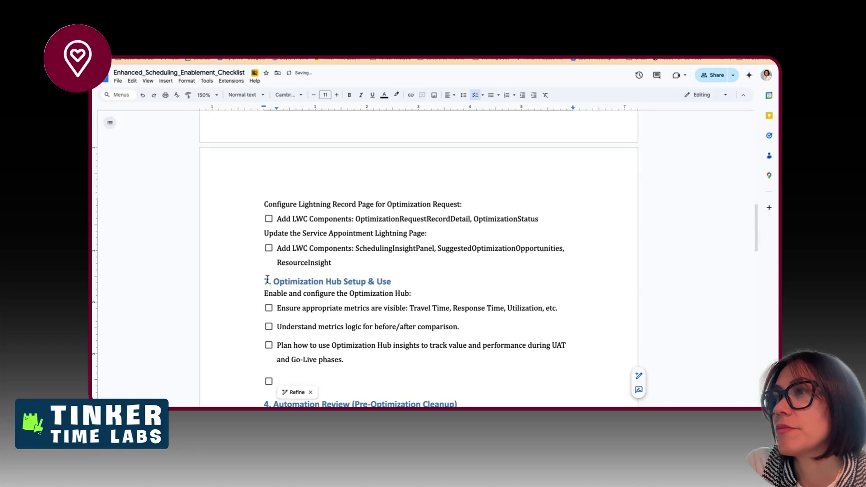
# - Renumber the moved Optimization Hub heading from 7 to 5
pyautogui.moveTo(267, 279); pyautogui.dragTo(265, 279)
pyautogui.write('5')
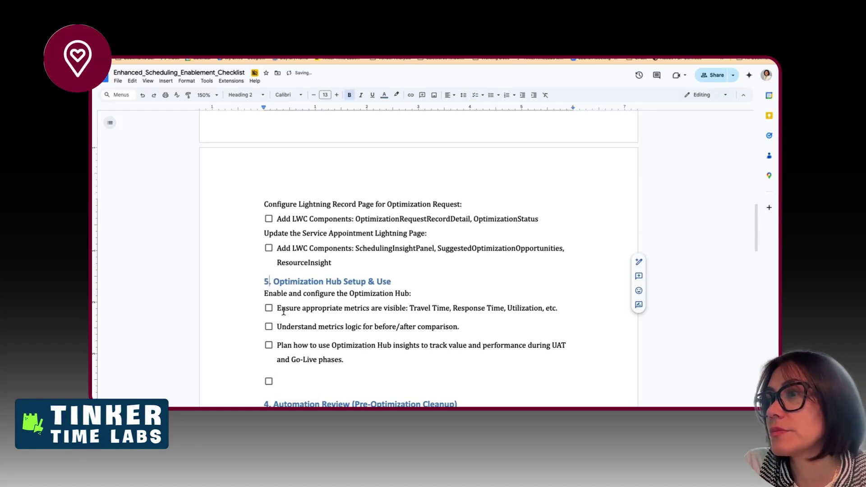
pyautogui.scroll(15, 283, 307)
pyautogui.scroll(5, 283, 311)
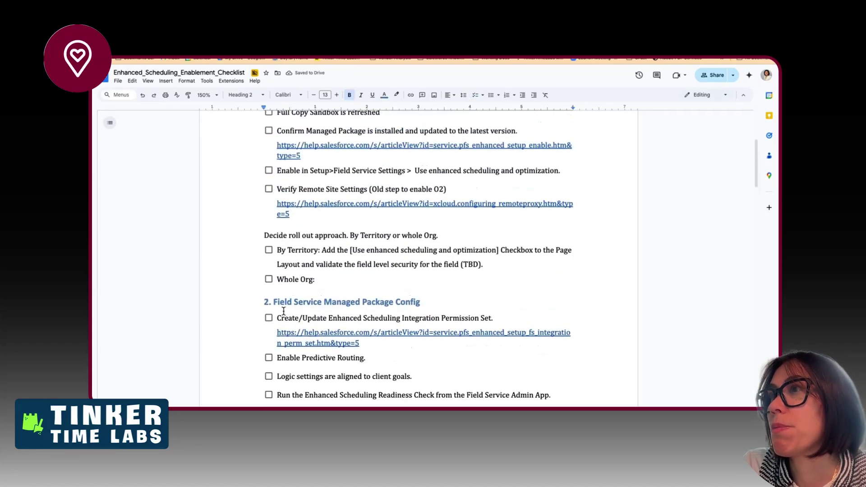
# - Number the Lightning heading 3, Optimization Hub 4 and Automation Review 5
pyautogui.scroll(-10, 283, 311)
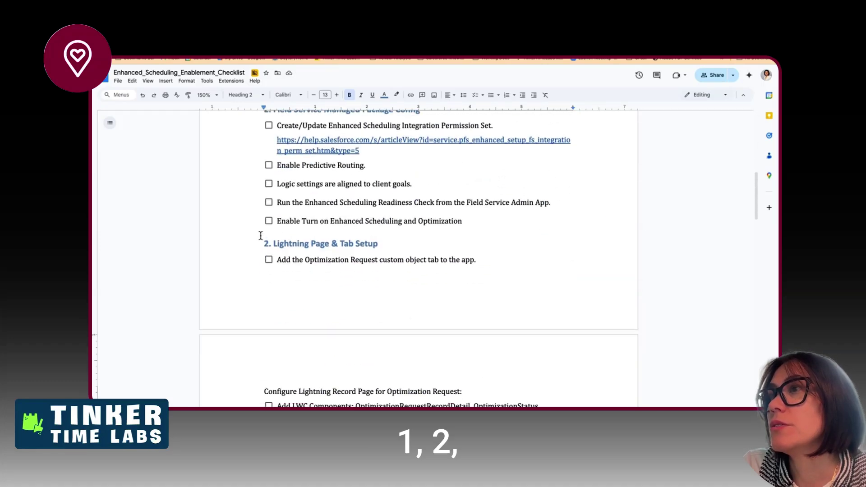
pyautogui.click(267, 244)
pyautogui.write('3')
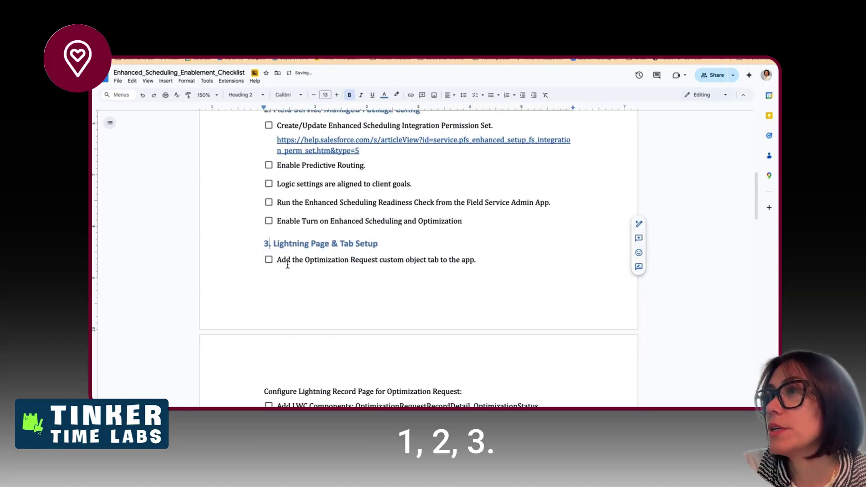
pyautogui.scroll(-5, 288, 263)
pyautogui.click(267, 258)
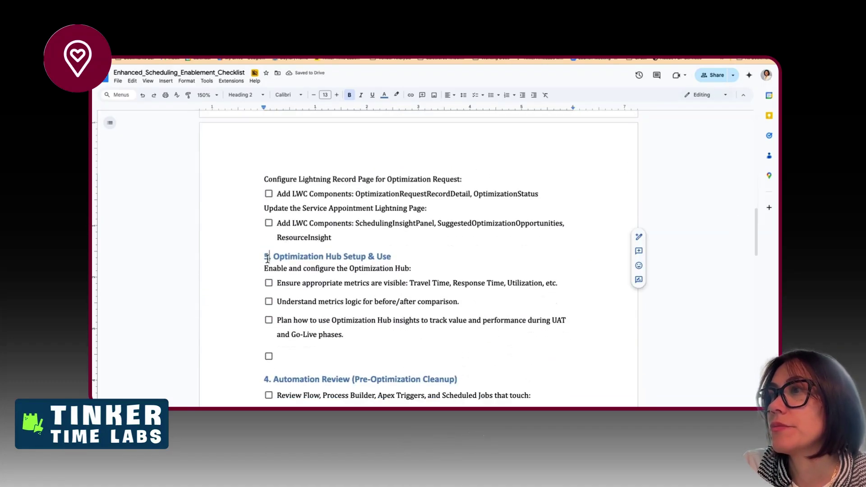
pyautogui.write('4')
pyautogui.scroll(-2, 267, 289)
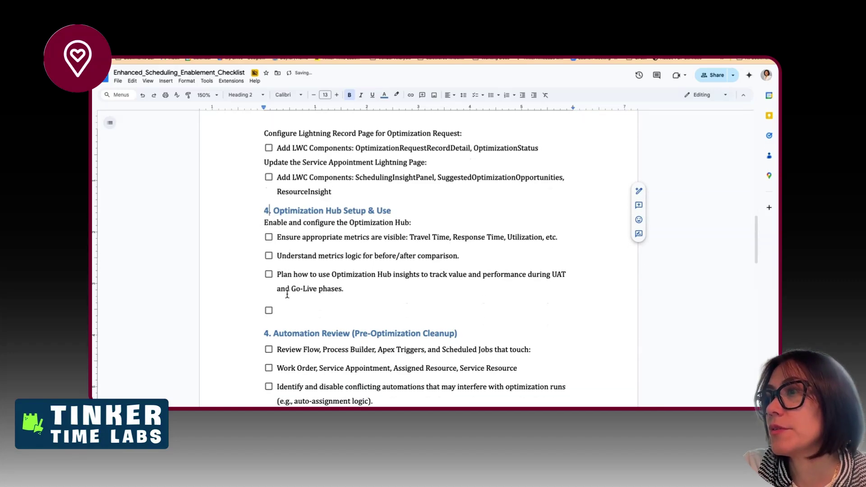
pyautogui.click(267, 314)
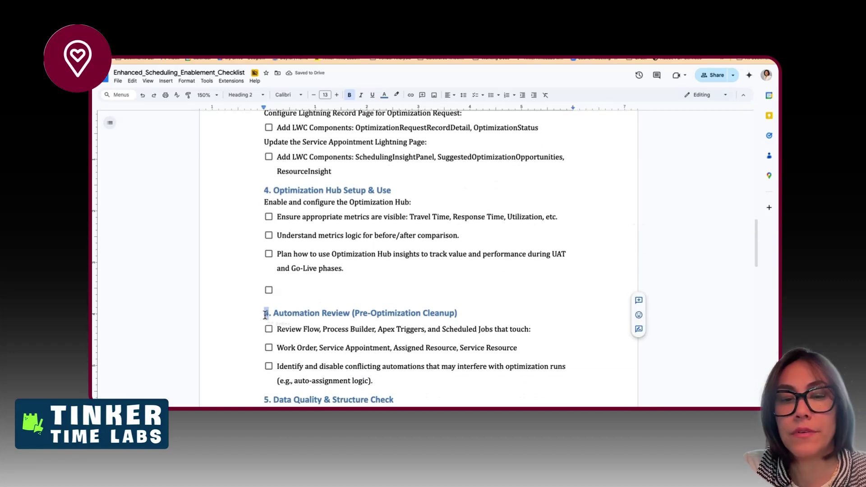
pyautogui.write('5')
# - Delete the Optimization Hub heading and its empty lines, then renumber Automation Review to 4
pyautogui.moveTo(391, 193); pyautogui.dragTo(334, 172)
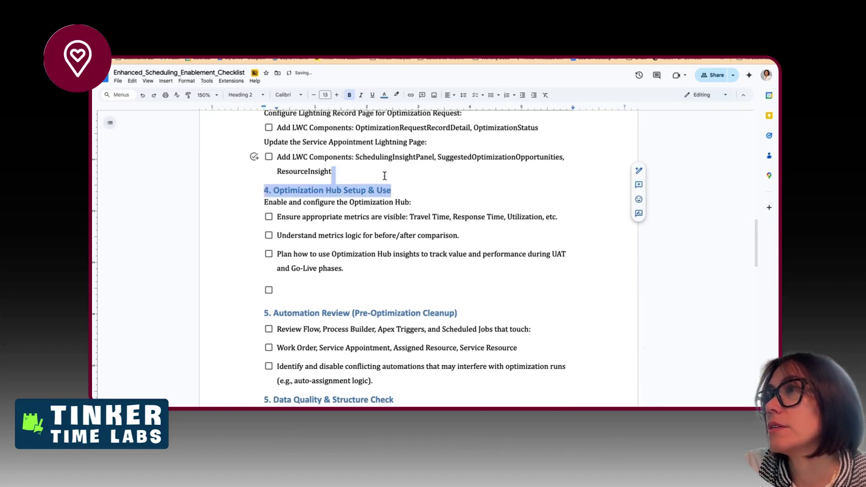
pyautogui.scroll(6, 390, 242)
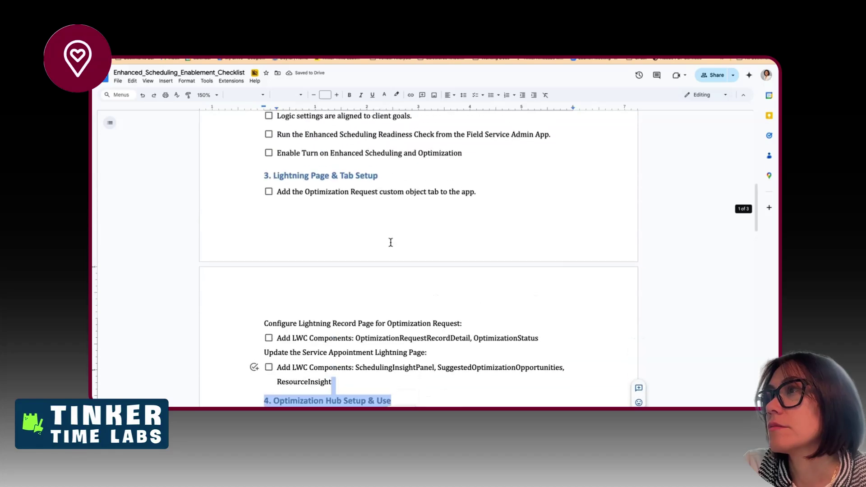
pyautogui.scroll(-2, 391, 242)
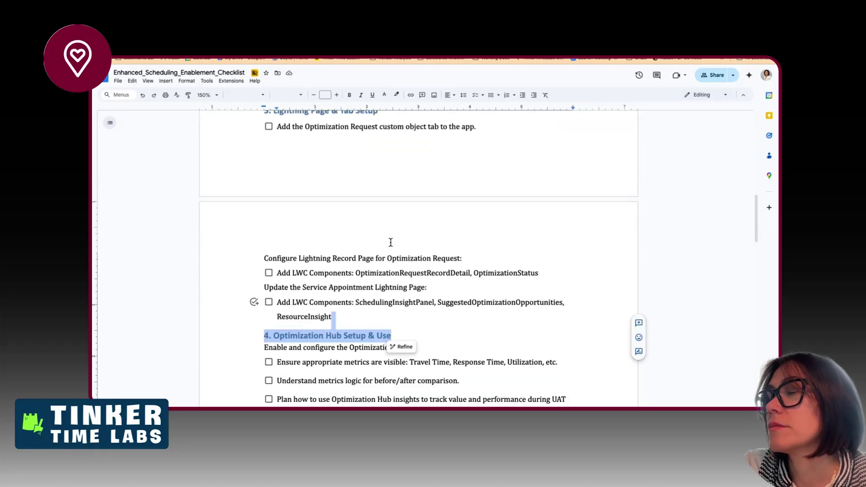
pyautogui.press('BackSpace')
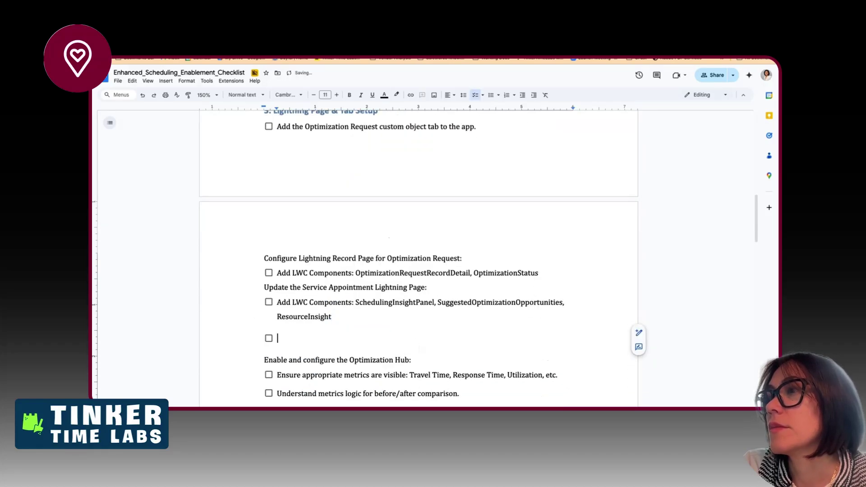
pyautogui.press('BackSpace')
pyautogui.press('Return')
pyautogui.press('Return')
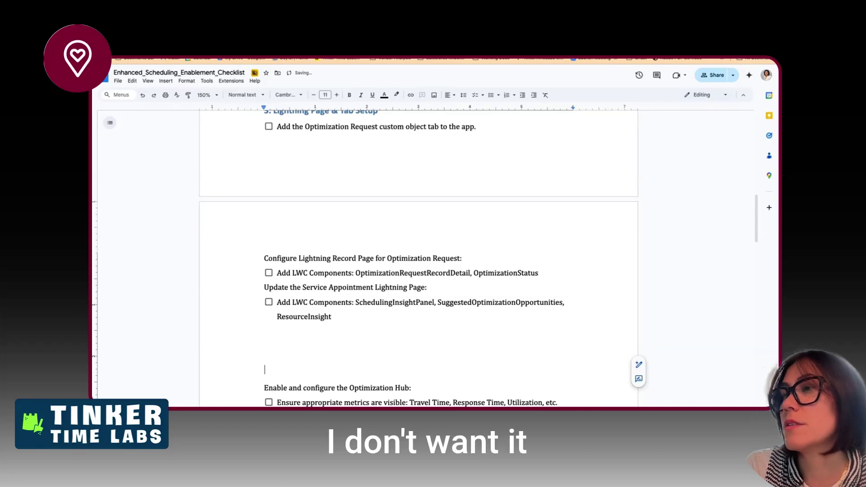
pyautogui.press('BackSpace')
pyautogui.press('BackSpace')
pyautogui.scroll(-4, 416, 270)
pyautogui.scroll(-1, 416, 270)
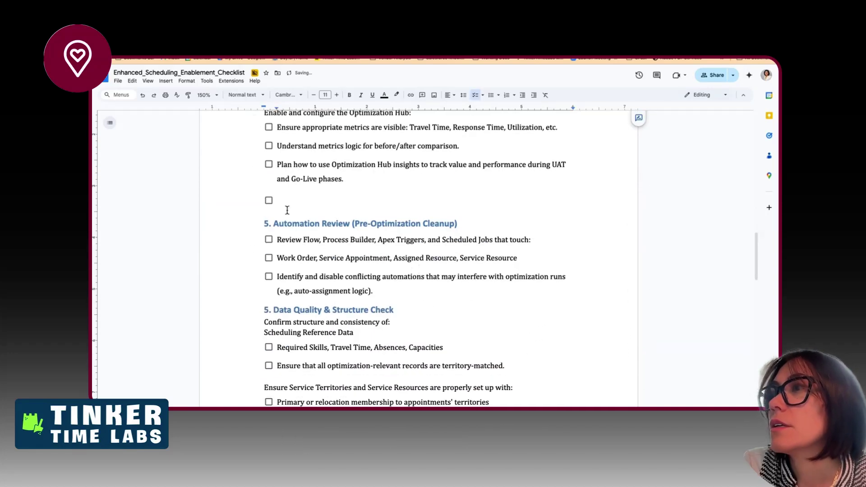
pyautogui.moveTo(269, 224); pyautogui.dragTo(264, 226)
pyautogui.write('4')
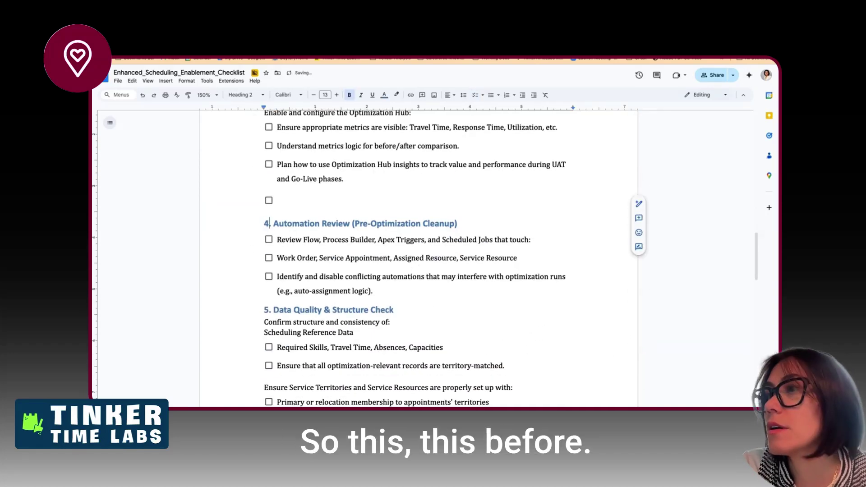
# - Renumber Training & Change Management to 7, Deployment Planning to 8 and Post-Go-Live to 9
pyautogui.scroll(6, 266, 311)
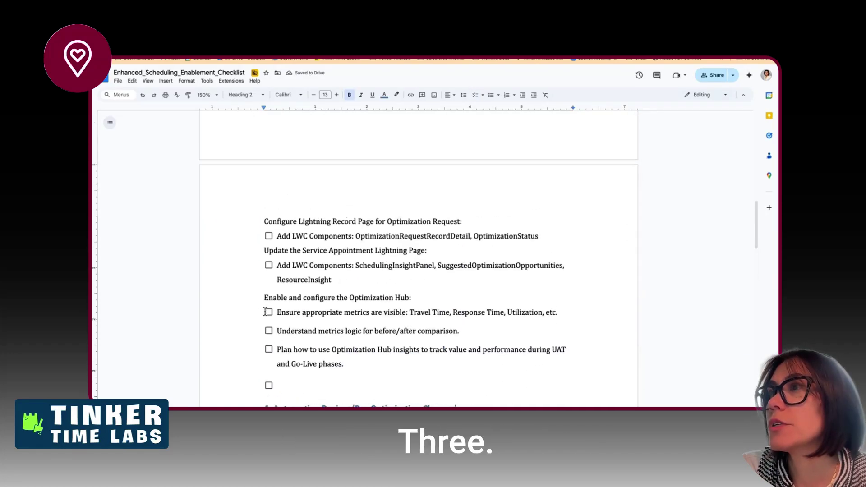
pyautogui.scroll(3, 265, 310)
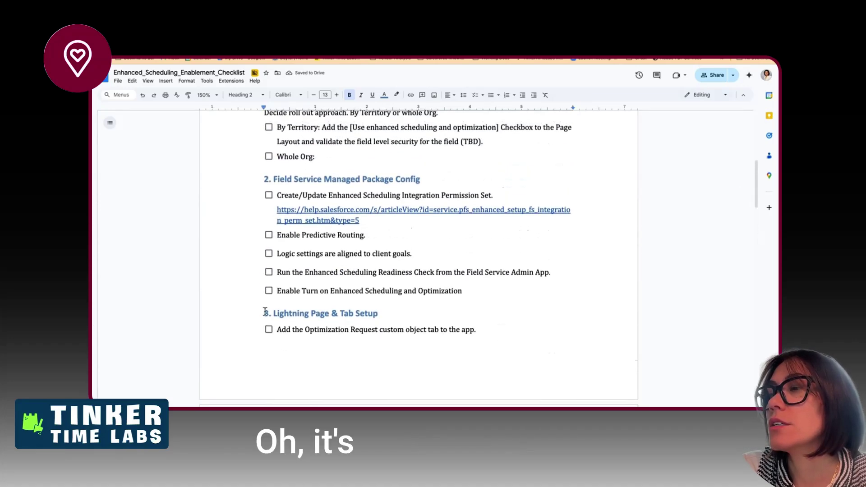
pyautogui.scroll(-6, 267, 316)
pyautogui.scroll(-12, 266, 315)
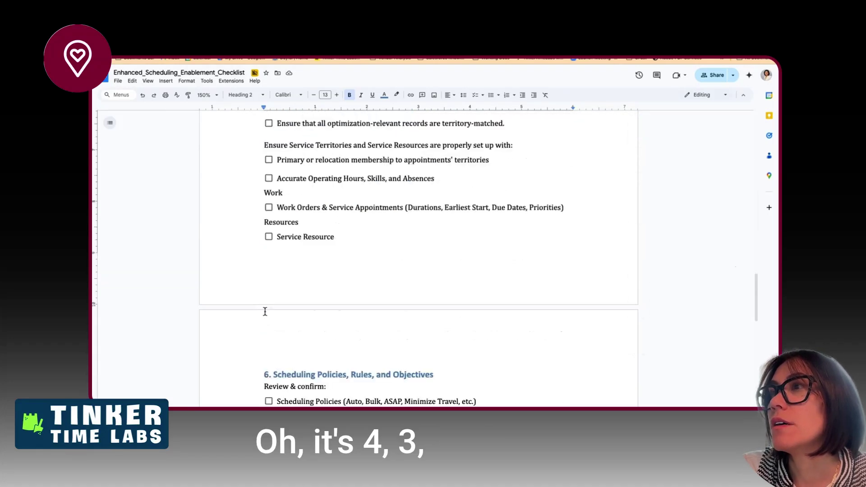
pyautogui.scroll(-2, 266, 311)
pyautogui.click(265, 198)
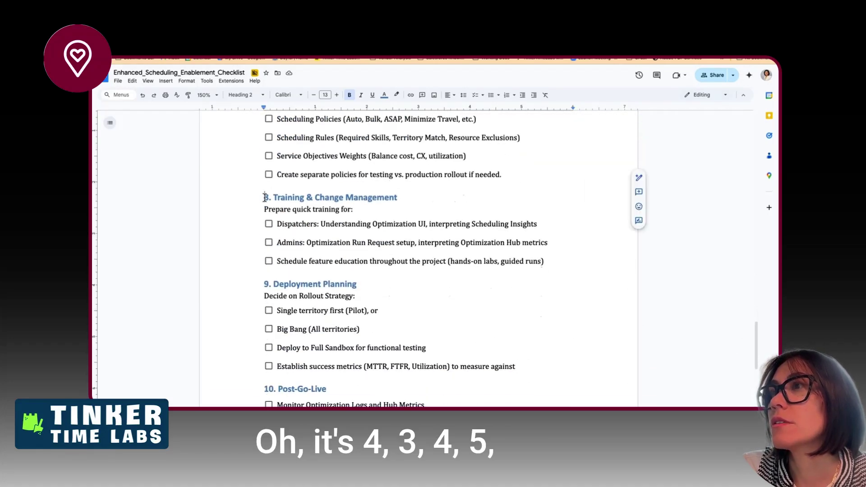
pyautogui.write('7')
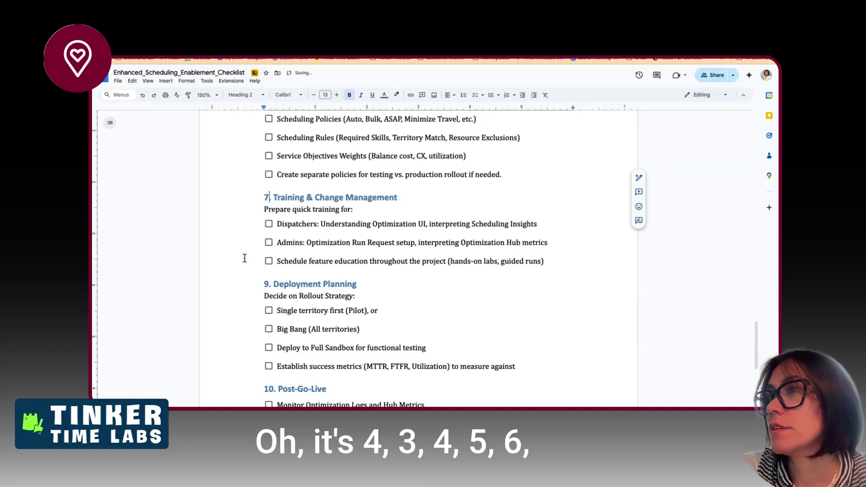
pyautogui.click(263, 289)
pyautogui.hotkey('shift', 'Right')
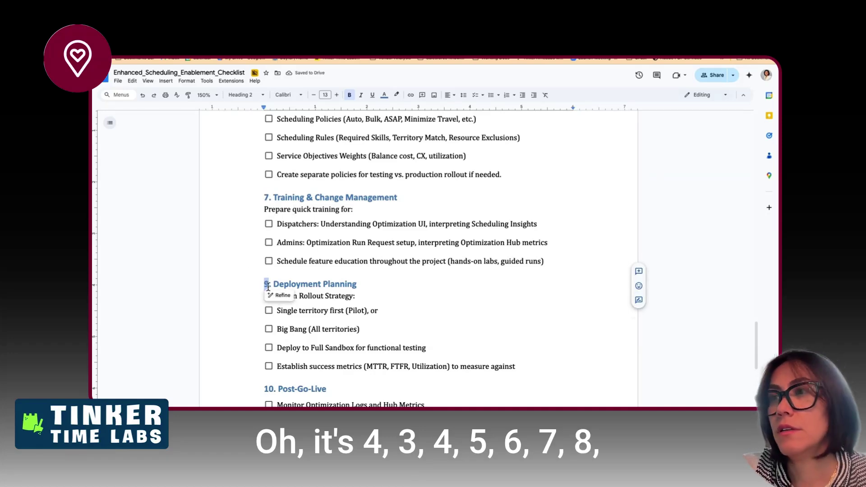
pyautogui.write('8')
pyautogui.scroll(-5, 257, 338)
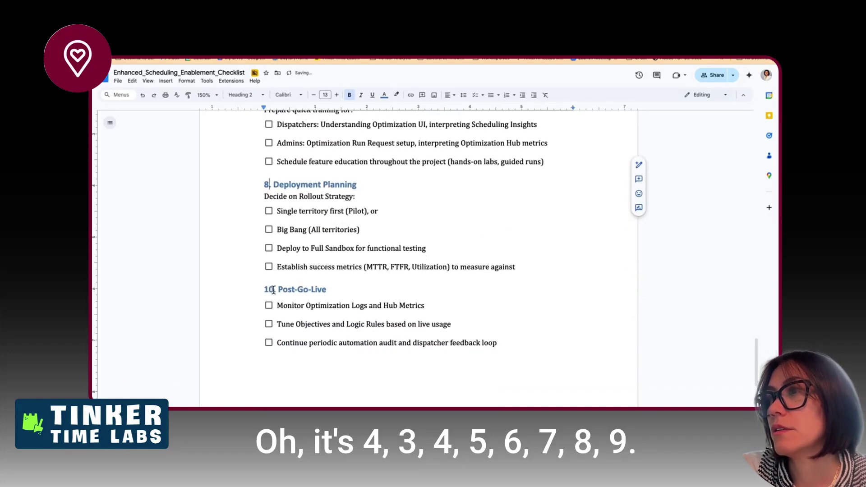
pyautogui.click(273, 290)
pyautogui.hotkey('shift', 'Left')
pyautogui.hotkey('shift', 'Left')
pyautogui.write('9')
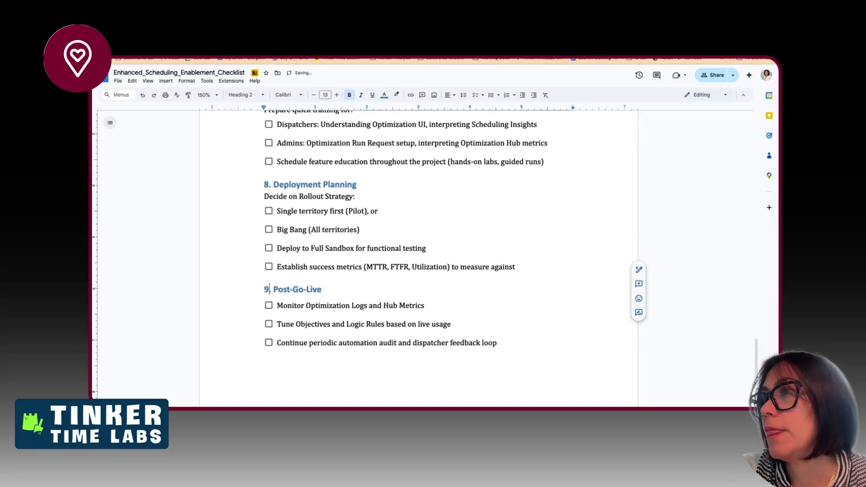
pyautogui.click(359, 230)
pyautogui.scroll(1, 325, 272)
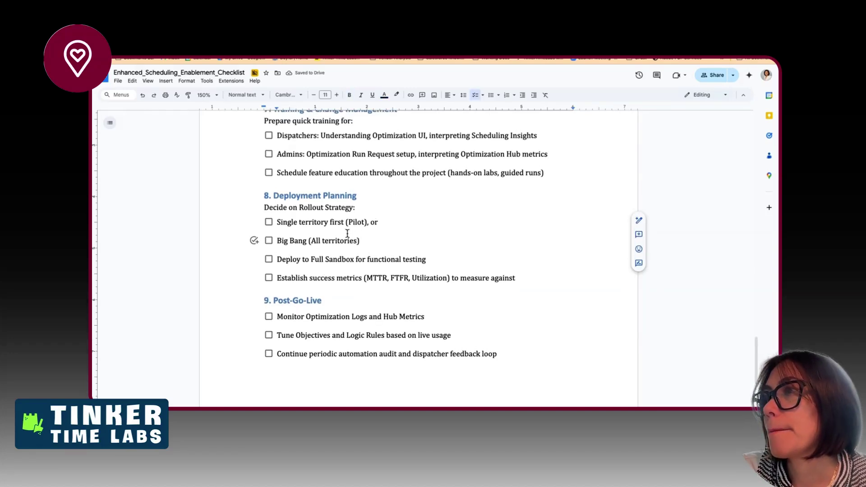
pyautogui.scroll(2, 347, 233)
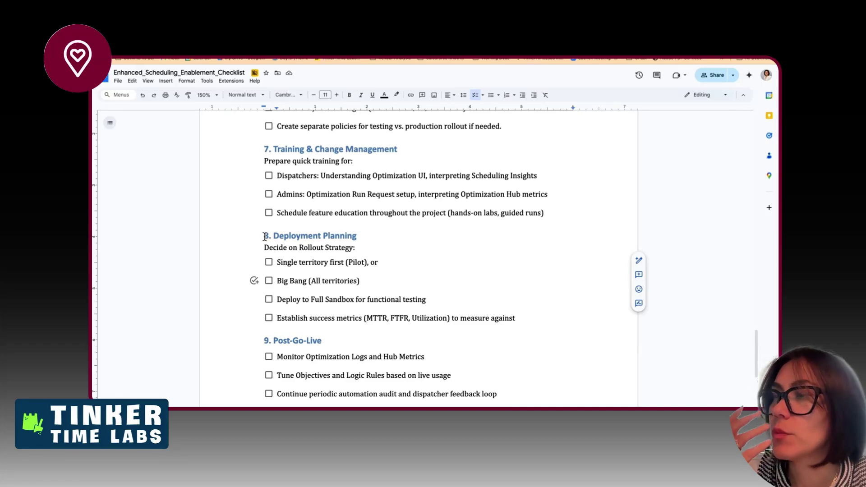
pyautogui.scroll(15, 320, 238)
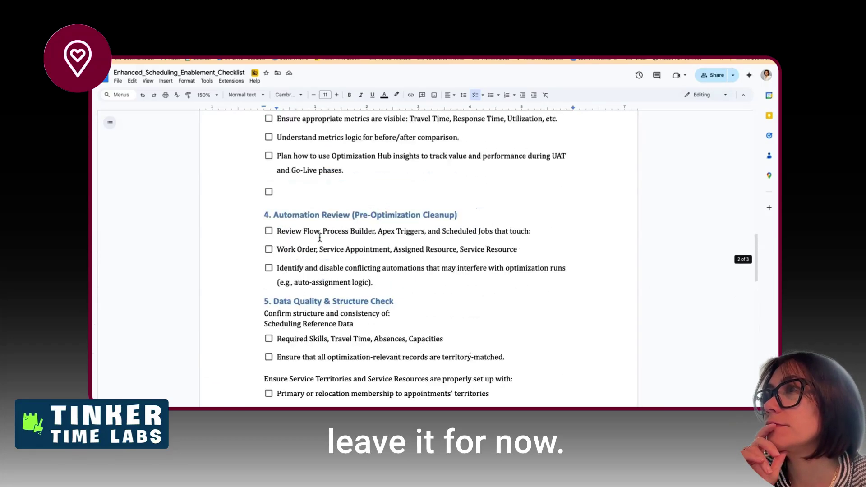
pyautogui.scroll(20, 320, 238)
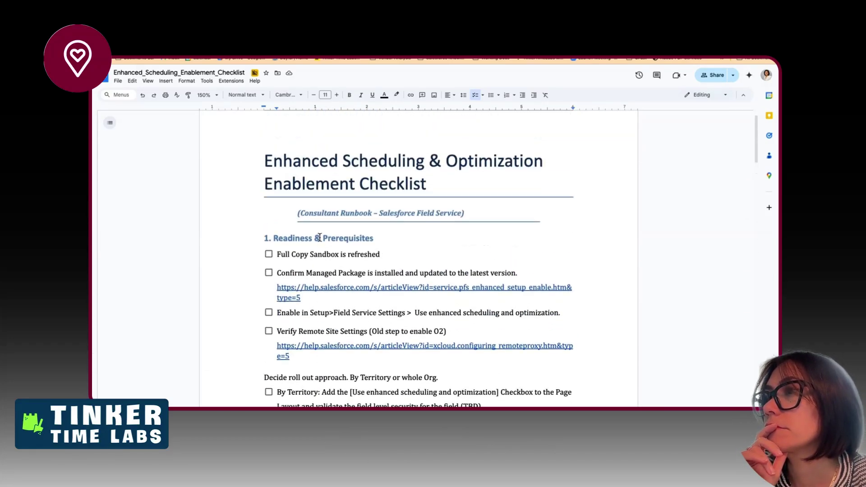
pyautogui.scroll(-2, 320, 237)
pyautogui.click(318, 309)
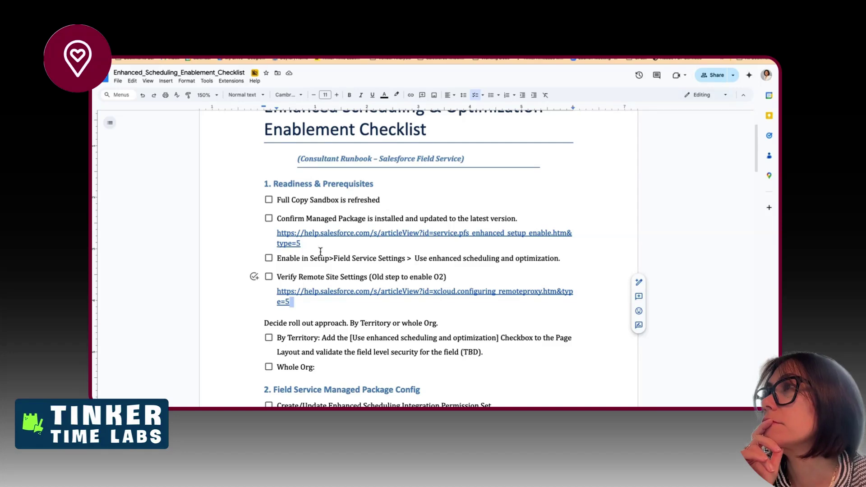
pyautogui.click(463, 96)
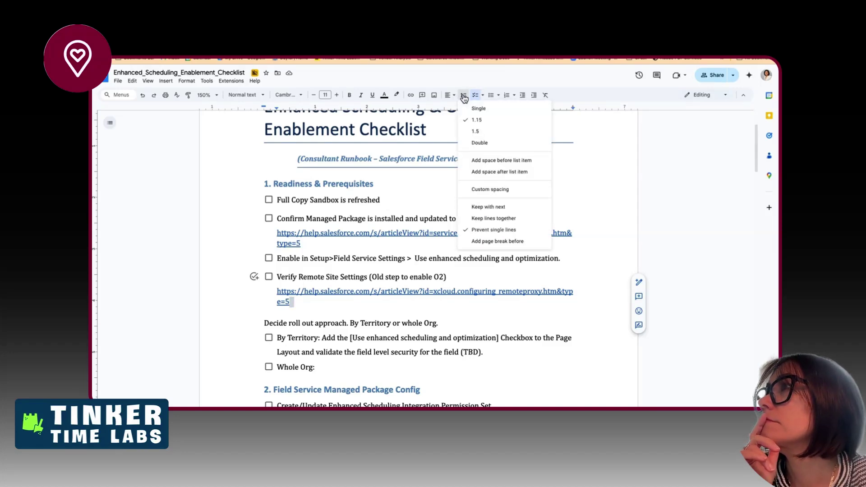
pyautogui.click(318, 323)
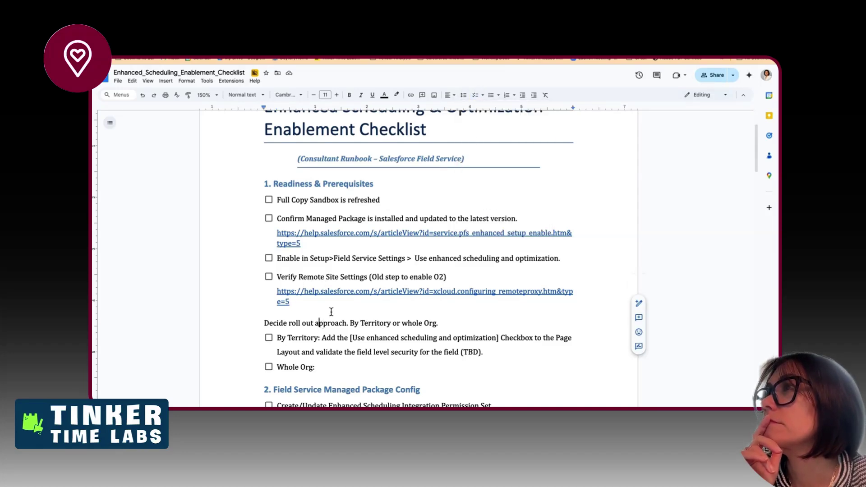
pyautogui.click(464, 95)
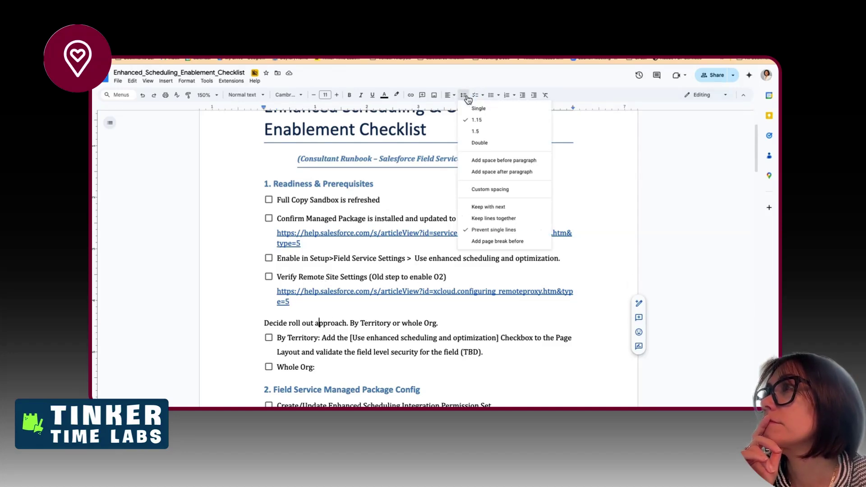
pyautogui.click(269, 310)
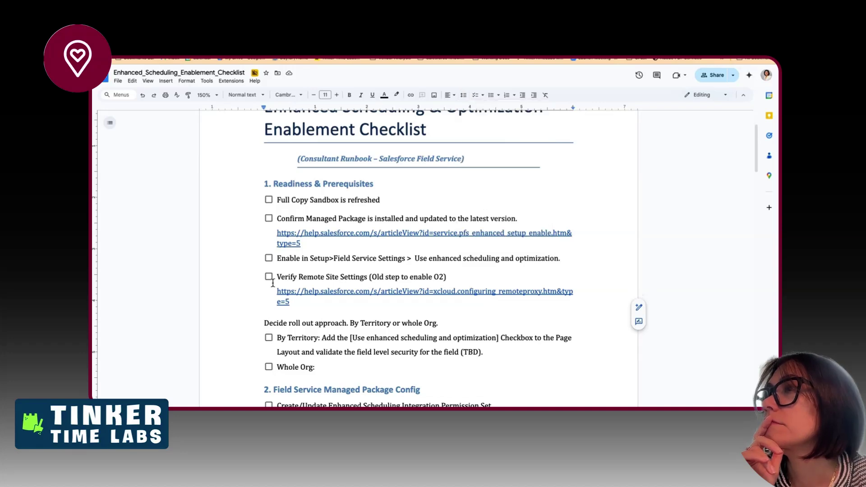
pyautogui.scroll(-3, 277, 360)
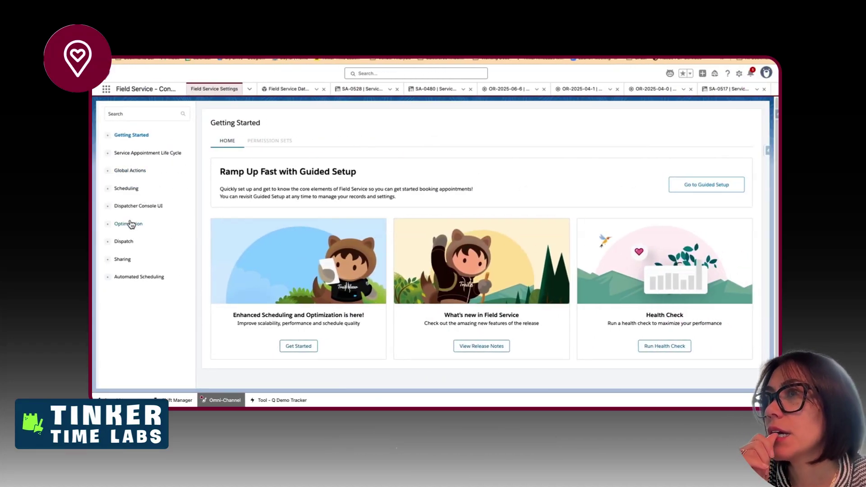
# - Open the Optimization settings and review its Logic and activation pages
pyautogui.click(130, 224)
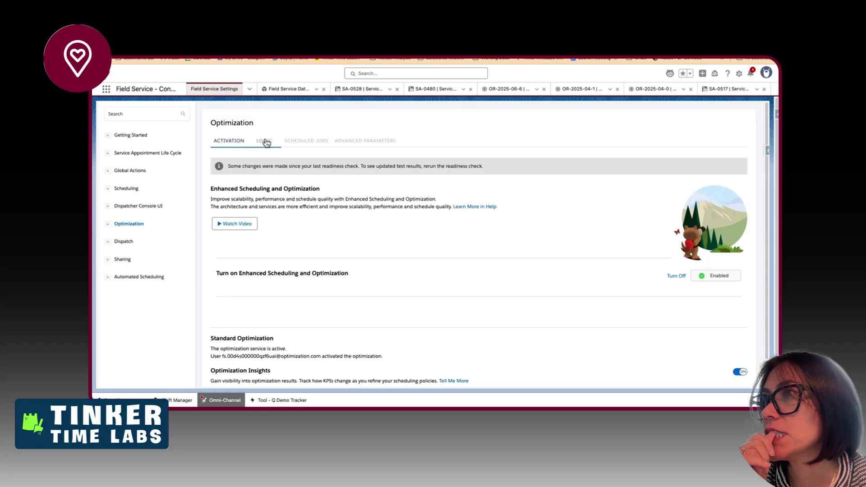
pyautogui.click(265, 141)
pyautogui.scroll(-1, 344, 319)
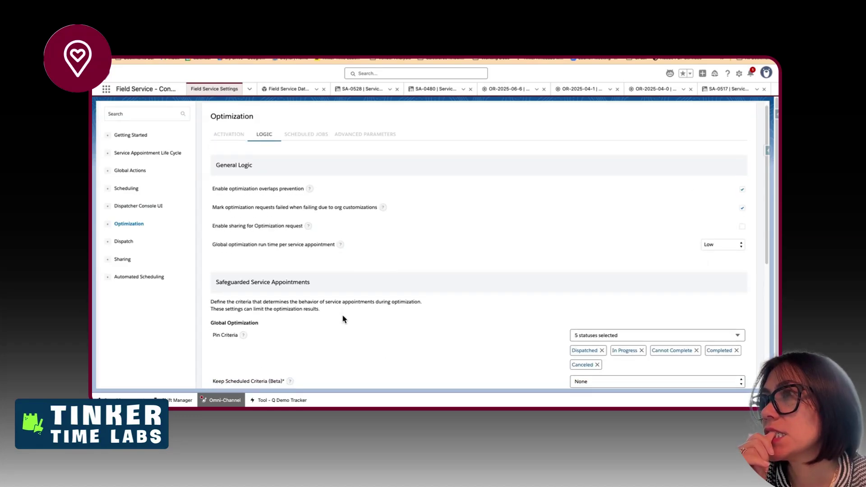
pyautogui.scroll(-1, 345, 319)
pyautogui.scroll(-5, 342, 318)
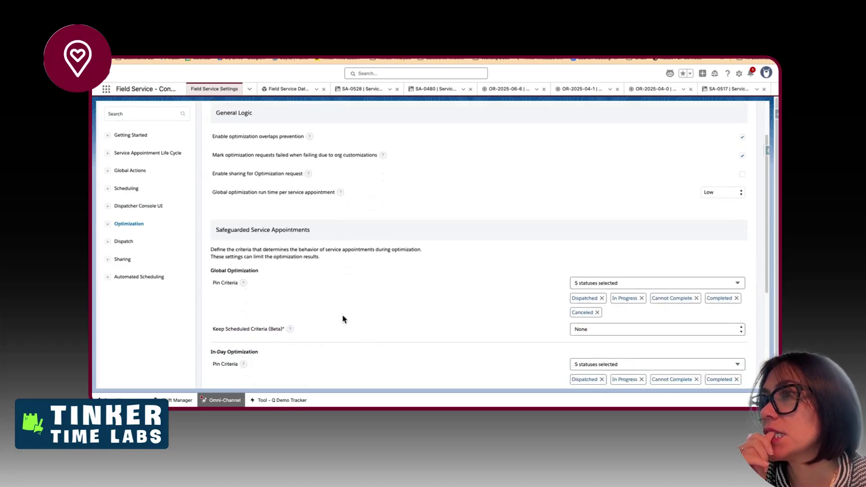
pyautogui.scroll(-3, 342, 319)
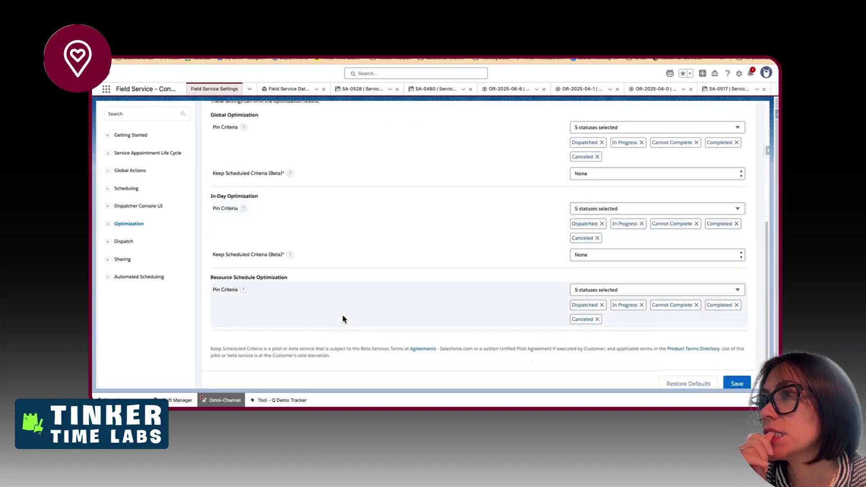
pyautogui.scroll(9, 343, 319)
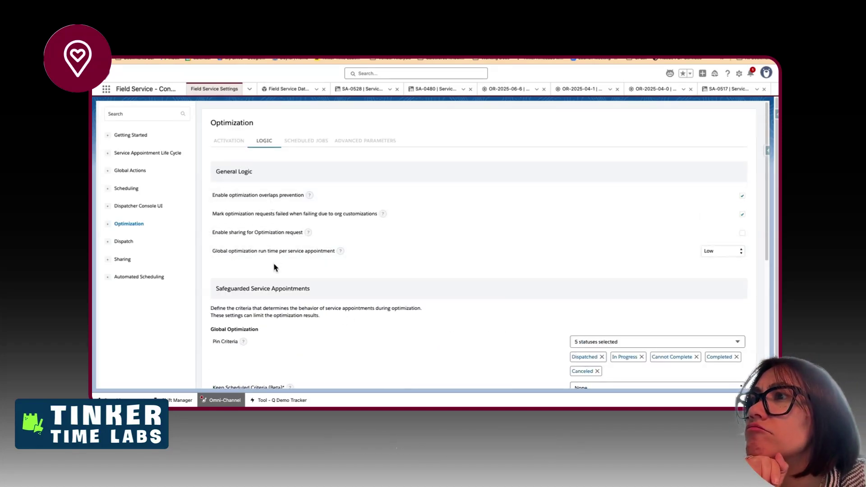
pyautogui.click(229, 141)
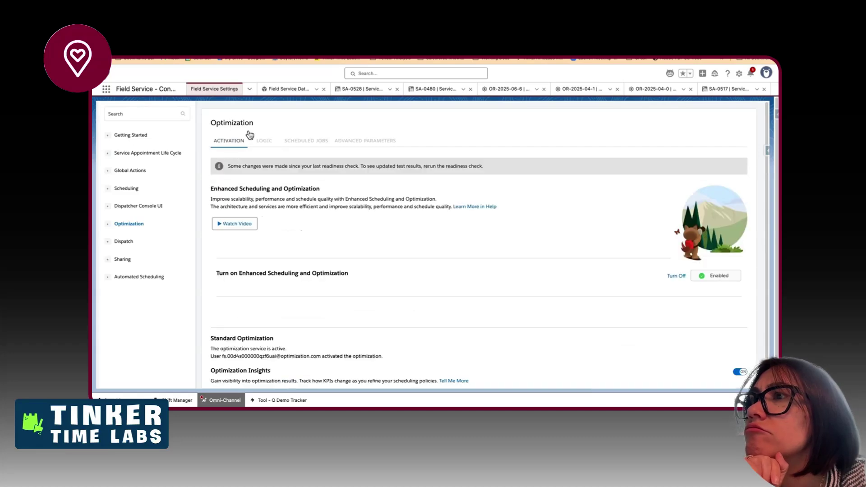
pyautogui.scroll(-1, 361, 263)
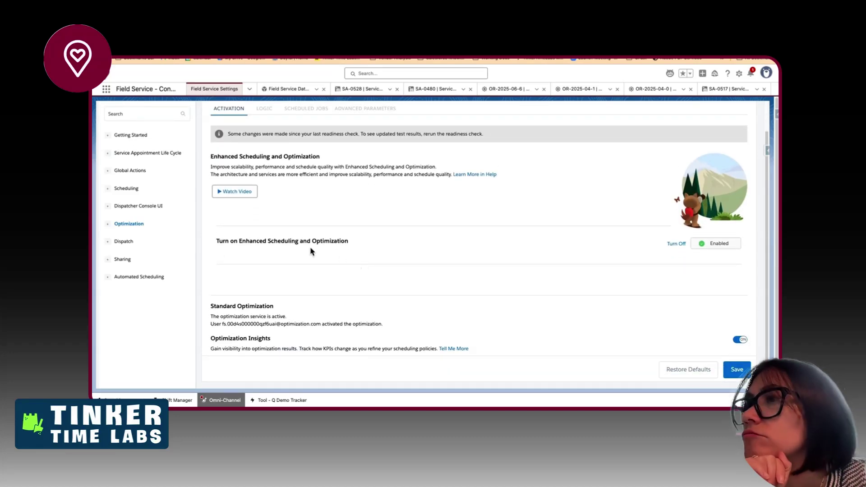
pyautogui.moveTo(249, 241); pyautogui.dragTo(347, 241)
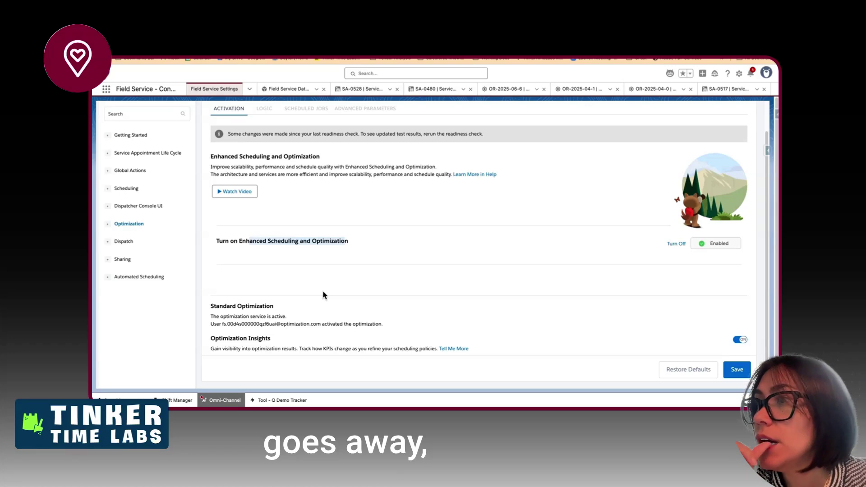
pyautogui.scroll(1, 323, 295)
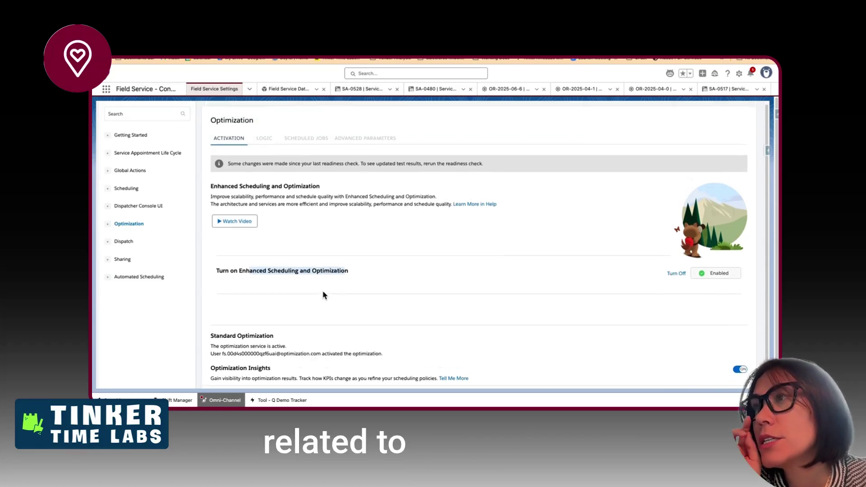
# - Check the Advanced Parameters and Scheduled Jobs tabs, ending on the Logic settings
pyautogui.click(354, 142)
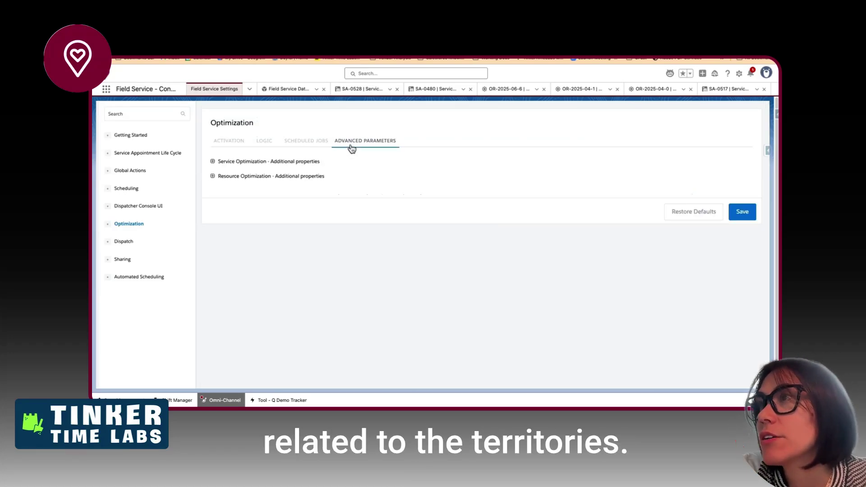
pyautogui.click(315, 145)
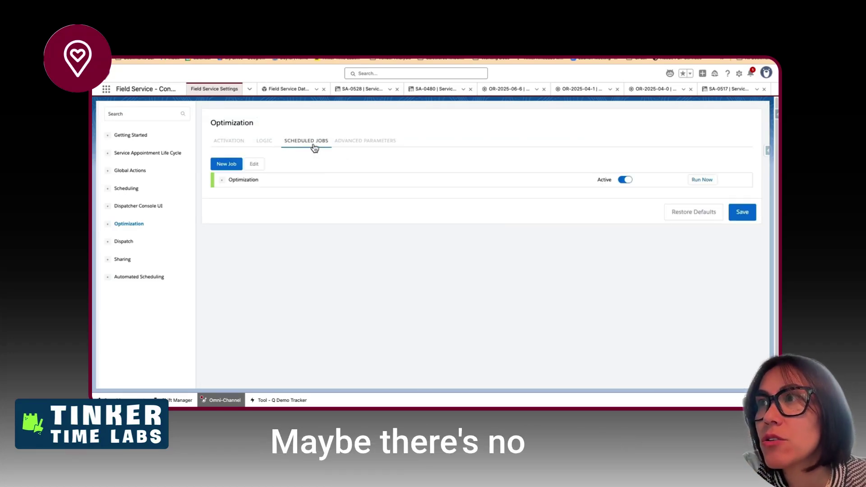
pyautogui.click(270, 147)
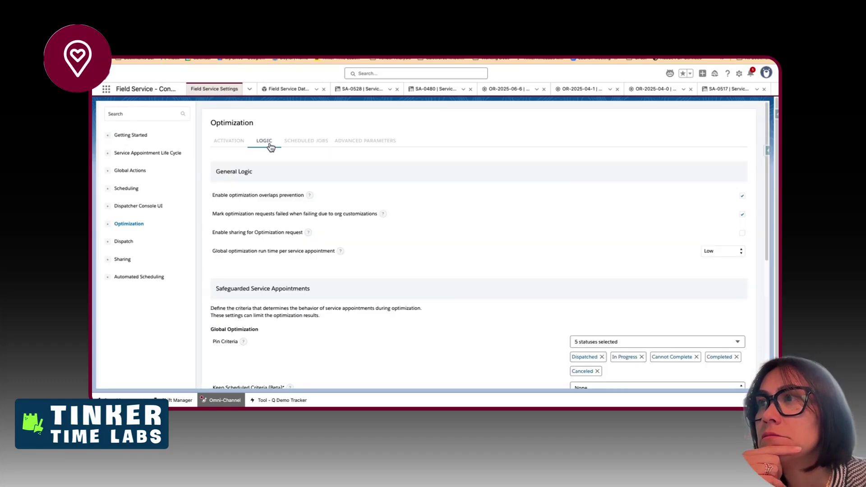
pyautogui.scroll(-5, 271, 147)
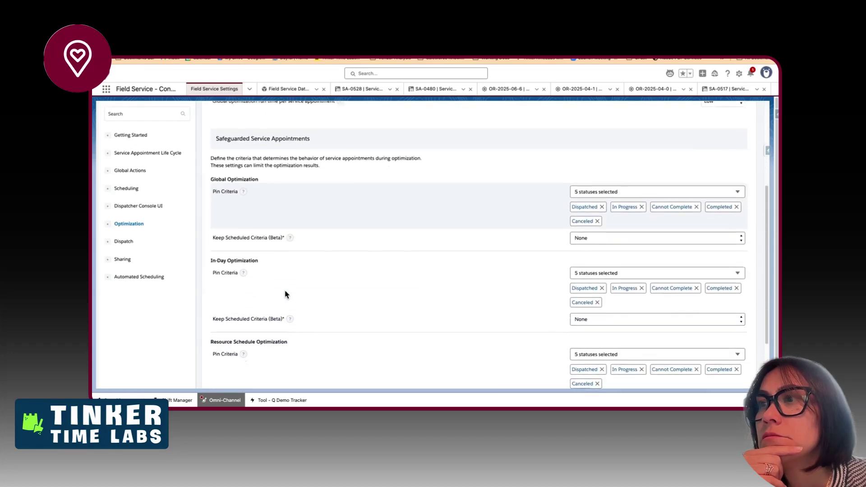
pyautogui.scroll(-3, 285, 294)
pyautogui.scroll(8, 286, 294)
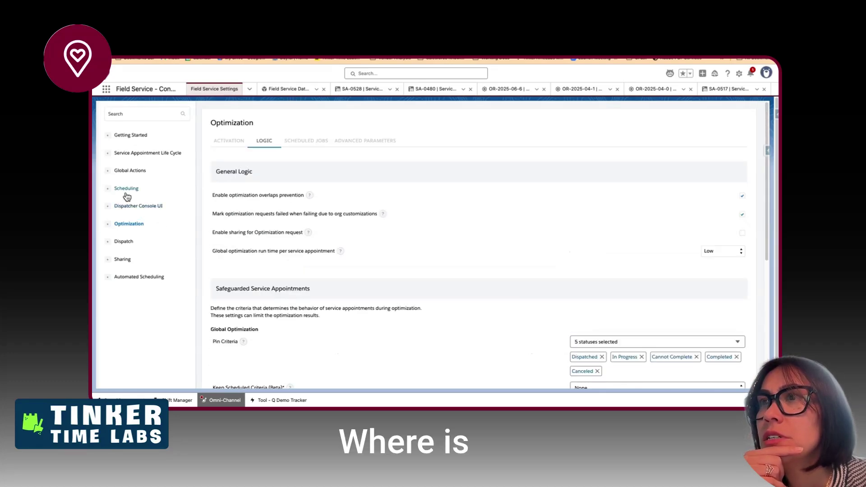
# - Open the Scheduling settings and check the checklist's Whole Org item
pyautogui.click(127, 189)
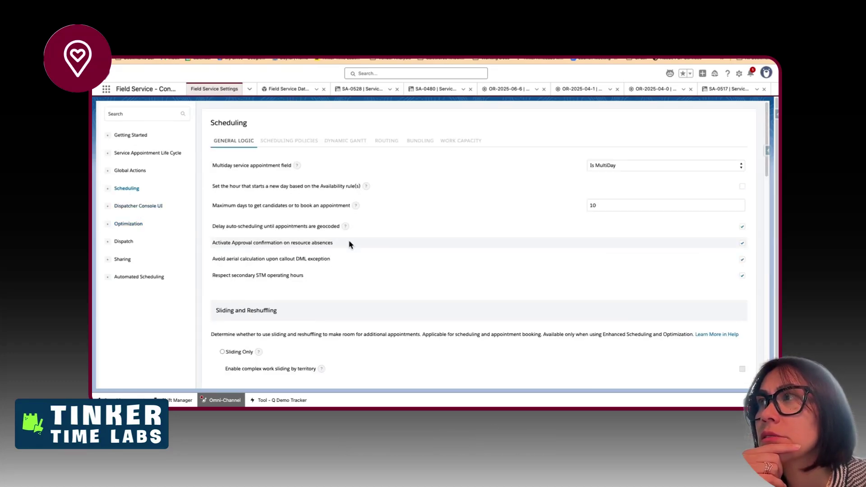
pyautogui.scroll(-6, 349, 244)
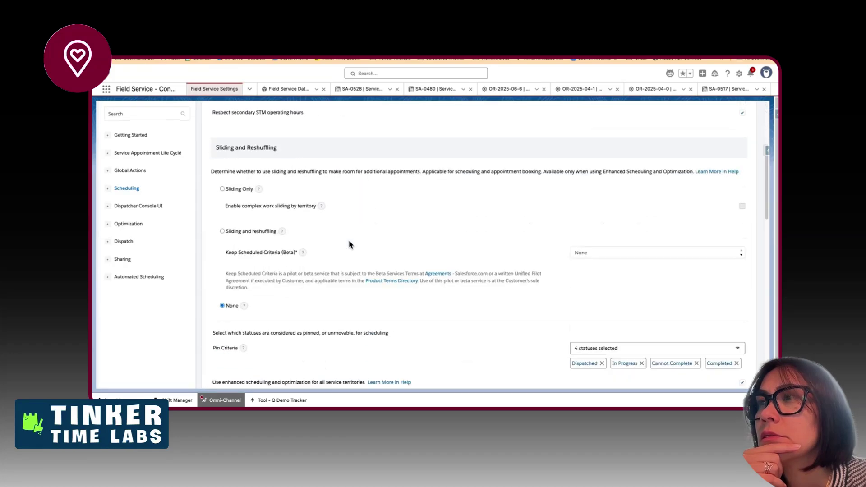
pyautogui.scroll(-1, 350, 244)
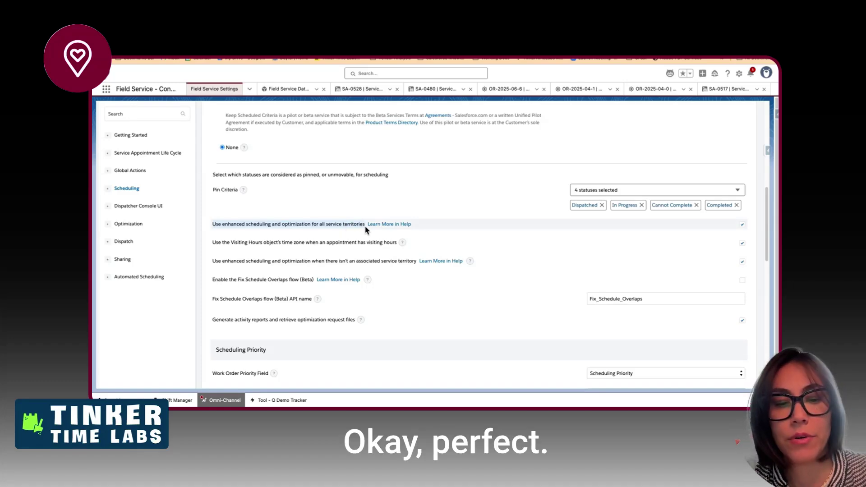
pyautogui.hotkey('ctrl', 'Left')
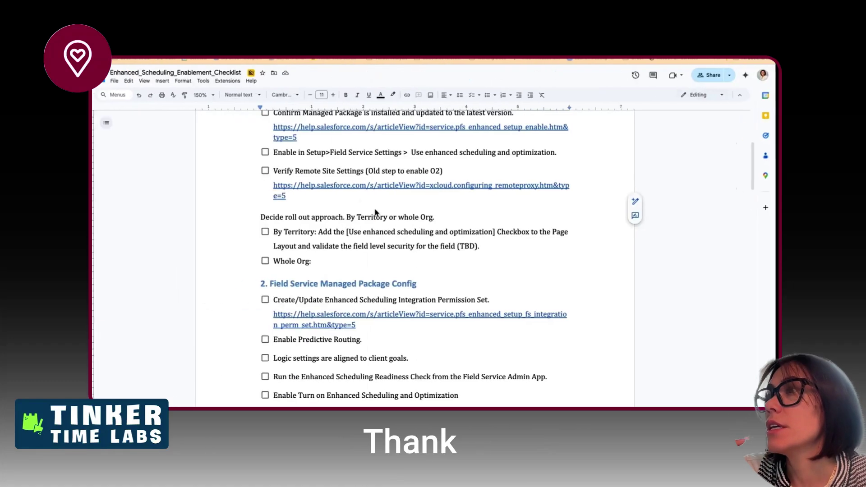
pyautogui.click(349, 260)
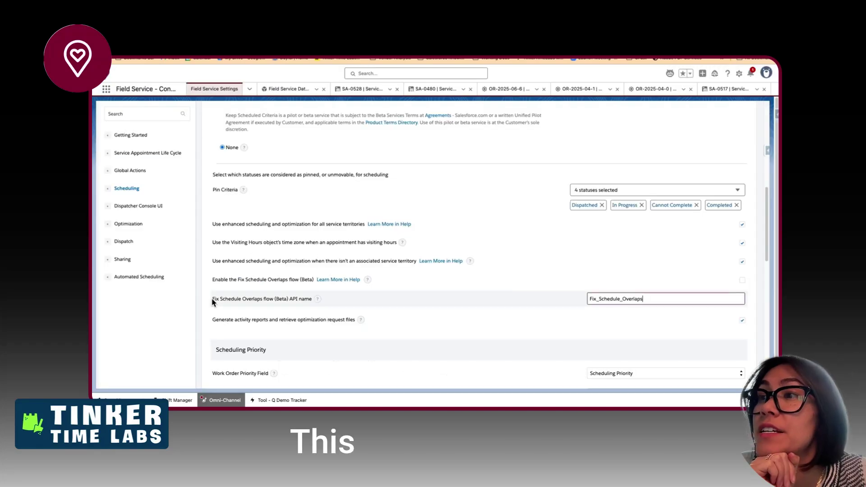
# - Select the Fix Schedule Overlaps flow (Beta) API name with its Fix_Schedule_Overlaps value
pyautogui.moveTo(212, 300); pyautogui.dragTo(314, 303)
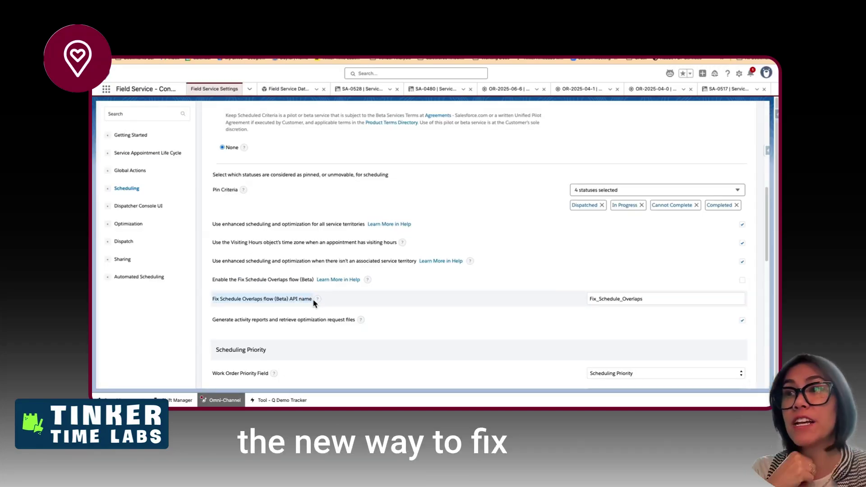
pyautogui.click(645, 301)
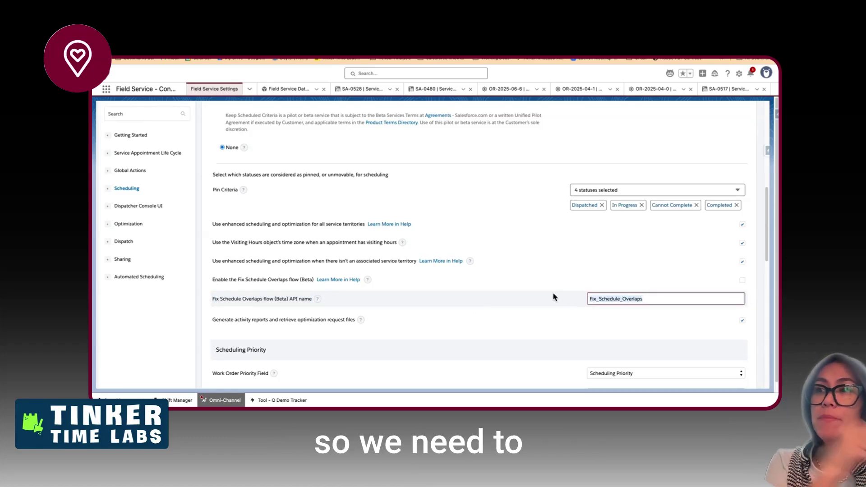
pyautogui.click(289, 300)
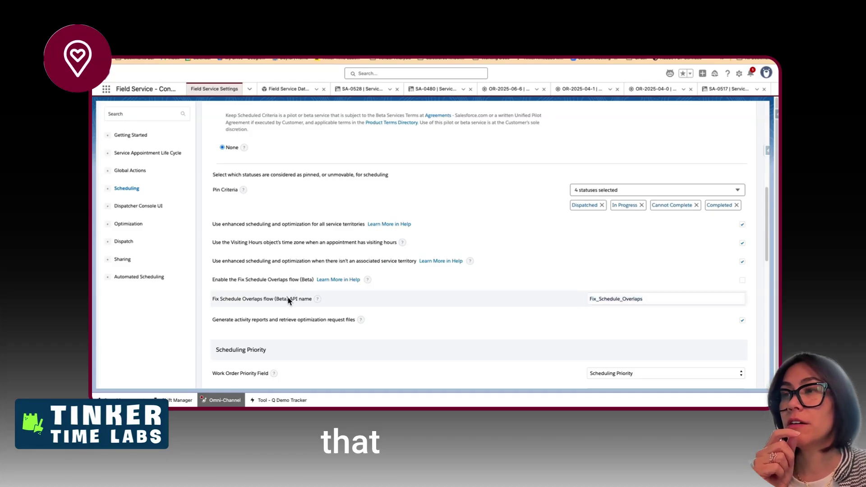
pyautogui.tripleClick(288, 300)
pyautogui.hotkey('ctrl', 'Left')
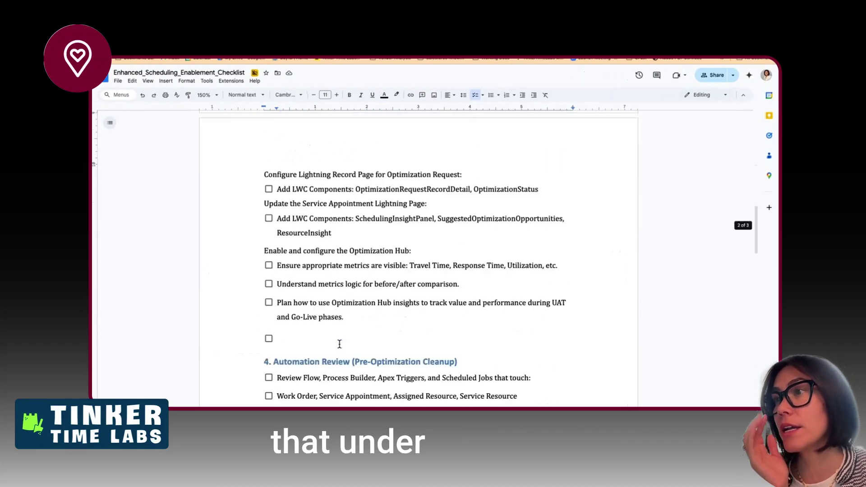
# - Add a checklist item below the feedback loop item with the pasted Fix_Schedule_Overlaps setting, removing the empty line
pyautogui.scroll(-20, 340, 344)
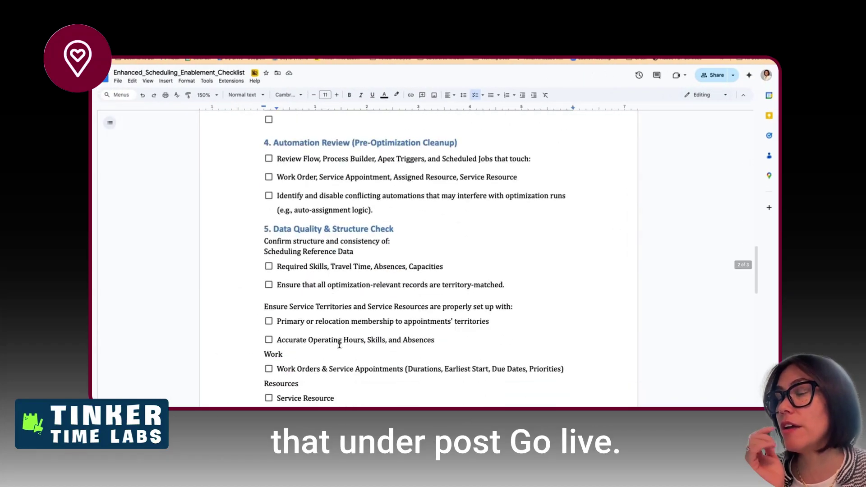
pyautogui.scroll(-2, 340, 344)
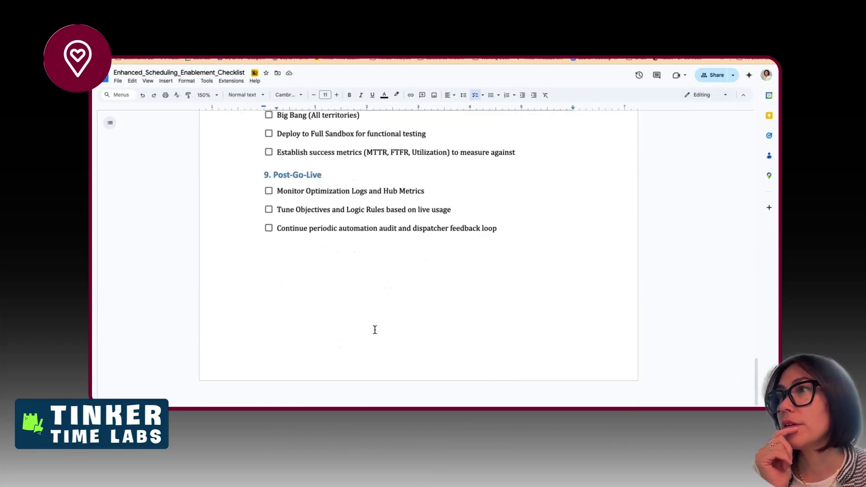
pyautogui.click(505, 231)
pyautogui.press('Return')
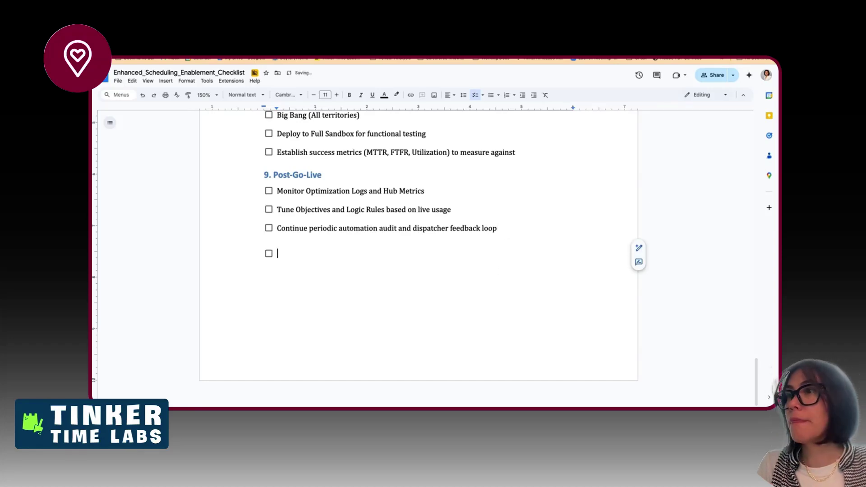
pyautogui.rightClick(408, 253)
pyautogui.click(412, 299)
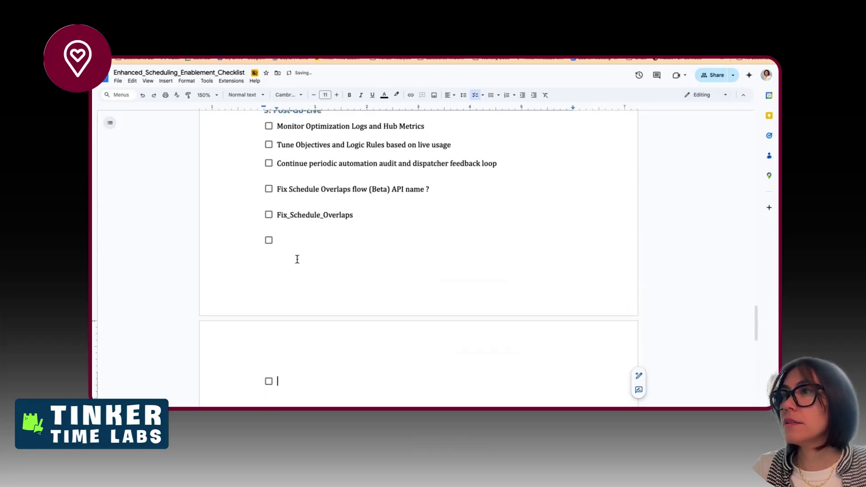
pyautogui.click(277, 217)
pyautogui.write('Consider the')
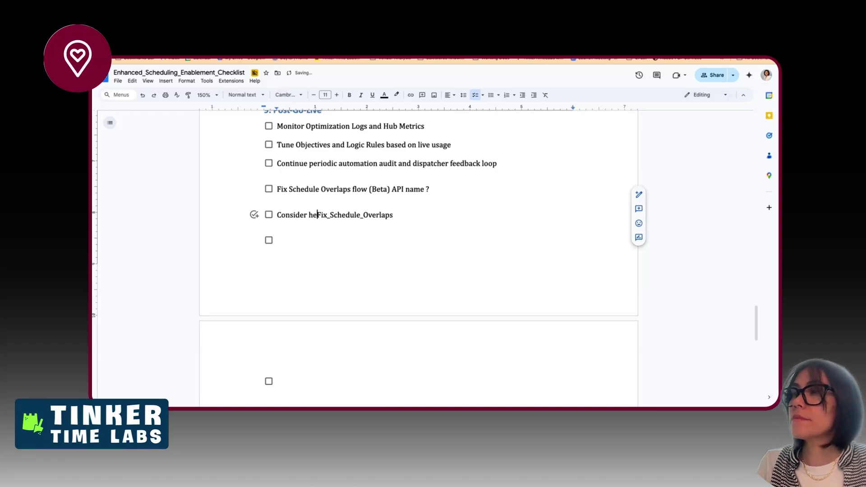
pyautogui.write('tting:')
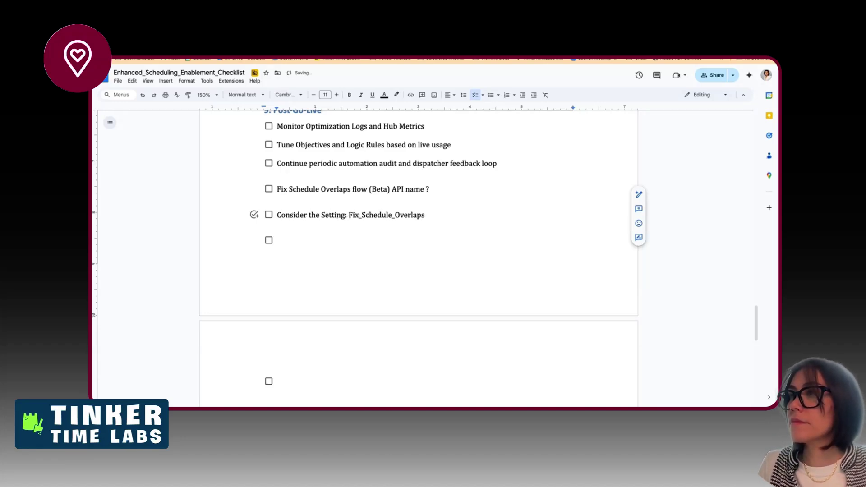
pyautogui.press('Down')
pyautogui.press('BackSpace')
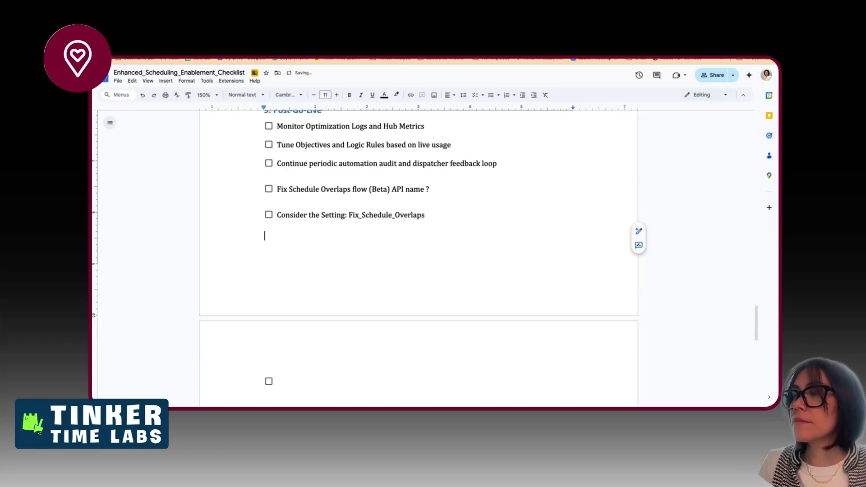
pyautogui.press('BackSpace')
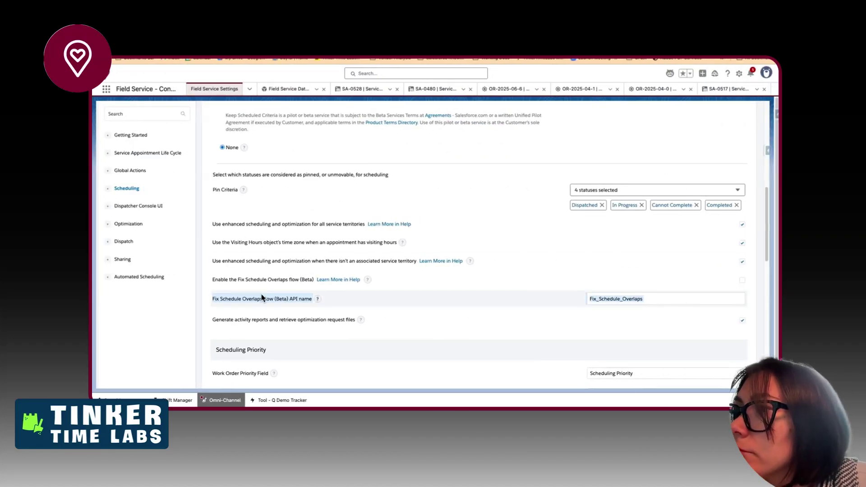
# - Reword the new item to read 'Consider enabling:' before the Fix Schedule Overlaps setting
pyautogui.rightClick(263, 298)
pyautogui.click(276, 311)
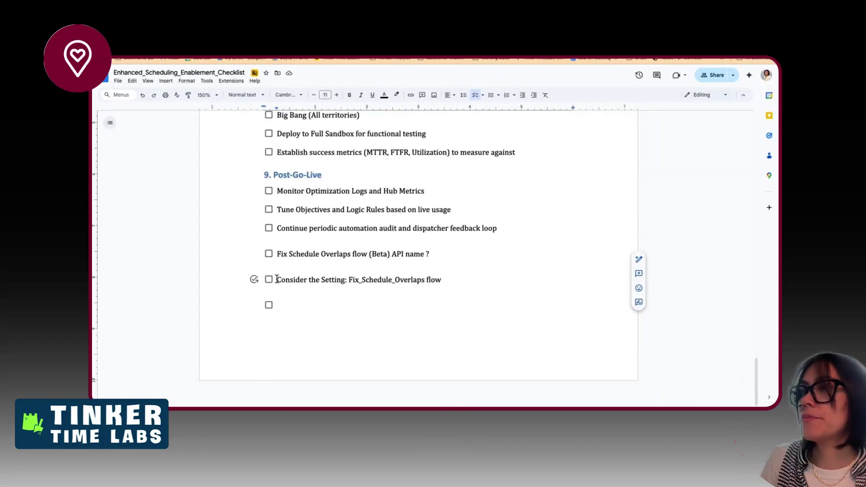
pyautogui.click(277, 253)
pyautogui.write('Consider enab')
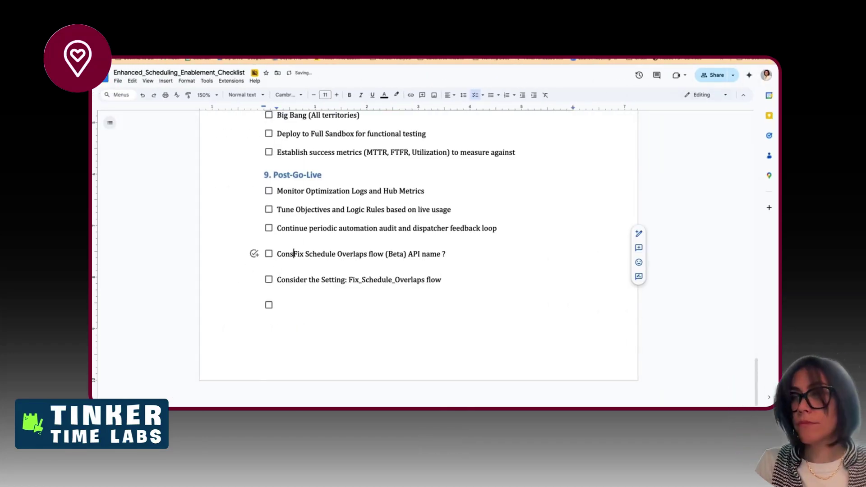
pyautogui.write('ling:')
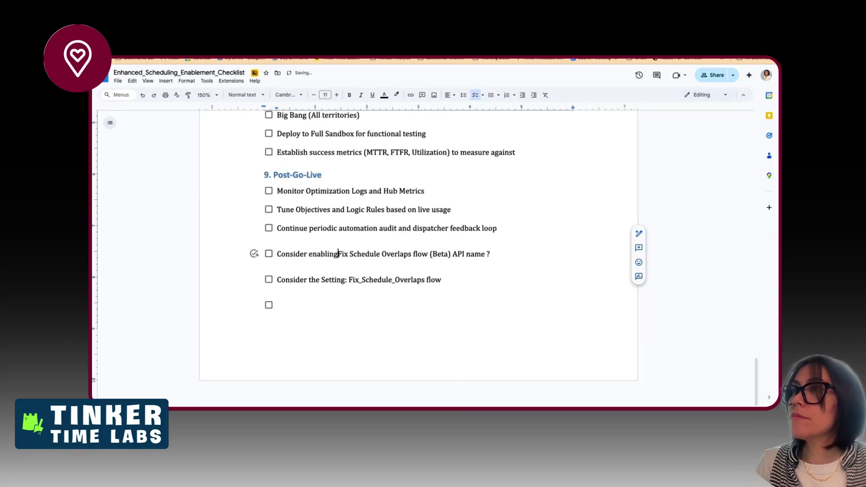
pyautogui.press('Down')
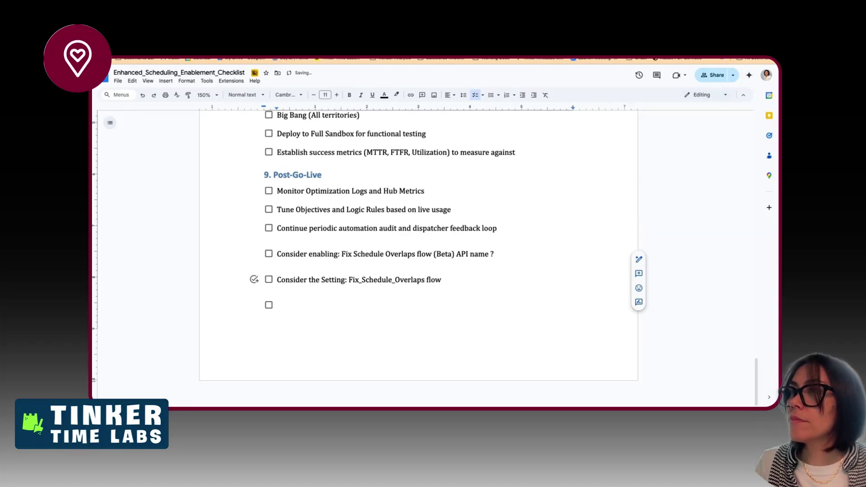
pyautogui.hotkey('ctrl', 'shift', 'Left')
pyautogui.hotkey('ctrl', 'shift', 'Left')
pyautogui.hotkey('ctrl', 'shift', 'Left')
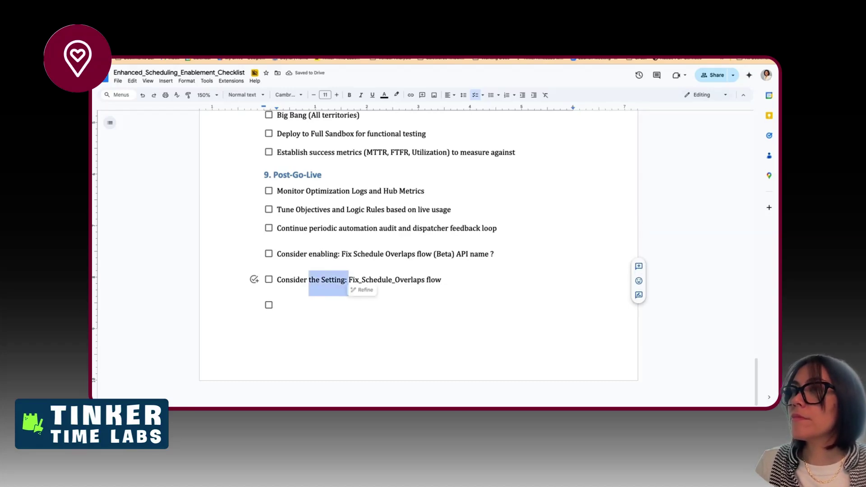
pyautogui.press('BackSpace')
pyautogui.press('BackSpace')
pyautogui.press('BackSpace')
pyautogui.press('BackSpace')
pyautogui.press('BackSpace')
pyautogui.press('BackSpace')
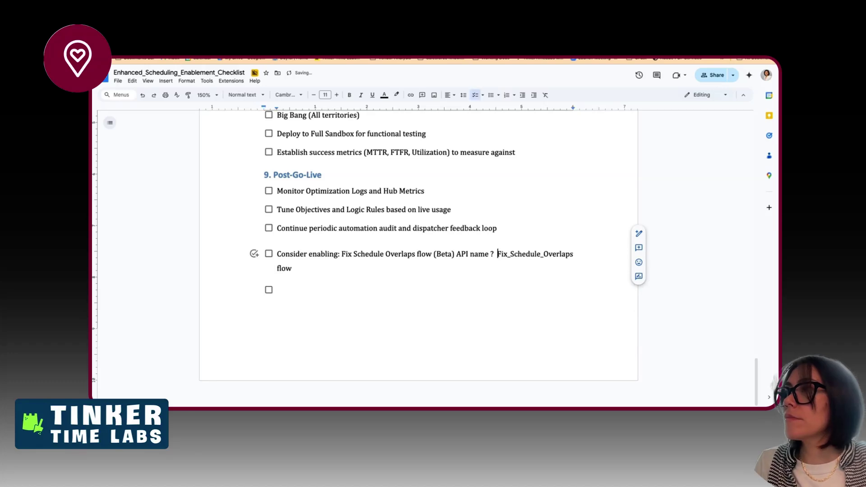
pyautogui.write('with the')
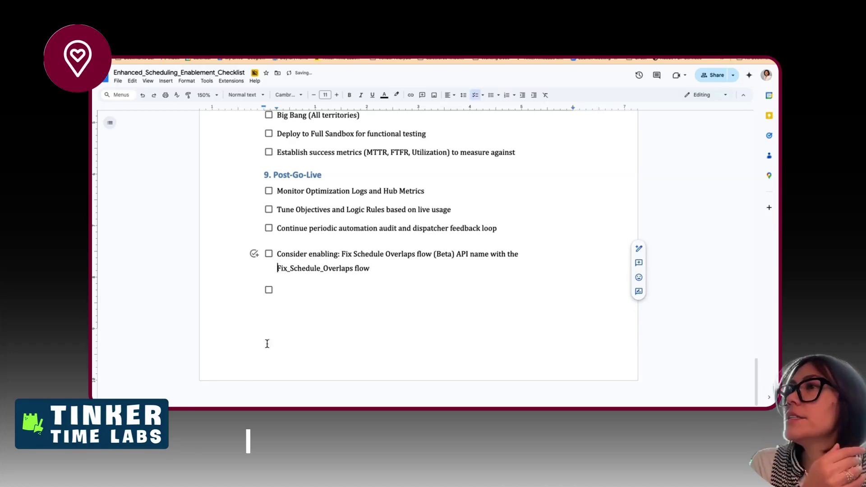
# - Remove the space after list items, delete the trailing empty checklist item, and return to Salesforce
pyautogui.click(286, 230)
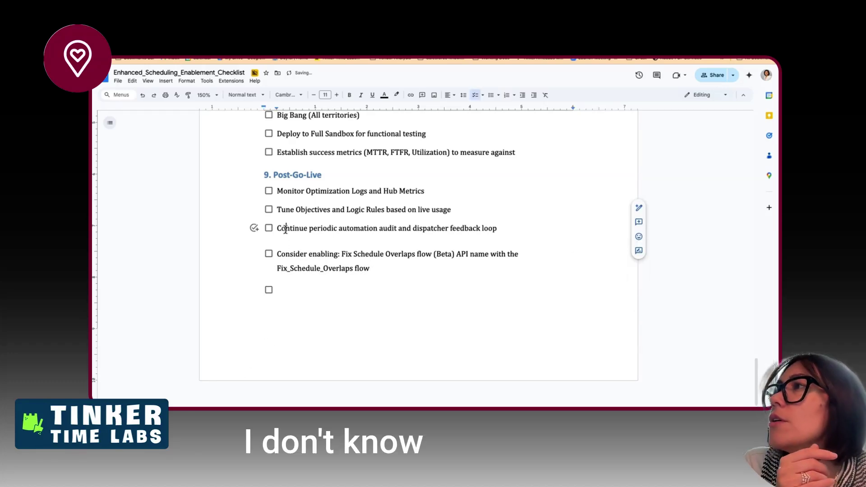
pyautogui.click(463, 94)
pyautogui.click(486, 172)
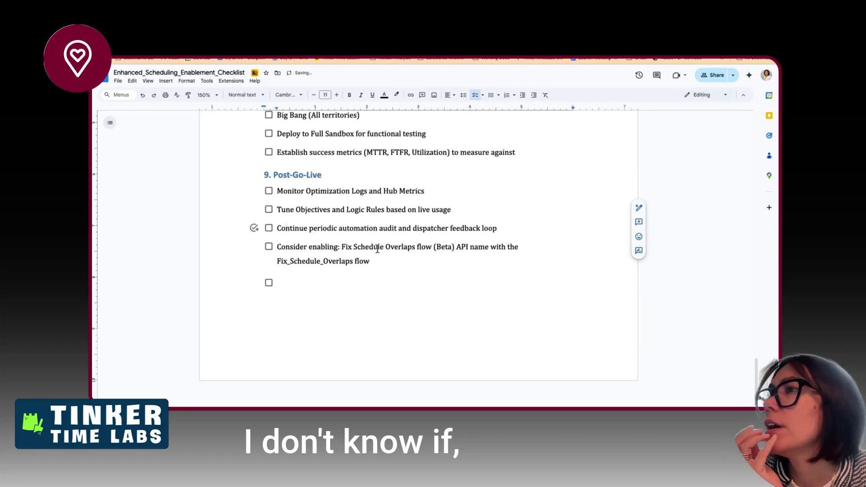
pyautogui.click(368, 265)
pyautogui.click(360, 280)
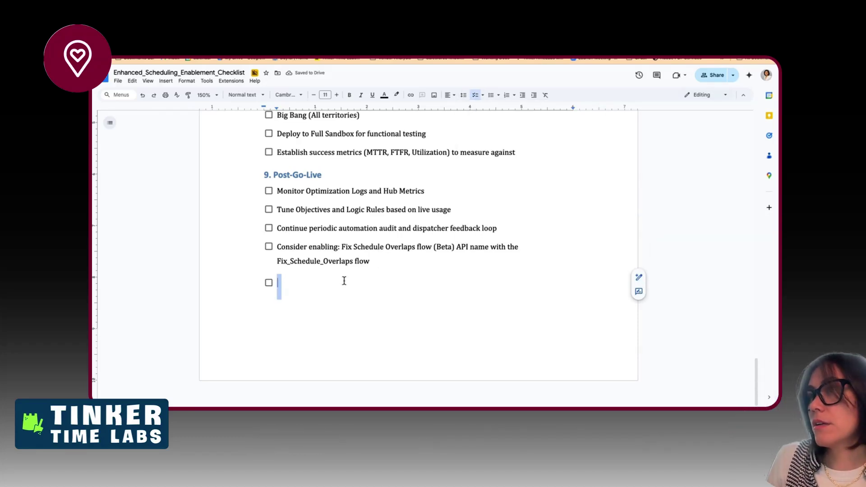
pyautogui.press('BackSpace')
pyautogui.press('BackSpace')
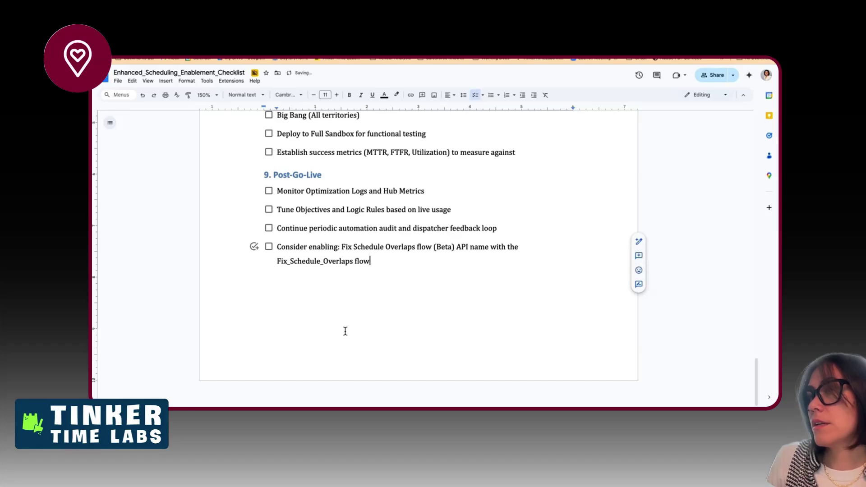
pyautogui.hotkey('ctrl', 'Right')
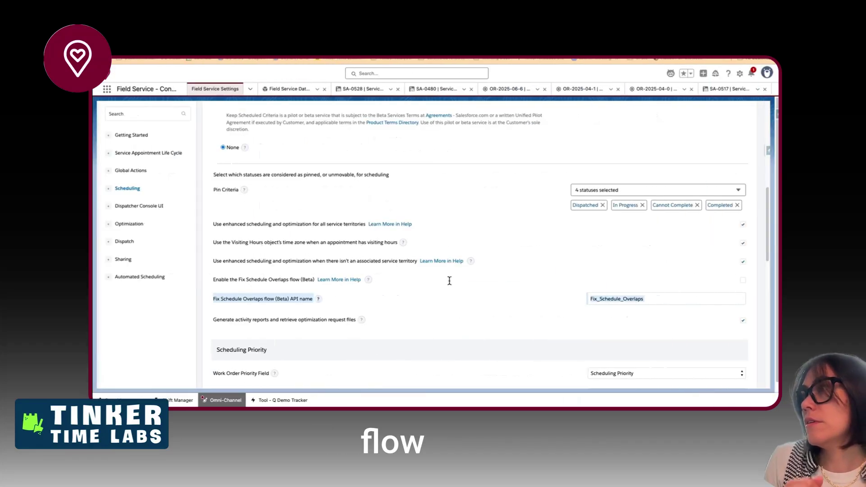
# - Scroll through the General Logic scheduling settings
pyautogui.click(521, 319)
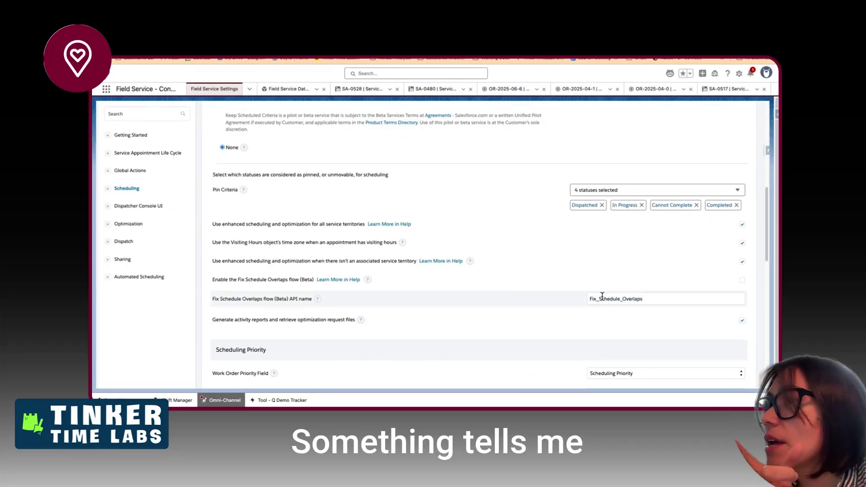
pyautogui.scroll(-1, 547, 293)
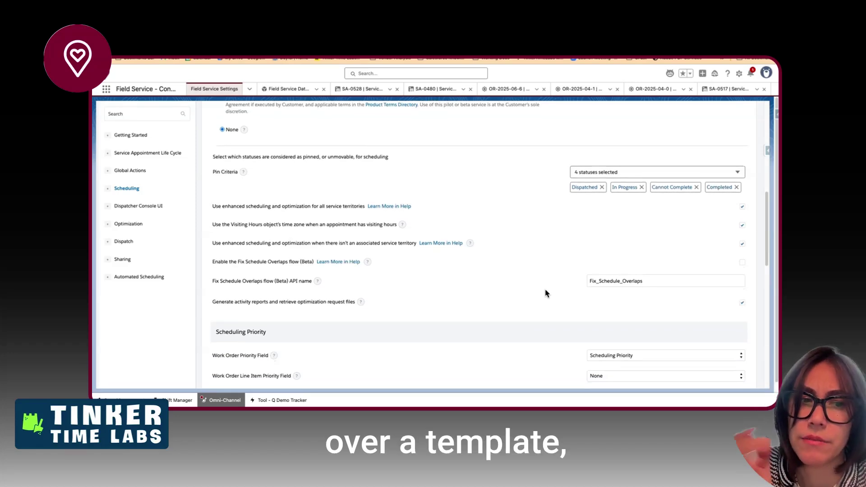
pyautogui.scroll(-5, 545, 293)
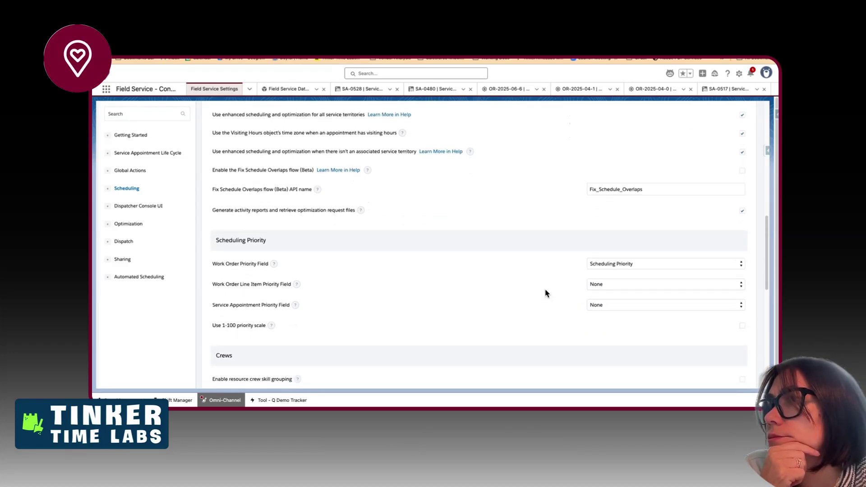
pyautogui.scroll(-5, 546, 293)
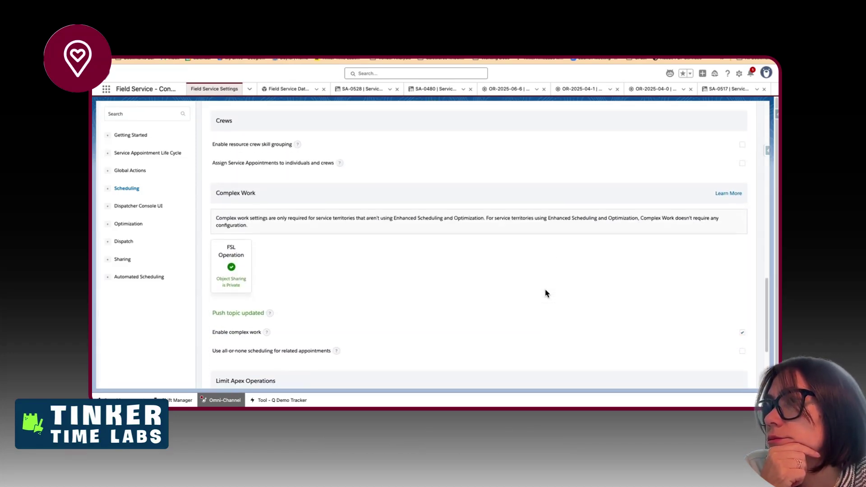
pyautogui.scroll(6, 546, 293)
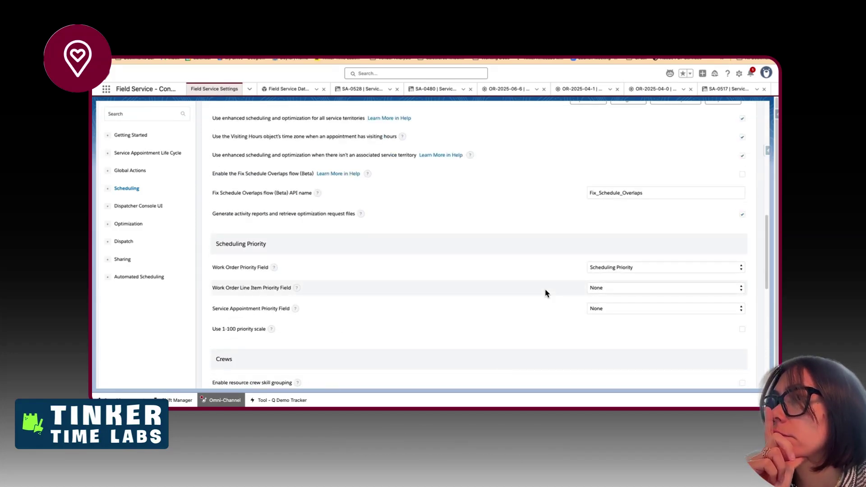
pyautogui.scroll(5, 546, 293)
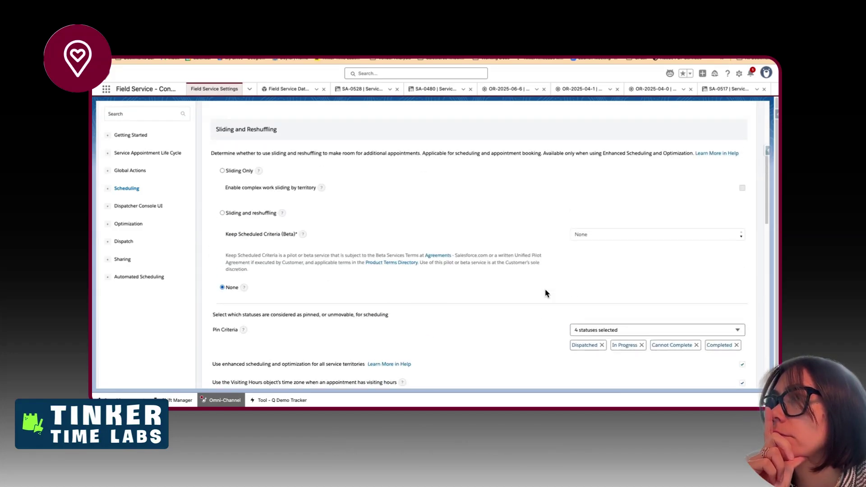
pyautogui.scroll(4, 546, 294)
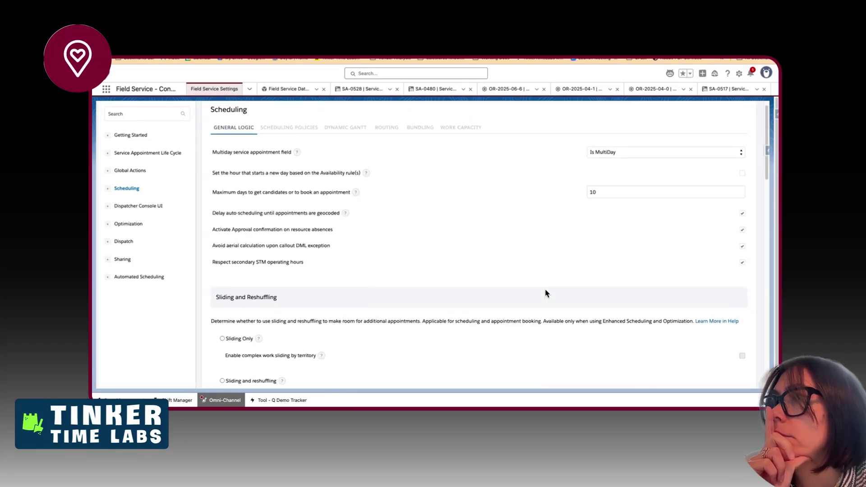
# - Step through the Scheduling Policies, Dynamic Gantt, Routing, Bundling and Work Capacity settings
pyautogui.click(310, 129)
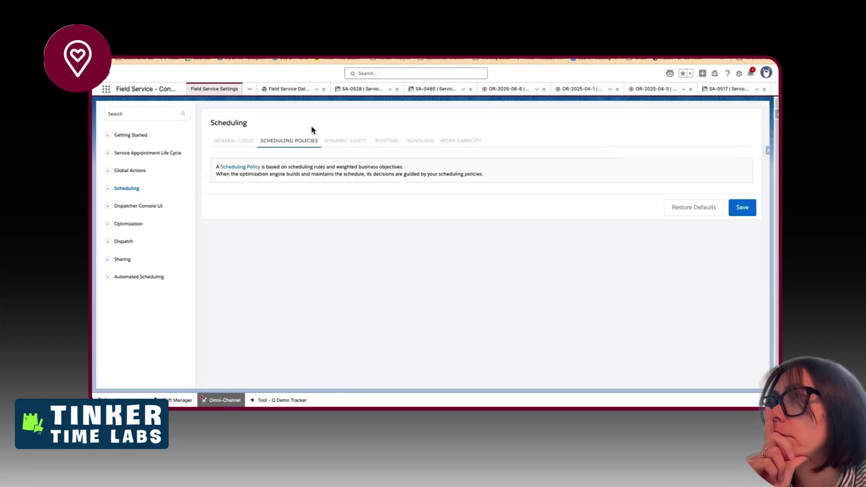
pyautogui.click(343, 144)
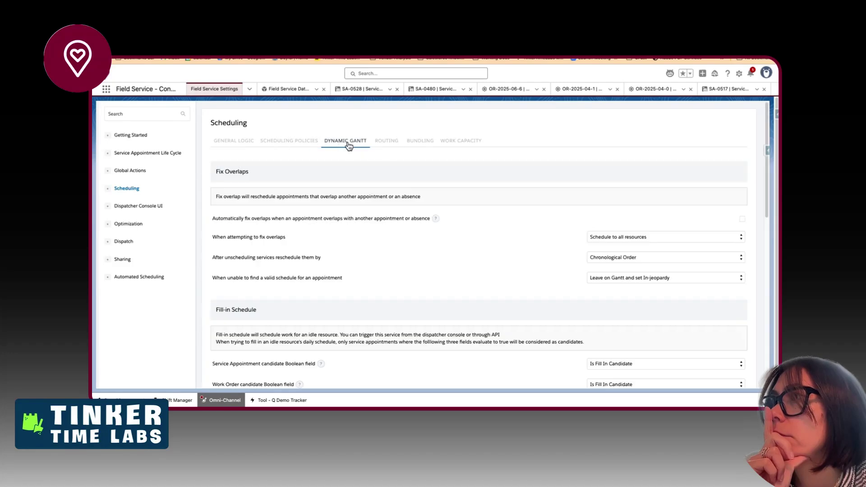
pyautogui.click(383, 143)
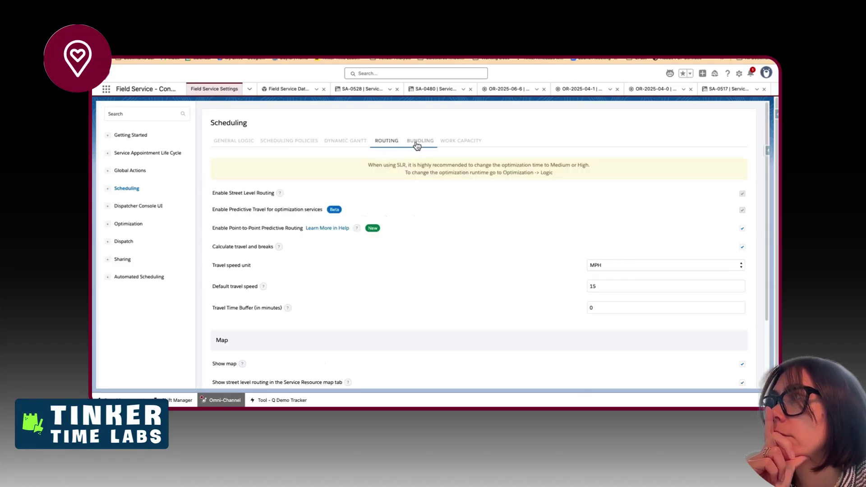
pyautogui.click(417, 144)
pyautogui.click(453, 142)
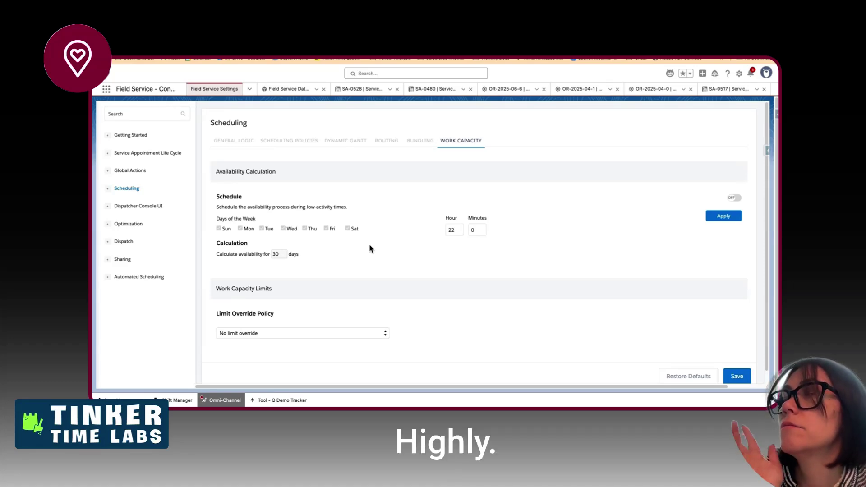
# - Return to the enablement checklist doc and scroll to section 3, Lightning Page & Tab Setup
pyautogui.hotkey('ctrl', 'Right')
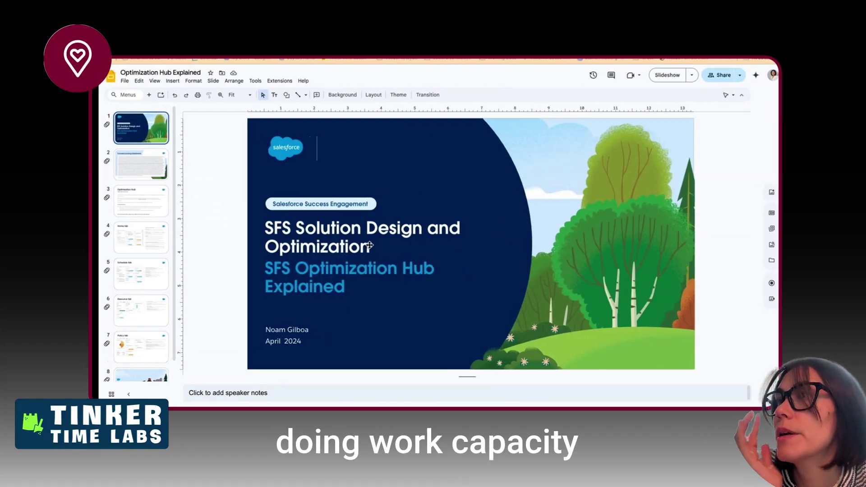
pyautogui.hotkey('ctrl', 'Left')
pyautogui.hotkey('ctrl', 'Left')
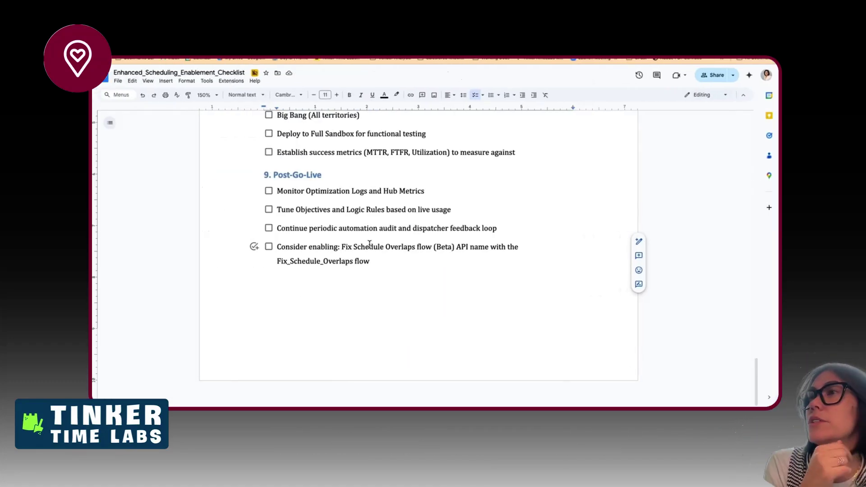
pyautogui.scroll(15, 369, 244)
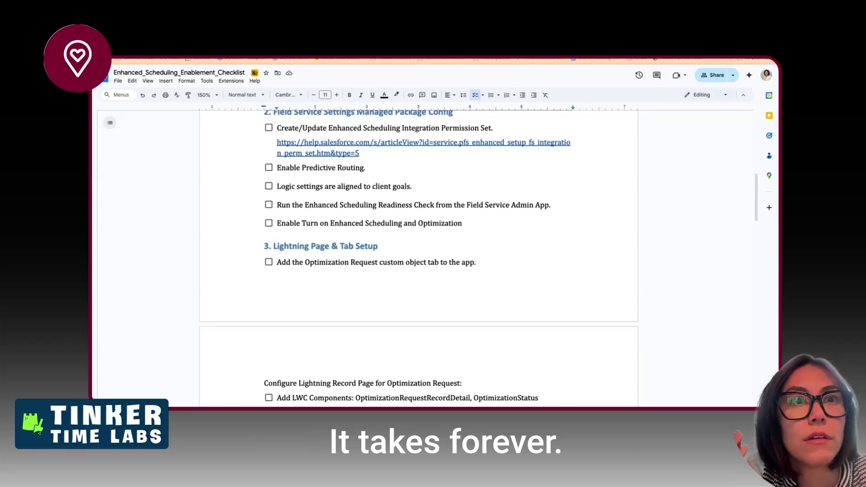
pyautogui.scroll(-2, 273, 238)
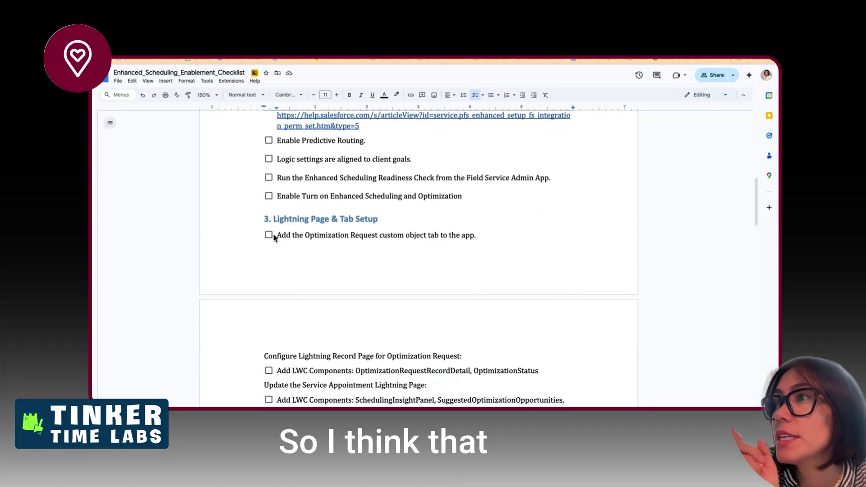
pyautogui.scroll(1, 292, 257)
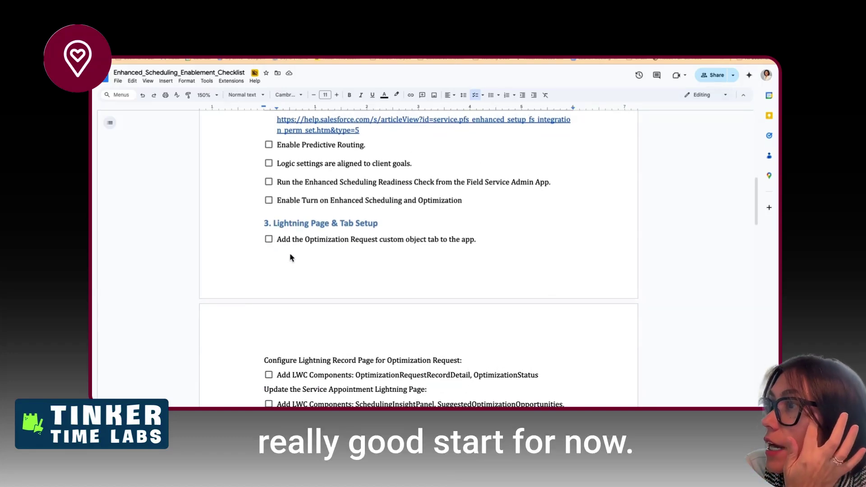
pyautogui.scroll(-5, 290, 258)
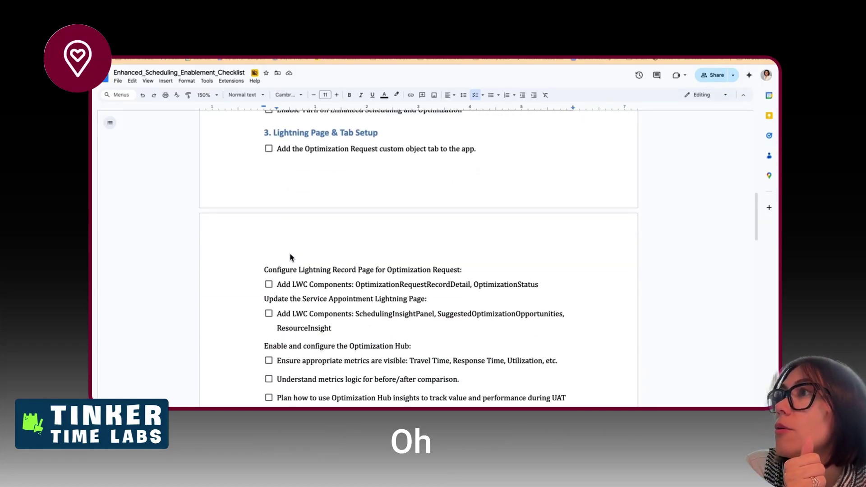
pyautogui.scroll(1, 292, 257)
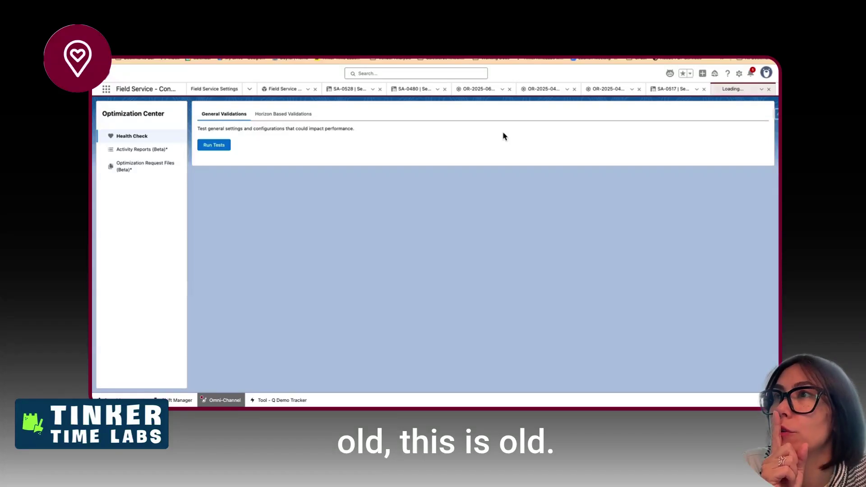
# - Close the loading record and open the Optimization Requests list via an App Launcher search for 'optimi'
pyautogui.click(769, 89)
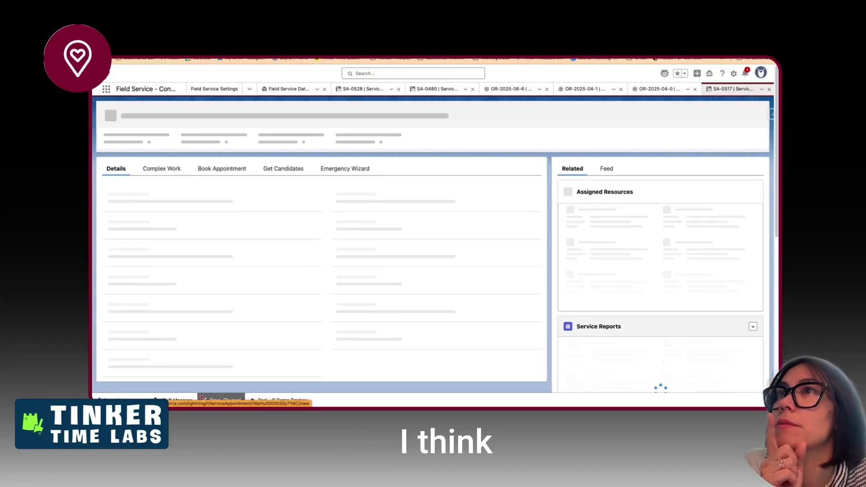
pyautogui.click(107, 89)
pyautogui.write('optimi')
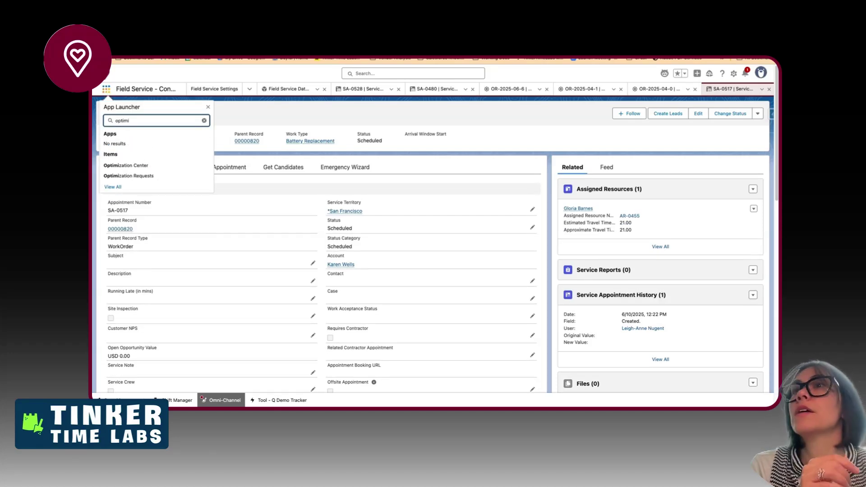
pyautogui.click(109, 176)
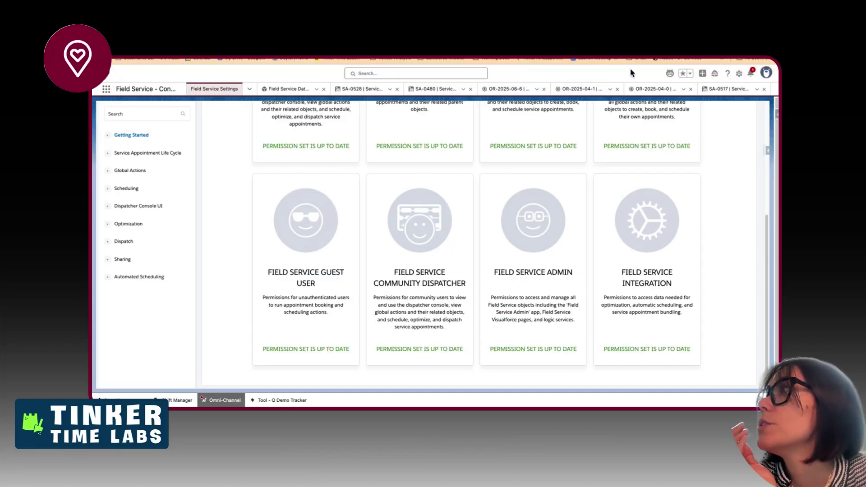
# - Go to Setup Home from the gear menu
pyautogui.click(738, 76)
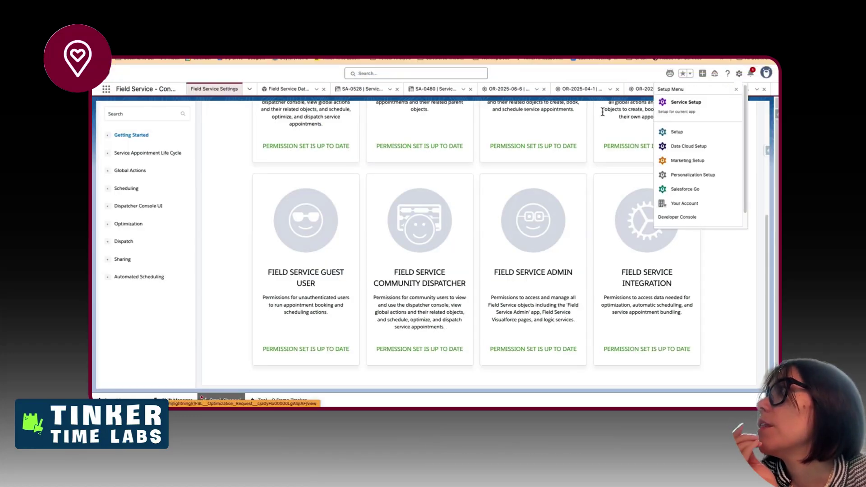
pyautogui.click(676, 132)
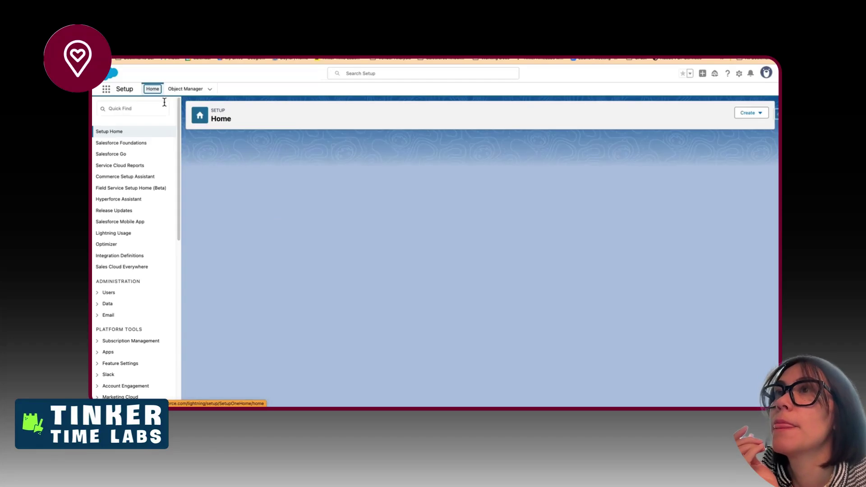
pyautogui.click(138, 107)
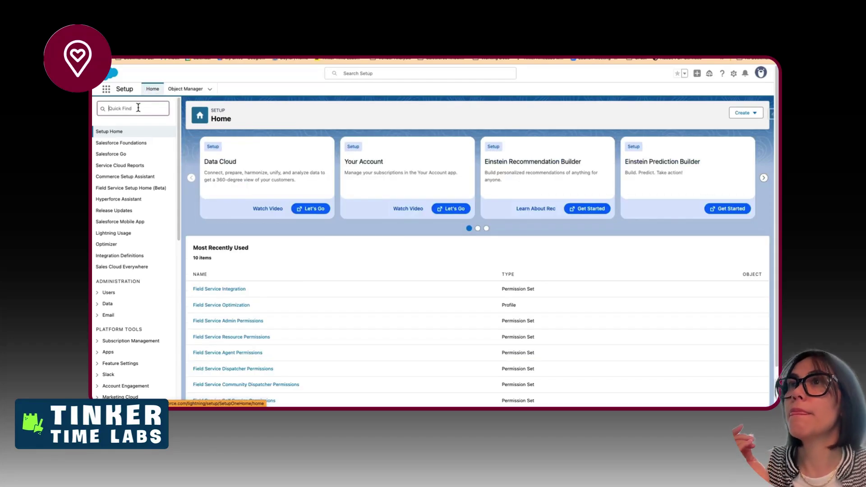
# - Search 'tab' in Quick Find, open Tabs, and open the Optimization Requests custom object tab
pyautogui.write('tab')
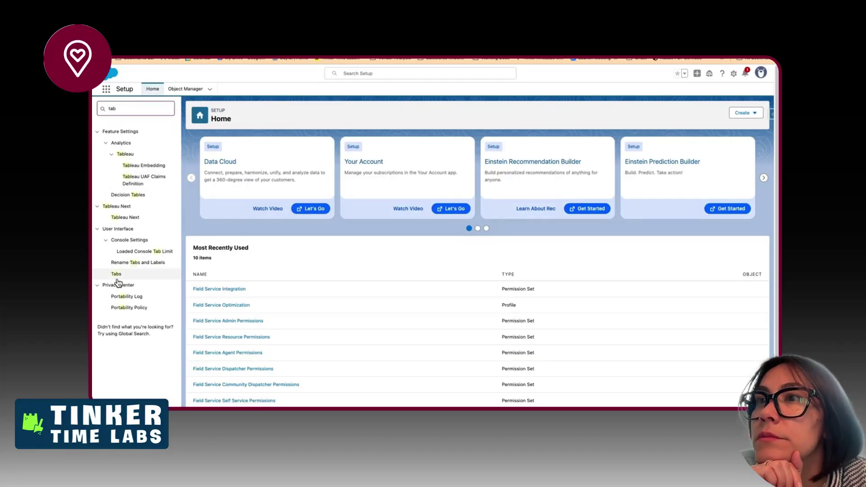
pyautogui.click(117, 276)
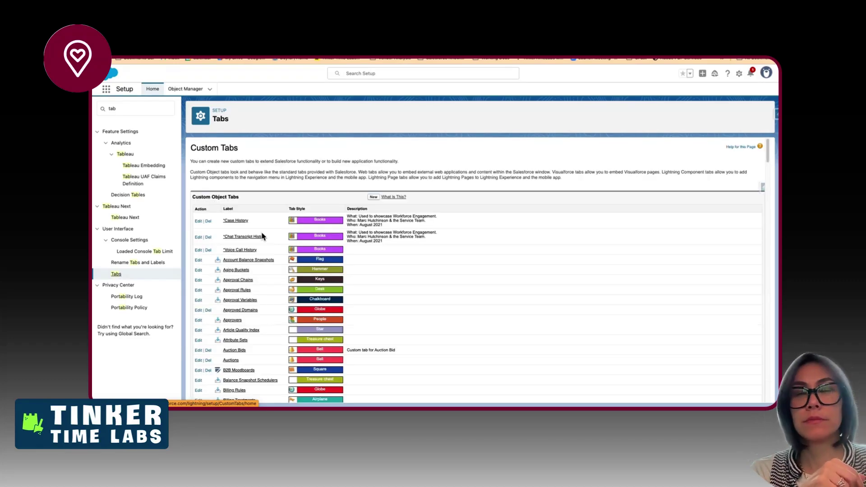
pyautogui.scroll(-5, 265, 241)
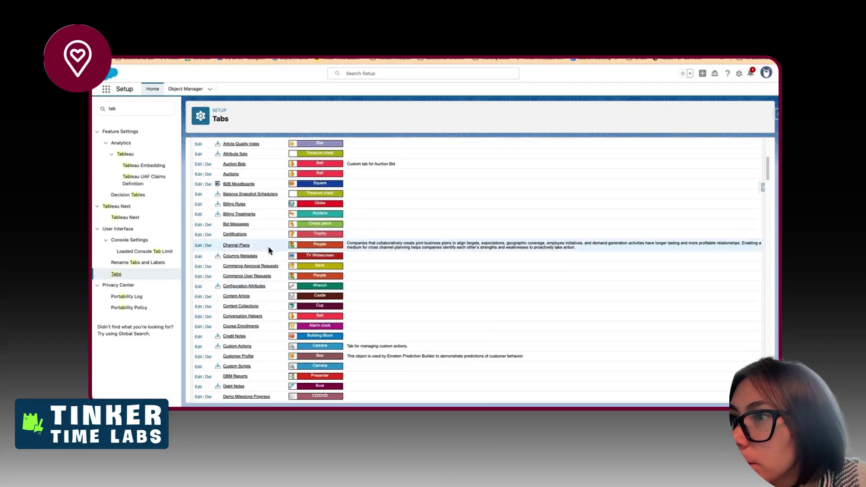
pyautogui.scroll(-15, 260, 352)
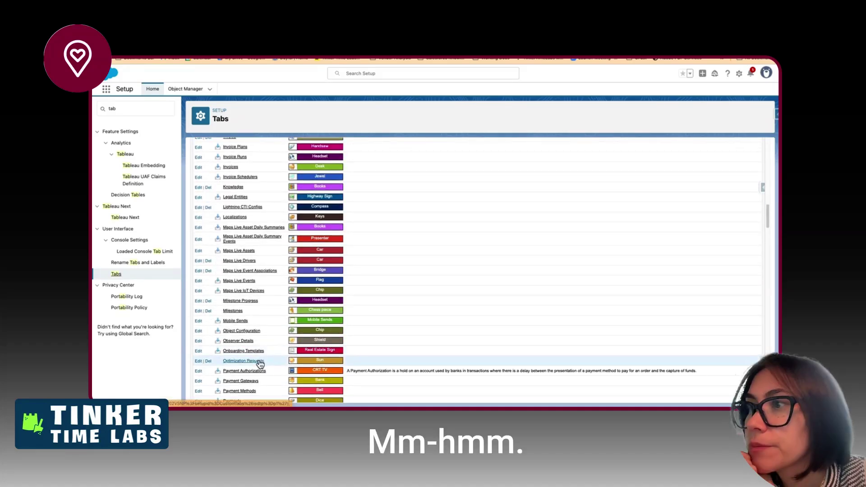
pyautogui.click(260, 363)
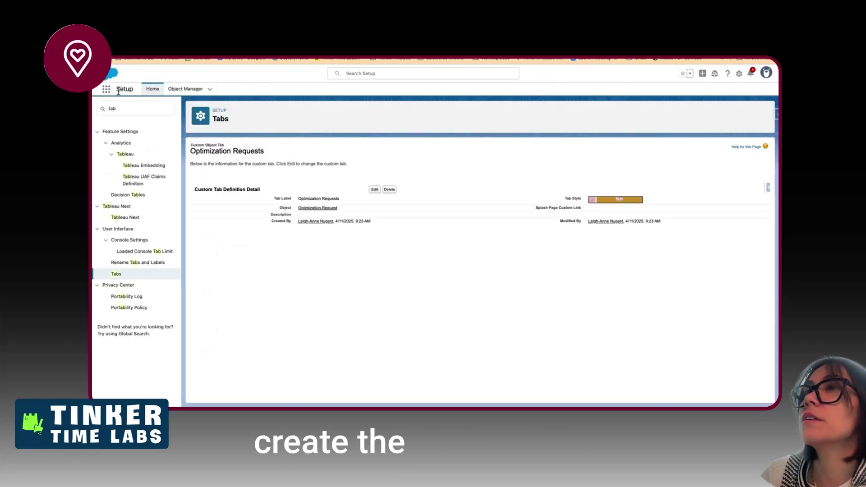
# - Find the Optimization Request object in Object Manager and open its Optimization Request Layout
pyautogui.click(185, 90)
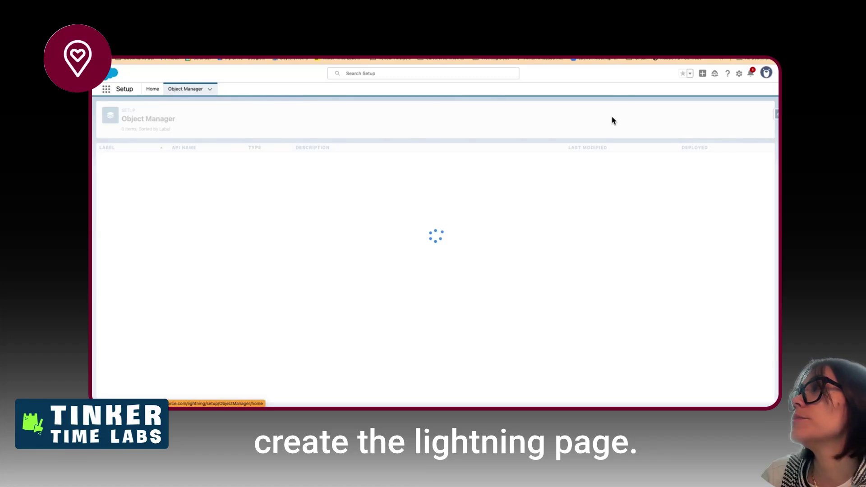
pyautogui.click(643, 113)
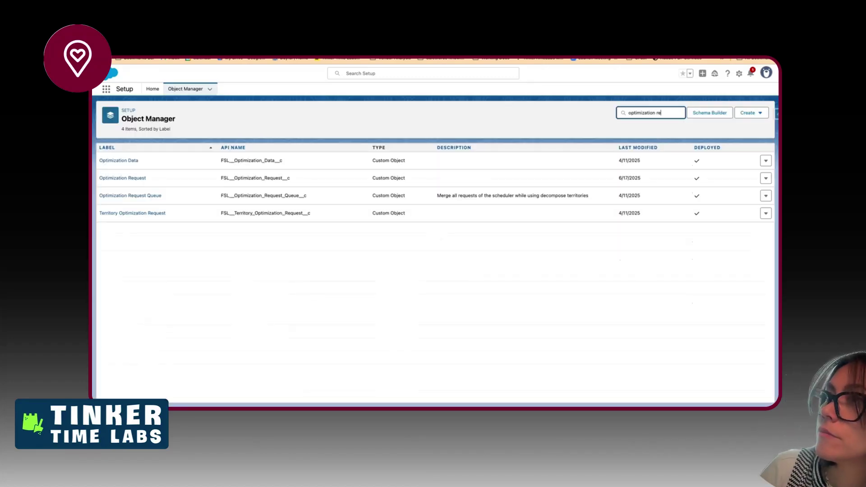
pyautogui.click(133, 162)
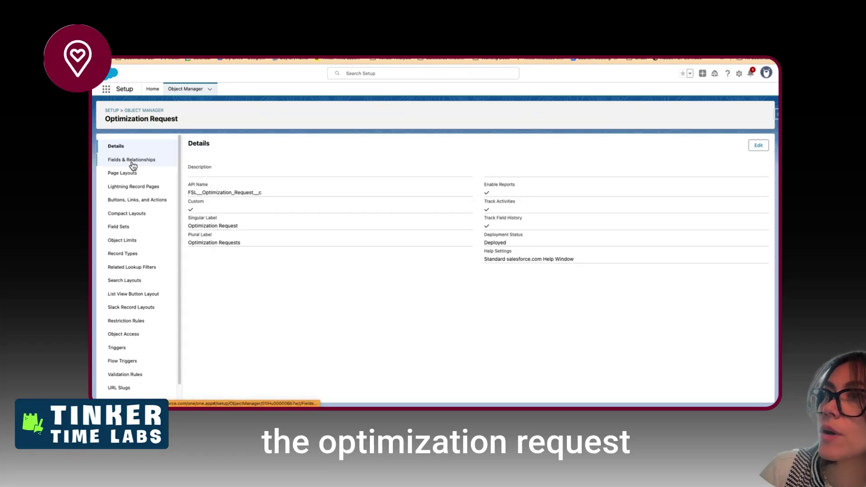
pyautogui.click(131, 173)
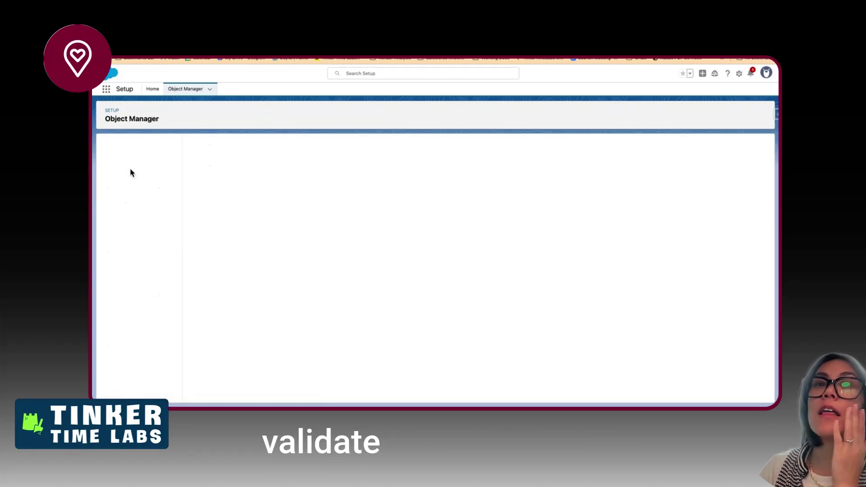
pyautogui.click(199, 177)
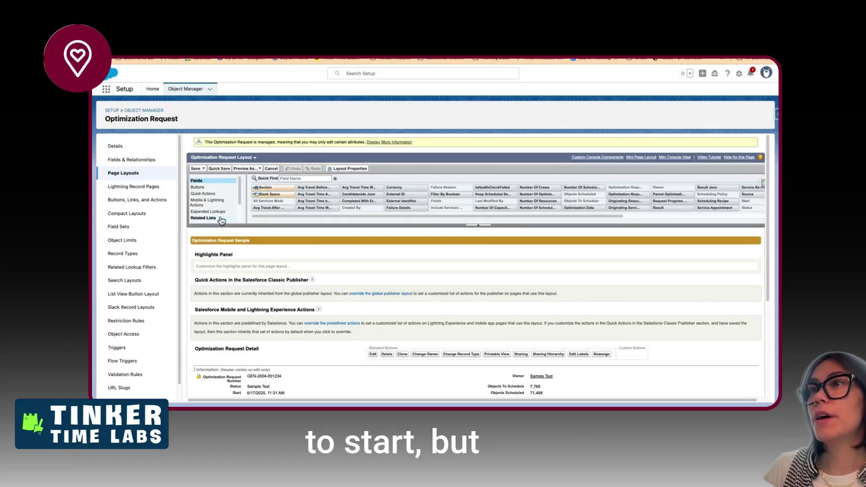
# - Drag the Files related list from the Related Lists palette into the layout
pyautogui.click(221, 218)
pyautogui.scroll(-3, 223, 221)
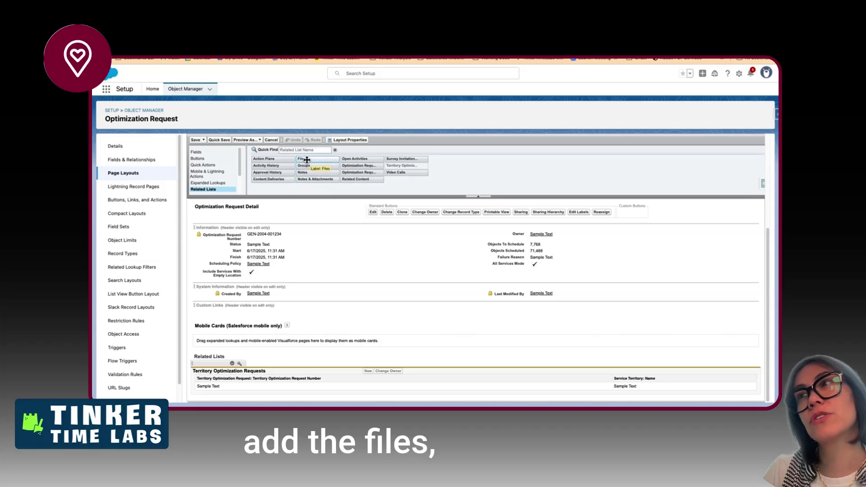
pyautogui.moveTo(307, 159); pyautogui.dragTo(327, 372)
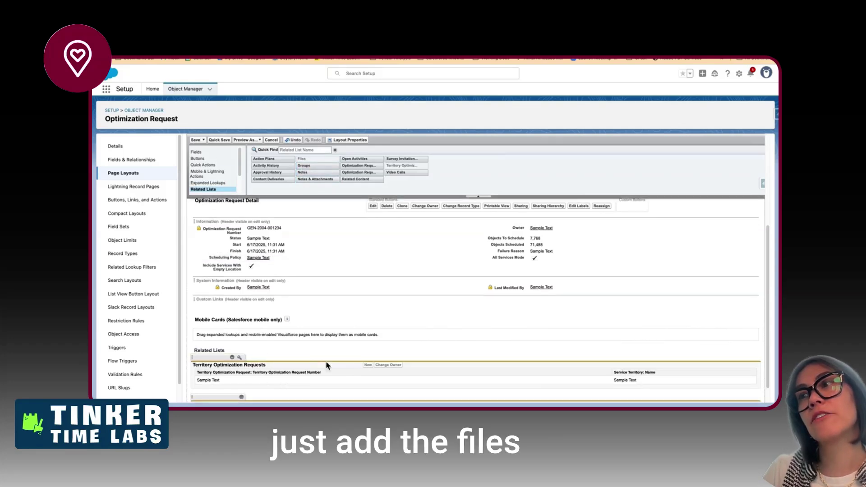
pyautogui.scroll(-1, 328, 365)
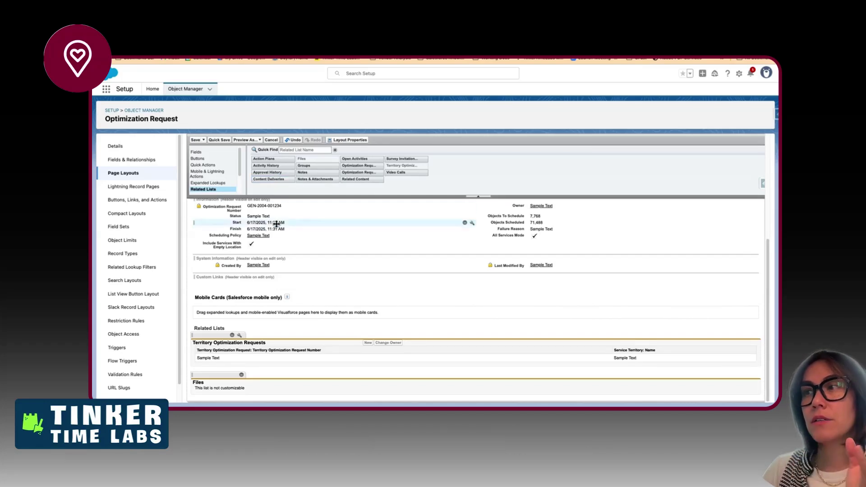
# - Review the Territory Optimization Requests related list properties and cancel without changes
pyautogui.click(239, 336)
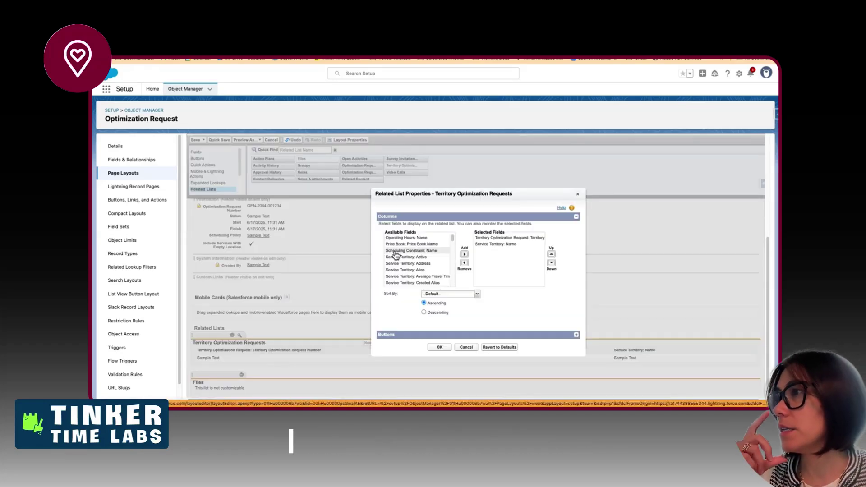
pyautogui.scroll(-2, 395, 255)
pyautogui.scroll(-6, 396, 255)
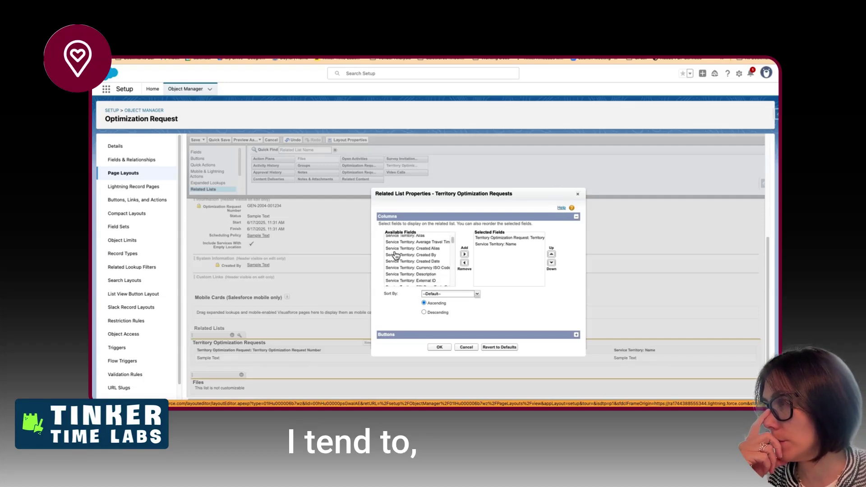
pyautogui.scroll(-8, 395, 255)
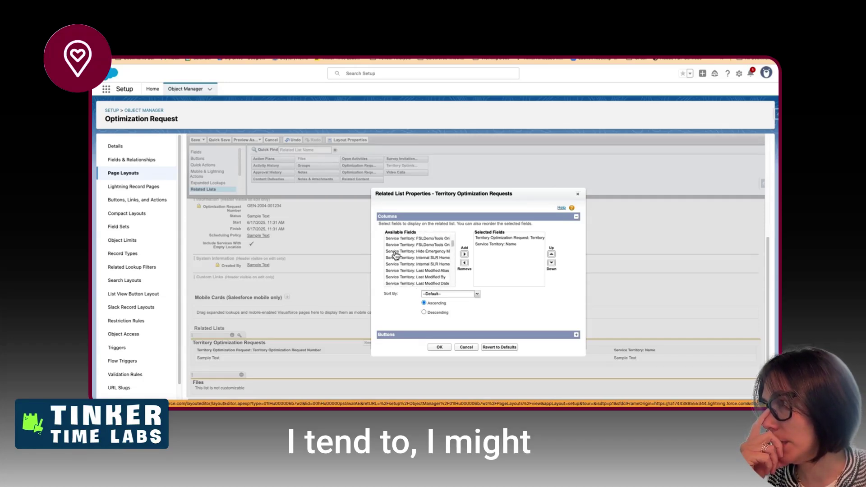
pyautogui.scroll(-6, 396, 255)
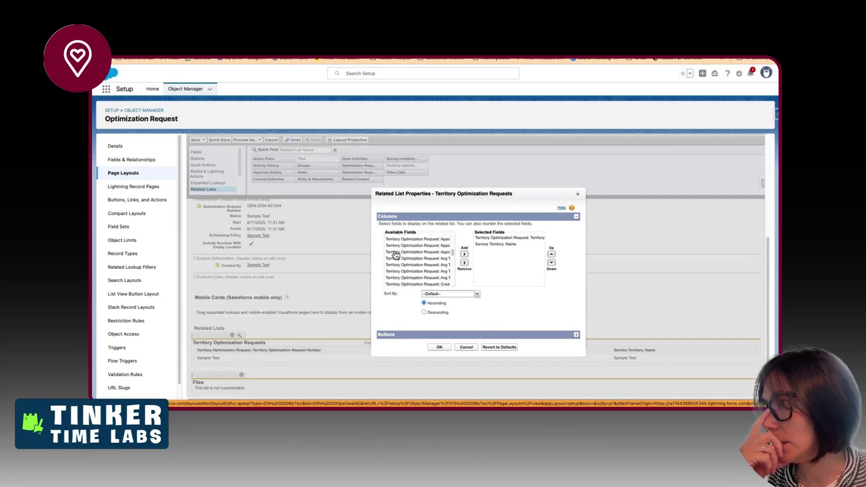
pyautogui.scroll(1, 396, 255)
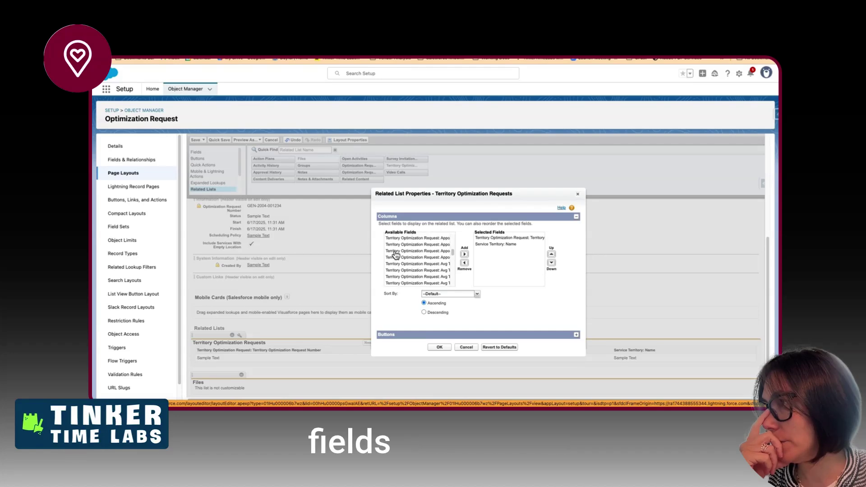
pyautogui.hscroll(1, 396, 255)
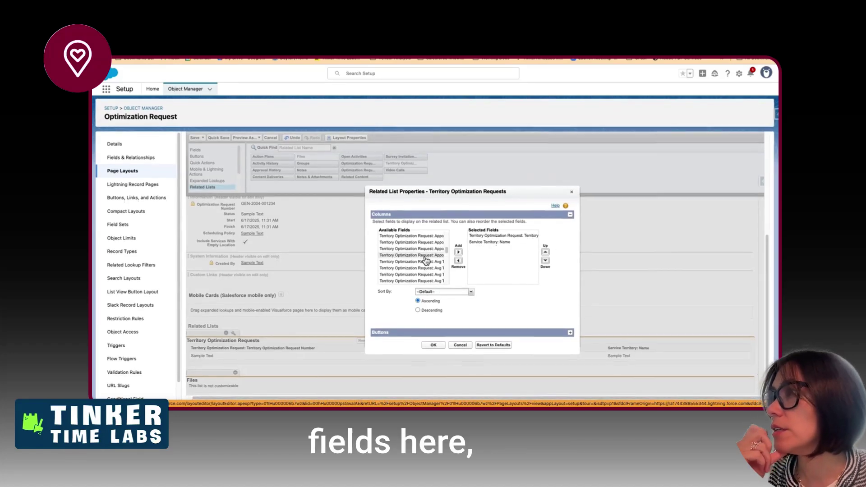
pyautogui.scroll(-3, 425, 261)
pyautogui.click(461, 347)
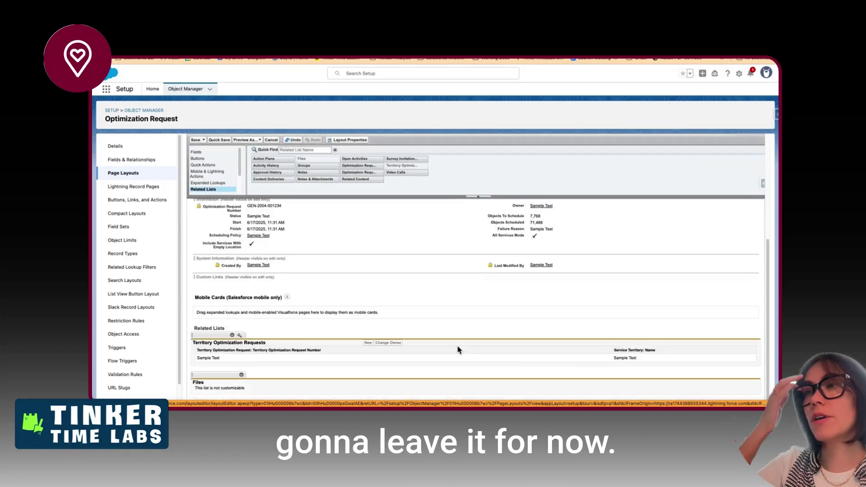
# - Browse the Fields palette of the Optimization Request Layout, then save the layout
pyautogui.scroll(3, 286, 252)
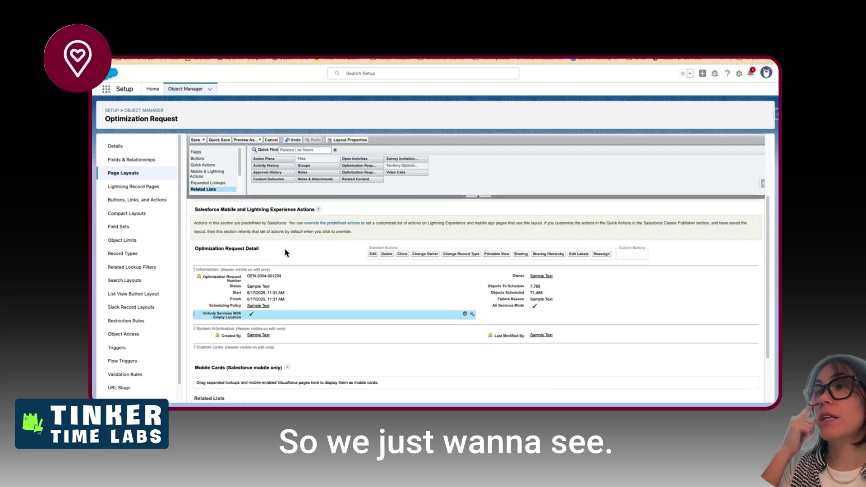
pyautogui.scroll(-1, 286, 253)
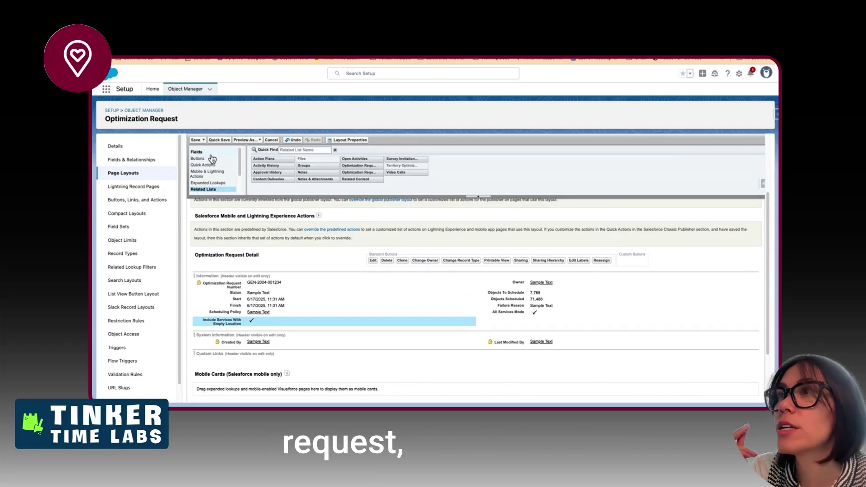
pyautogui.click(208, 153)
pyautogui.scroll(1, 310, 216)
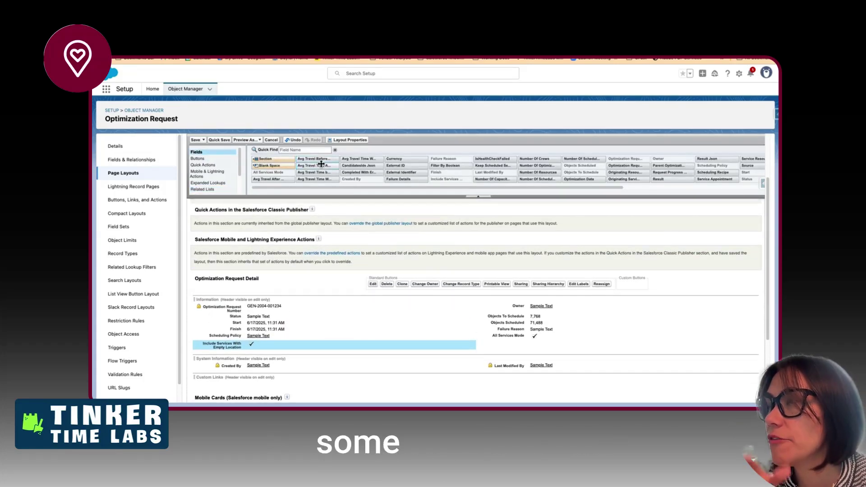
pyautogui.moveTo(324, 177)
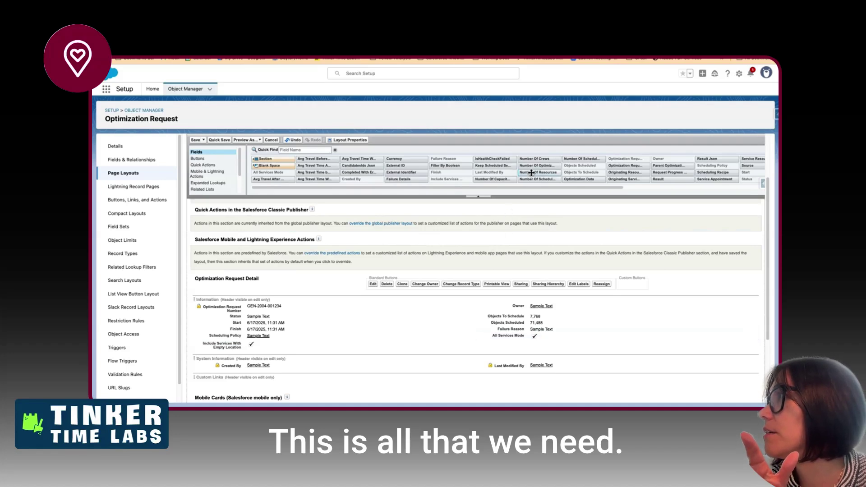
pyautogui.hscroll(3, 532, 172)
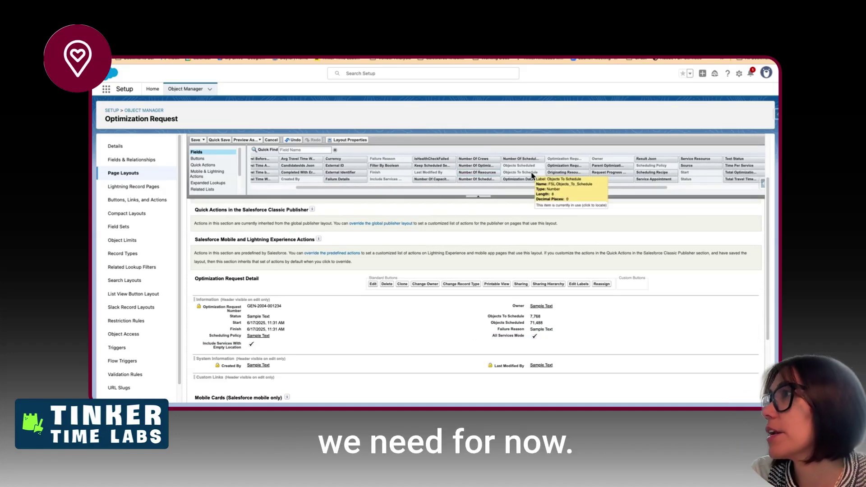
pyautogui.hscroll(5, 532, 175)
pyautogui.hscroll(2, 533, 175)
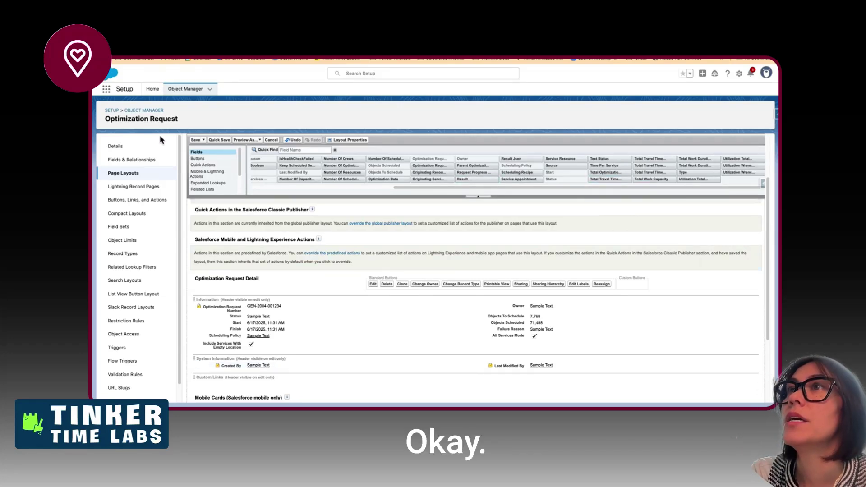
pyautogui.click(196, 140)
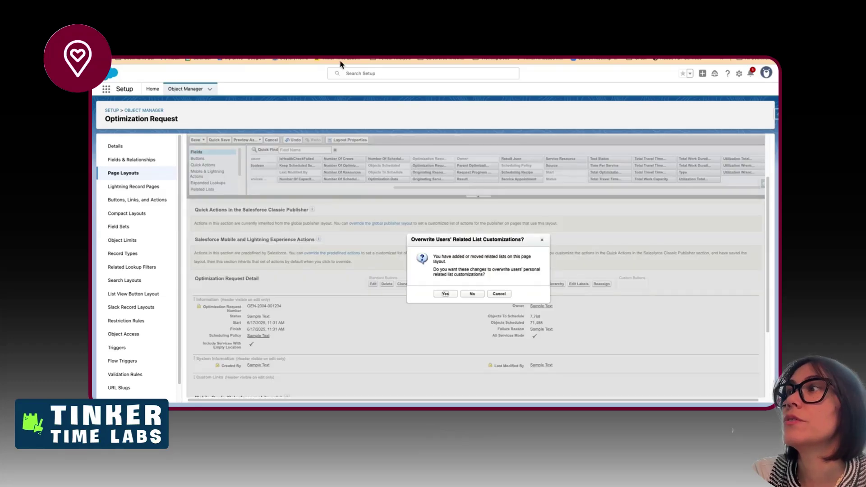
# - Confirm overwriting users' related list customizations, then list the object's Lightning Record Pages
pyautogui.click(444, 294)
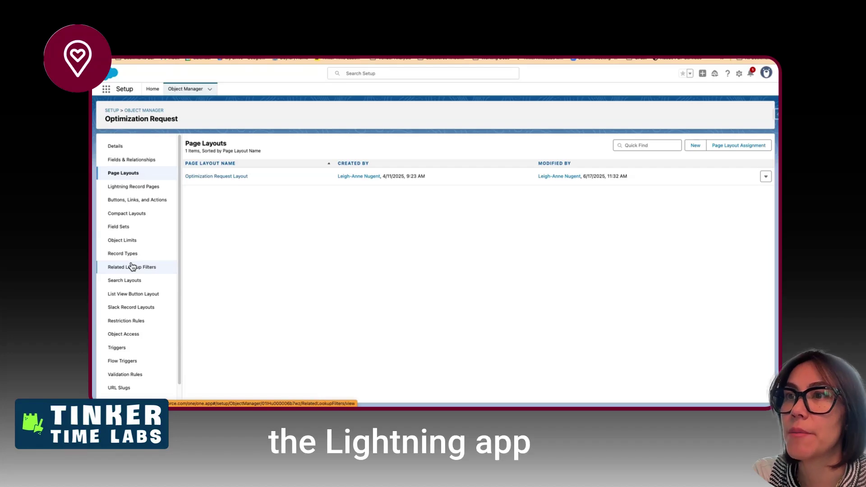
pyautogui.scroll(-1, 132, 267)
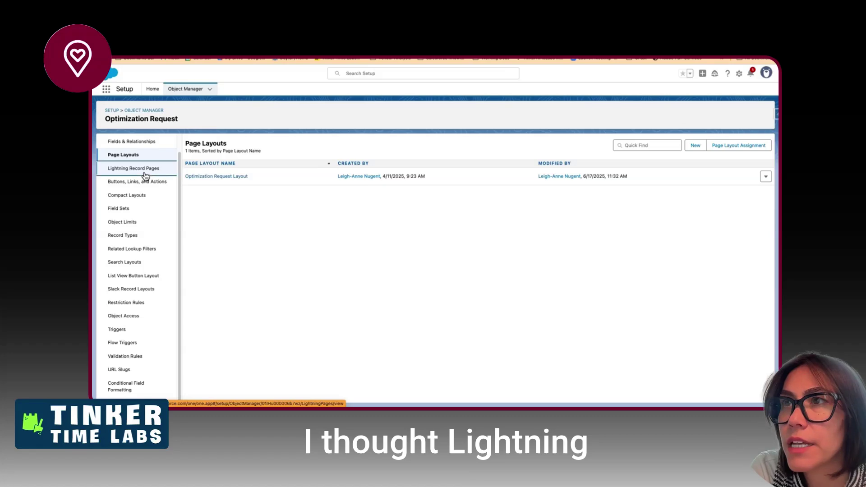
pyautogui.click(119, 170)
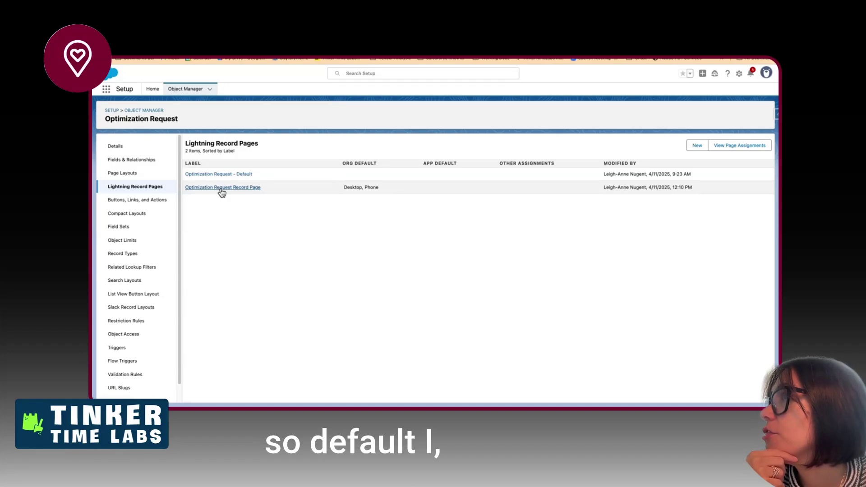
# - Open the Optimization Request Record Page, dismiss the connection error, and select the Optimization Hub component
pyautogui.click(221, 188)
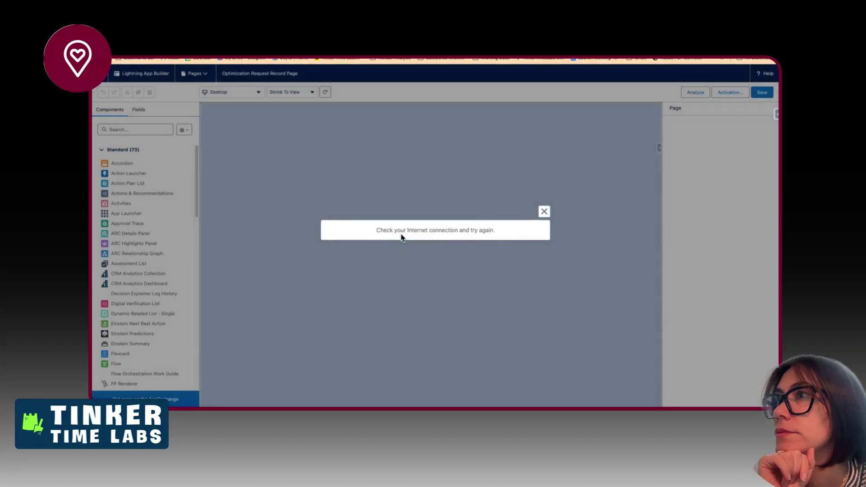
pyautogui.click(544, 212)
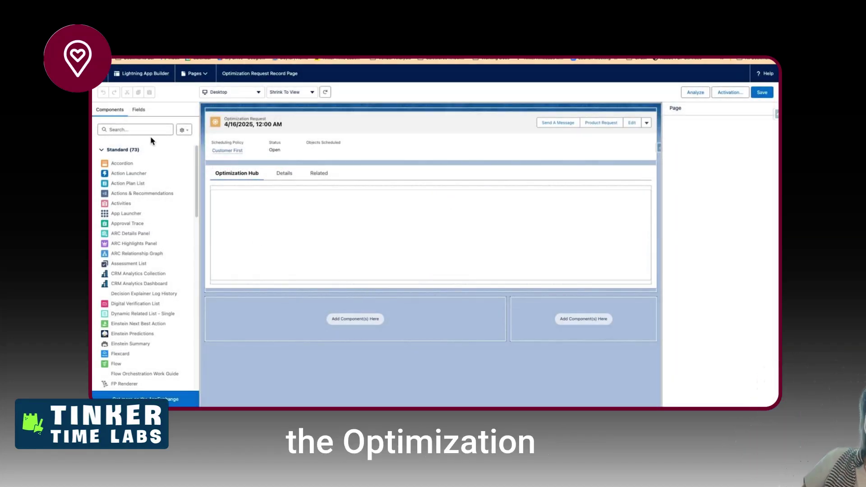
pyautogui.scroll(-10, 144, 295)
pyautogui.scroll(-8, 144, 296)
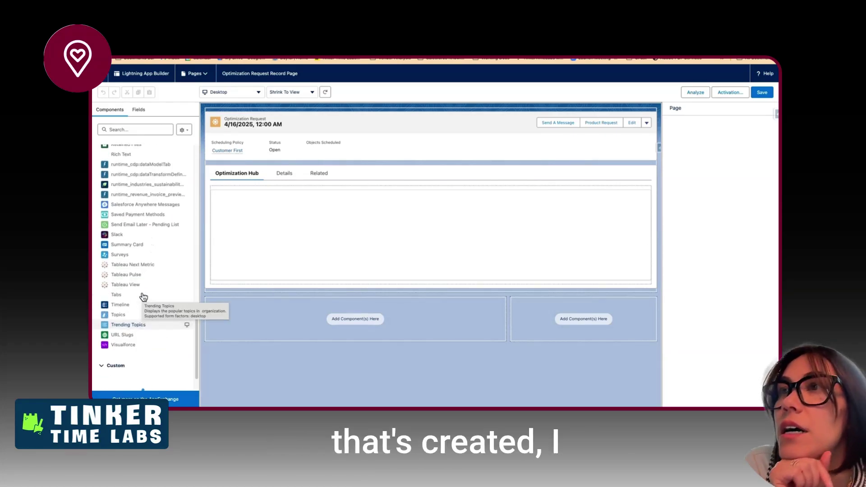
pyautogui.scroll(5, 144, 296)
pyautogui.scroll(4, 129, 200)
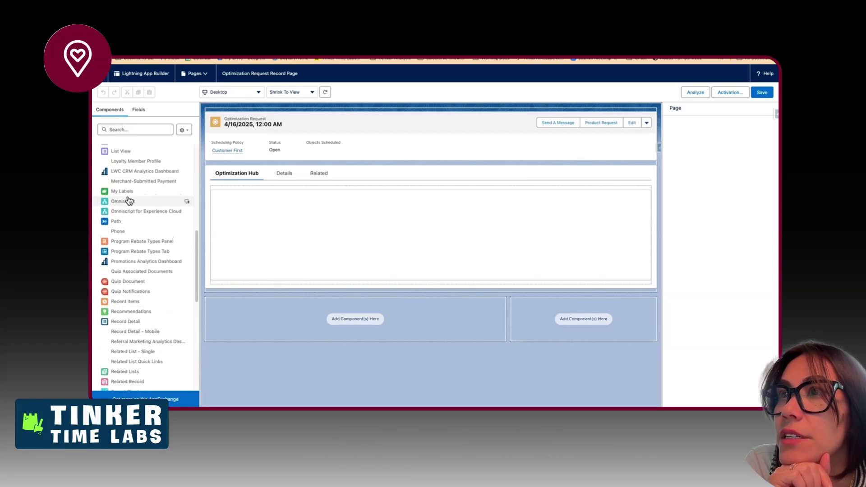
pyautogui.scroll(-9, 136, 246)
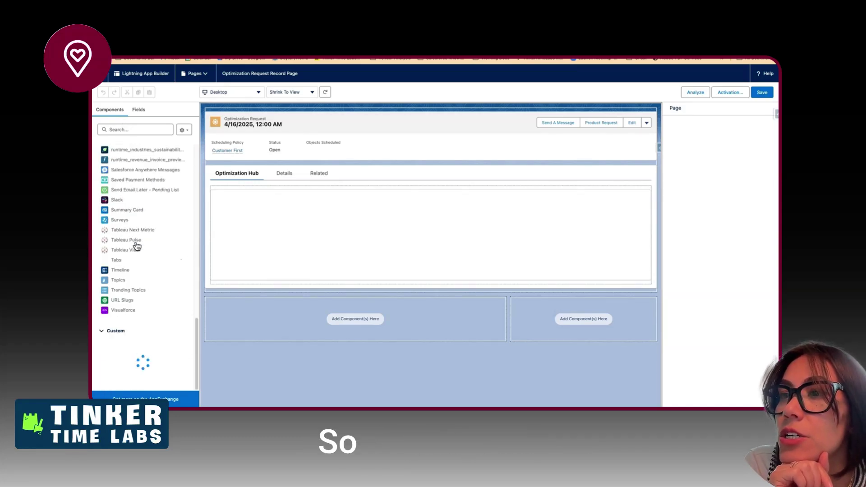
pyautogui.click(253, 220)
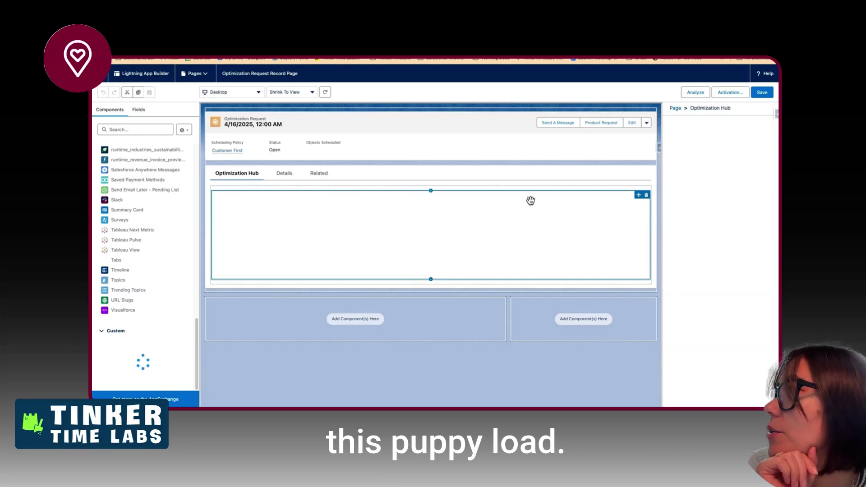
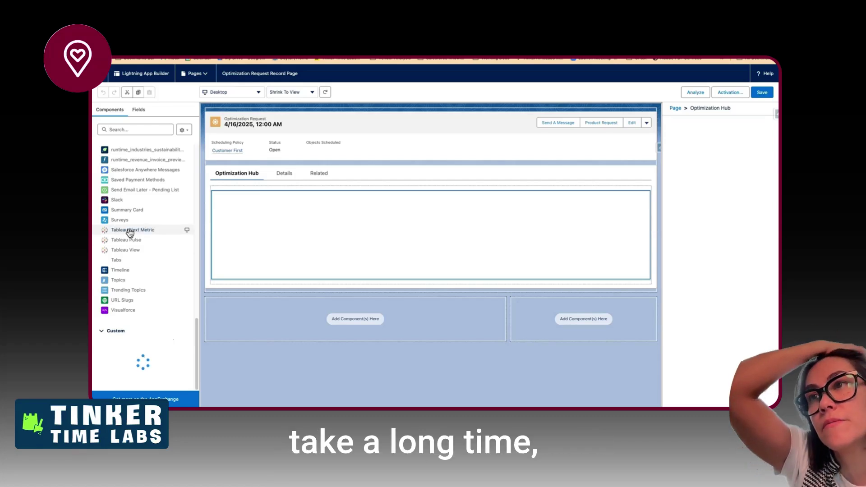
# - Try adding the Tableau Next Metric component to the page, then open slide 3, the Optimization Hub overview
pyautogui.moveTo(129, 232); pyautogui.dragTo(277, 204)
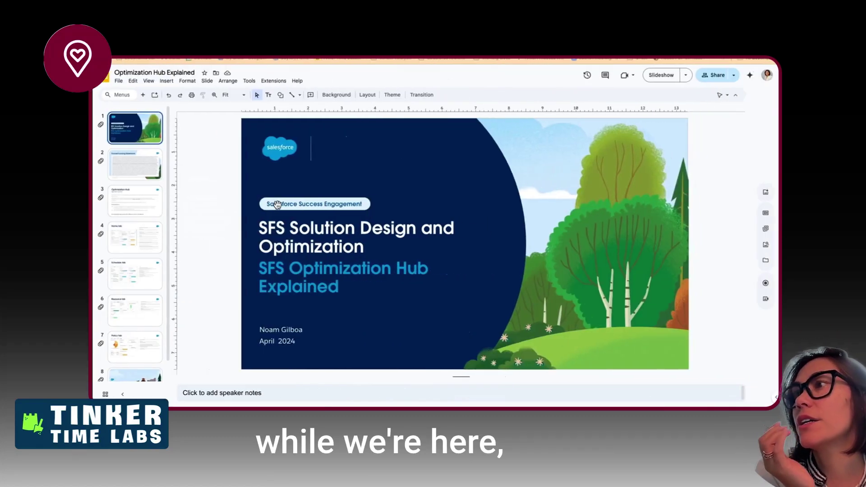
pyautogui.click(134, 201)
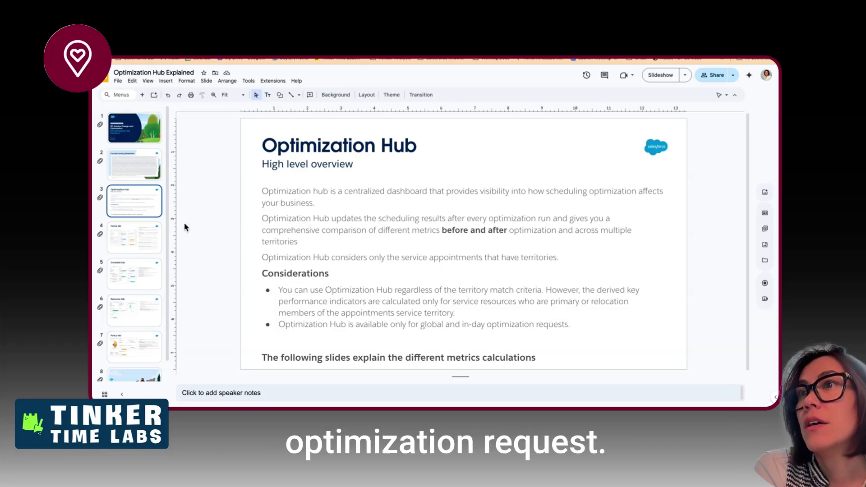
# - Page through the Home, Schedule and Resource slides to the Policy tab slide
pyautogui.press('Down')
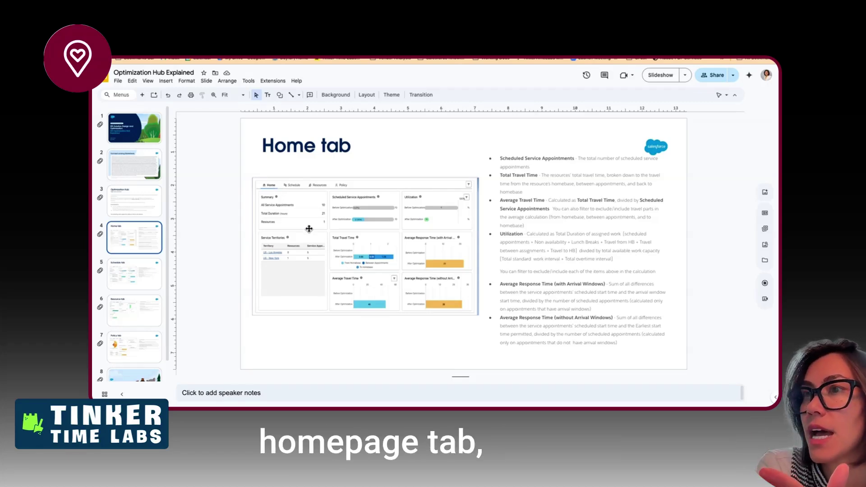
pyautogui.click(125, 272)
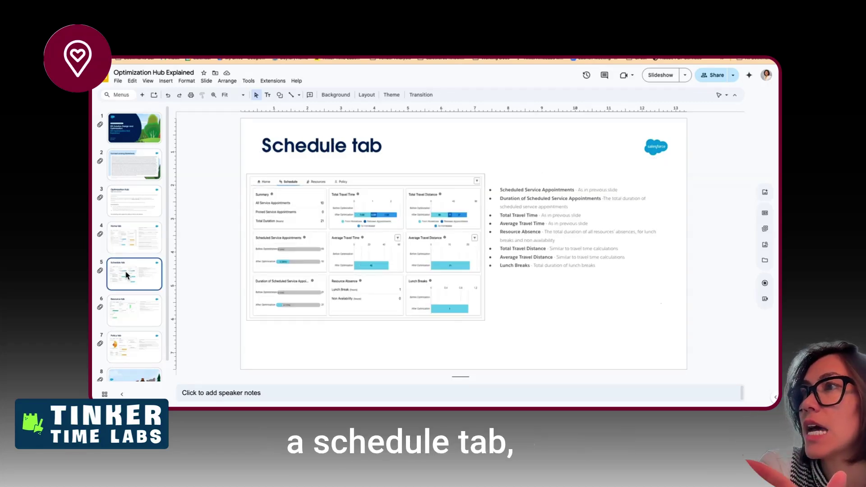
pyautogui.click(122, 318)
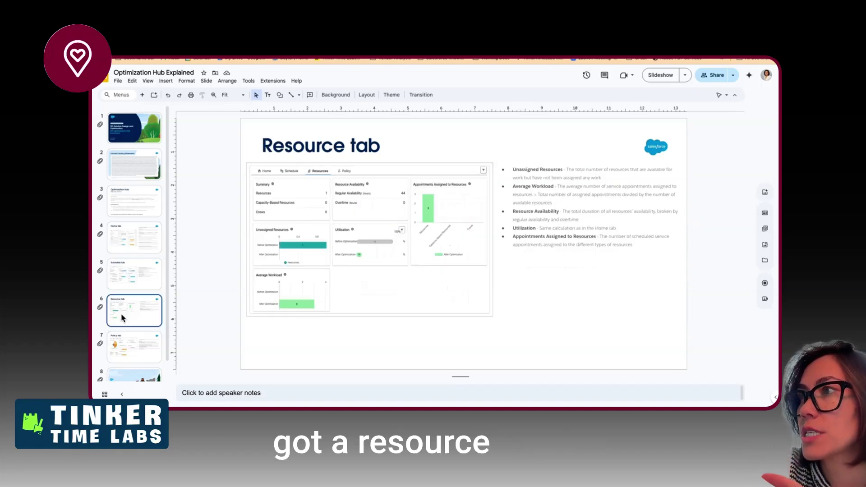
pyautogui.click(114, 347)
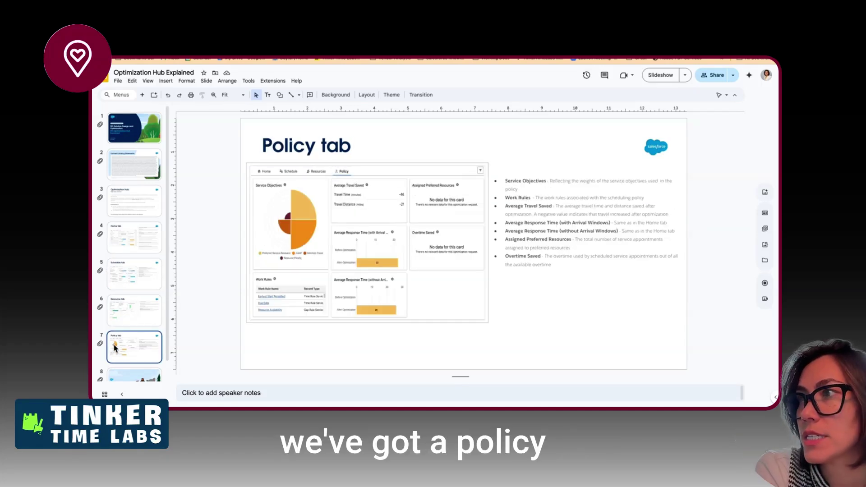
# - Widen and lower the Policy tab screenshot and narrow its bullet text box
pyautogui.click(366, 253)
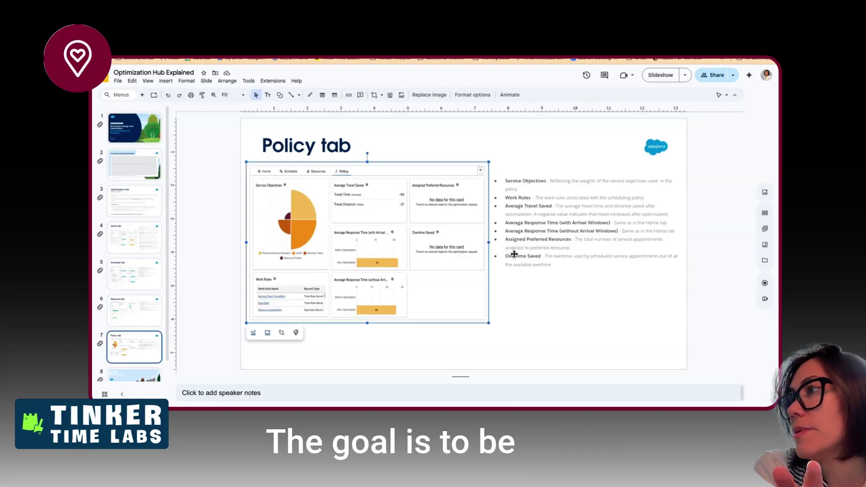
pyautogui.moveTo(501, 243); pyautogui.dragTo(501, 245)
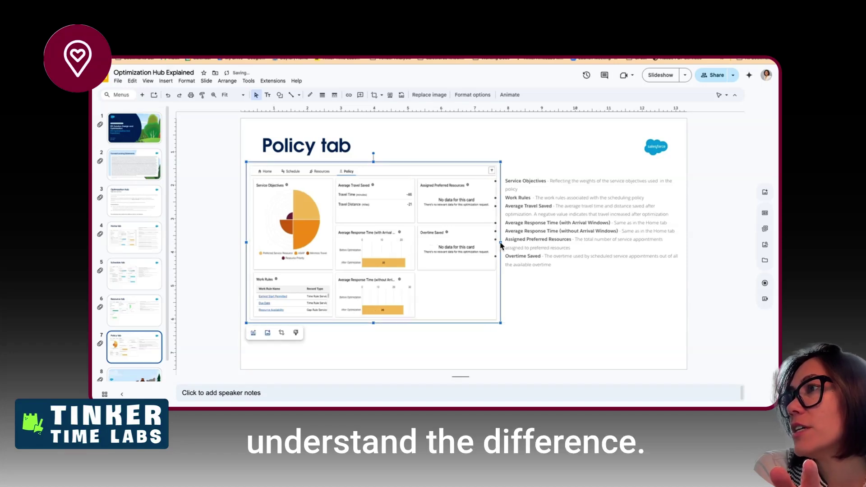
pyautogui.click(522, 244)
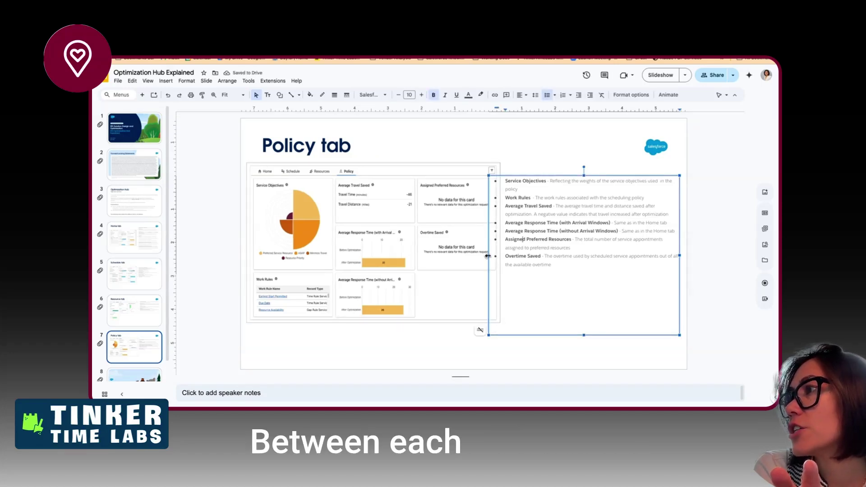
pyautogui.moveTo(510, 255)
pyautogui.mouseDown()
pyautogui.moveTo(524, 255)
pyautogui.moveTo(519, 242)
pyautogui.mouseUp()
pyautogui.click(502, 243)
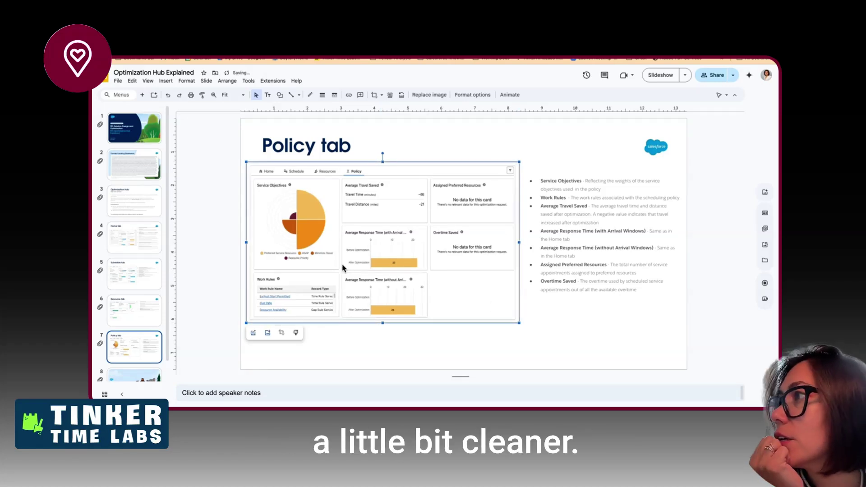
pyautogui.moveTo(344, 267); pyautogui.dragTo(345, 280)
pyautogui.click(576, 256)
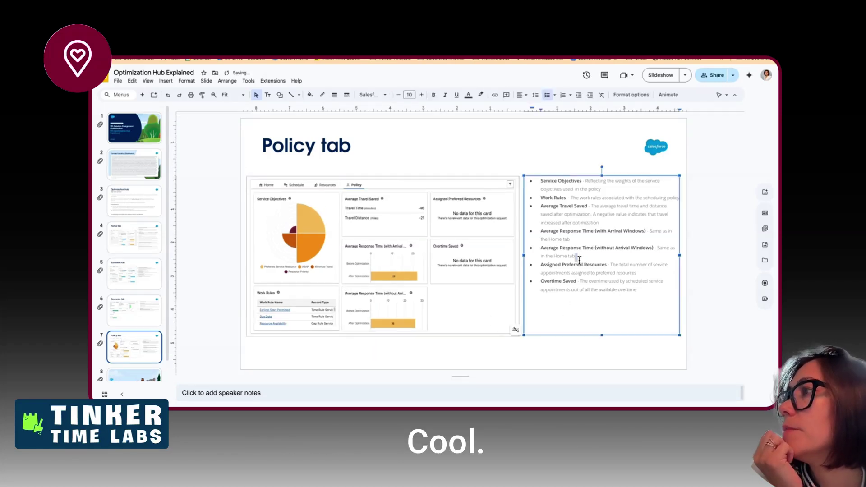
# - Step back through the Resource, Schedule and Home slides to the Optimization Hub overview slide
pyautogui.click(129, 309)
pyautogui.click(134, 275)
pyautogui.click(134, 243)
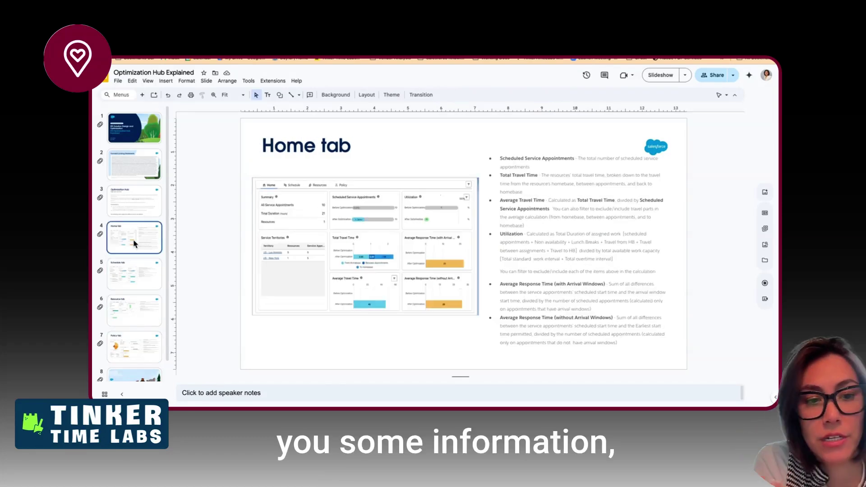
pyautogui.click(153, 210)
pyautogui.scroll(-1, 132, 270)
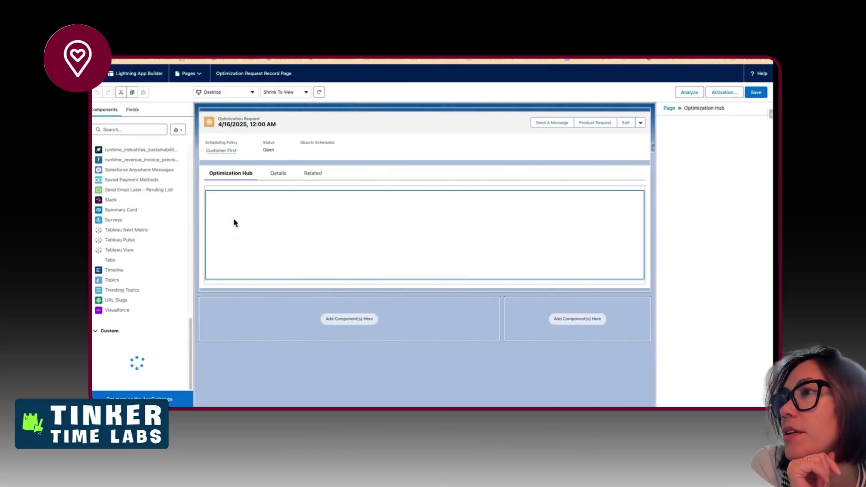
# - Search components for 'opti', then preview the Details, Related and Optimization Hub tabs
pyautogui.click(119, 128)
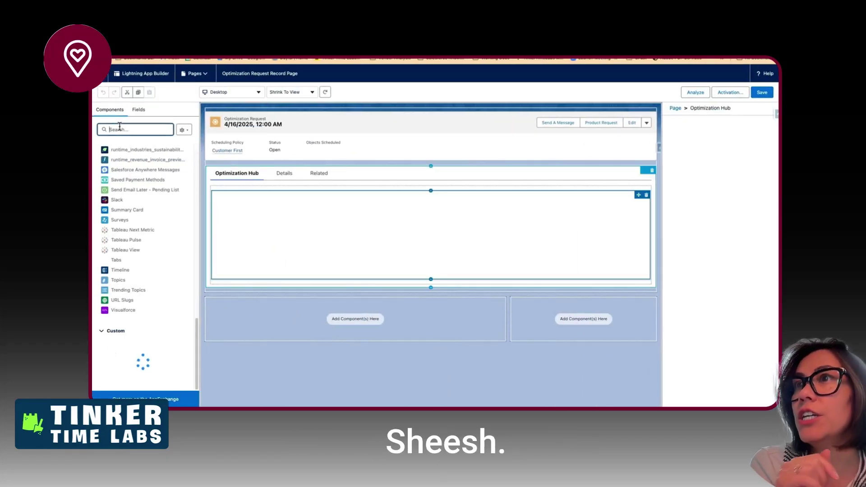
pyautogui.write('opti')
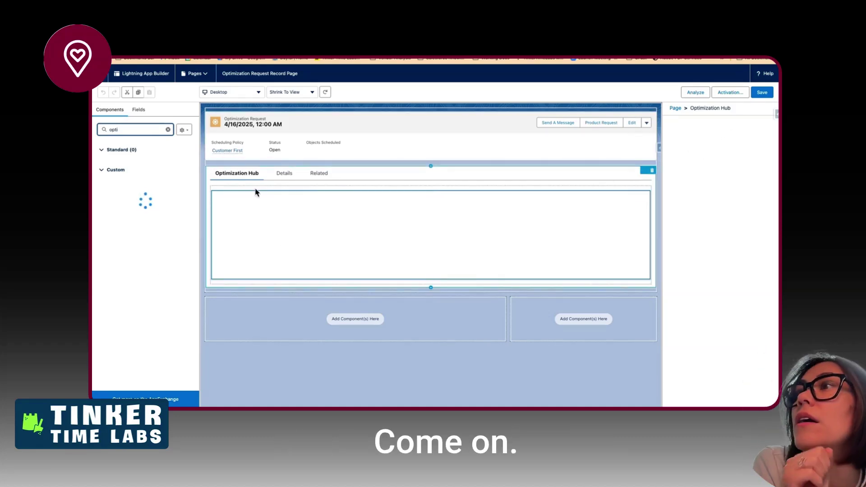
pyautogui.click(284, 175)
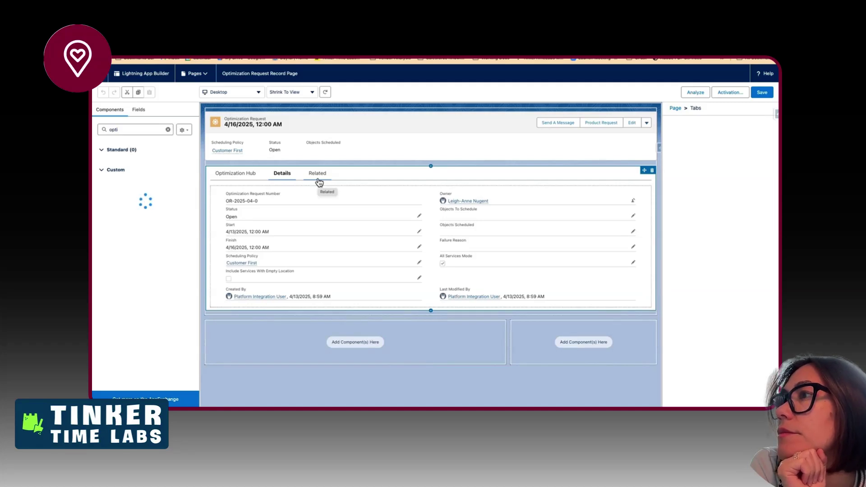
pyautogui.click(318, 182)
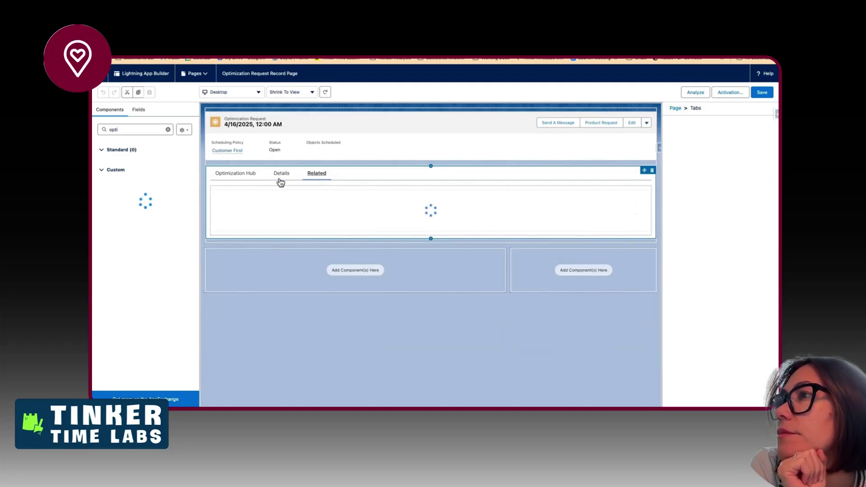
pyautogui.click(221, 178)
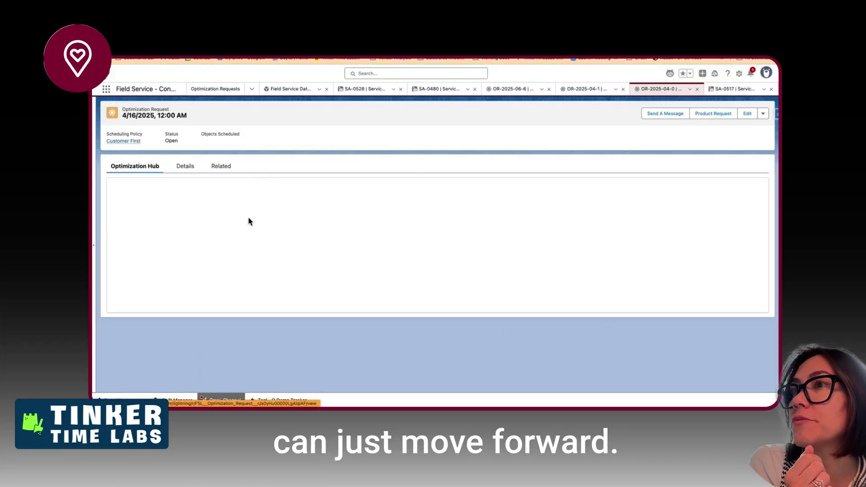
# - Reload the 4/16/2025 Optimization Request record and check its Details, Related and empty Optimization Hub tabs
pyautogui.press('super+r')
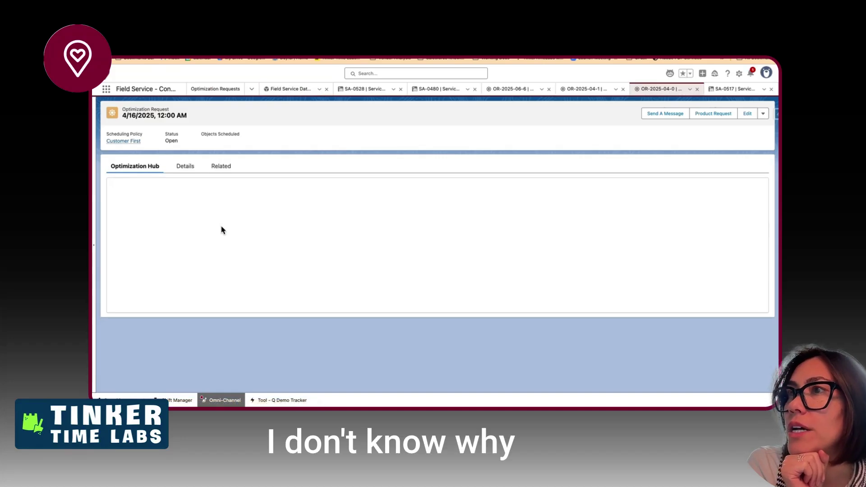
pyautogui.click(183, 166)
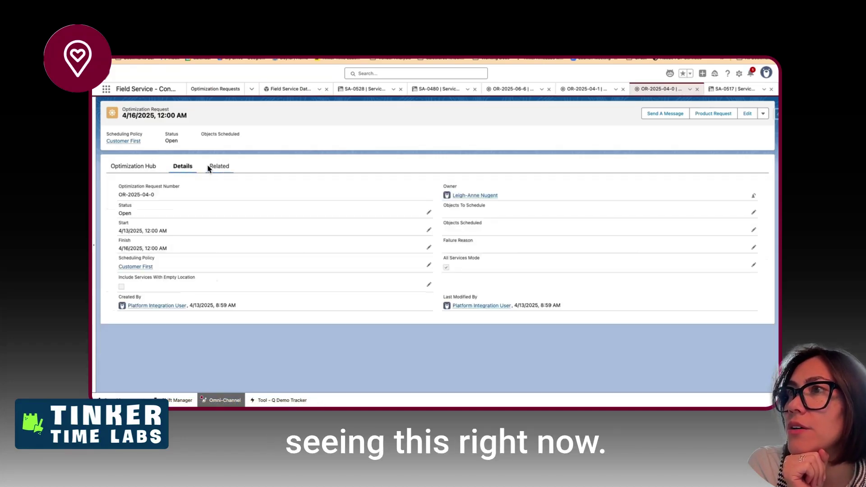
pyautogui.click(211, 168)
pyautogui.click(143, 168)
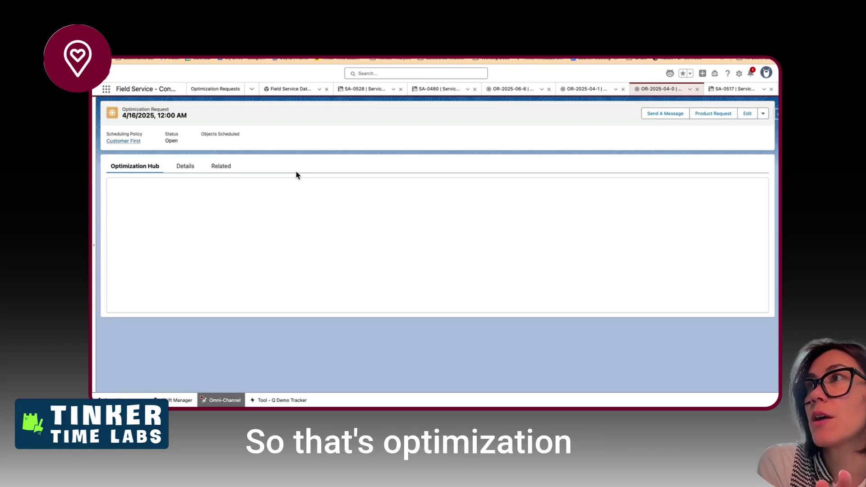
pyautogui.hotkey('ctrl', 'Left')
pyautogui.scroll(-3, 297, 251)
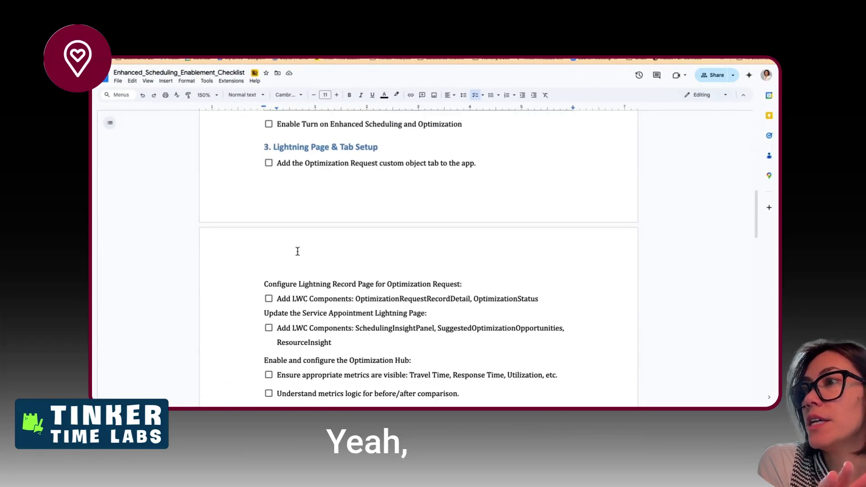
pyautogui.click(271, 230)
pyautogui.moveTo(271, 231); pyautogui.dragTo(359, 244)
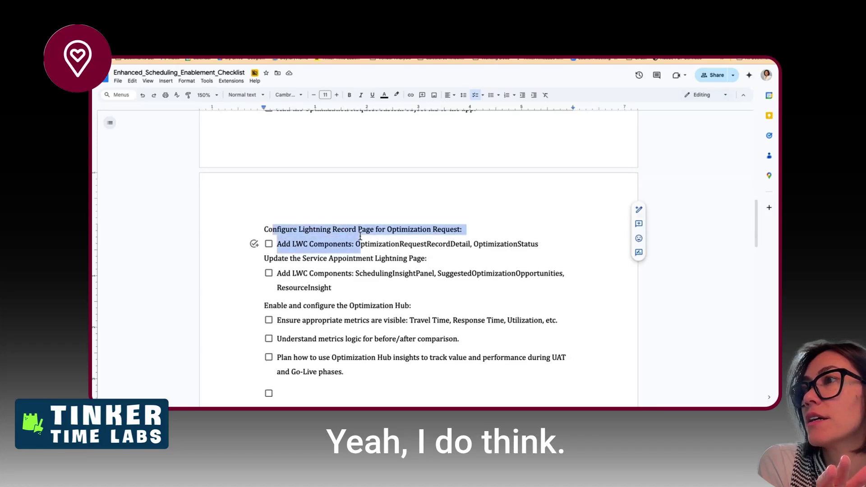
pyautogui.scroll(3, 359, 239)
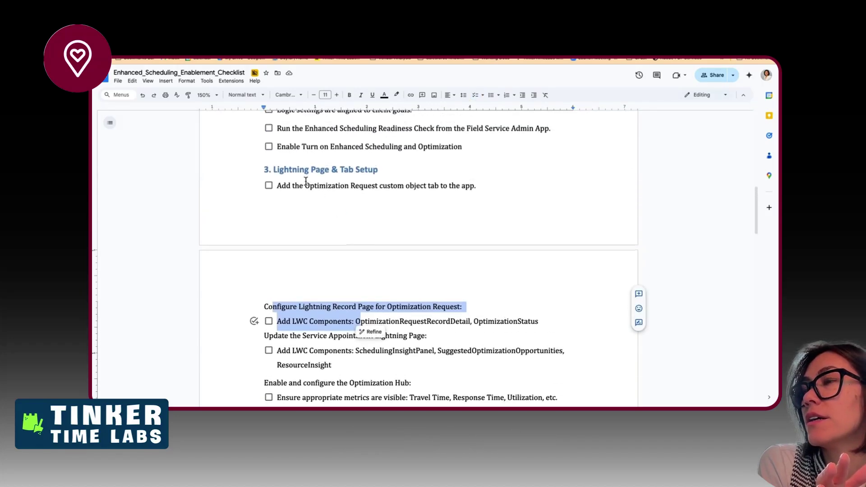
pyautogui.moveTo(305, 185); pyautogui.dragTo(379, 186)
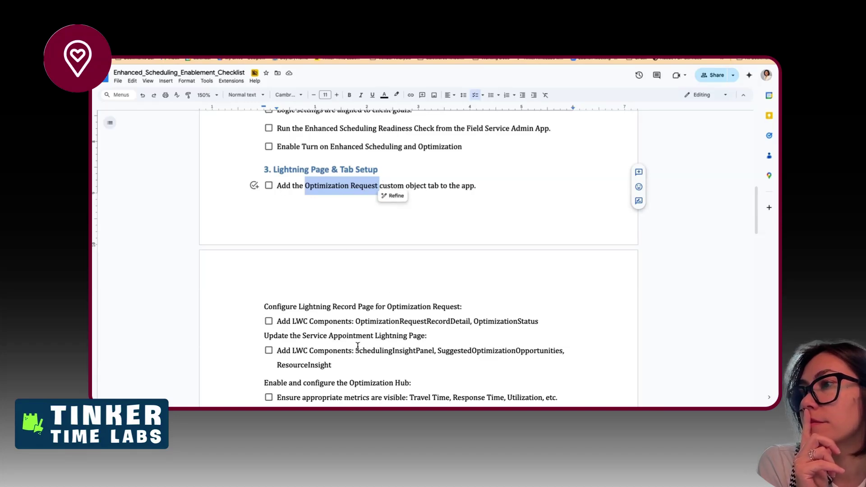
pyautogui.scroll(-3, 358, 346)
pyautogui.click(338, 305)
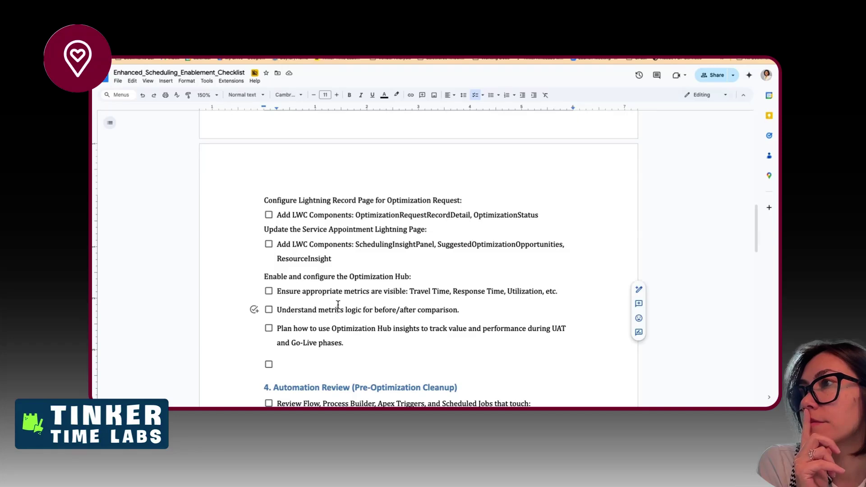
pyautogui.scroll(3, 334, 293)
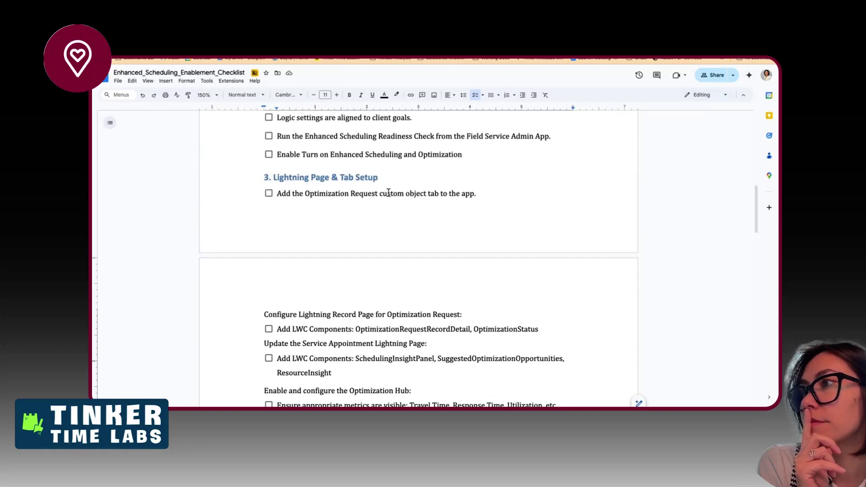
pyautogui.click(277, 191)
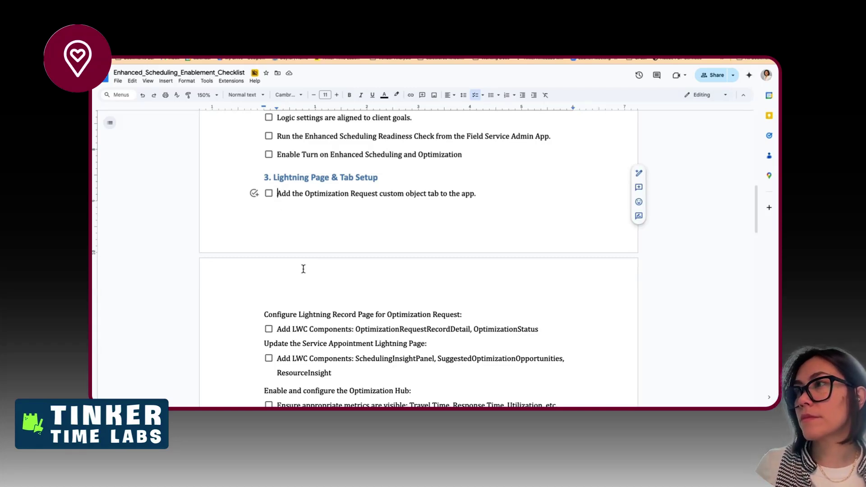
# - Reword the checklist item to start with 'Create' and add 'and add it to the', fixing typos
pyautogui.doubleClick(283, 193)
pyautogui.write('Create')
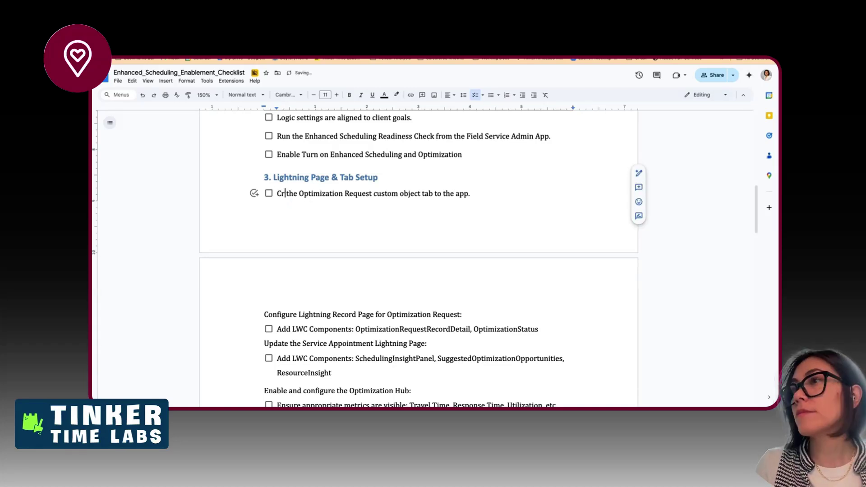
pyautogui.press('BackSpace')
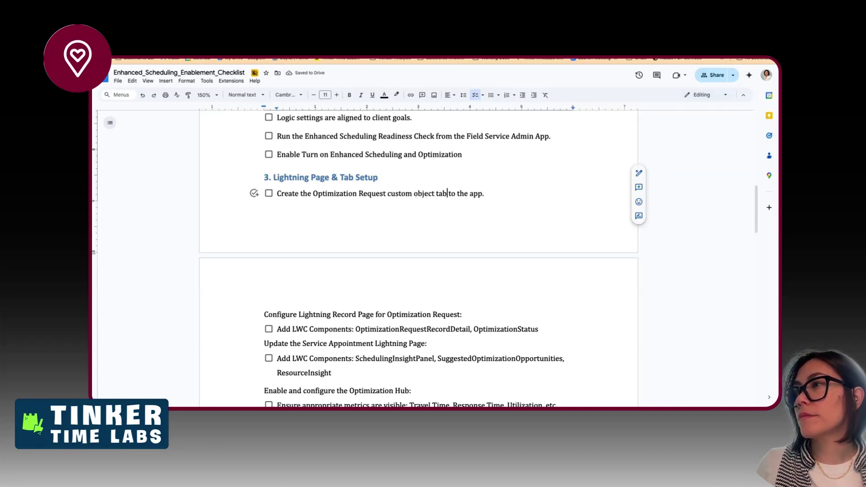
pyautogui.write('and Add')
pyautogui.hotkey('shift', 'alt', 'Left')
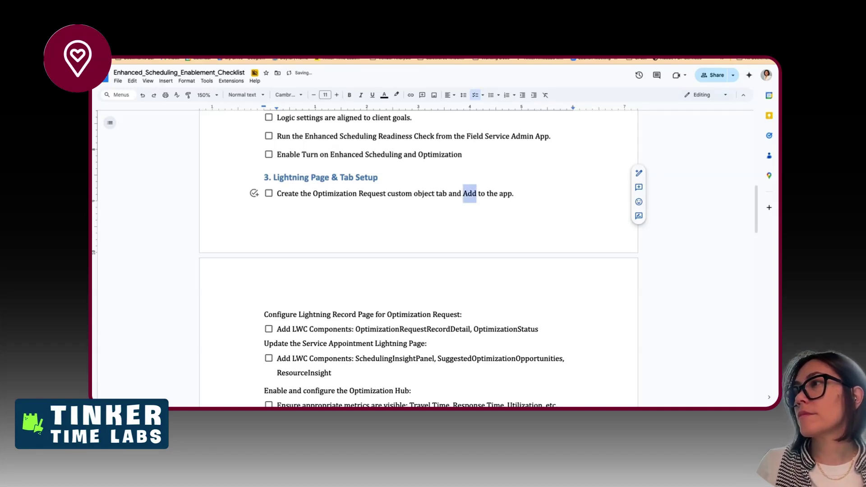
pyautogui.write('add it tot ht')
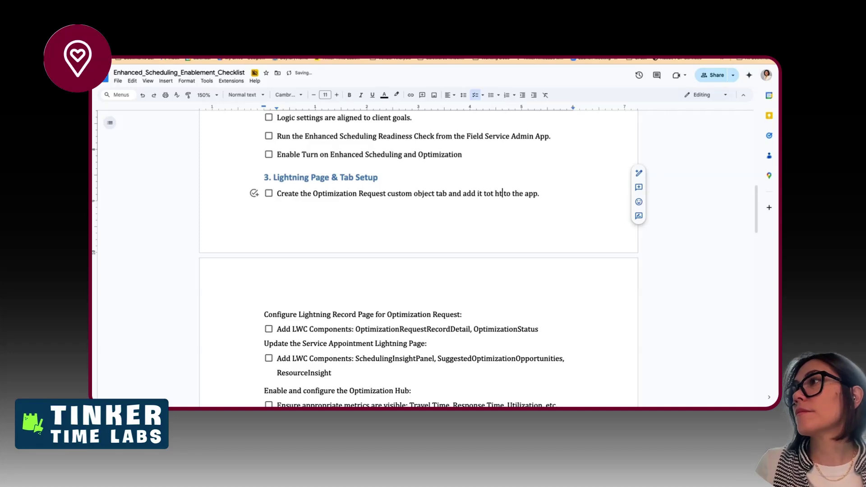
pyautogui.hotkey('shift', 'alt', 'Left')
pyautogui.hotkey('shift', 'alt', 'Left')
pyautogui.write('to')
pyautogui.hotkey('alt', 'Left')
pyautogui.press('BackSpace')
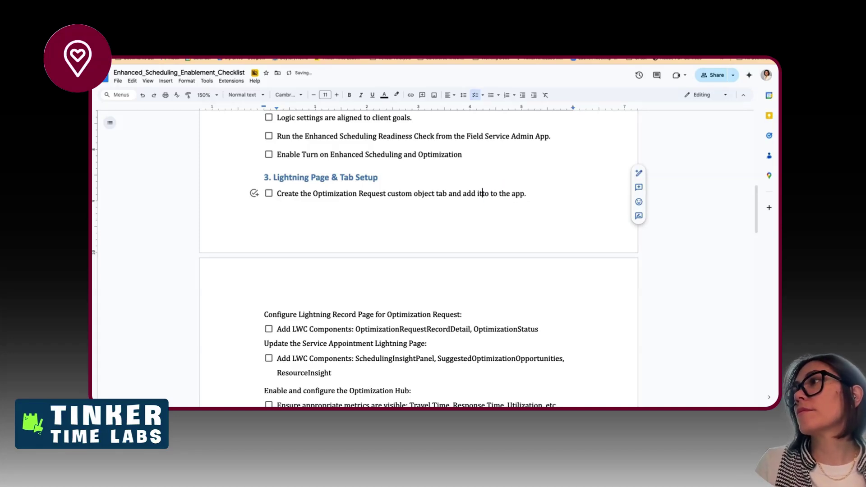
pyautogui.press('Delete')
pyautogui.press('Delete')
pyautogui.press('Delete')
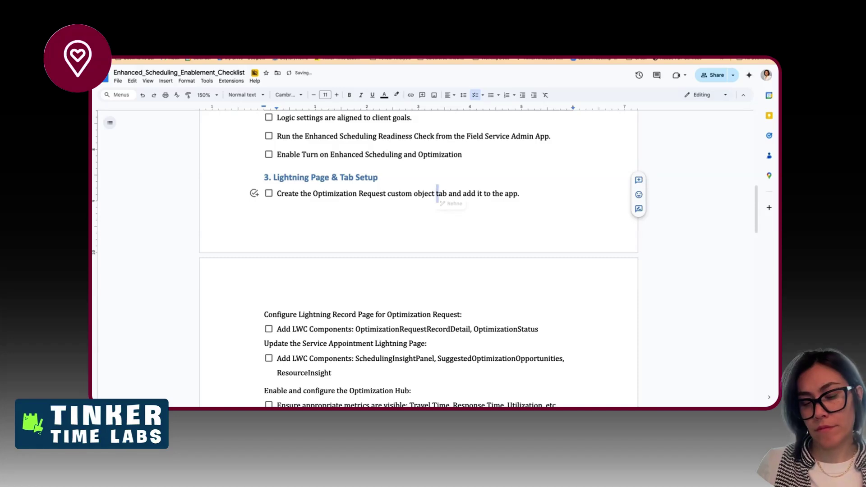
# - Capitalize 'Tab' and 'App' so the item ends 'App(s)', then select the LWC component list
pyautogui.press('Delete')
pyautogui.write('T')
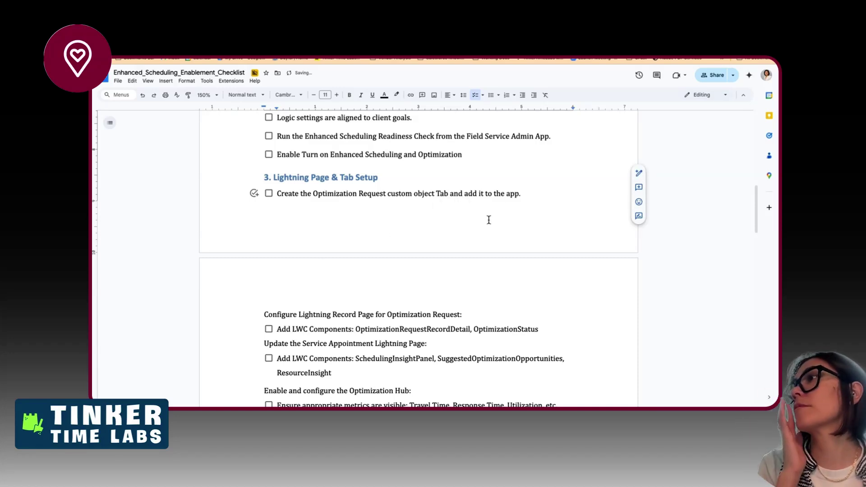
pyautogui.click(510, 194)
pyautogui.write('=A')
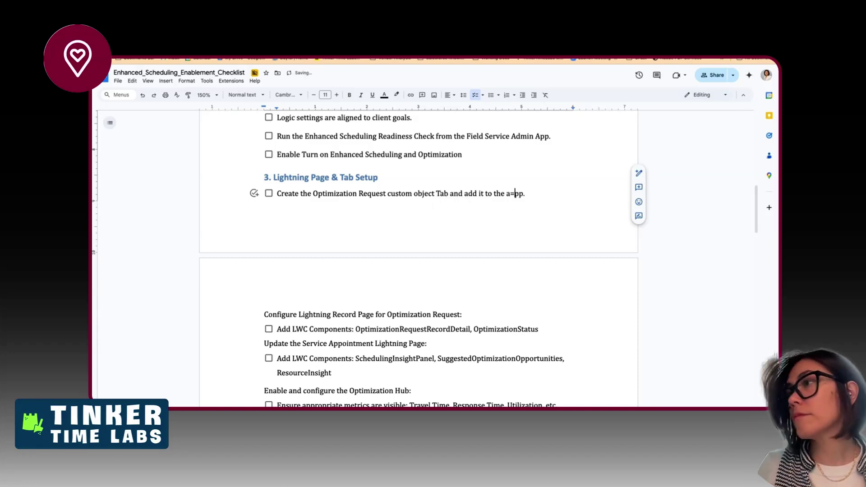
pyautogui.press('BackSpace')
pyautogui.press('BackSpace')
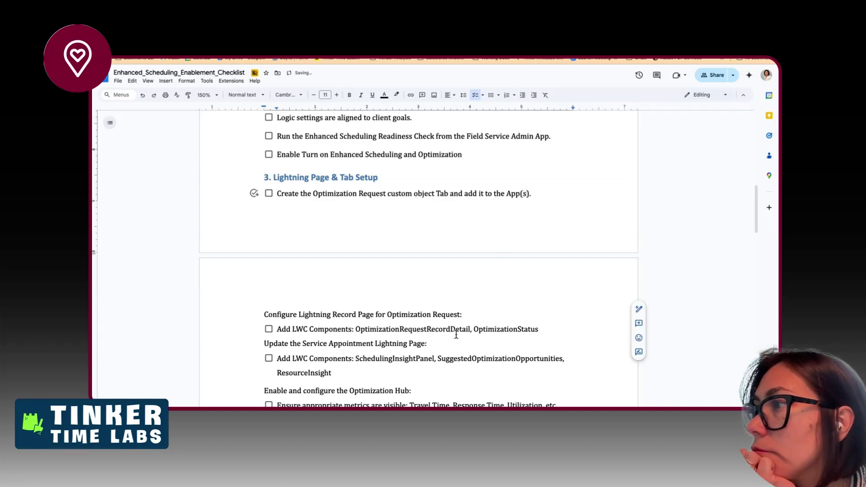
pyautogui.scroll(-3, 344, 220)
pyautogui.moveTo(367, 189); pyautogui.dragTo(373, 205)
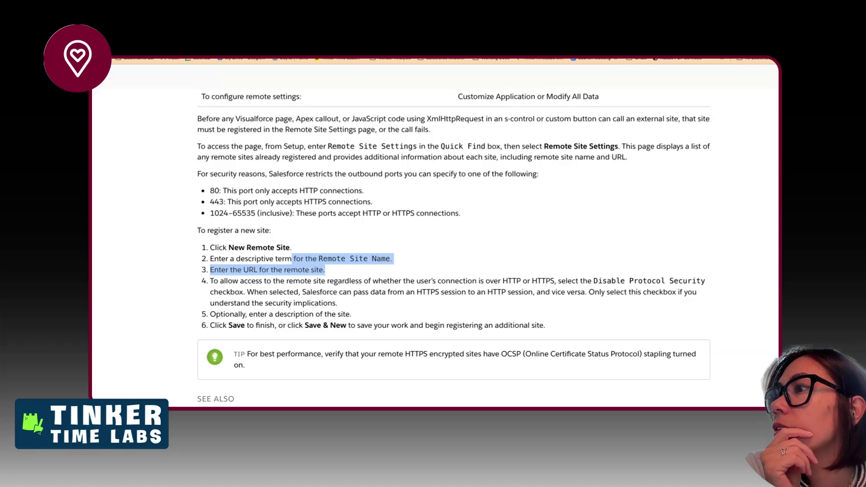
# - Switch to the Enhanced Scheduling help article and scroll down to setup steps 7–12
pyautogui.scroll(-2, 377, 119)
pyautogui.scroll(6, 376, 120)
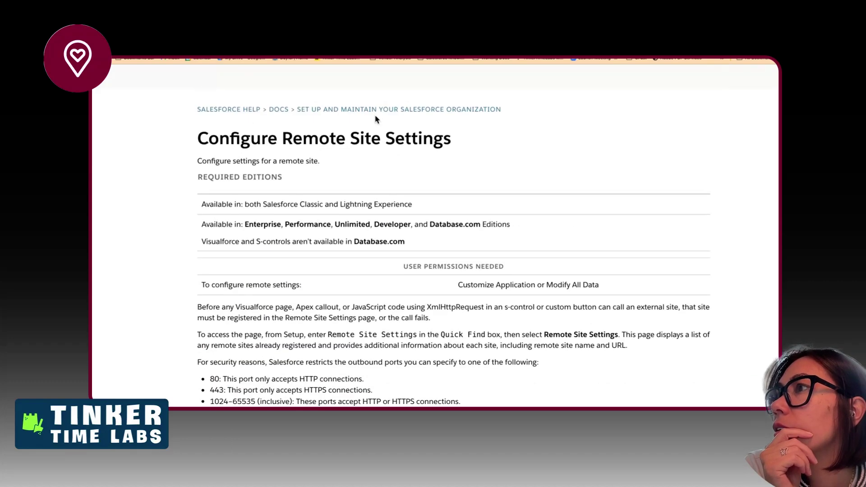
pyautogui.click(348, 23)
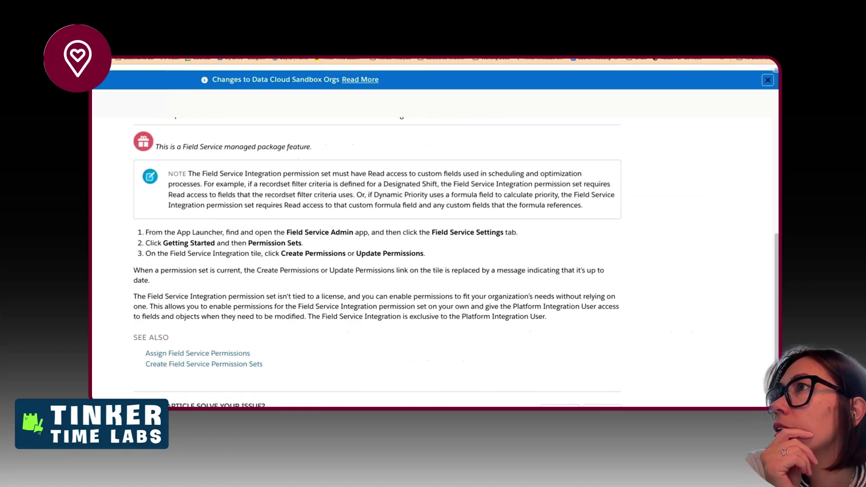
pyautogui.click(323, 22)
pyautogui.scroll(-1, 388, 283)
pyautogui.scroll(-2, 389, 282)
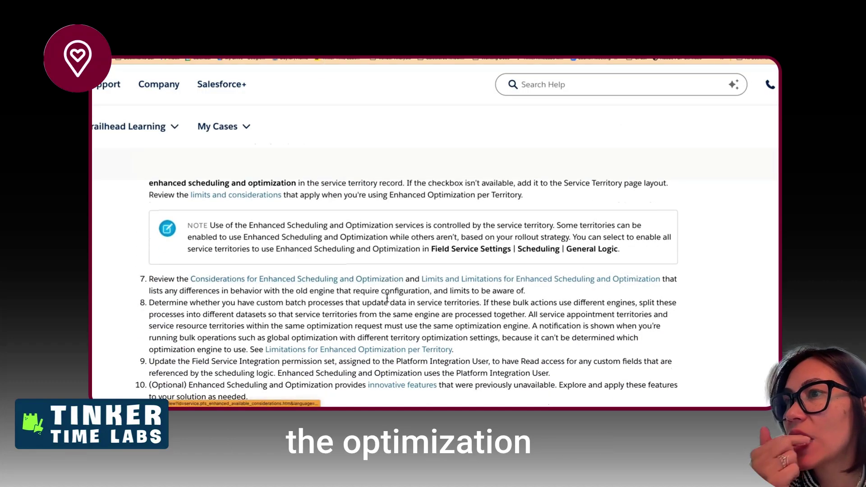
pyautogui.scroll(1, 387, 325)
pyautogui.scroll(-1, 386, 324)
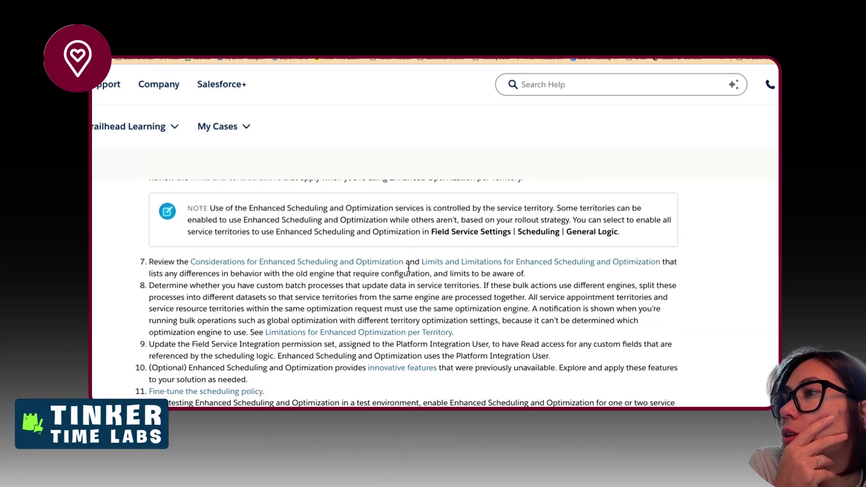
pyautogui.scroll(-1, 409, 268)
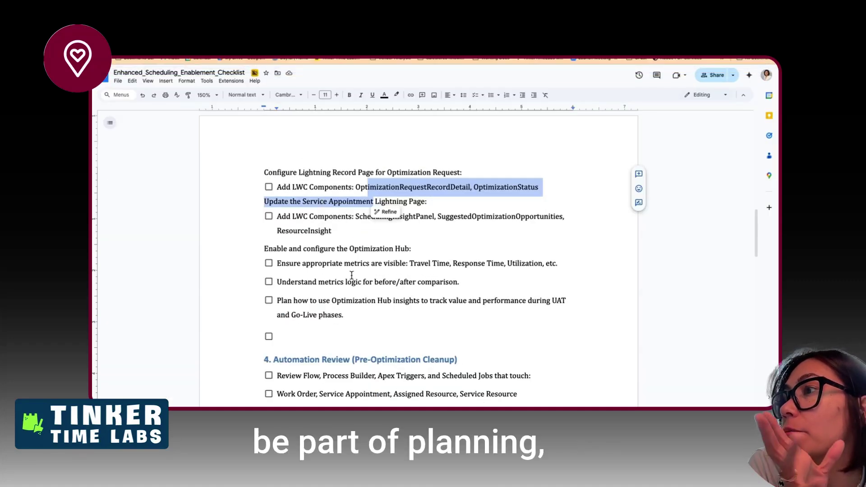
pyautogui.scroll(-1, 351, 274)
pyautogui.scroll(2, 352, 275)
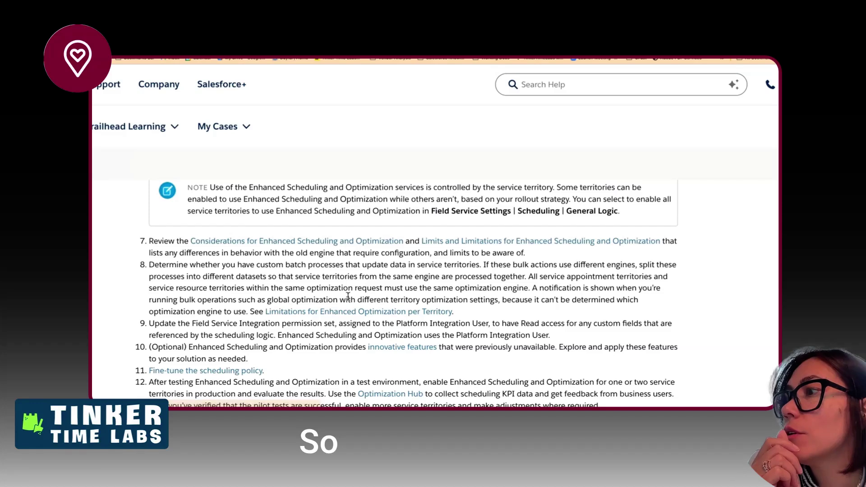
pyautogui.scroll(-2, 344, 349)
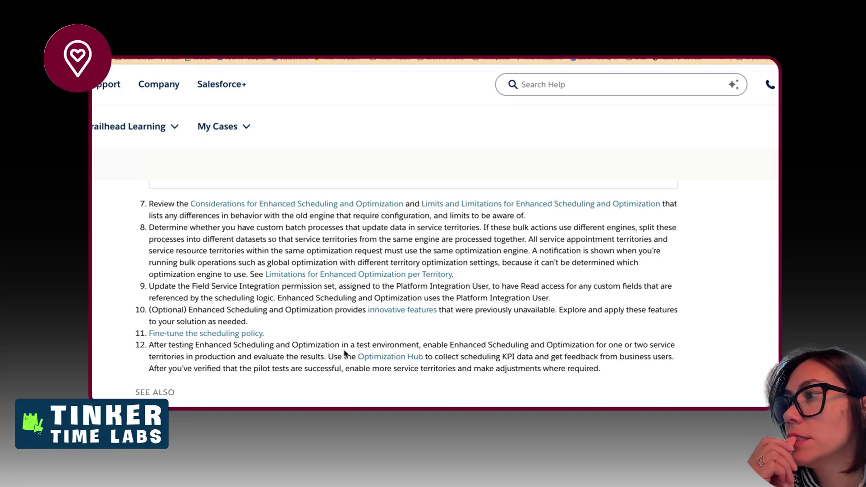
# - Open the Optimization Hub help link in a new tab and scroll to its Set Up Optimization Hub section
pyautogui.rightClick(377, 360)
pyautogui.click(399, 257)
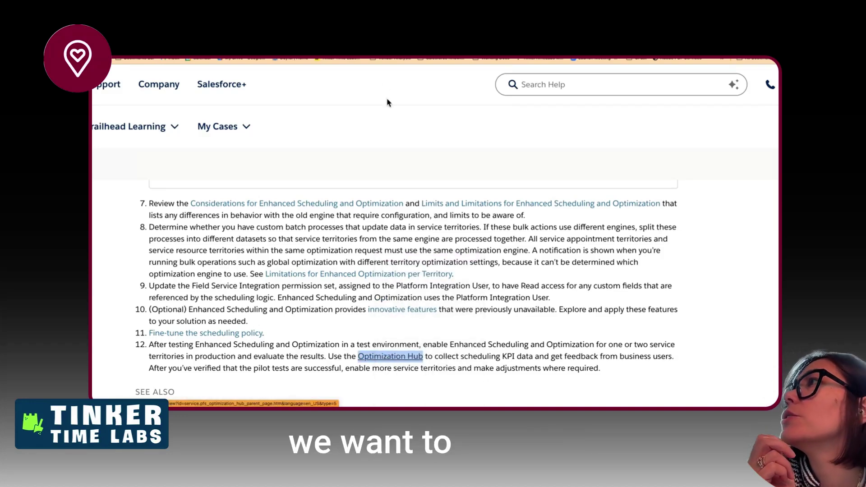
pyautogui.click(361, 22)
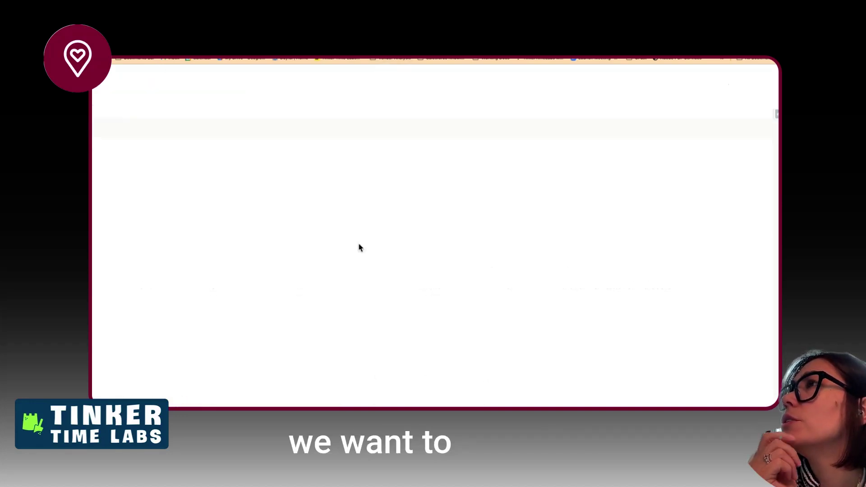
pyautogui.scroll(-1, 355, 260)
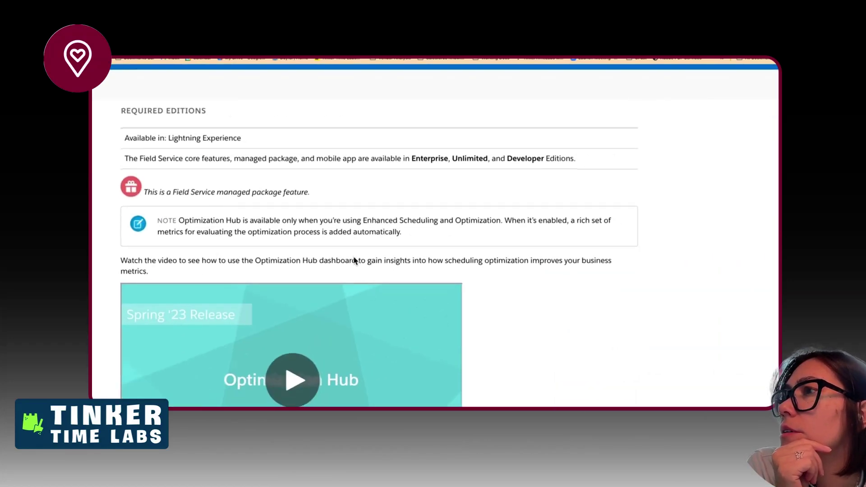
pyautogui.scroll(-5, 354, 260)
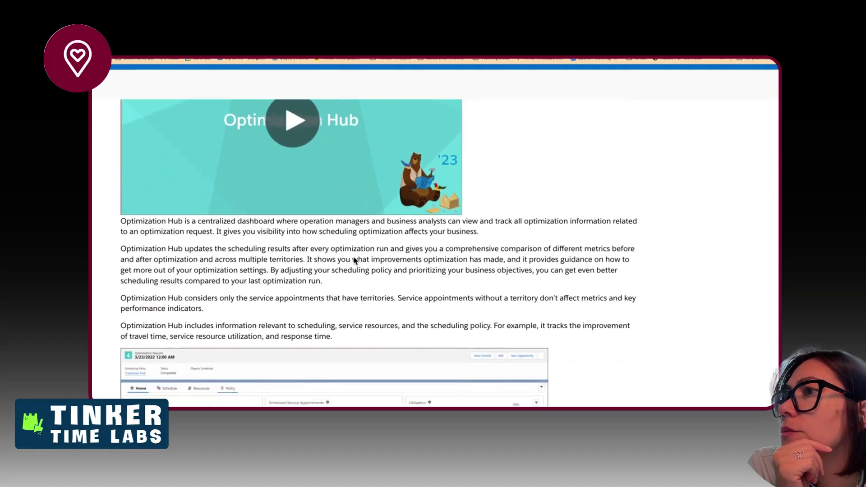
pyautogui.scroll(-2, 354, 256)
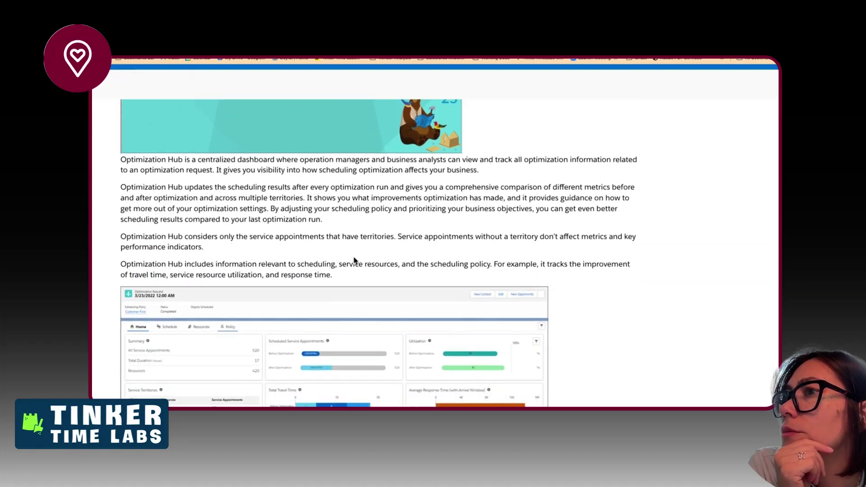
pyautogui.scroll(-1, 353, 257)
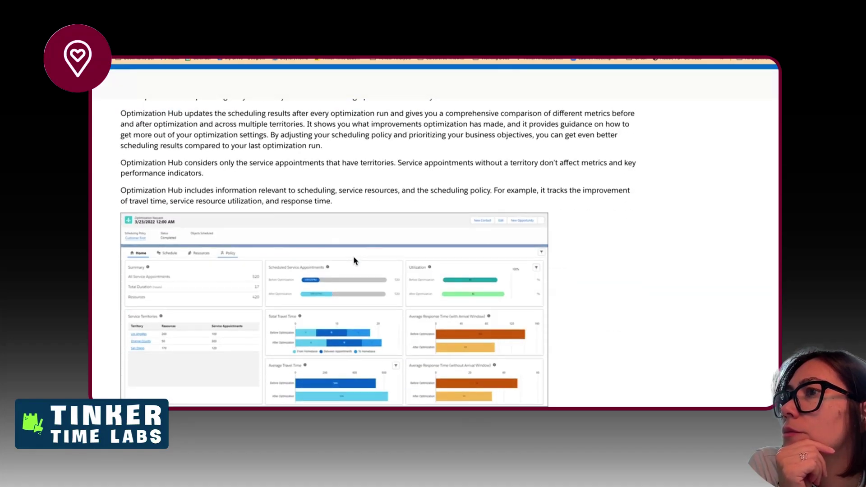
pyautogui.scroll(-2, 354, 260)
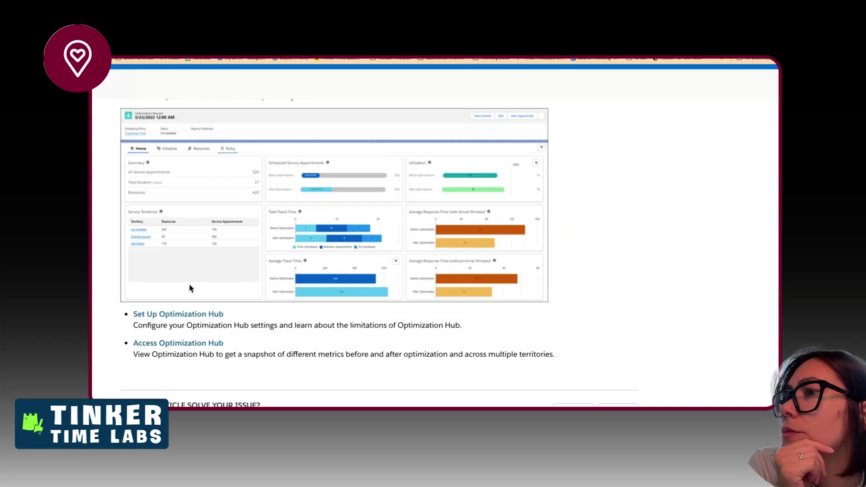
pyautogui.click(166, 315)
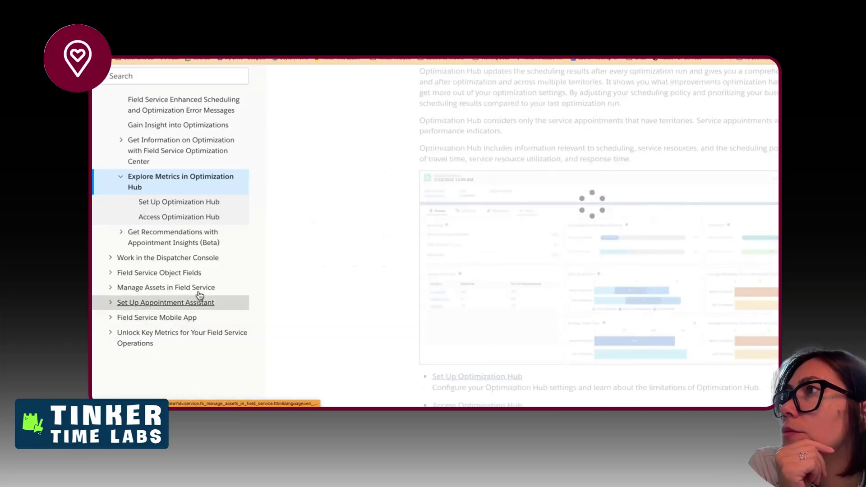
pyautogui.hscroll(-3, 308, 274)
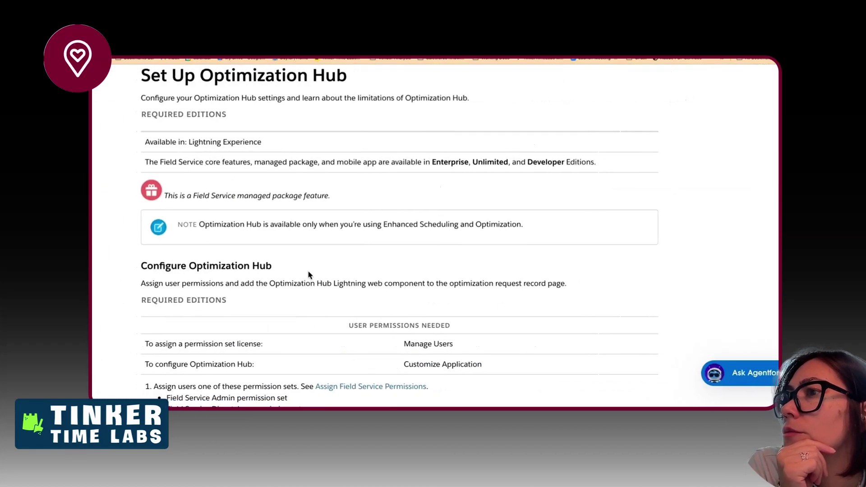
pyautogui.scroll(-3, 316, 277)
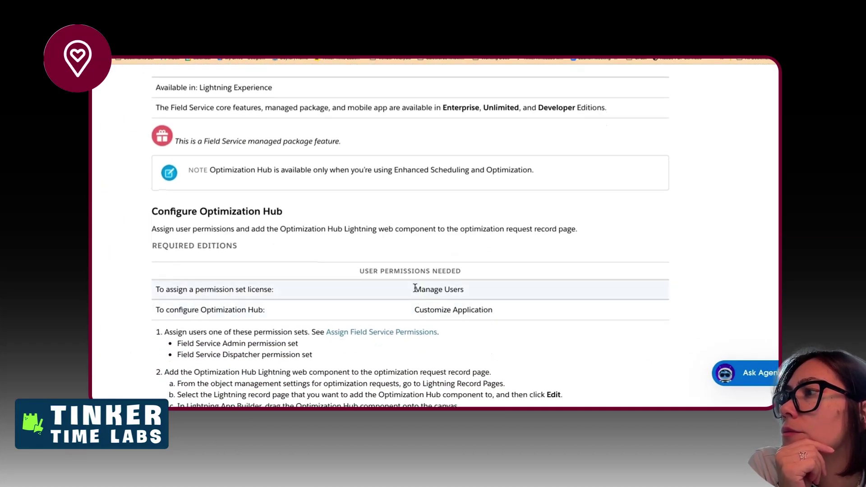
pyautogui.moveTo(414, 289); pyautogui.dragTo(508, 286)
pyautogui.scroll(-2, 447, 306)
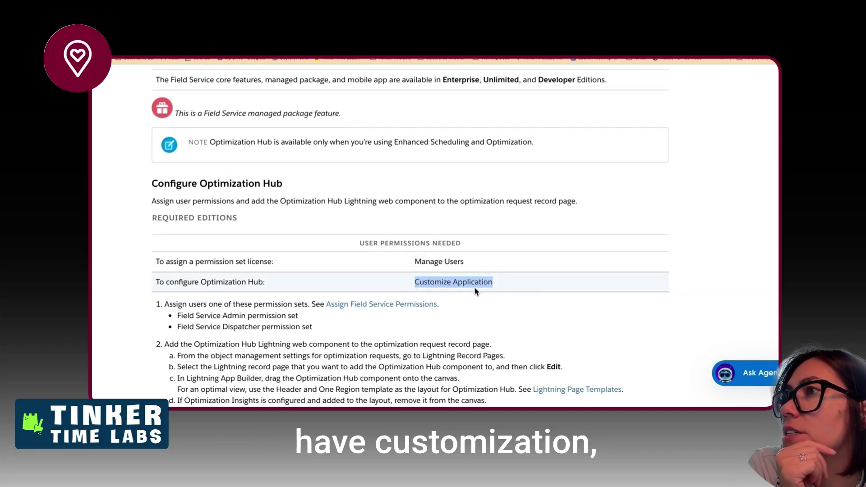
pyautogui.scroll(-1, 475, 292)
pyautogui.moveTo(314, 137); pyautogui.dragTo(465, 153)
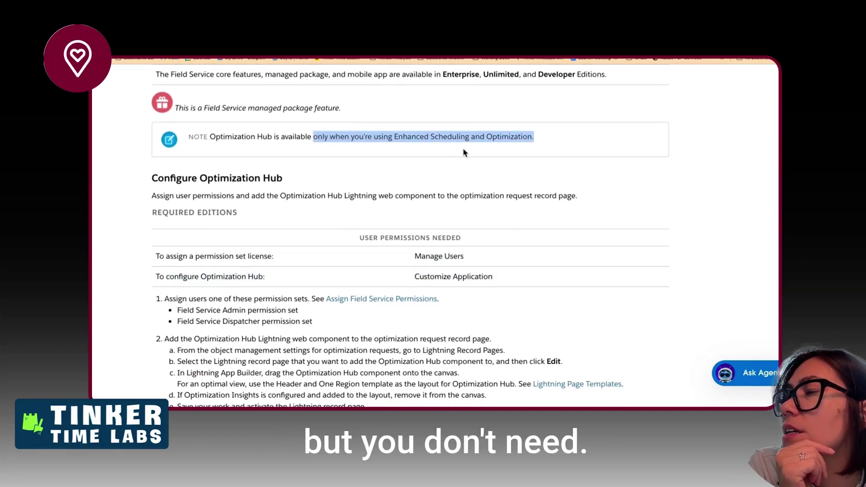
pyautogui.scroll(1, 465, 153)
pyautogui.scroll(-5, 462, 154)
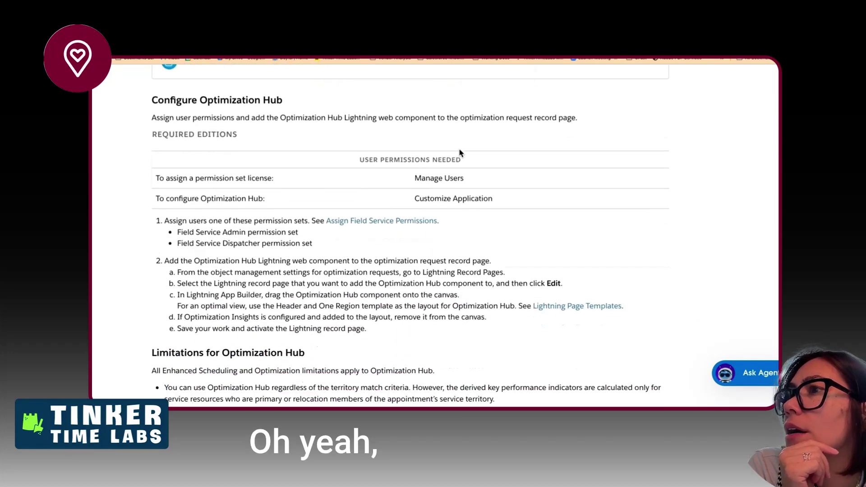
pyautogui.moveTo(196, 232); pyautogui.dragTo(301, 258)
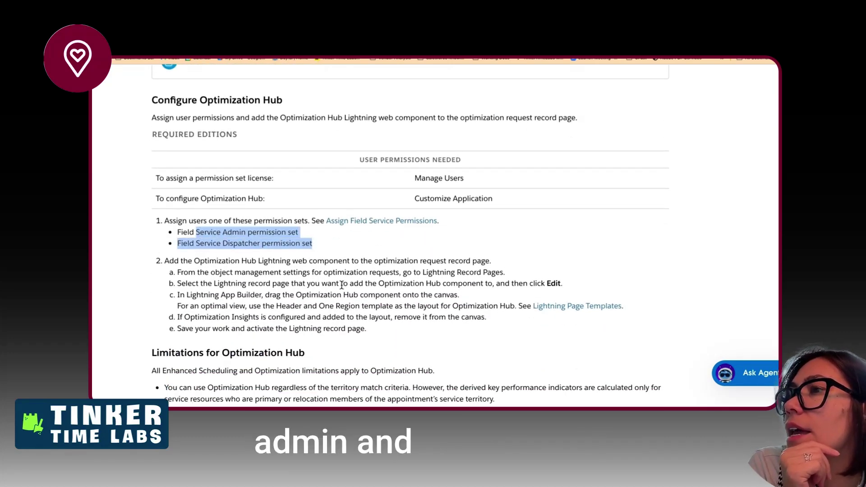
pyautogui.scroll(-1, 341, 285)
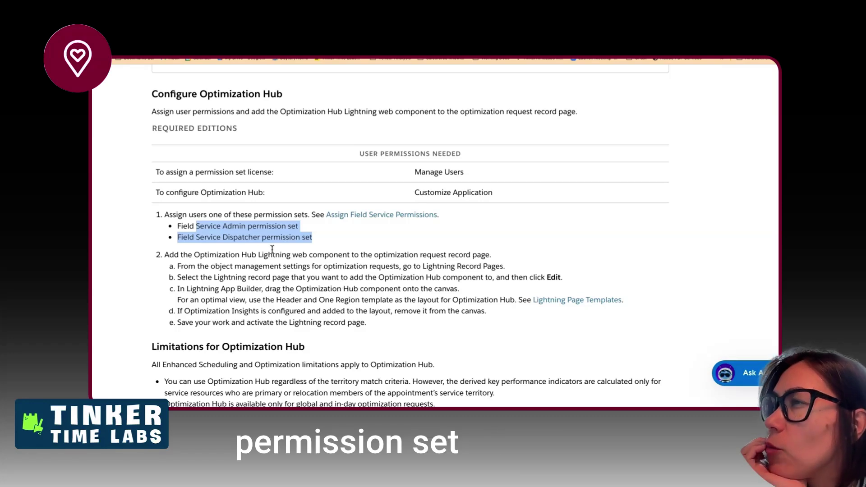
pyautogui.click(234, 214)
pyautogui.scroll(-2, 279, 309)
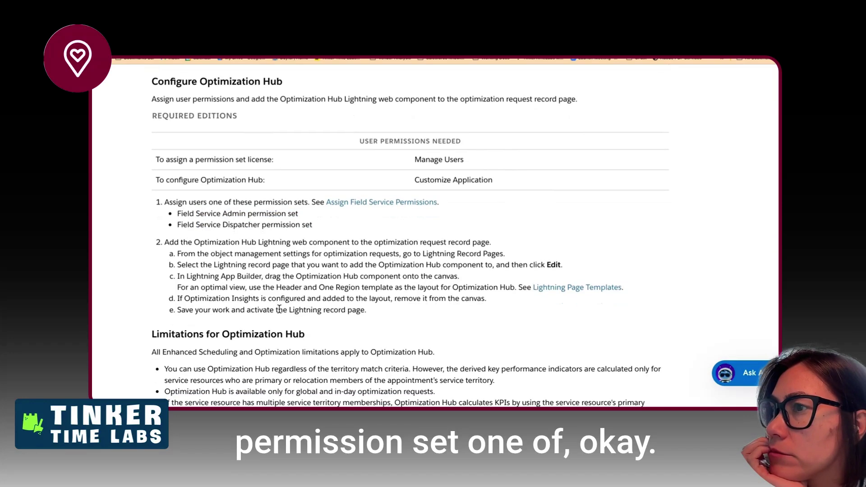
pyautogui.moveTo(212, 214); pyautogui.dragTo(257, 213)
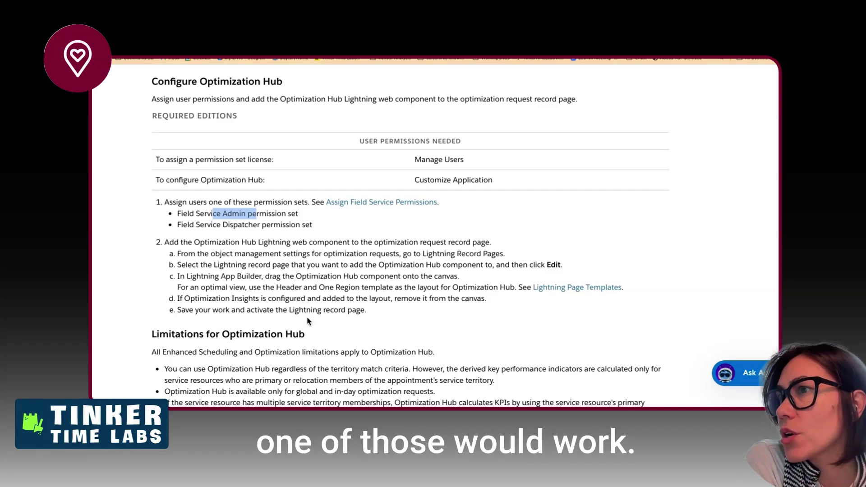
pyautogui.scroll(-1, 312, 296)
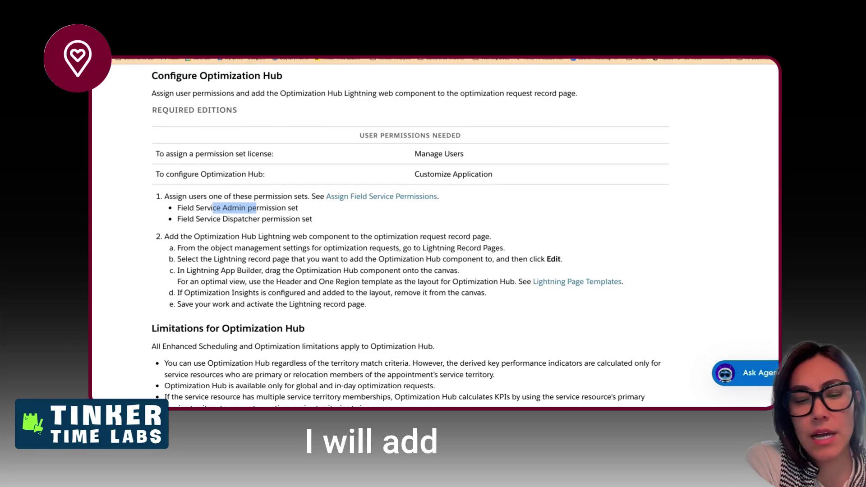
# - Paste the Optimization Hub help link after the Configure Lightning Record Page for Optimization Request heading
pyautogui.click(289, 28)
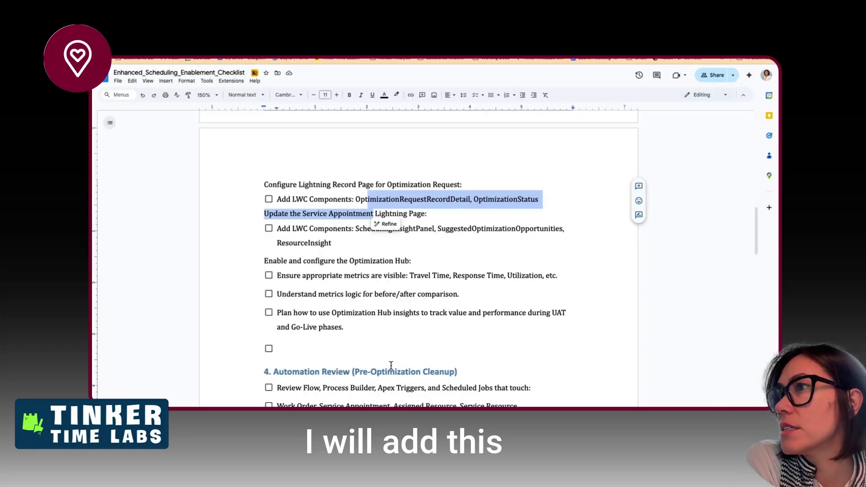
pyautogui.scroll(5, 383, 316)
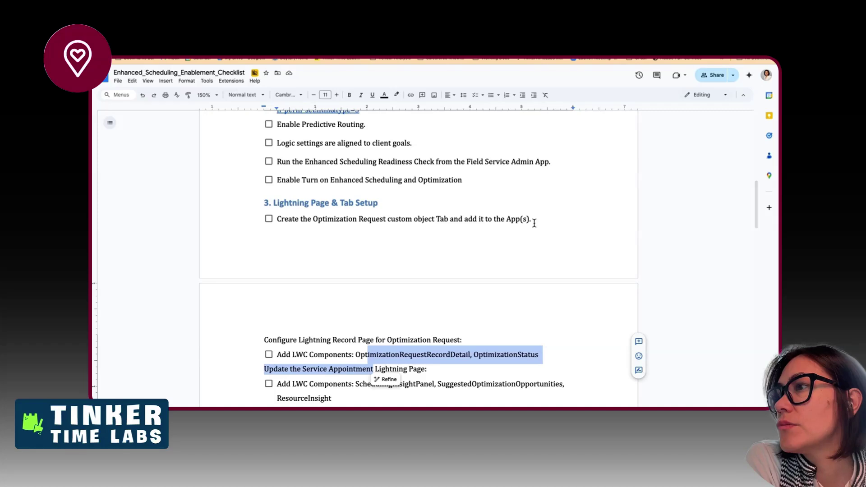
pyautogui.scroll(-1, 514, 348)
pyautogui.click(503, 306)
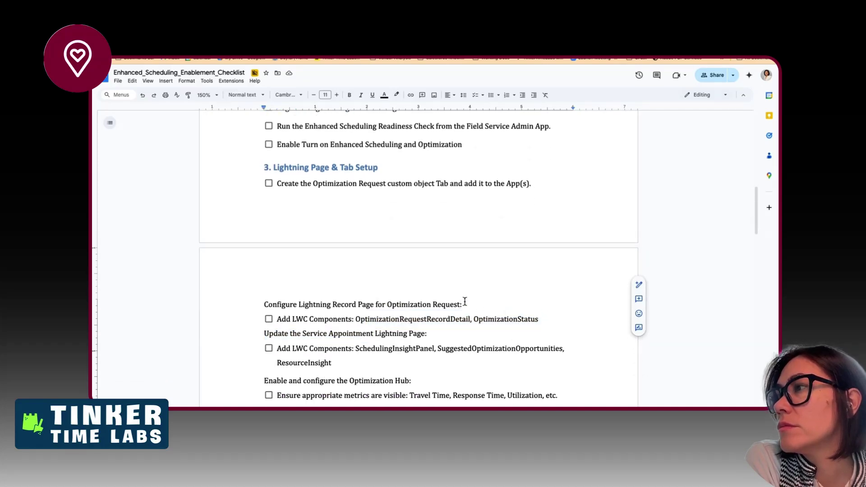
pyautogui.write('https://help.salesforce.com/s/articleView?id=service.pfs_optimization_hub_set_up.htm&type=5')
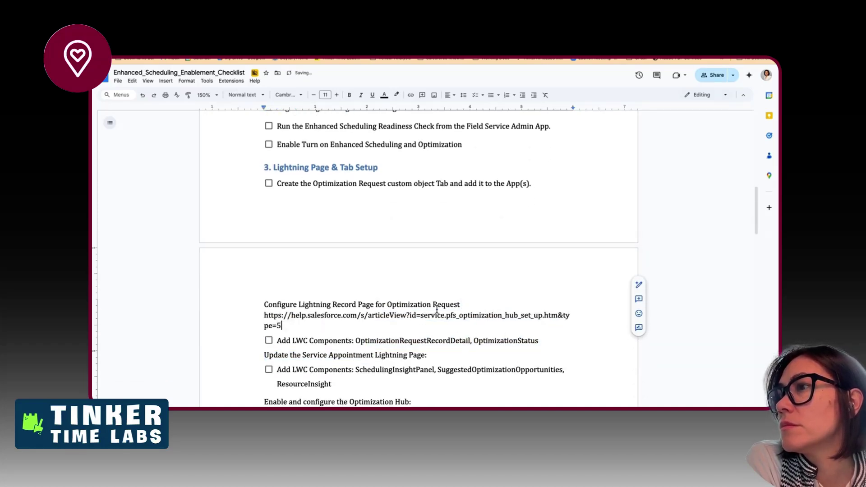
pyautogui.scroll(2, 363, 234)
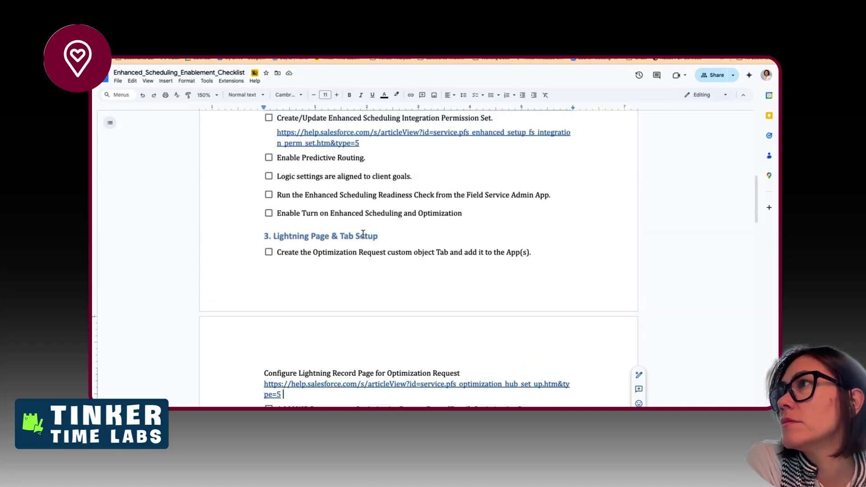
pyautogui.scroll(-1, 363, 234)
# - Reopen the Optimization Hub help article from the Salesforce help page and scroll through it
pyautogui.click(397, 32)
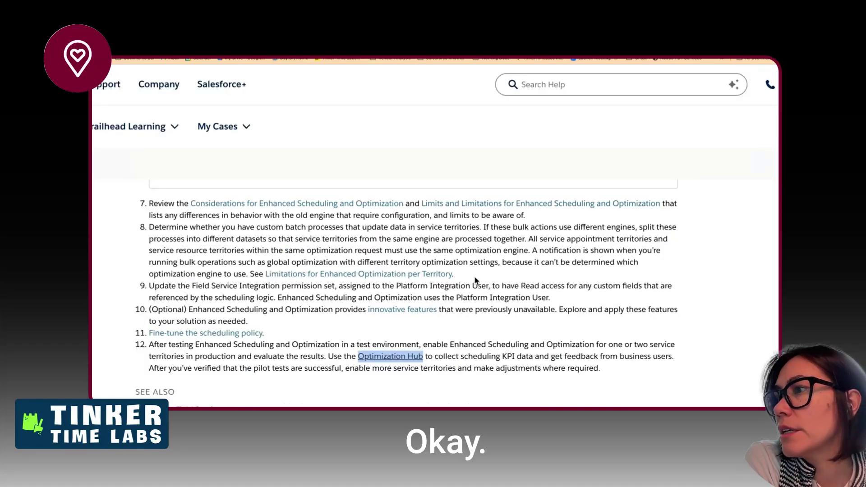
pyautogui.scroll(-1, 475, 280)
pyautogui.click(390, 318)
pyautogui.scroll(-4, 418, 267)
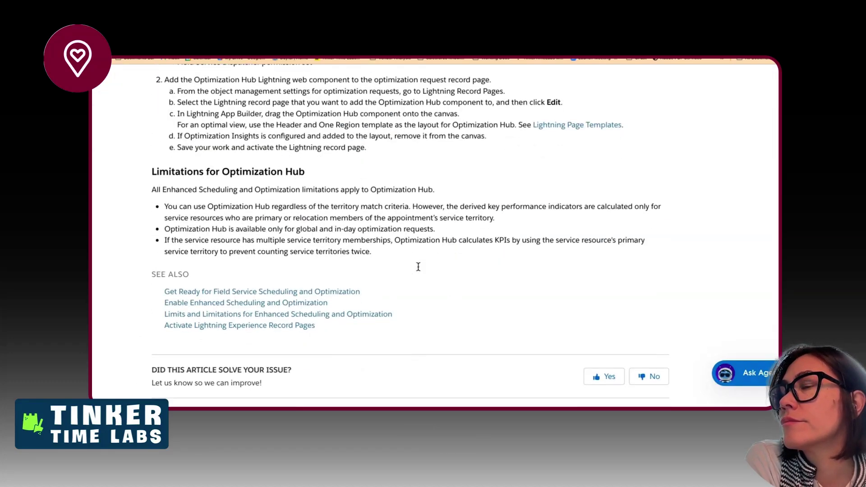
pyautogui.scroll(2, 418, 267)
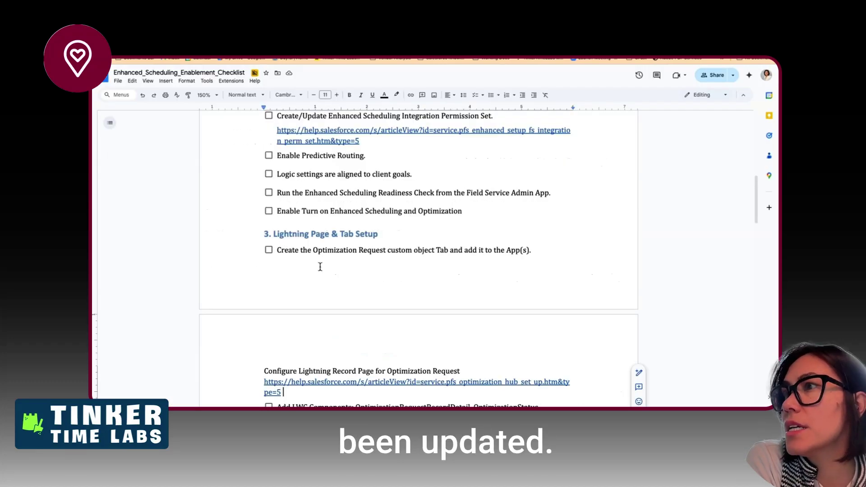
pyautogui.scroll(-3, 329, 329)
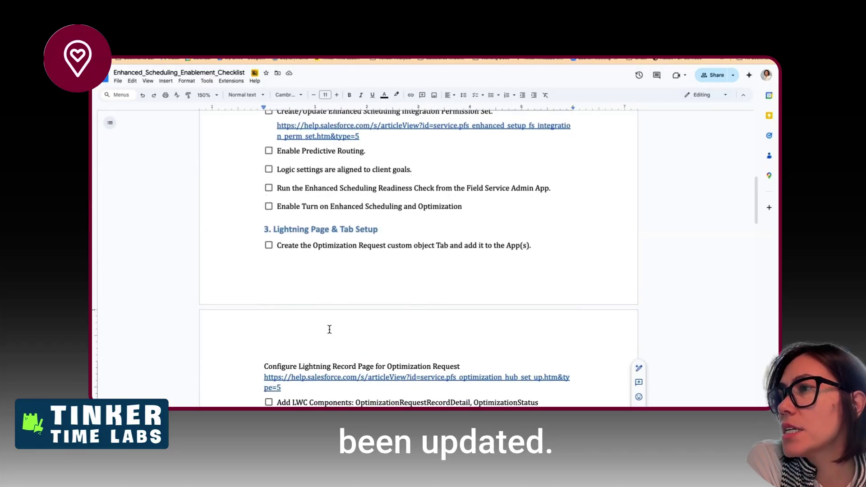
pyautogui.scroll(-5, 329, 329)
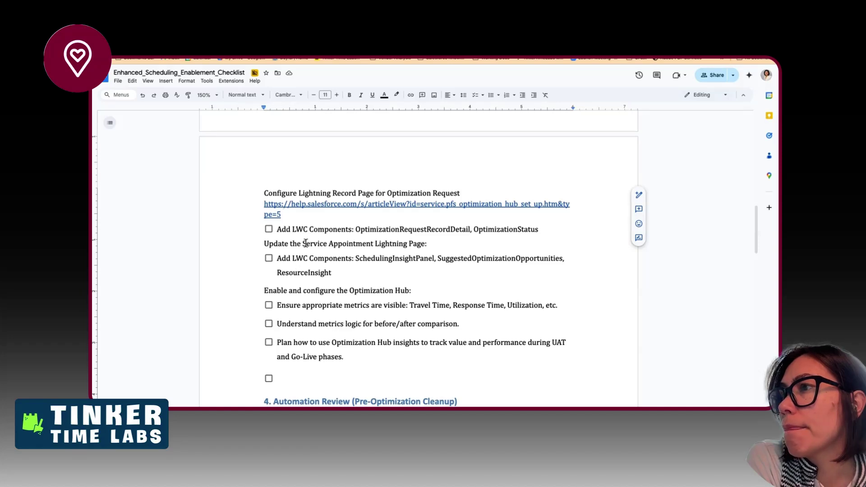
# - Review the LWC and Optimization Hub checklist items and select the empty checklist line
pyautogui.moveTo(320, 227); pyautogui.dragTo(355, 355)
pyautogui.click(359, 299)
pyautogui.click(358, 261)
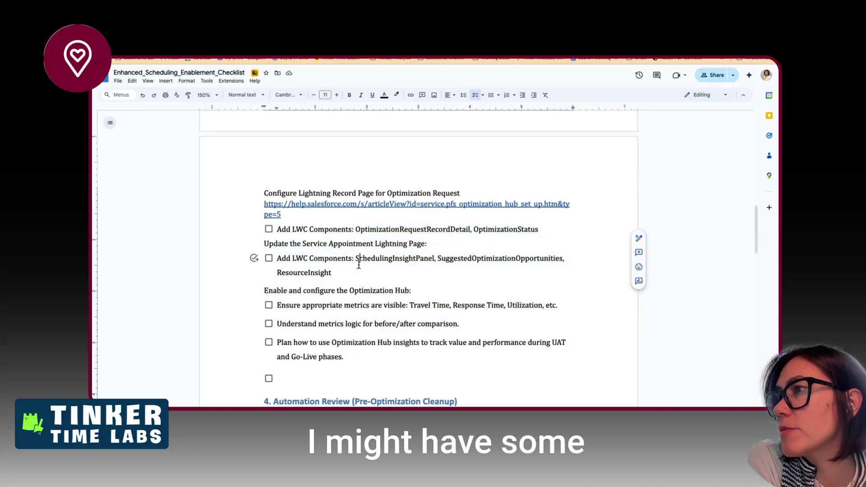
pyautogui.scroll(-2, 361, 304)
pyautogui.doubleClick(352, 332)
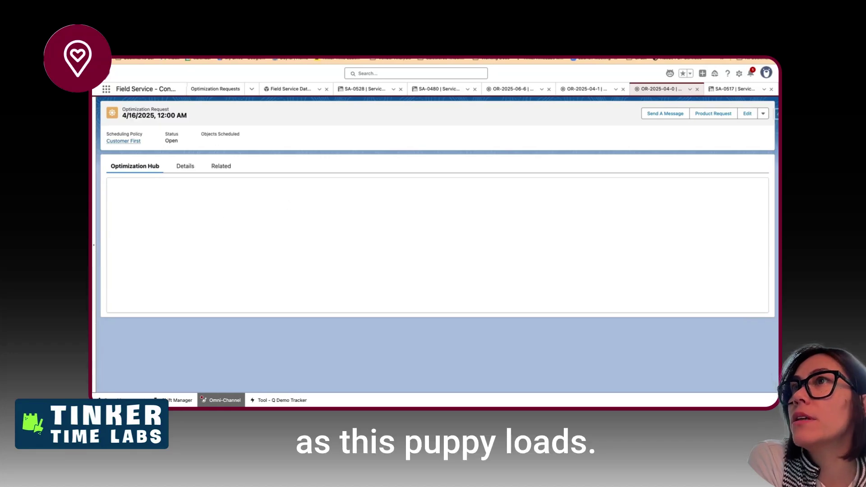
# - Reload the 4/16/2025 Optimization Request record, then return to the enablement checklist
pyautogui.press('super+r')
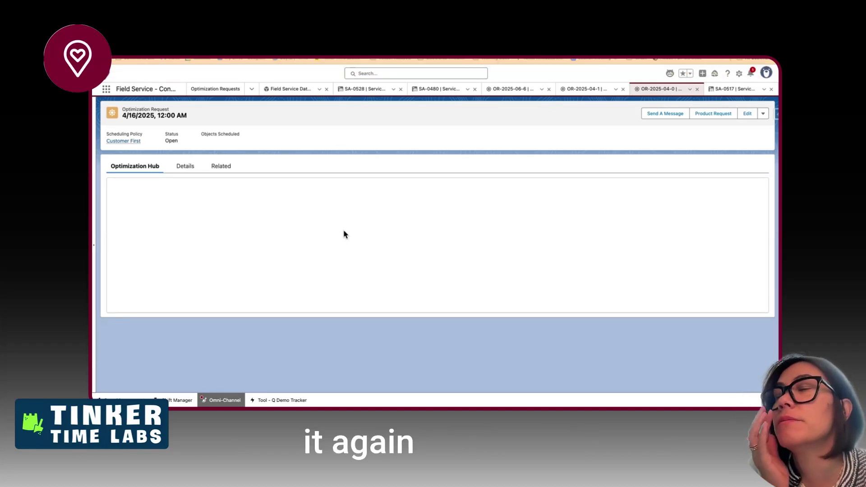
pyautogui.hotkey('ctrl', 'Left')
pyautogui.scroll(-2, 328, 290)
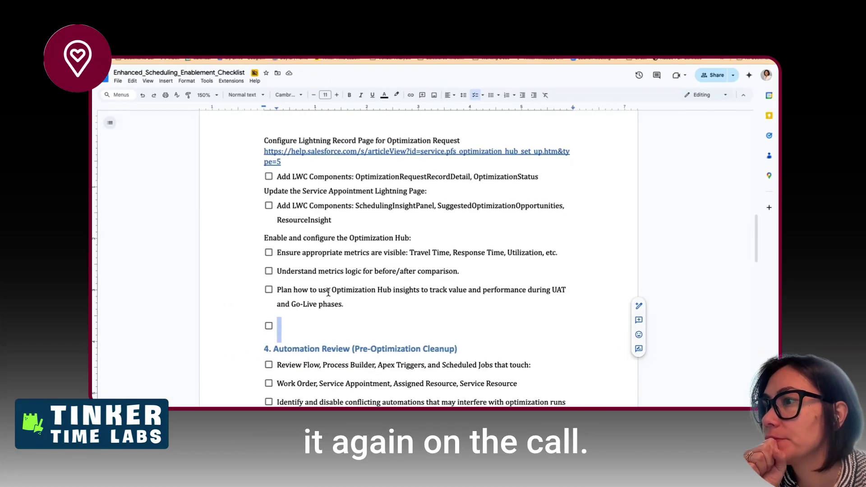
# - Delete the blank checklist item under the Optimization Hub tasks
pyautogui.click(311, 268)
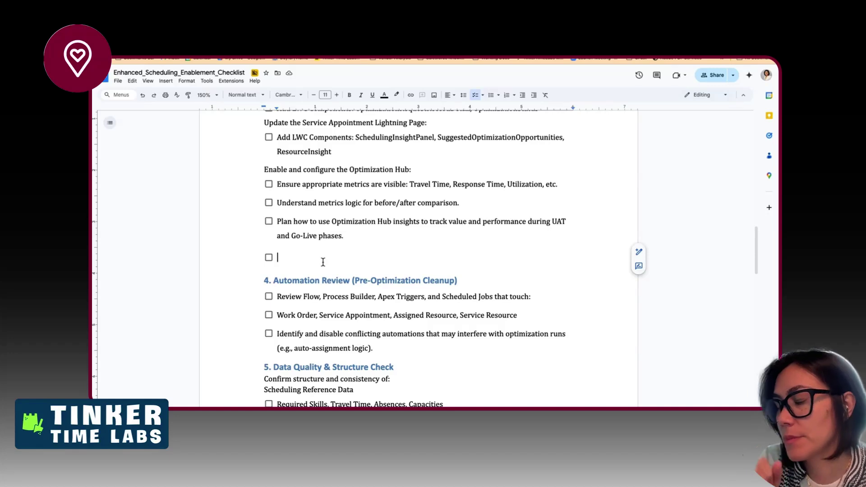
pyautogui.press('BackSpace')
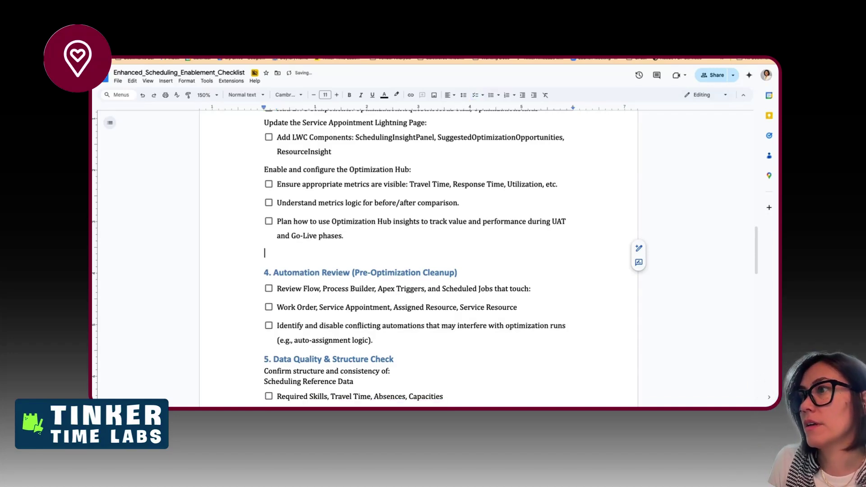
pyautogui.press('BackSpace')
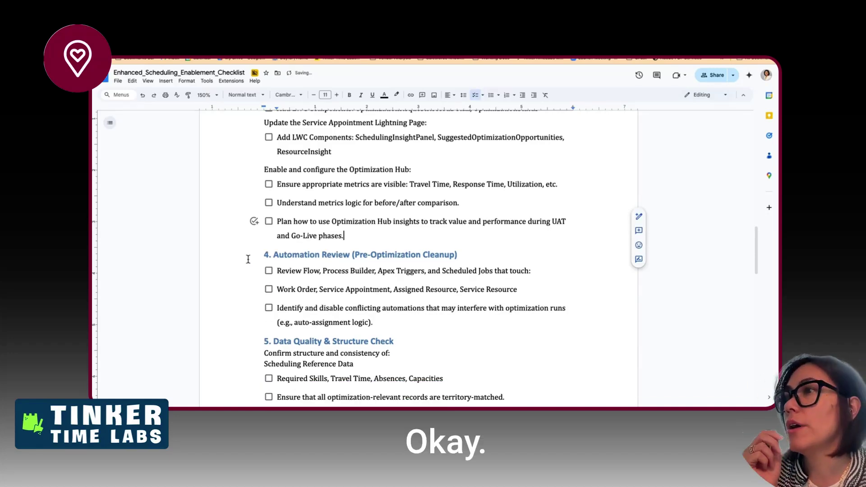
pyautogui.doubleClick(312, 270)
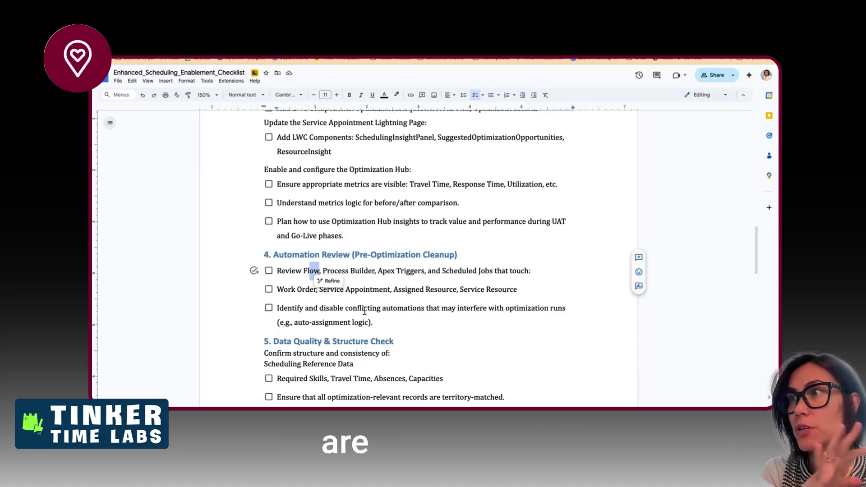
pyautogui.hotkey('ctrl', 'Right')
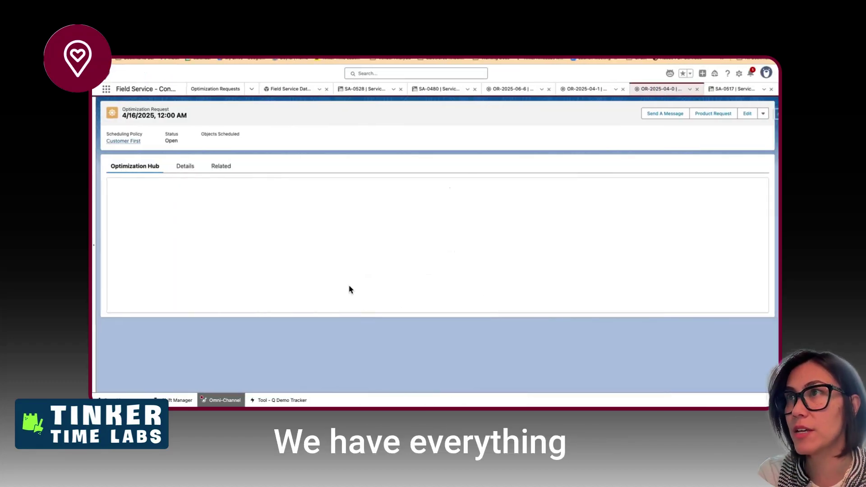
pyautogui.hotkey('ctrl', 'Left')
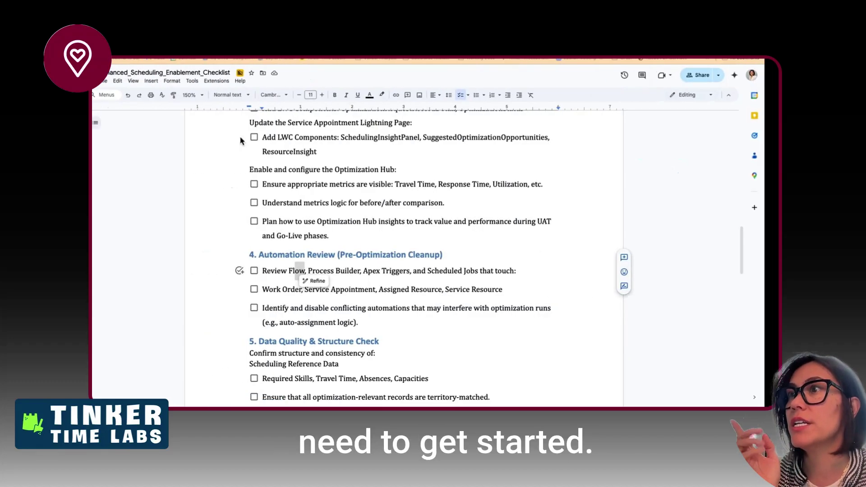
# - Select the 'Ensure Service Territories and Service Resources' line in section 5 for removal
pyautogui.scroll(-3, 319, 339)
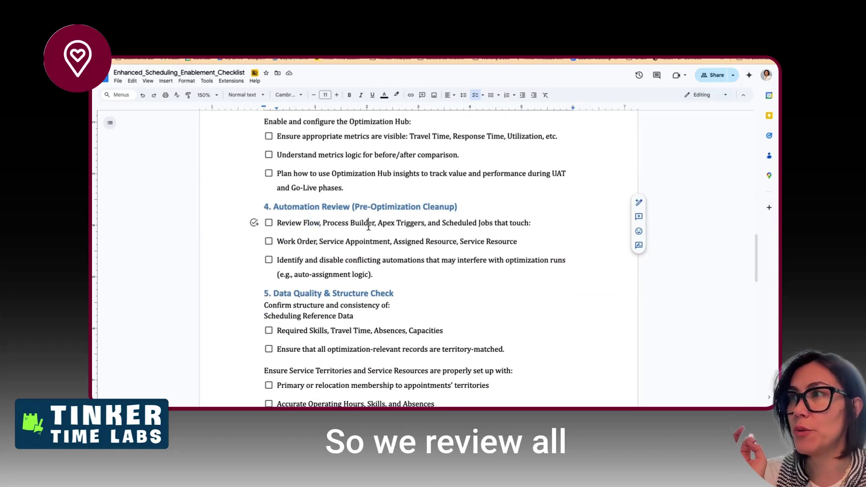
pyautogui.moveTo(368, 222); pyautogui.dragTo(371, 239)
pyautogui.click(433, 239)
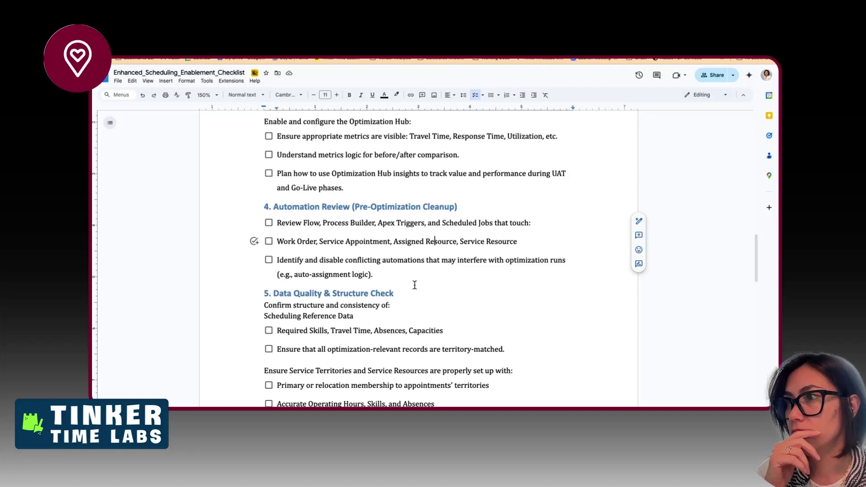
pyautogui.scroll(-5, 414, 284)
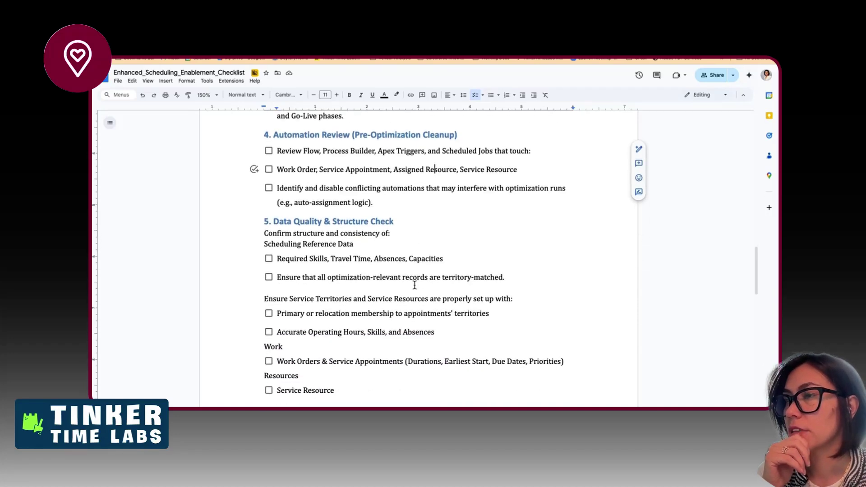
pyautogui.scroll(-2, 415, 284)
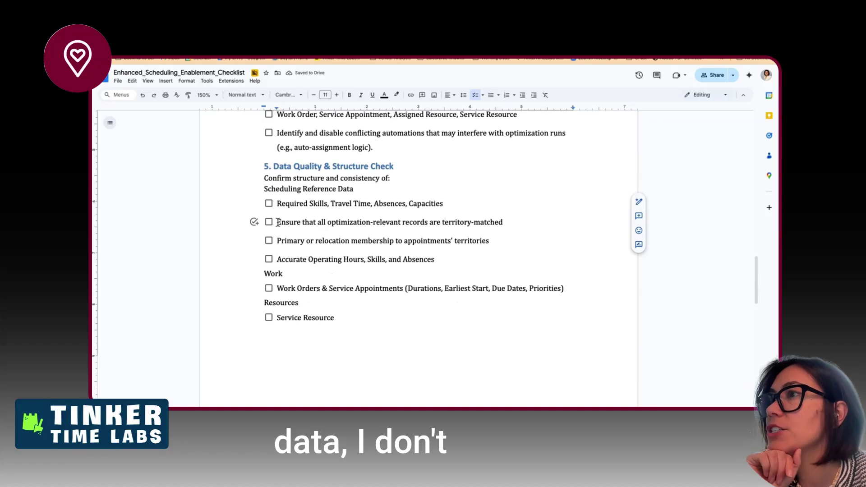
pyautogui.moveTo(277, 222); pyautogui.dragTo(505, 215)
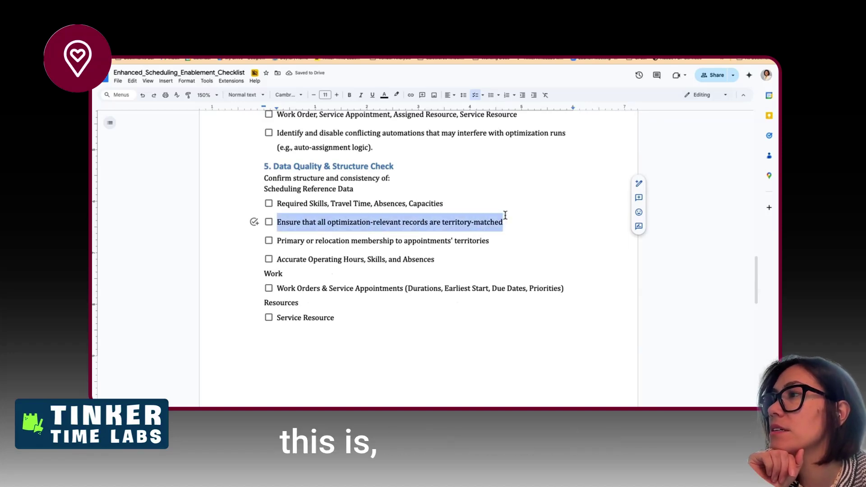
# - Delete the leftover territory-matched checklist item and remove 'Travel Time, ' from the Required Skills line
pyautogui.press('BackSpace')
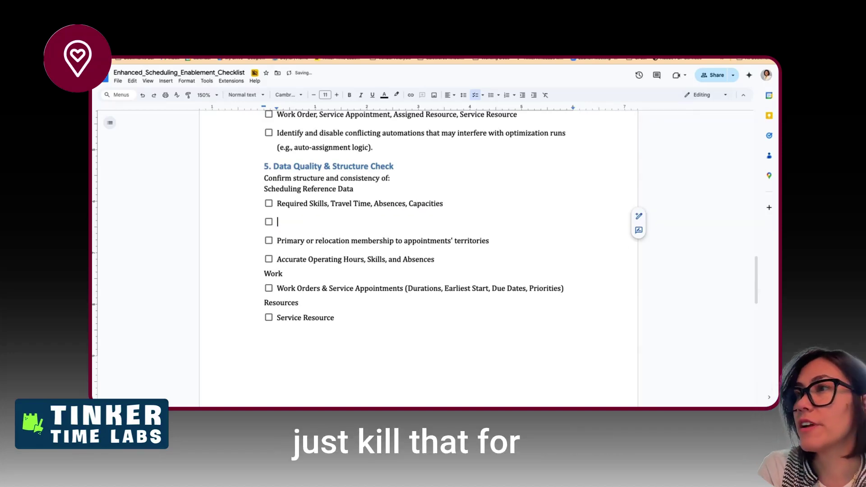
pyautogui.press('BackSpace')
pyautogui.press('BackSpace')
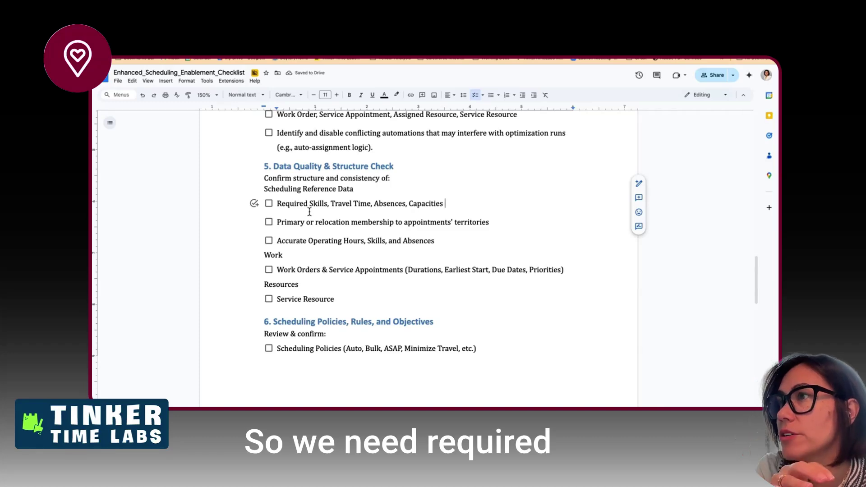
pyautogui.moveTo(336, 203); pyautogui.dragTo(373, 203)
pyautogui.click(408, 203)
pyautogui.press('BackSpace')
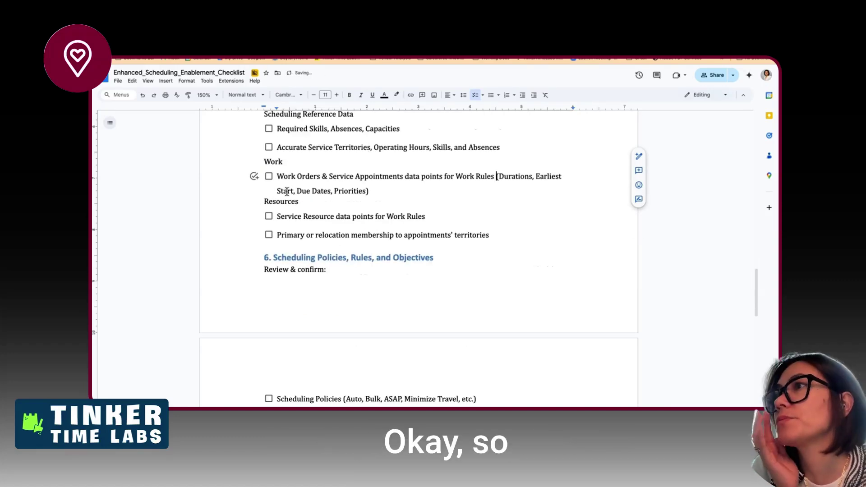
# - Scroll down and put the cursor on the Scheduling Policies checklist line
pyautogui.doubleClick(356, 197)
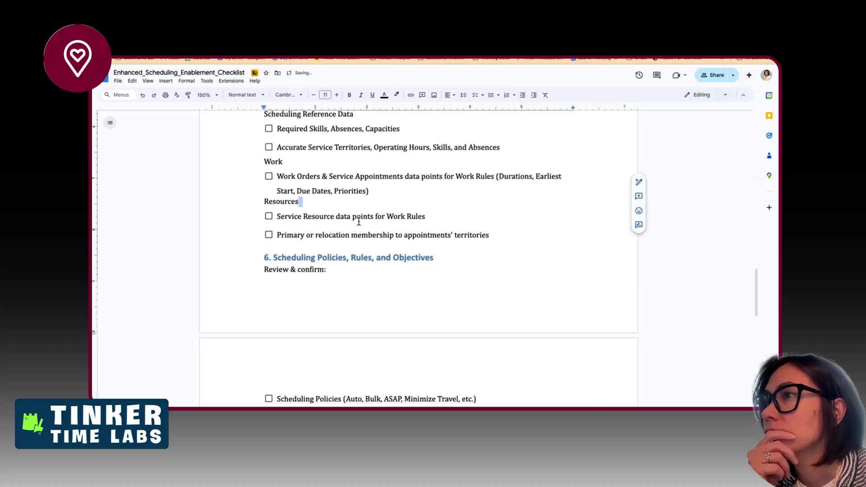
pyautogui.scroll(-5, 359, 221)
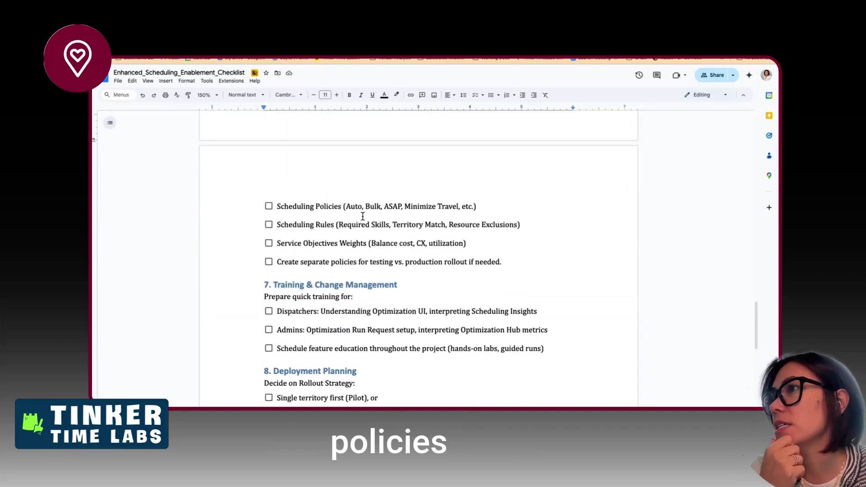
pyautogui.tripleClick(352, 207)
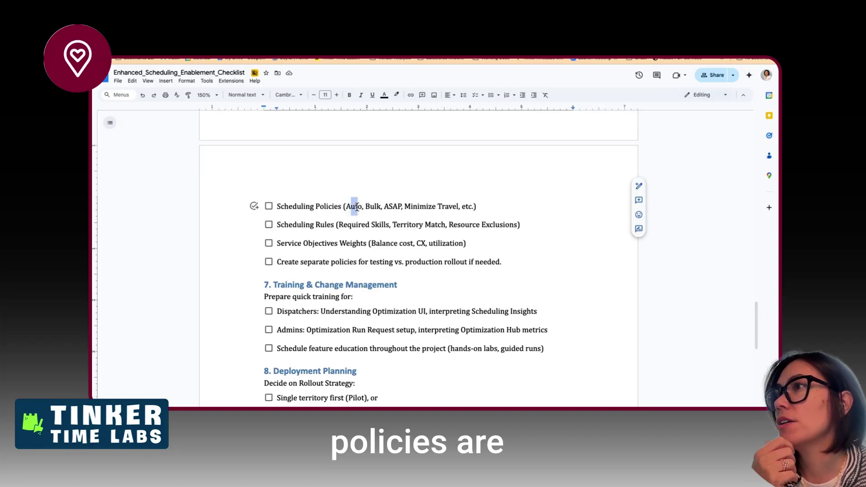
pyautogui.press('Up')
pyautogui.press('Up')
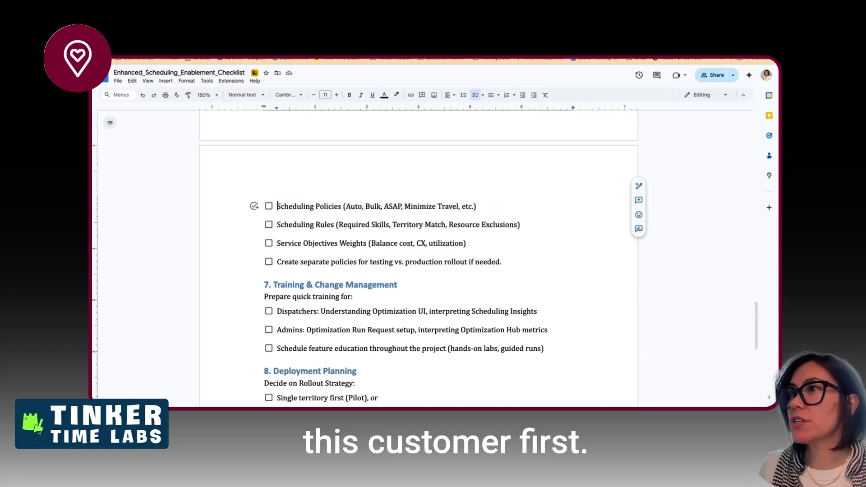
pyautogui.press('Down')
pyautogui.press('Down')
# - Replace the first Scheduling Policies examples with 'Customer First' and 'Soft Boundaries'
pyautogui.press('Up')
pyautogui.hotkey('alt', 'Right')
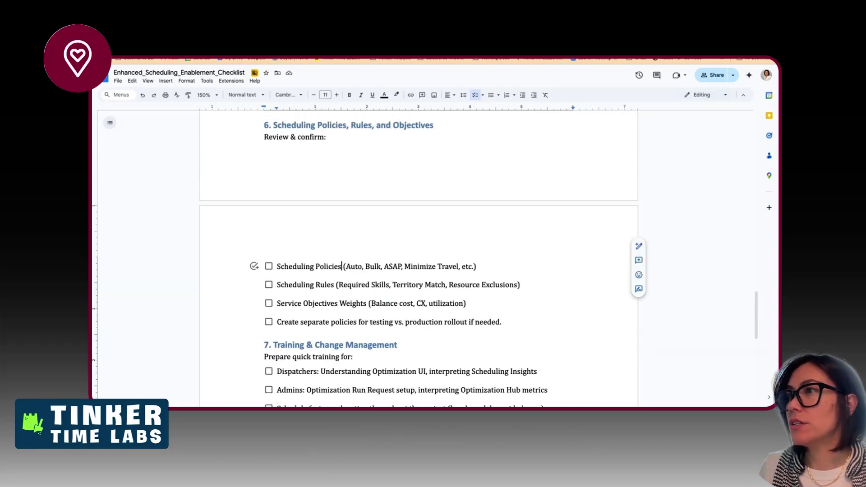
pyautogui.hotkey('shift', 'alt', 'Right')
pyautogui.hotkey('shift', 'Right')
pyautogui.write('Customer Fie')
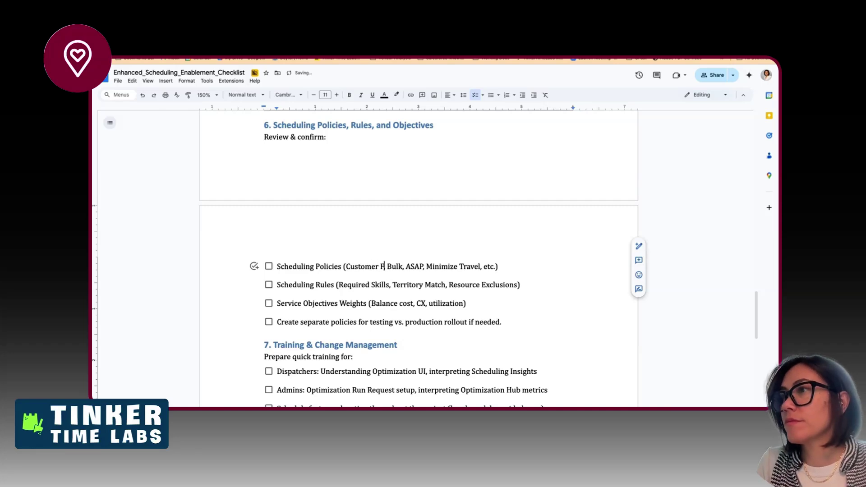
pyautogui.press('BackSpace')
pyautogui.write('rl')
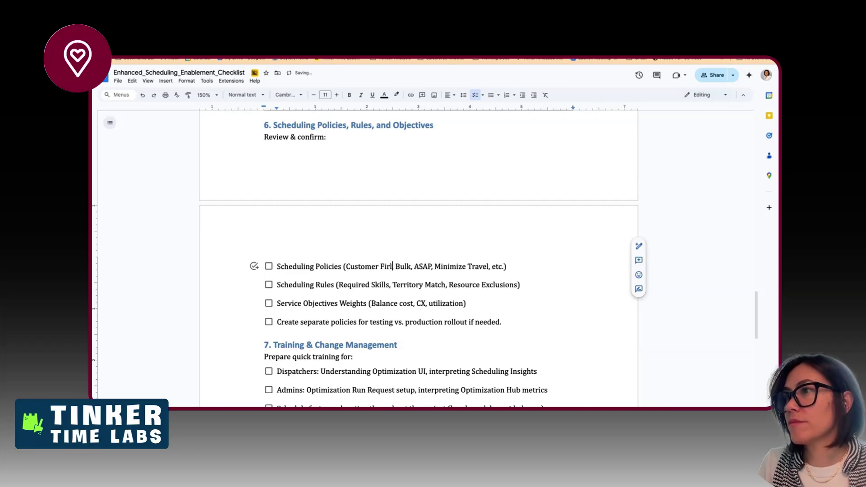
pyautogui.write('t')
pyautogui.write('Soft Bou')
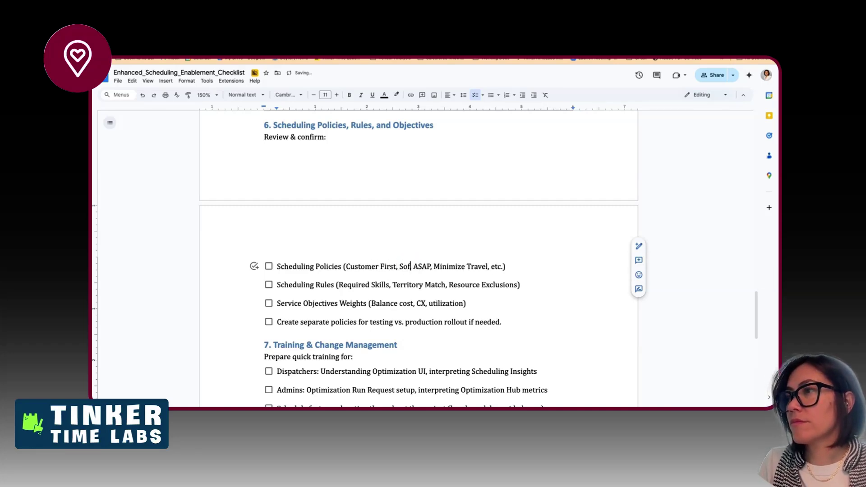
pyautogui.write('ndaries,')
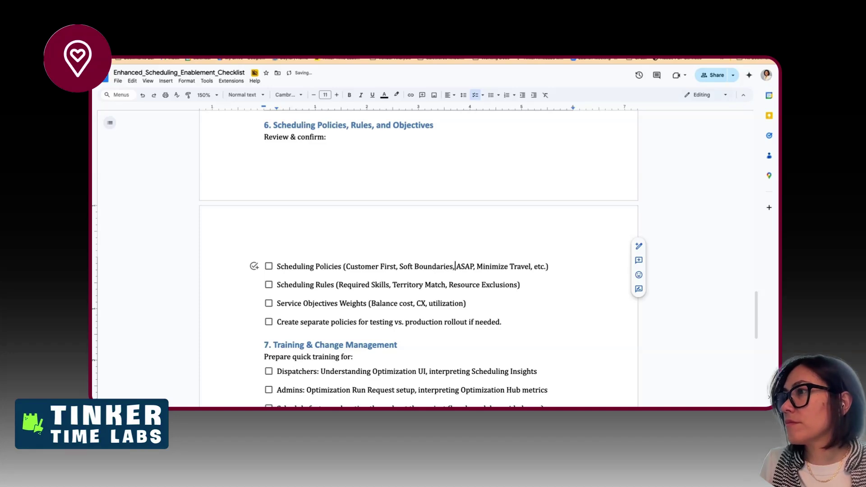
# - Replace the ASAP example with 'Emergency' and restore the comma after it
pyautogui.doubleClick(465, 267)
pyautogui.press('BackSpace')
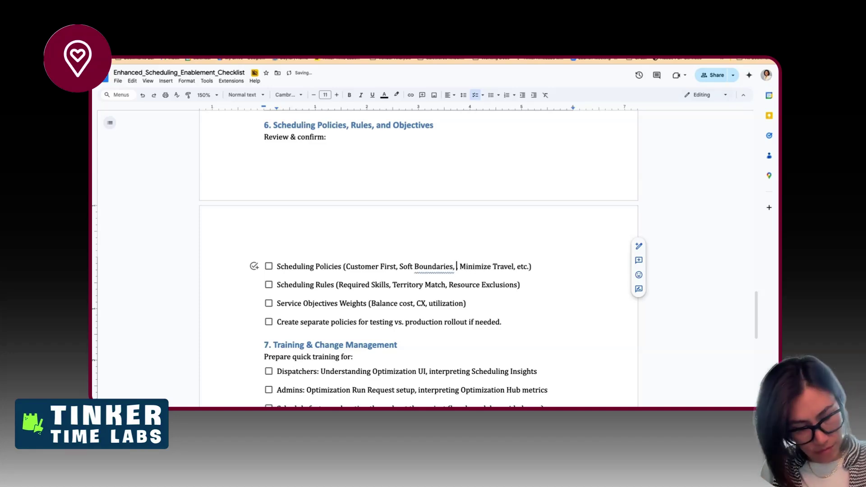
pyautogui.write('Emergency')
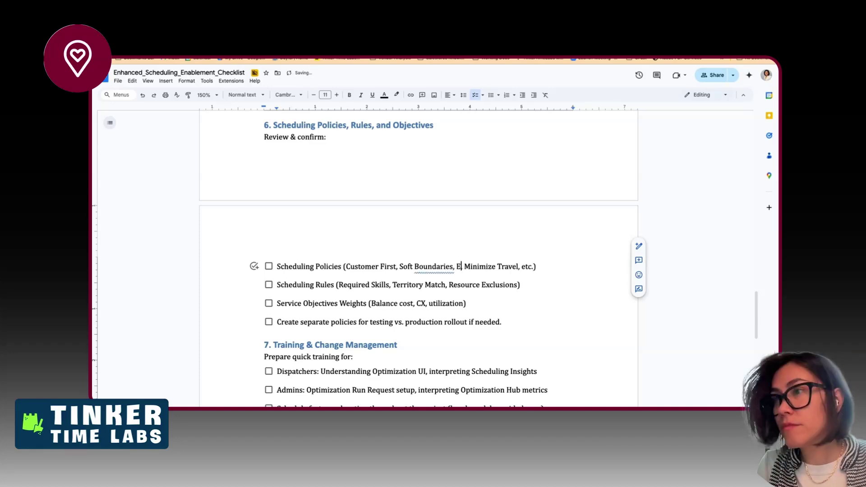
pyautogui.press('Delete')
pyautogui.write(',')
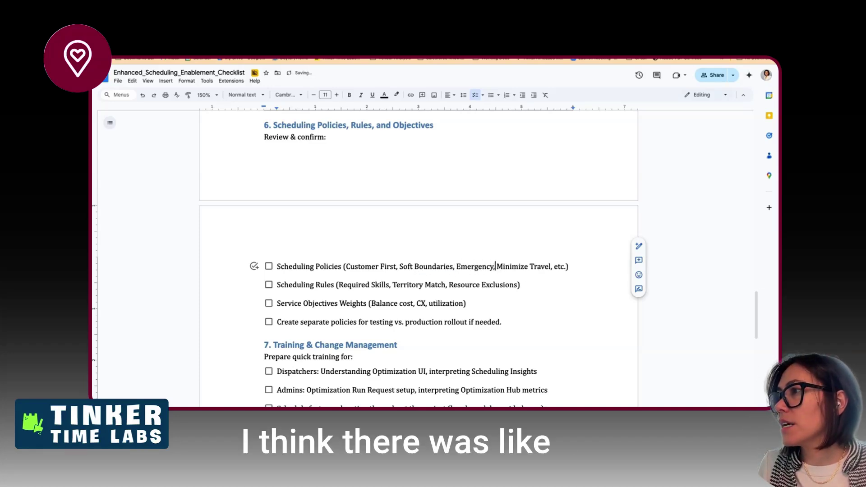
# - Replace 'Minimize Travel, etc.' with 'High Volume, etc. Custom', correcting the Custom typo
pyautogui.moveTo(497, 267); pyautogui.dragTo(563, 267)
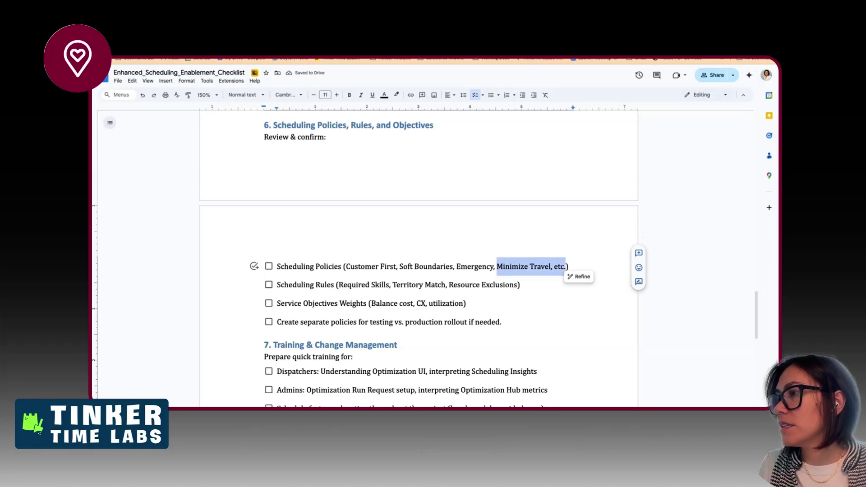
pyautogui.write('High Volum')
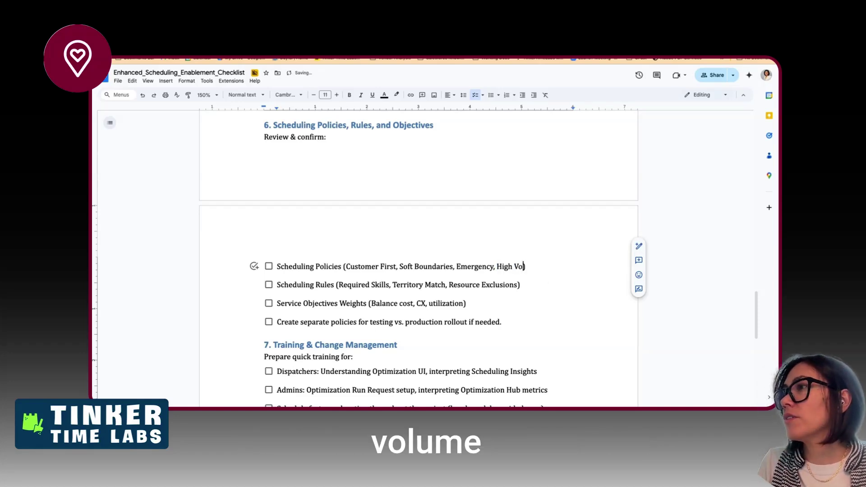
pyautogui.write('e,')
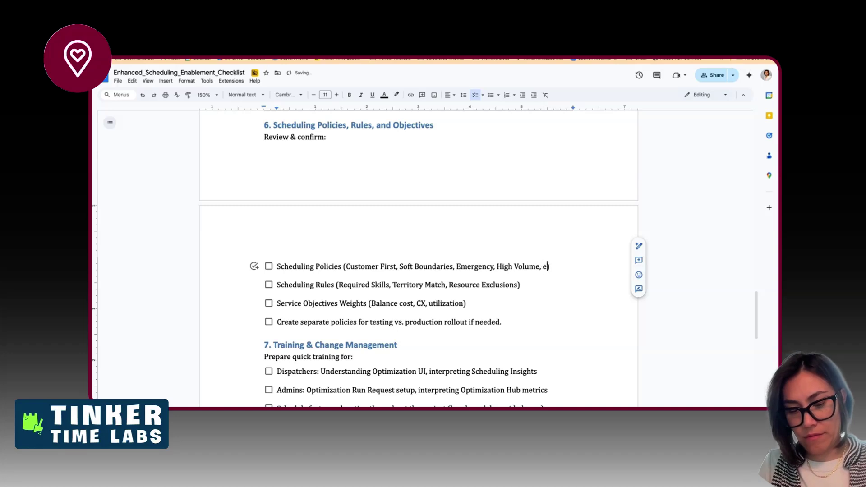
pyautogui.write(' etc. Customer')
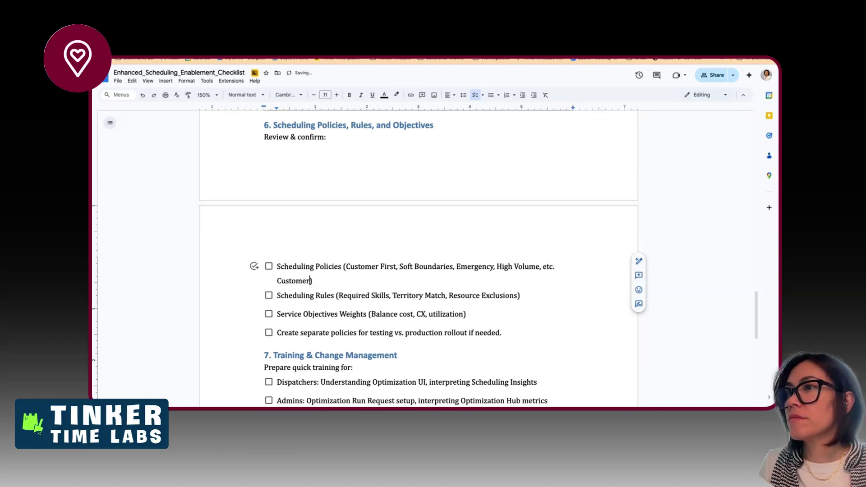
pyautogui.hotkey('ctrl', 'shift', 'Left')
pyautogui.write('Custom')
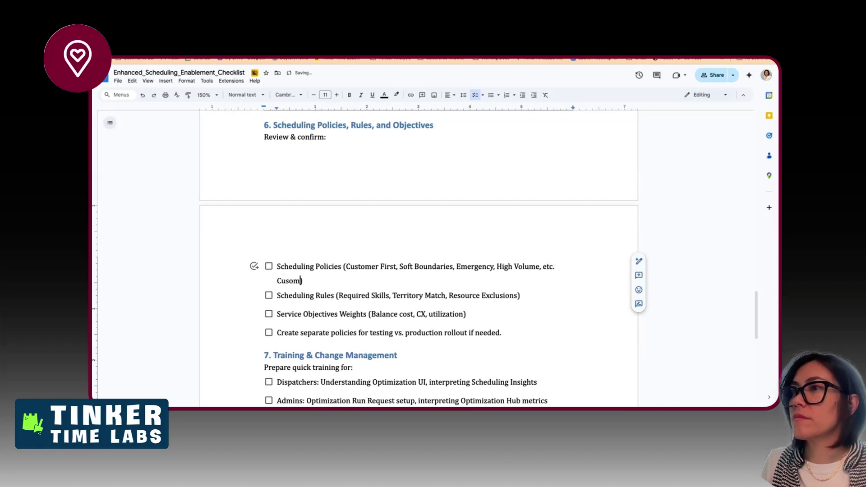
pyautogui.press('Left')
pyautogui.press('Left')
pyautogui.write('t')
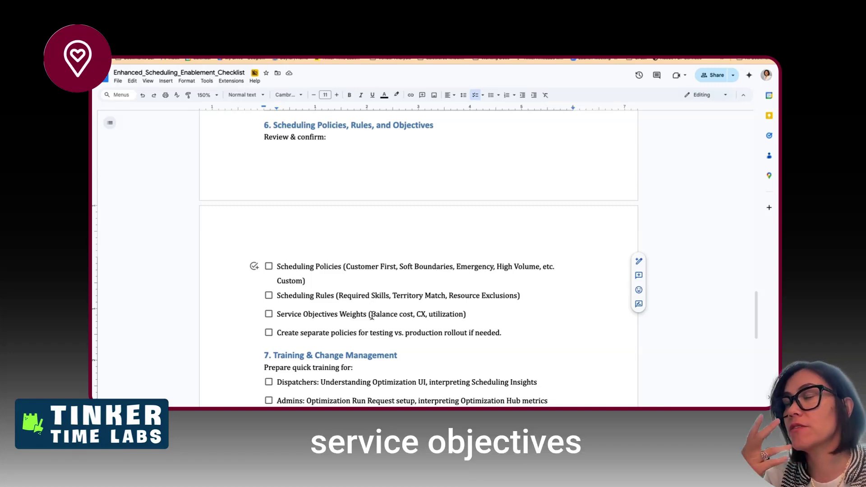
pyautogui.scroll(-1, 376, 336)
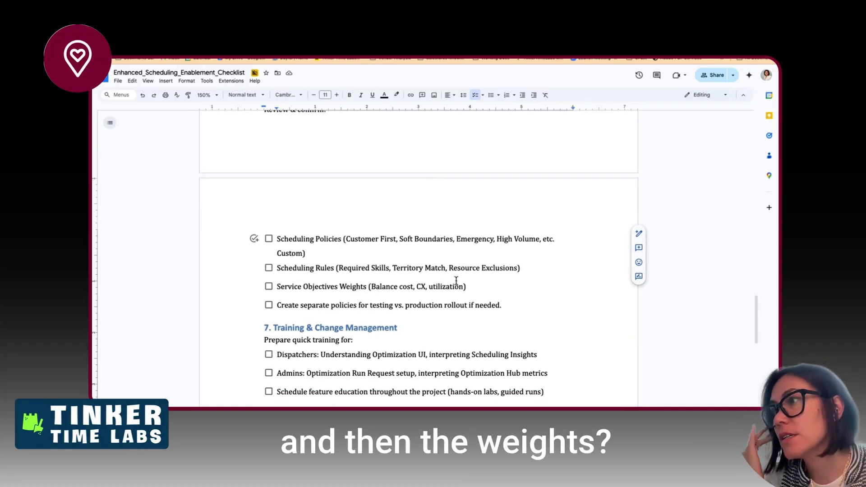
pyautogui.scroll(2, 456, 216)
pyautogui.scroll(-1, 456, 212)
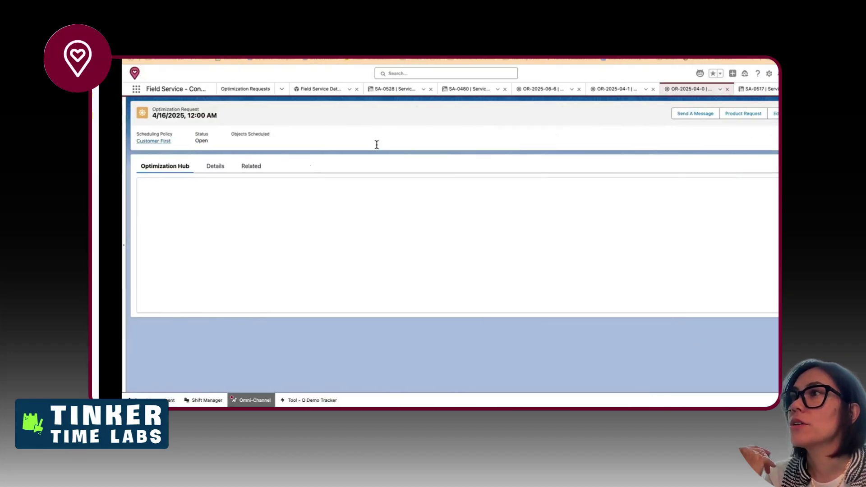
# - Go to Scheduling Policies and switch the list view to All, showing all six policies
pyautogui.click(251, 90)
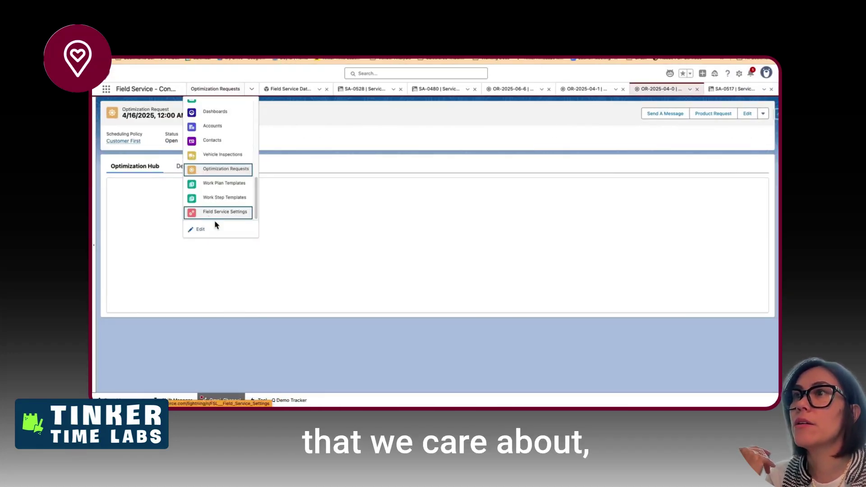
pyautogui.scroll(5, 220, 185)
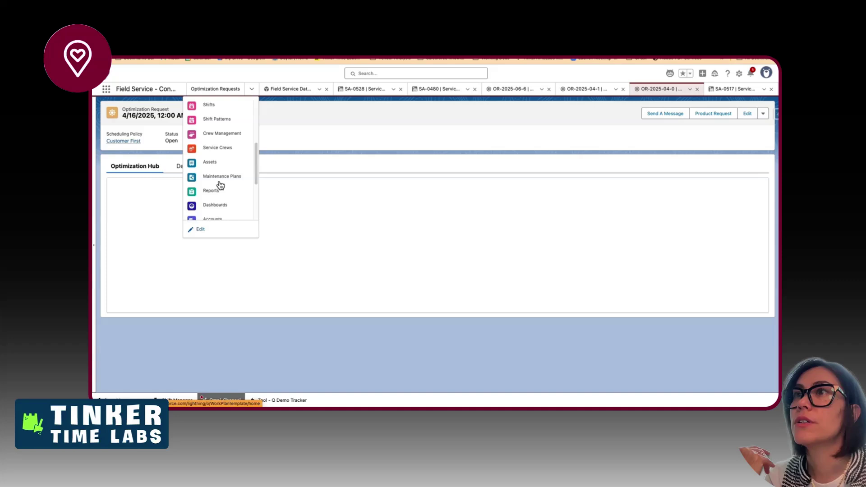
pyautogui.scroll(3, 220, 184)
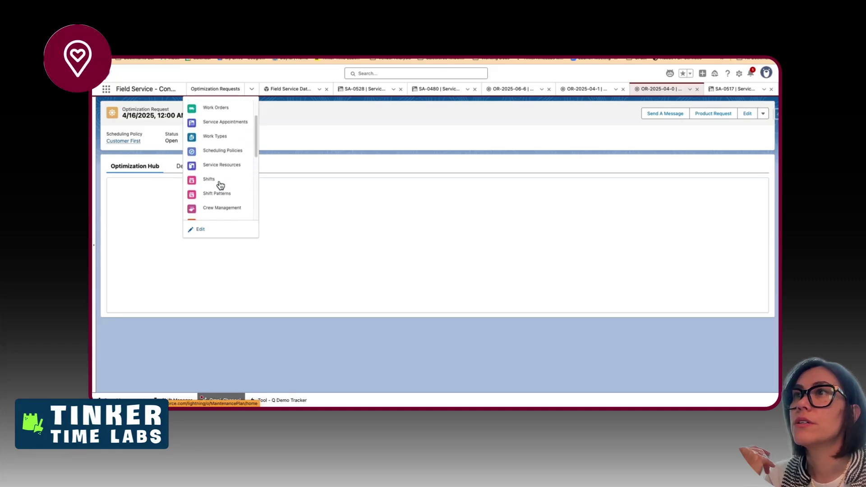
pyautogui.click(220, 156)
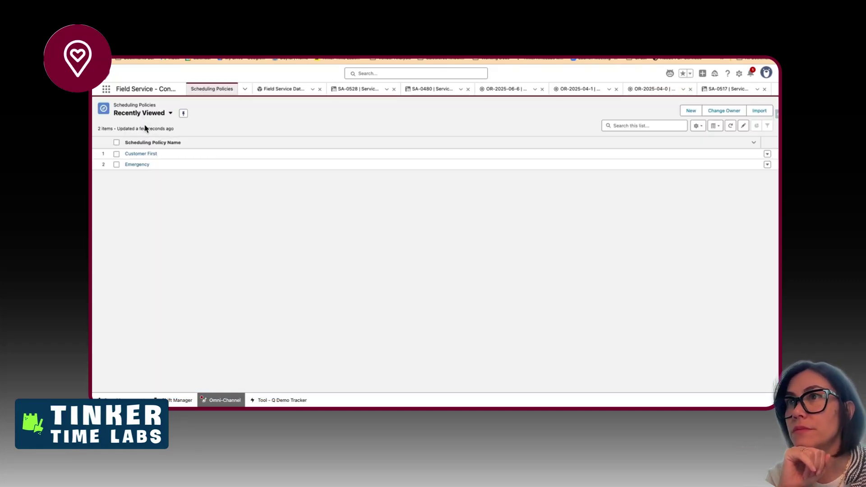
pyautogui.click(147, 113)
pyautogui.click(146, 183)
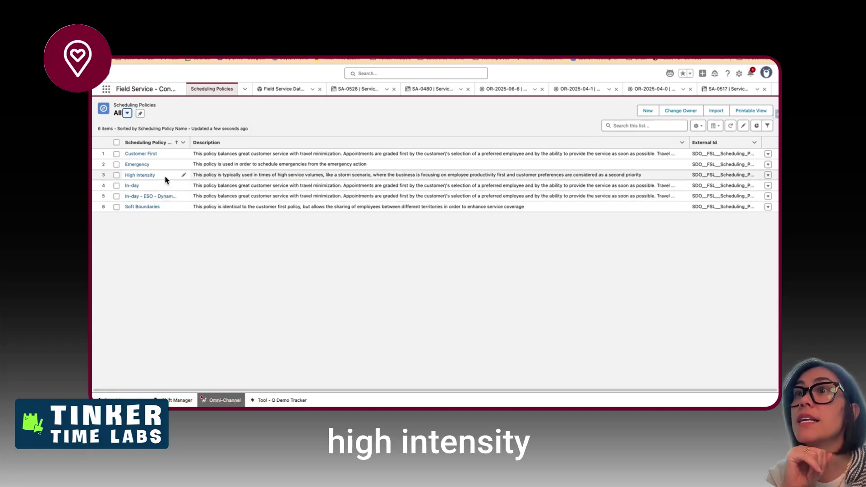
pyautogui.moveTo(158, 176); pyautogui.dragTo(125, 178)
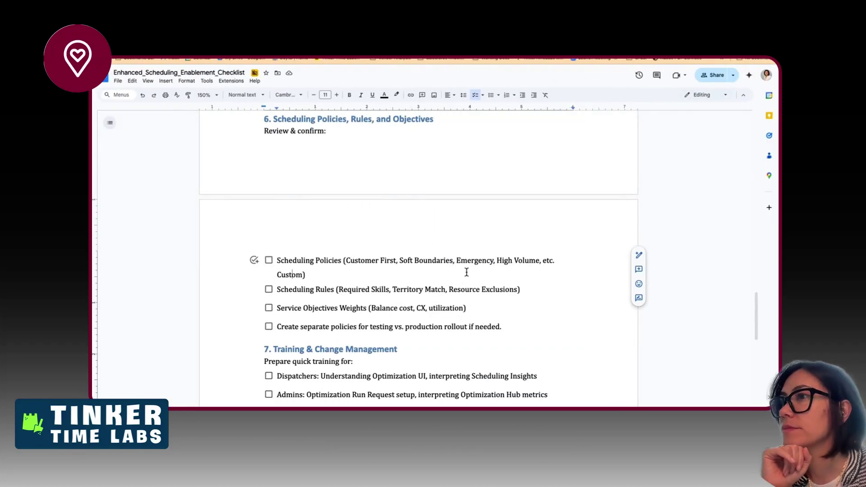
# - Change 'High Volume, etc.' to 'High Intensity,' so the examples end 'High Intensity, Custom'
pyautogui.doubleClick(532, 260)
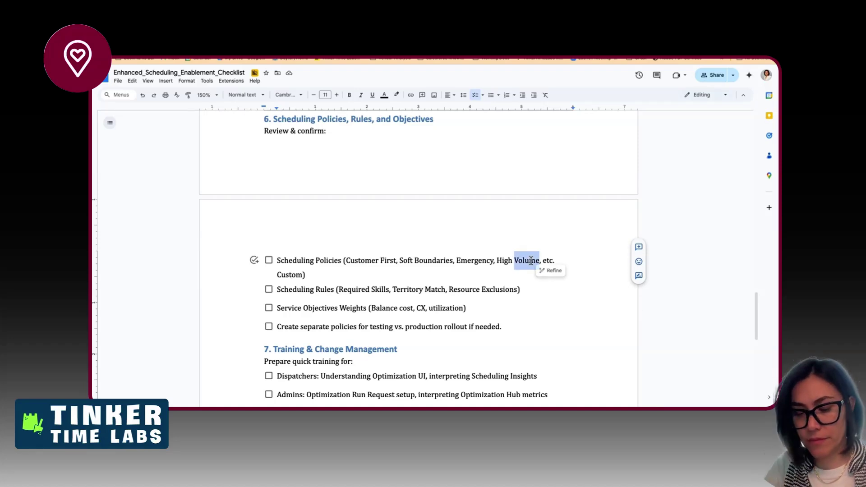
pyautogui.write('Intensity')
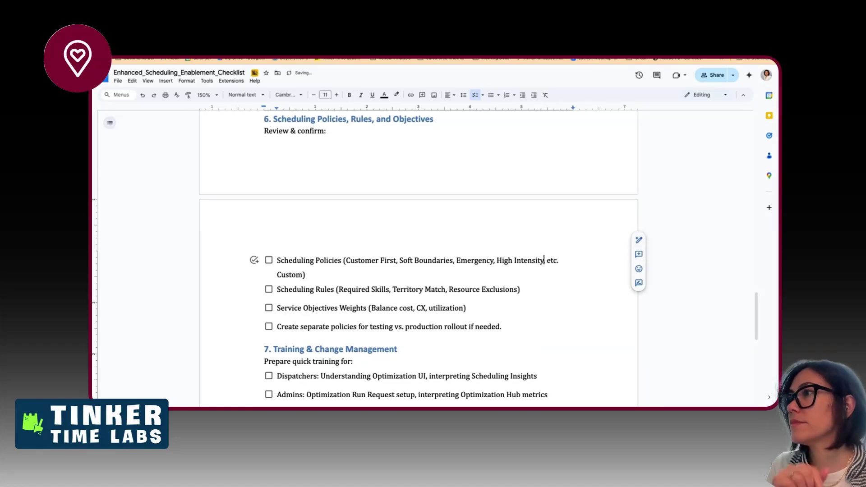
pyautogui.write(',')
pyautogui.moveTo(545, 261); pyautogui.dragTo(561, 260)
pyautogui.press('BackSpace')
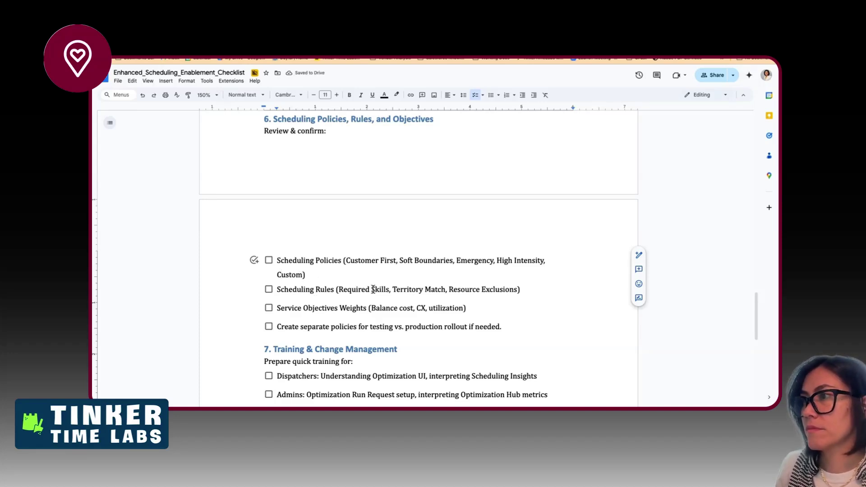
pyautogui.hotkey('ctrl', 'Right')
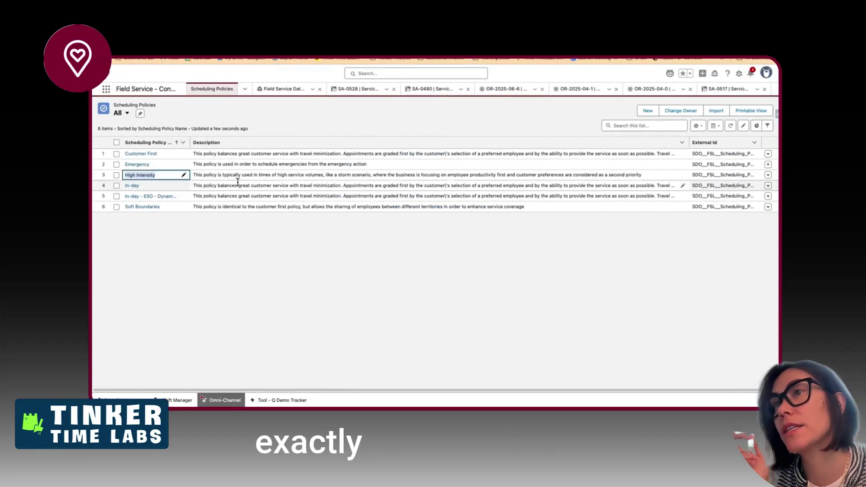
# - Open Customer First's full work rule list and inspect the Finish rule
pyautogui.click(135, 154)
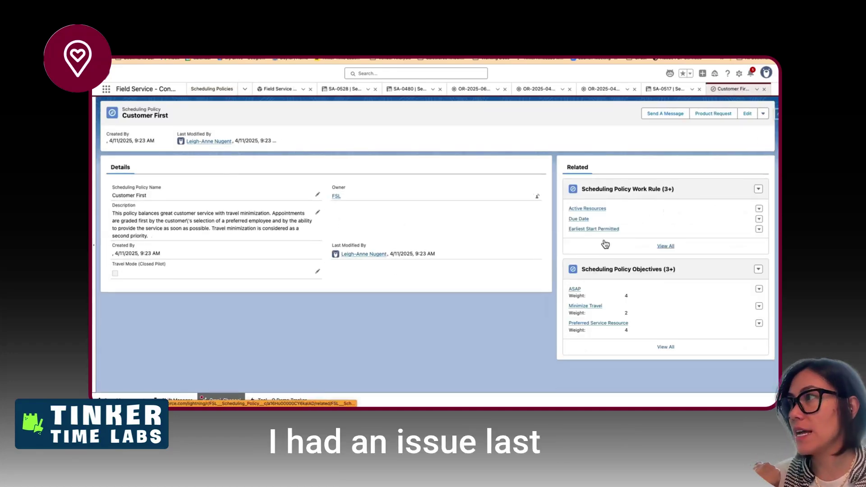
pyautogui.click(656, 246)
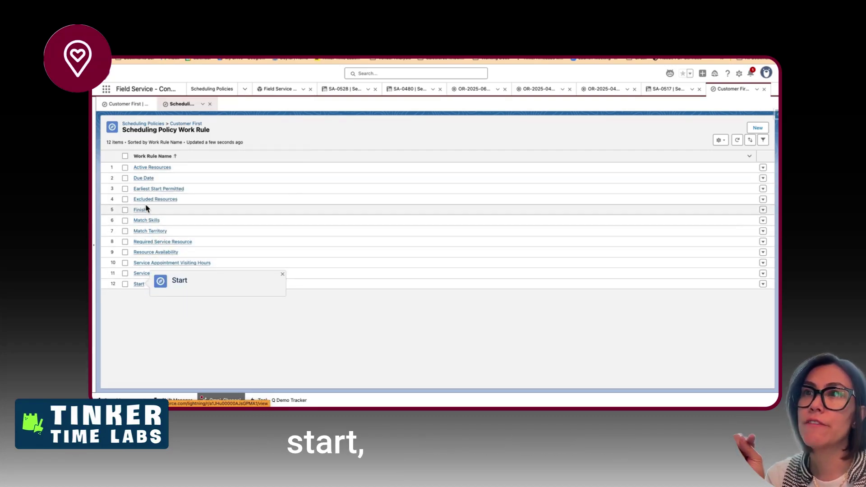
pyautogui.moveTo(142, 183)
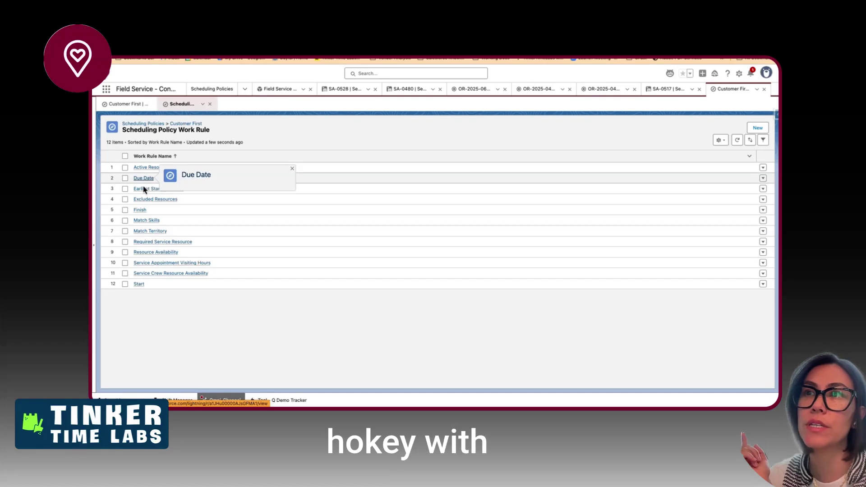
pyautogui.click(140, 211)
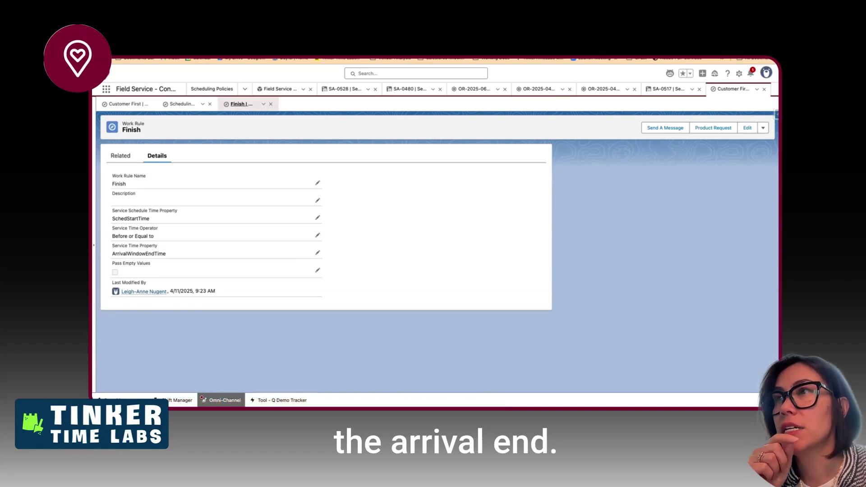
pyautogui.click(182, 104)
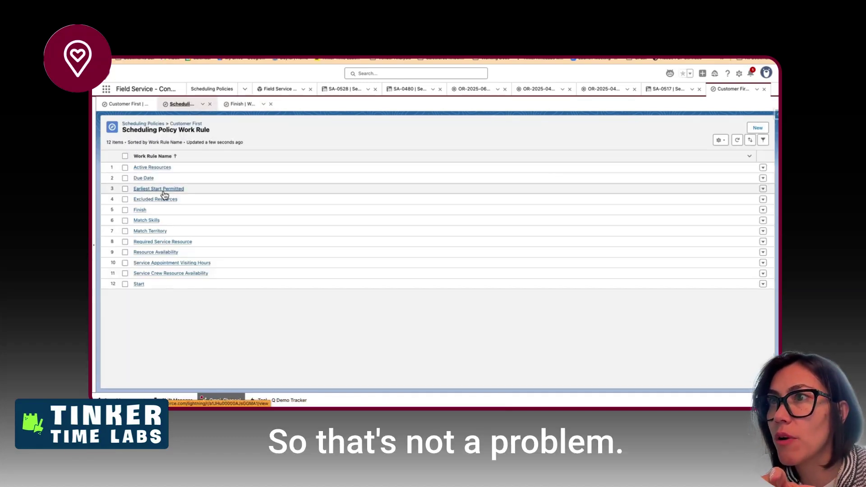
# - Inspect the Start, Earliest Start Permitted and Due Date work rules in turn
pyautogui.click(137, 284)
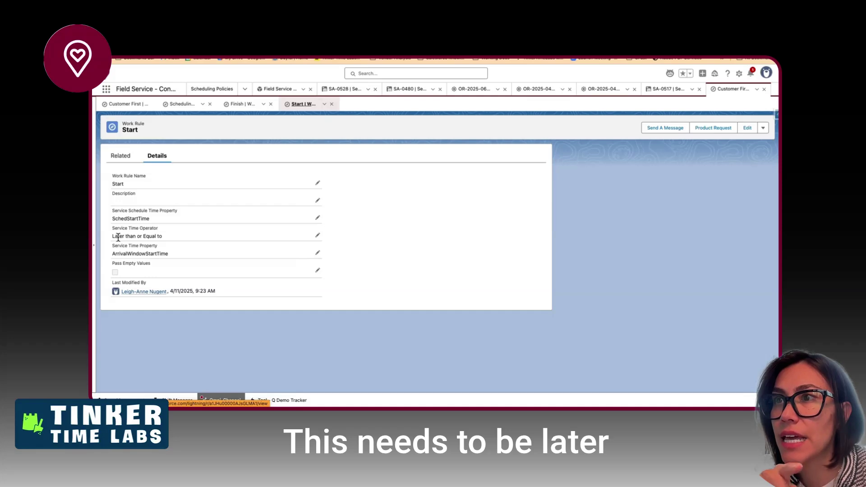
pyautogui.moveTo(116, 254); pyautogui.dragTo(165, 253)
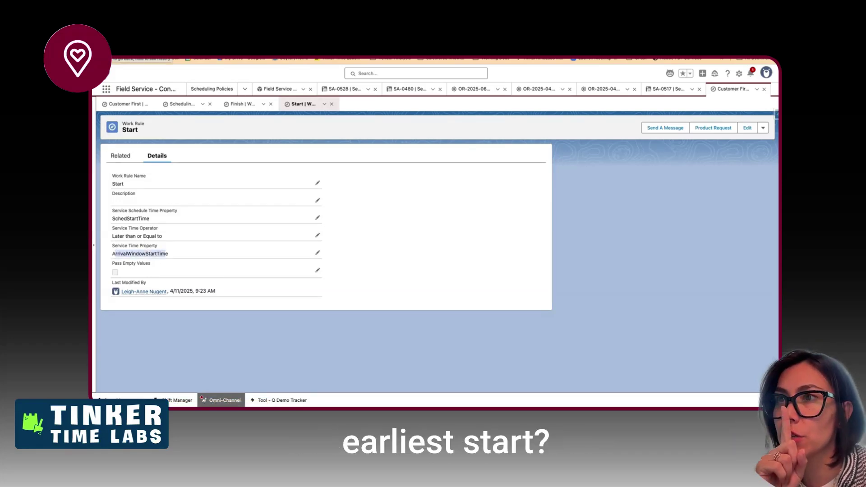
pyautogui.click(179, 104)
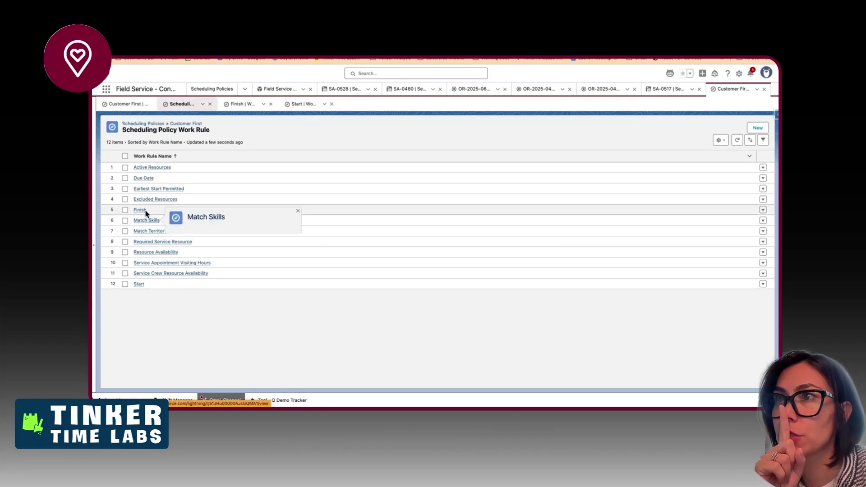
pyautogui.click(144, 189)
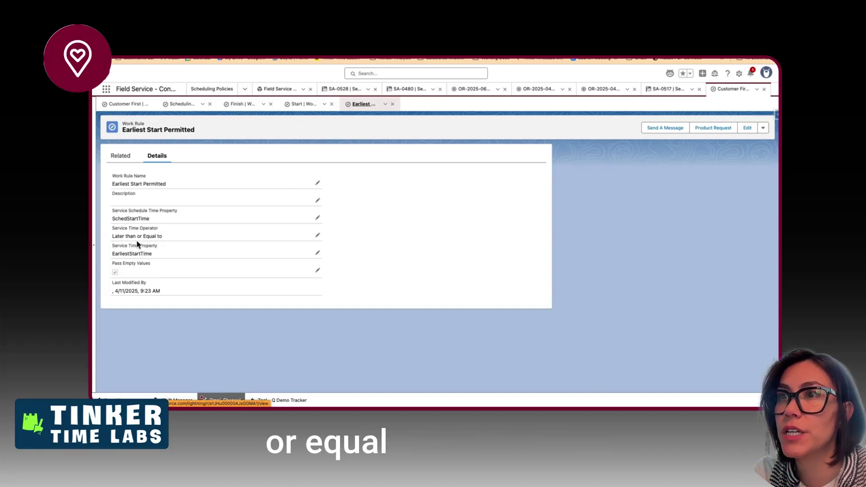
pyautogui.click(180, 104)
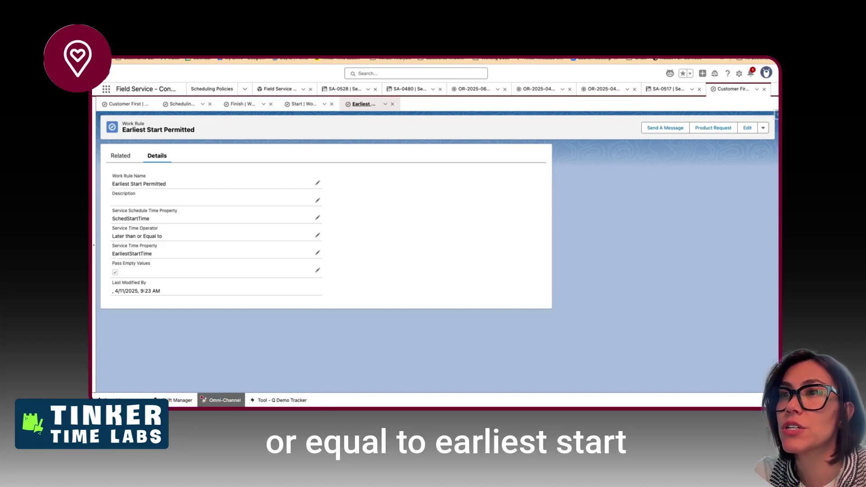
pyautogui.click(140, 179)
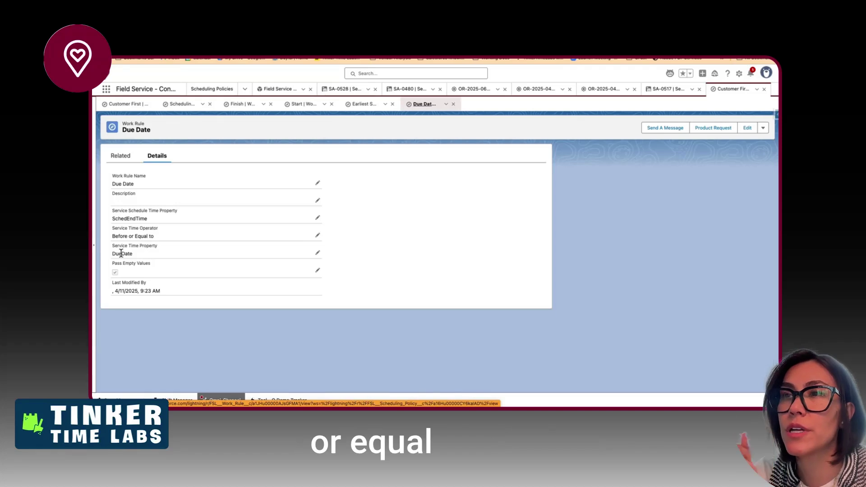
pyautogui.click(180, 104)
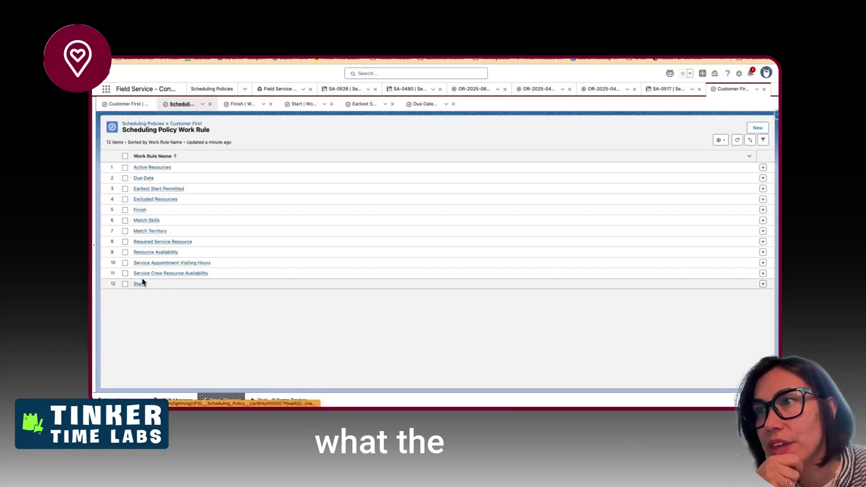
# - Check Resource Availability's 500-minute Travel From Home and Travel To Home limits, then return to the policies
pyautogui.click(149, 254)
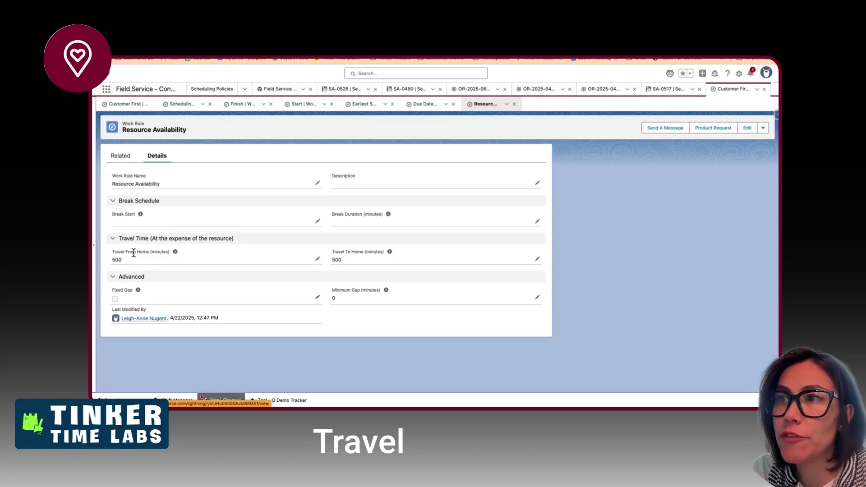
pyautogui.moveTo(133, 252); pyautogui.dragTo(157, 254)
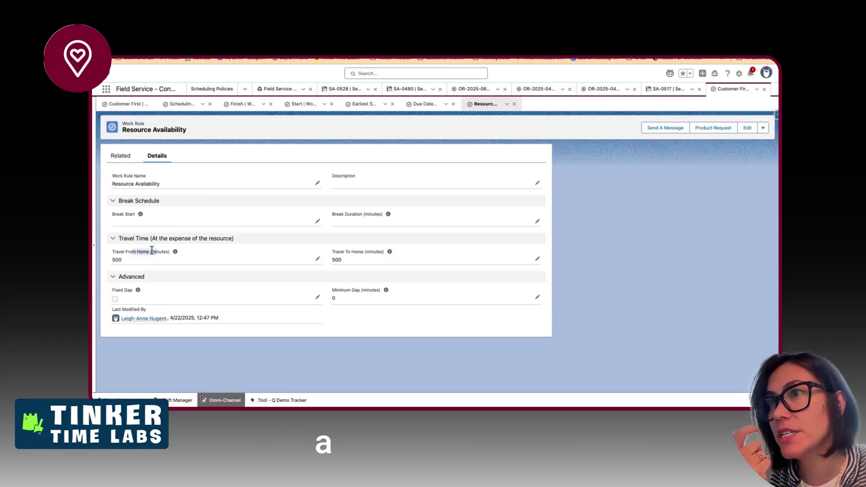
pyautogui.moveTo(176, 253)
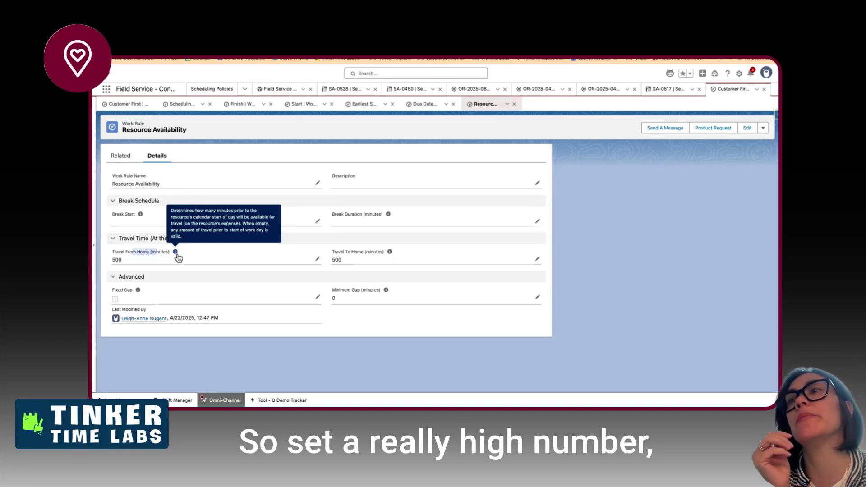
pyautogui.click(127, 249)
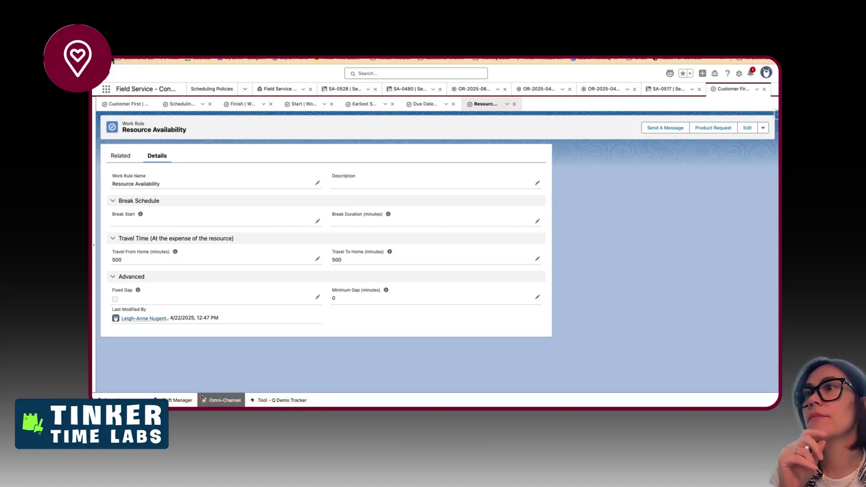
pyautogui.click(181, 104)
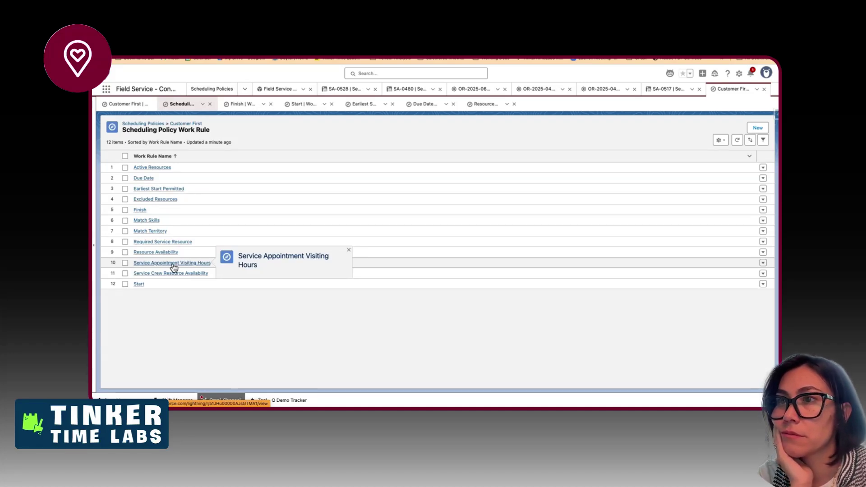
pyautogui.click(211, 89)
# - Open Field Service Settings at Optimization, confirming Enhanced Scheduling and Optimization is Enabled
pyautogui.click(243, 89)
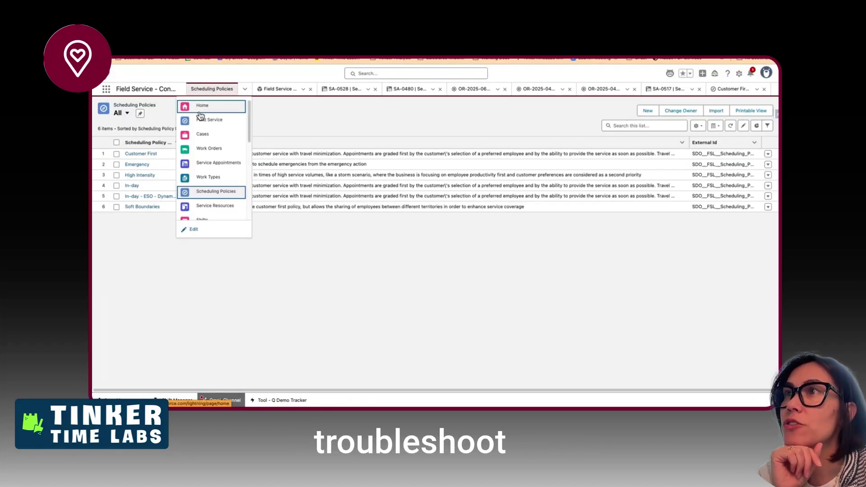
pyautogui.click(199, 118)
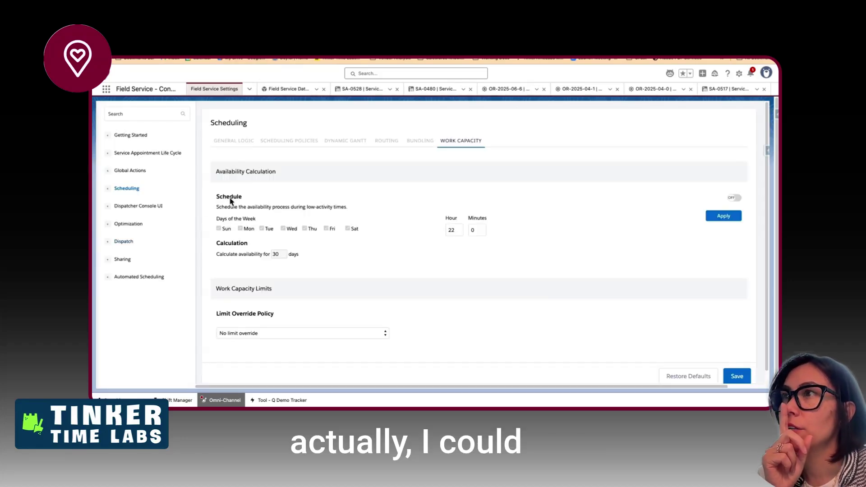
pyautogui.click(135, 277)
pyautogui.click(125, 260)
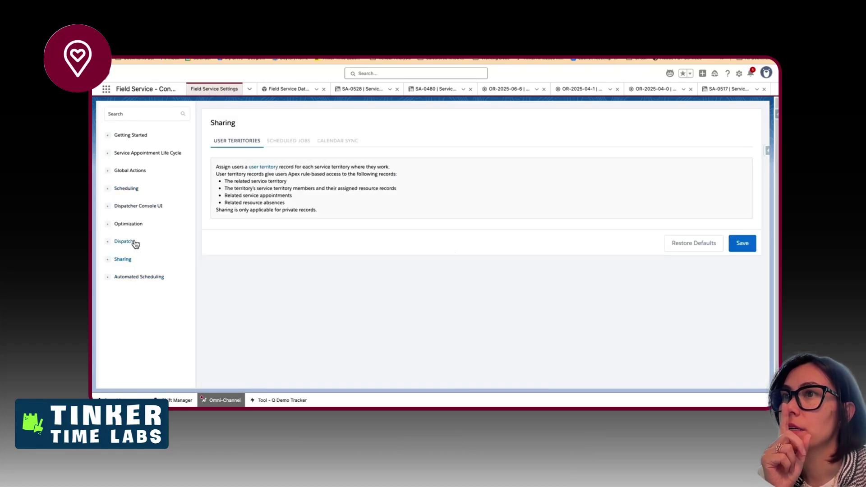
pyautogui.click(131, 224)
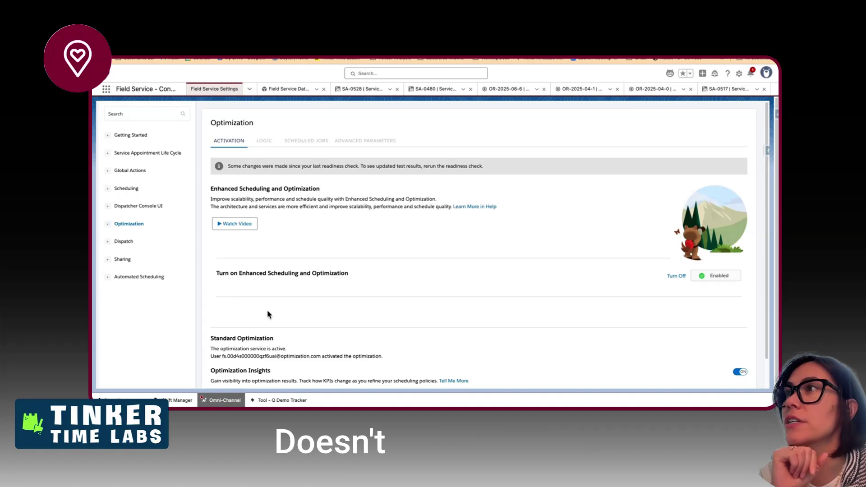
pyautogui.scroll(-1, 365, 259)
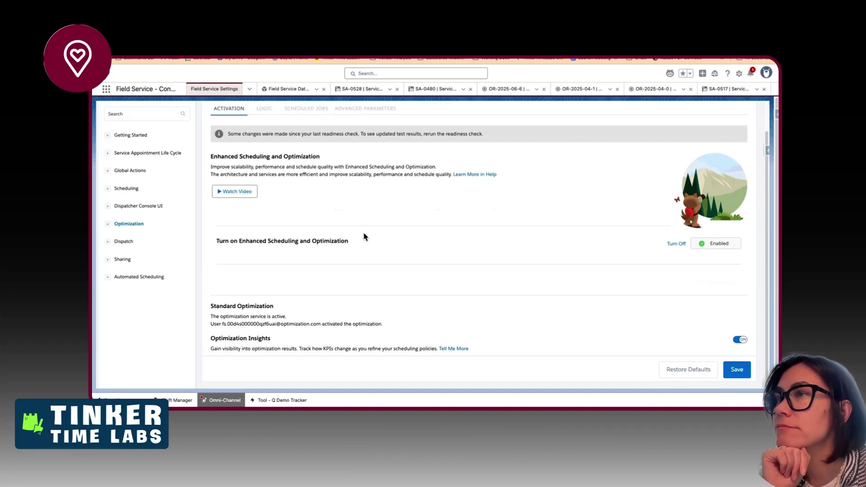
pyautogui.scroll(1, 364, 236)
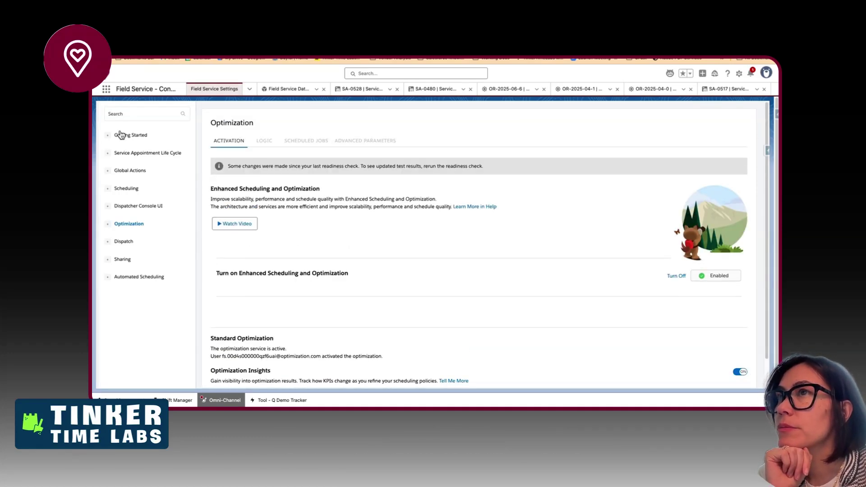
# - Open the Optimization Center via the 'opti' search and view its horizon-based and general validation tabs
pyautogui.click(106, 89)
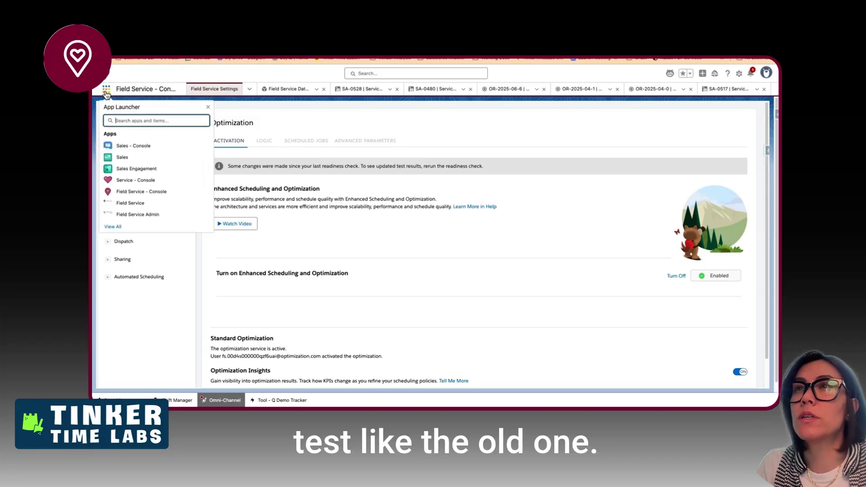
pyautogui.write('opti')
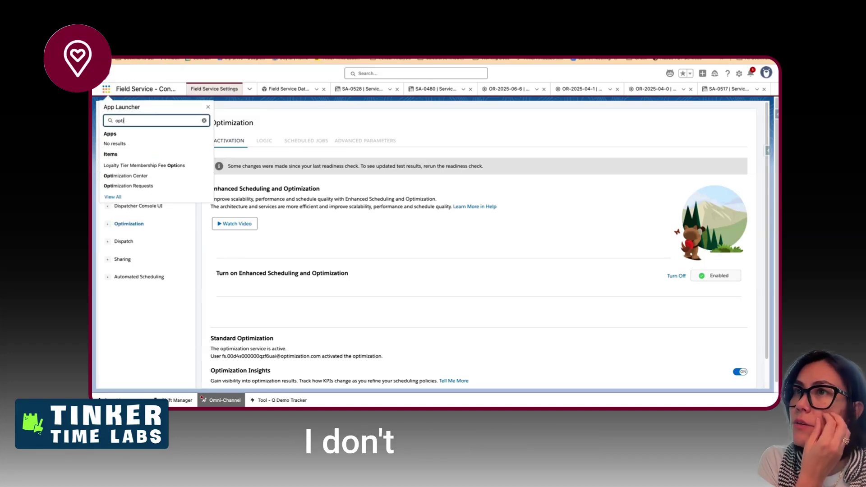
pyautogui.click(119, 175)
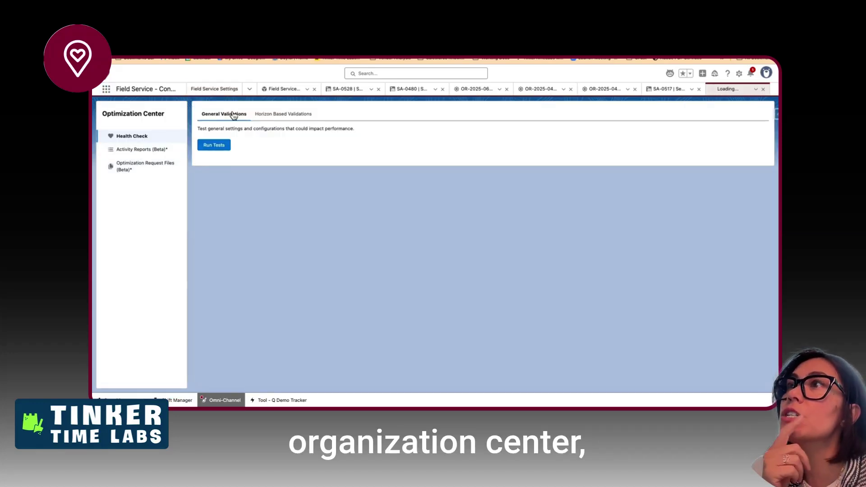
pyautogui.click(277, 115)
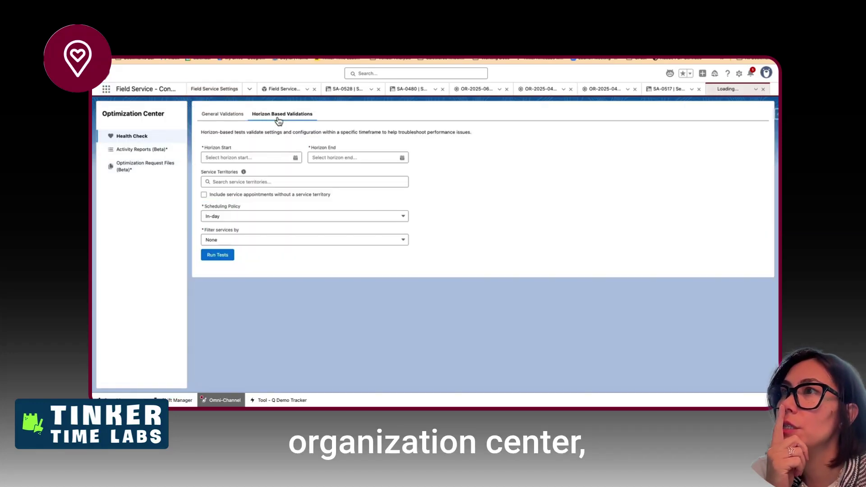
pyautogui.click(230, 116)
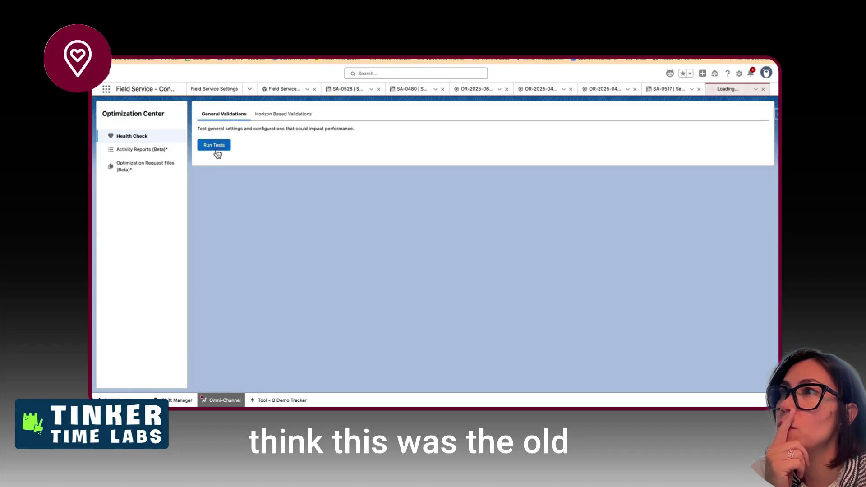
# - Look over Activity Reports and Optimization Request Files, then run the general validation tests
pyautogui.click(161, 150)
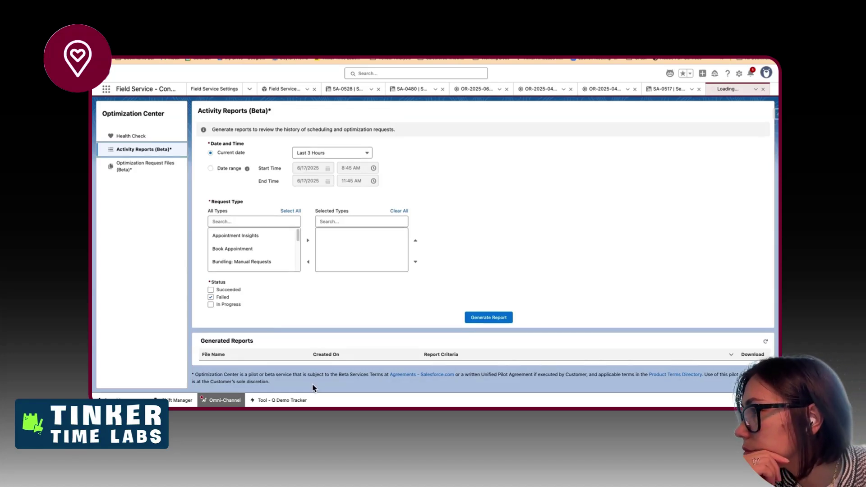
pyautogui.click(121, 170)
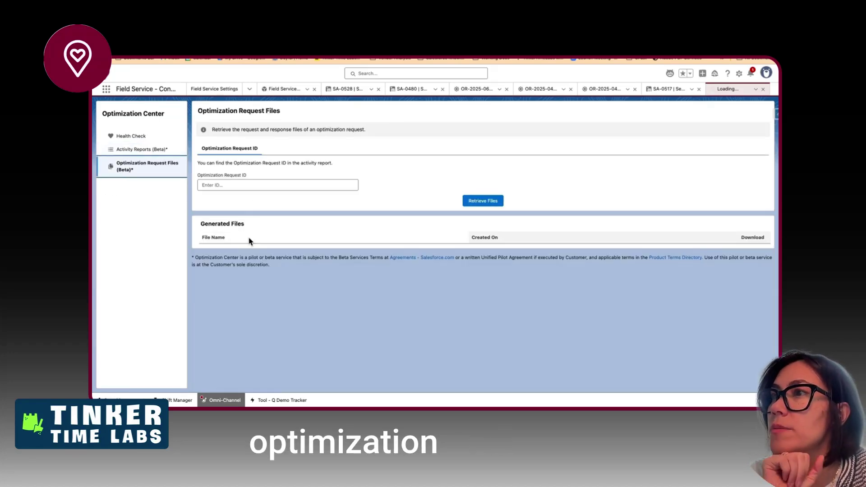
pyautogui.moveTo(308, 257); pyautogui.dragTo(311, 271)
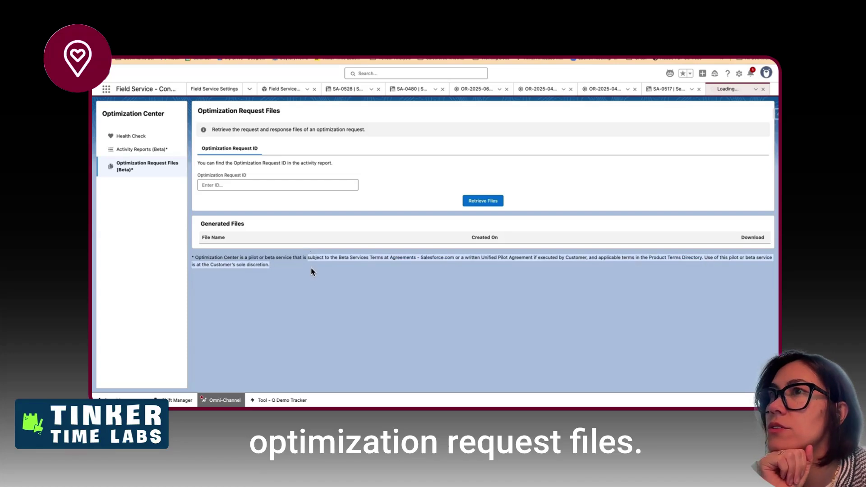
pyautogui.click(123, 136)
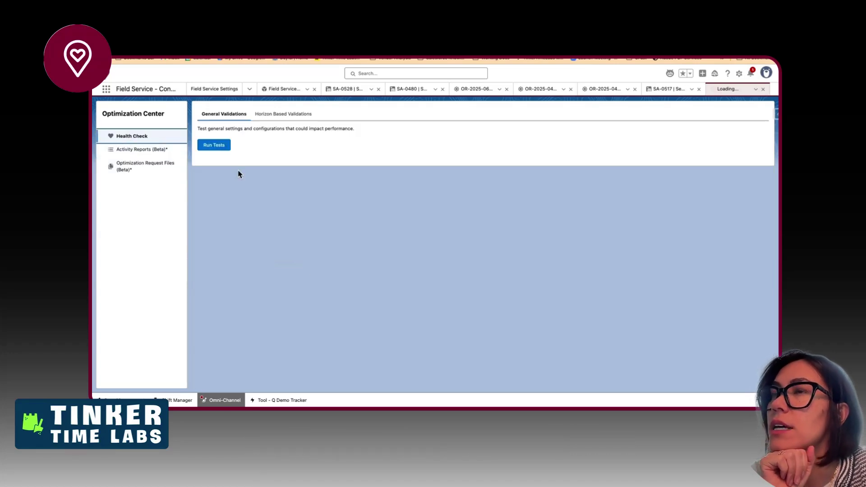
pyautogui.click(214, 146)
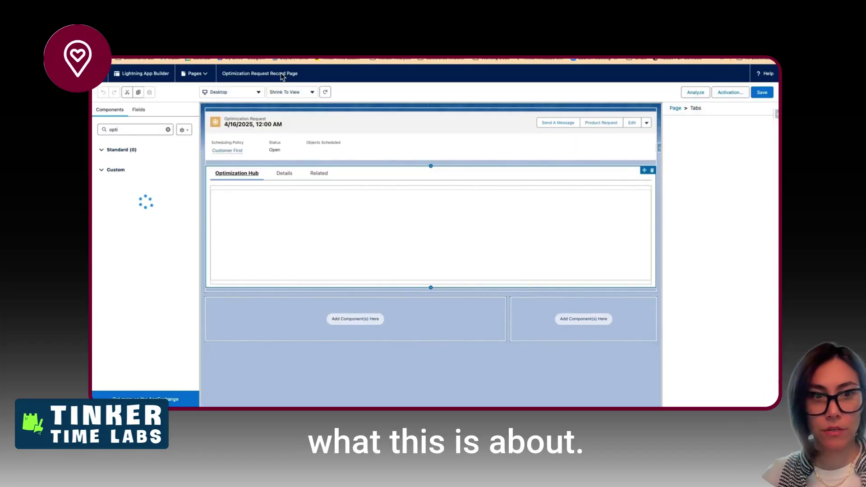
# - Show this week's To-do list and drag SA-0519 onto a resource's row for Tuesday, June 17, 4:15–5:15 PM
pyautogui.click(100, 76)
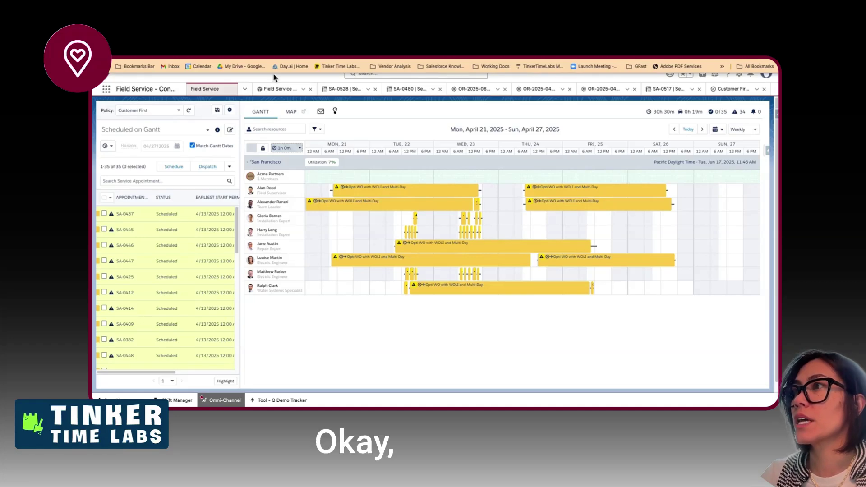
pyautogui.moveTo(403, 207)
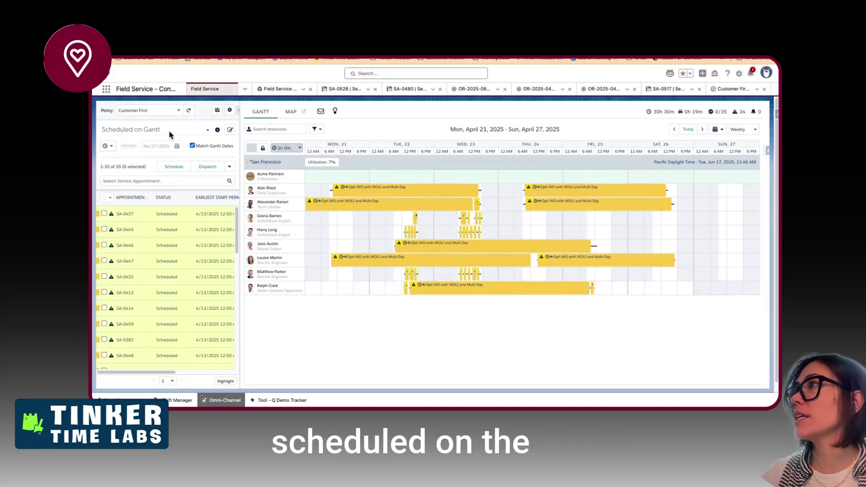
pyautogui.click(688, 130)
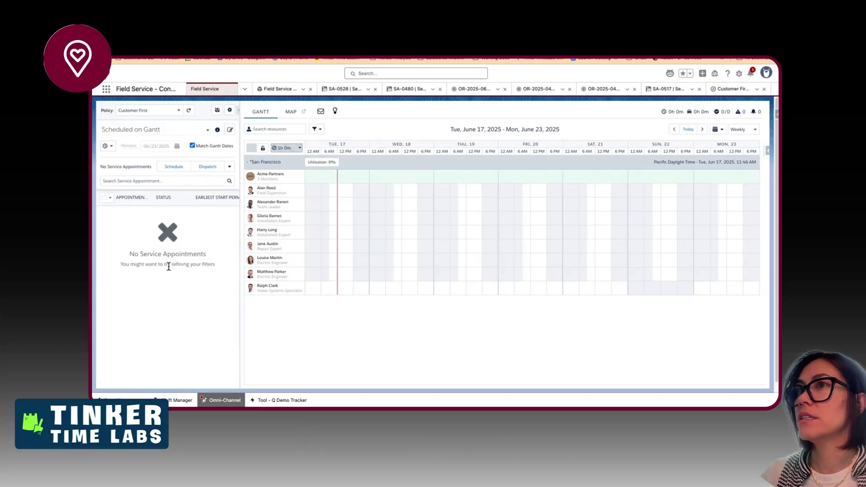
pyautogui.click(180, 130)
pyautogui.click(126, 99)
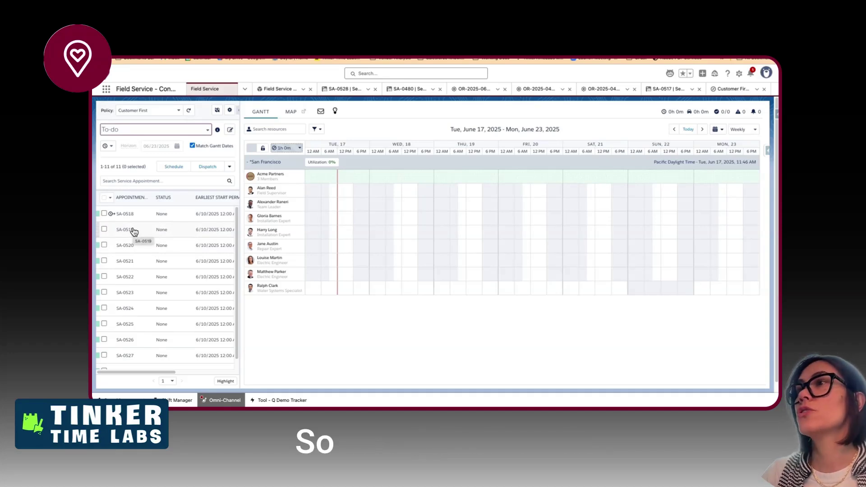
pyautogui.moveTo(133, 231); pyautogui.dragTo(349, 223)
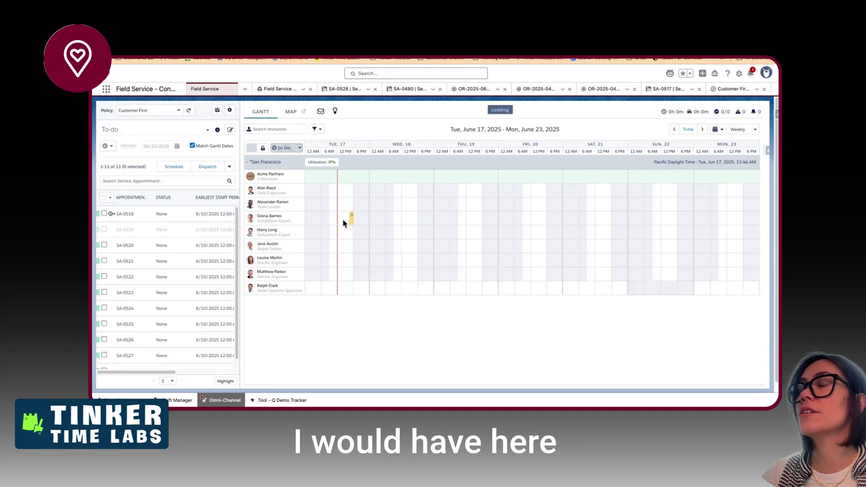
pyautogui.moveTo(352, 223)
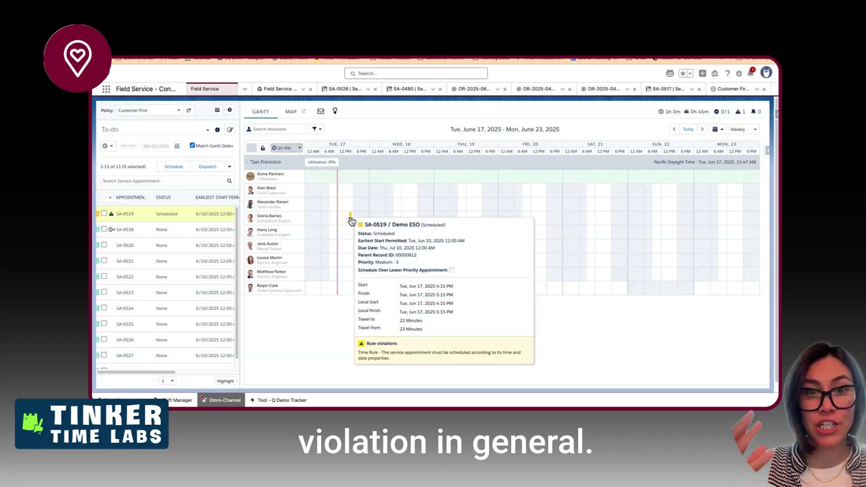
# - Open SA-0519's full record to compare its 6/10/2025 earliest start with the scheduled start, then close it
pyautogui.doubleClick(351, 218)
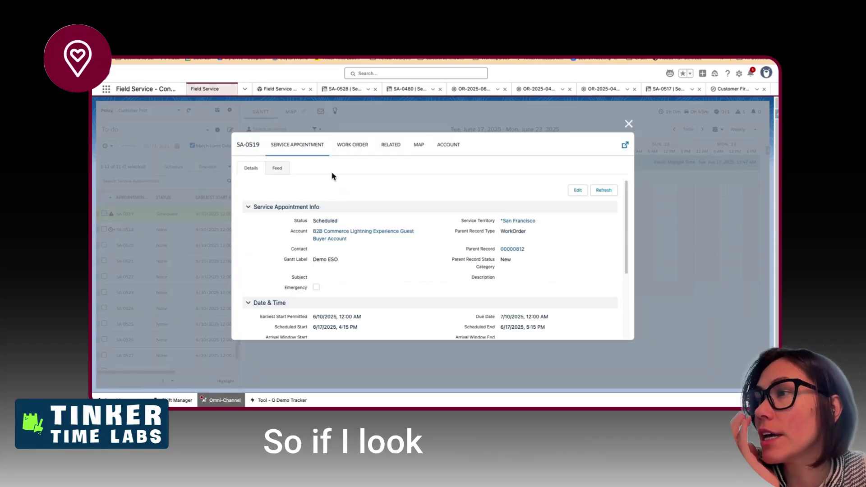
pyautogui.click(625, 144)
pyautogui.scroll(-10, 418, 267)
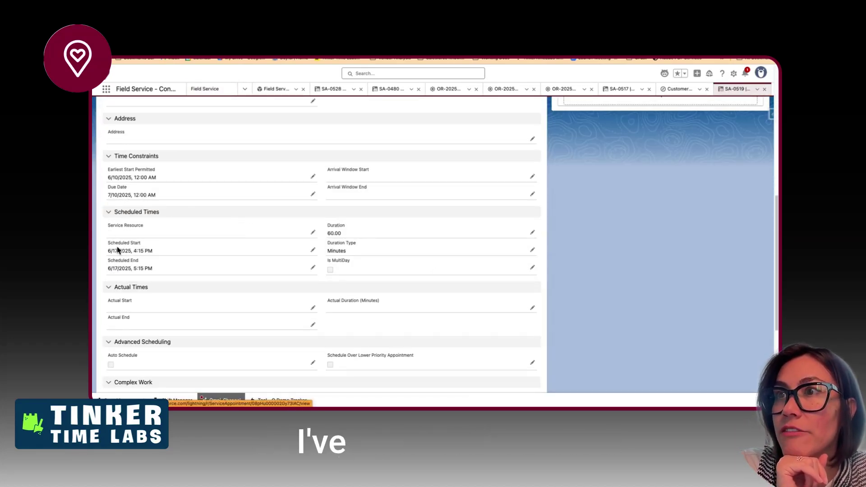
pyautogui.moveTo(111, 178); pyautogui.dragTo(135, 177)
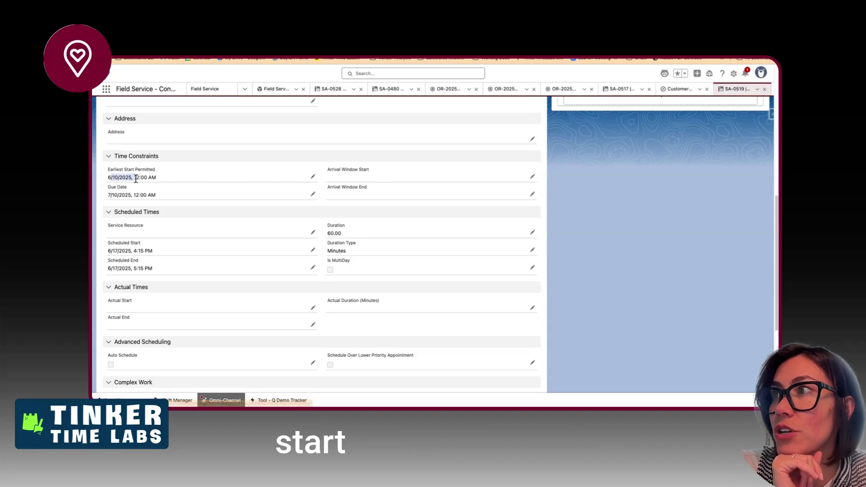
pyautogui.moveTo(107, 252); pyautogui.dragTo(116, 251)
pyautogui.click(115, 269)
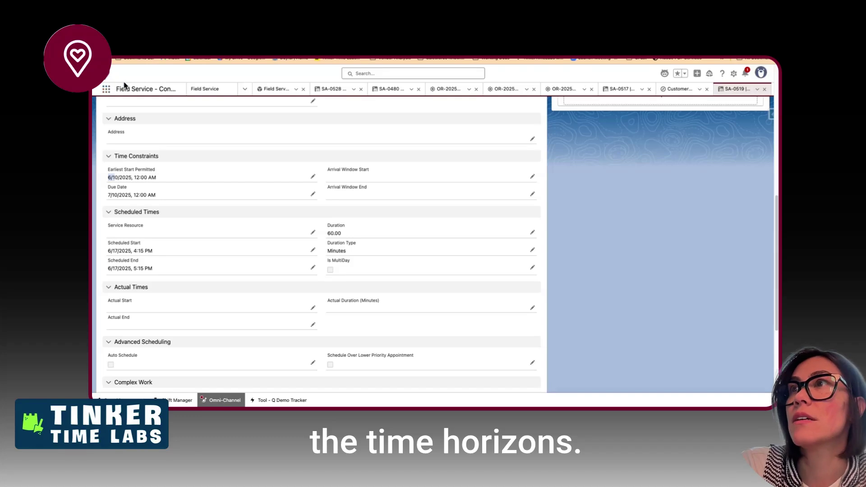
pyautogui.click(204, 88)
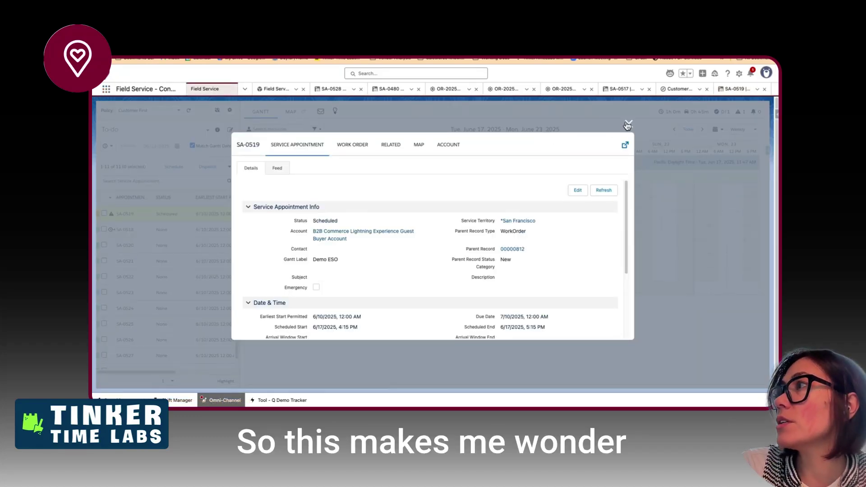
pyautogui.click(628, 125)
pyautogui.click(156, 111)
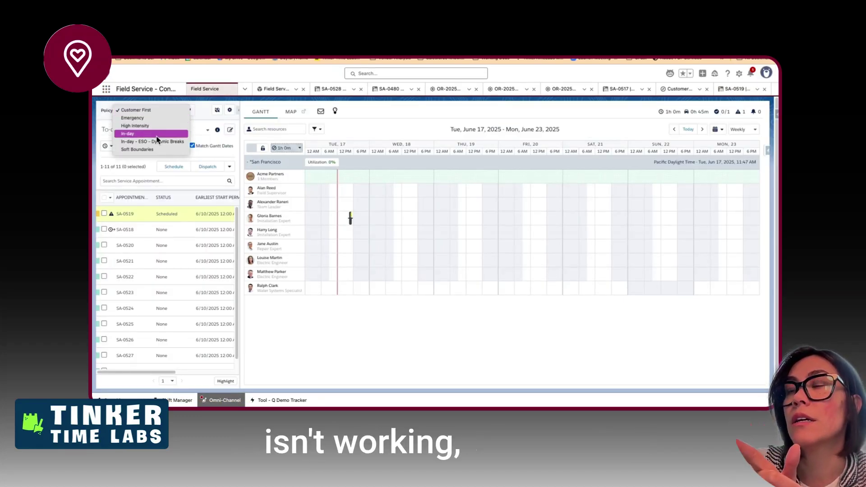
# - Switch the scheduling policy to In-day and recheck SA-0519 against the rules
pyautogui.click(157, 135)
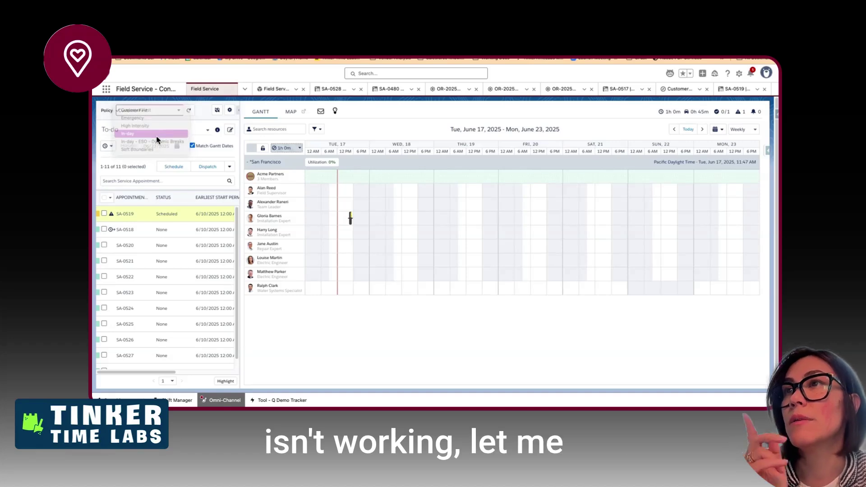
pyautogui.rightClick(350, 220)
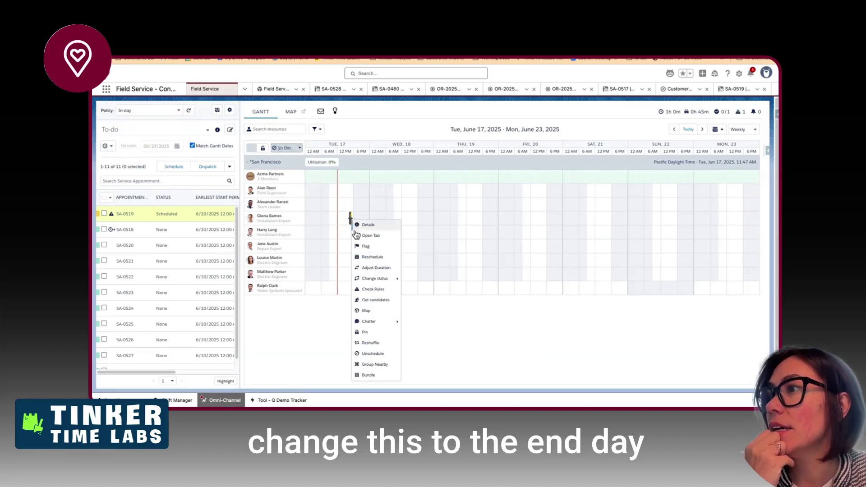
pyautogui.click(361, 290)
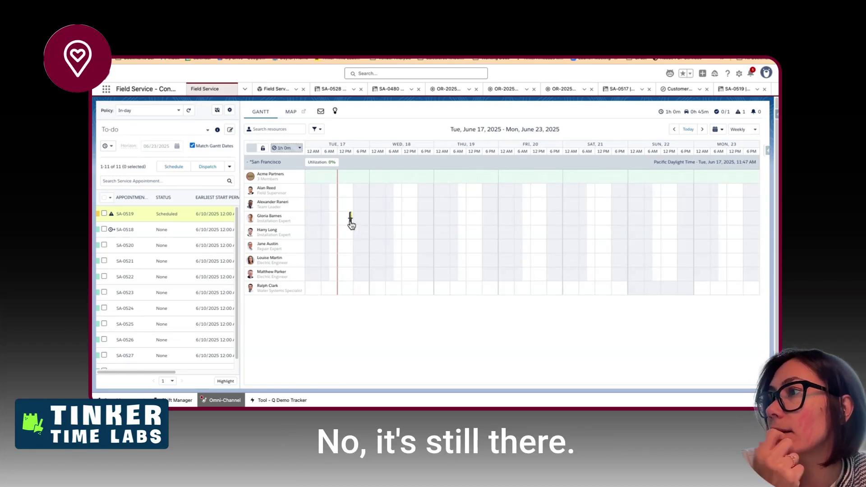
# - Switch the policy to High Intensity and recheck SA-0519's rules
pyautogui.moveTo(351, 225)
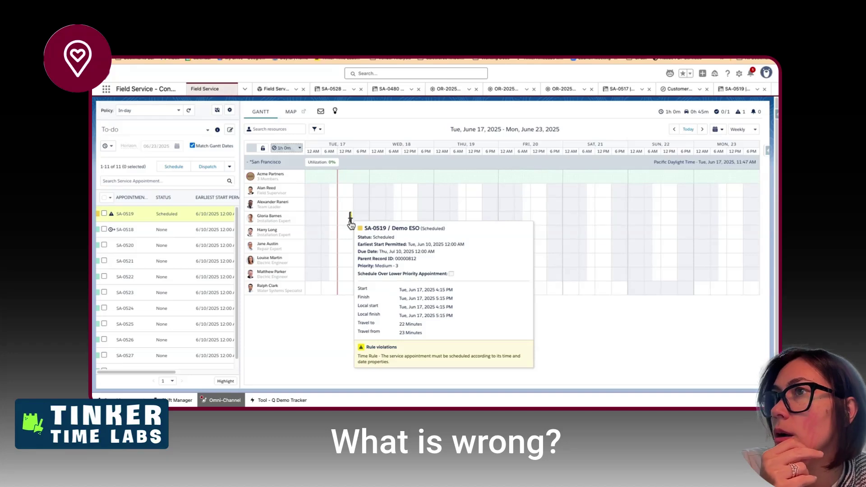
pyautogui.click(165, 112)
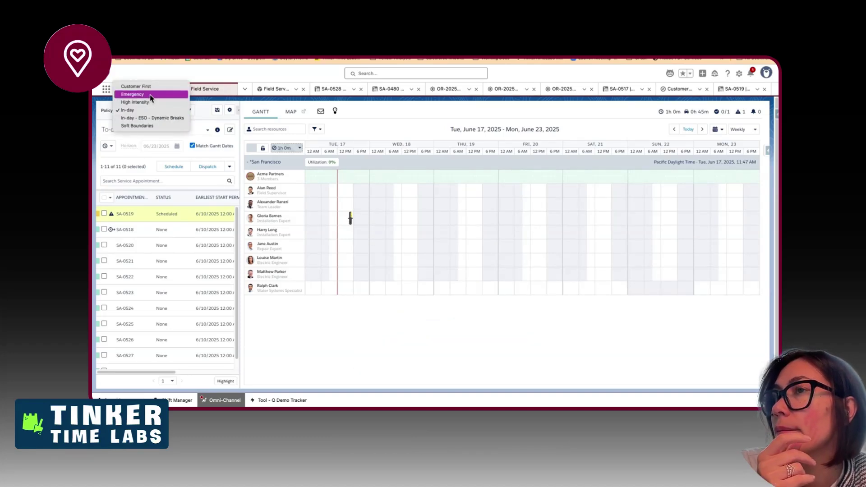
pyautogui.click(135, 102)
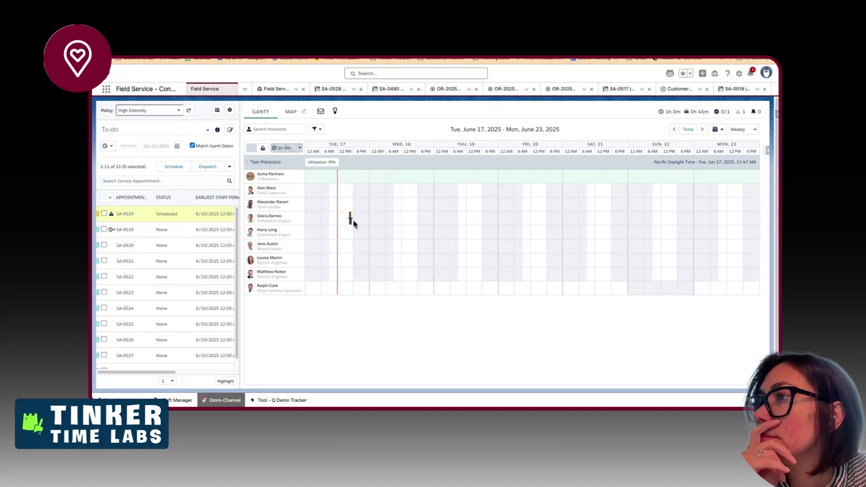
pyautogui.moveTo(351, 223)
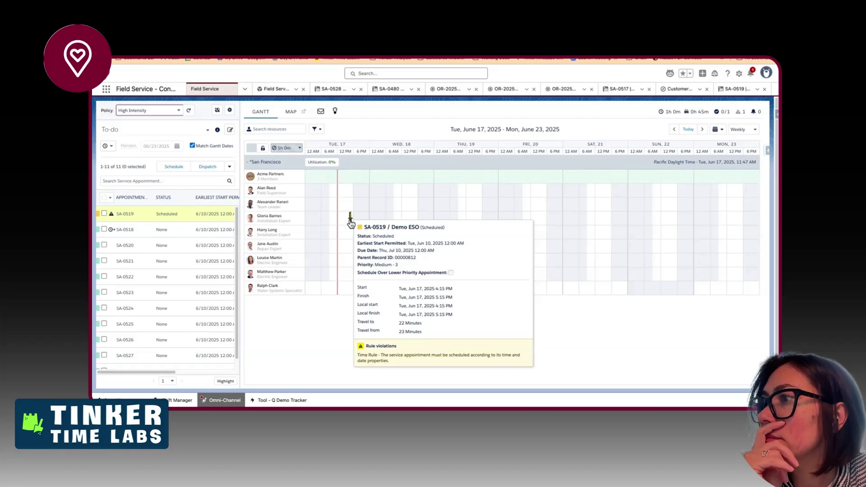
pyautogui.rightClick(351, 222)
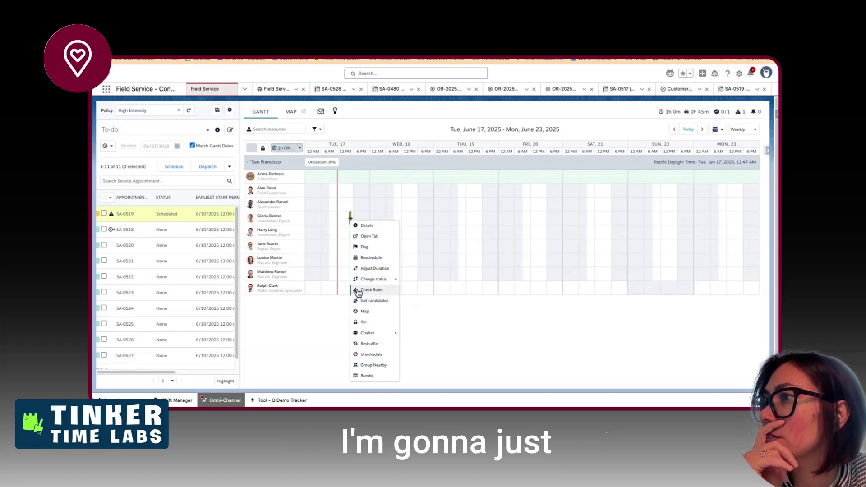
pyautogui.click(341, 192)
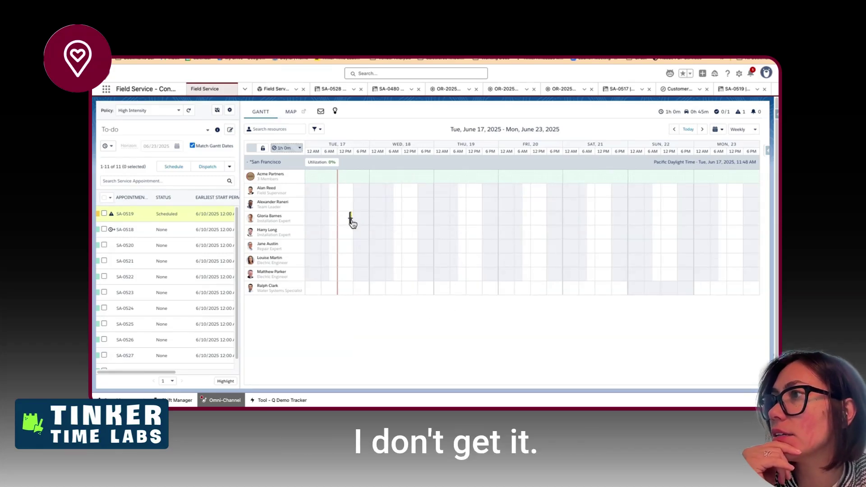
# - Apply the Soft Boundaries policy and refresh the console
pyautogui.moveTo(352, 223)
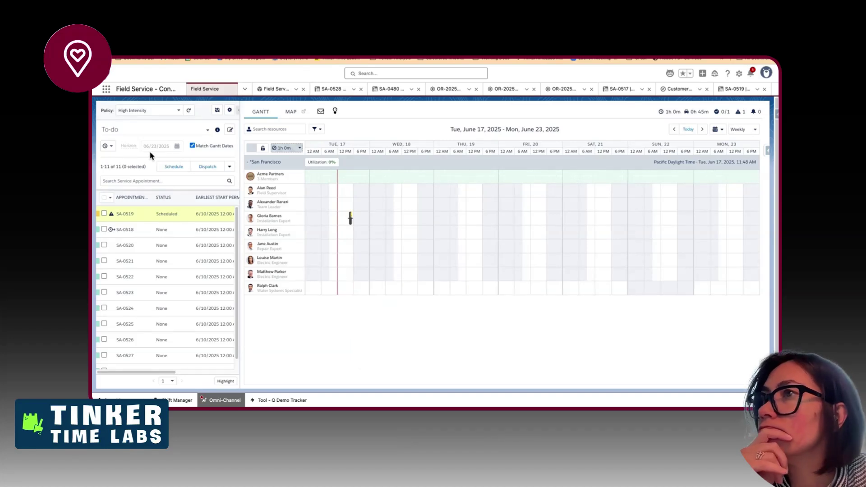
pyautogui.click(146, 112)
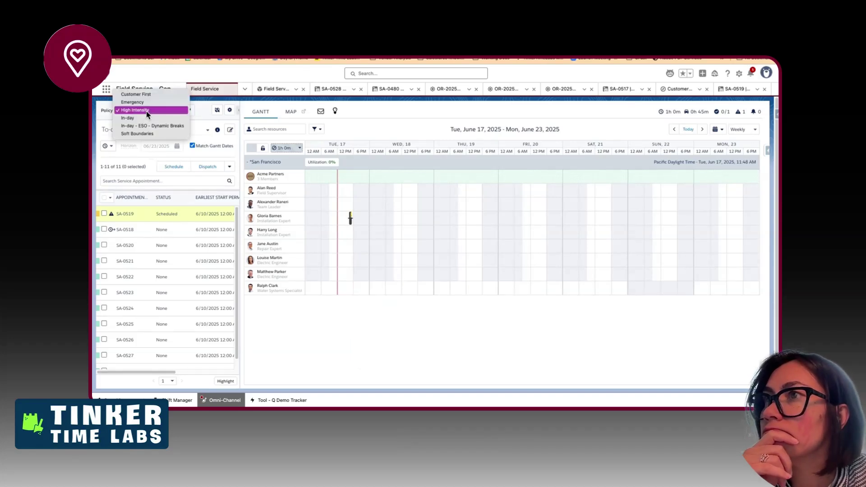
pyautogui.click(150, 134)
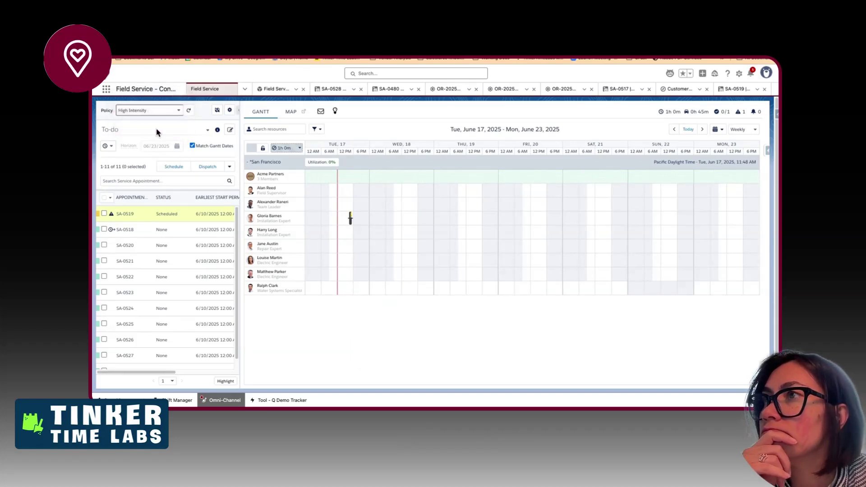
pyautogui.click(189, 111)
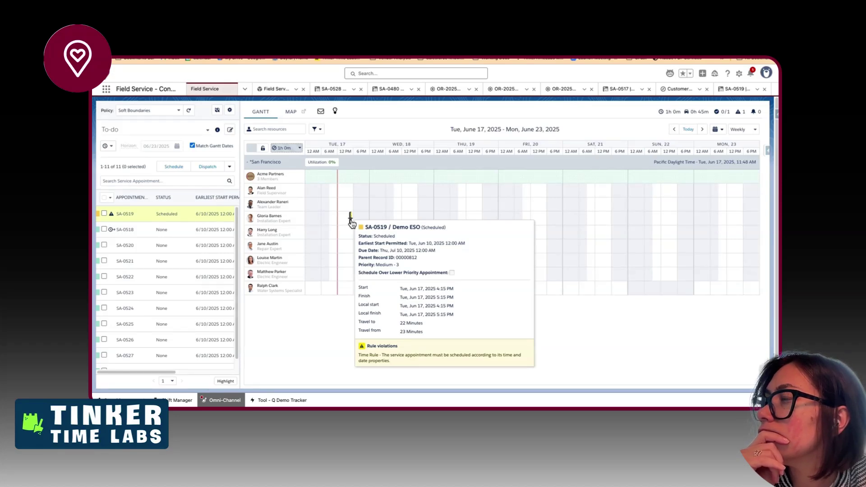
# - Open SA-0519's appointment details, scroll through them, and close the dialog
pyautogui.click(349, 219)
pyautogui.scroll(-3, 327, 234)
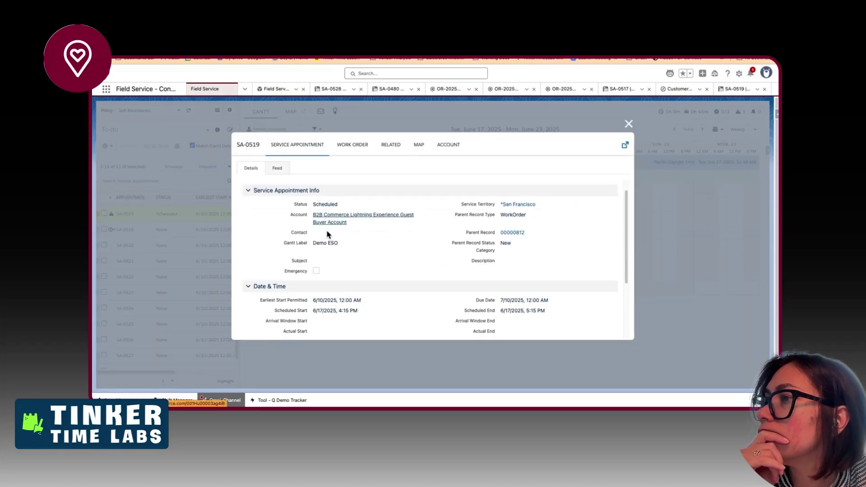
pyautogui.scroll(-2, 328, 234)
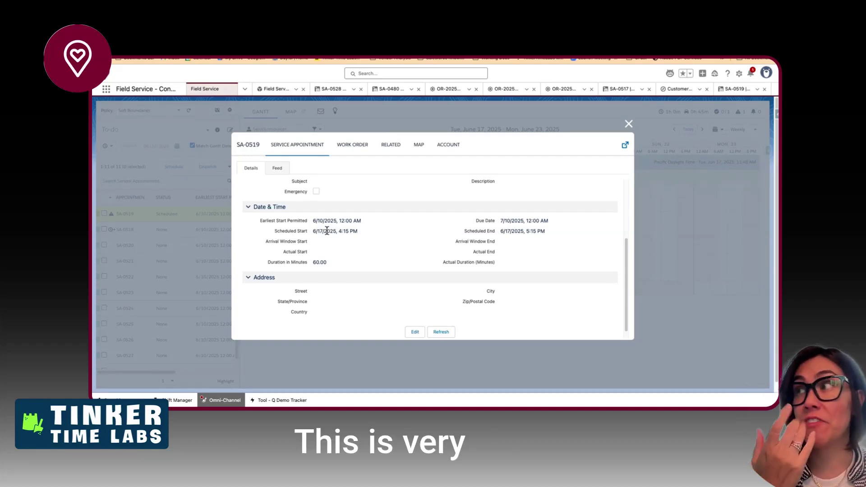
pyautogui.click(628, 125)
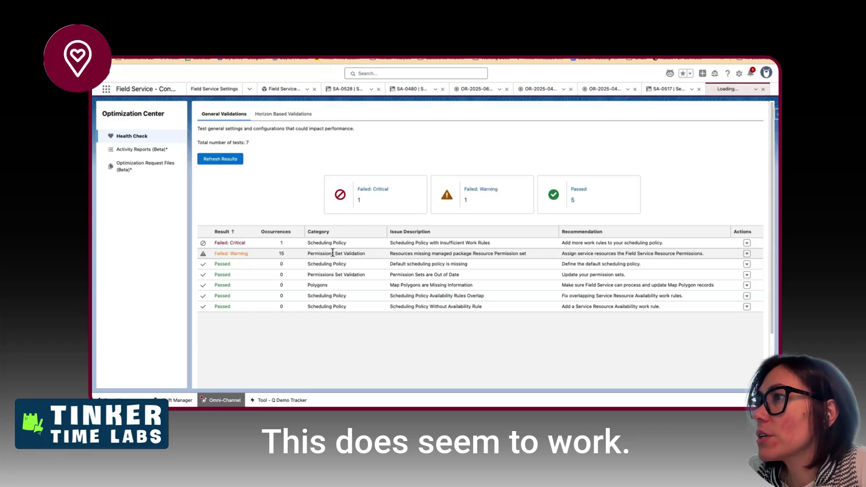
# - Review More Info for the permission-set warning and its 15 affected resources
pyautogui.moveTo(333, 253); pyautogui.dragTo(647, 251)
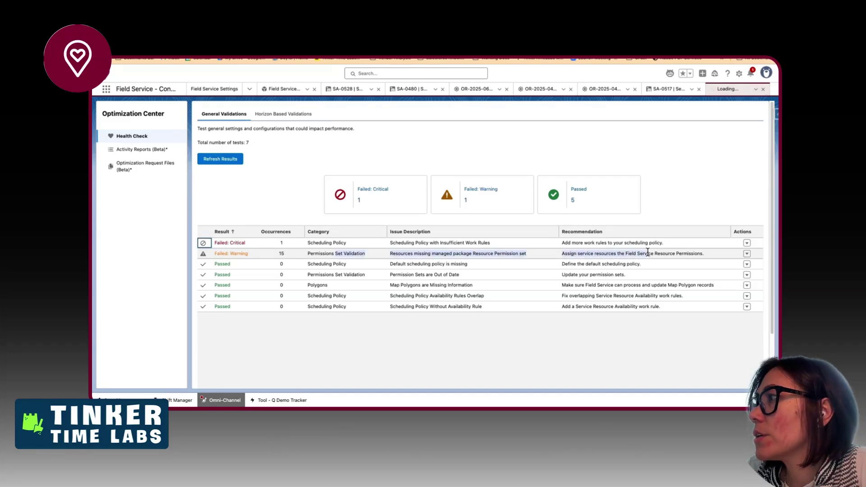
pyautogui.click(746, 254)
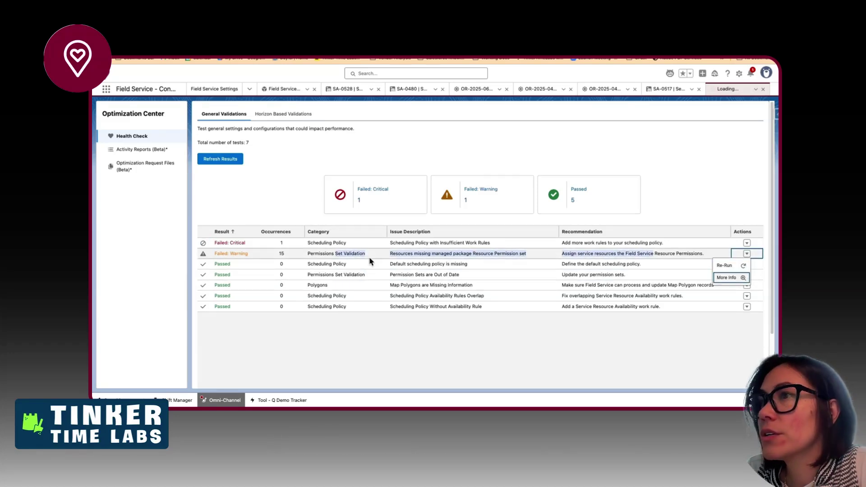
pyautogui.click(728, 278)
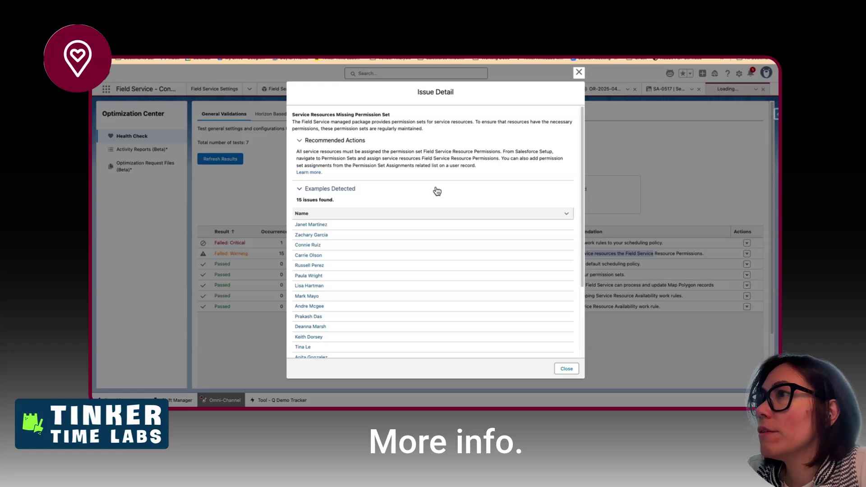
pyautogui.scroll(-3, 330, 296)
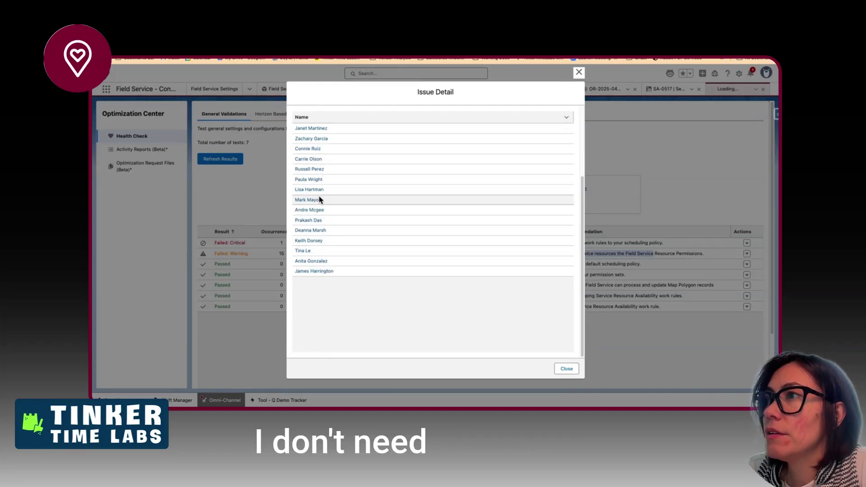
pyautogui.scroll(3, 319, 199)
pyautogui.scroll(2, 320, 198)
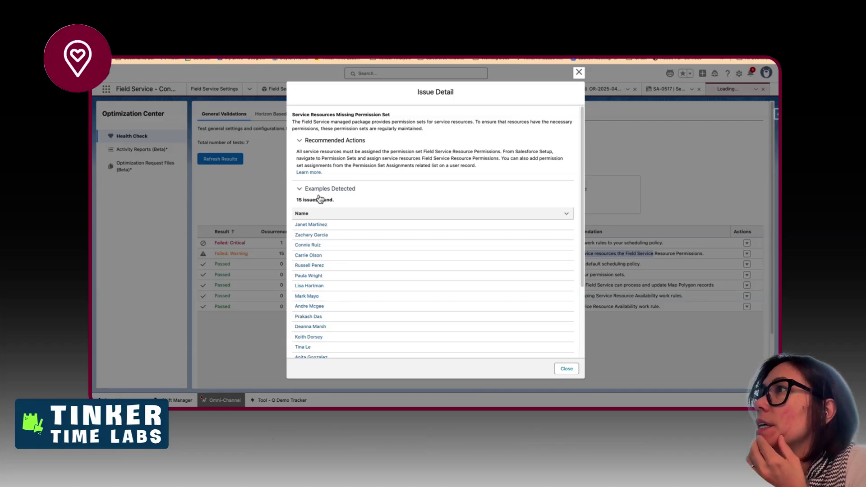
pyautogui.click(579, 72)
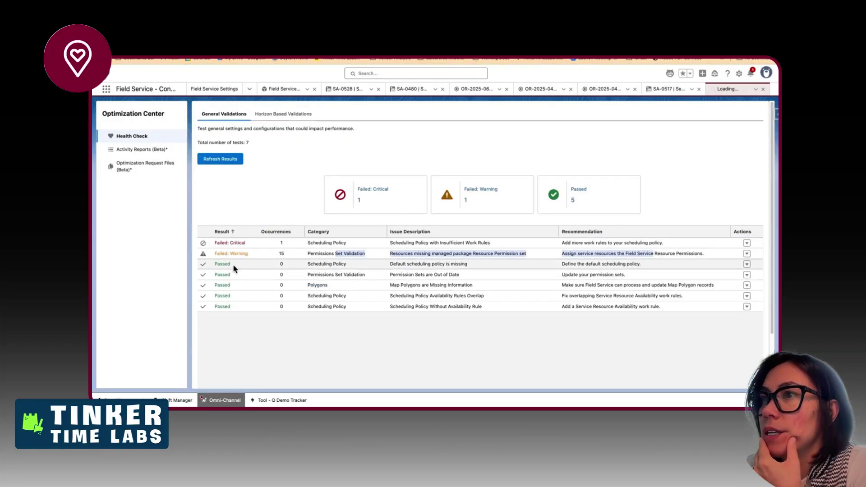
pyautogui.click(492, 245)
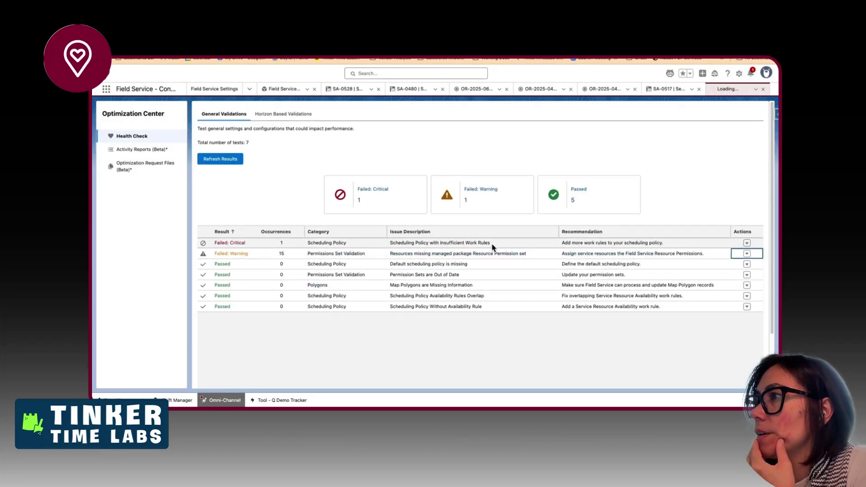
# - View details of the critical Insufficient Work Rules failure
pyautogui.click(747, 243)
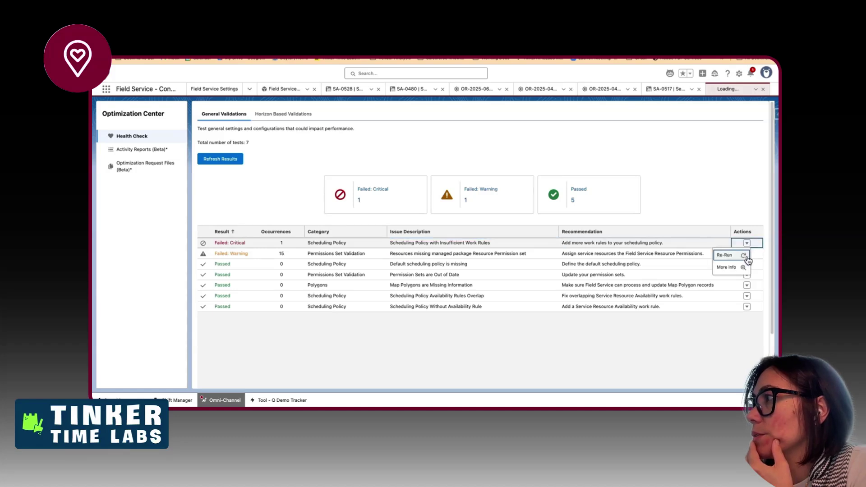
pyautogui.click(741, 260)
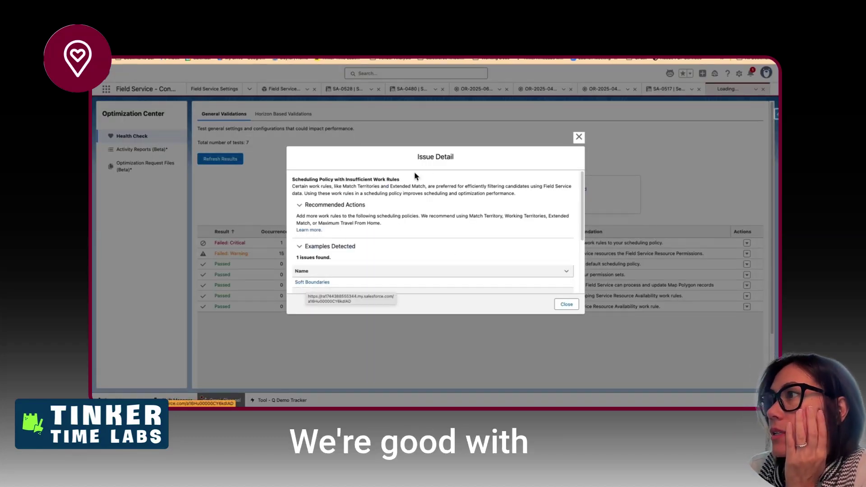
pyautogui.click(579, 137)
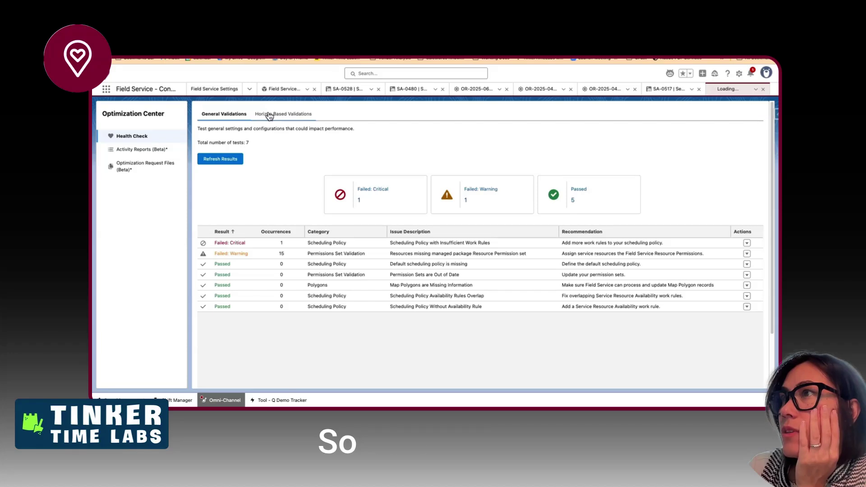
# - Switch to Horizon Based Validations with a Jun 16 to Jun 20, 2025 horizon
pyautogui.click(270, 115)
pyautogui.click(220, 159)
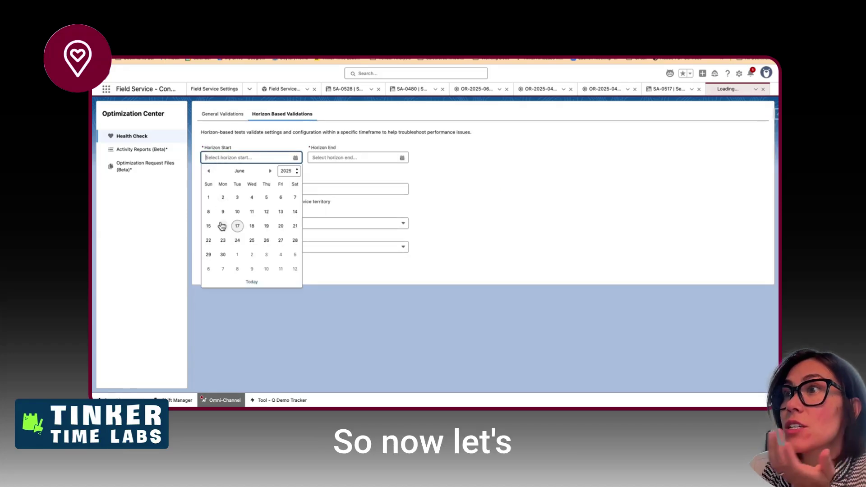
pyautogui.click(222, 226)
pyautogui.click(339, 158)
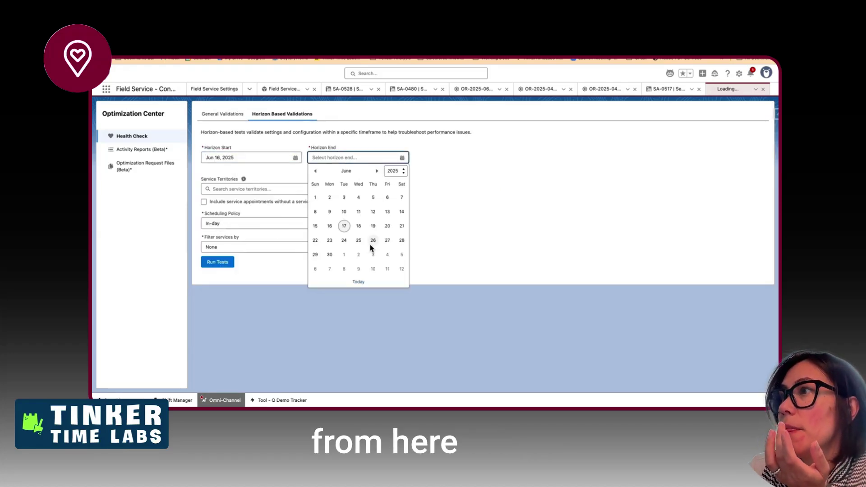
pyautogui.click(388, 227)
# - Add the San Francisco territory, choose Customer First, and run the tests
pyautogui.click(256, 192)
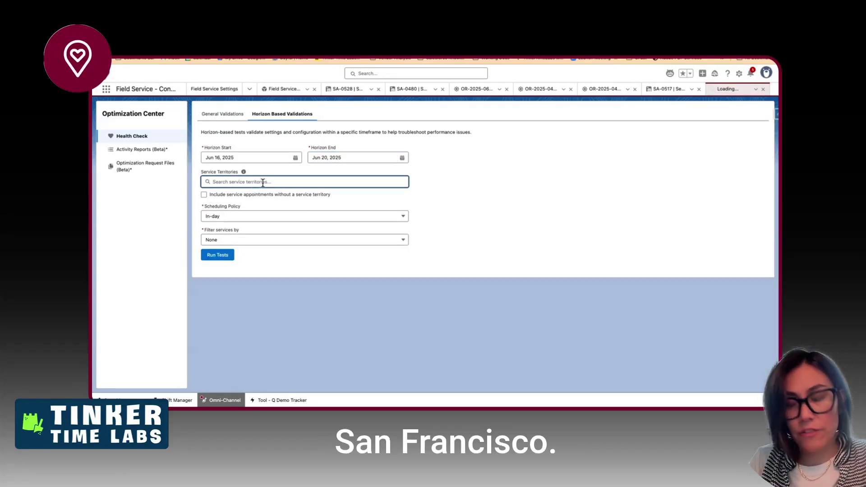
pyautogui.write('san')
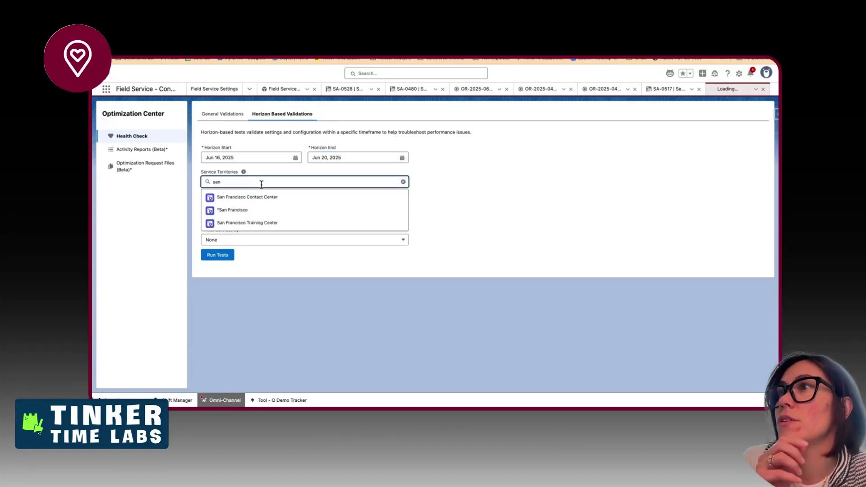
pyautogui.click(251, 210)
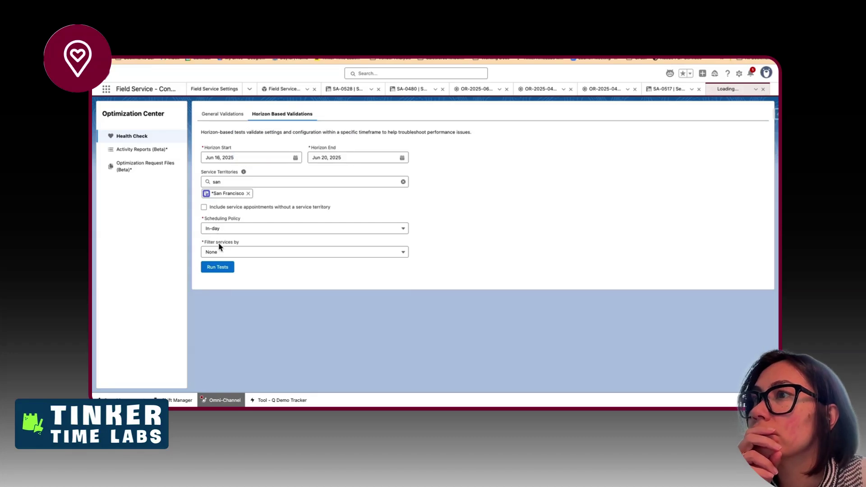
pyautogui.click(221, 230)
pyautogui.click(223, 256)
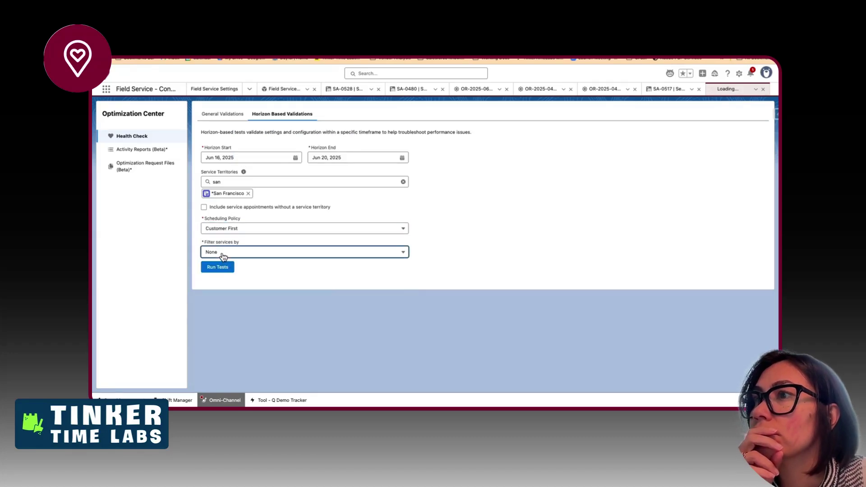
pyautogui.click(221, 267)
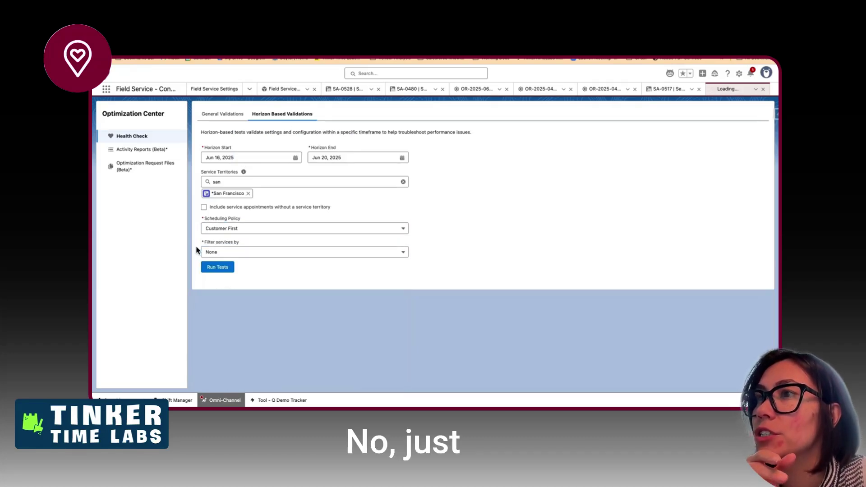
pyautogui.click(213, 267)
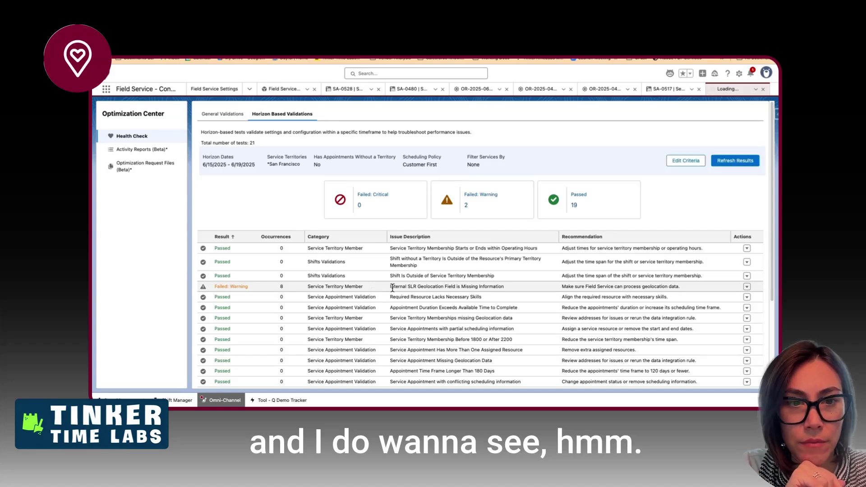
# - Scroll the 21 horizon results, open Edit Criteria, and close it unchanged
pyautogui.scroll(-5, 483, 293)
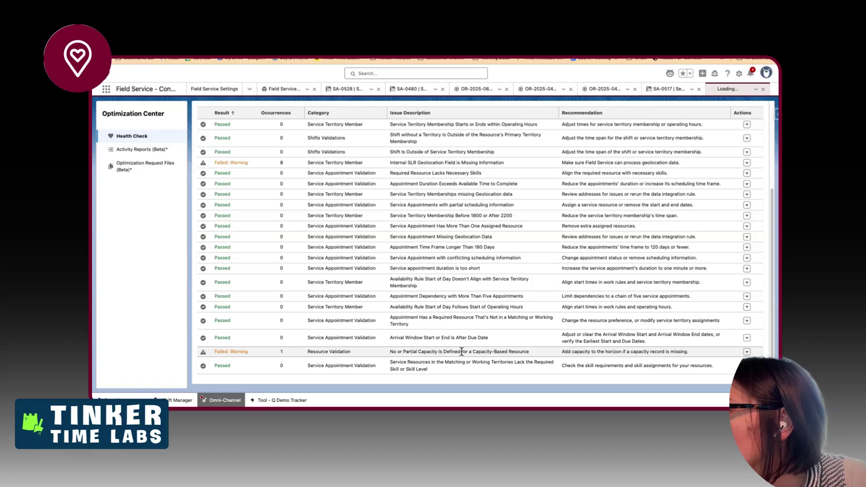
pyautogui.scroll(5, 464, 334)
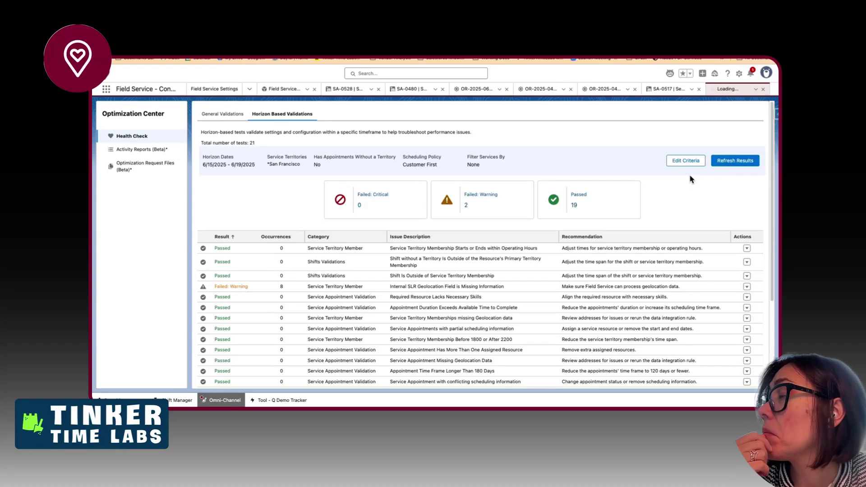
pyautogui.click(685, 162)
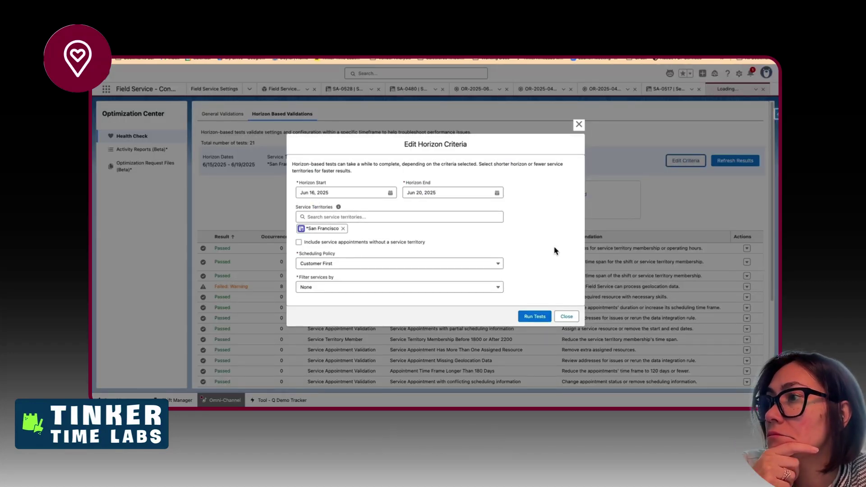
pyautogui.click(565, 317)
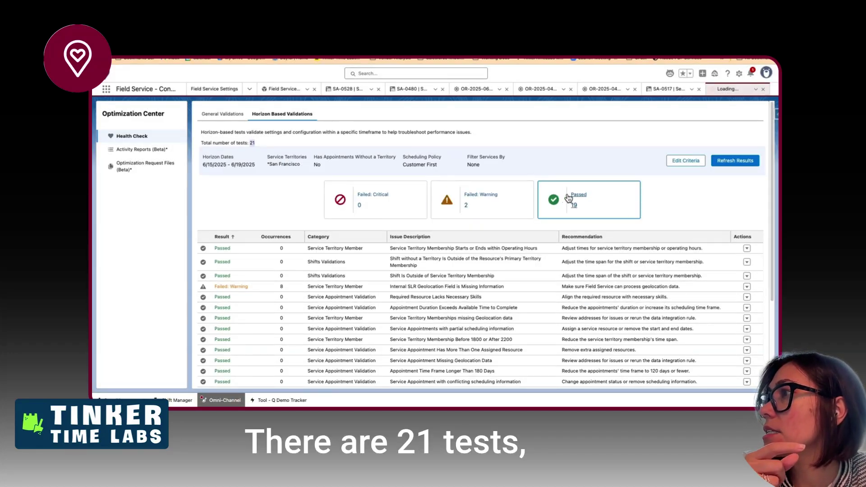
pyautogui.scroll(-3, 502, 315)
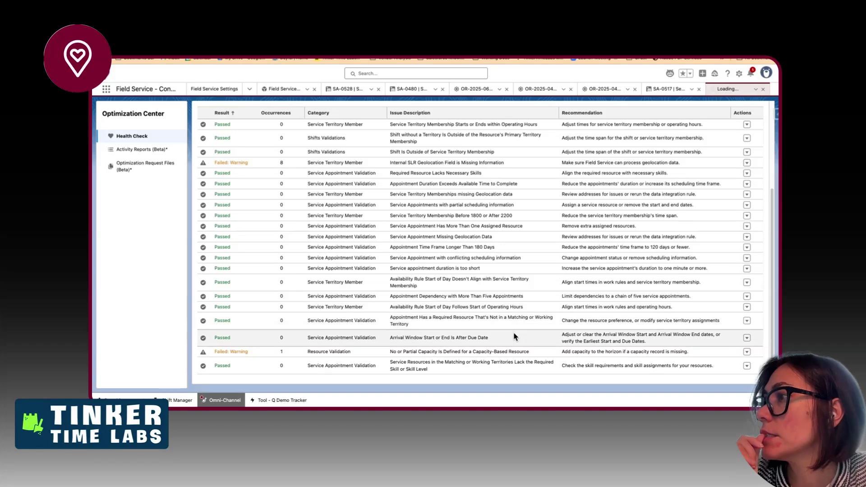
pyautogui.click(747, 338)
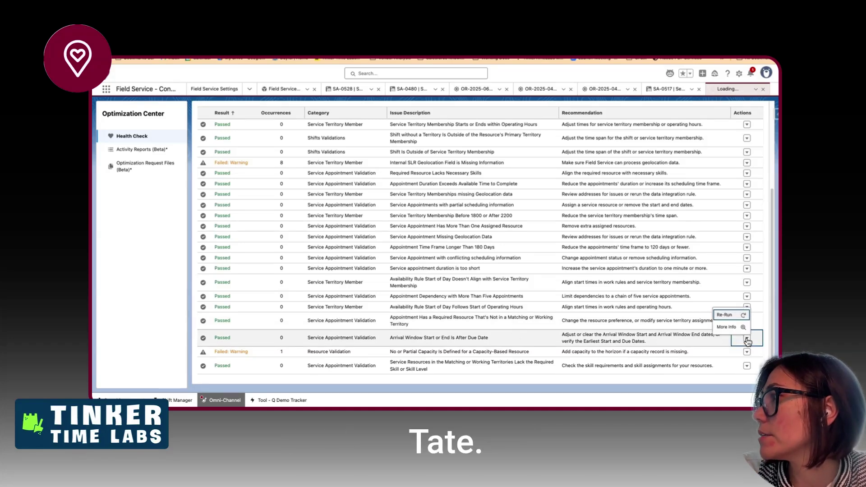
pyautogui.click(726, 327)
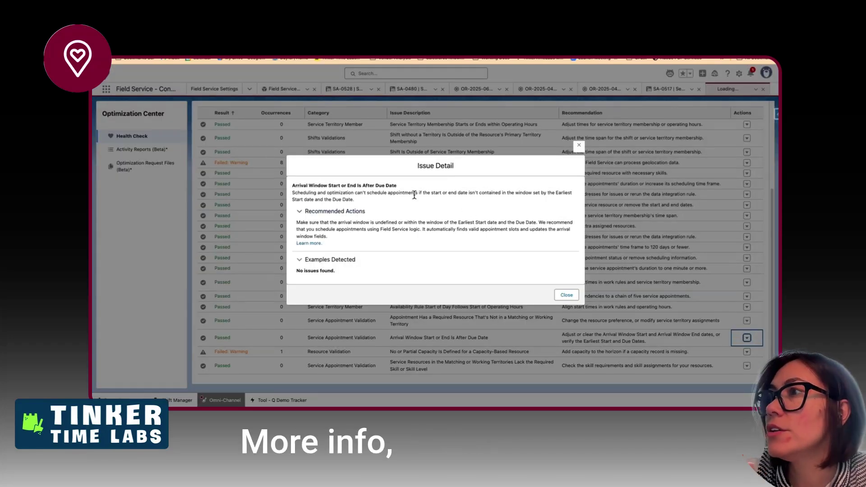
pyautogui.moveTo(387, 192); pyautogui.dragTo(384, 200)
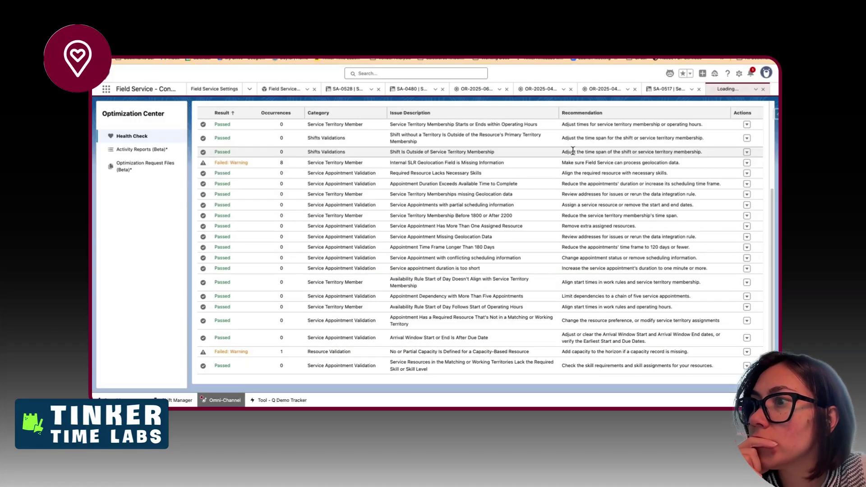
pyautogui.click(579, 146)
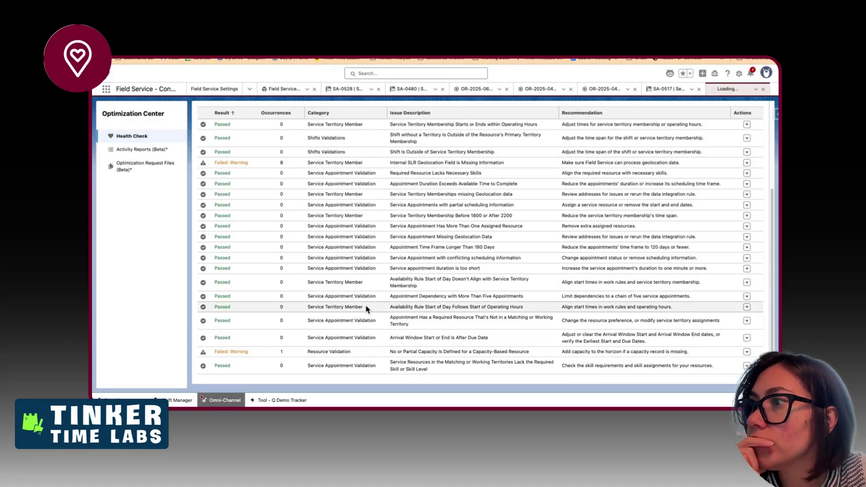
pyautogui.scroll(5, 349, 281)
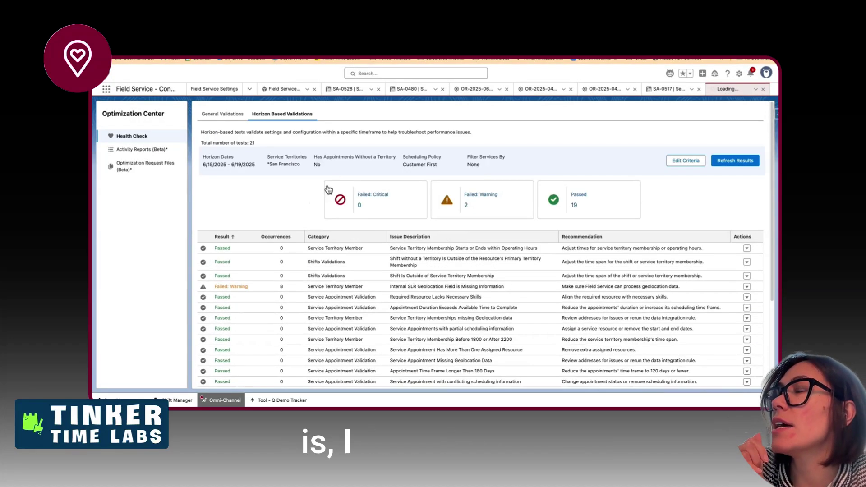
pyautogui.tripleClick(315, 165)
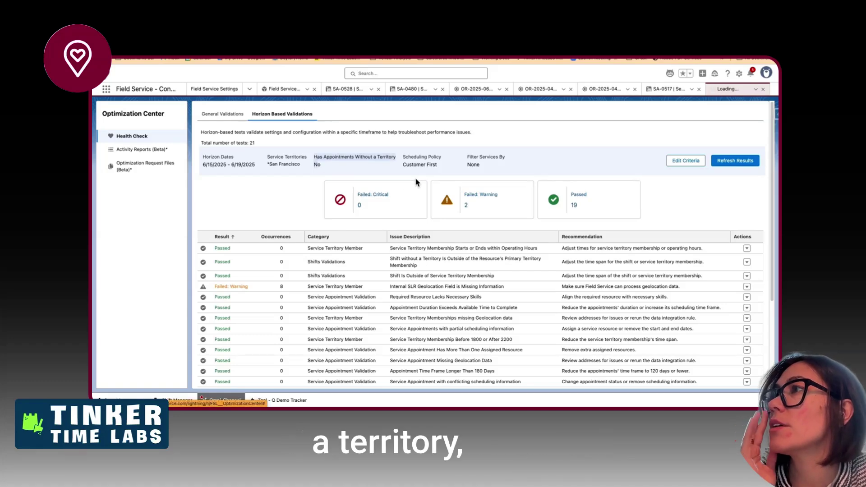
pyautogui.click(253, 143)
pyautogui.scroll(-5, 261, 267)
pyautogui.scroll(5, 260, 268)
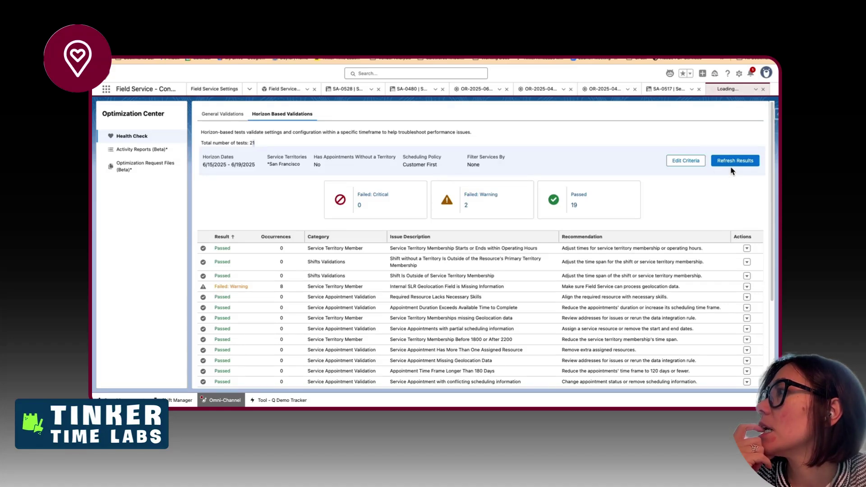
pyautogui.scroll(-5, 682, 258)
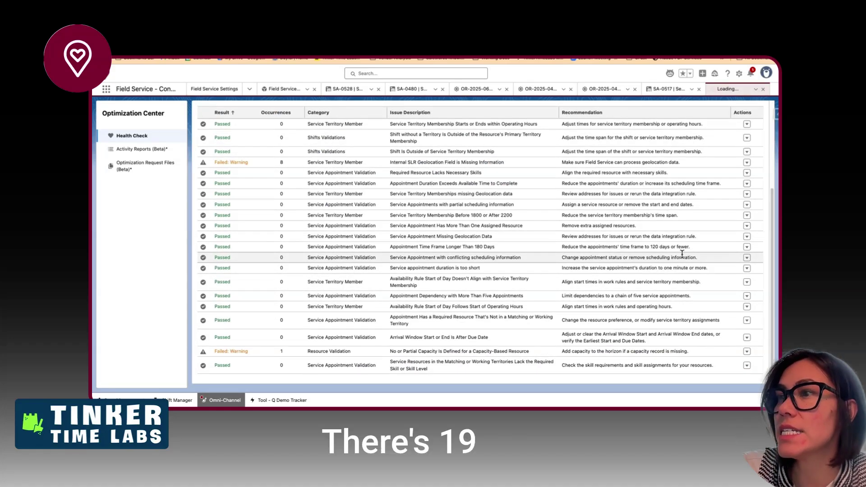
pyautogui.scroll(5, 682, 254)
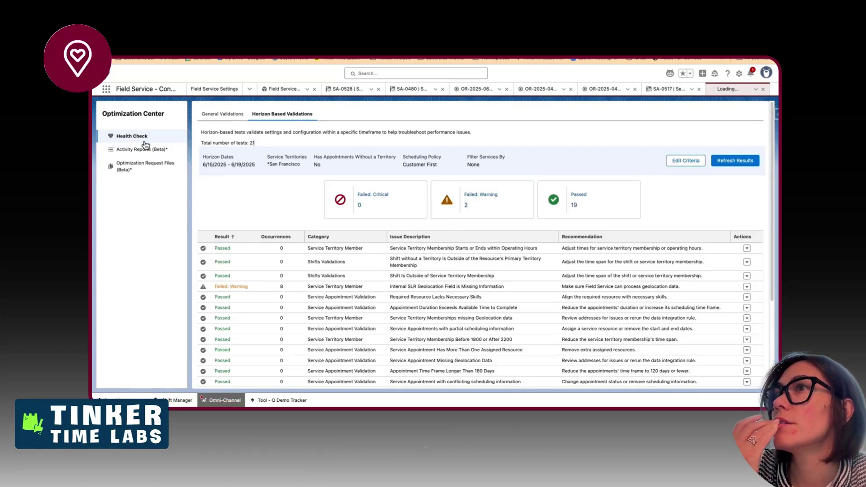
# - Browse the Activity Reports and Optimization Request Files pages, then return to Health Check
pyautogui.click(134, 149)
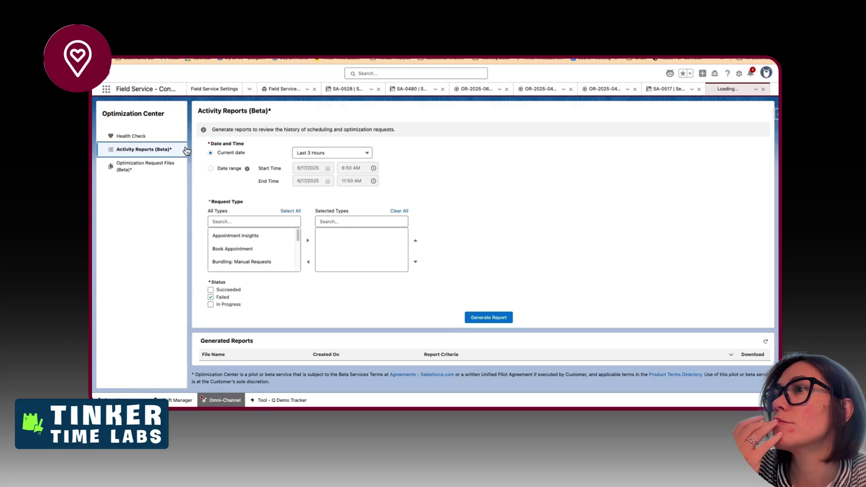
pyautogui.click(144, 165)
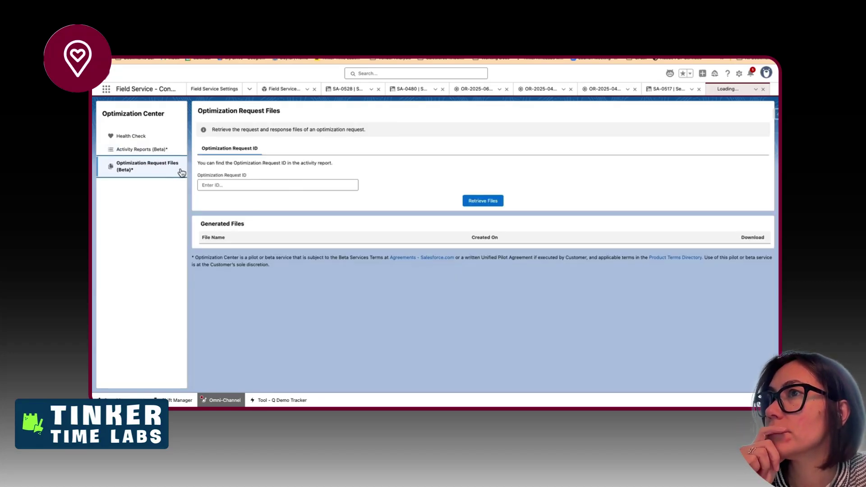
pyautogui.click(167, 135)
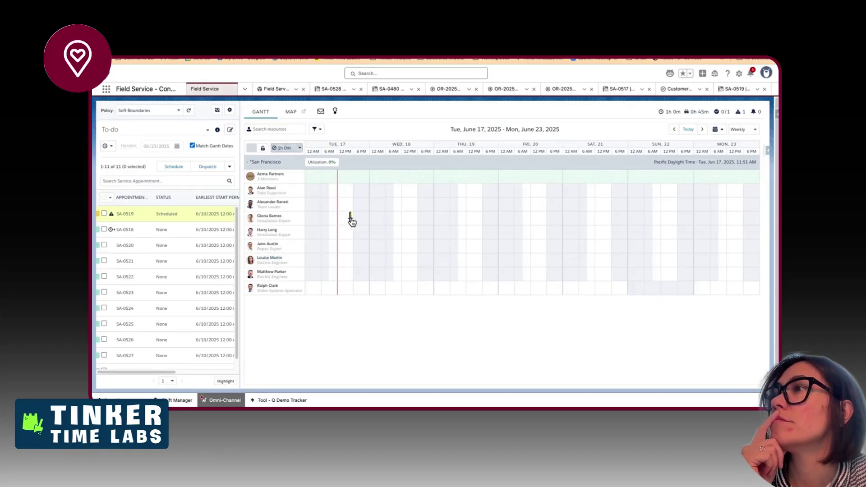
# - Get candidates for SA-0519, find none, and hide the slots
pyautogui.rightClick(352, 221)
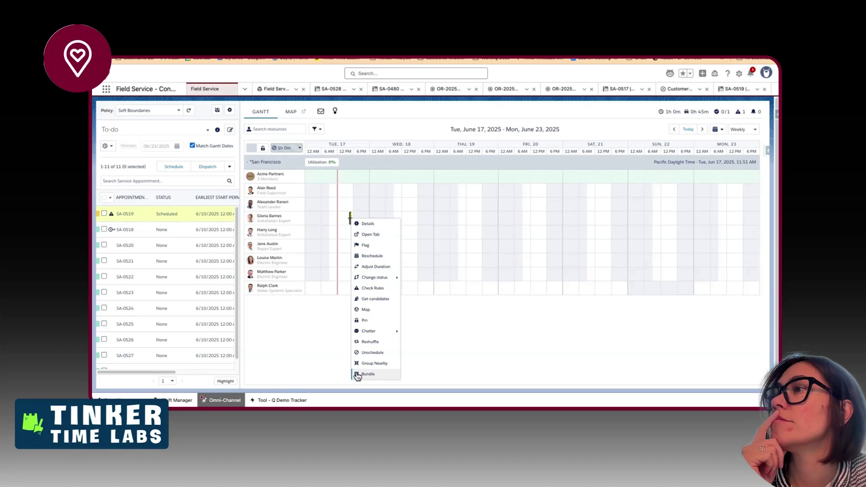
pyautogui.moveTo(369, 281)
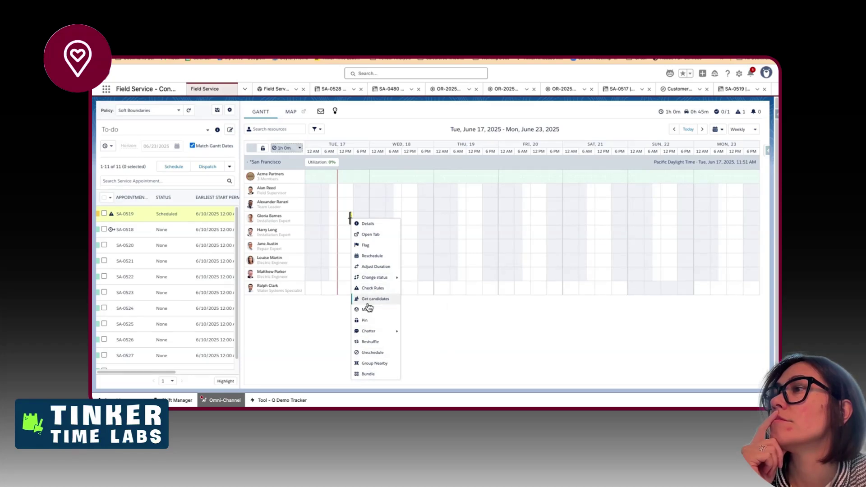
pyautogui.click(365, 299)
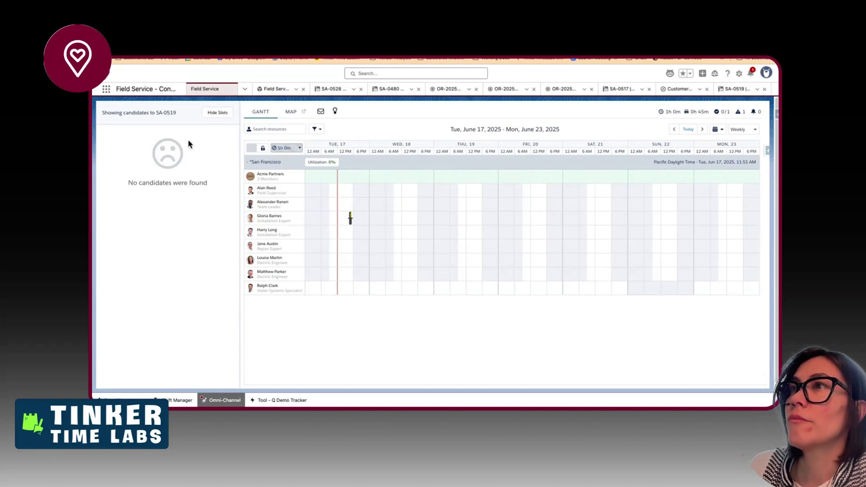
pyautogui.click(213, 115)
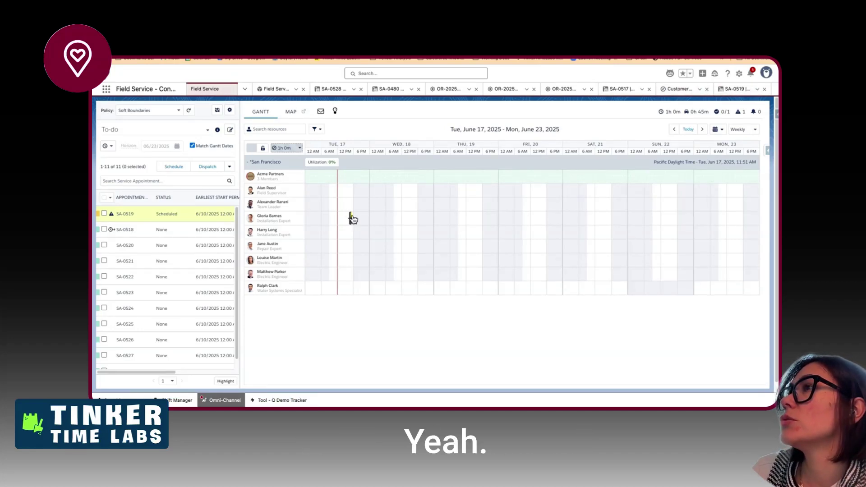
# - Open SA-0519's details to review status, territory and account, then reopen them
pyautogui.doubleClick(352, 219)
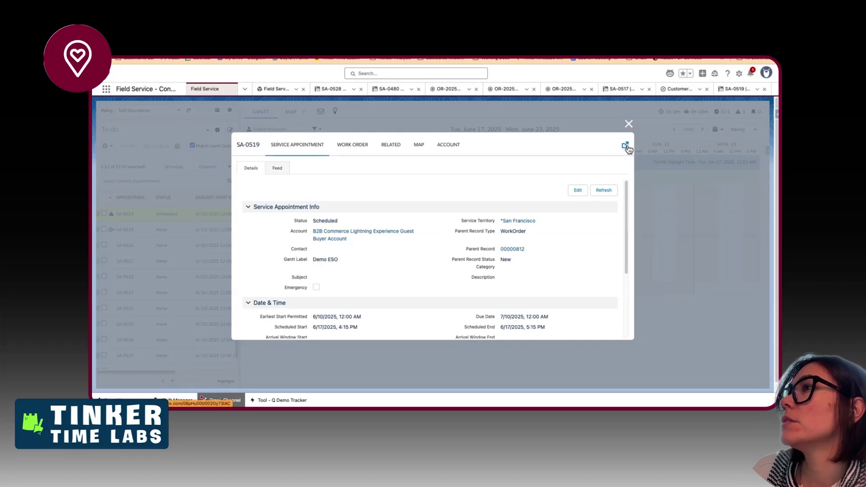
pyautogui.moveTo(457, 226); pyautogui.dragTo(296, 229)
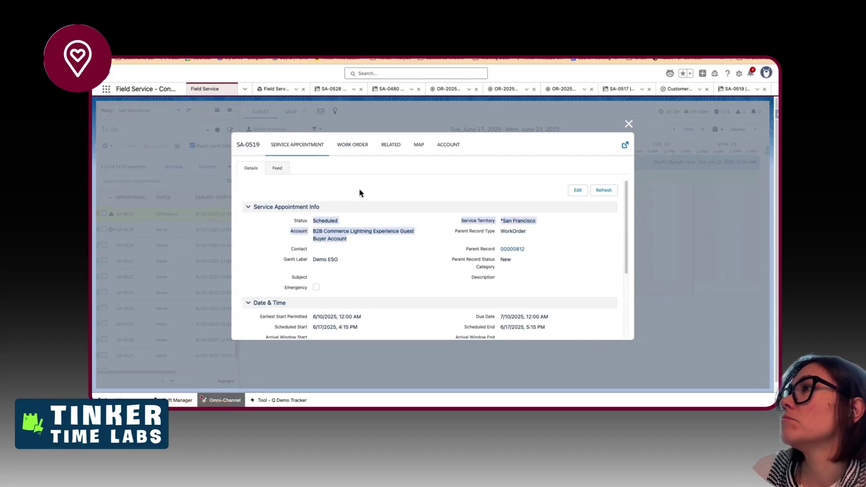
pyautogui.click(629, 126)
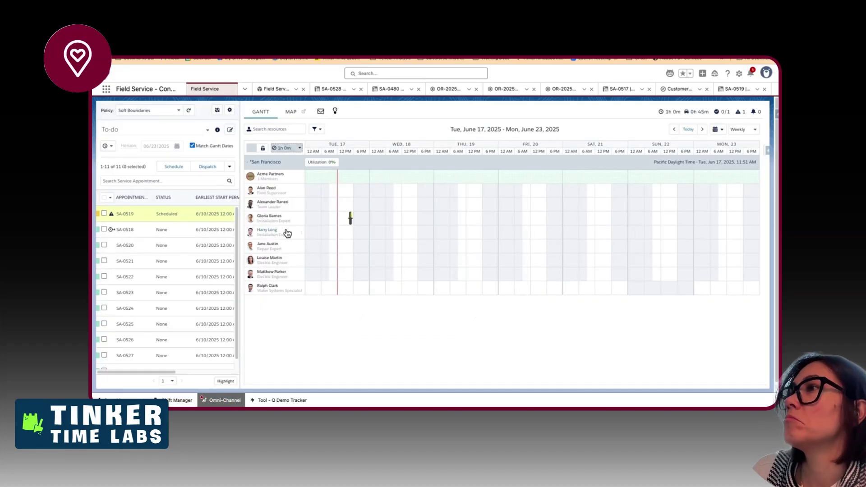
pyautogui.doubleClick(351, 220)
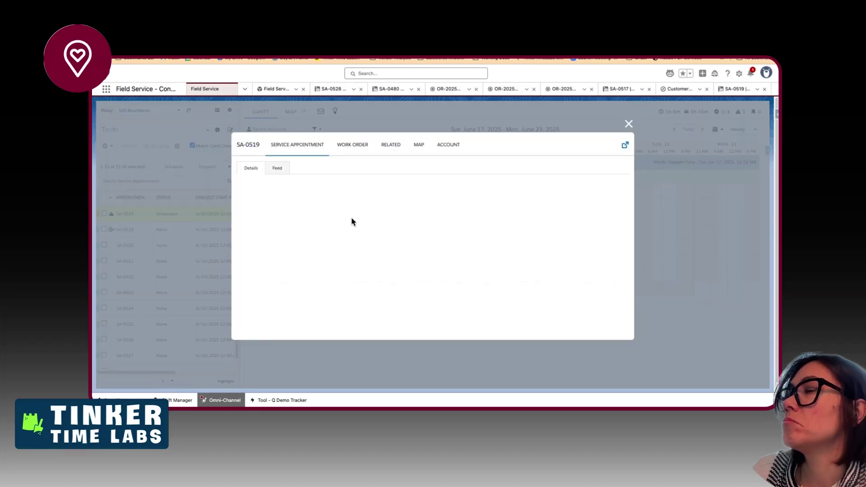
# - Open the SA-0519 record in its own tab and close the extra workspace tabs
pyautogui.click(625, 145)
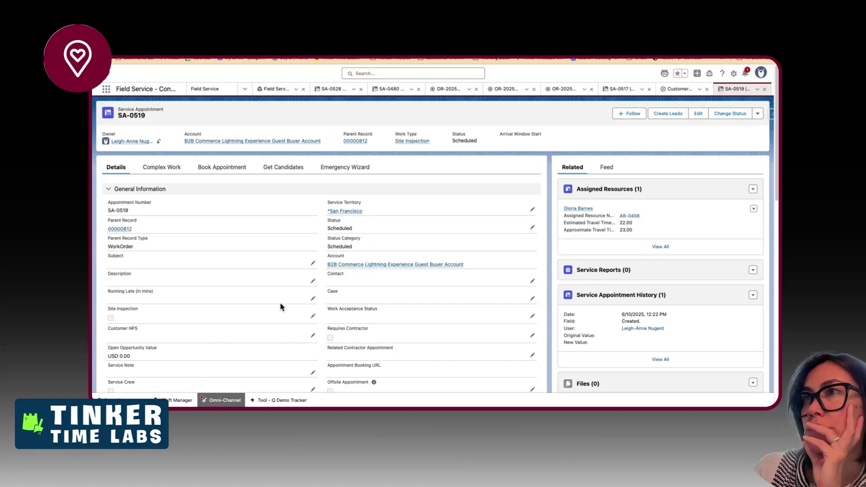
pyautogui.click(303, 89)
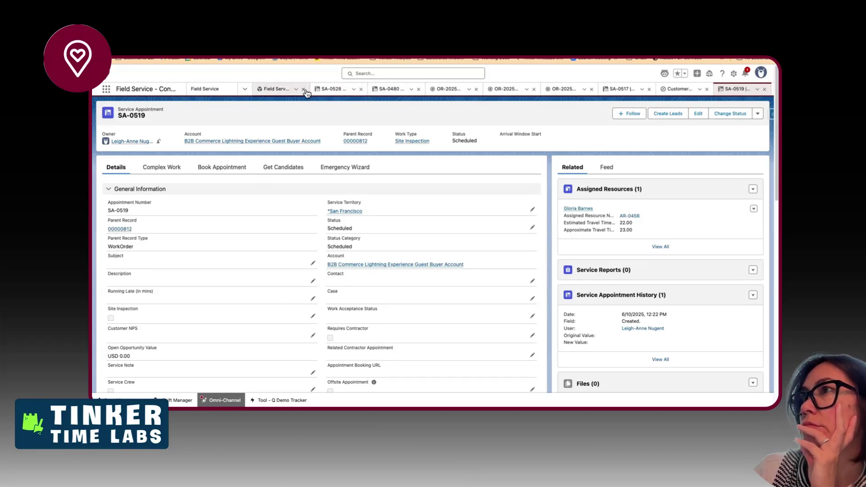
pyautogui.click(303, 89)
pyautogui.click(303, 89)
pyautogui.click(304, 89)
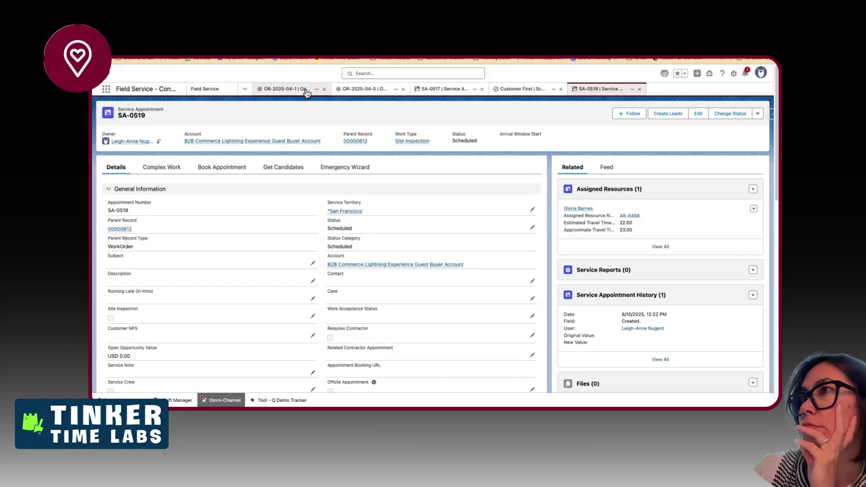
pyautogui.click(304, 90)
pyautogui.click(325, 89)
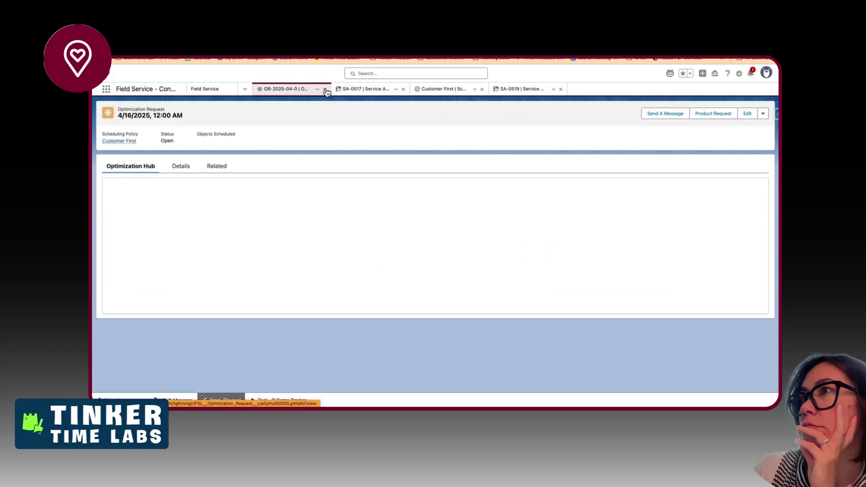
pyautogui.click(325, 90)
# - Open the Customer First policy's Start work rule details
pyautogui.click(365, 88)
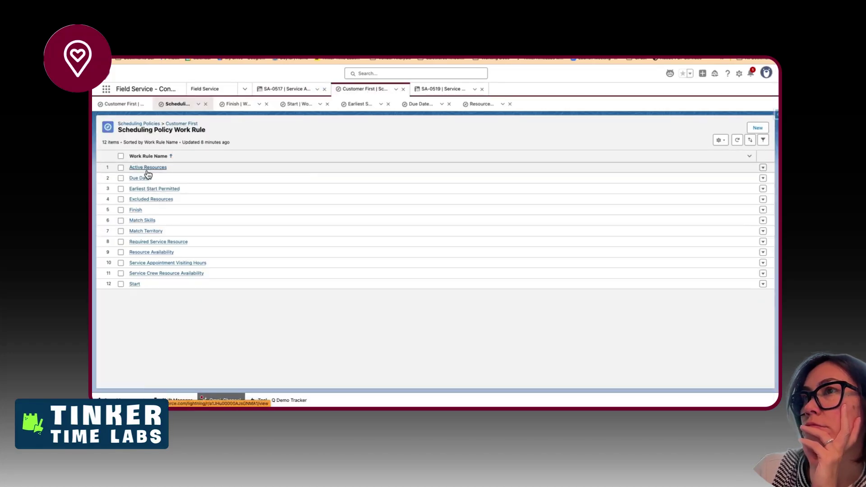
pyautogui.moveTo(147, 172)
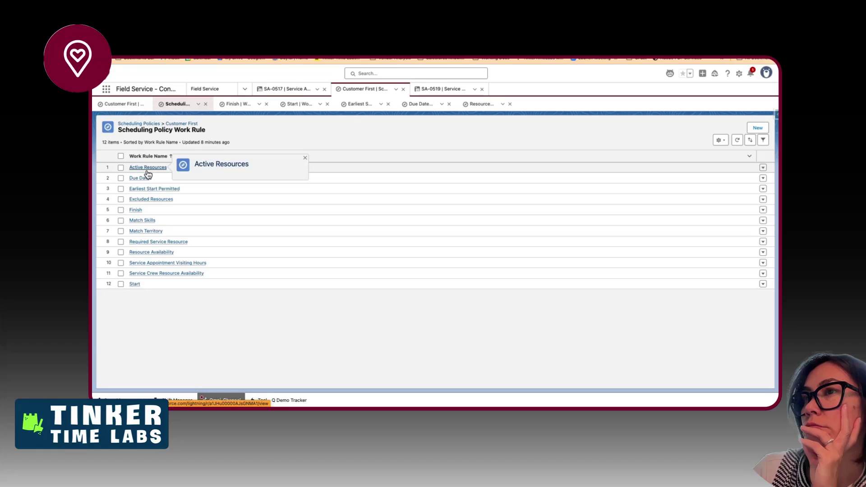
pyautogui.click(133, 284)
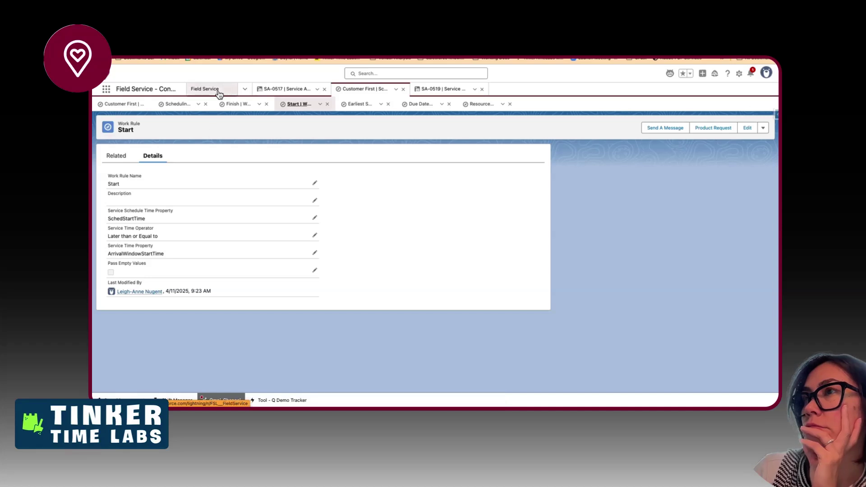
# - Return to the Field Service console and close SA-0519's details dialog
pyautogui.click(267, 91)
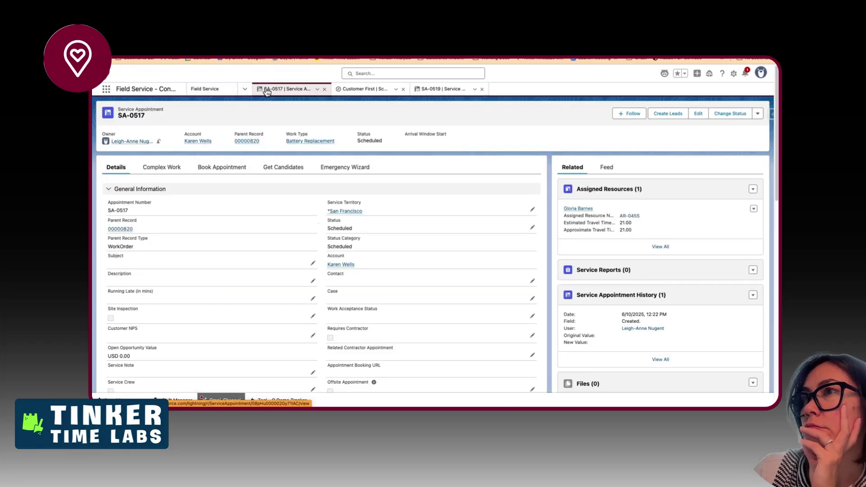
pyautogui.click(205, 89)
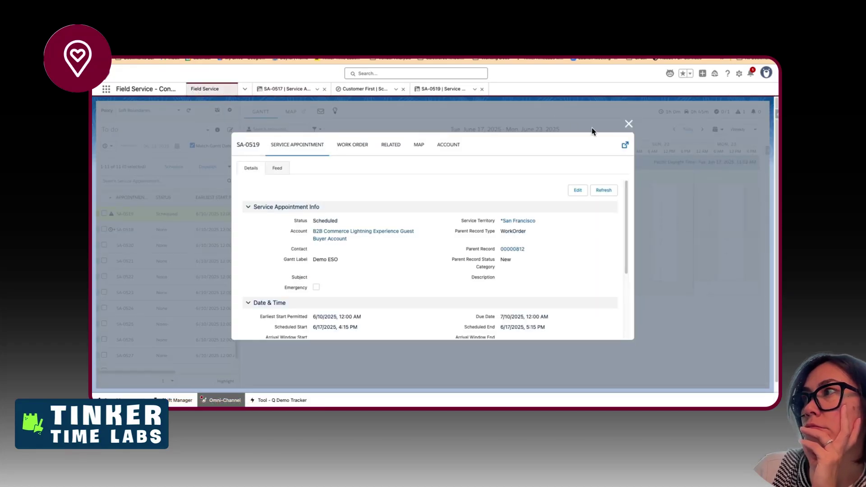
pyautogui.click(629, 125)
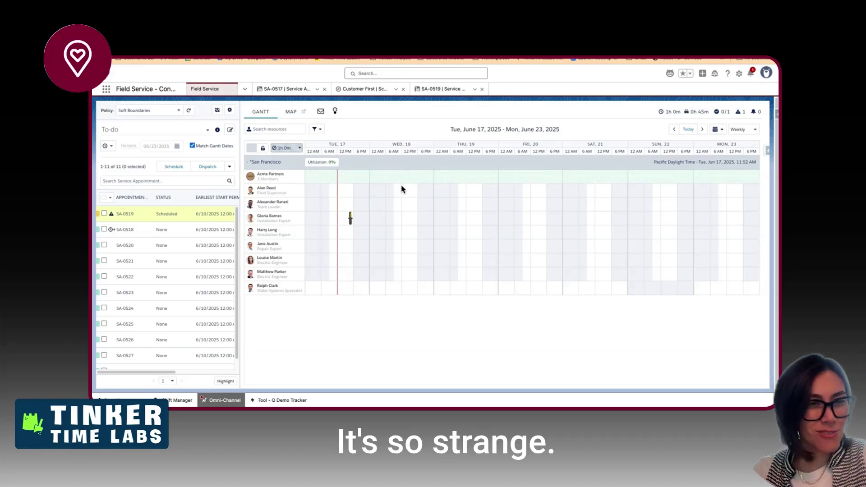